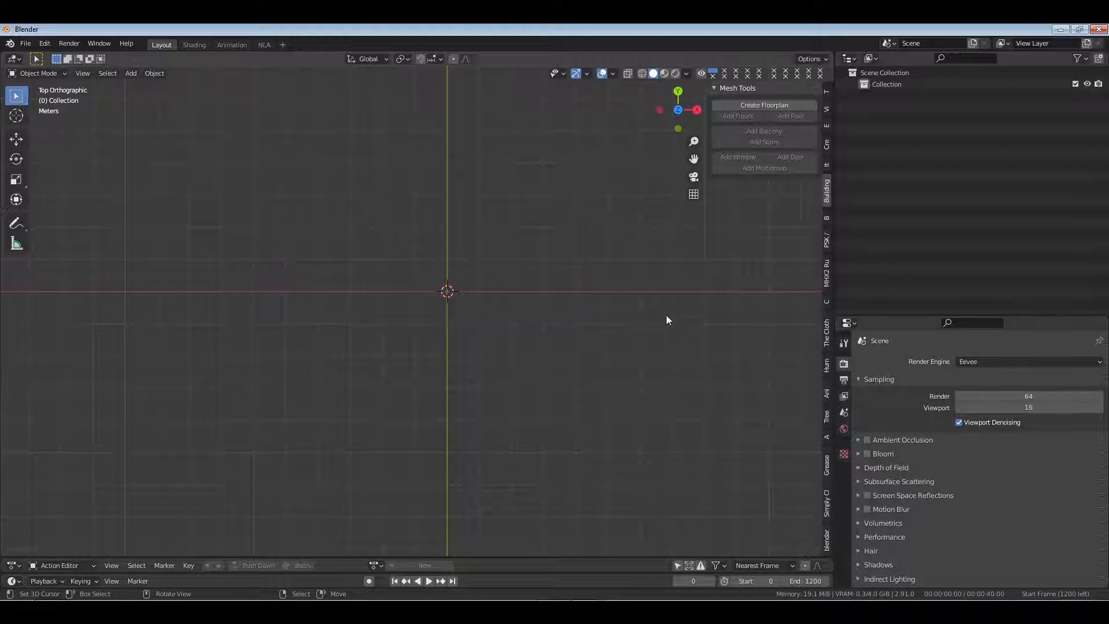
Rename the default collection to SET_
key(KP_1)
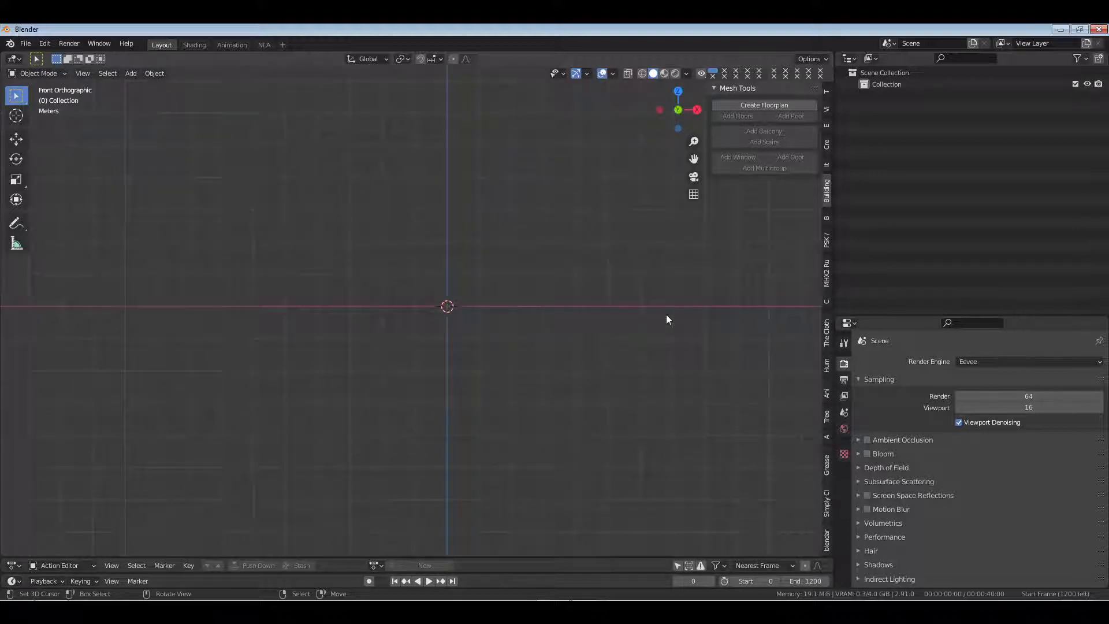
middle_drag(648, 279, 526, 320)
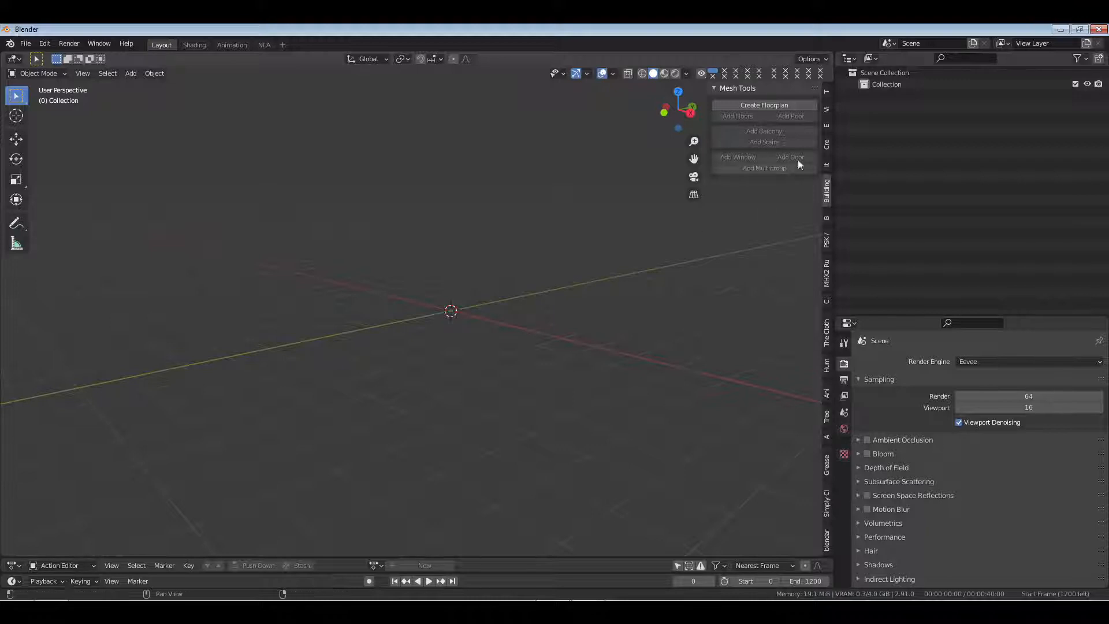
double_click(886, 84)
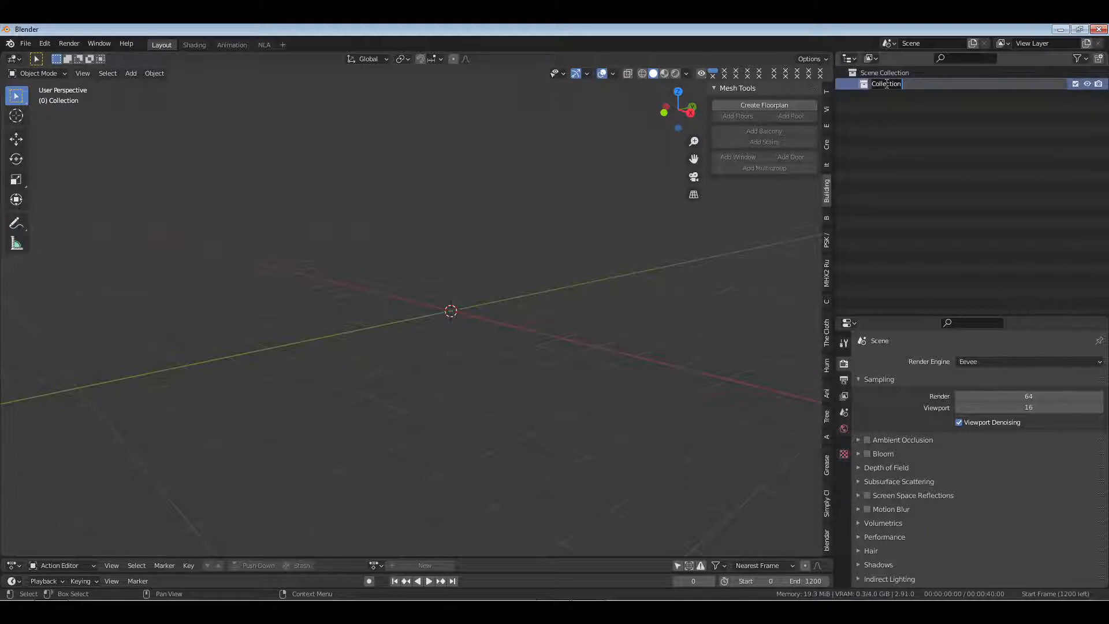
text(SET_)
key(Return)
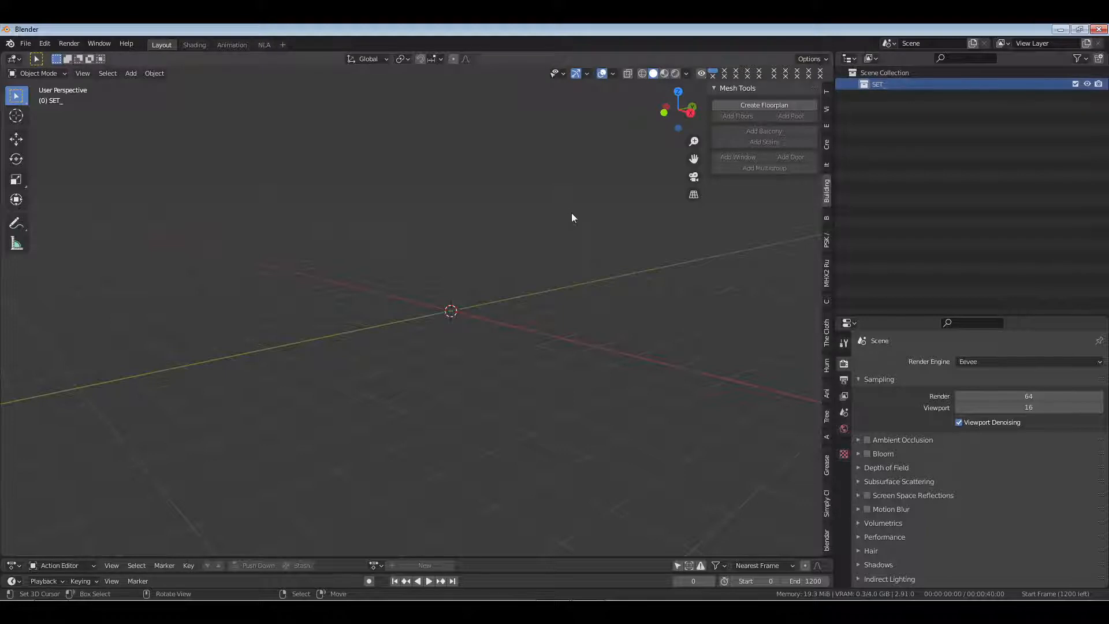
mouse_move(537, 203)
middle_down()
mouse_move(518, 235)
mouse_move(518, 217)
mouse_move(533, 211)
middle_up()
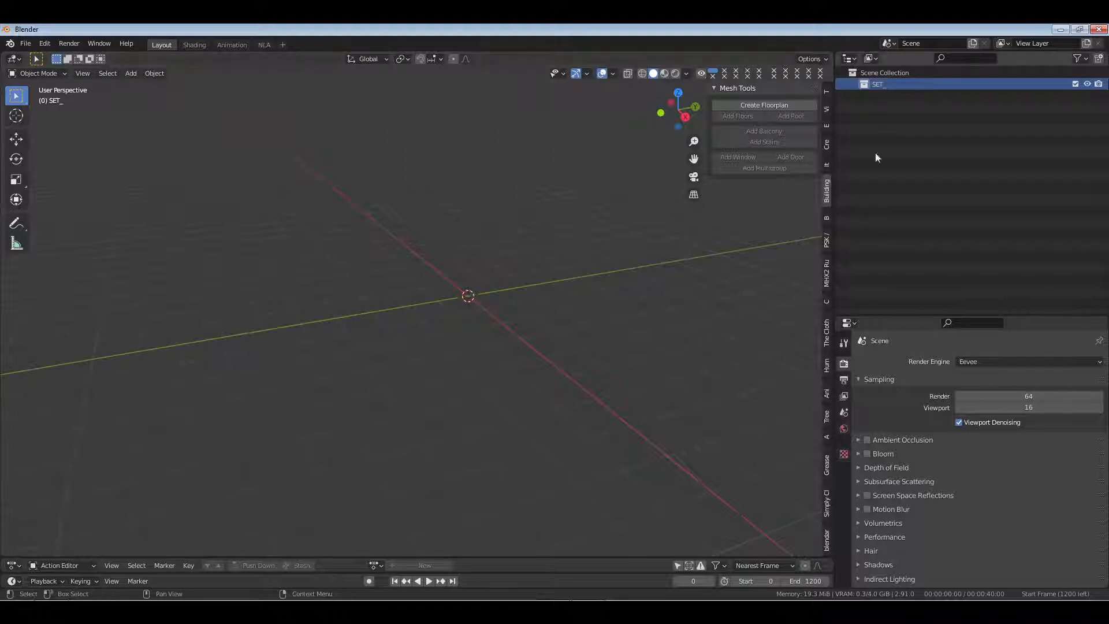
Create a second collection under the Scene Collection and name it CHAR
click(876, 72)
right_click(875, 71)
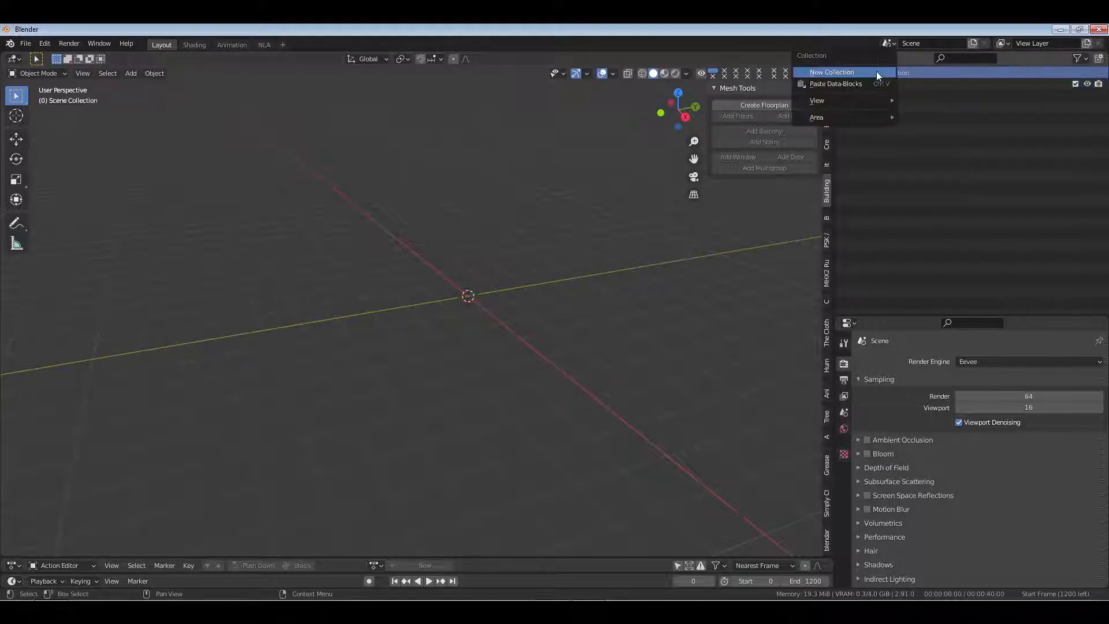
click(875, 72)
click(895, 94)
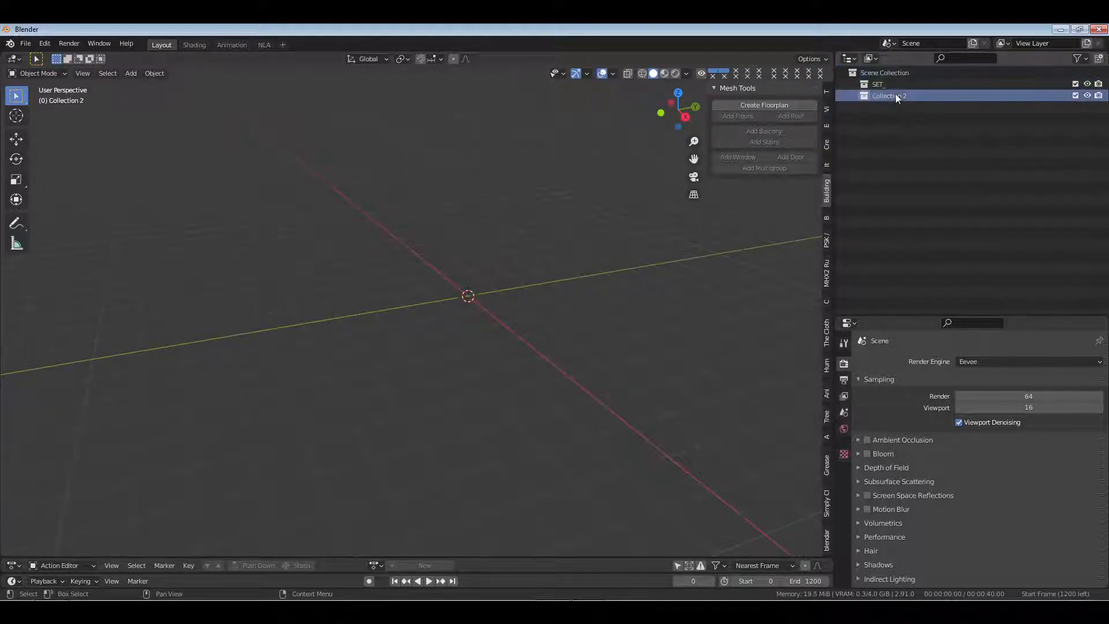
double_click(895, 94)
text(CHAR)
key(Return)
Append the KWASI collection from _KWASI_HUMAN GEN.1.blend in RANDOM PROJECTS\FLEX into the CHAR collection
click(26, 47)
click(81, 168)
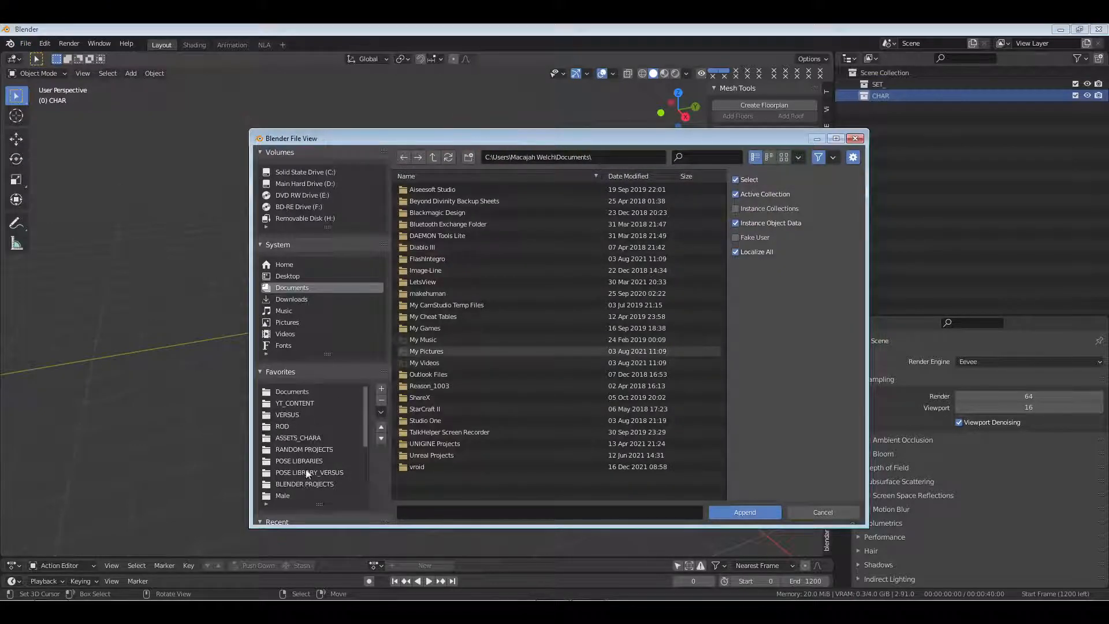
click(306, 448)
double_click(429, 385)
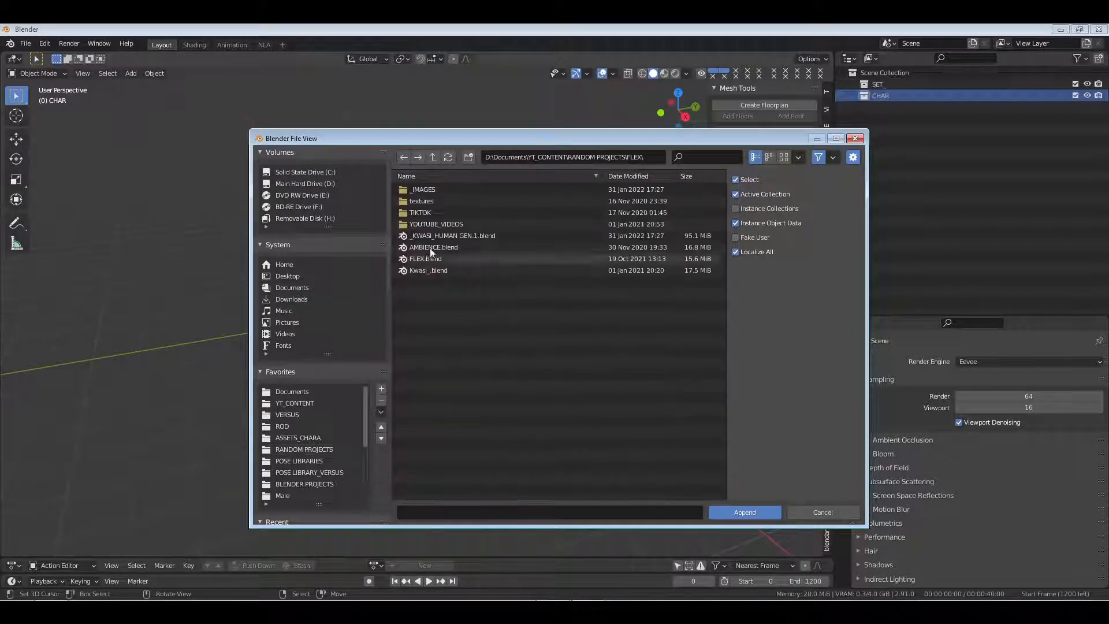
click(468, 236)
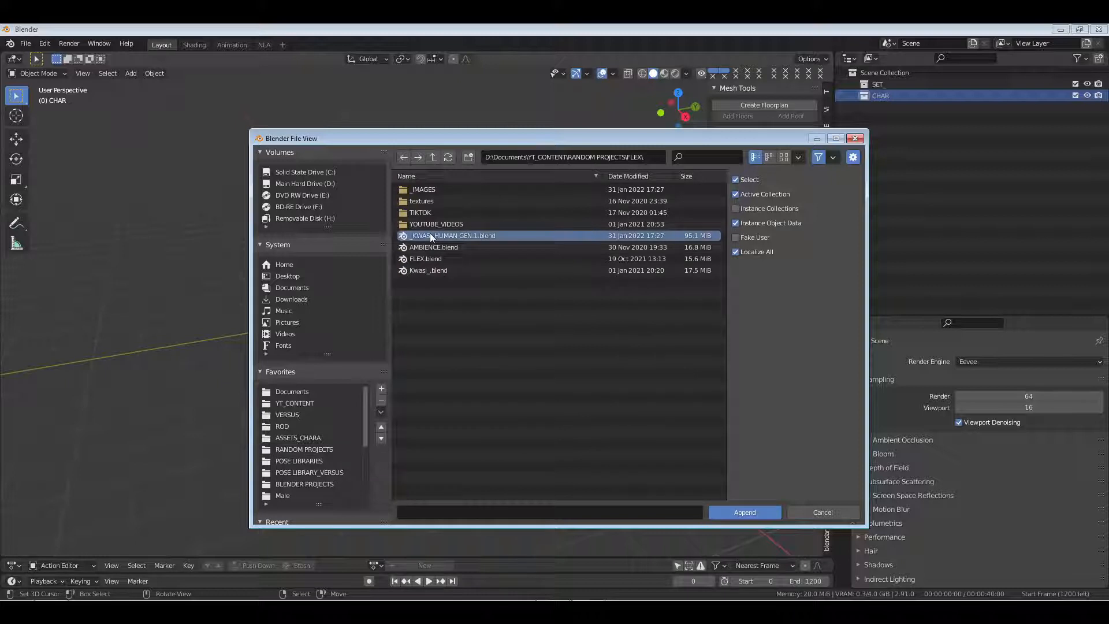
double_click(467, 234)
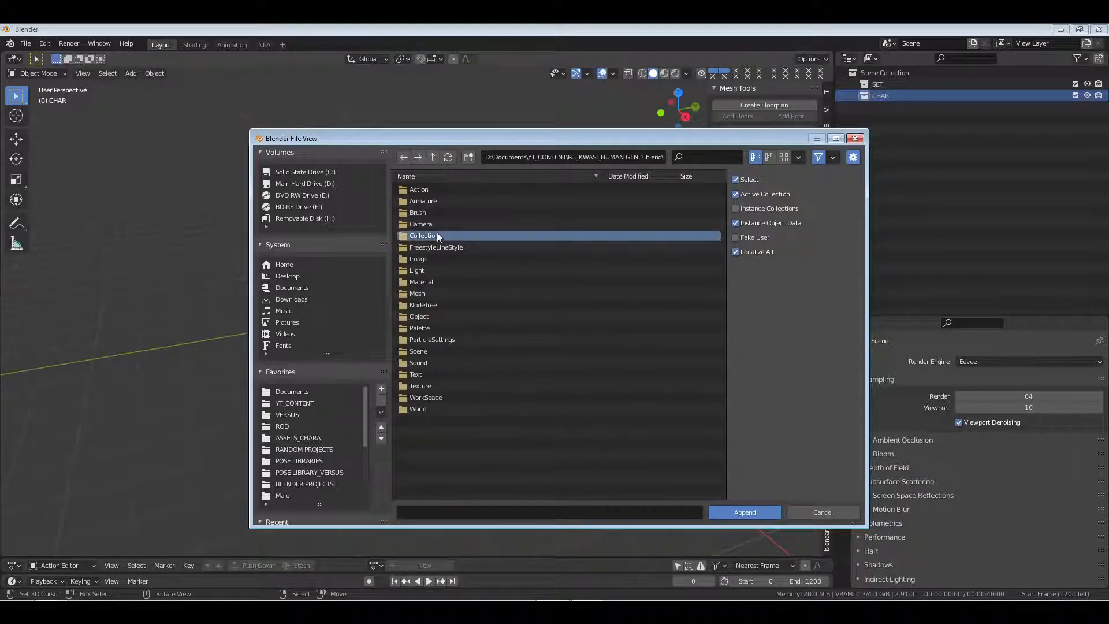
double_click(437, 234)
click(435, 225)
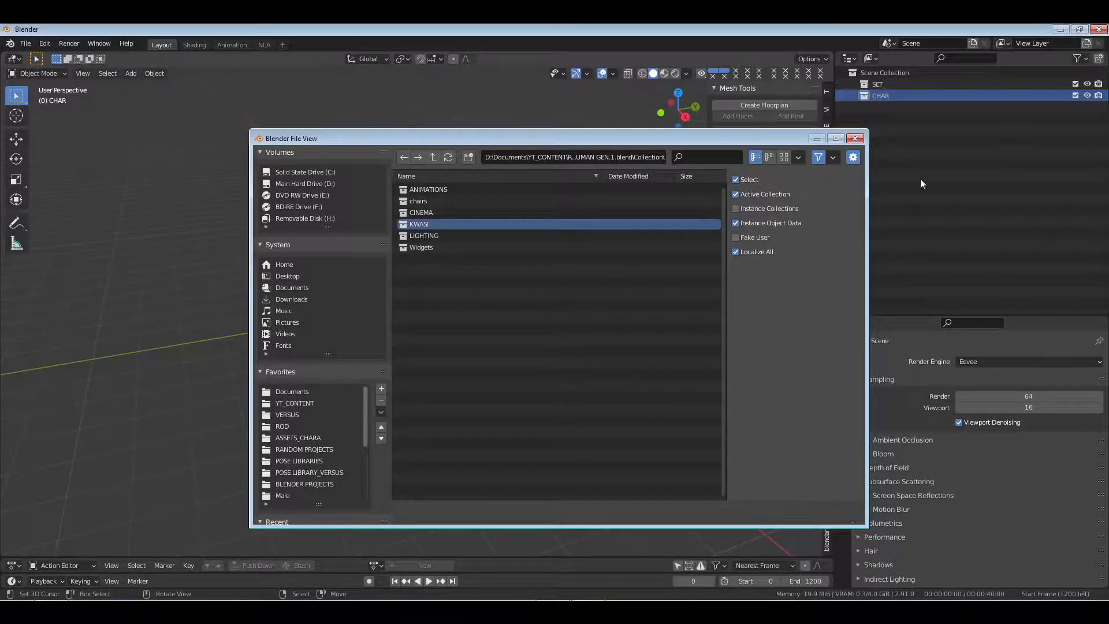
key(Return)
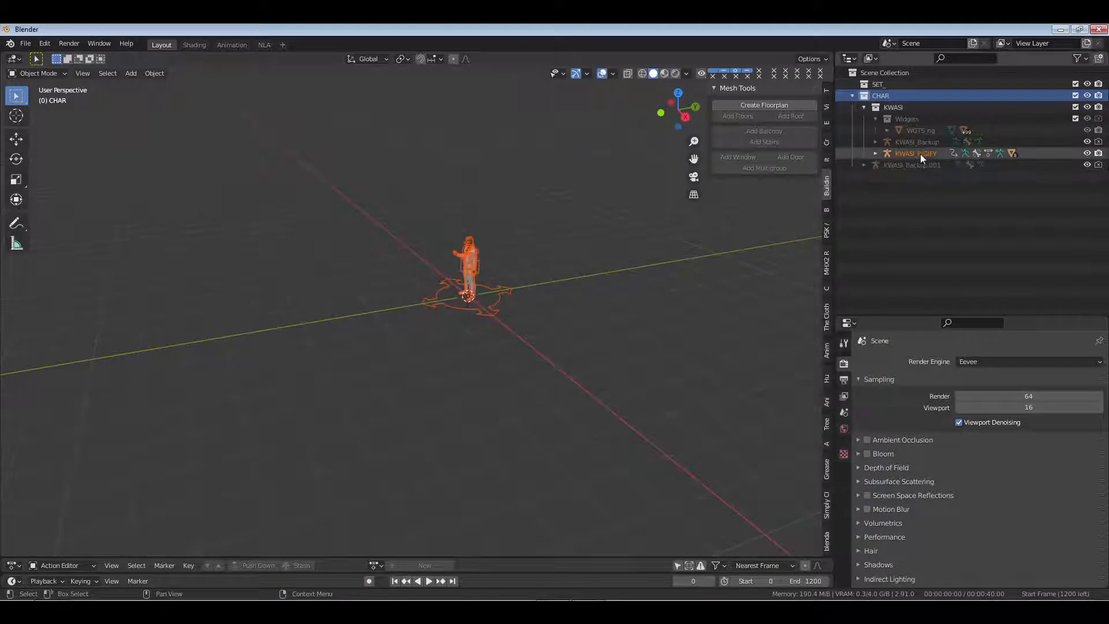
Examine the appended KWASI_RIGIFY character up close, including its rig controls in Pose Mode, and return to Object Mode
key(KP_Decimal)
middle_drag(549, 303, 499, 307)
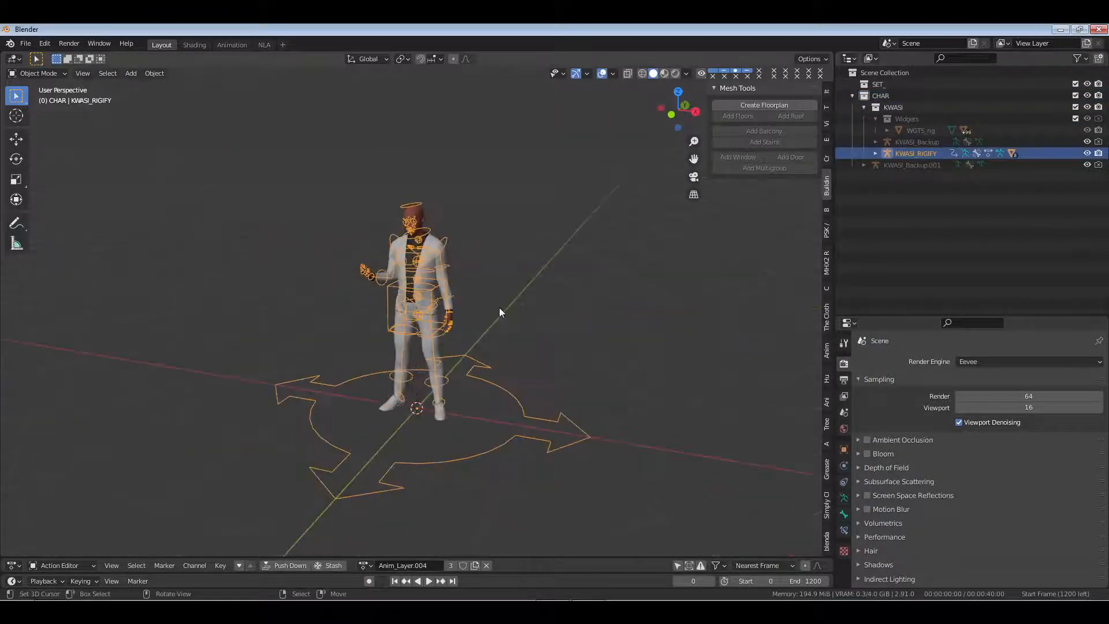
scroll(499, 307, up, 4)
key(ctrl+Tab)
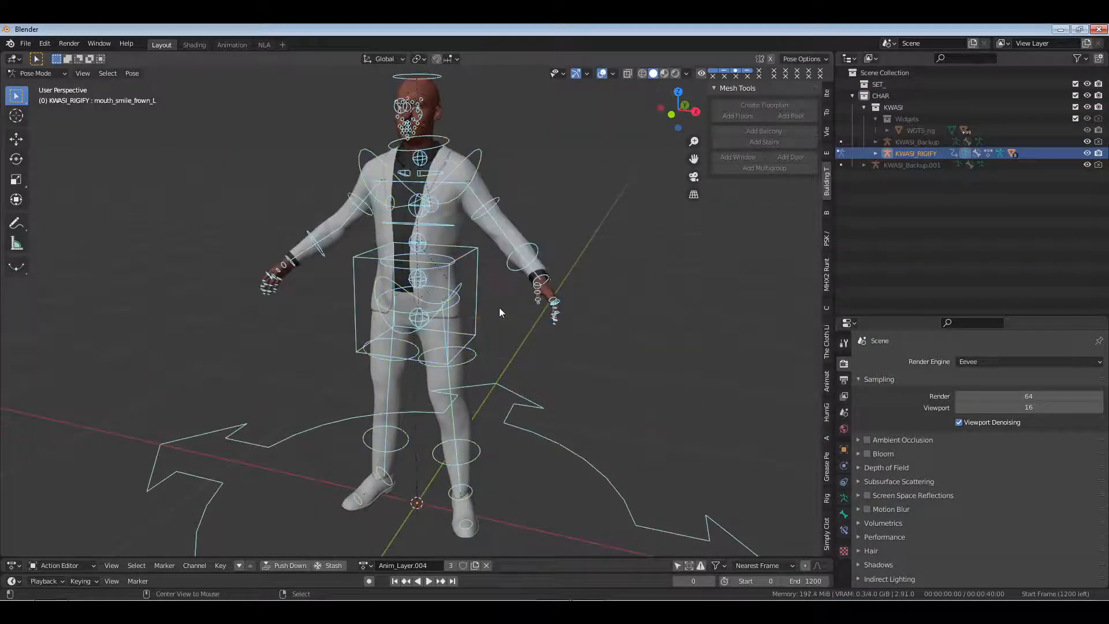
key(ctrl+Tab)
key(ctrl+s)
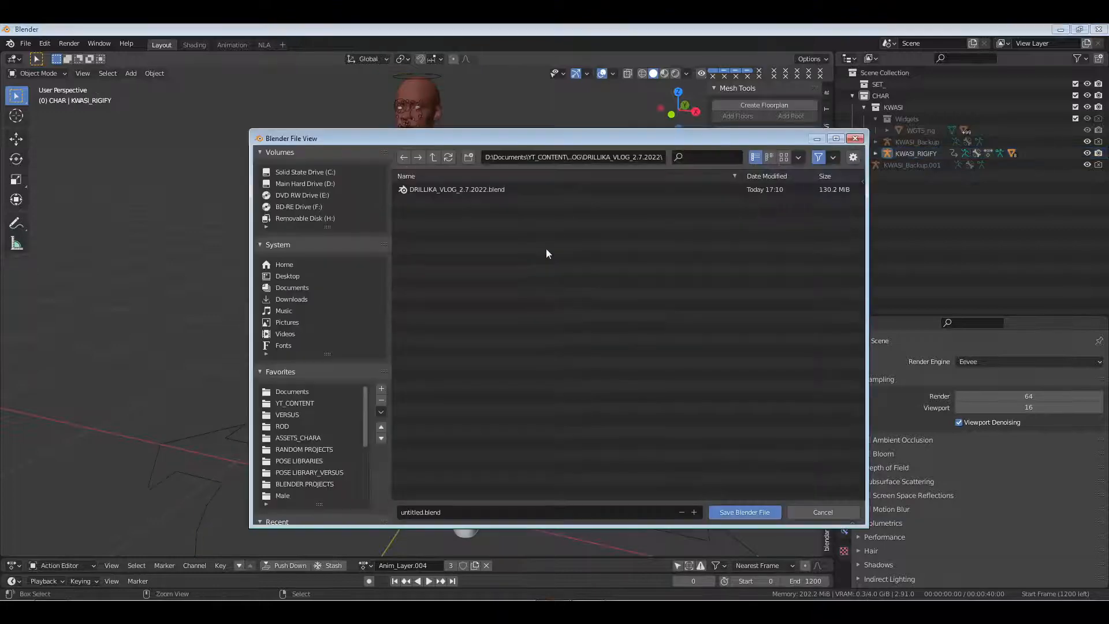
click(809, 509)
scroll(629, 289, down, 3)
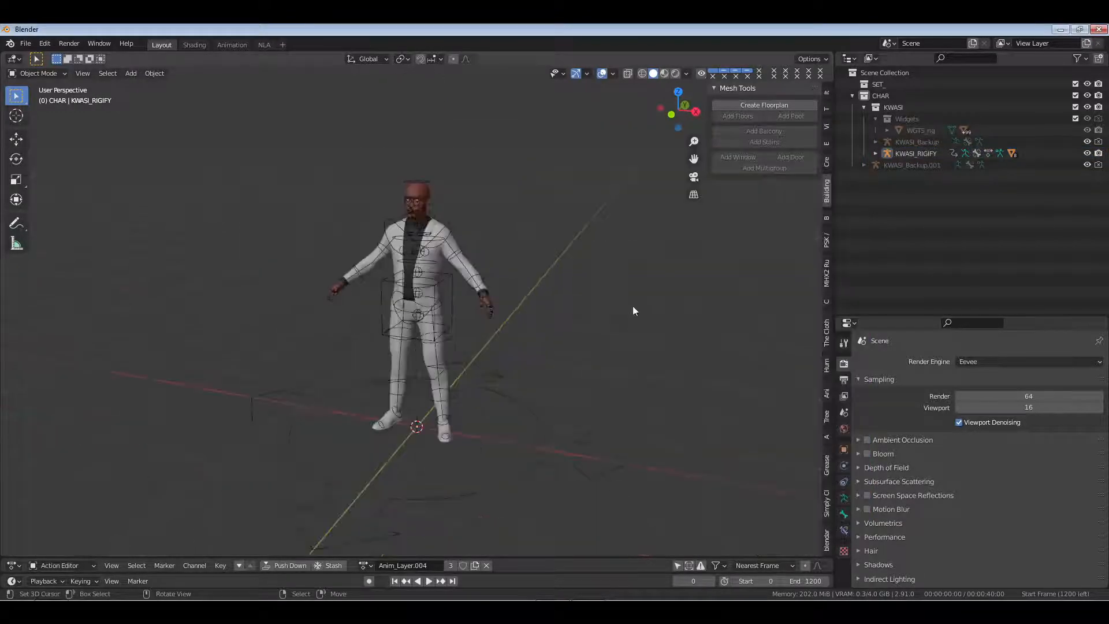
Delete the extra KWASI_Backup.001 armature and collapse the KWASI collection
middle_drag(632, 306, 596, 307)
click(896, 166)
key(x)
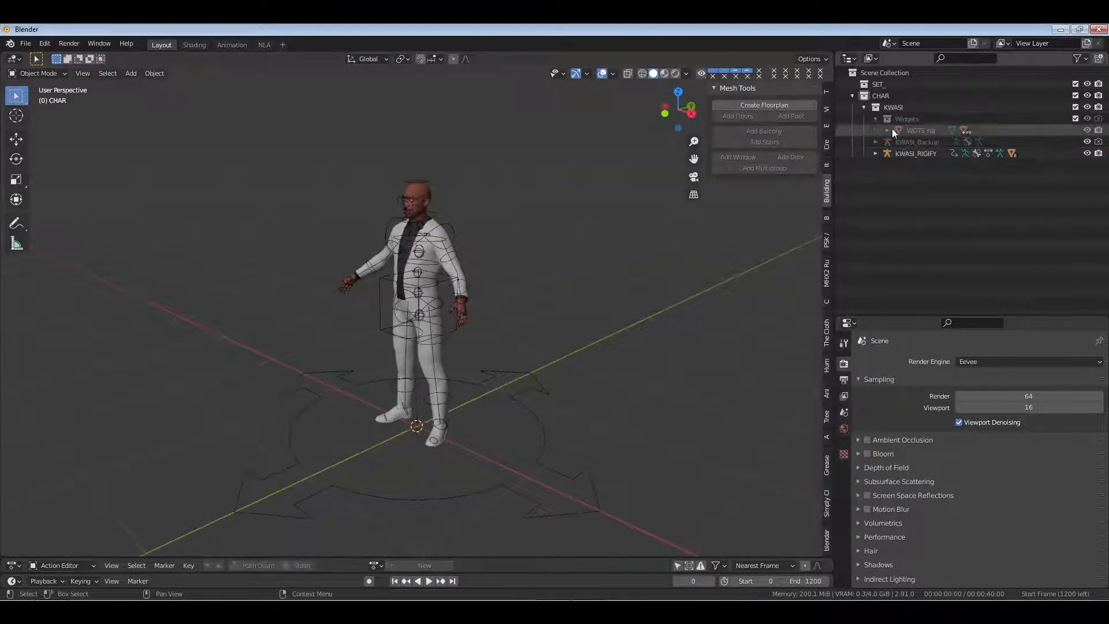
click(864, 107)
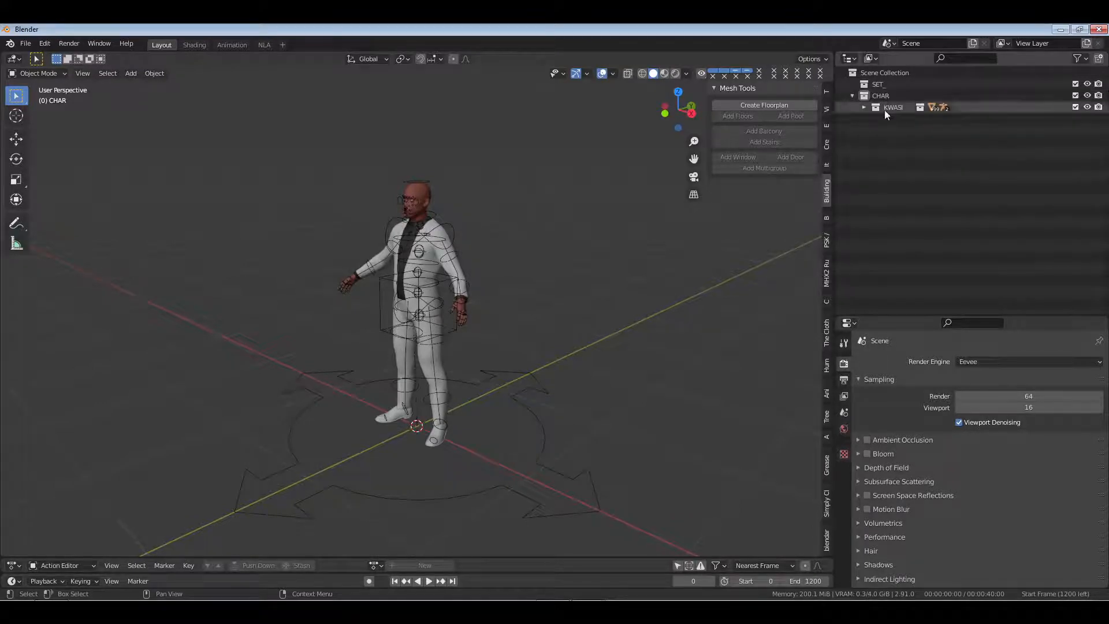
middle_drag(551, 320, 473, 342)
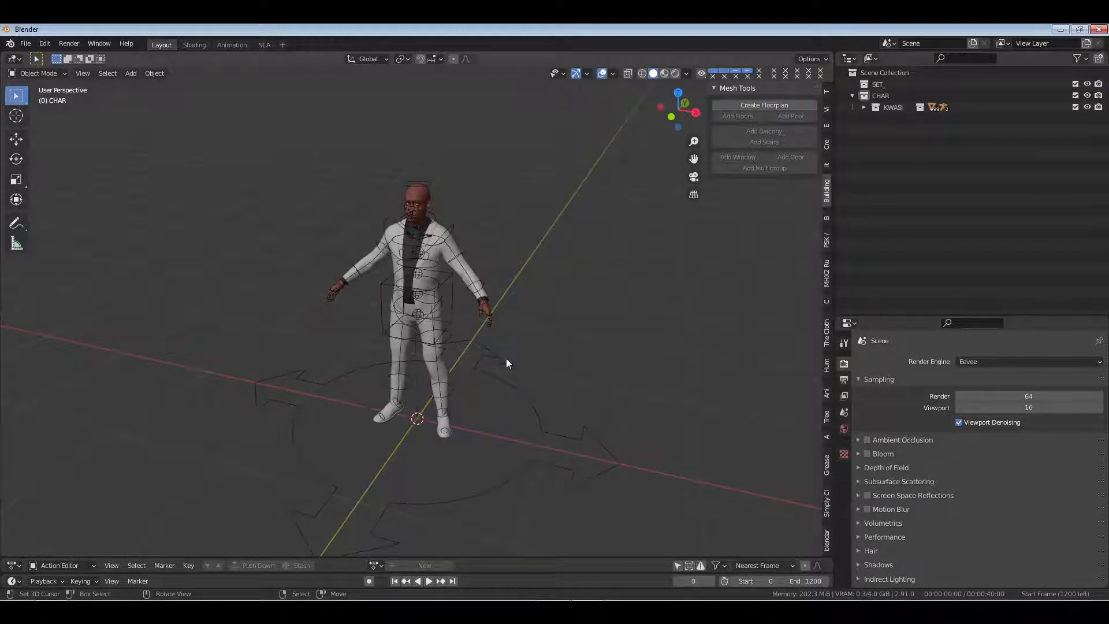
Make SET_ the active collection and move the collapsed CHAR collection above it
click(878, 84)
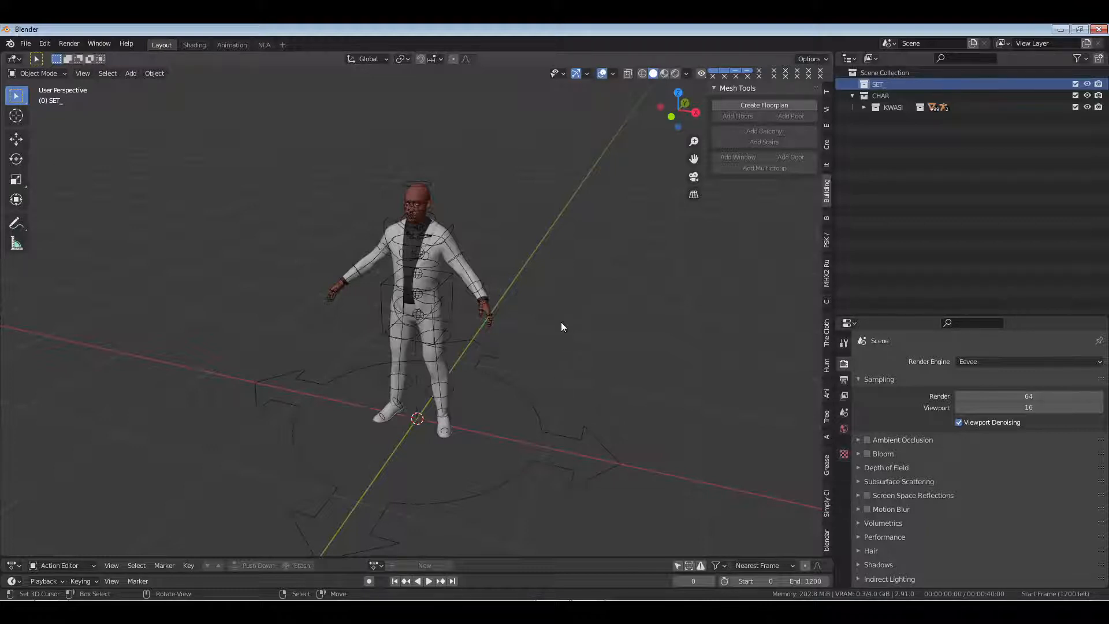
click(852, 96)
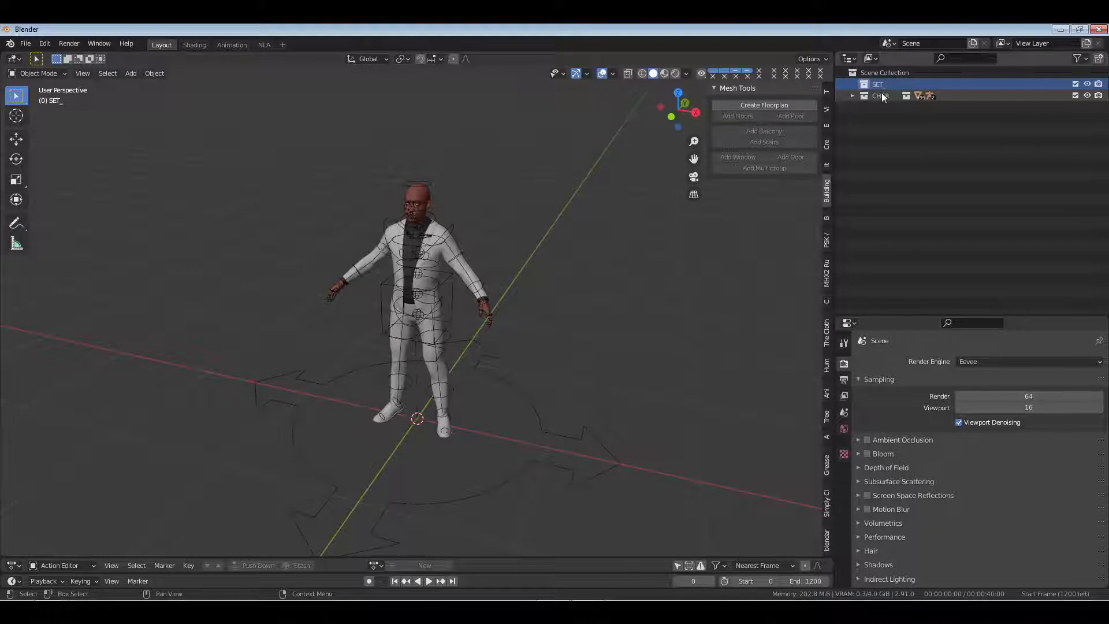
drag(881, 97, 882, 79)
Add a plane mesh at the world origin in the SET_ collection
scroll(491, 201, down, 4)
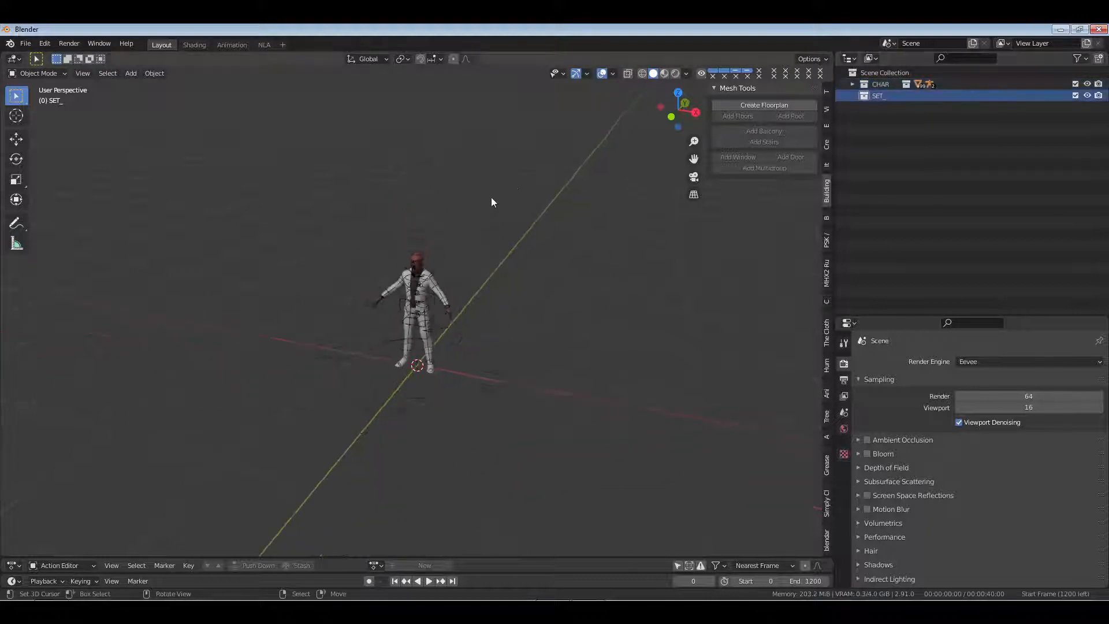
key(shift+a)
mouse_move(512, 181)
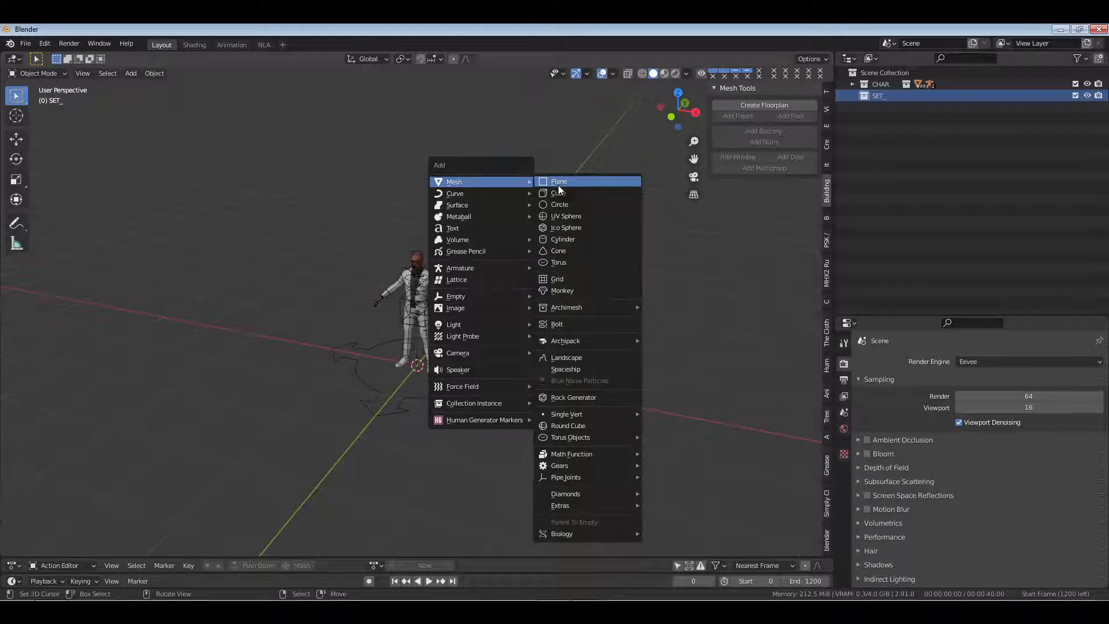
click(558, 182)
Scale the plane up uniformly in two passes from the top view to form a large ground around the character
key(KP_7)
scroll(523, 296, down, 8)
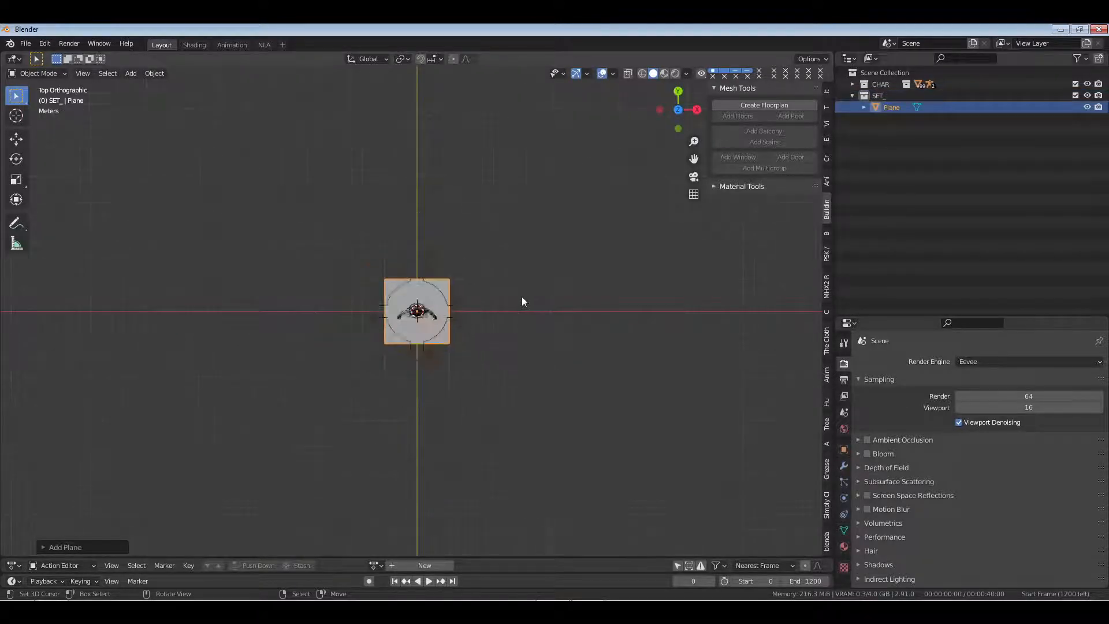
scroll(508, 264, up, 6)
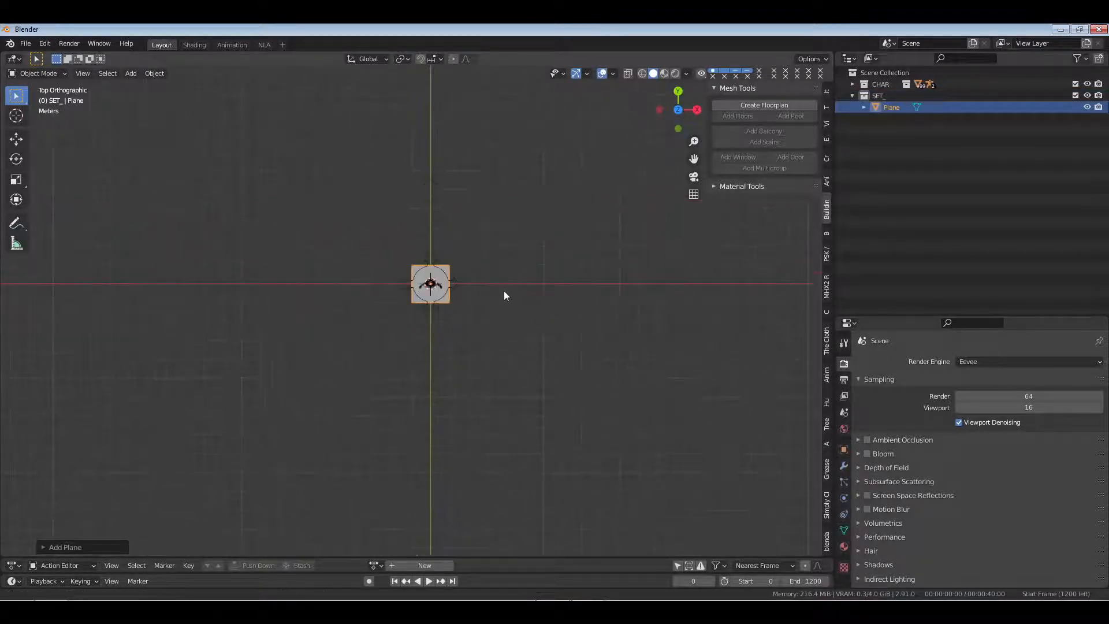
scroll(494, 296, up, 3)
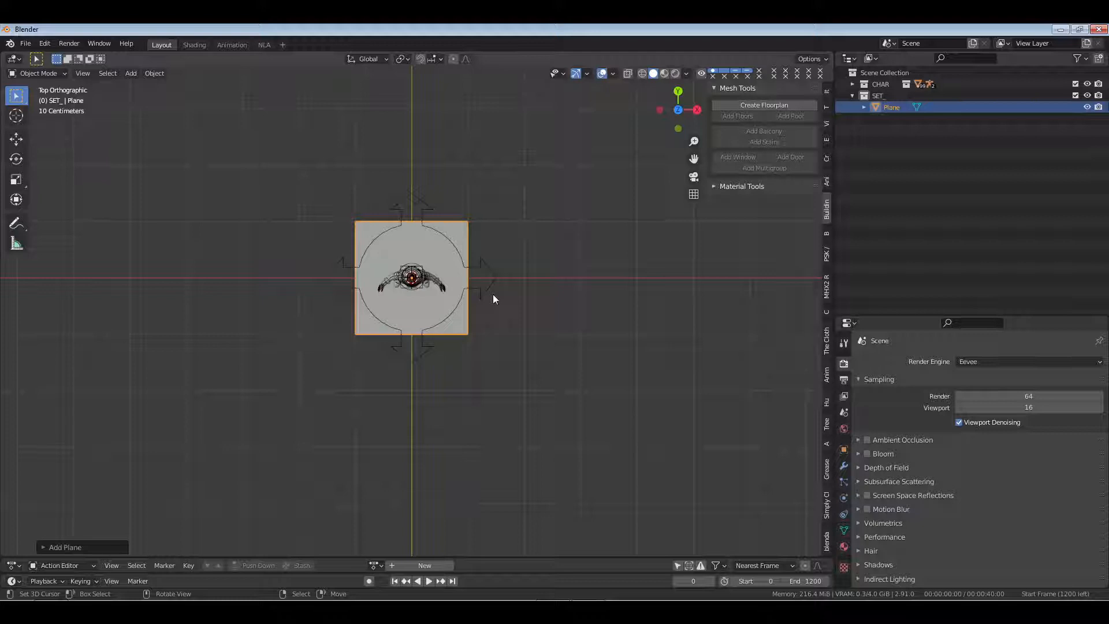
scroll(493, 293, down, 3)
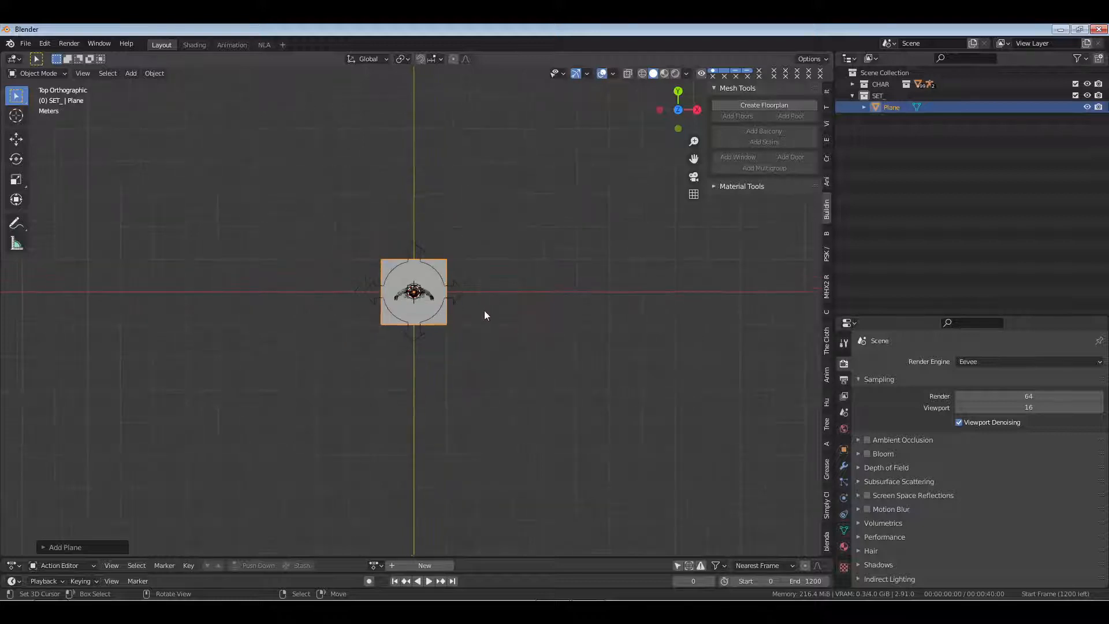
key(s)
click(727, 320)
scroll(557, 312, down, 3)
key(s)
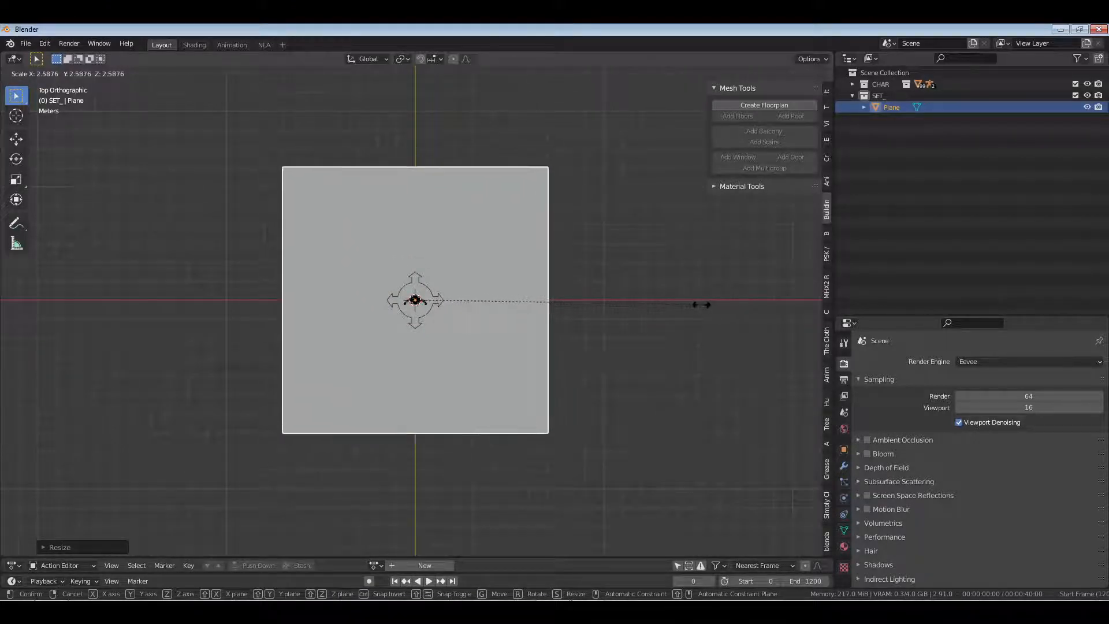
click(734, 304)
Fine-tune the ground plane's size against the character in perspective, finishing with an enlargement by a factor of about 1.3
middle_drag(537, 358, 490, 264)
scroll(489, 271, up, 3)
key(s)
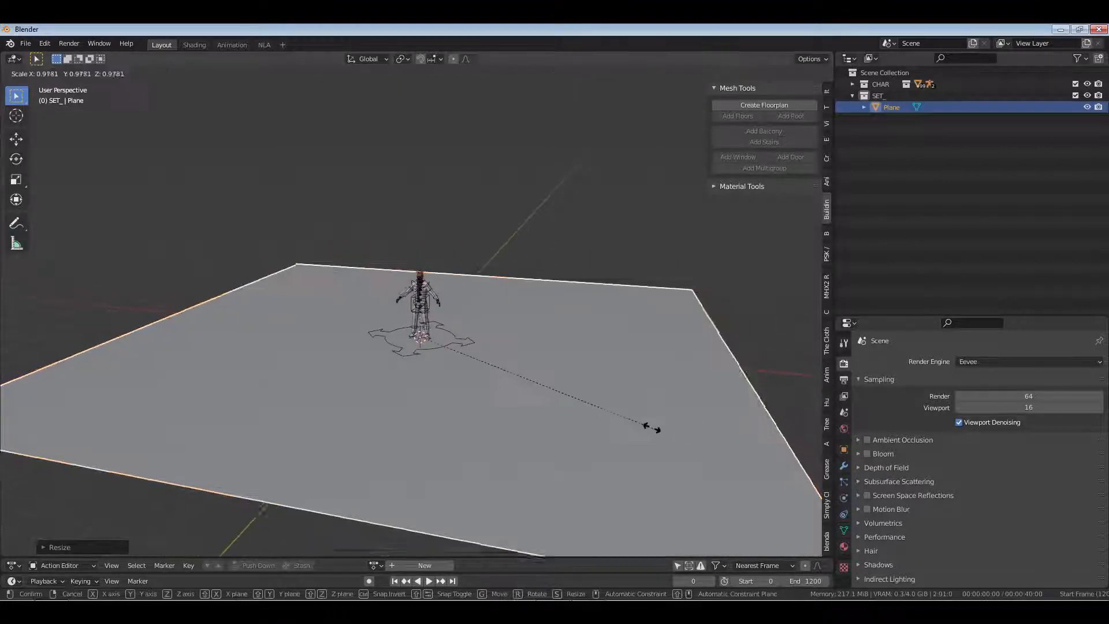
click(604, 405)
scroll(577, 347, up, 1)
middle_drag(573, 335, 534, 363)
scroll(558, 334, down, 5)
scroll(520, 358, up, 3)
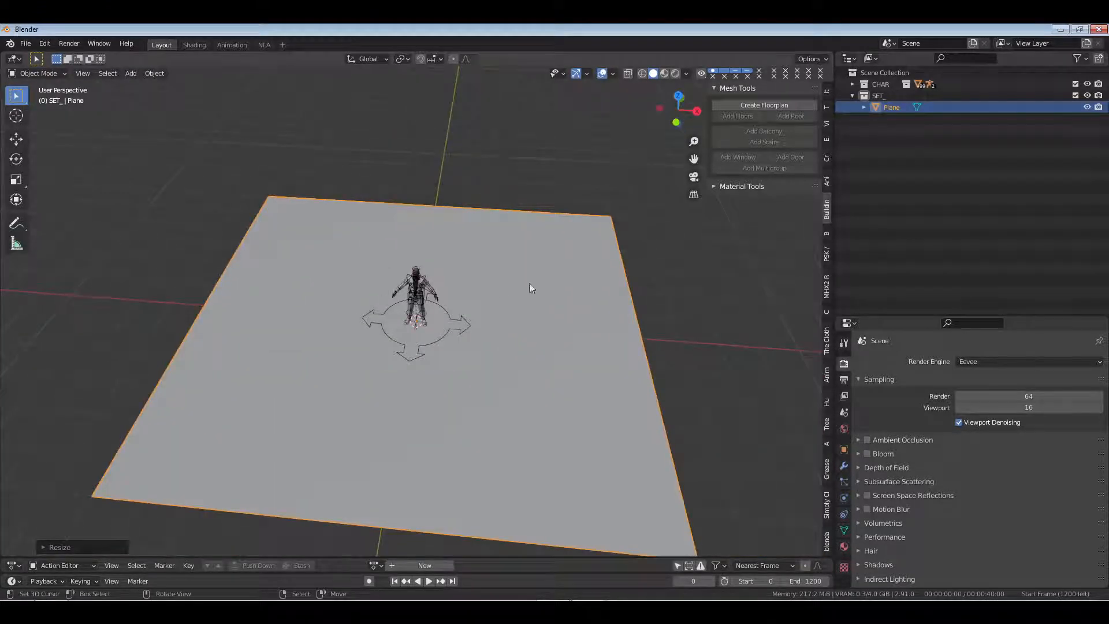
scroll(576, 341, down, 3)
middle_drag(517, 321, 529, 348)
key(s)
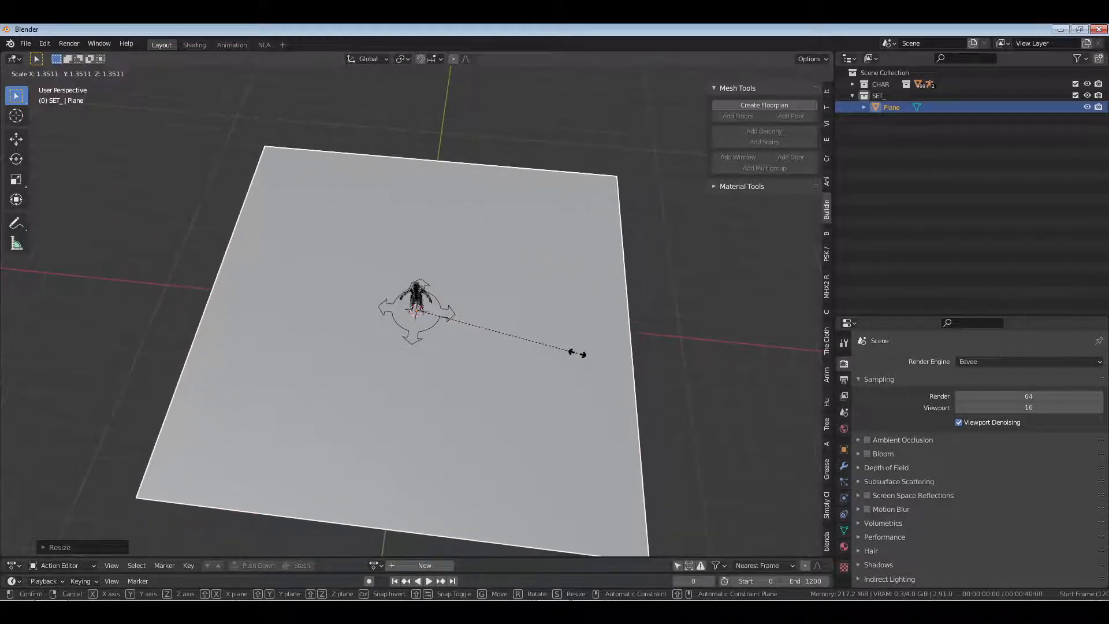
click(582, 351)
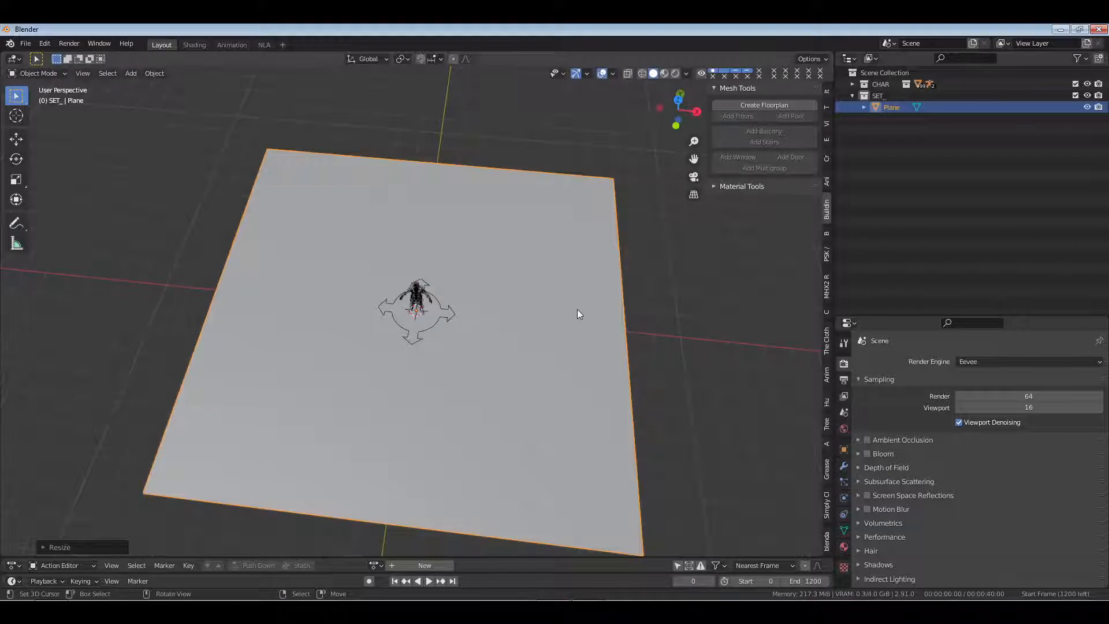
Apply the ground plane's object transform and rename the plane INTERSECTION
key(ctrl+a)
click(554, 345)
key(F2)
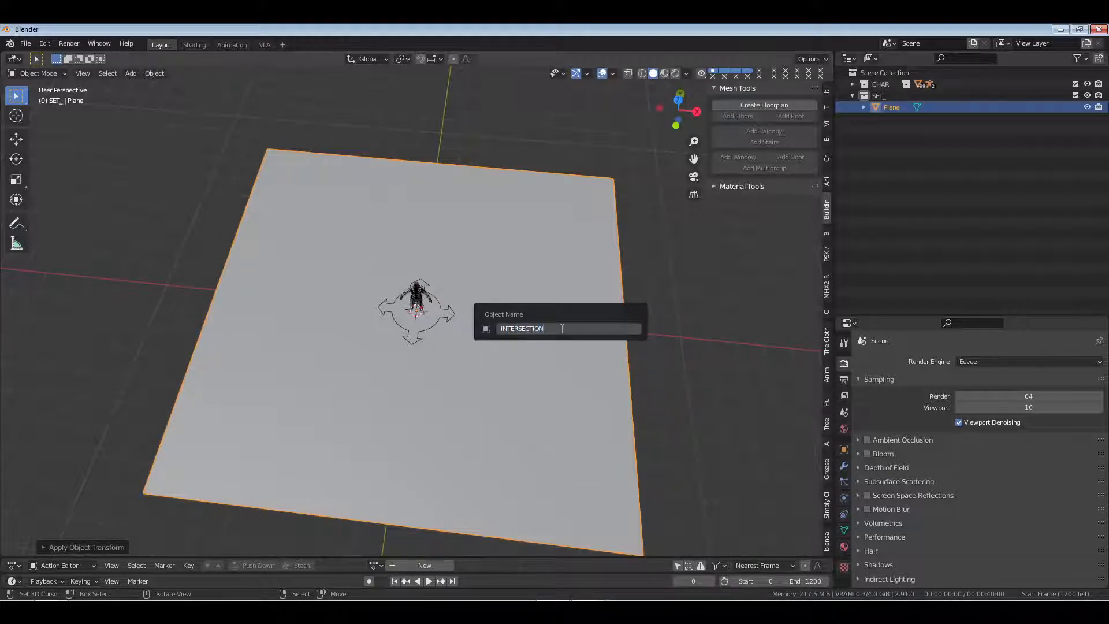
key(Return)
middle_drag(563, 333, 475, 335)
key(KP_7)
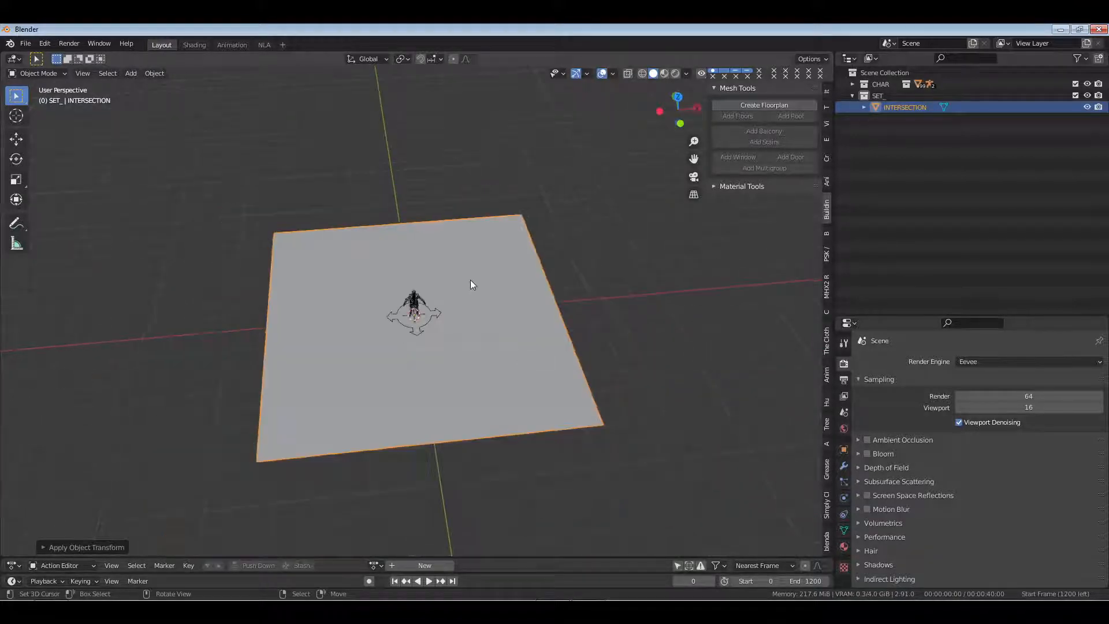
Enter Edit Mode on the INTERSECTION plane from the top view, with edge selection active and nothing selected
shift+middle_drag(470, 284, 507, 268)
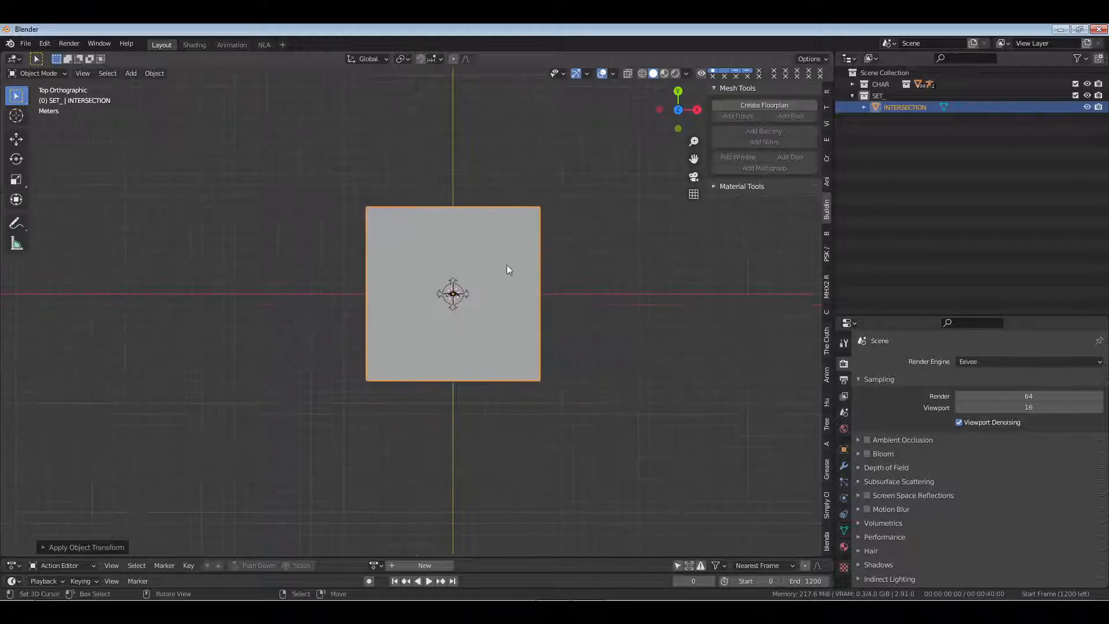
key(Tab)
key(2)
key(alt+a)
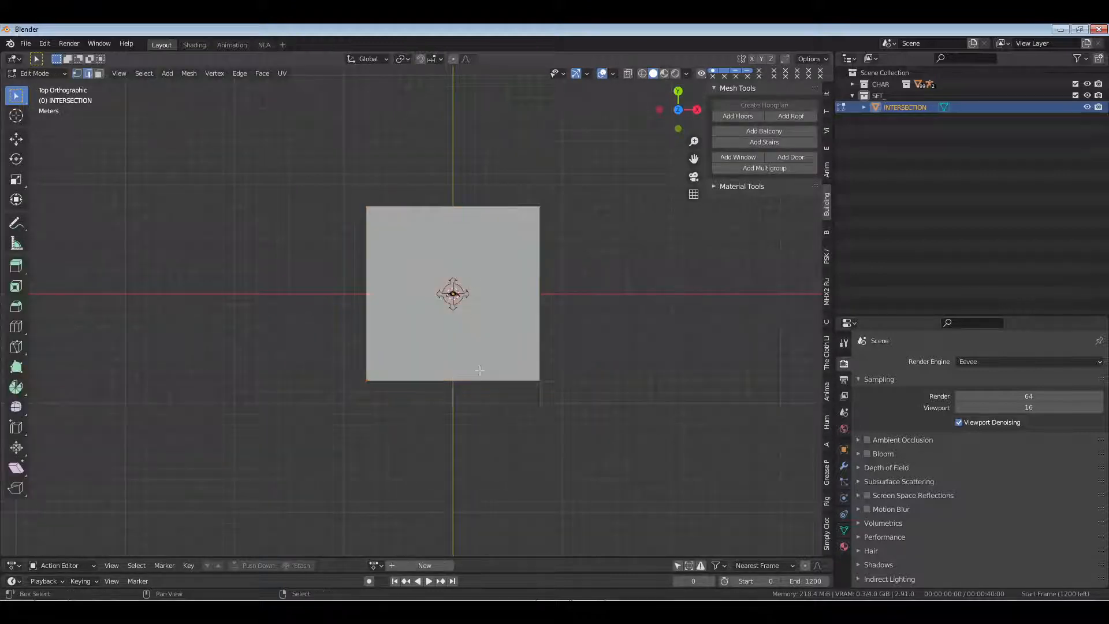
key(a)
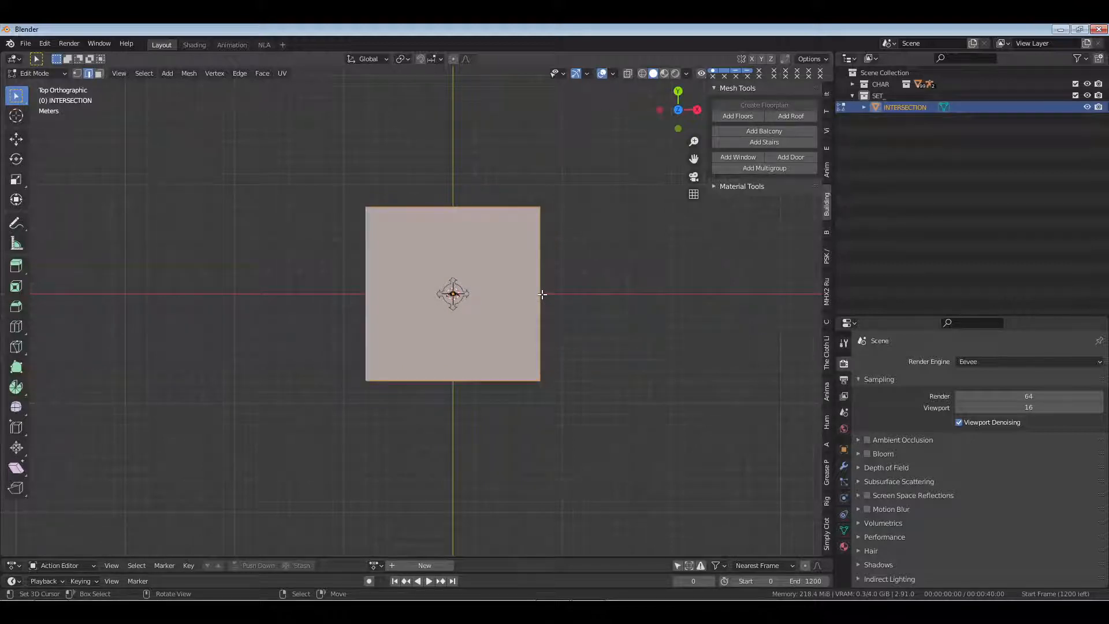
key(alt+e)
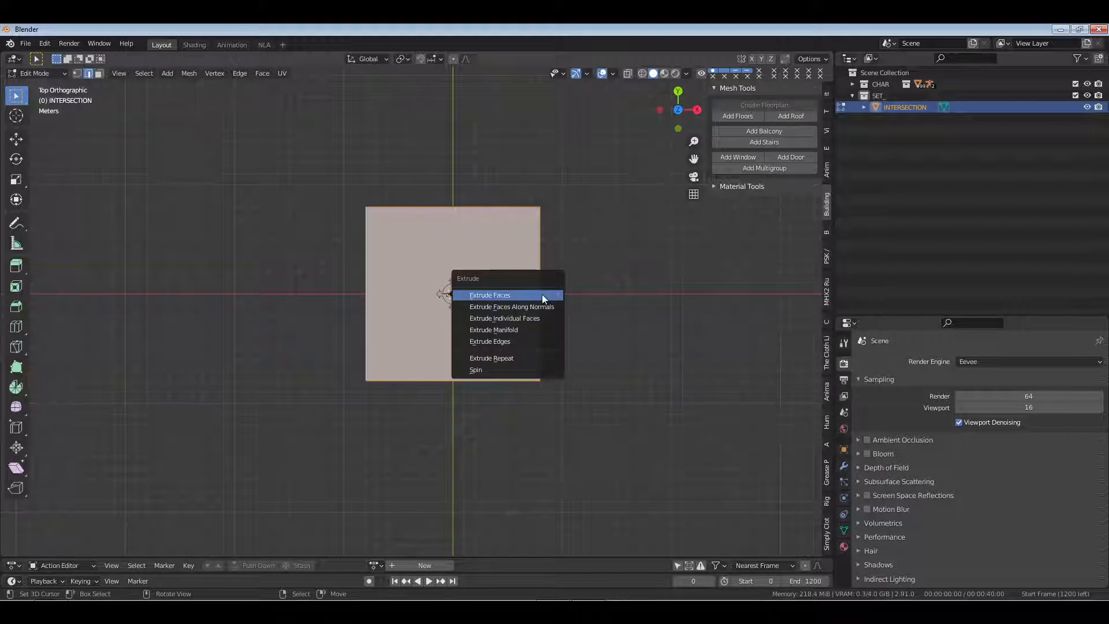
click(547, 305)
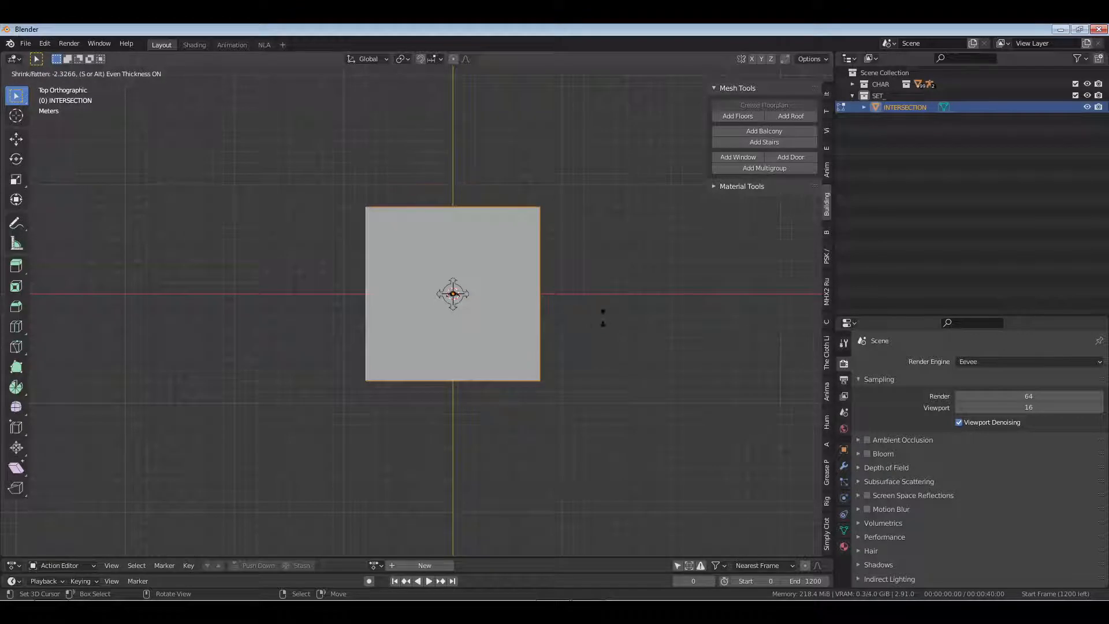
right_click(592, 313)
key(ctrl+z)
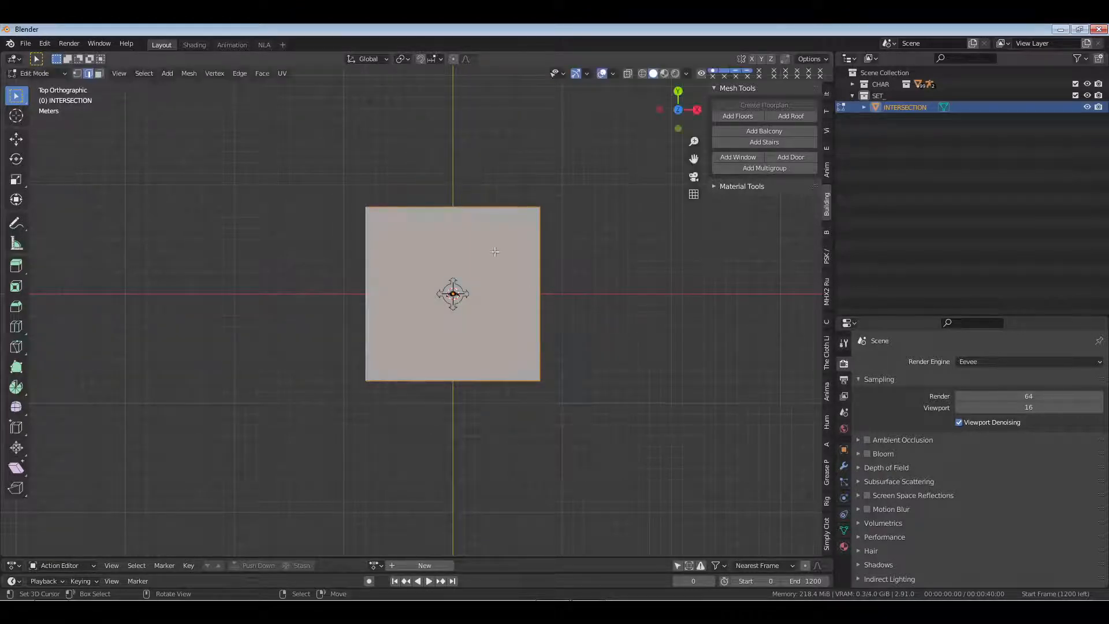
Set the transform orientation to Normal
click(372, 57)
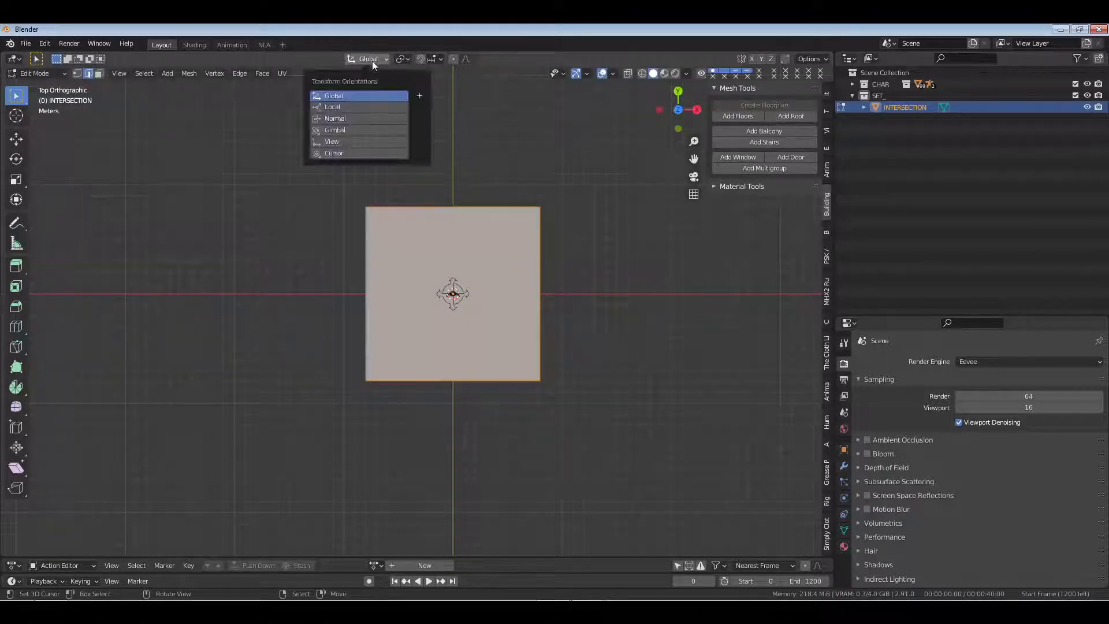
click(363, 116)
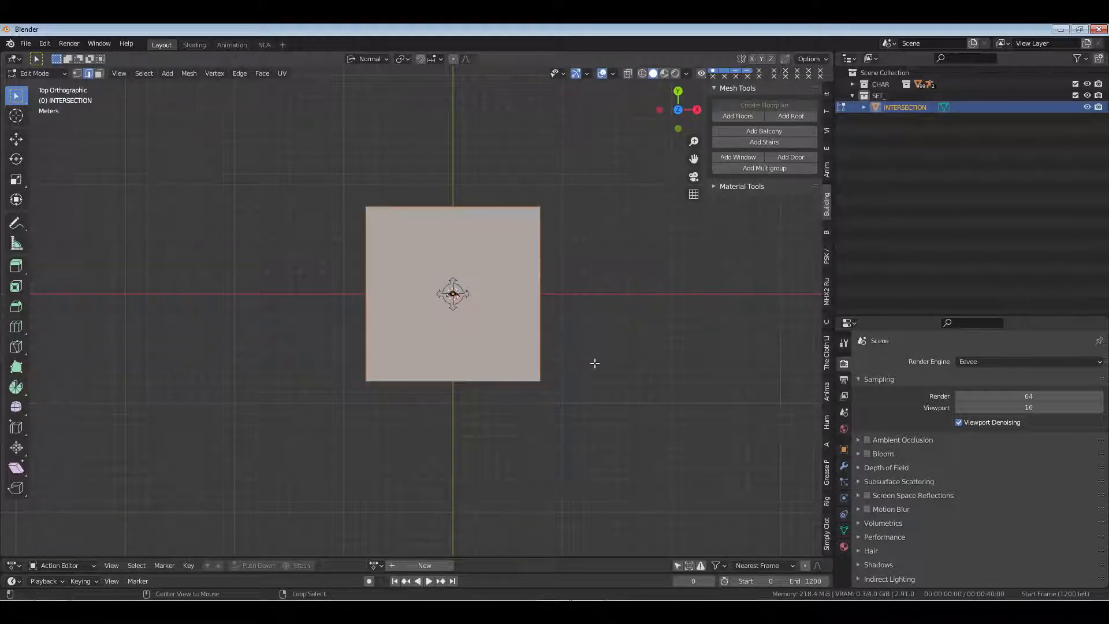
key(alt+e)
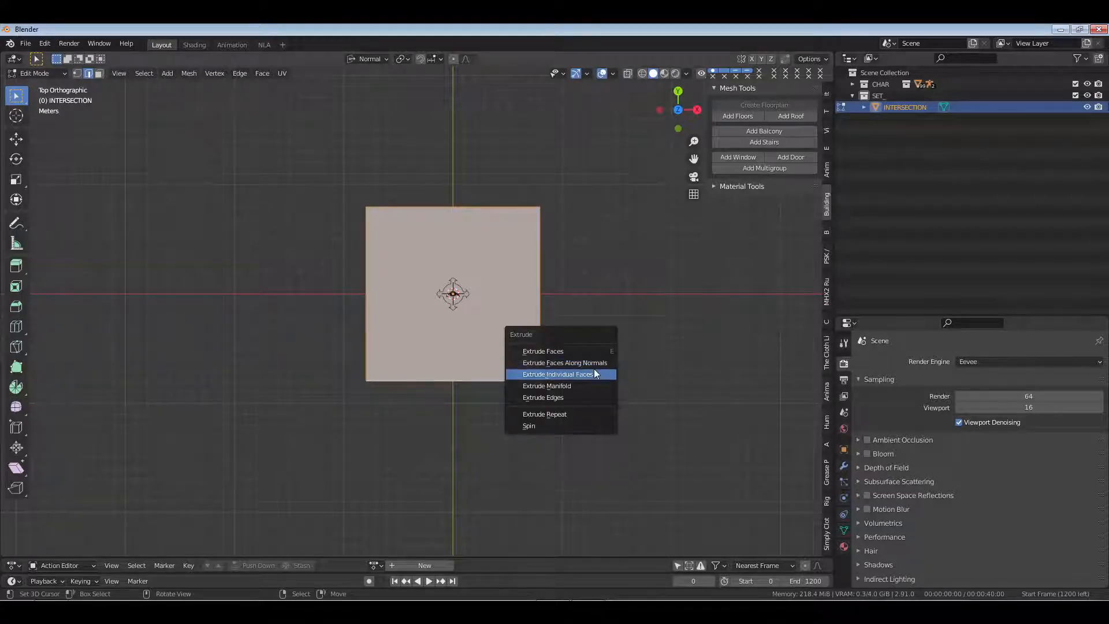
click(593, 370)
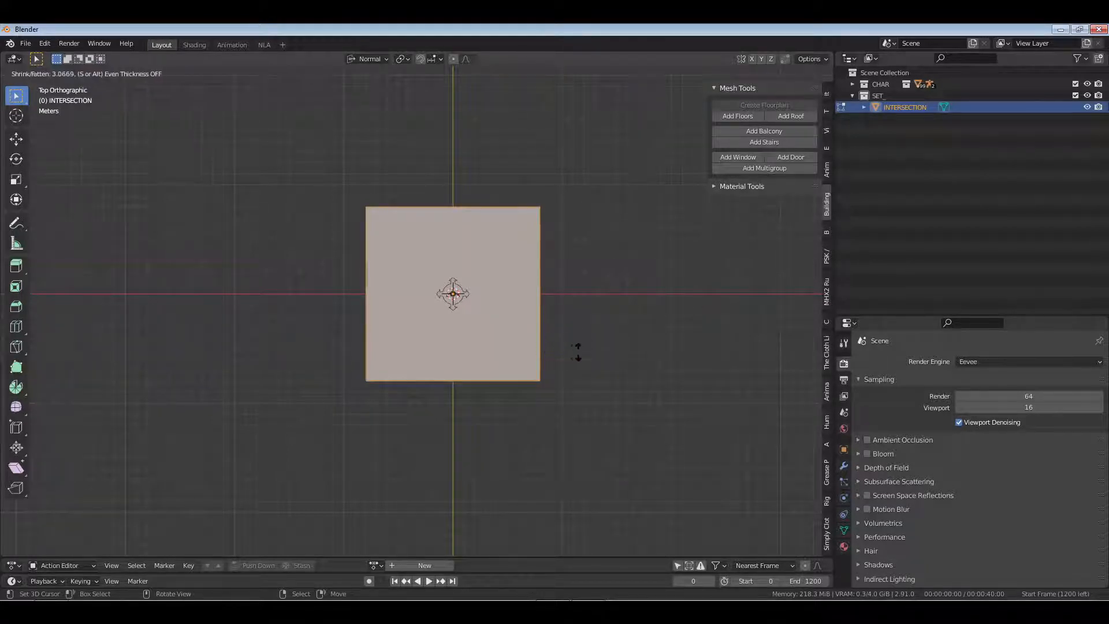
click(615, 353)
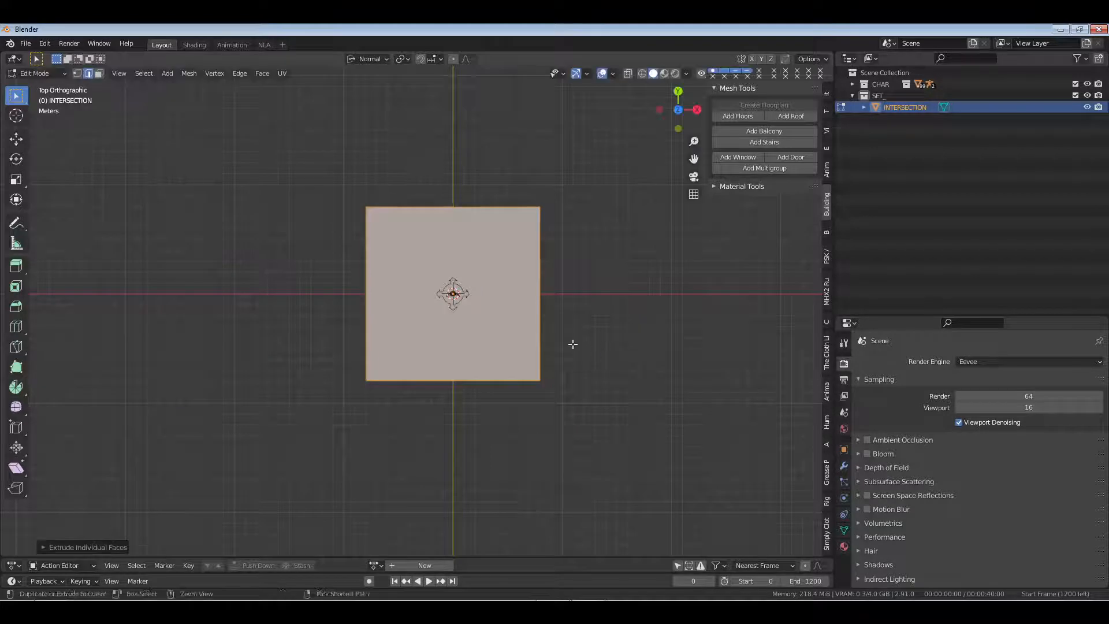
Show the transform properties with Tween Machine collapsed, and extrude the plane's two X-side edges outward by scaling along X by about 7.4
middle_drag(566, 344, 429, 295)
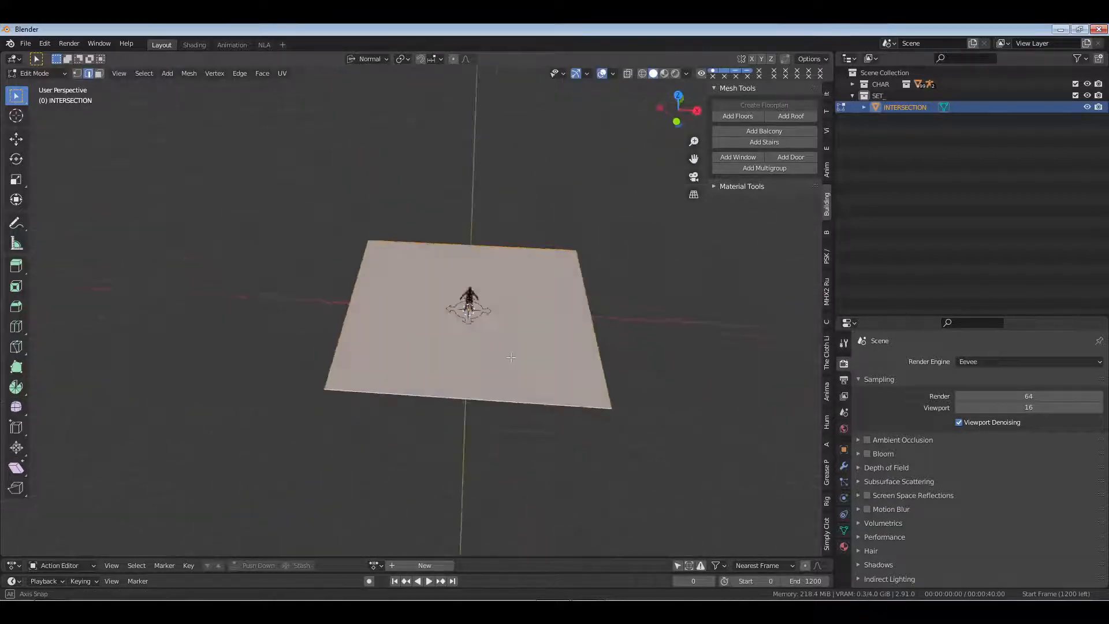
key(KP_7)
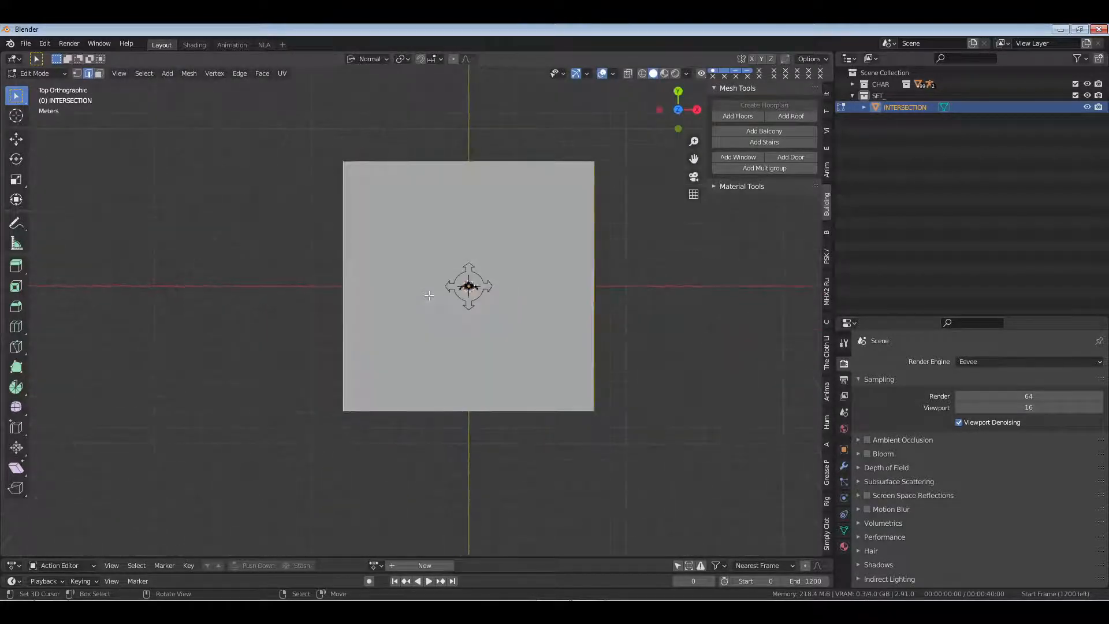
scroll(428, 295, down, 2)
shift+middle_drag(429, 295, 391, 284)
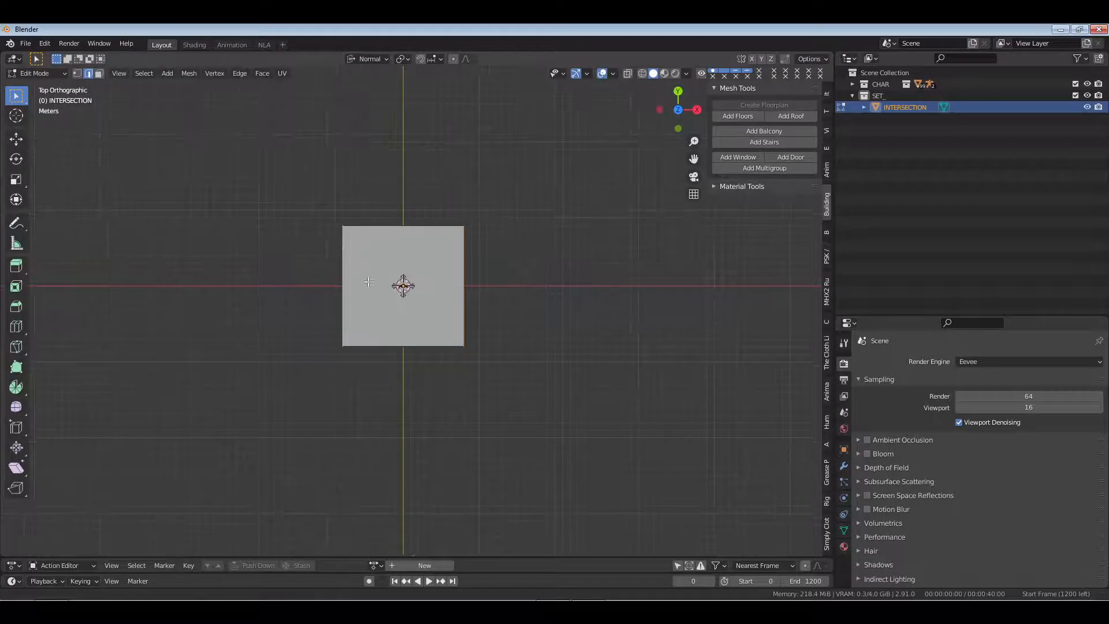
click(826, 96)
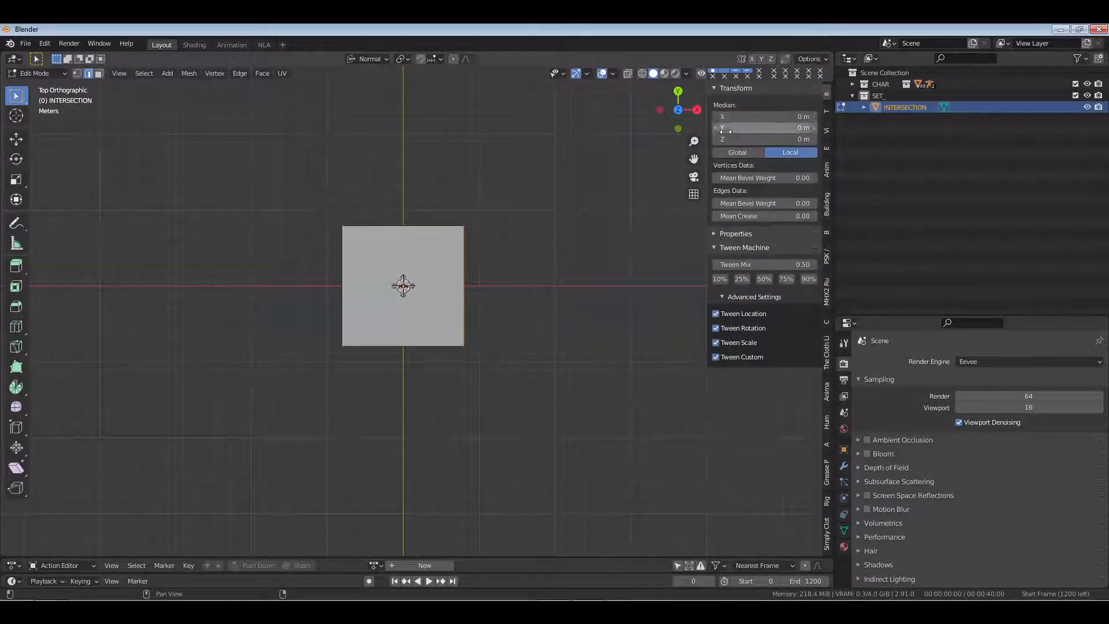
click(718, 248)
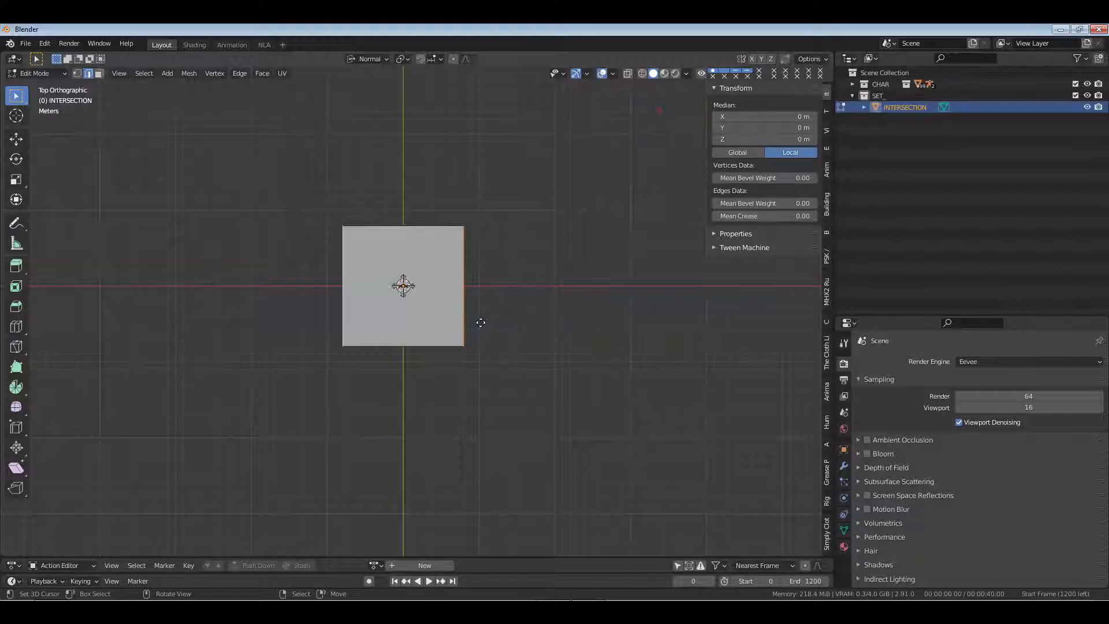
key(s)
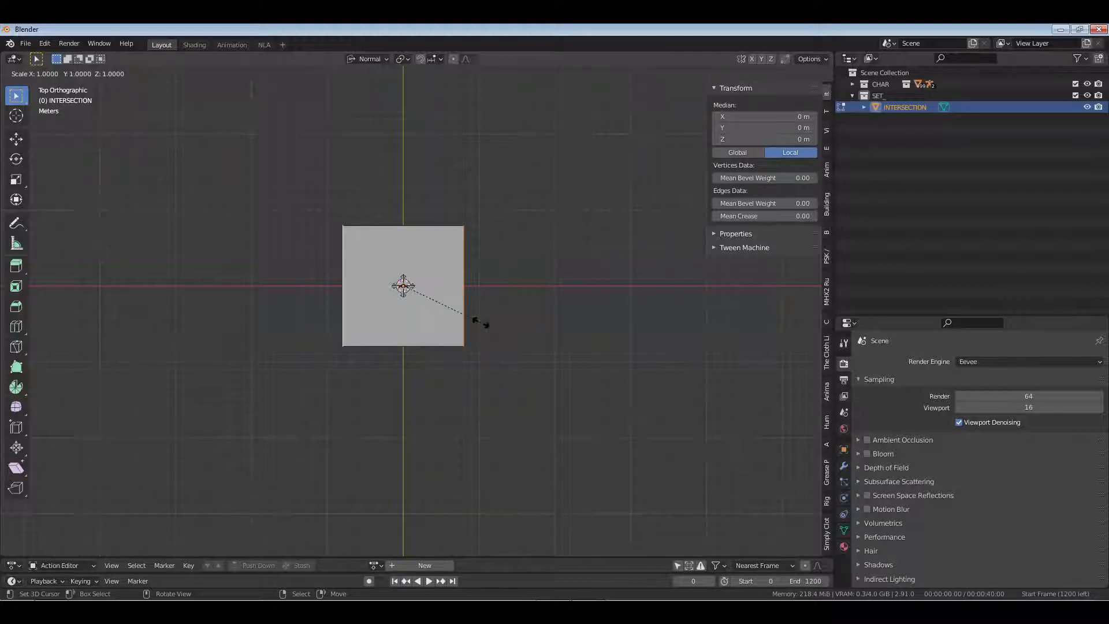
key(x)
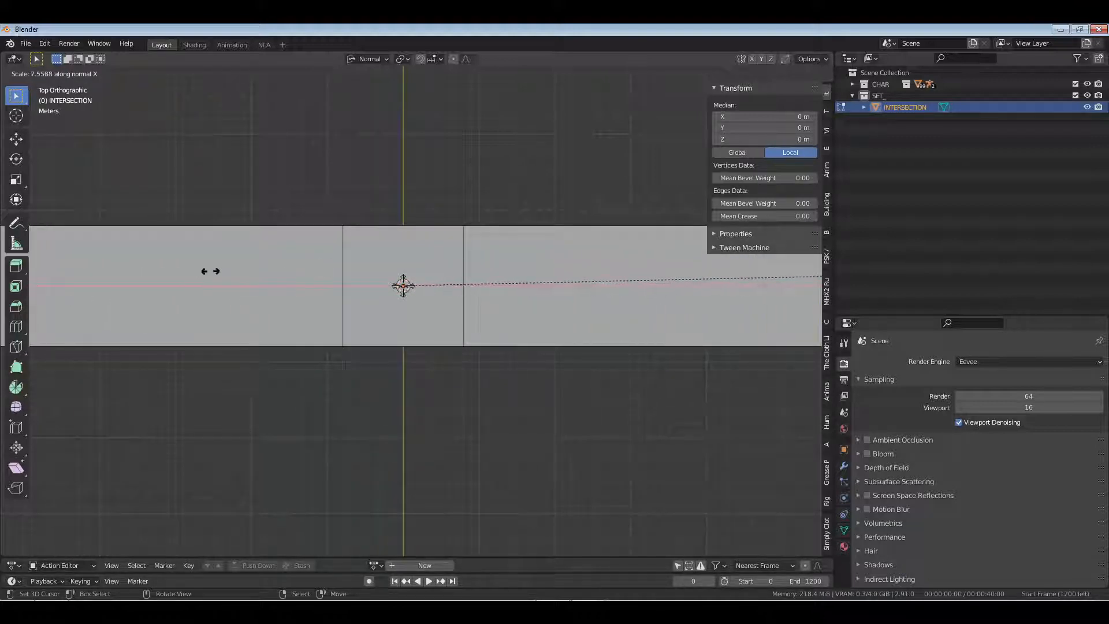
click(210, 271)
scroll(440, 271, down, 2)
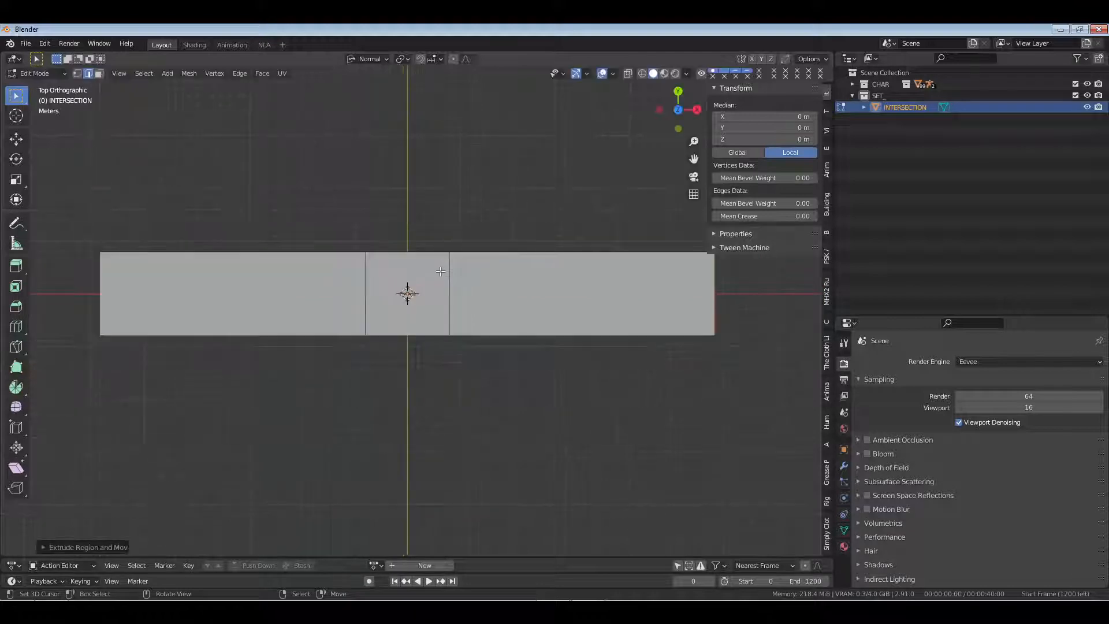
key(s)
key(x)
right_click(483, 298)
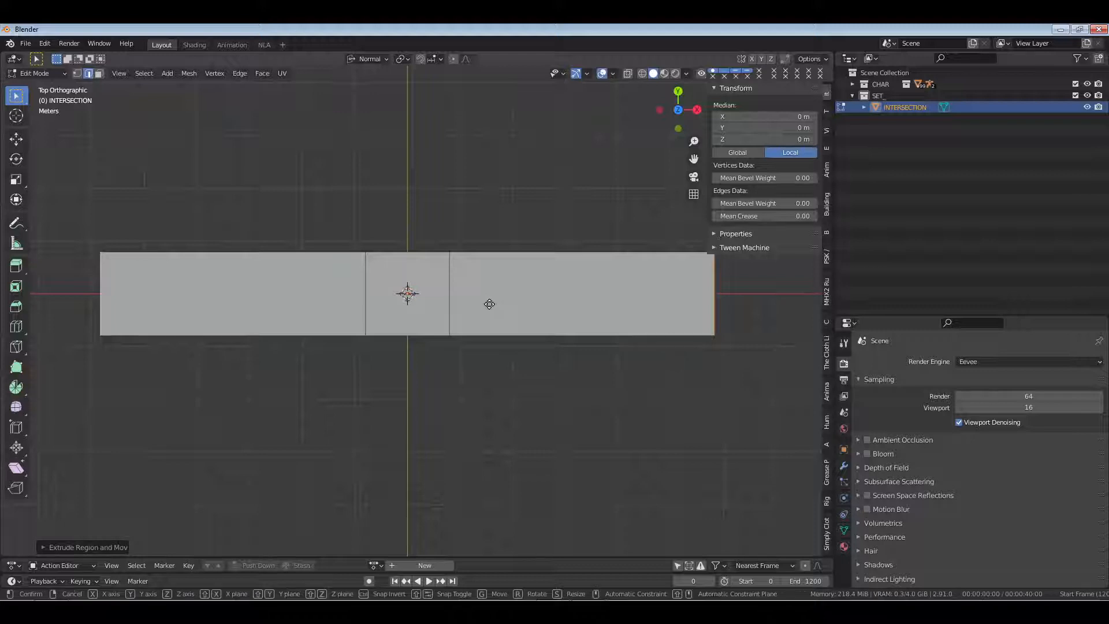
key(e)
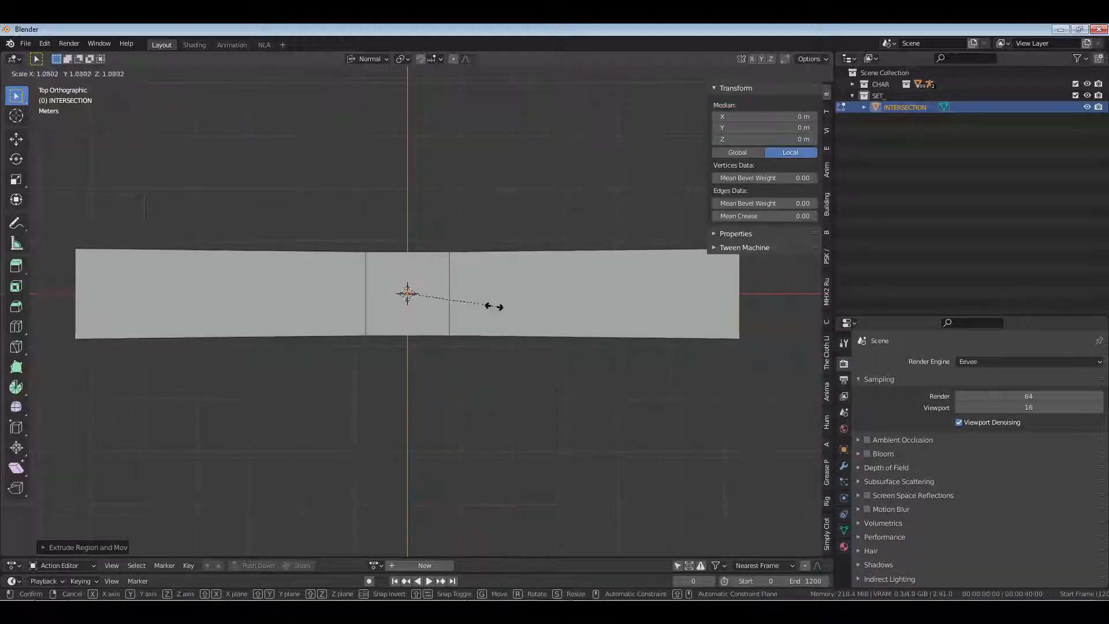
right_click(491, 306)
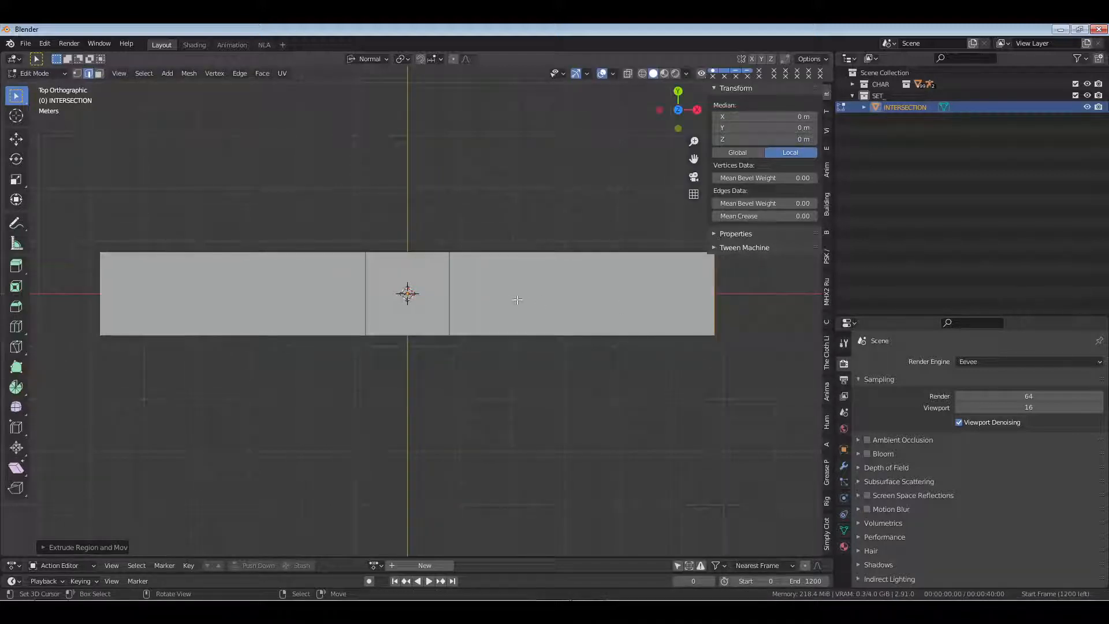
key(s)
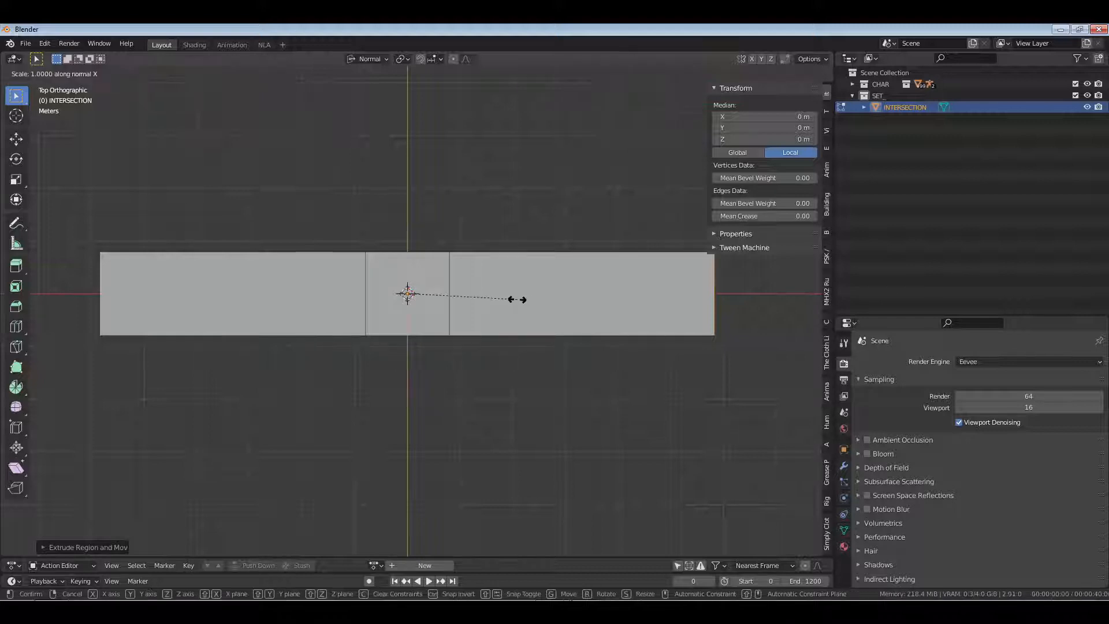
key(x)
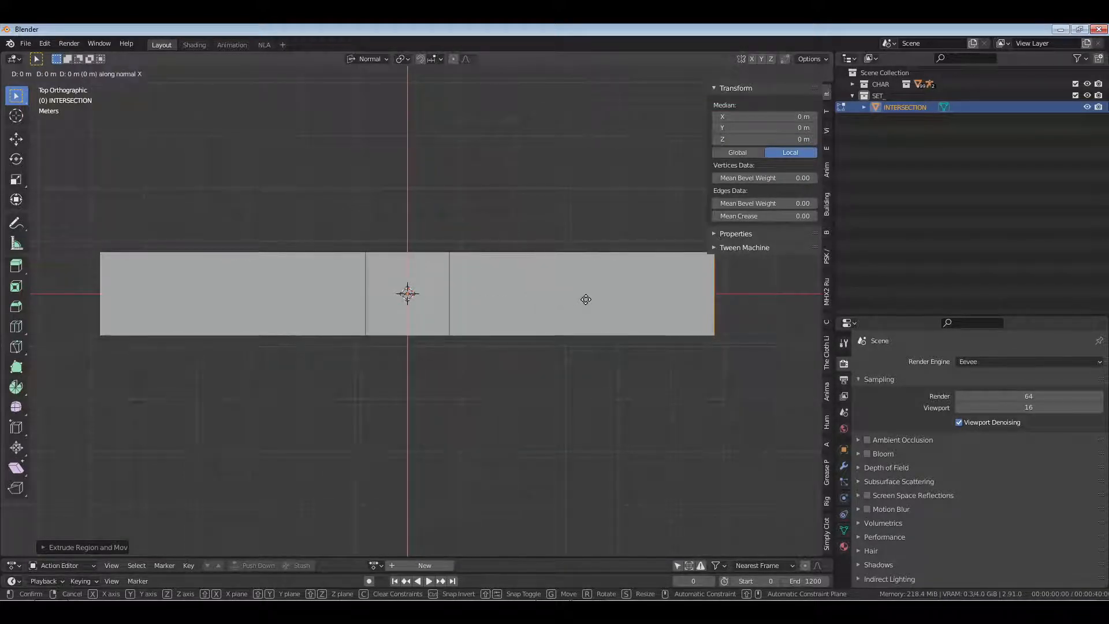
right_click(526, 301)
Extrude the central square's two Y-side edges outward by scaling along Y, reaching about 61 m from the origin, to form a cross
middle_drag(471, 255, 463, 283)
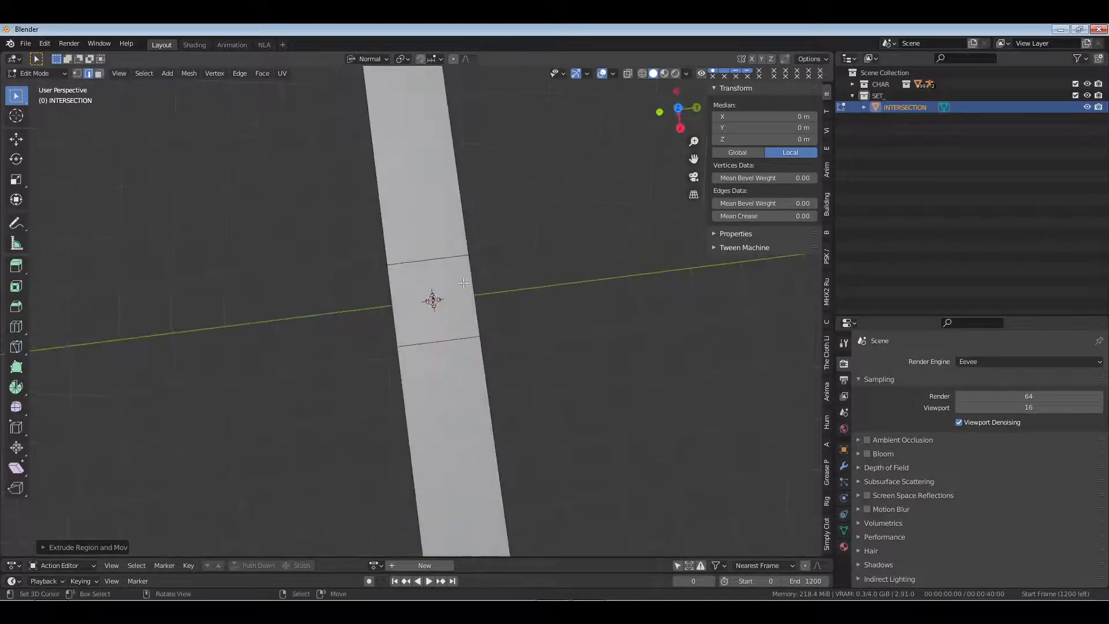
middle_drag(338, 341, 412, 356)
key(KP_7)
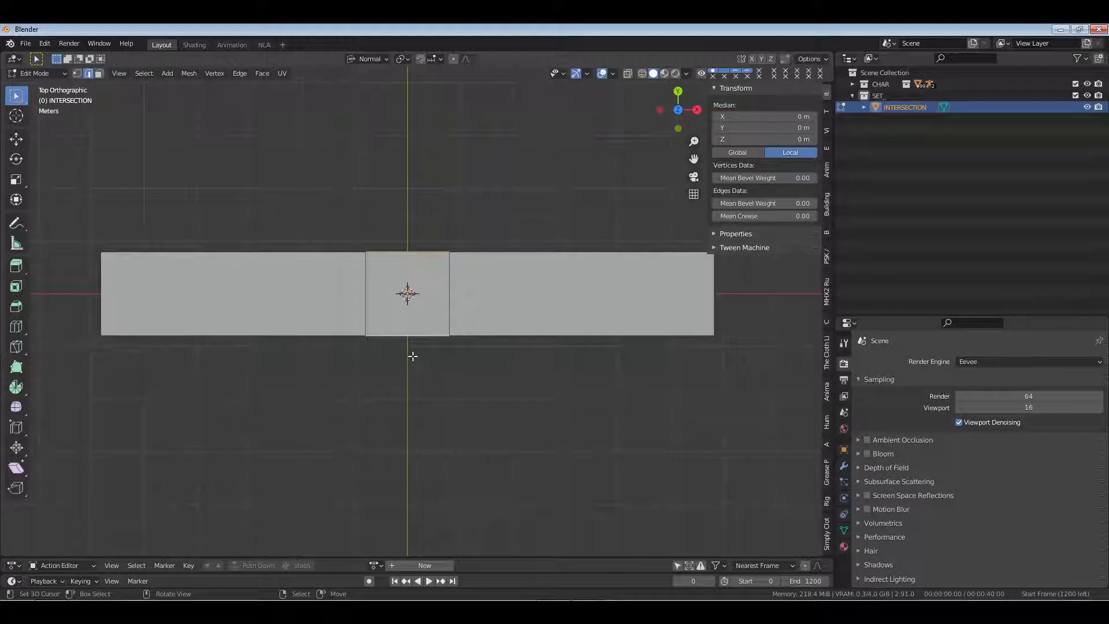
key(s)
key(y)
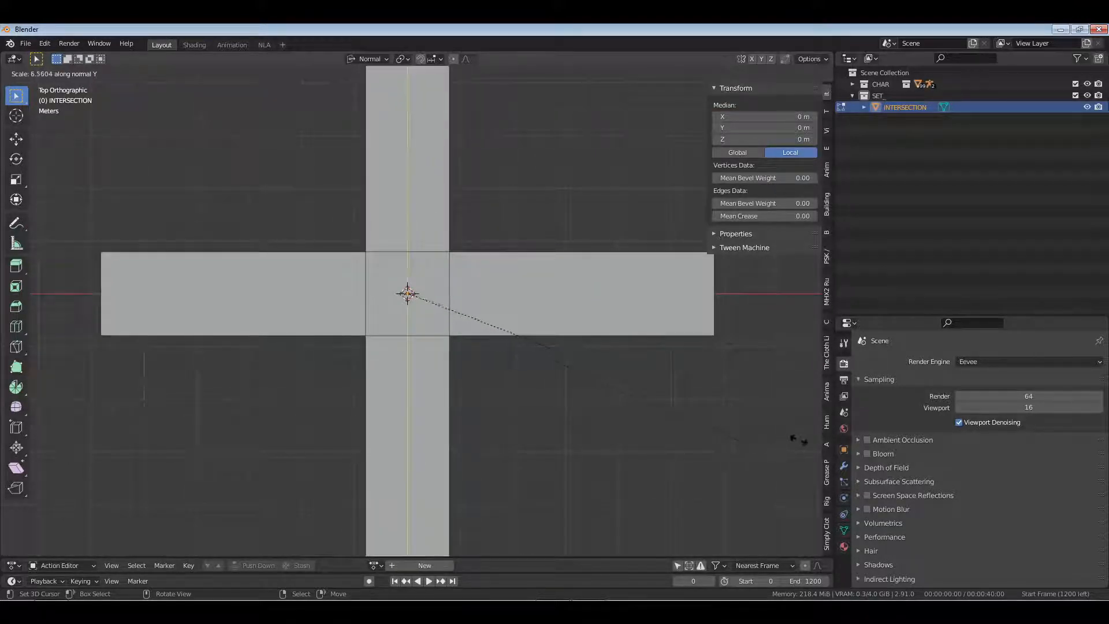
click(536, 322)
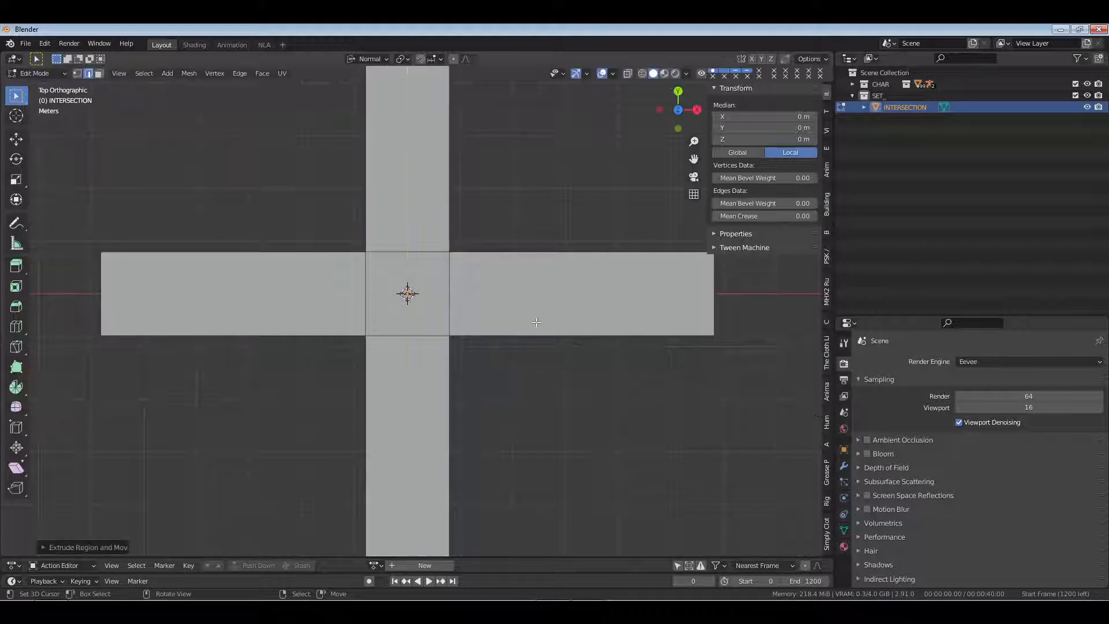
Lengthen the two X-direction arms by moving each end edge outward along X to about 80 m from the origin
click(714, 290)
click(16, 140)
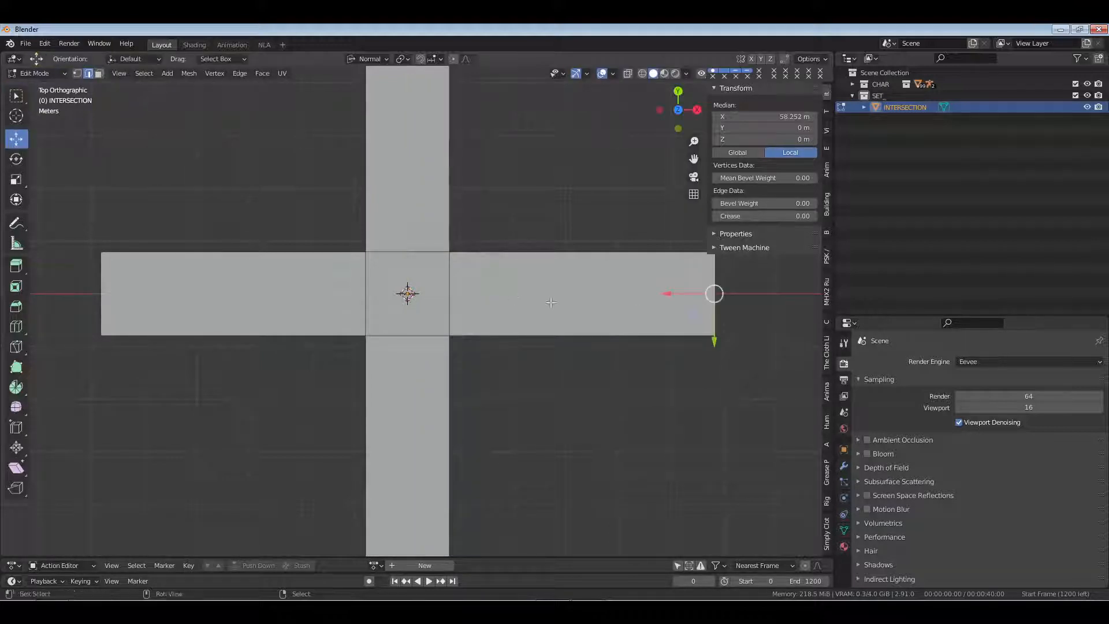
shift+middle_drag(690, 298, 530, 298)
drag(521, 293, 632, 290)
shift+middle_drag(243, 293, 581, 296)
right_click(280, 297)
drag(296, 296, 203, 295)
scroll(450, 264, down, 3)
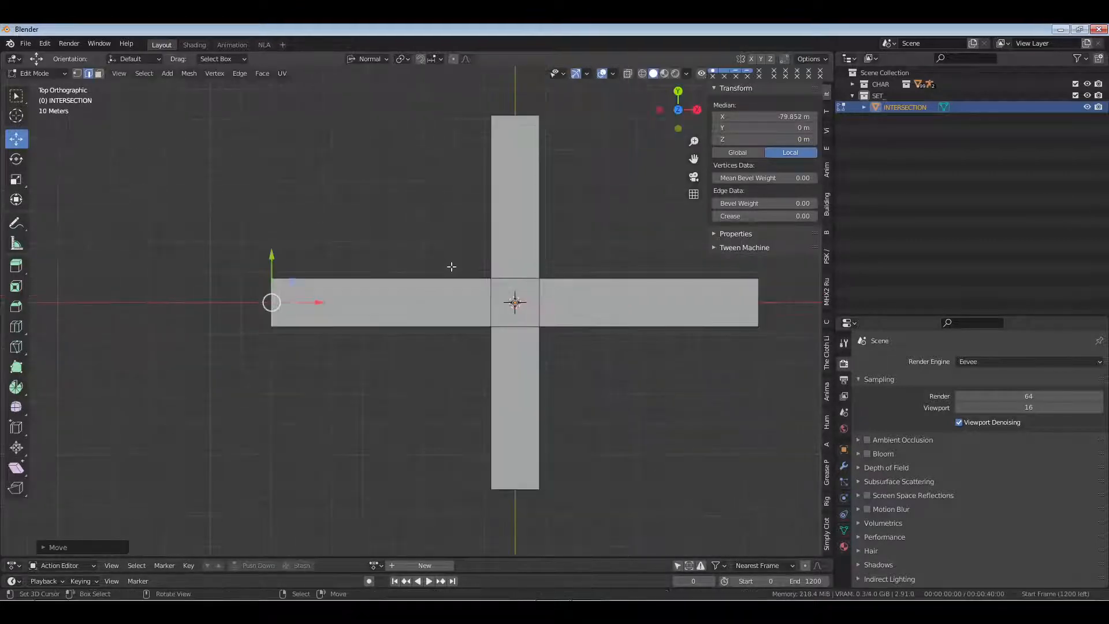
Lengthen the two Y-direction arms by moving their end edges outward along Y, placing the positive-Y end at about 80 m
shift+middle_drag(451, 265, 341, 265)
right_click(406, 480)
shift+middle_drag(406, 481, 411, 398)
drag(414, 406, 414, 413)
shift+middle_drag(397, 69, 385, 226)
right_click(400, 190)
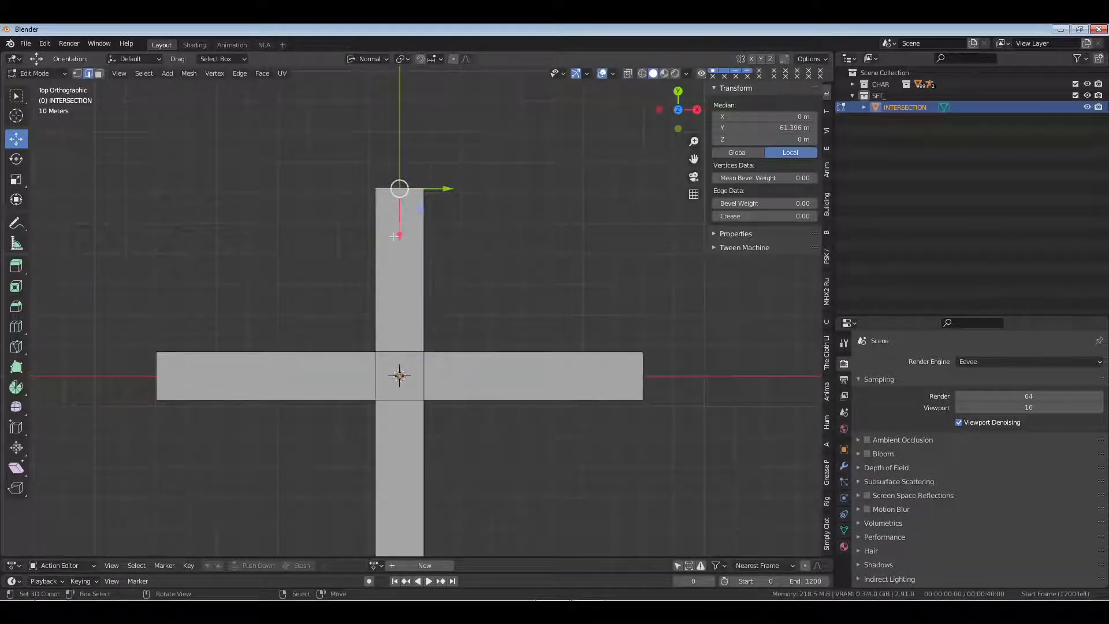
mouse_move(399, 187)
mouse_down()
mouse_move(405, 168)
mouse_move(407, 179)
mouse_up()
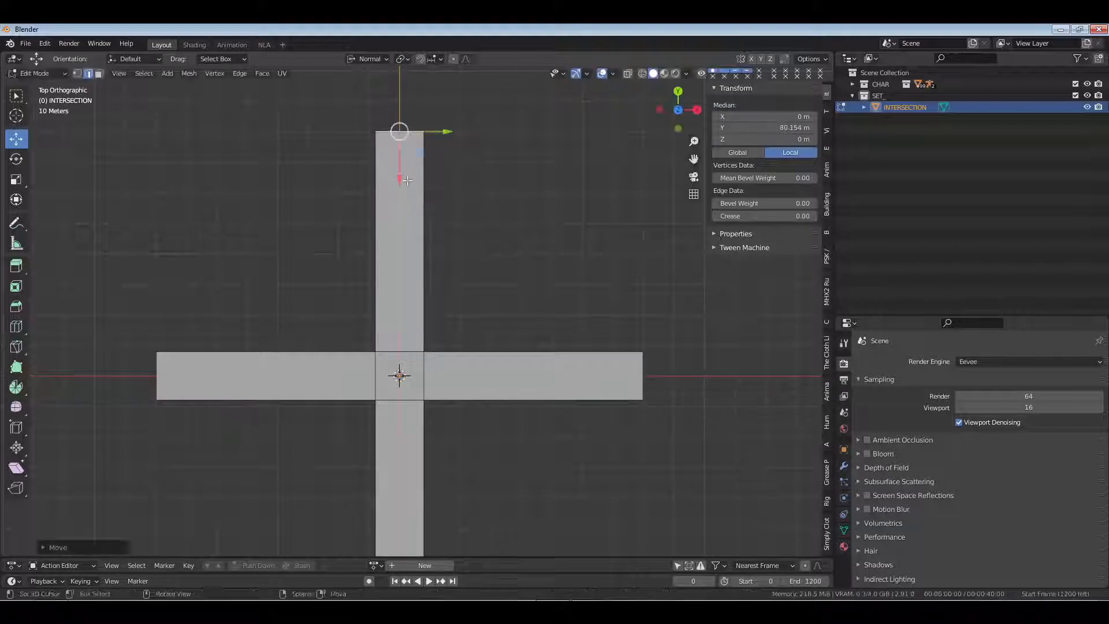
Examine the cross-shaped road layout in perspective and its proportions against the character
key(alt+a)
middle_drag(538, 529, 391, 303)
scroll(504, 455, up, 6)
scroll(464, 254, down, 4)
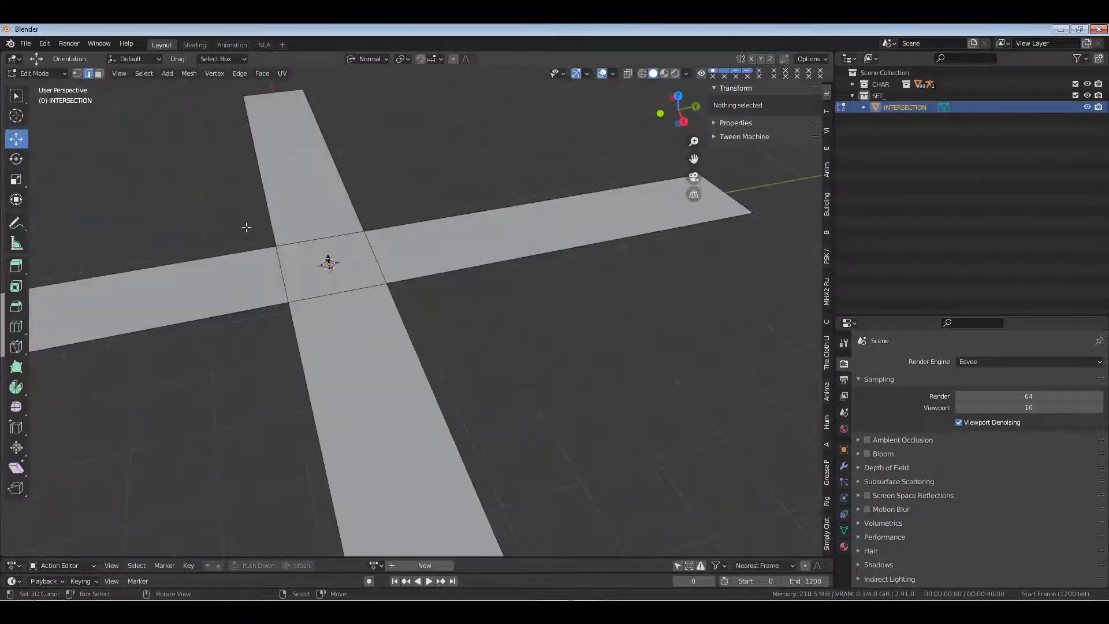
middle_drag(328, 285, 475, 383)
key(Tab)
scroll(422, 283, up, 4)
Add a centred lengthwise loop cut through the Y-direction road, running across the central square
key(Tab)
key(ctrl+r)
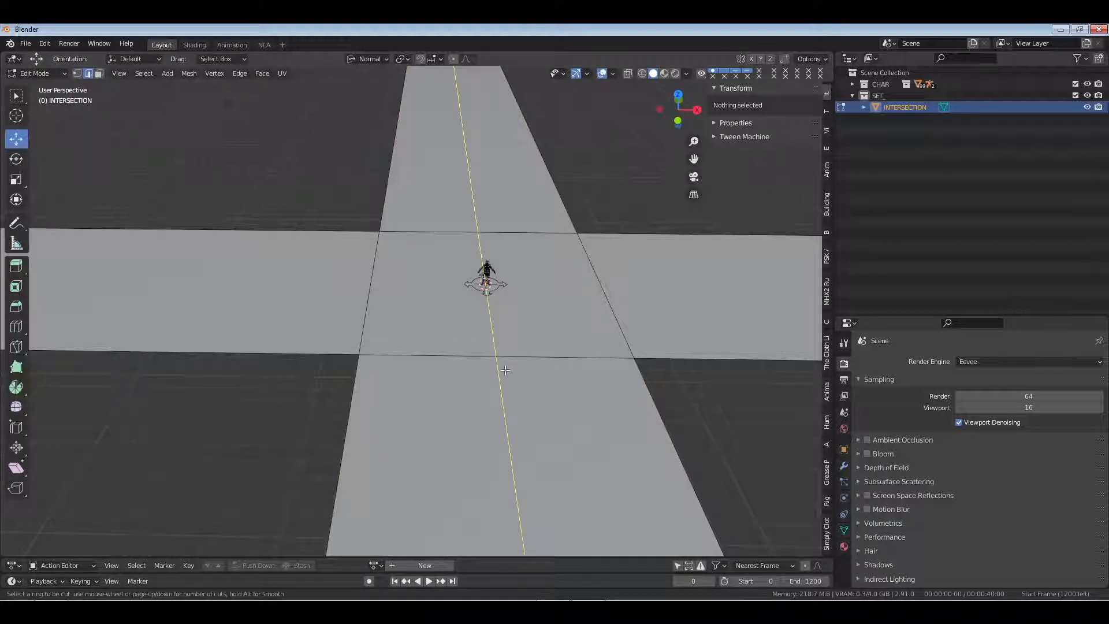
click(505, 369)
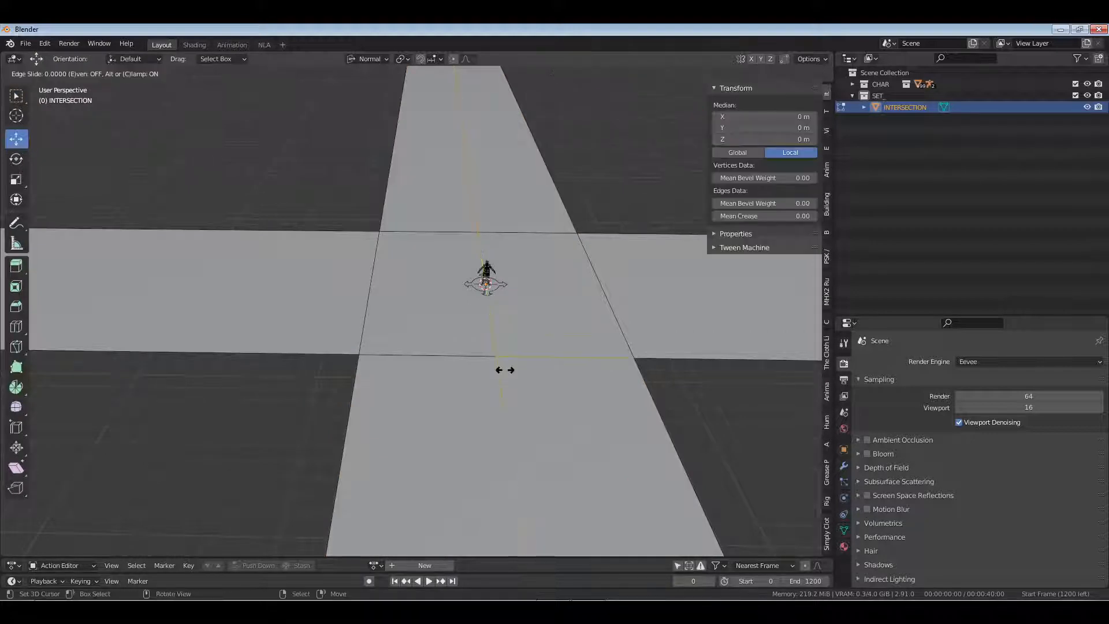
right_click(505, 370)
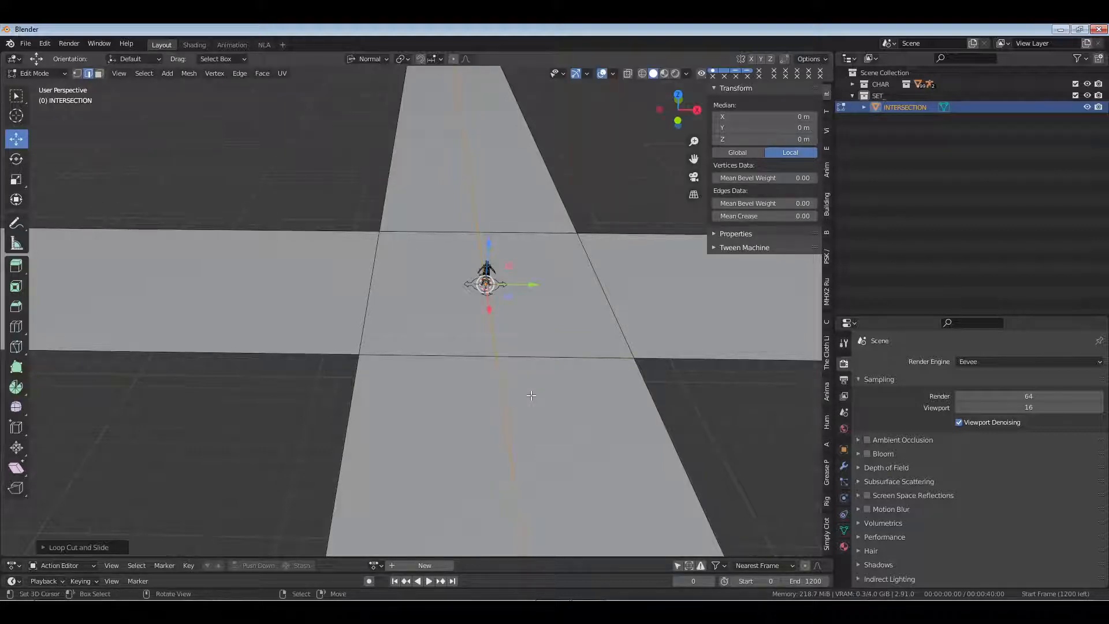
key(ctrl+b)
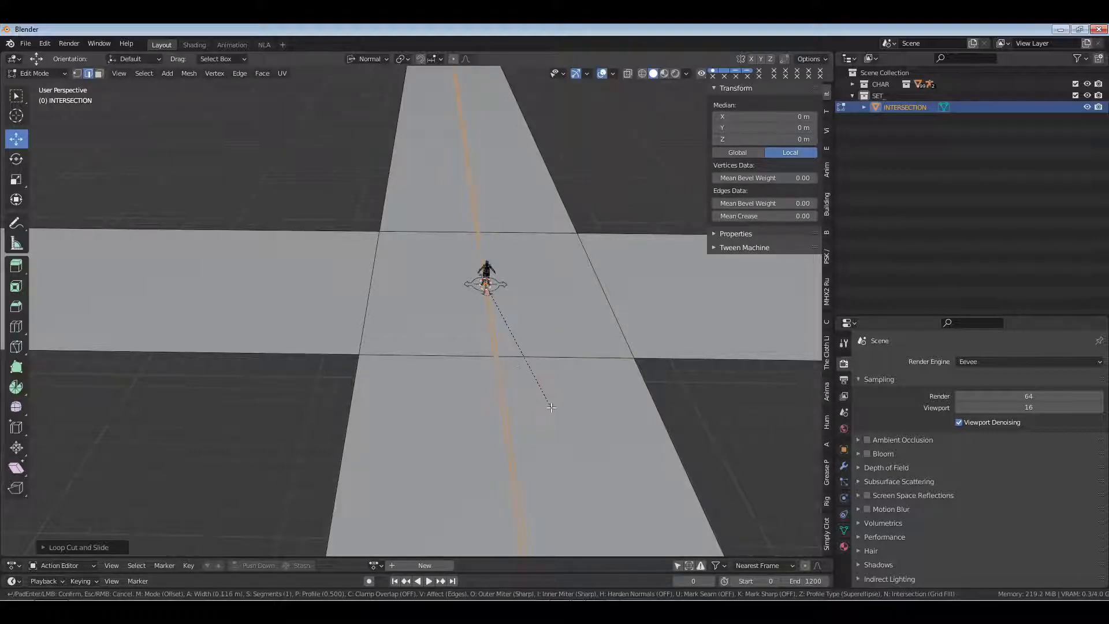
click(551, 407)
Add a centred lengthwise loop cut through the X-direction road, running across the central square
middle_drag(551, 408, 524, 263)
key(ctrl+r)
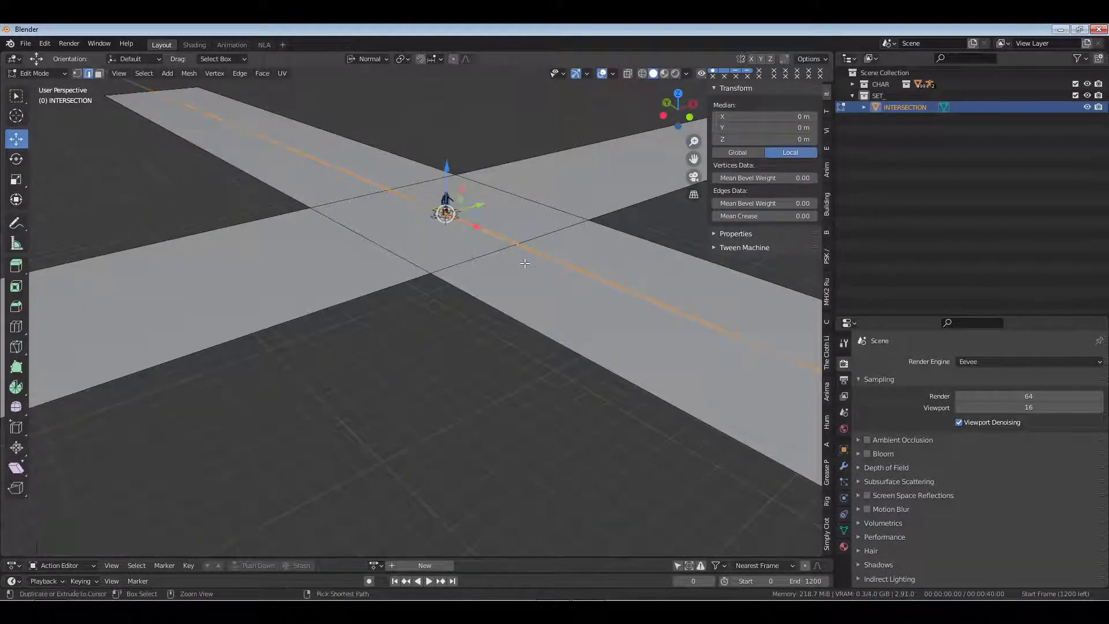
click(388, 235)
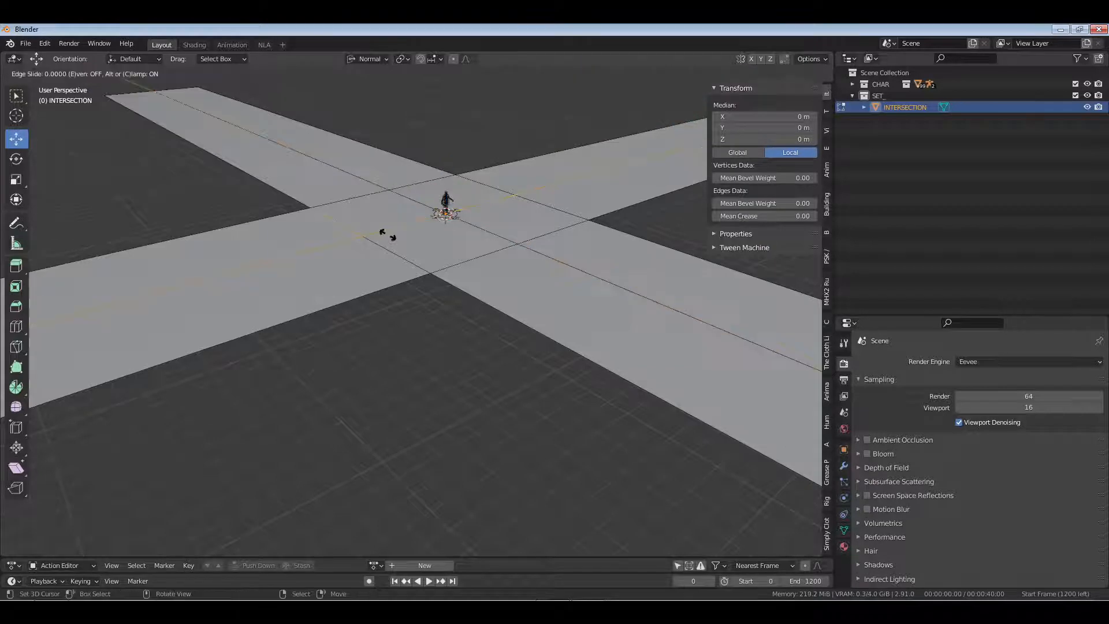
right_click(387, 235)
middle_drag(521, 222, 490, 226)
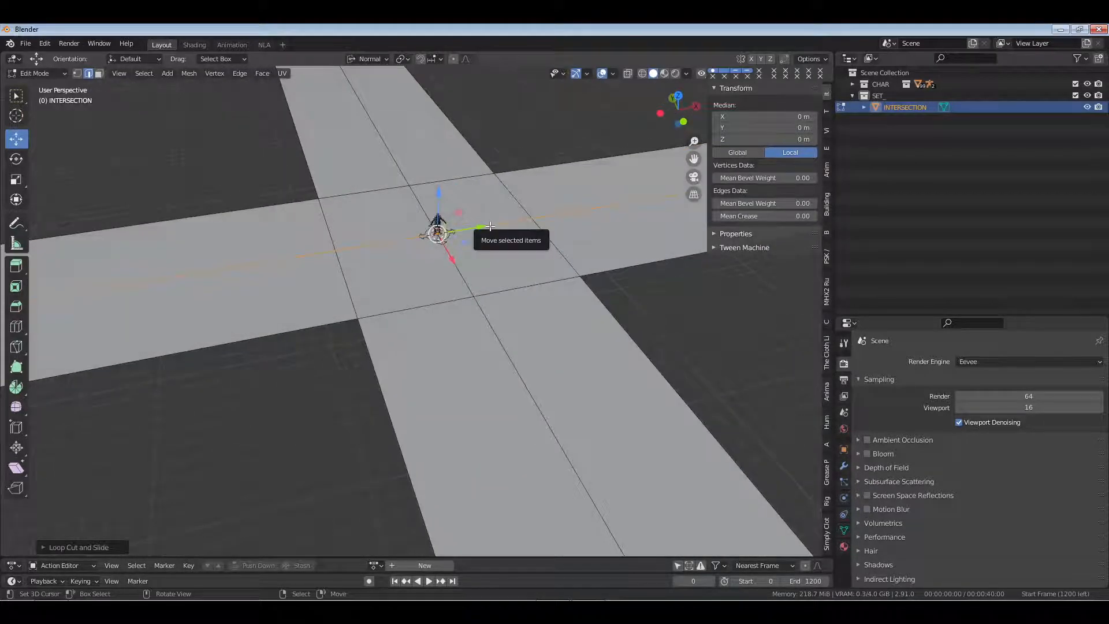
Dissolve the four centre-line edges inside the central square, keeping the centre lines on the arms
right_click(490, 226)
shift+right_click(425, 212)
shift+right_click(397, 246)
shift+right_click(458, 271)
key(x)
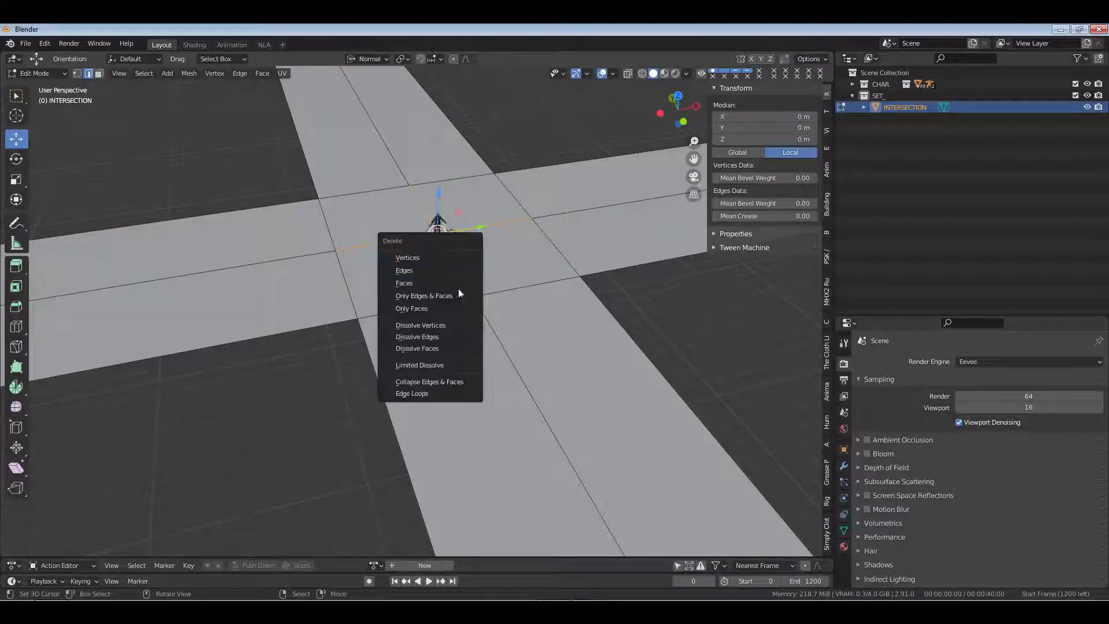
click(454, 337)
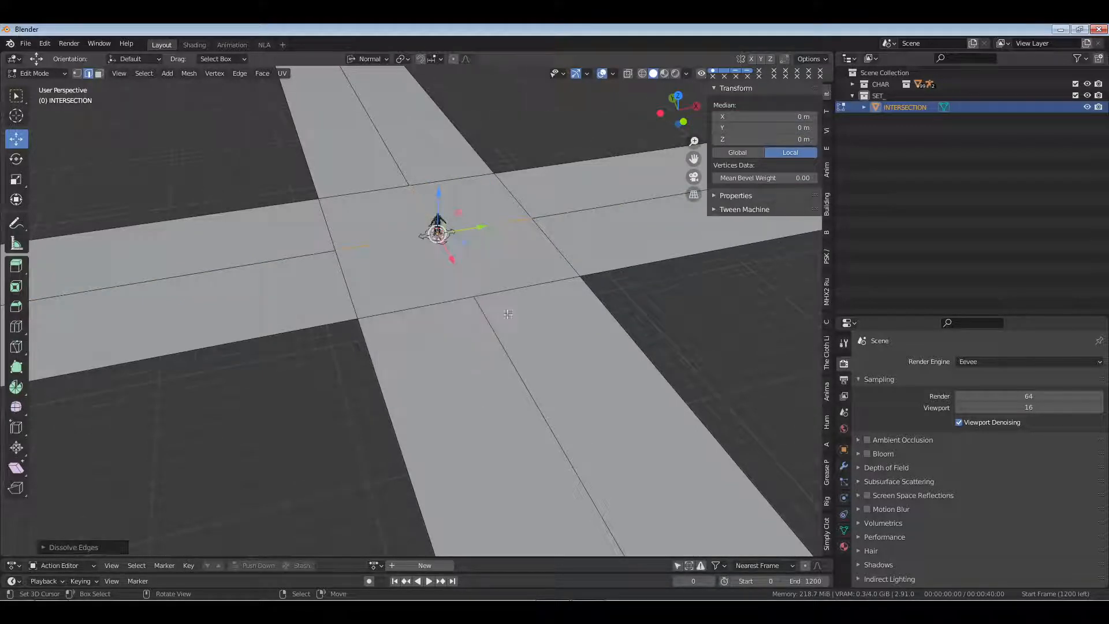
Bevel the centre-line edges of all four road arms into narrow median strips
middle_drag(428, 317, 411, 179)
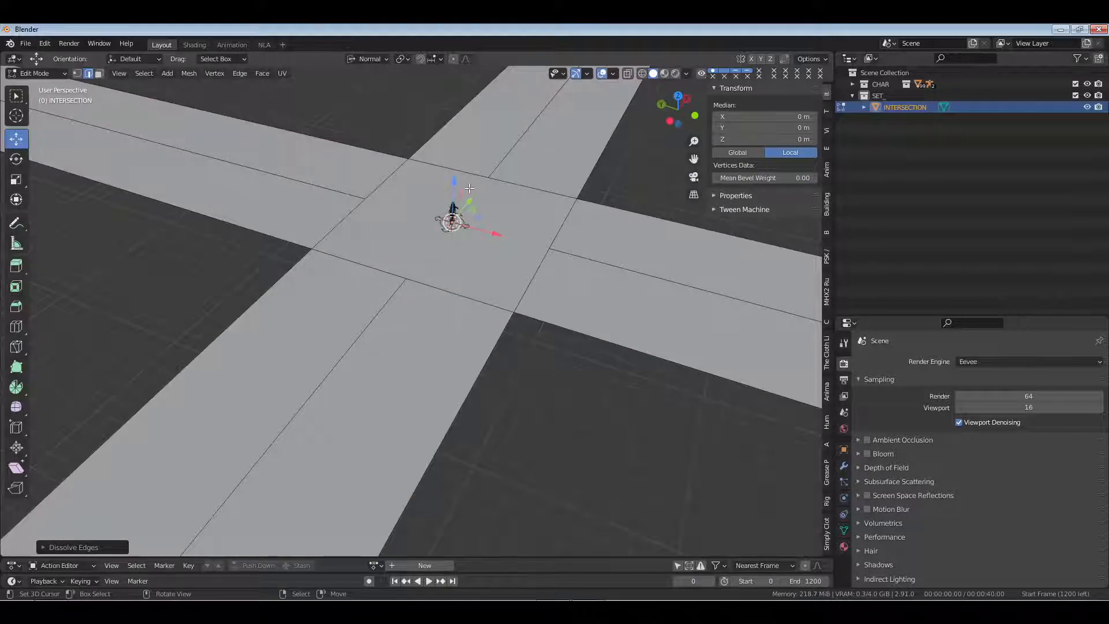
scroll(469, 188, down, 3)
right_click(580, 310)
shift+right_click(490, 195)
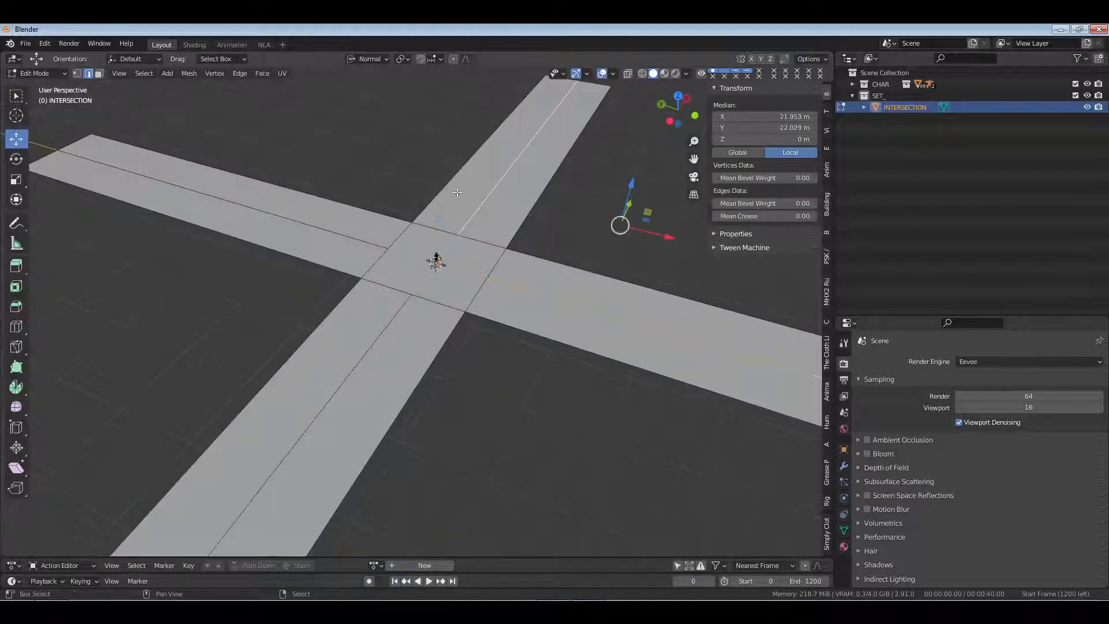
shift+right_click(317, 231)
shift+right_click(371, 344)
shift+middle_drag(510, 341, 483, 333)
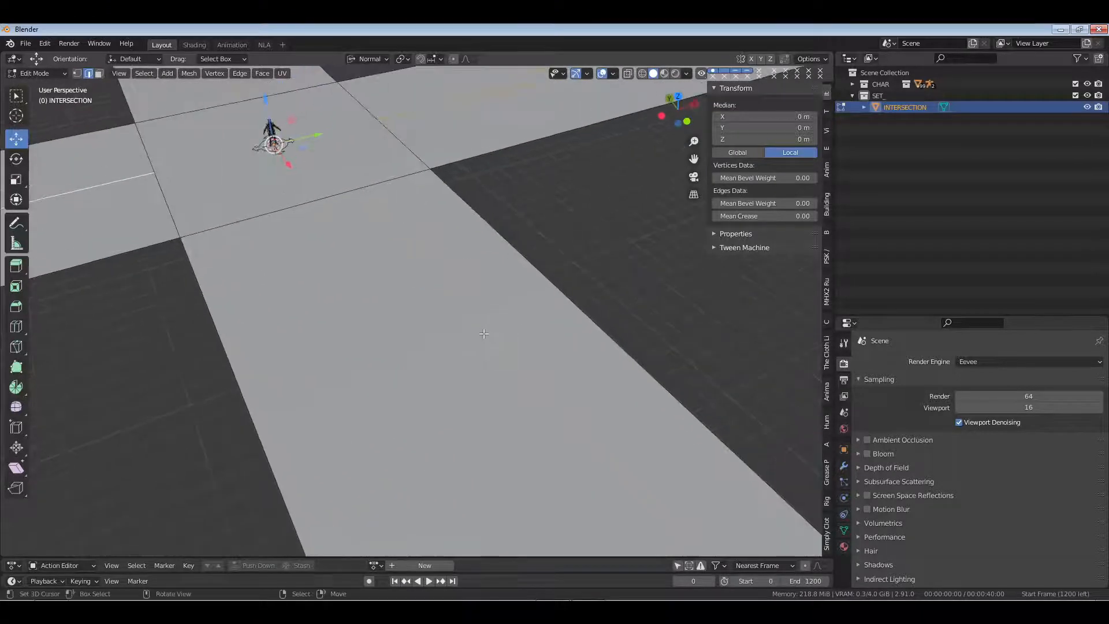
key(ctrl+b)
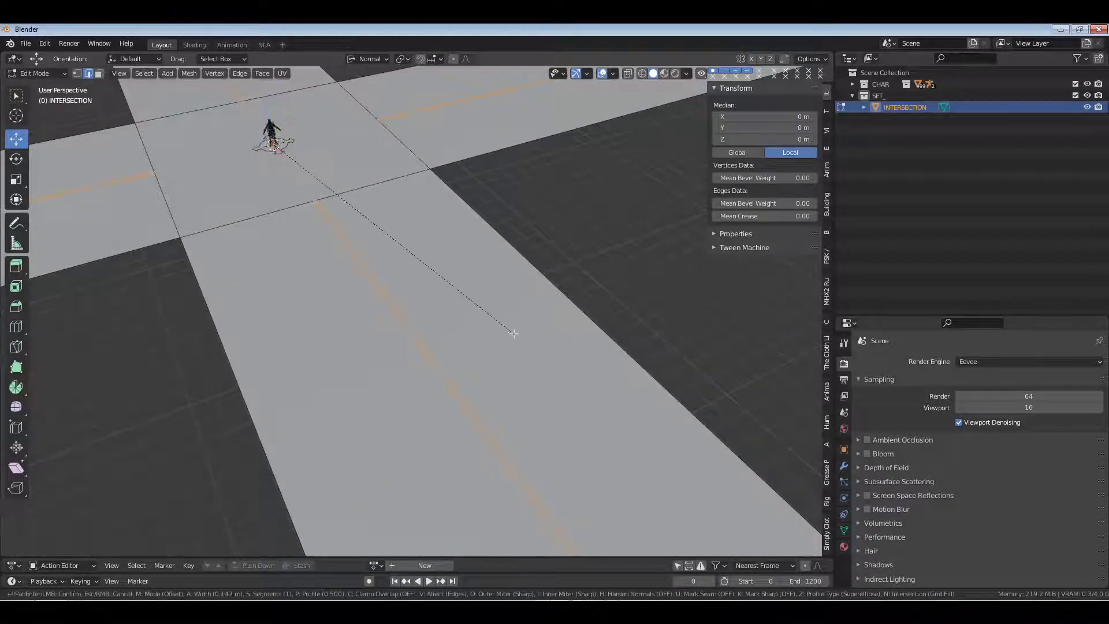
click(541, 322)
Extrude the four median strips and raise them about 0.15 m above the road surface
middle_drag(540, 321, 505, 326)
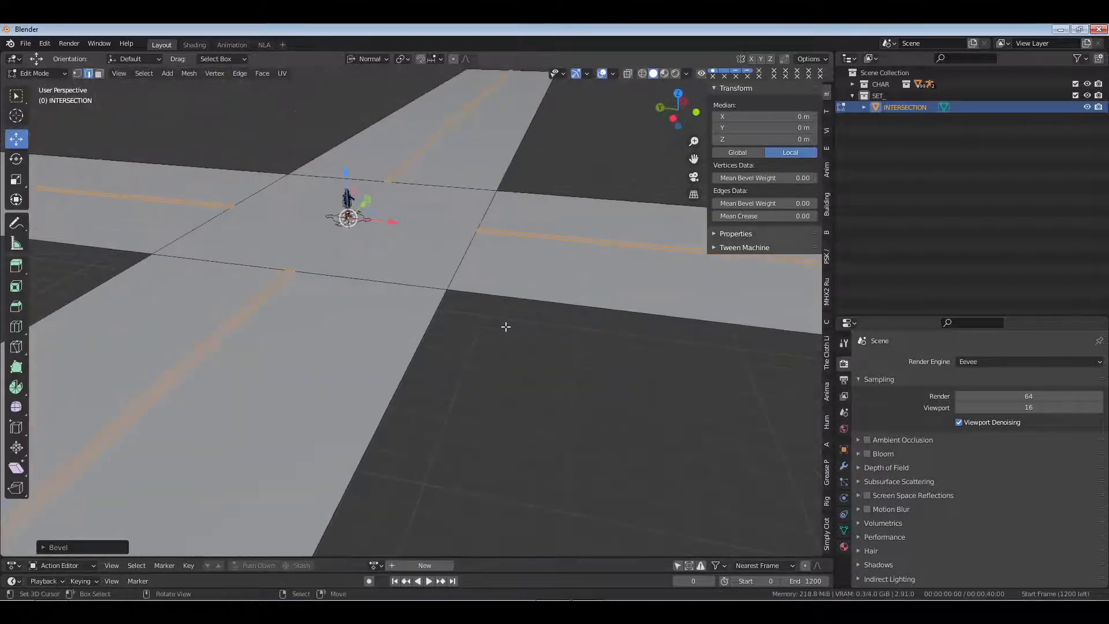
key(e)
right_click(506, 327)
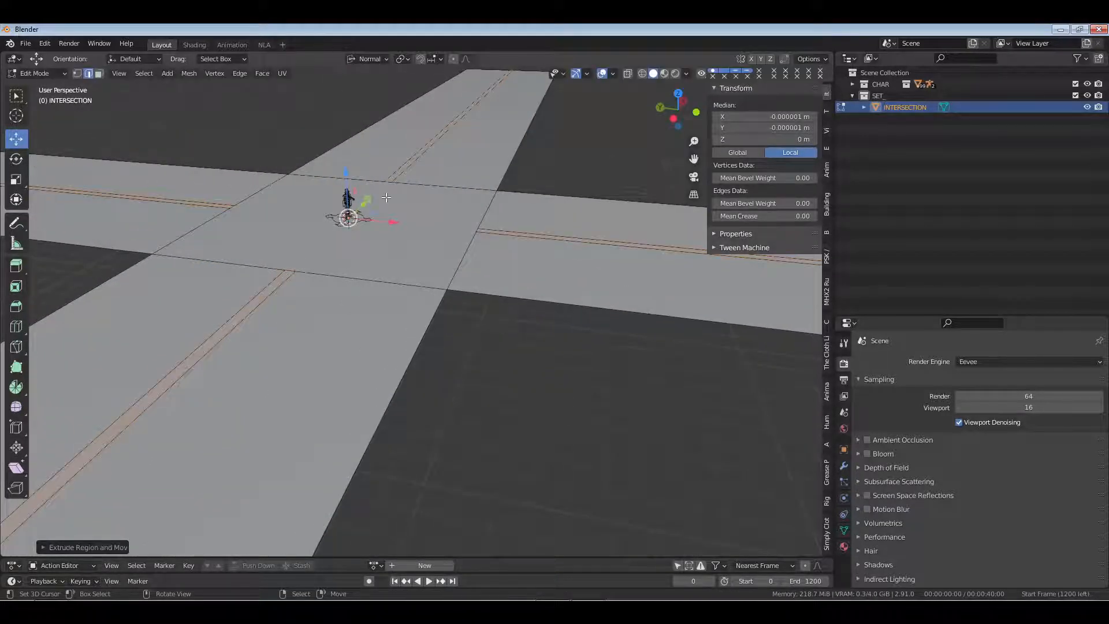
key(z)
click(330, 170)
key(g)
key(z)
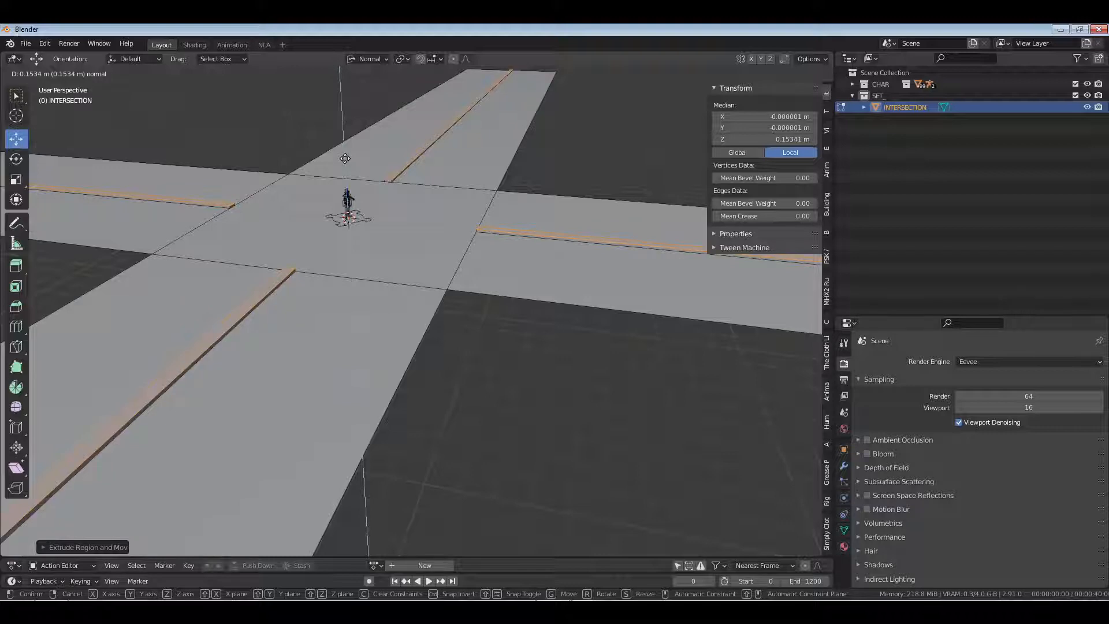
click(345, 158)
Return to Object Mode, apply the INTERSECTION object's transform and deselect everything
key(Tab)
middle_drag(461, 204, 570, 247)
click(872, 96)
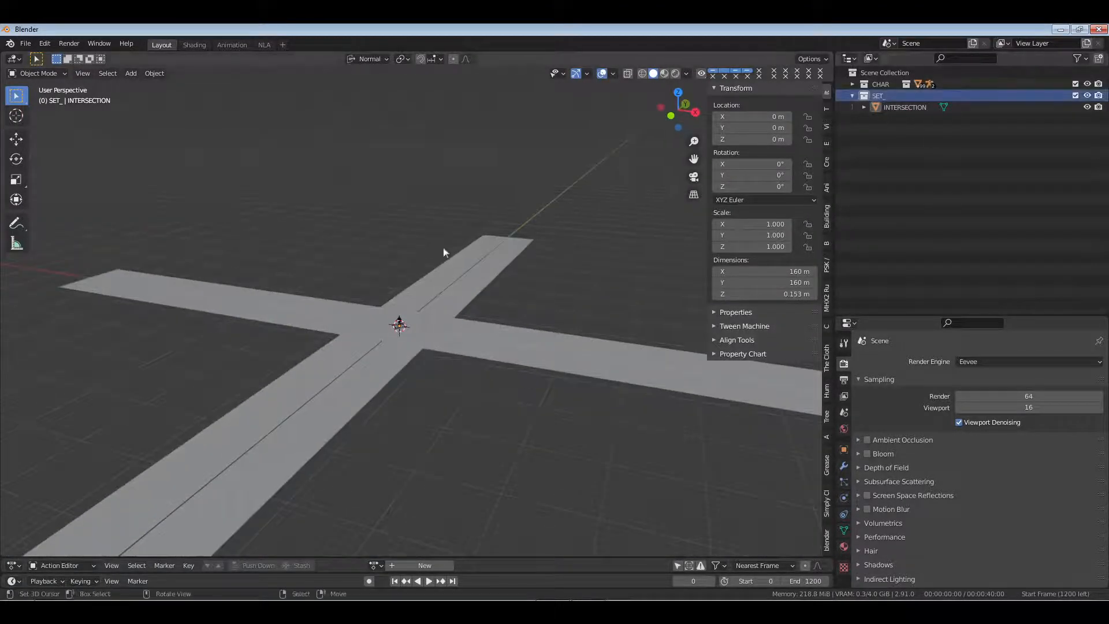
middle_drag(443, 248, 462, 308)
click(465, 309)
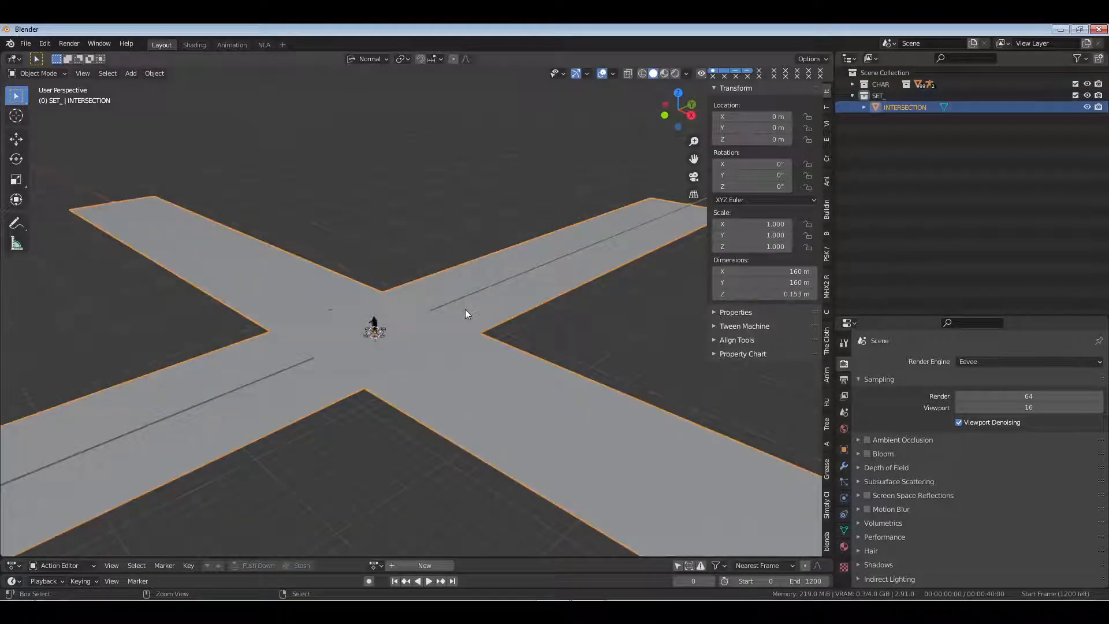
key(ctrl+a)
click(466, 310)
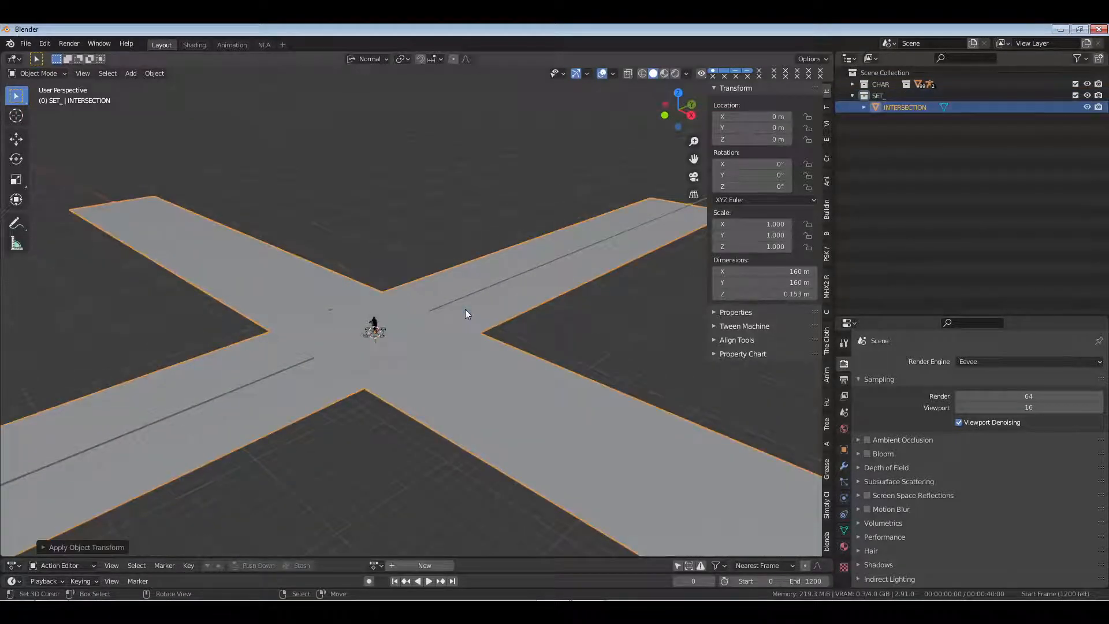
key(alt+a)
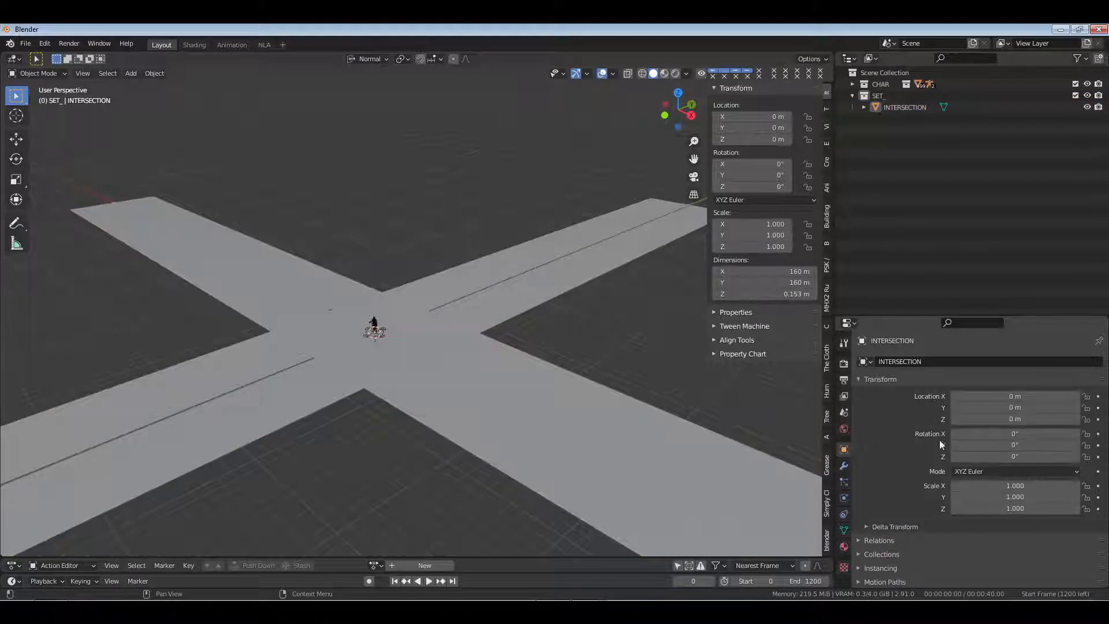
middle_drag(507, 324, 388, 321)
click(903, 107)
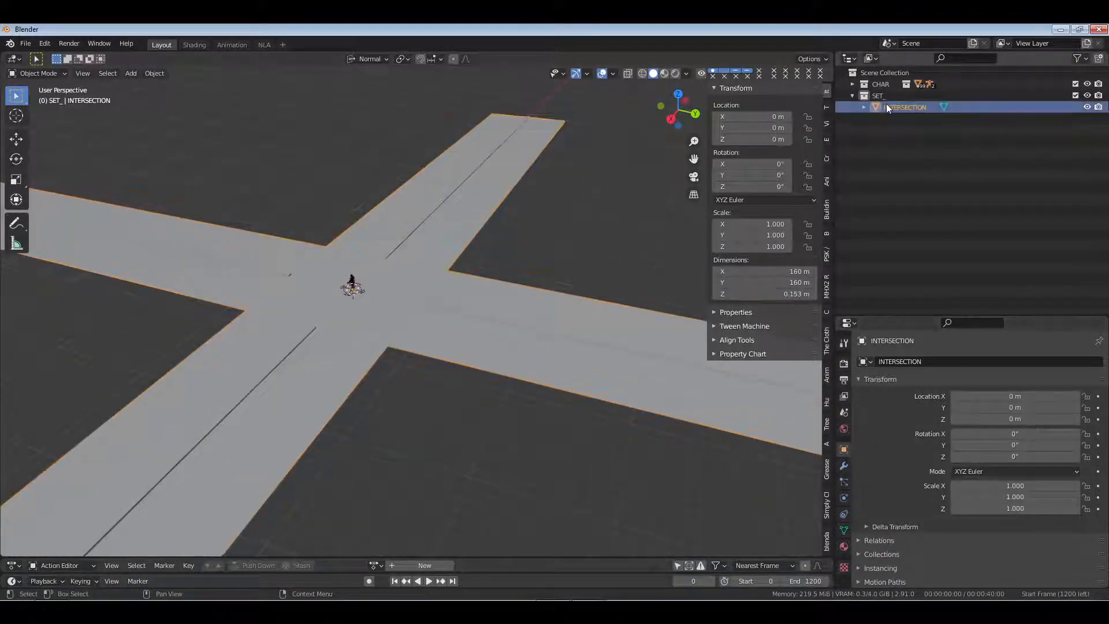
click(877, 96)
key(a)
key(n)
key(ctrl+s)
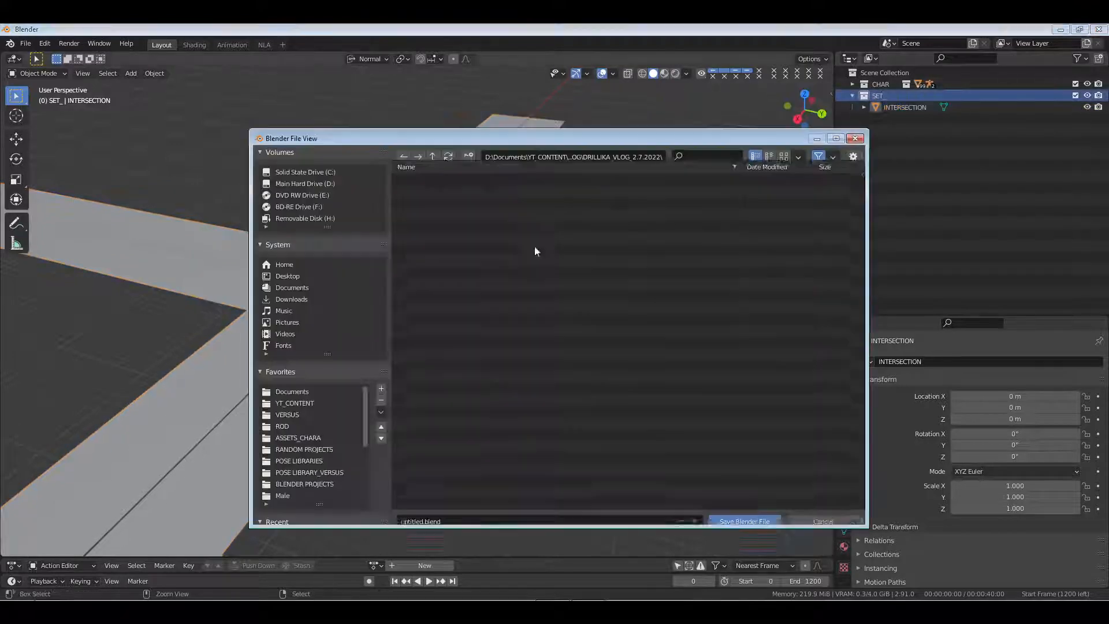
key(Escape)
middle_drag(602, 314, 448, 277)
key(n)
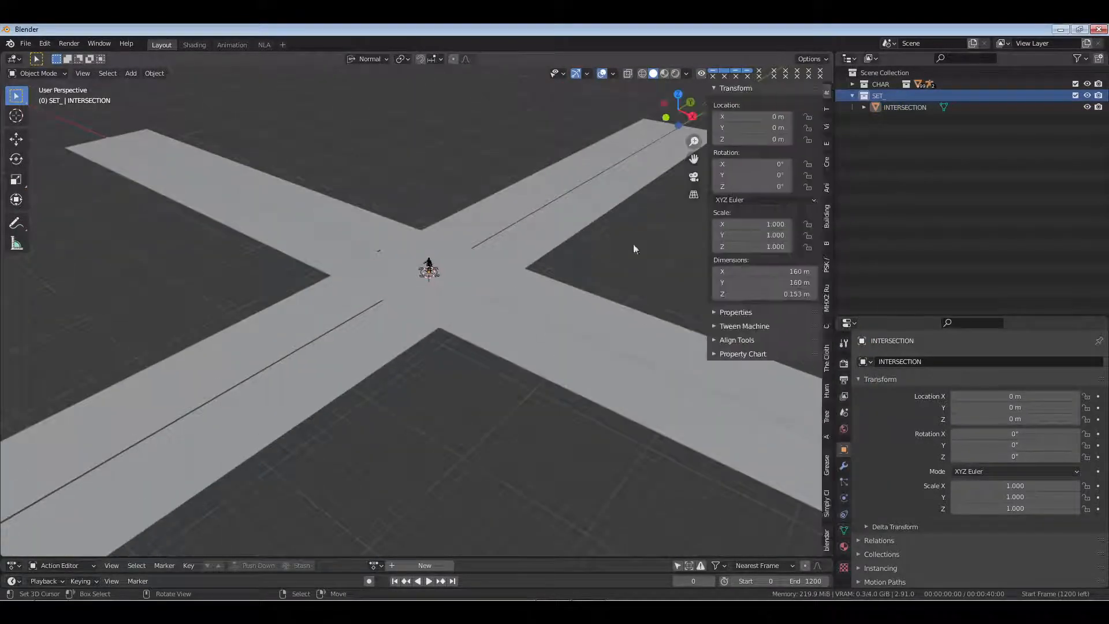
Create a rectangular building floorplan at the origin and expand its creation settings
click(828, 227)
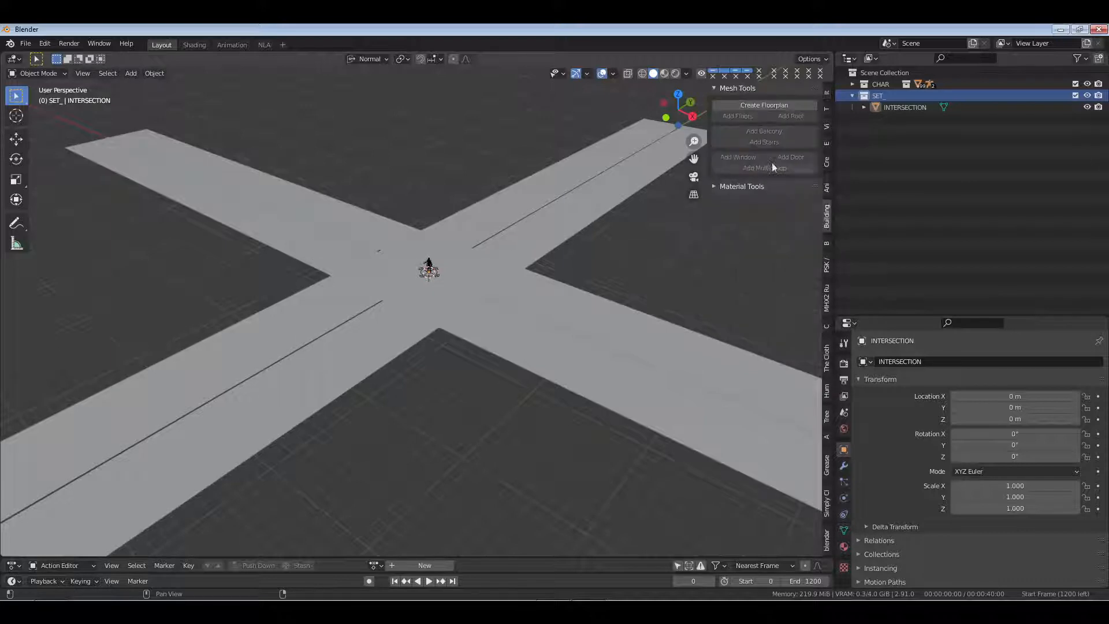
click(750, 104)
middle_drag(413, 313, 442, 297)
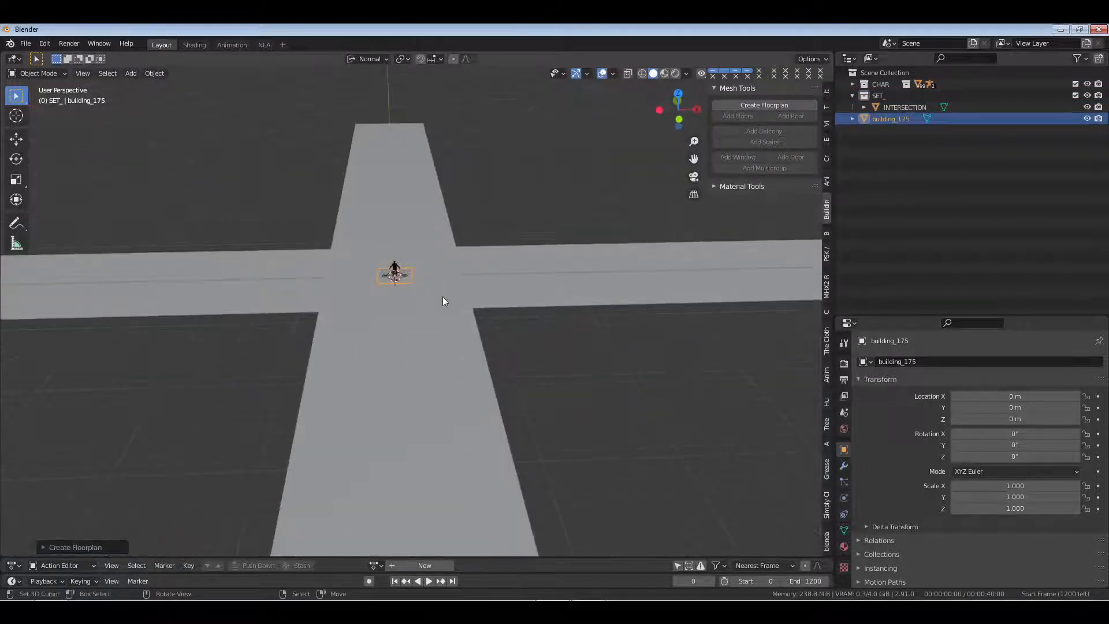
key(KP_Decimal)
click(95, 546)
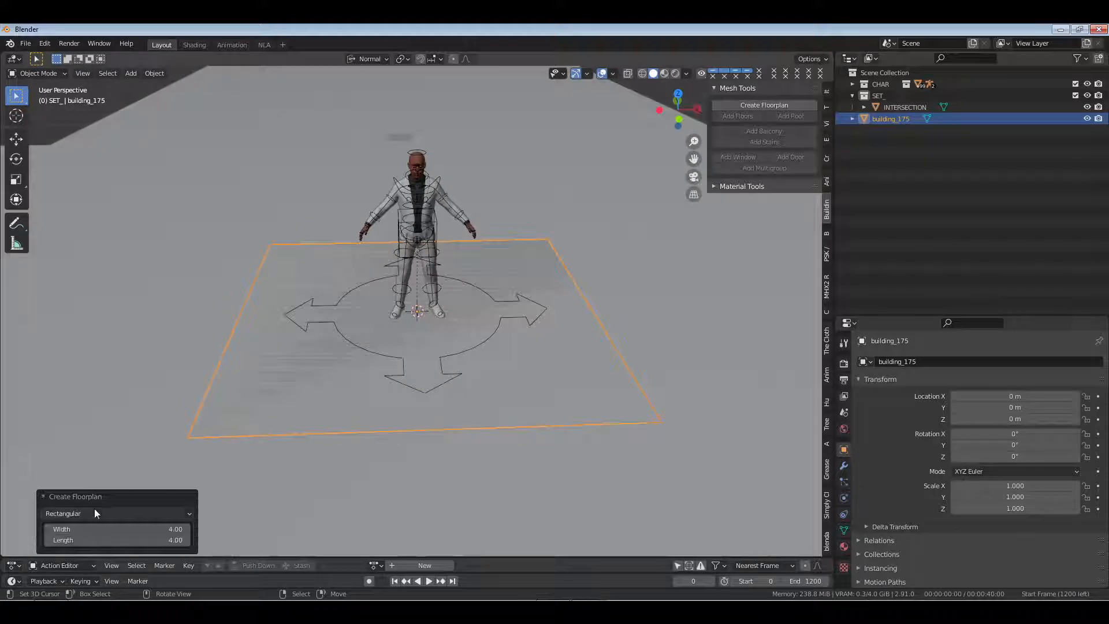
scroll(460, 370, down, 5)
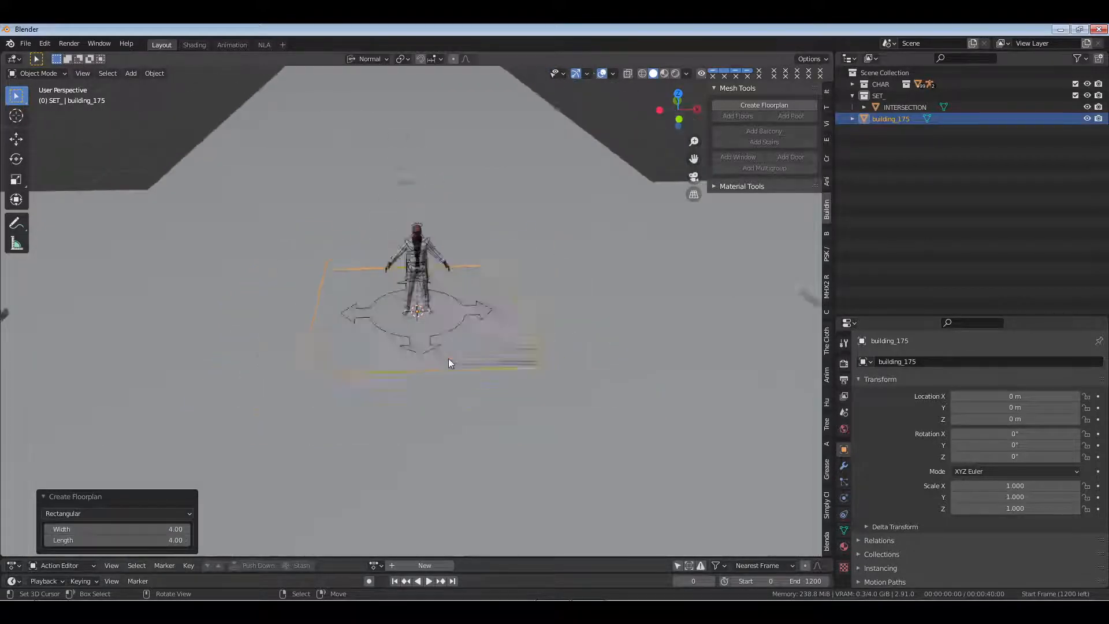
scroll(406, 366, down, 2)
scroll(406, 366, down, 1)
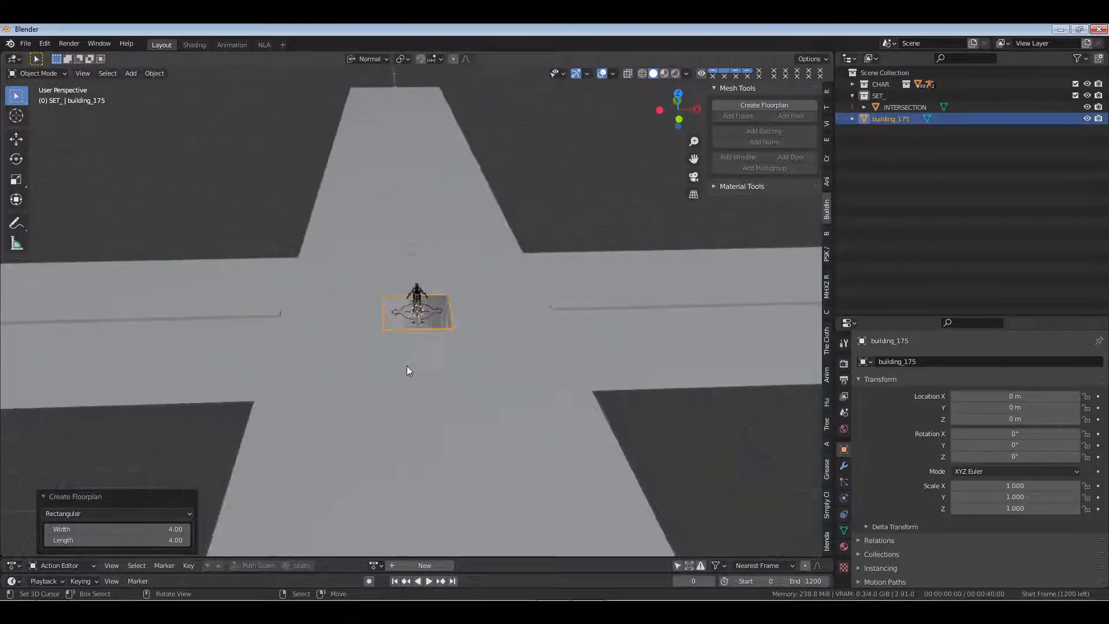
Set the floorplan's width and length to 10
click(167, 529)
text(10)
key(Return)
click(170, 538)
text(10)
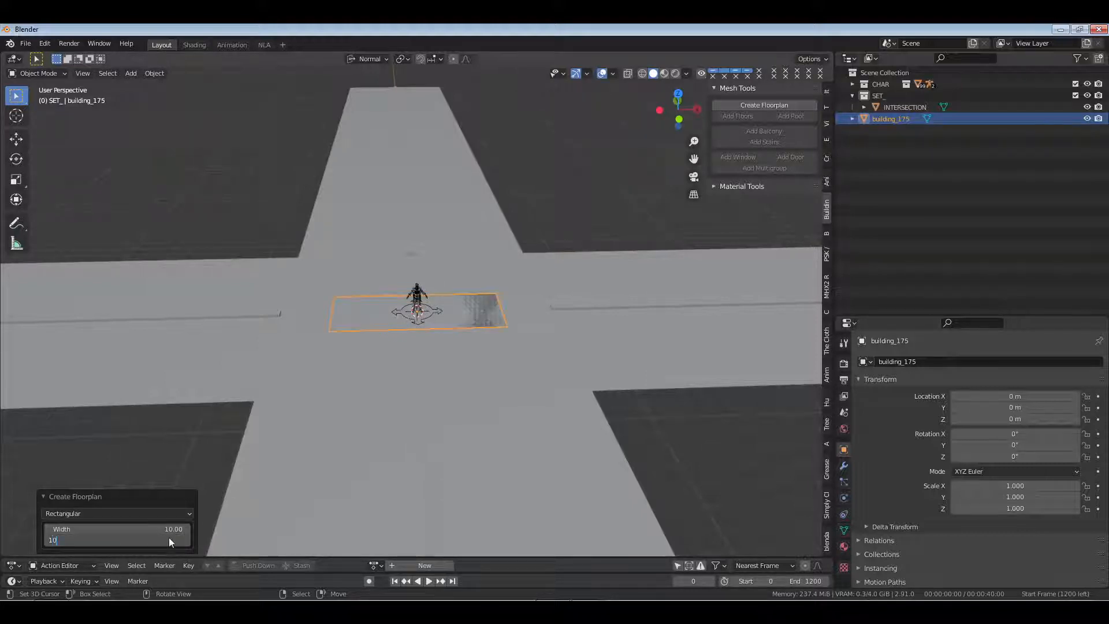
key(Return)
Set the floorplan's width and length to 20
middle_drag(358, 353, 446, 354)
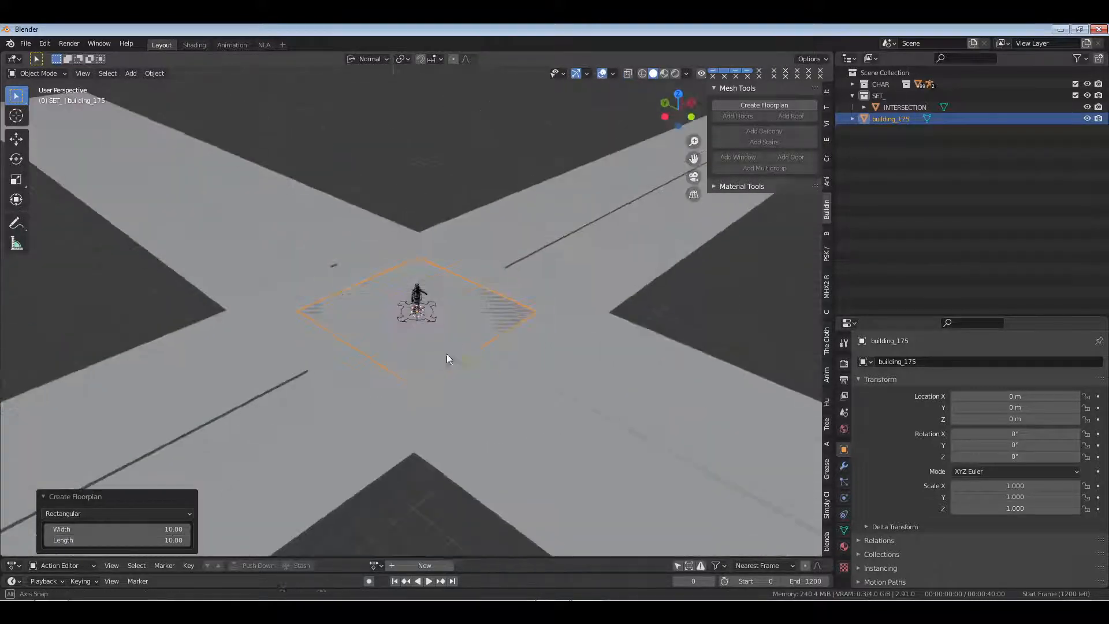
drag(155, 530, 154, 540)
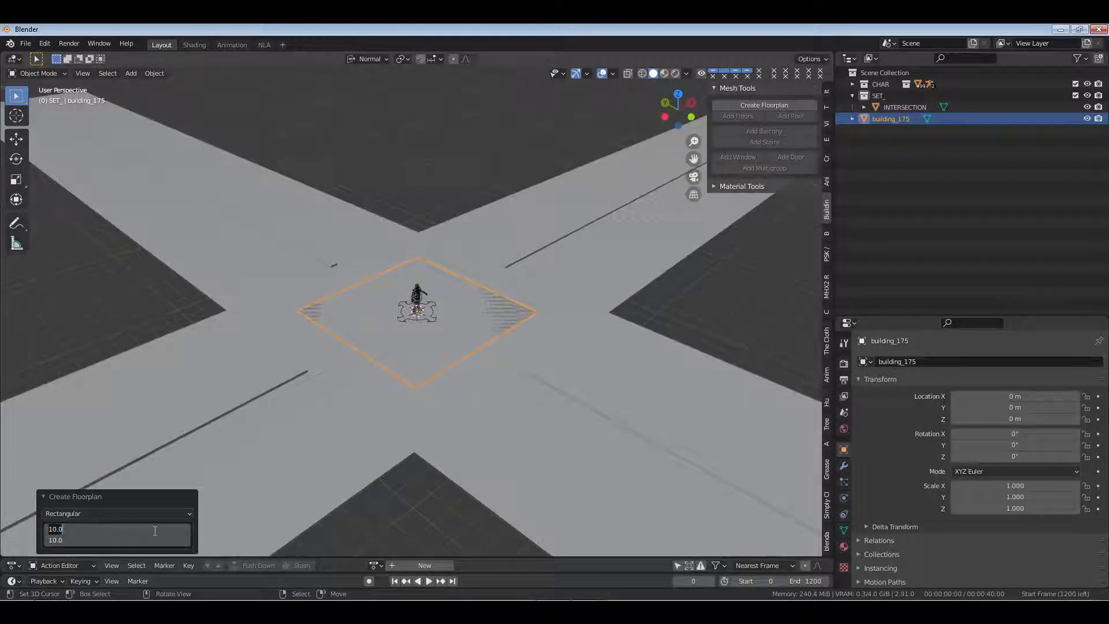
text(20)
key(Return)
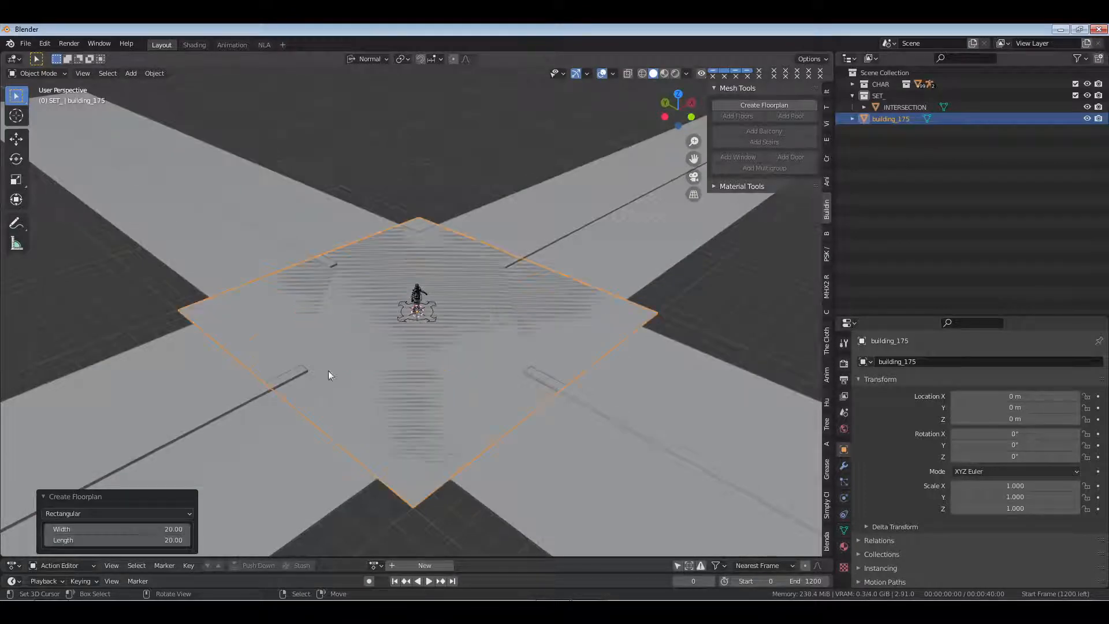
Add one floor with height 2.00 and a slab to the floorplan in Edit Mode
middle_drag(328, 369, 421, 300)
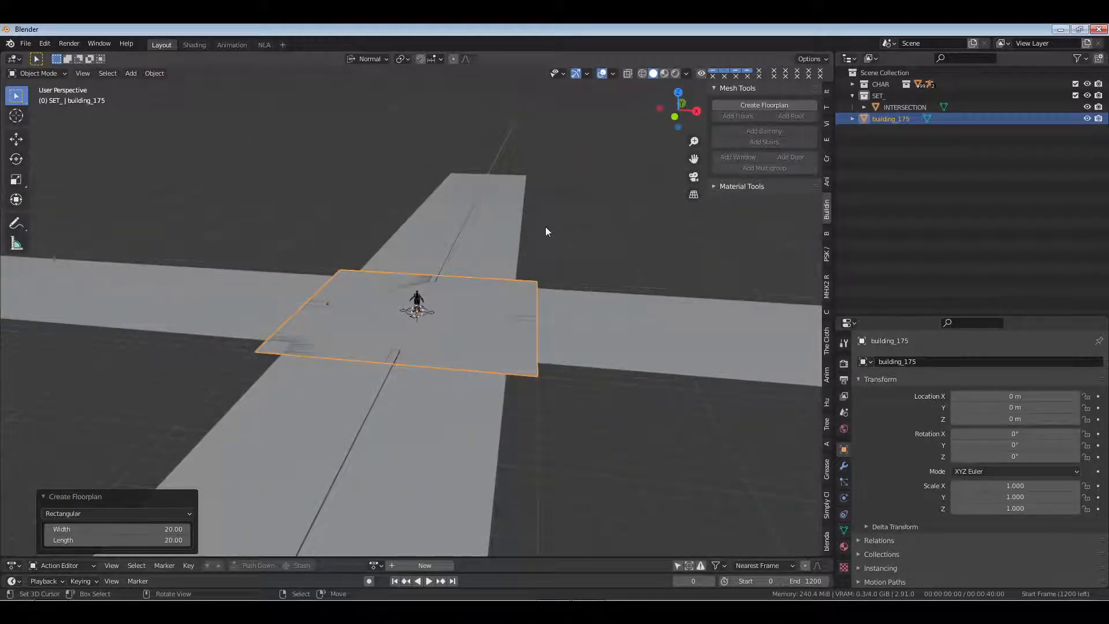
key(Tab)
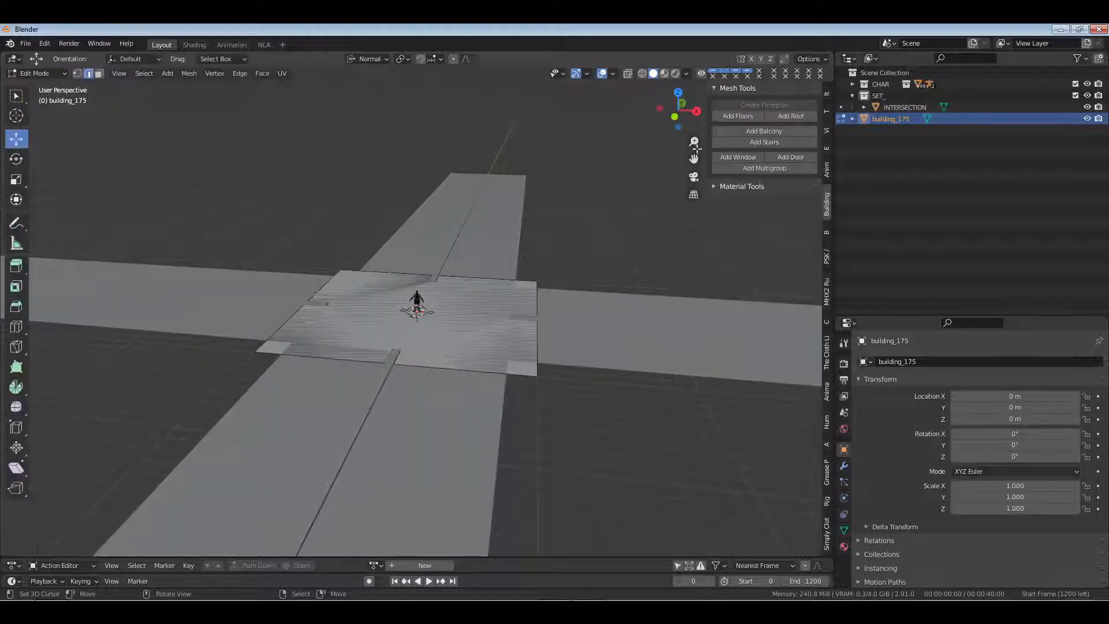
click(742, 117)
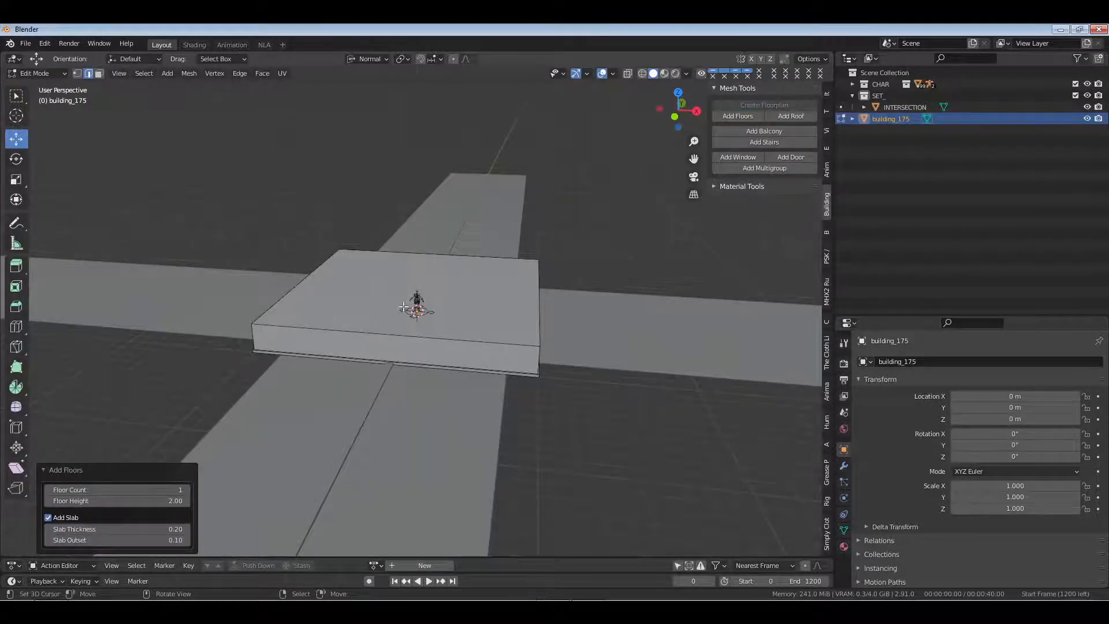
Set the building's floor height to 4.00, using the character in the front view for scale
key(KP_1)
scroll(555, 254, up, 8)
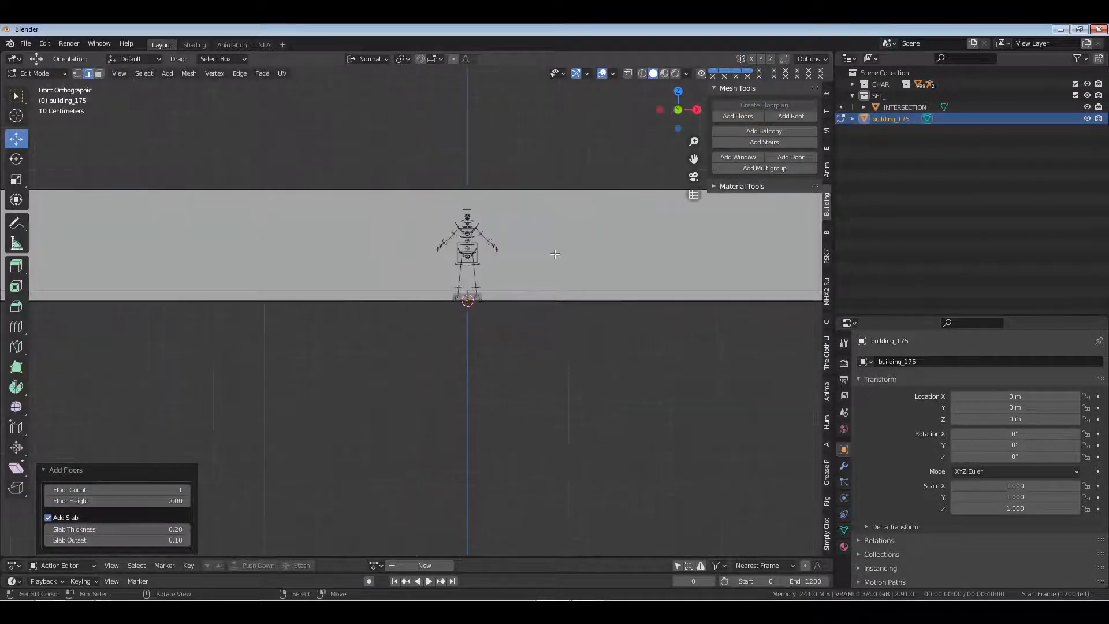
scroll(554, 254, down, 3)
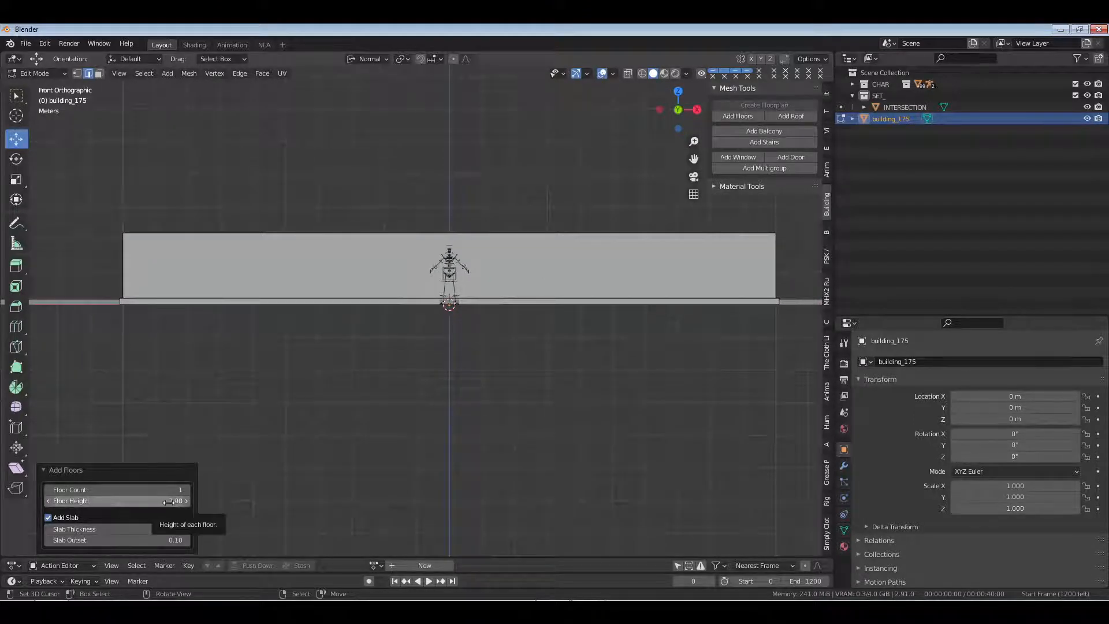
click(169, 501)
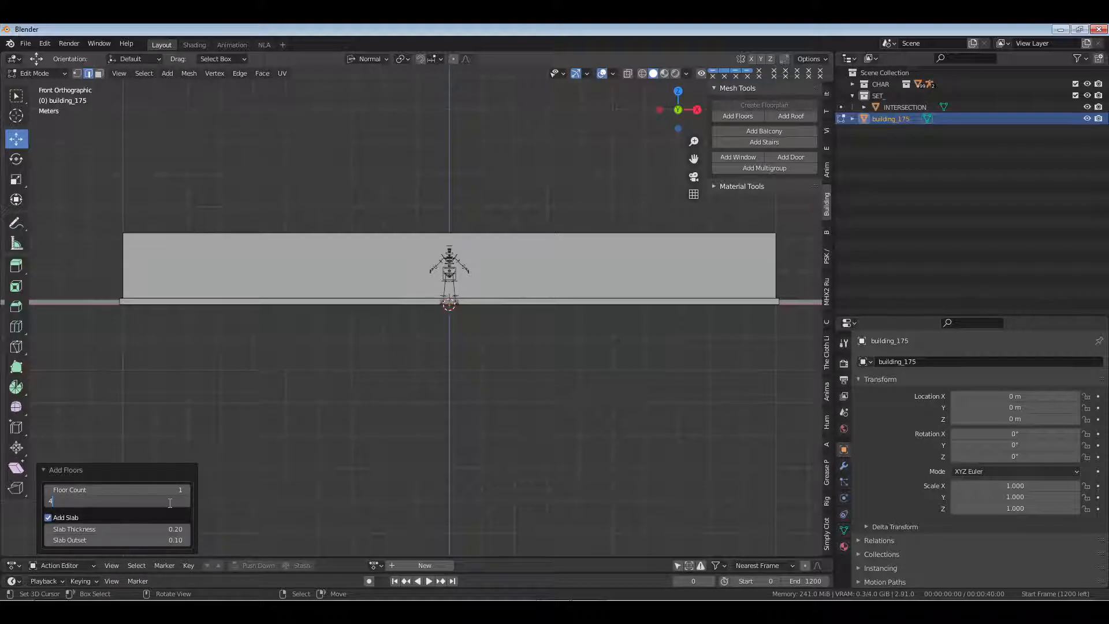
text(4)
key(Return)
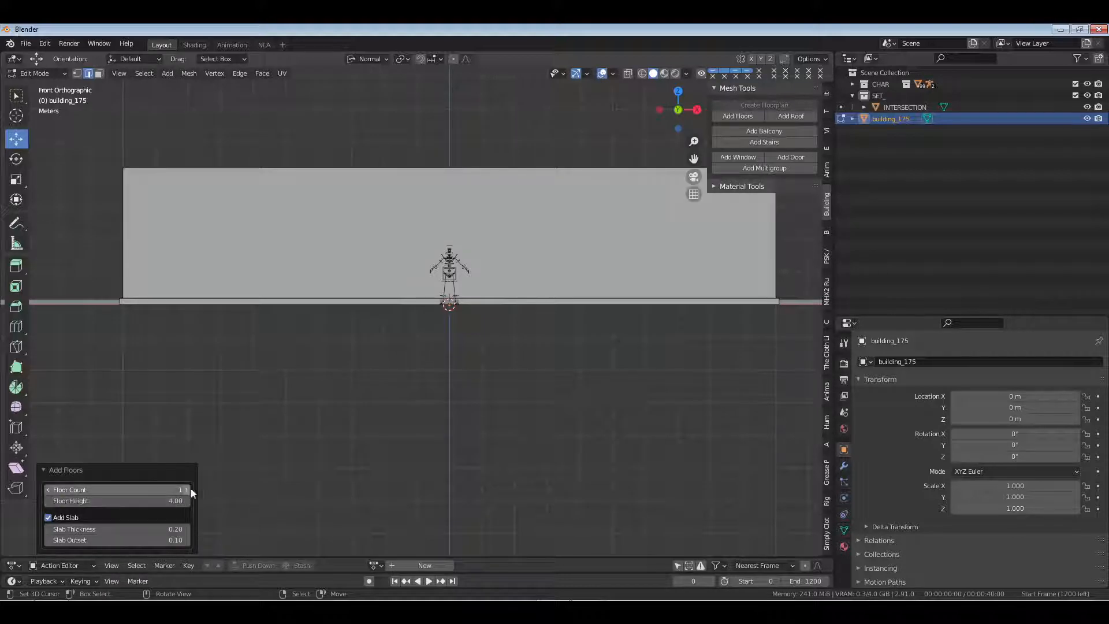
Raise the building's floor count to 8
click(185, 488)
click(186, 489)
click(185, 489)
scroll(396, 201, down, 5)
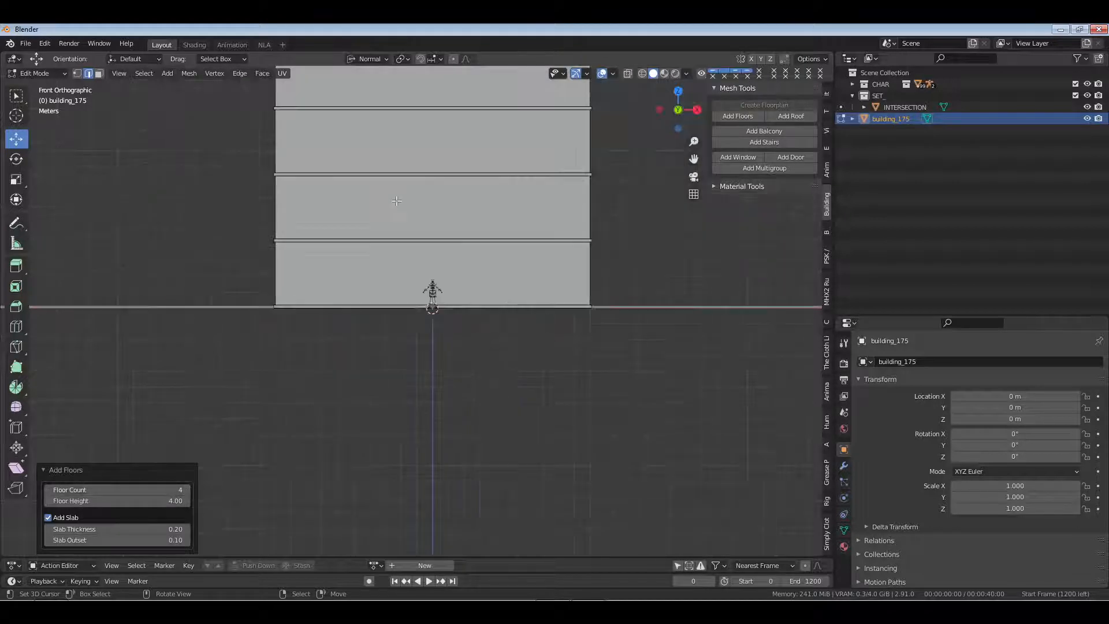
middle_drag(396, 201, 366, 384)
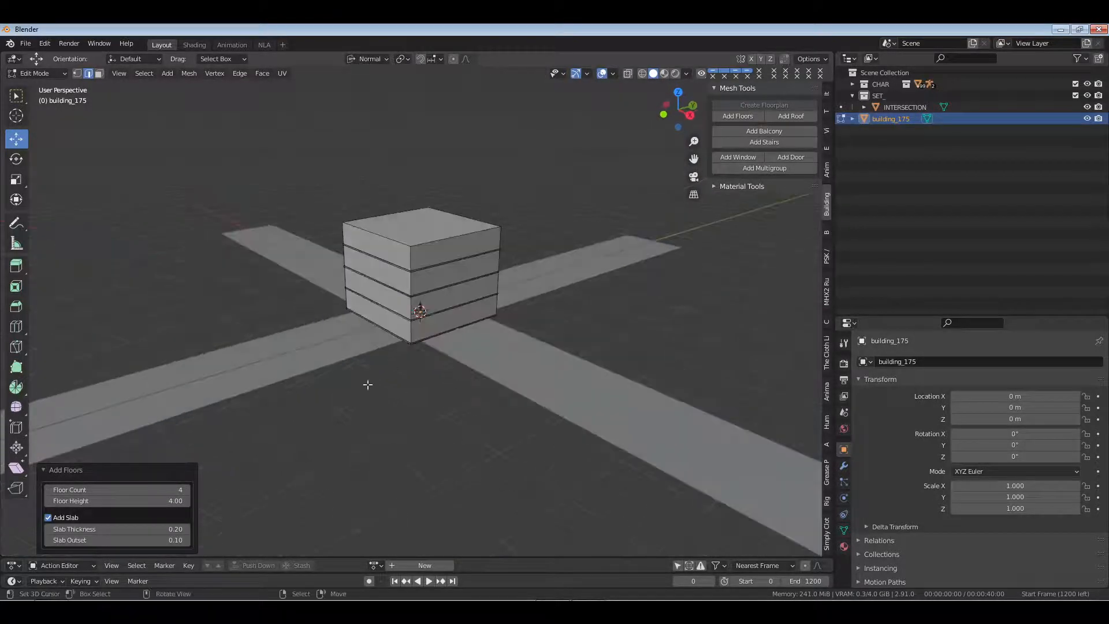
click(186, 490)
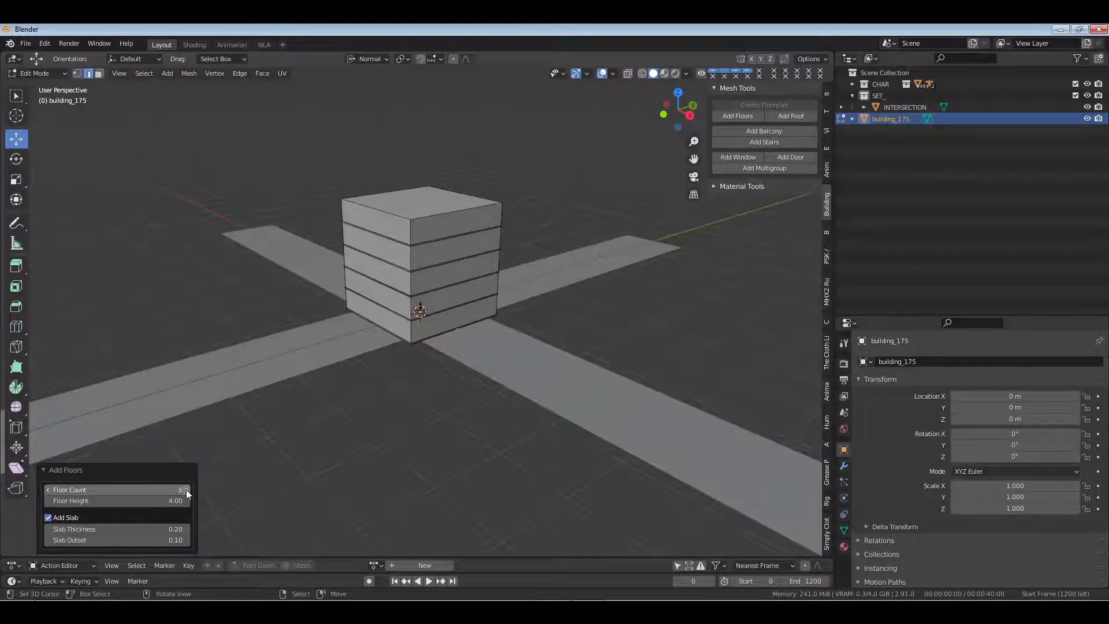
click(186, 490)
click(186, 489)
click(186, 489)
Revert the building to its bare floorplan and return to Edit Mode on it
mouse_move(325, 317)
middle_down()
mouse_move(418, 307)
mouse_move(331, 329)
mouse_move(283, 323)
mouse_move(425, 324)
mouse_move(418, 302)
mouse_move(470, 314)
mouse_move(425, 306)
mouse_move(324, 318)
middle_up()
key(3)
scroll(401, 318, up, 1)
scroll(432, 324, up, 3)
key(2)
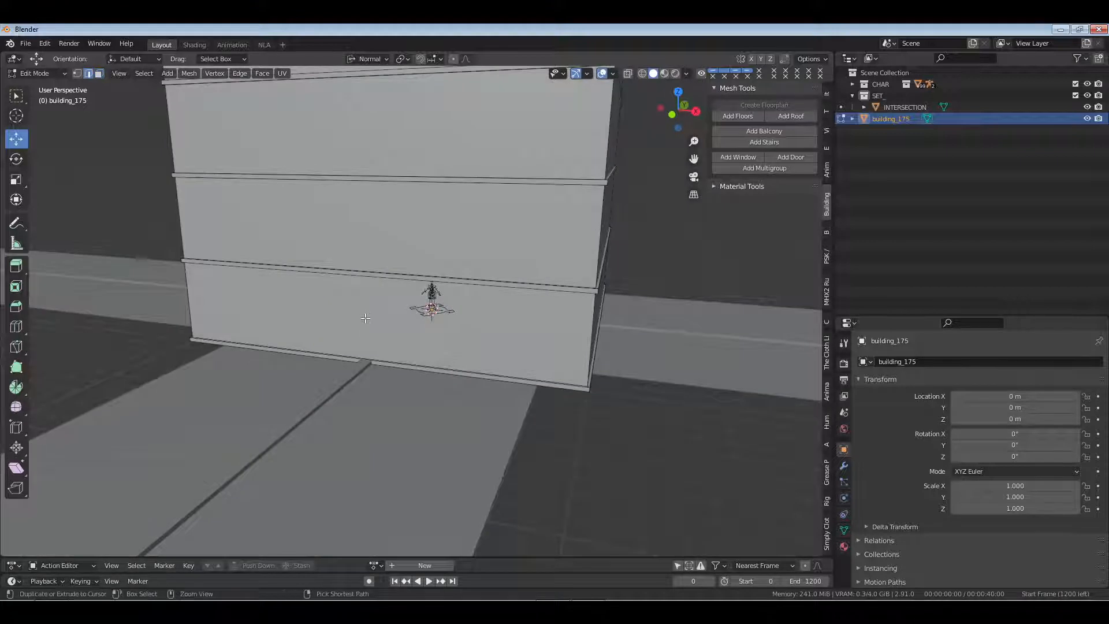
key(h)
key(Tab)
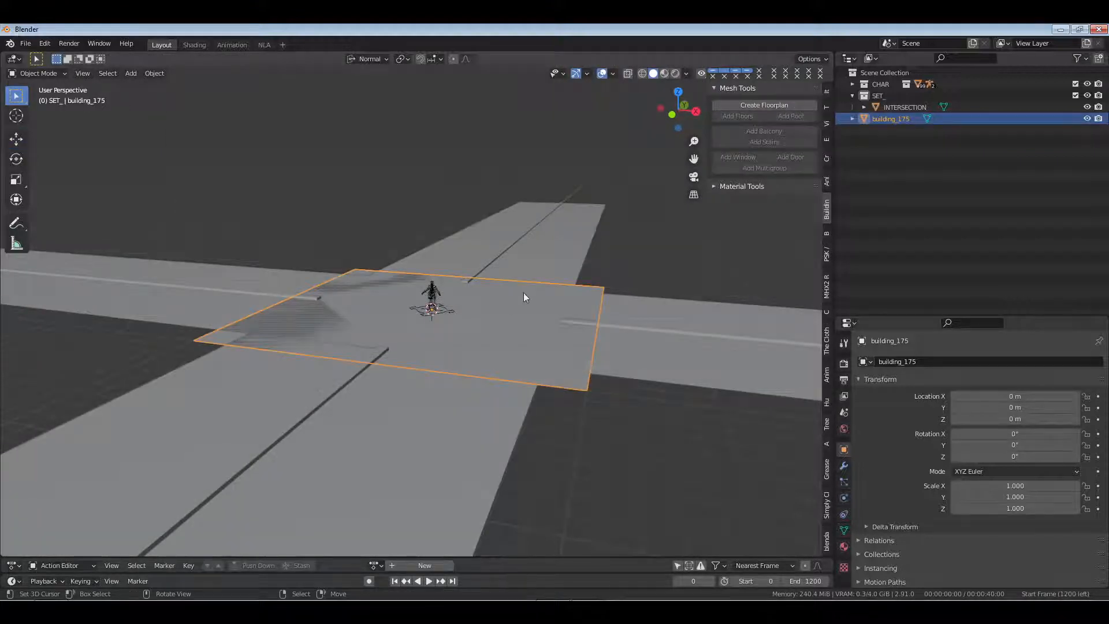
key(Tab)
Add 8 floors of height 4.00 to the floorplan again, with the slab outset set to 0
click(737, 116)
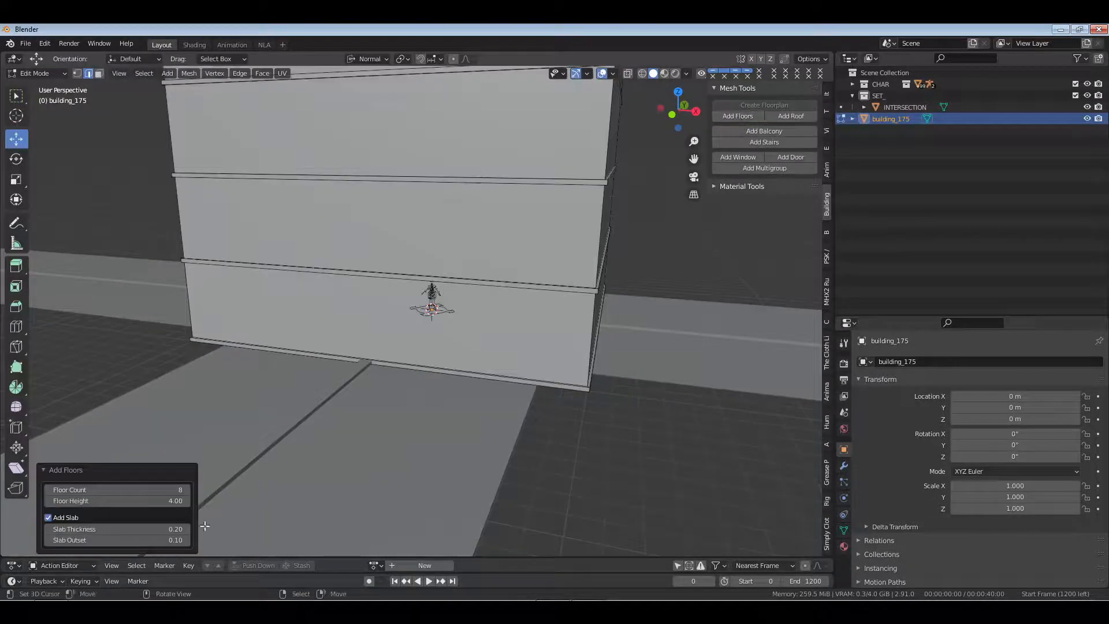
click(171, 539)
text(0)
key(Return)
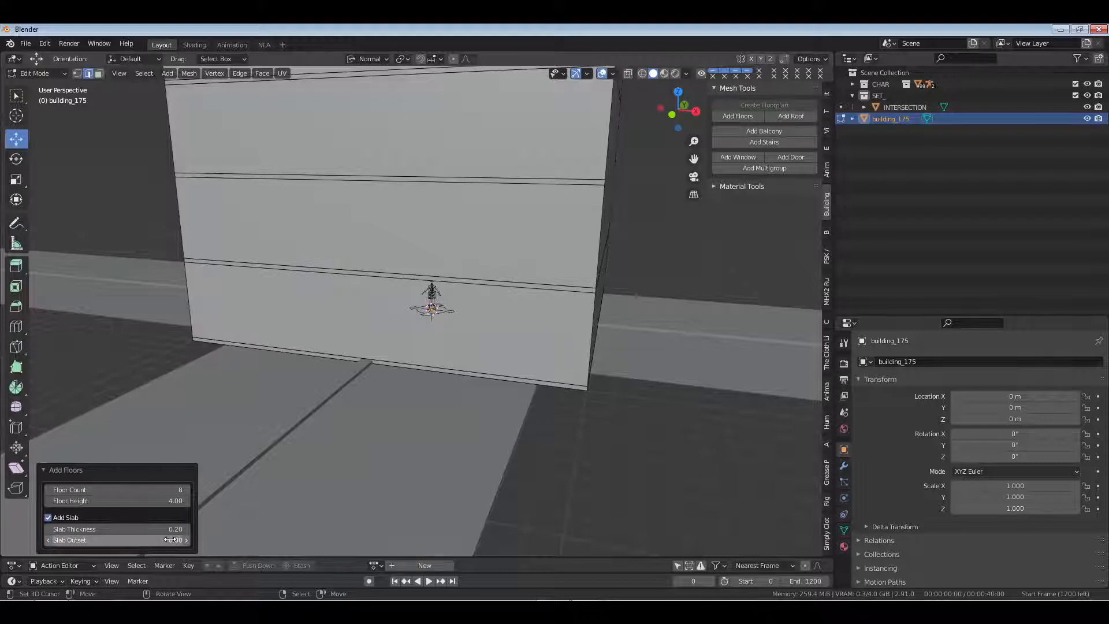
middle_drag(569, 389, 536, 366)
scroll(431, 431, up, 2)
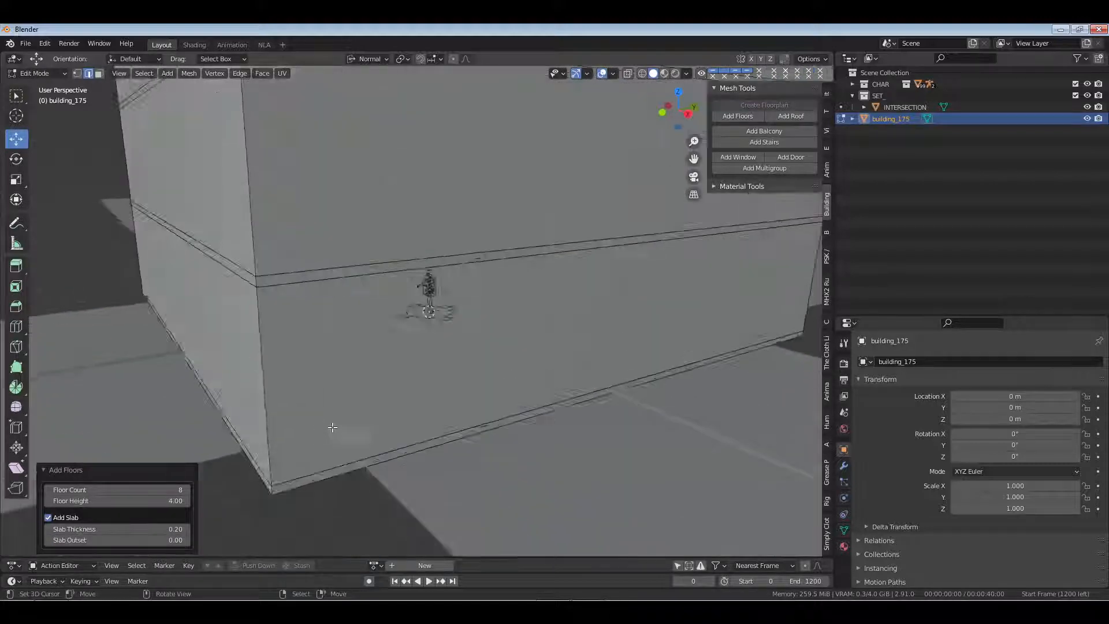
middle_drag(332, 428, 363, 428)
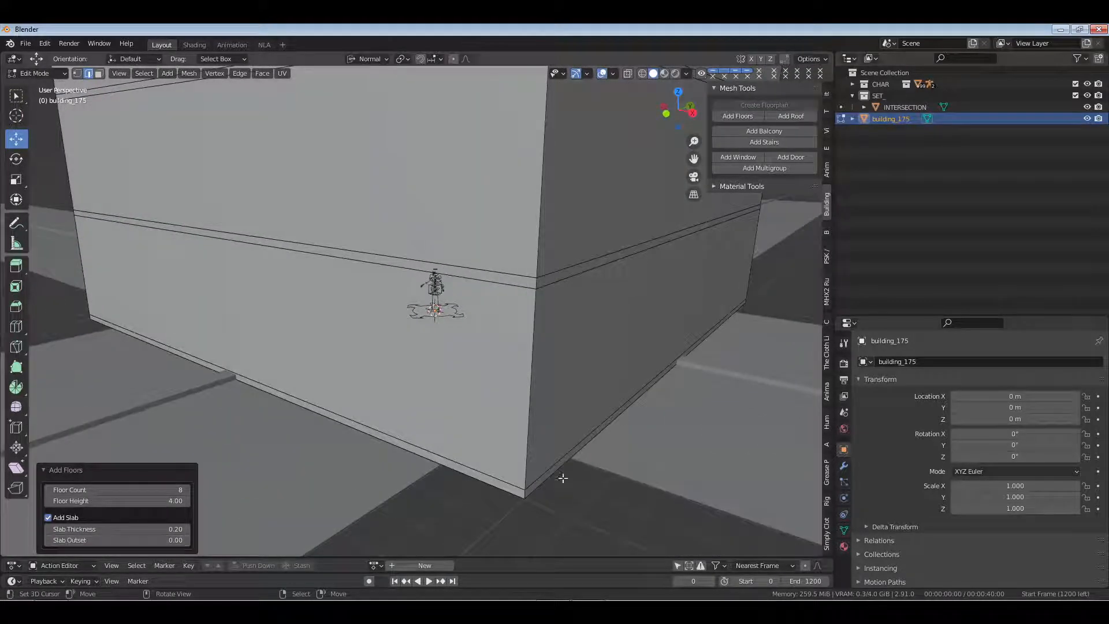
scroll(515, 357, down, 3)
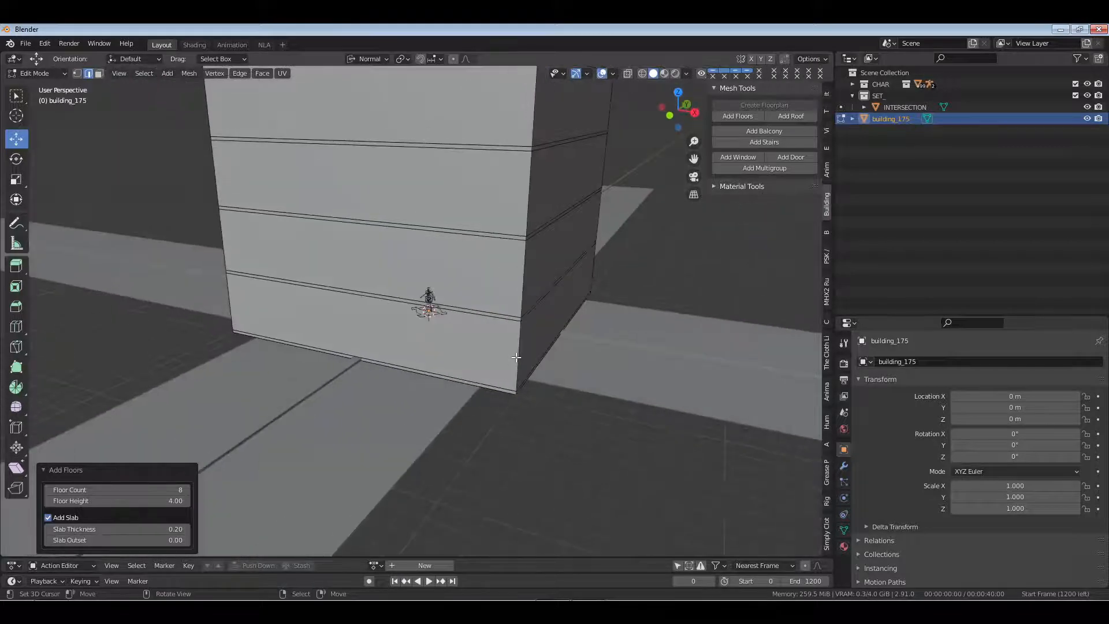
Add a door to the ground-floor wall face on the building's X-facing side
key(3)
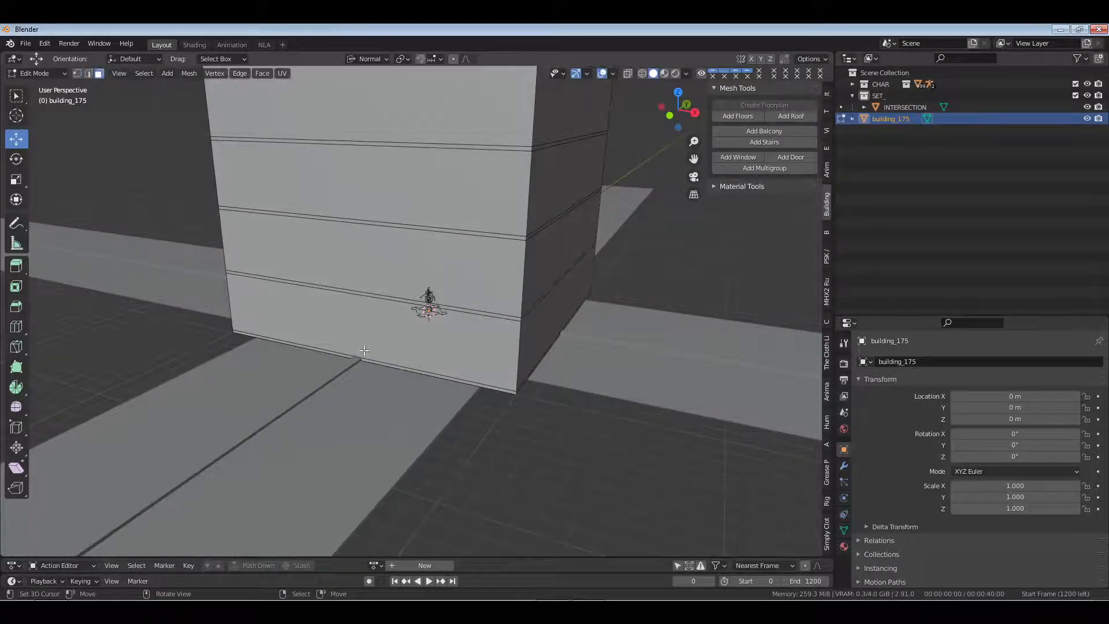
middle_drag(364, 350, 439, 348)
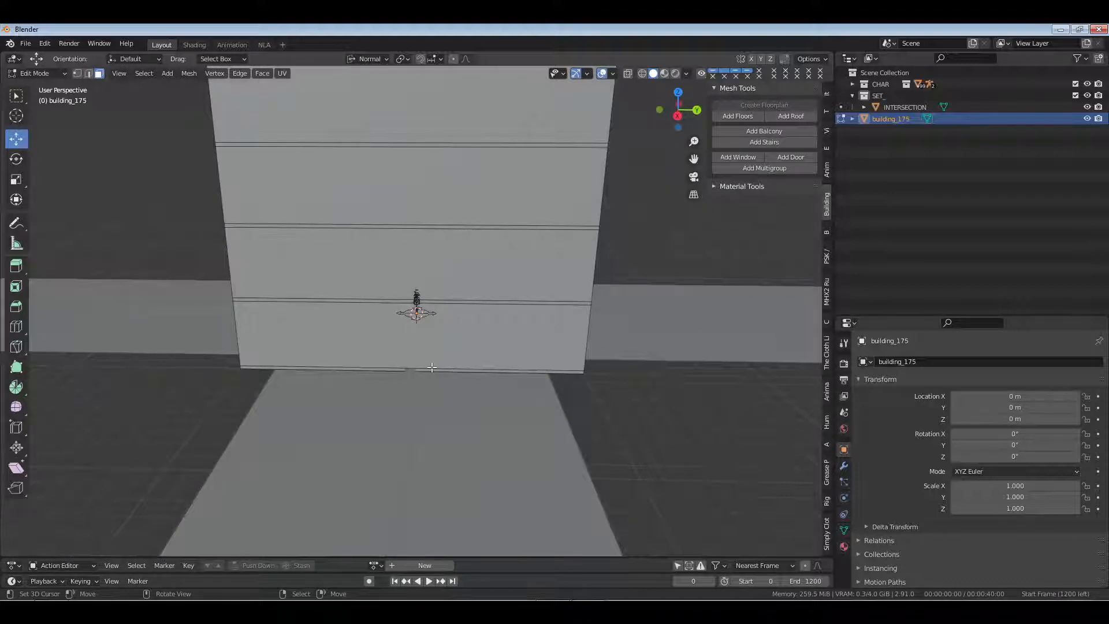
click(415, 350)
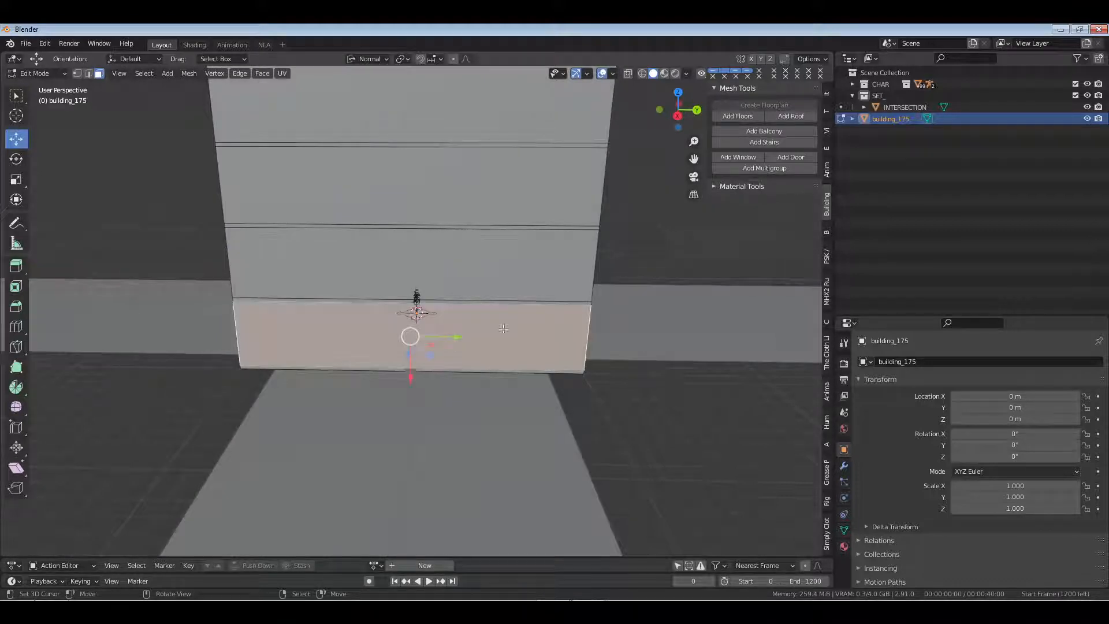
click(789, 158)
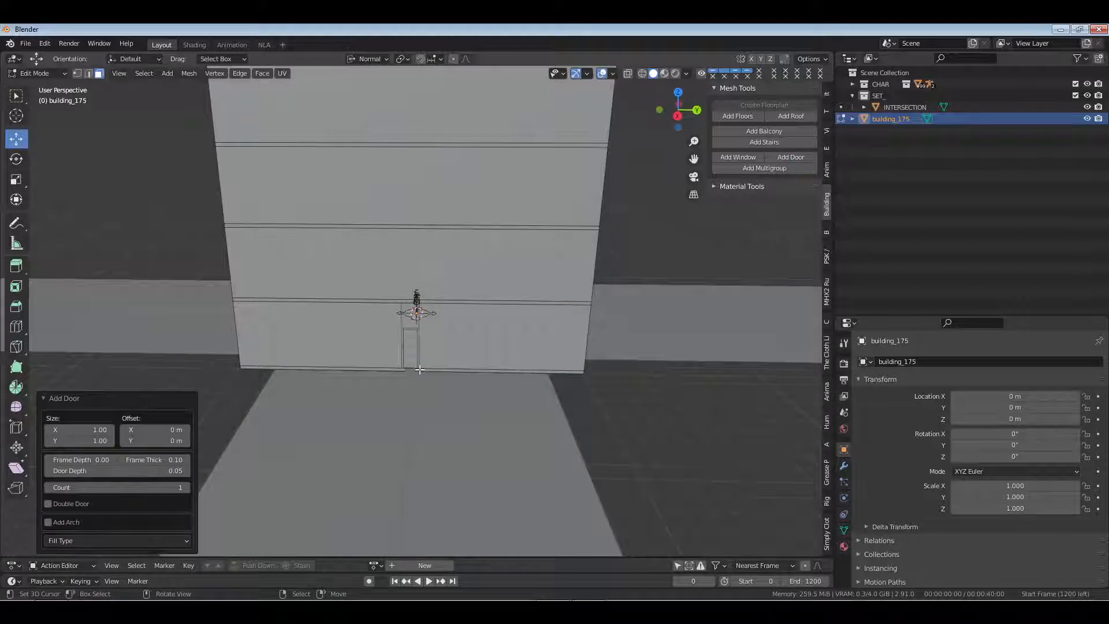
Set the door's size to 1.50 in X and 1.30 in Y, comparing it with the character in the right view
key(grave)
key(9)
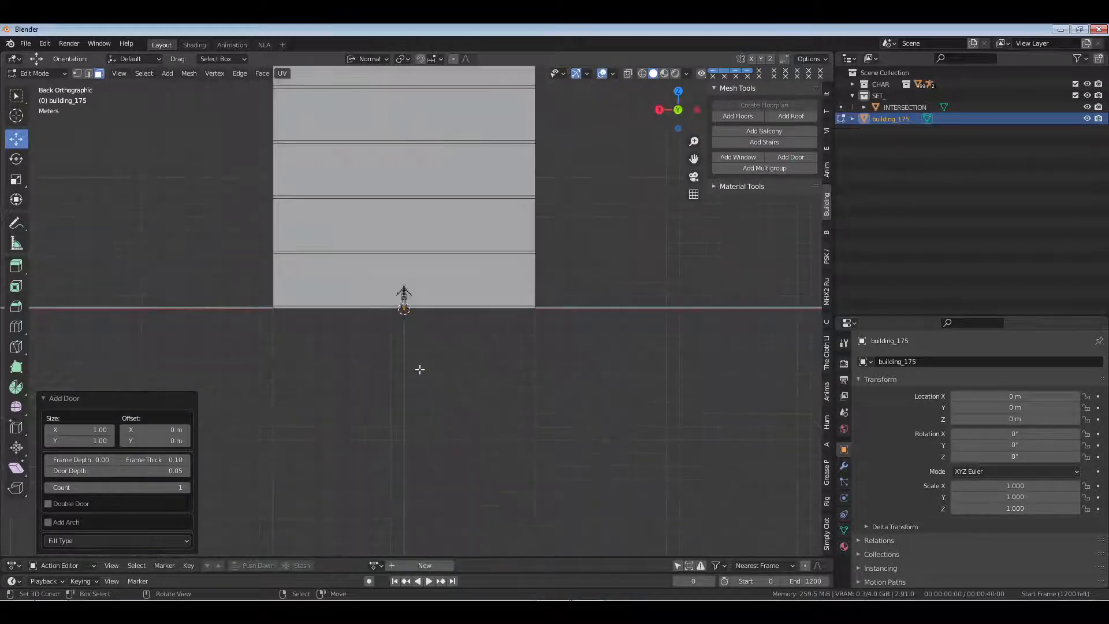
key(3)
scroll(419, 369, up, 8)
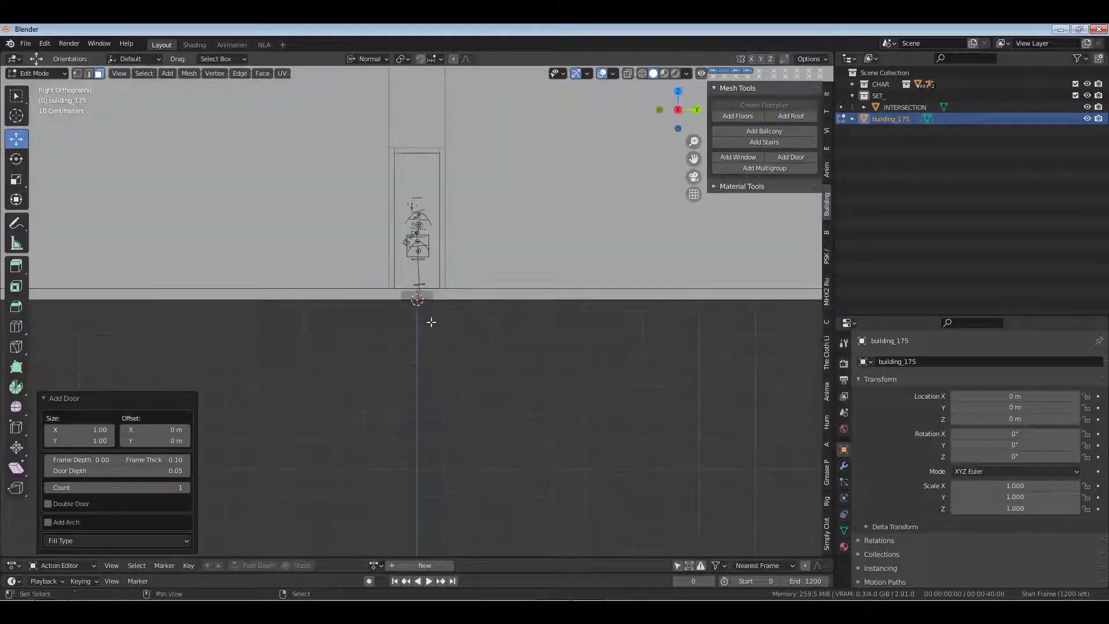
scroll(433, 360, up, 3)
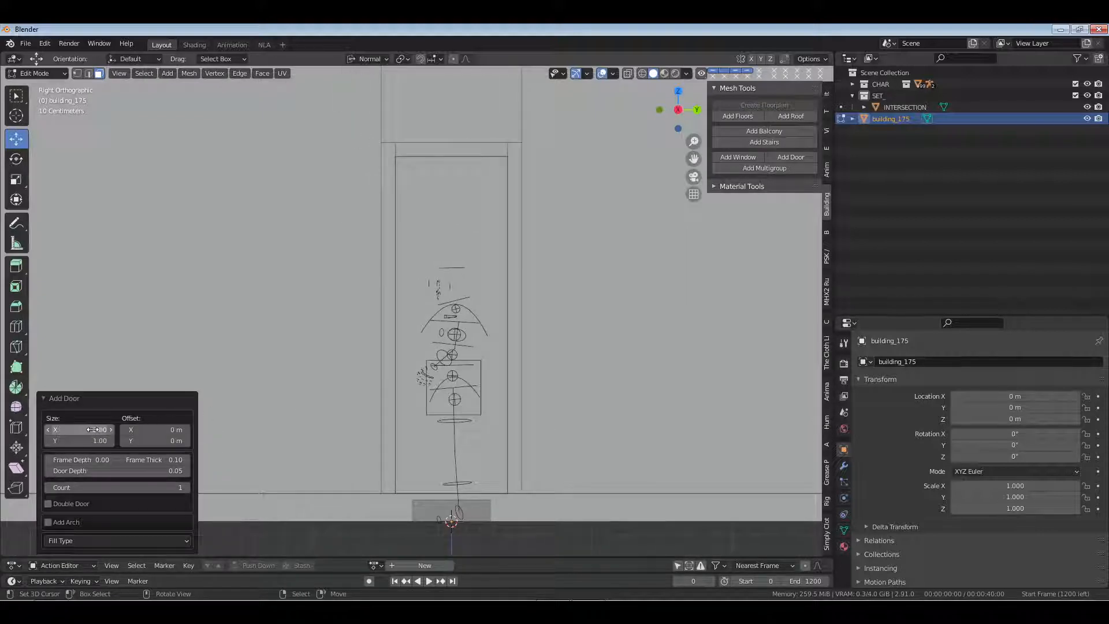
click(94, 430)
text(1)
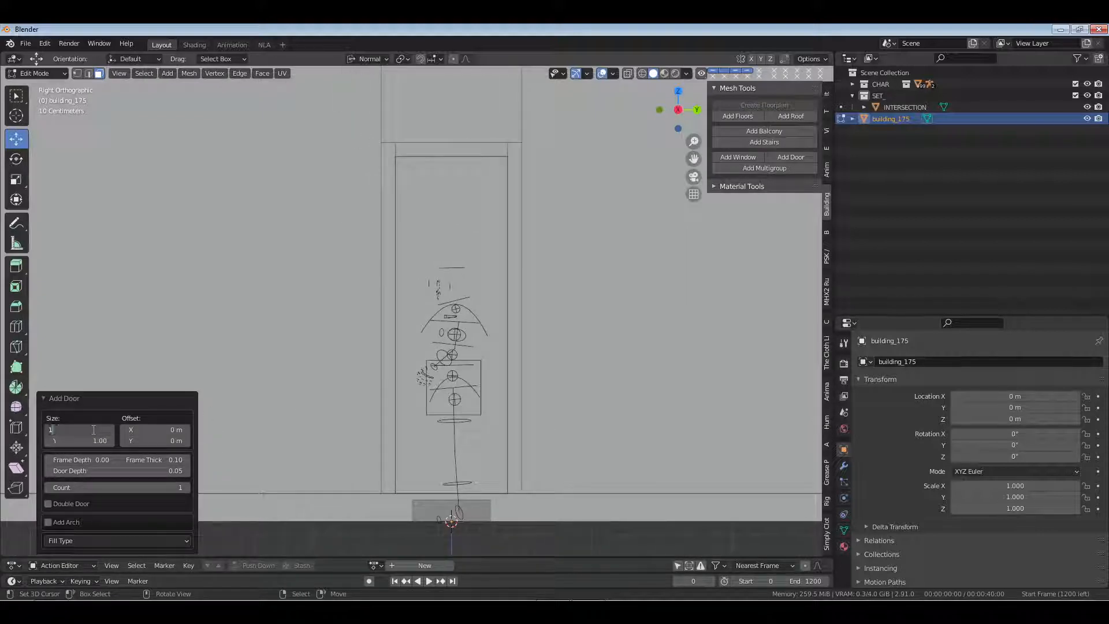
text(.5)
key(Return)
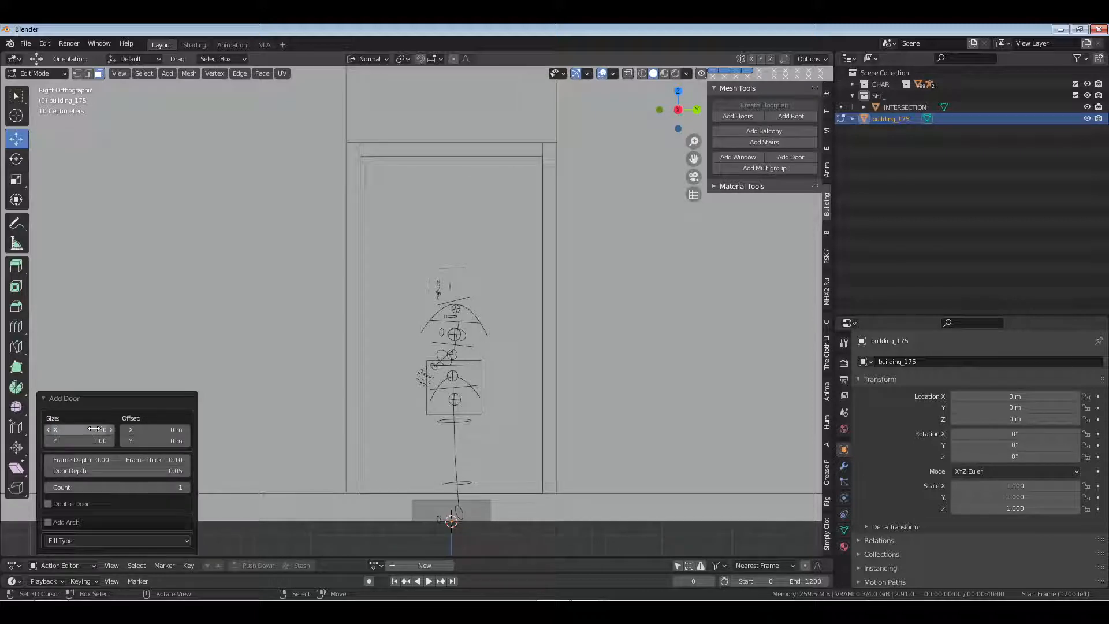
click(89, 440)
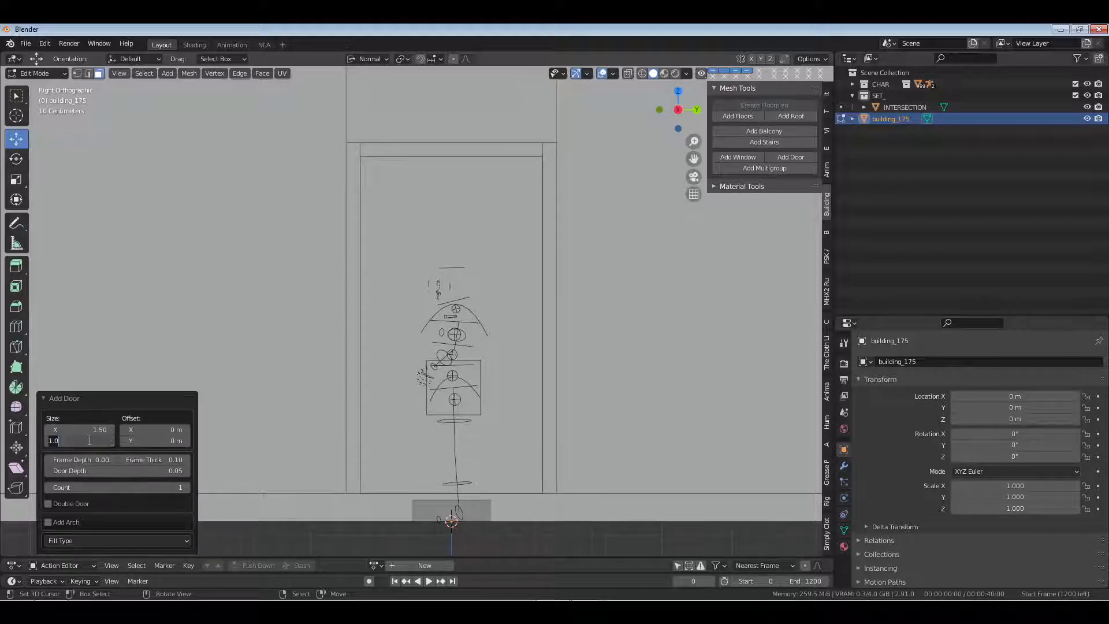
text(1.3)
key(Return)
Set the door depth to 0.14, with a frame thickness of 0.07 and a frame depth of 0.03
scroll(451, 346, down, 4)
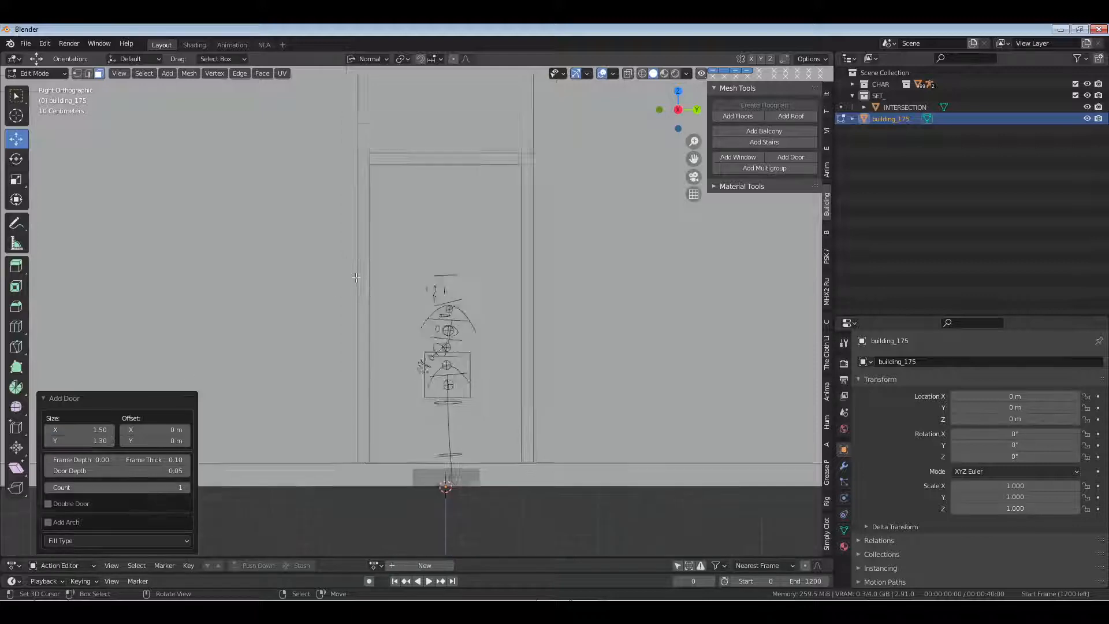
middle_drag(438, 346, 481, 352)
scroll(480, 352, down, 8)
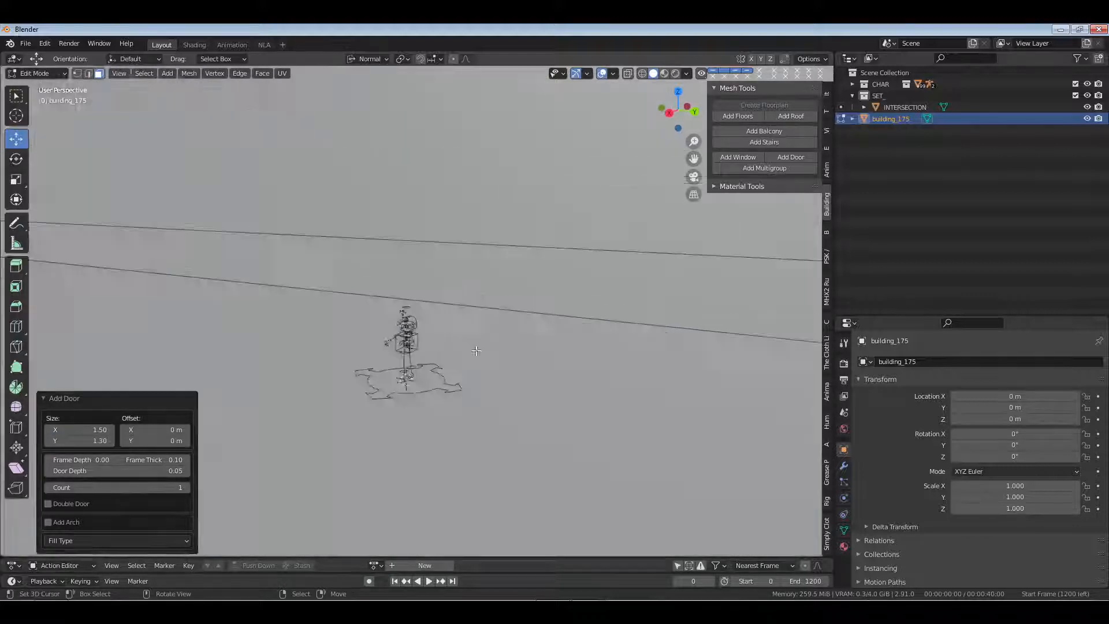
middle_drag(365, 372, 338, 369)
scroll(323, 375, up, 4)
shift+middle_drag(338, 369, 431, 355)
scroll(432, 355, up, 2)
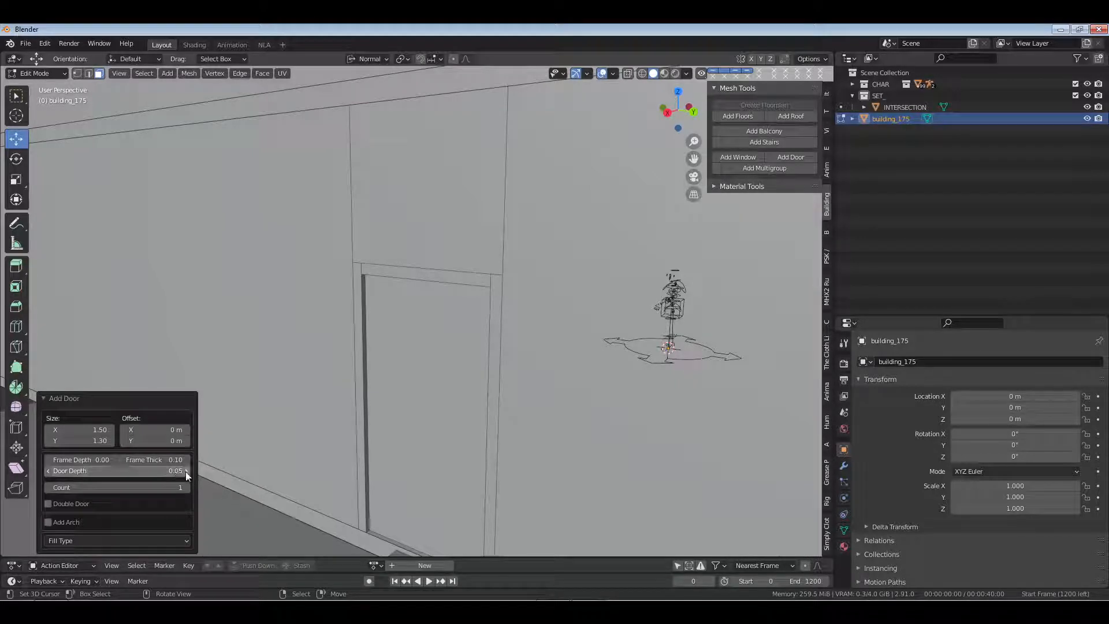
click(185, 471)
click(185, 472)
click(185, 472)
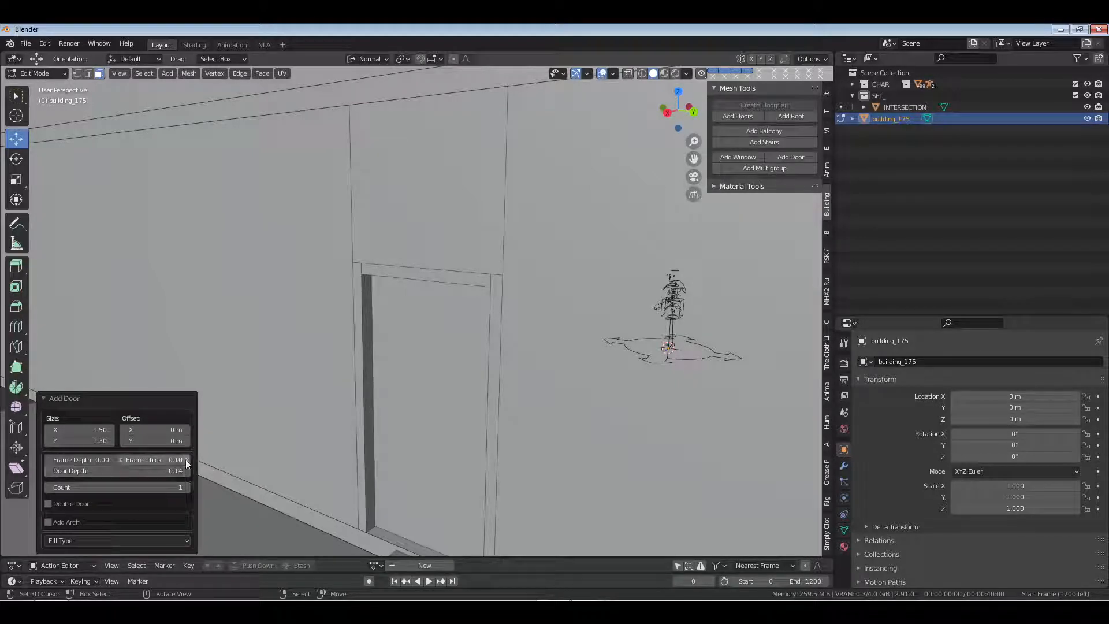
click(120, 460)
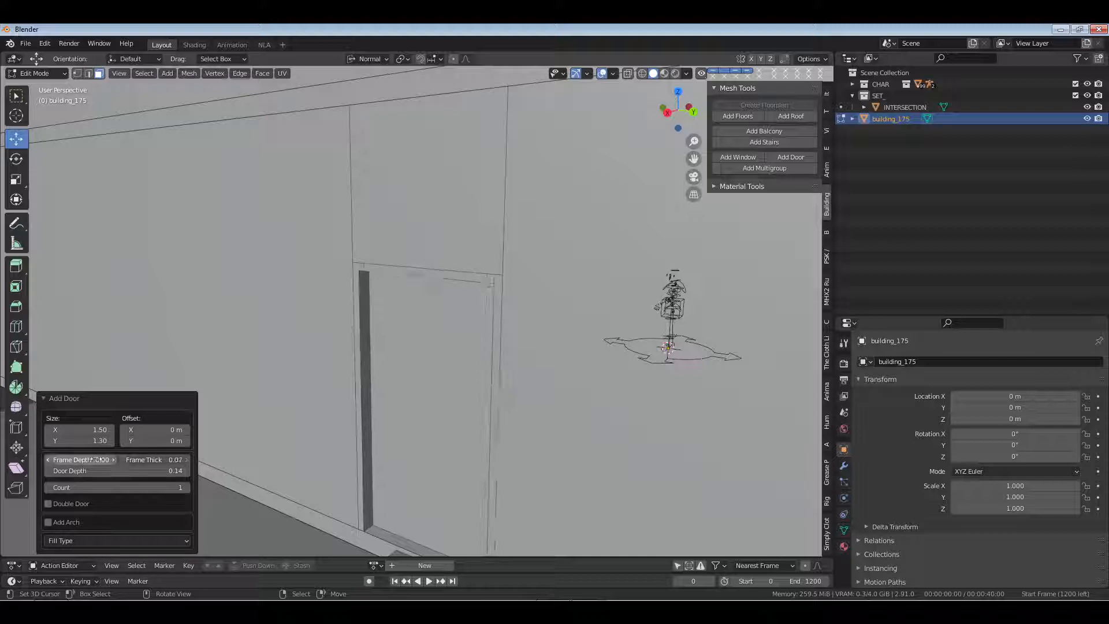
click(113, 459)
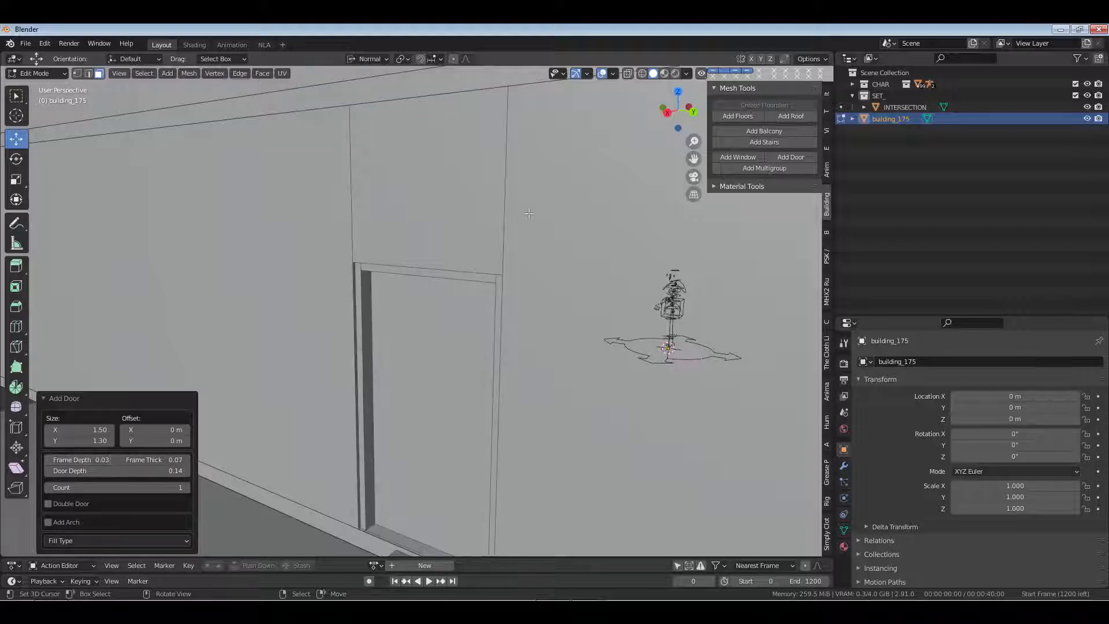
Select the loop of wall faces around the second storey and add a window to each wall
scroll(494, 229, down, 7)
scroll(493, 229, down, 8)
middle_drag(414, 257, 471, 272)
scroll(471, 272, up, 8)
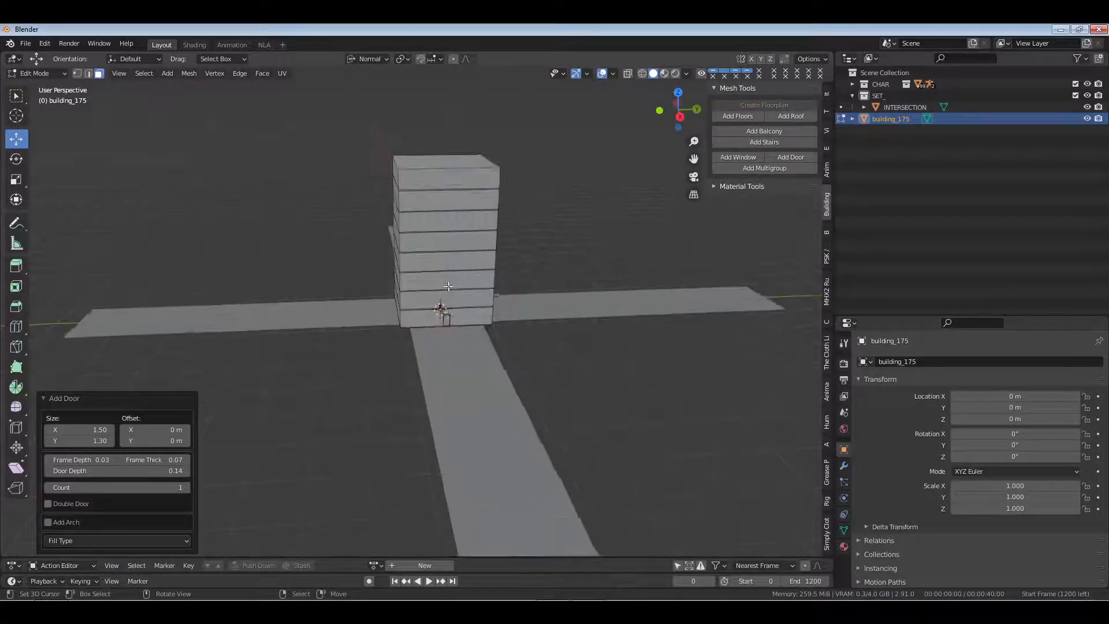
middle_drag(539, 302, 566, 270)
alt+click(567, 270)
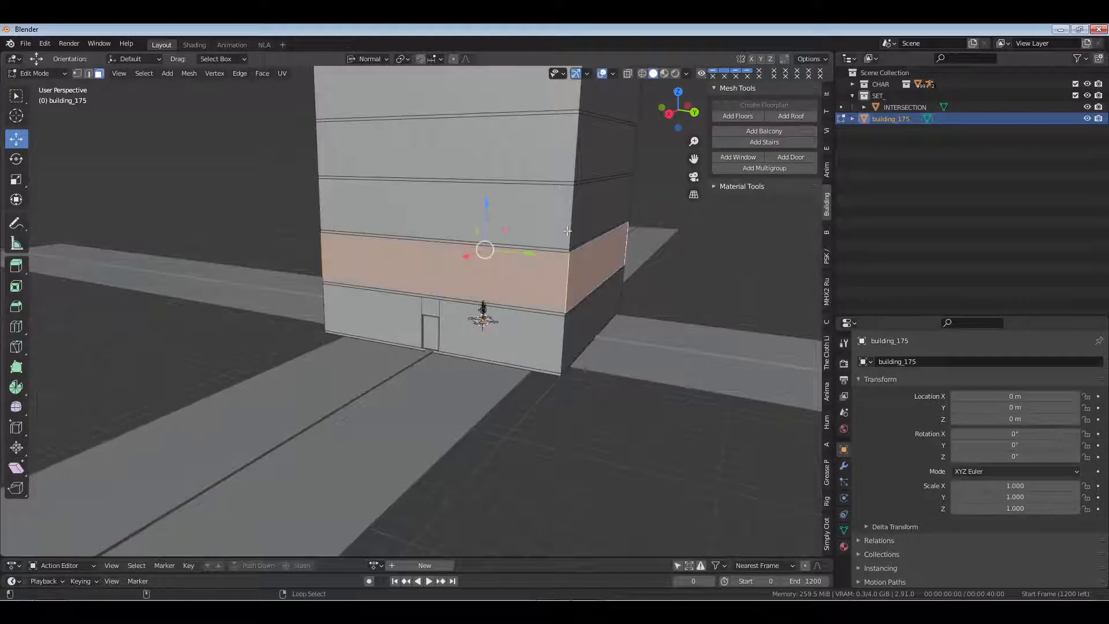
alt+shift+click(568, 227)
key(ctrl+z)
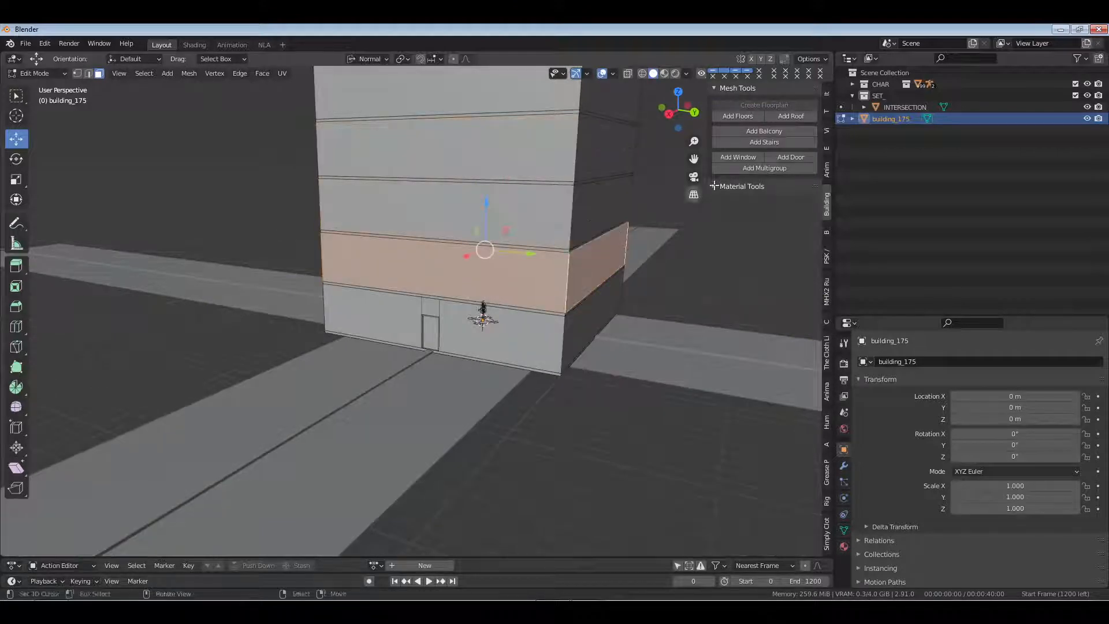
click(747, 159)
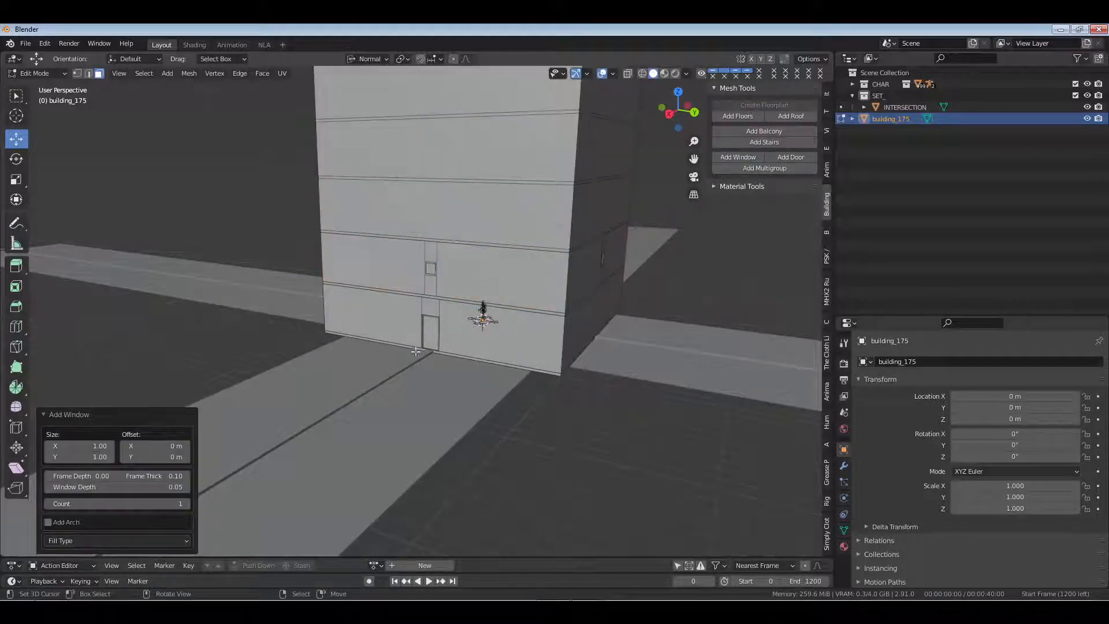
Set the second-storey windows' Y size to 3.50
click(96, 456)
key(Return)
click(96, 457)
text(4.0)
key(Return)
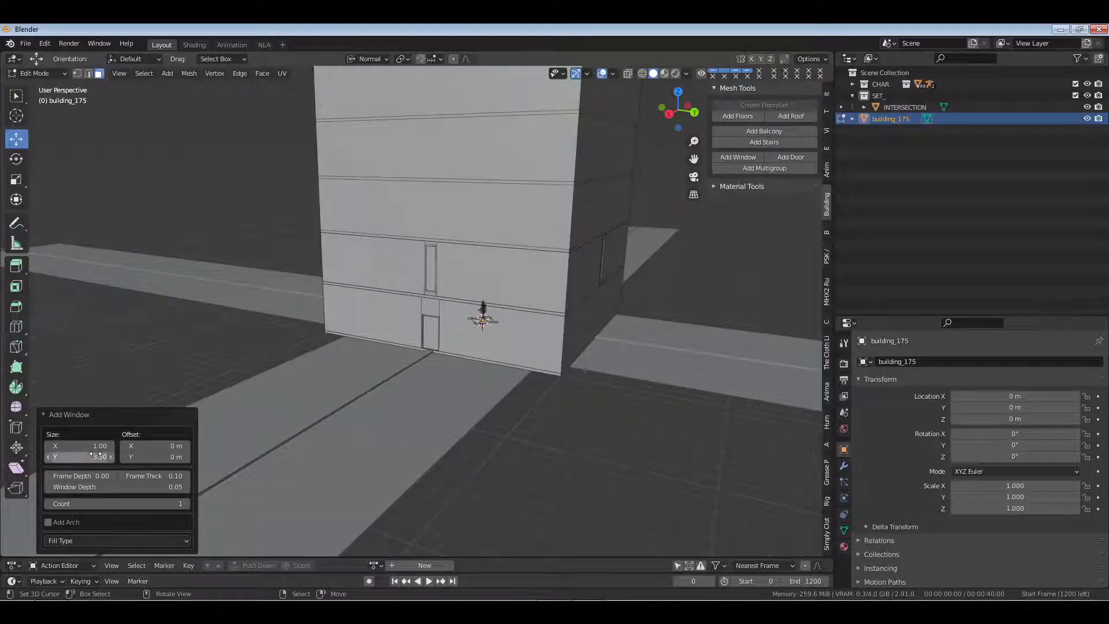
Set the second-storey windows' X size to 2 and their count to 5 per wall
click(98, 446)
text(2)
key(Return)
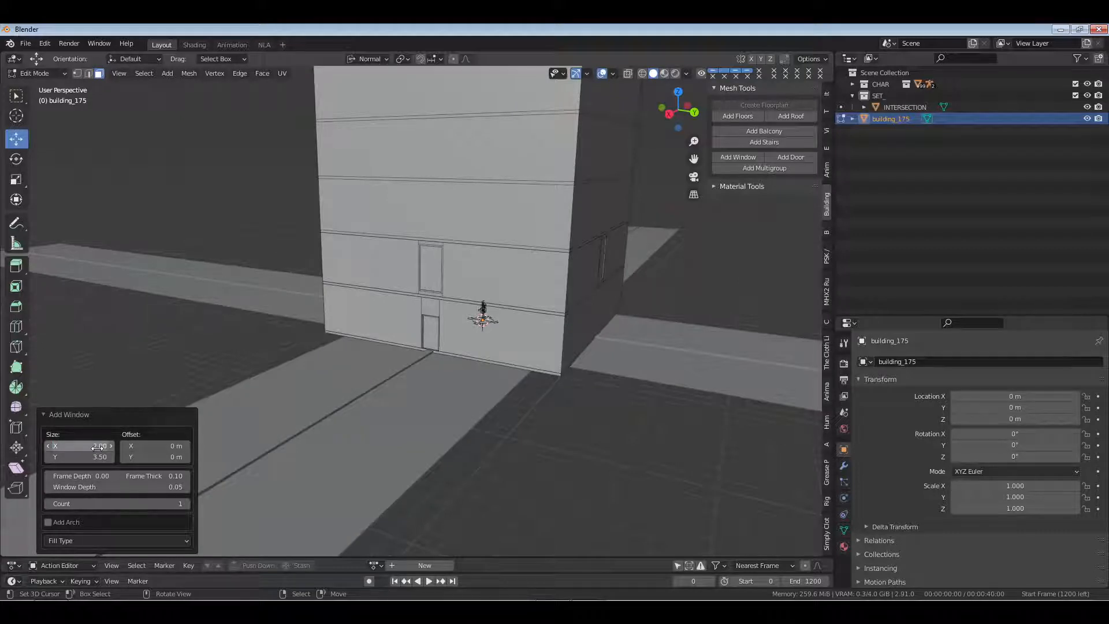
click(187, 502)
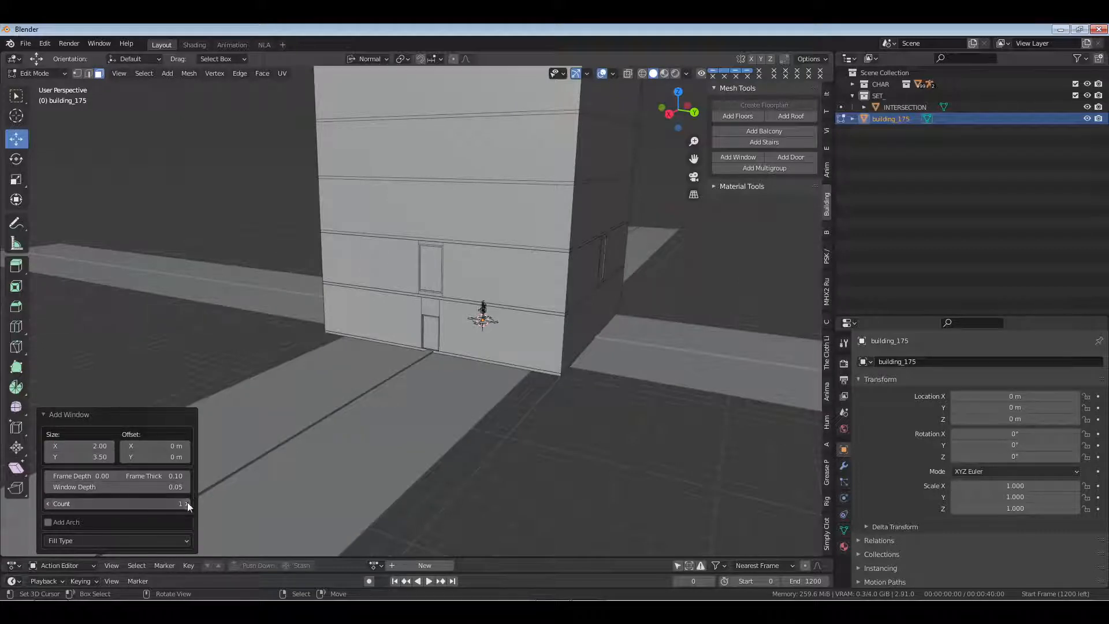
click(187, 502)
click(187, 502)
click(187, 503)
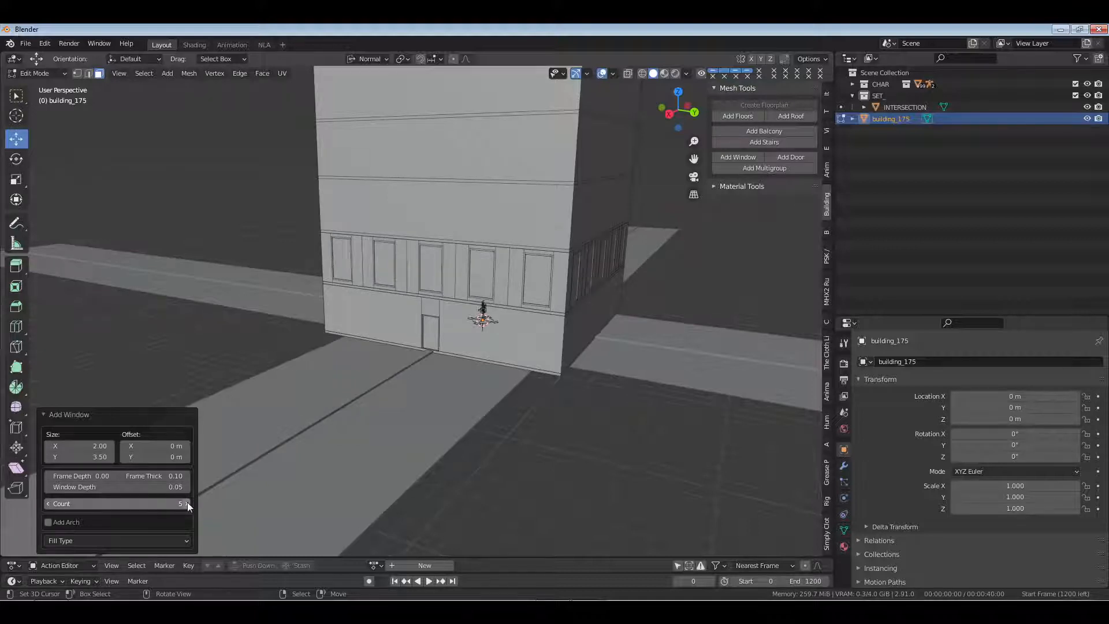
Add the same windows to the wall loops of the third, fourth and fifth storeys
alt+click(582, 218)
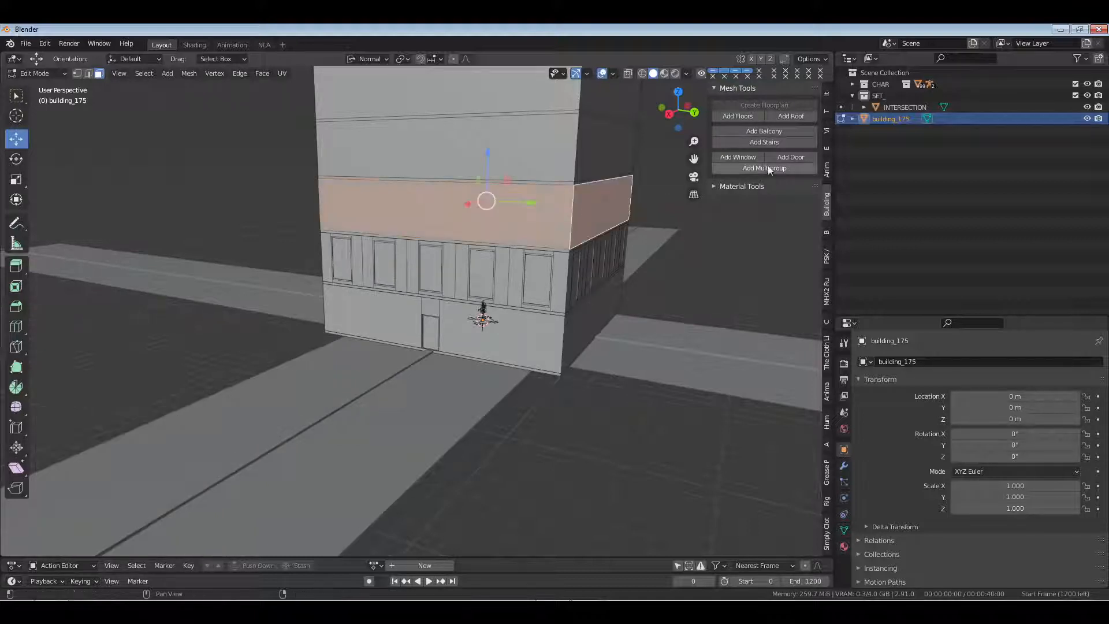
click(738, 157)
alt+click(578, 147)
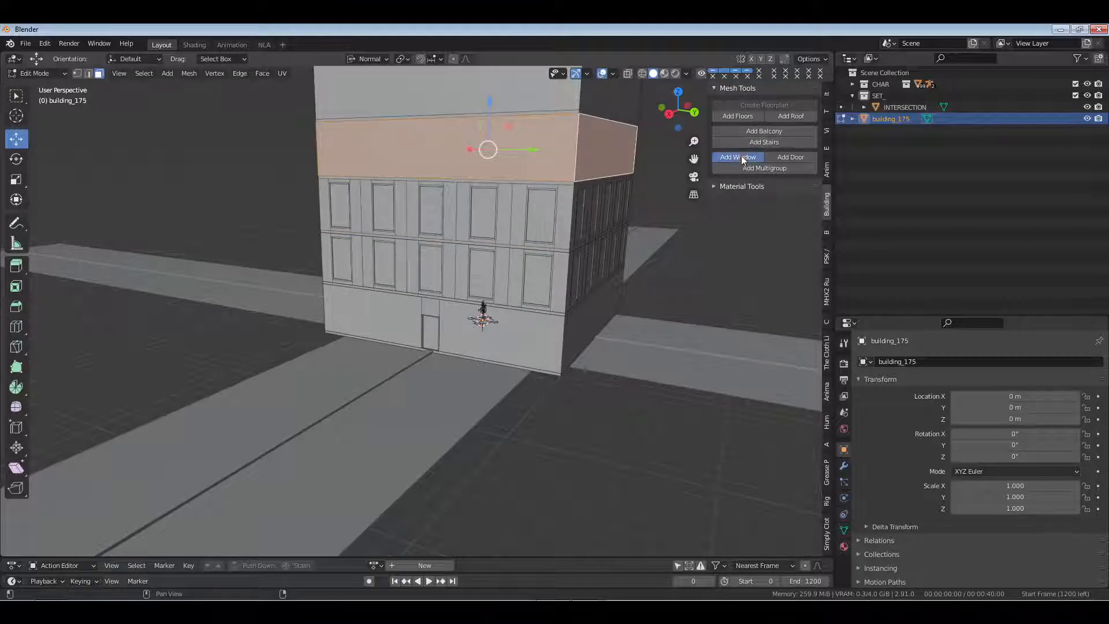
shift+middle_drag(567, 124, 536, 291)
alt+click(537, 294)
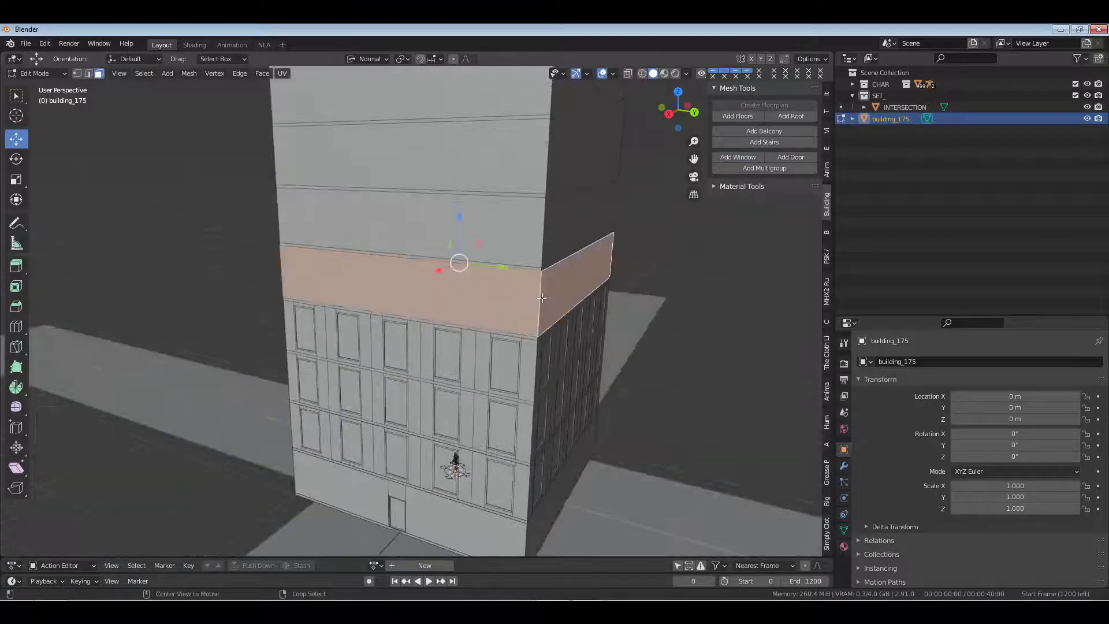
key(shift+r)
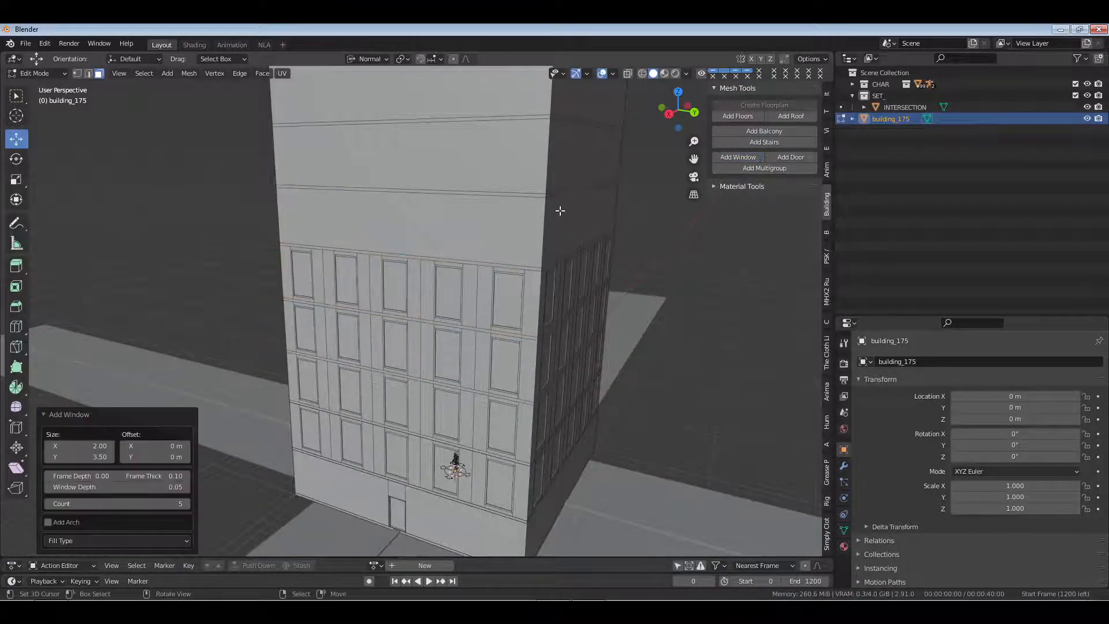
Add the same windows to the wall loops of the sixth and seventh storeys
scroll(555, 215, down, 5)
alt+click(472, 279)
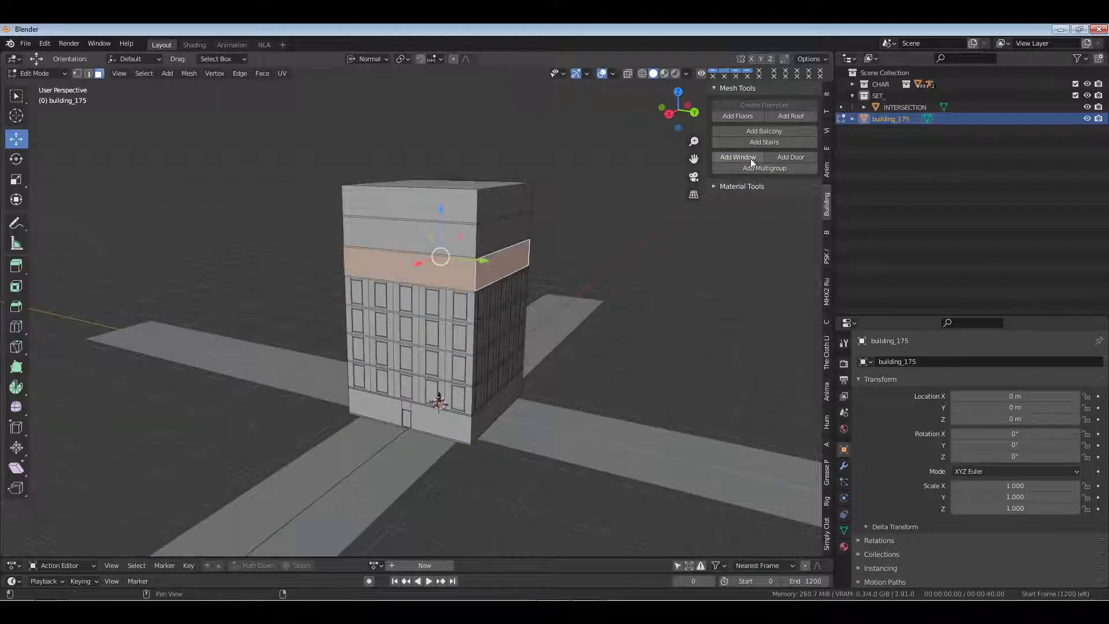
alt+click(480, 238)
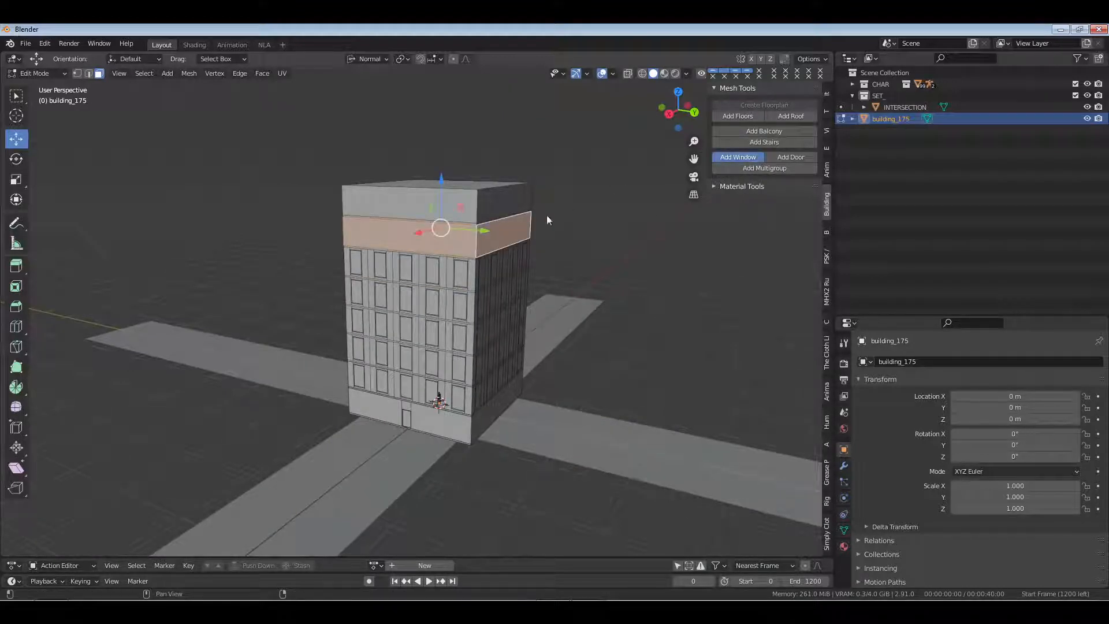
key(shift+r)
Start saving the file and browse to the animation studio videos folder inside YT_CONTENT
key(ctrl+s)
click(432, 157)
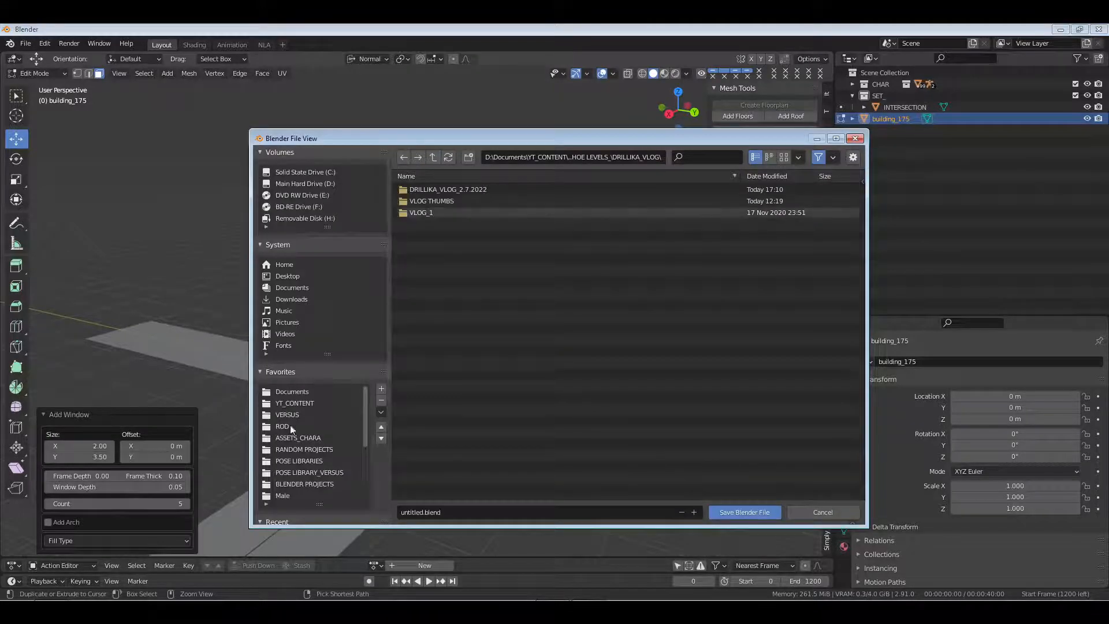
click(306, 402)
scroll(484, 434, down, 5)
scroll(483, 435, down, 8)
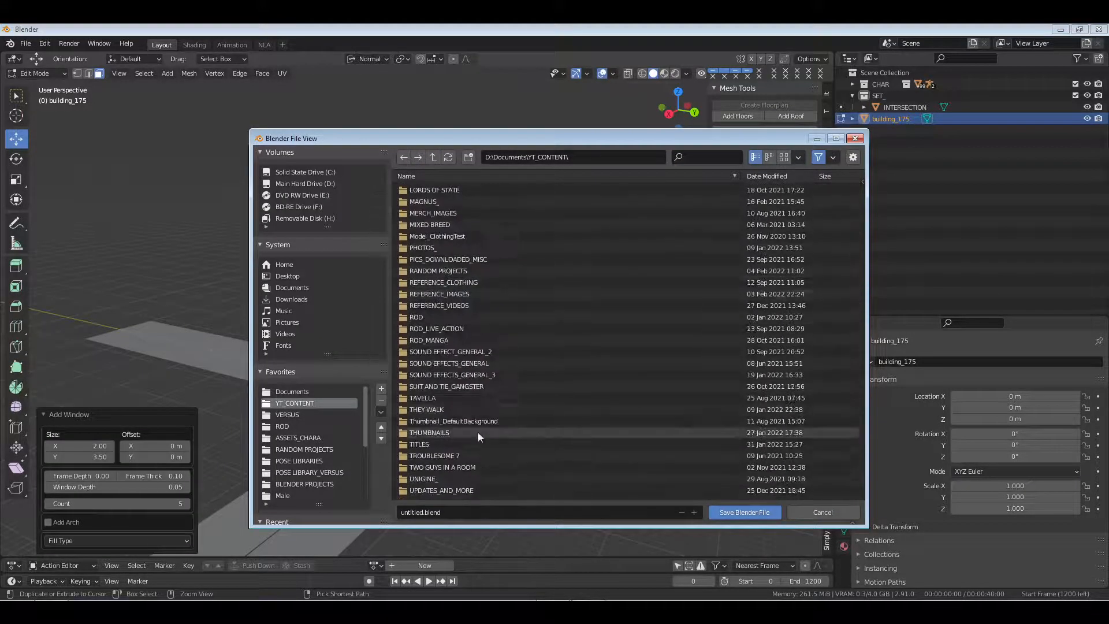
double_click(462, 472)
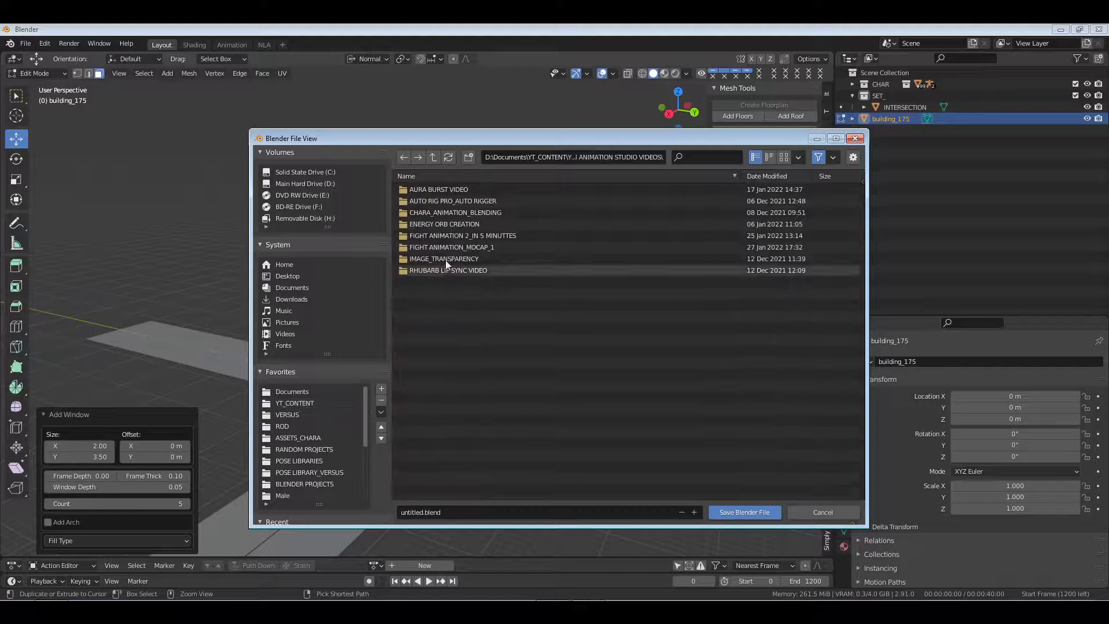
Create a folder named BUILD A SCENE IN BLENDER and open it
click(469, 157)
text(BUILD A SCENE)
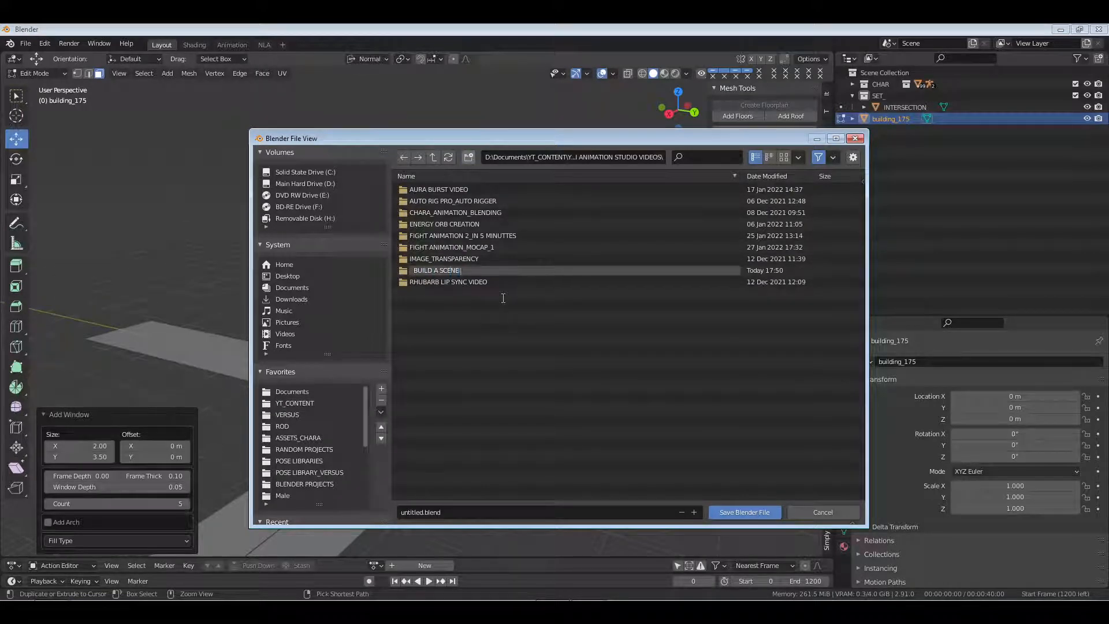
text( IN BLENDER)
key(Return)
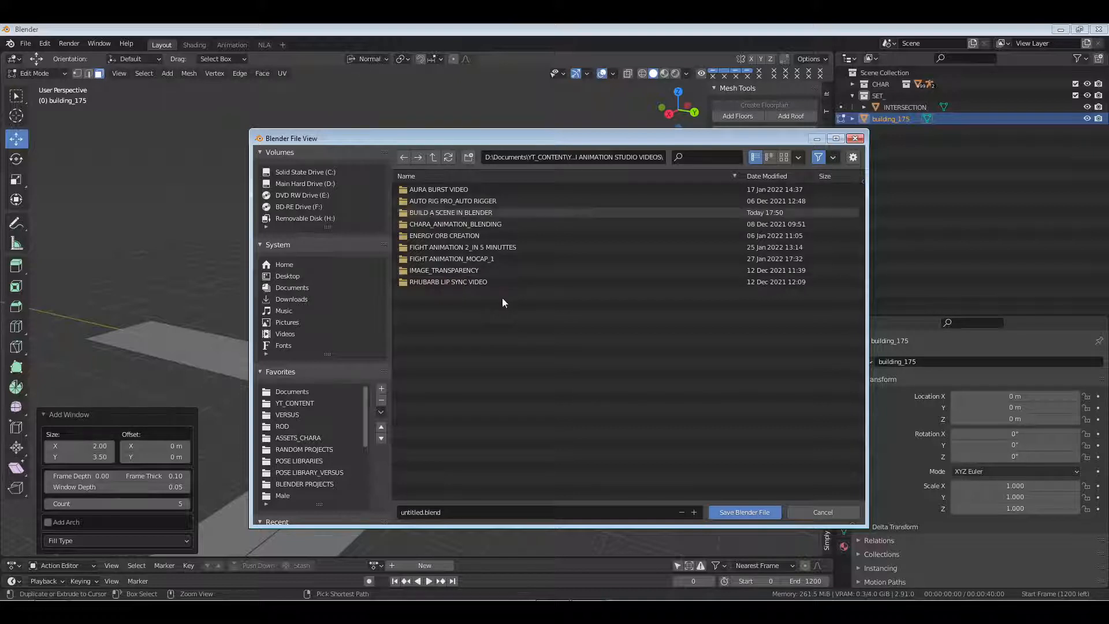
double_click(455, 217)
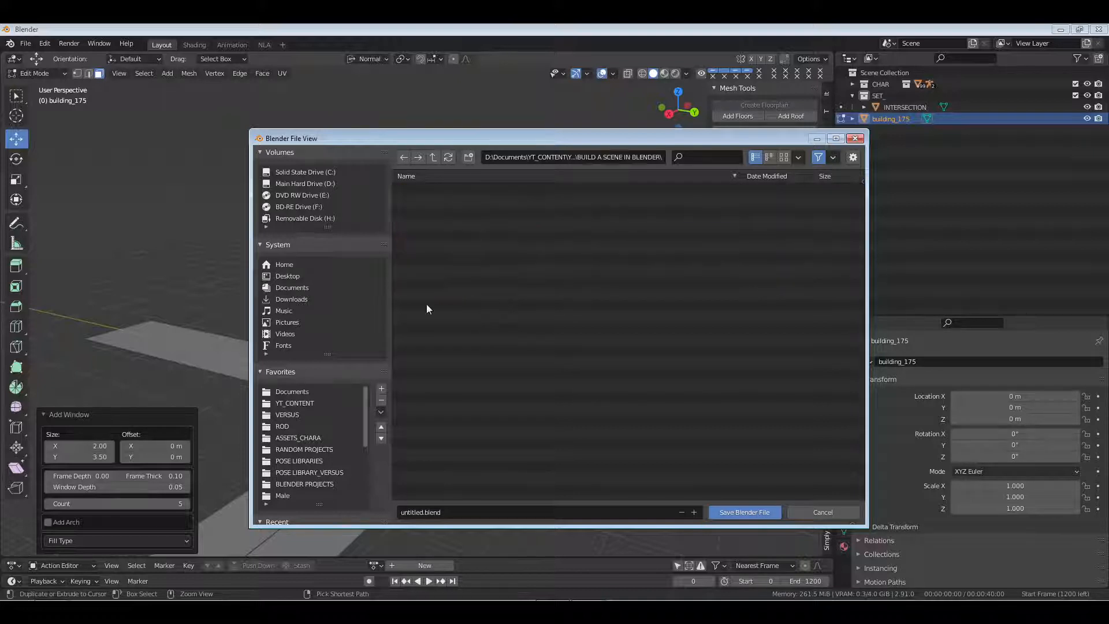
Name the file BUILD A SCENE IN BLENDER.blend and save it in the new folder
click(484, 511)
text(BUI)
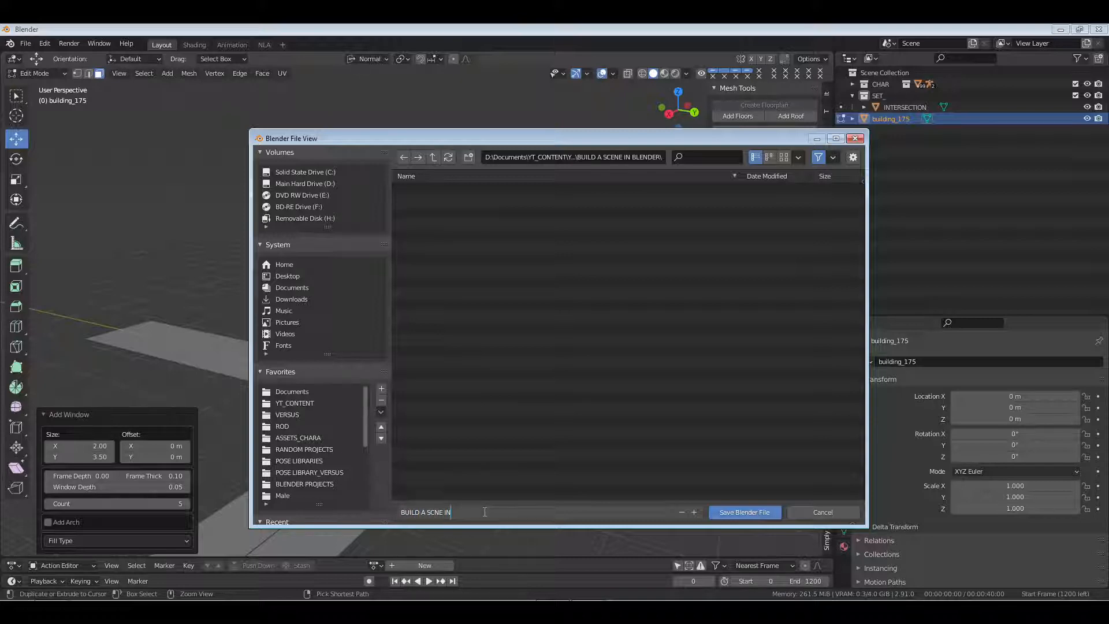
text(LD A SCN)
key(BackSpace)
text(ENE IN BLENDER)
key(Return)
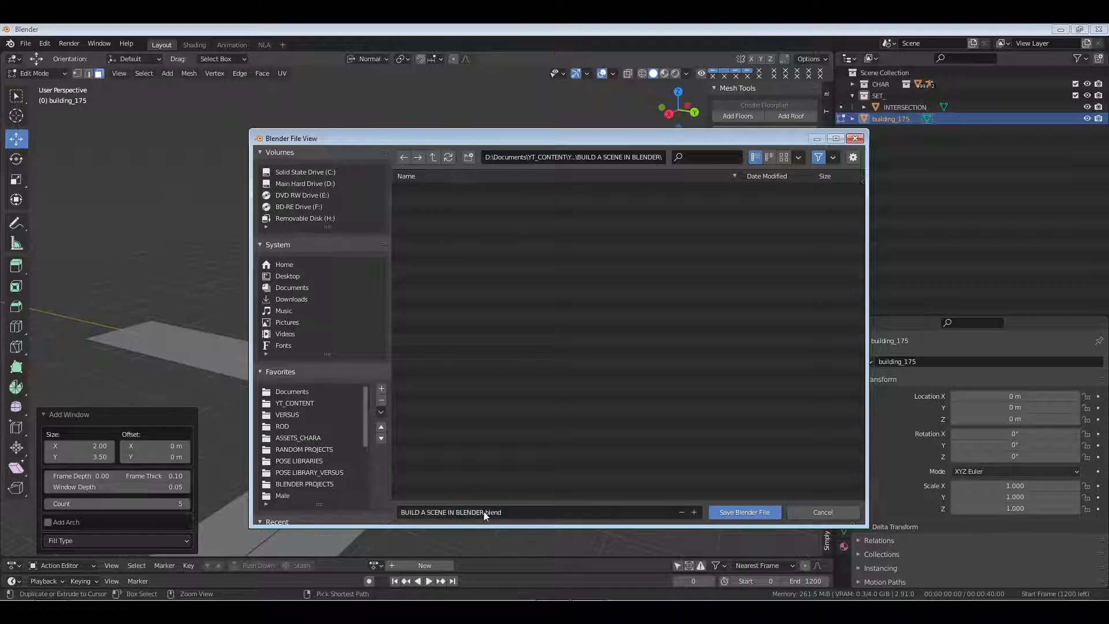
click(743, 509)
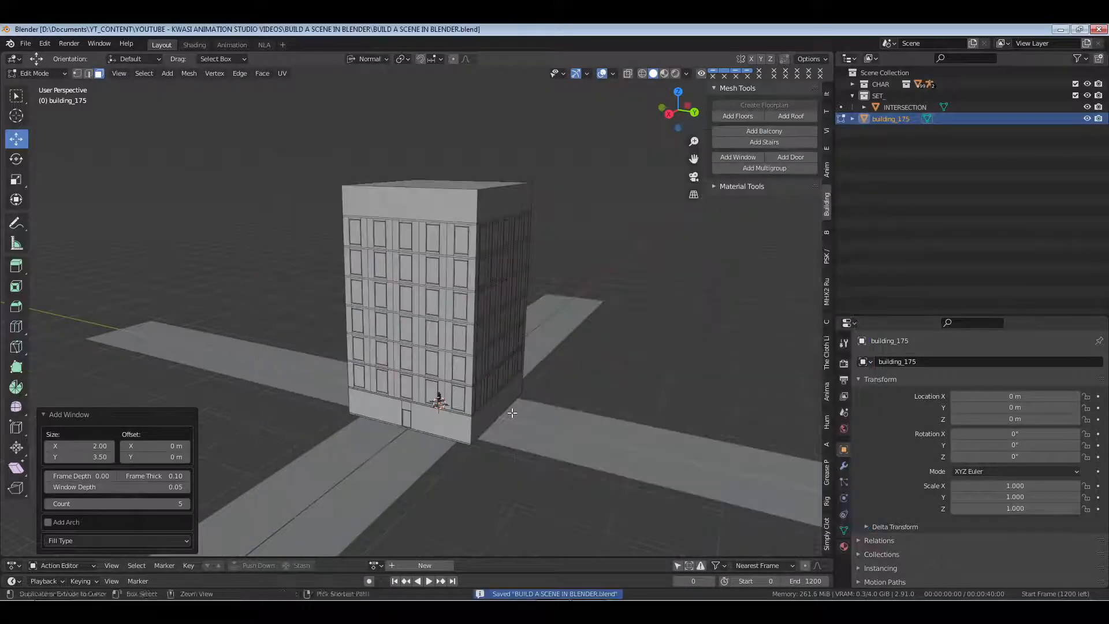
Select the wall faces around the top storey and add the same windows to them
alt+right_click(468, 218)
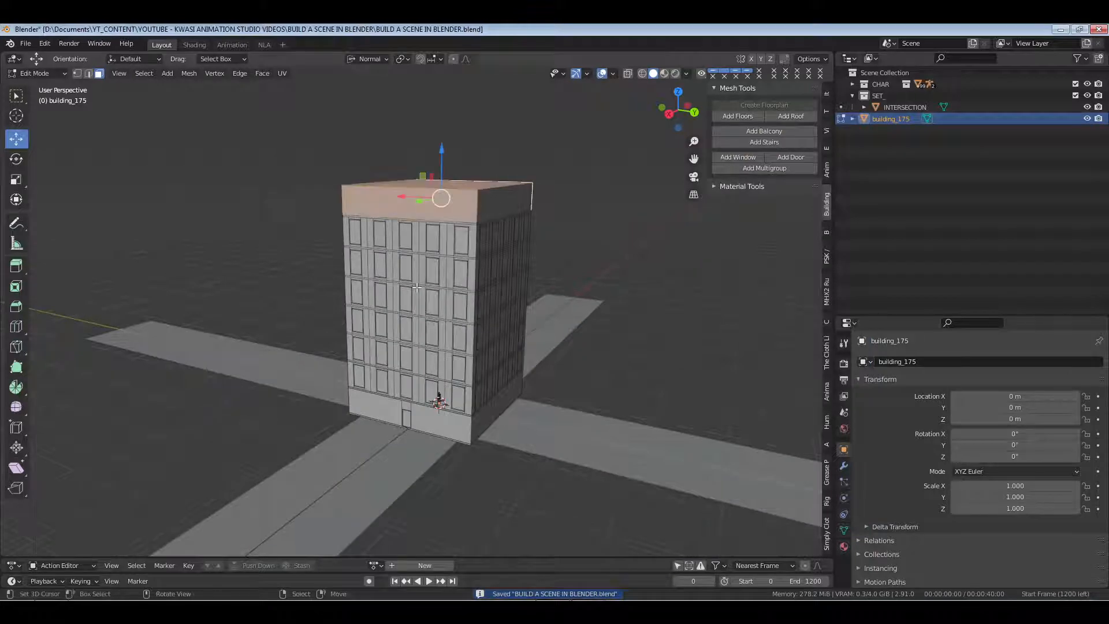
middle_drag(467, 219, 488, 220)
middle_drag(514, 202, 520, 287)
scroll(411, 247, up, 4)
scroll(466, 246, down, 2)
middle_drag(480, 167, 500, 180)
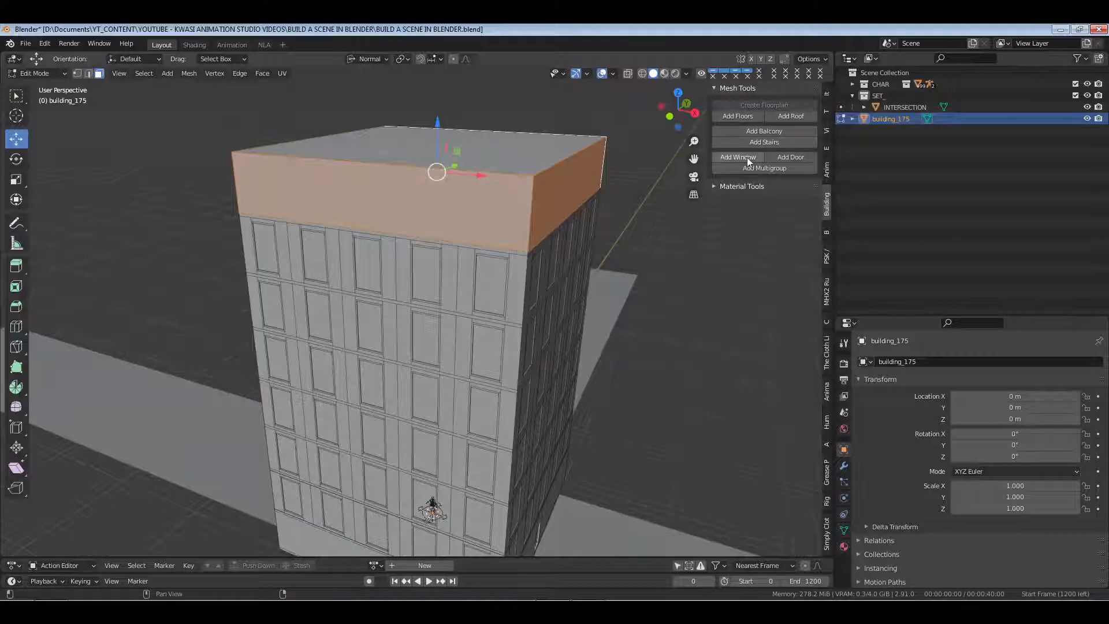
Select the building's roof face and extrude it upward by about 1.85 m
click(487, 148)
drag(438, 90, 438, 69)
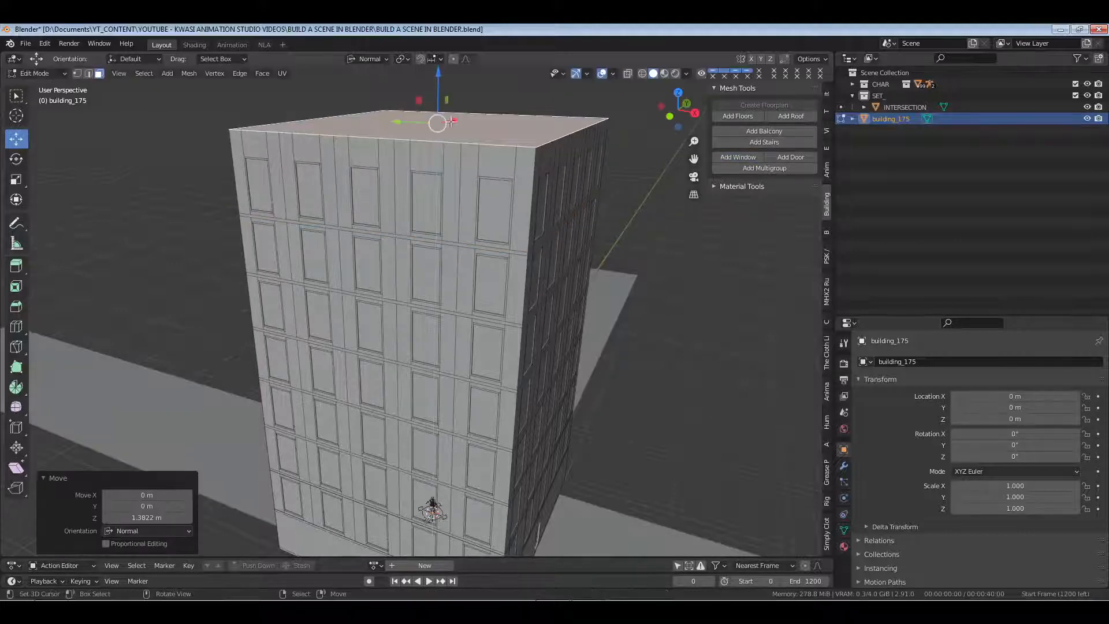
key(ctrl+z)
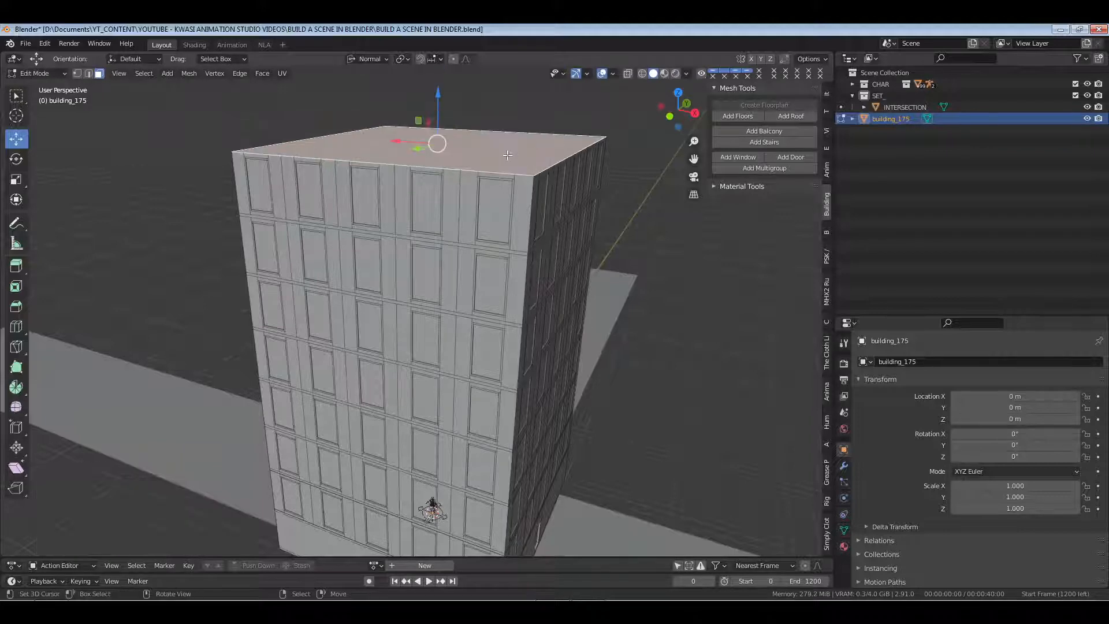
key(e)
right_click(454, 94)
drag(439, 91, 440, 542)
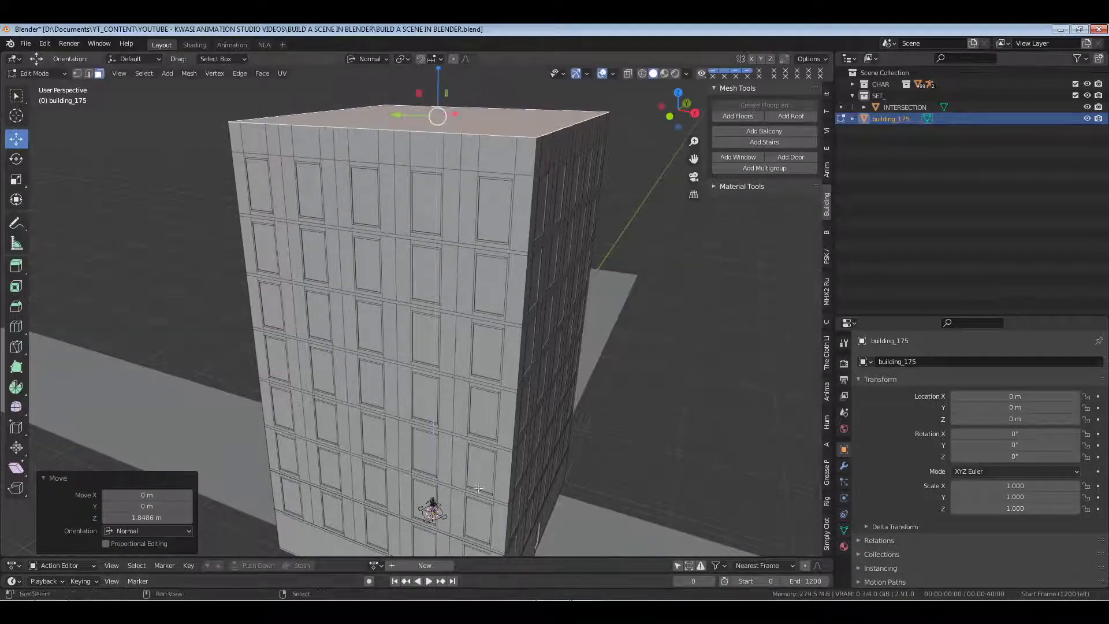
Inset the roof face slightly and extrude it down about 0.99 m to form a parapet
middle_drag(485, 233, 492, 348)
key(i)
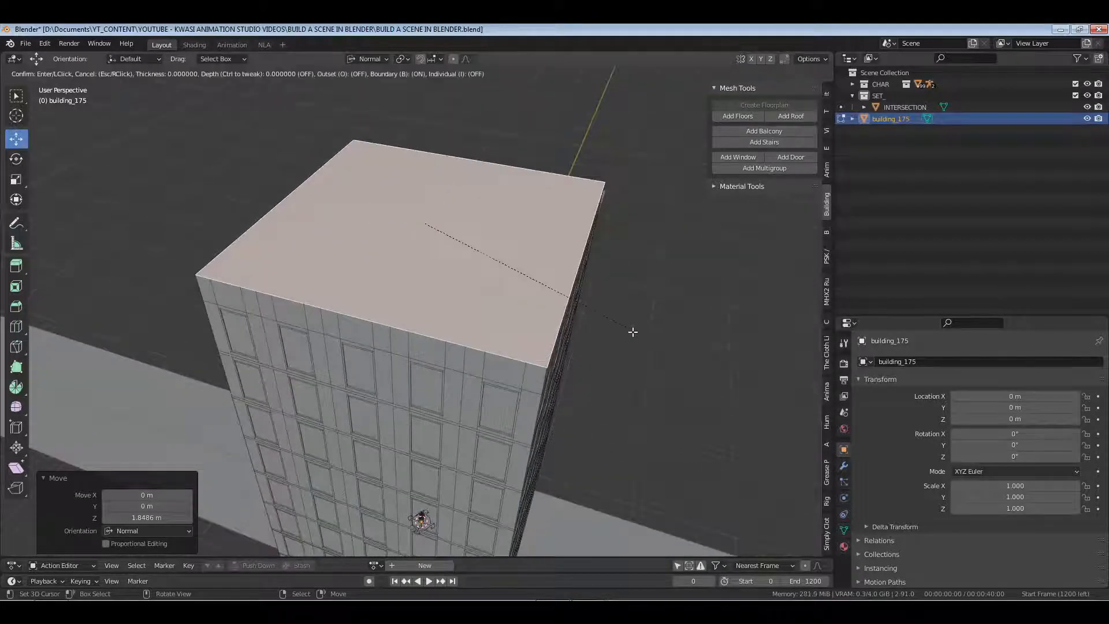
click(622, 331)
key(e)
right_click(448, 245)
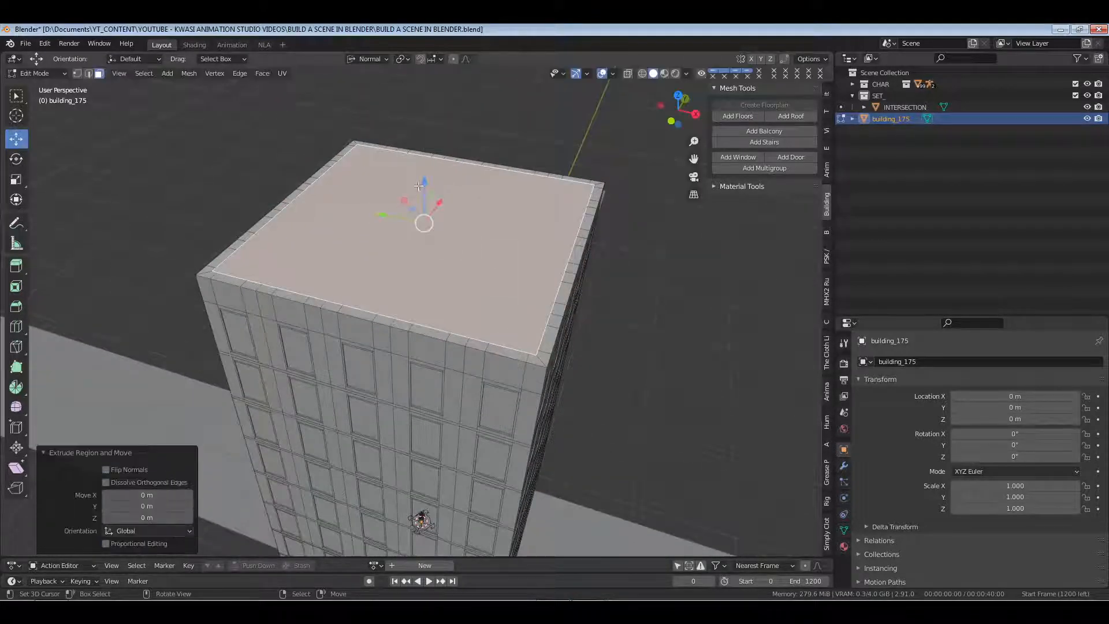
drag(425, 183, 435, 199)
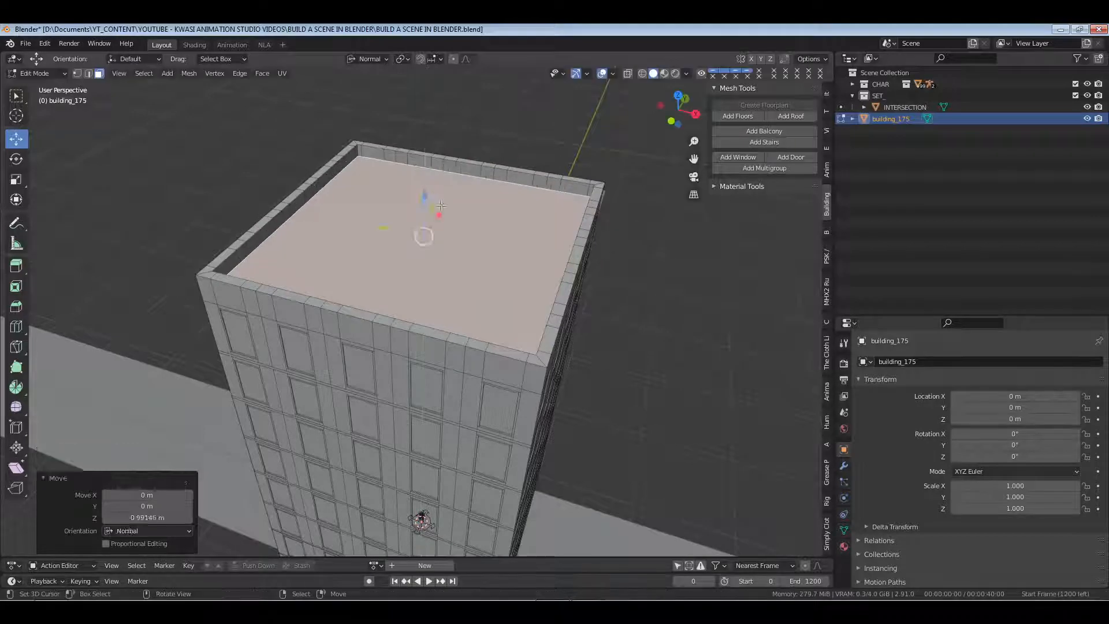
Deselect the roof, return to Object Mode and save the file
key(alt+a)
scroll(468, 237, down, 6)
key(Tab)
middle_drag(442, 397, 511, 361)
key(ctrl+s)
Put the building into the SET_ collection and rename it building_1
drag(877, 118, 901, 107)
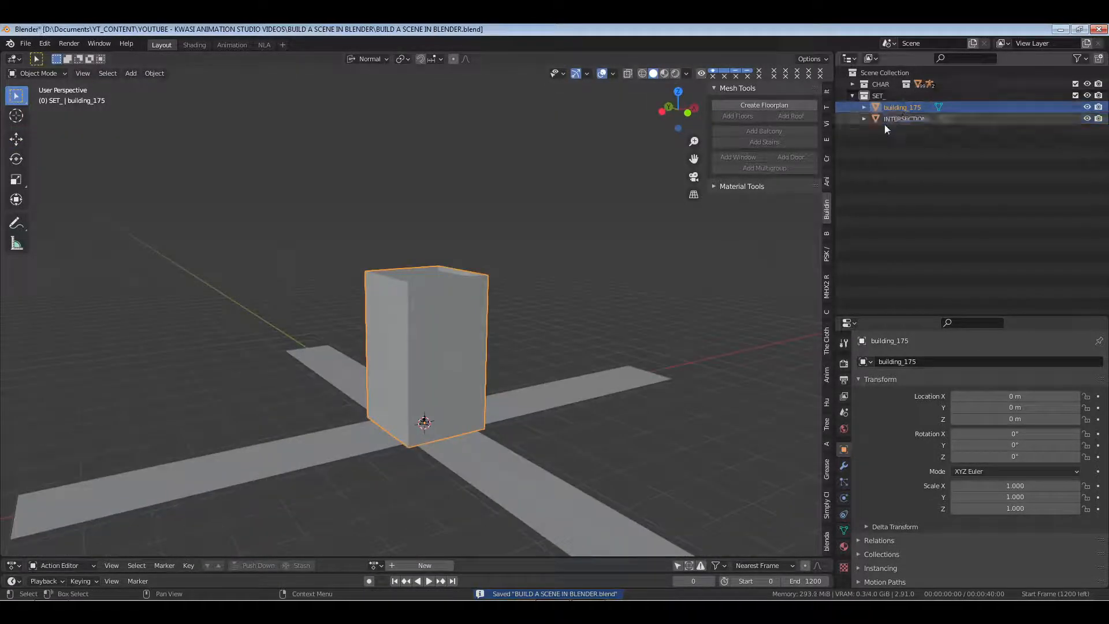
double_click(899, 111)
key(Right)
key(BackSpace)
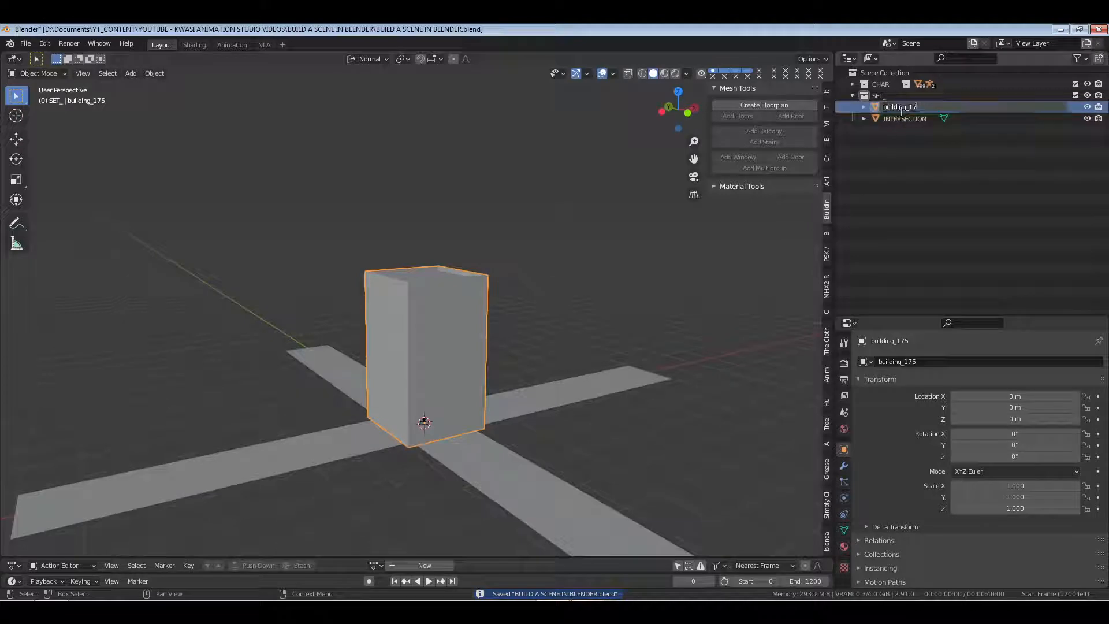
text(_1)
key(Return)
In the top view, move building_1 off the crossing by about -20.16 m in X and 23.88 m in Y
scroll(372, 429, up, 3)
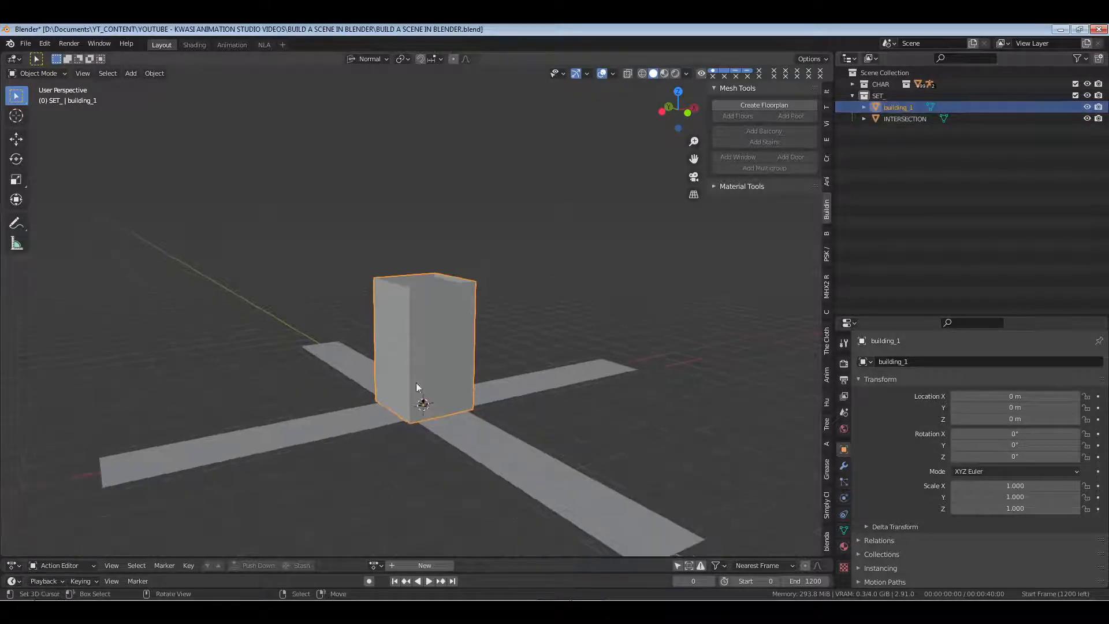
scroll(372, 429, up, 4)
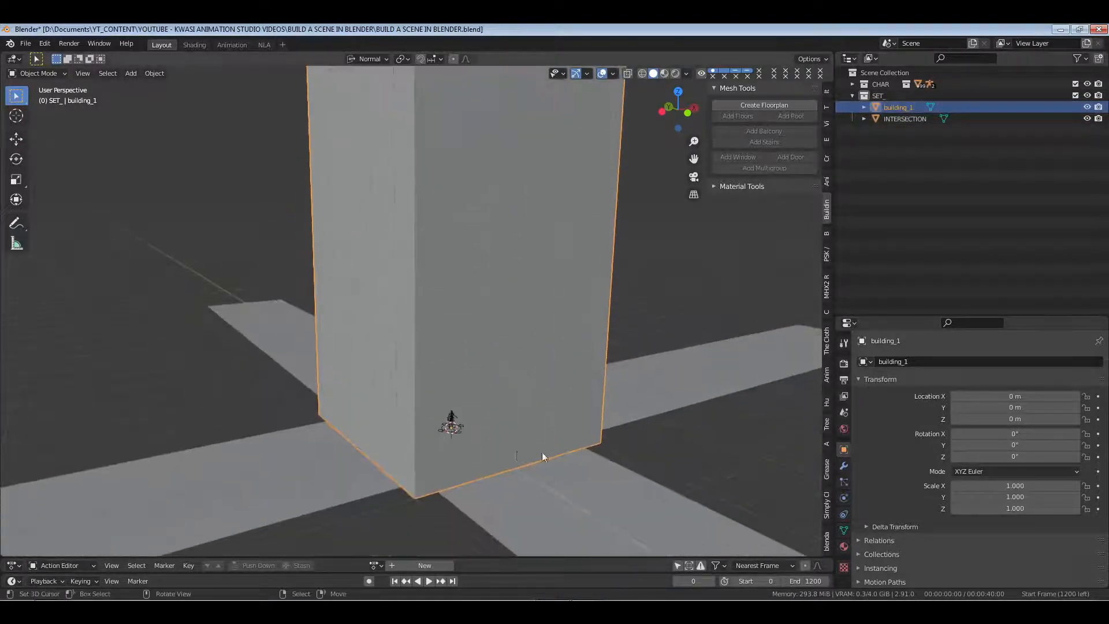
middle_drag(541, 452, 430, 446)
middle_drag(538, 462, 392, 377)
key(KP_7)
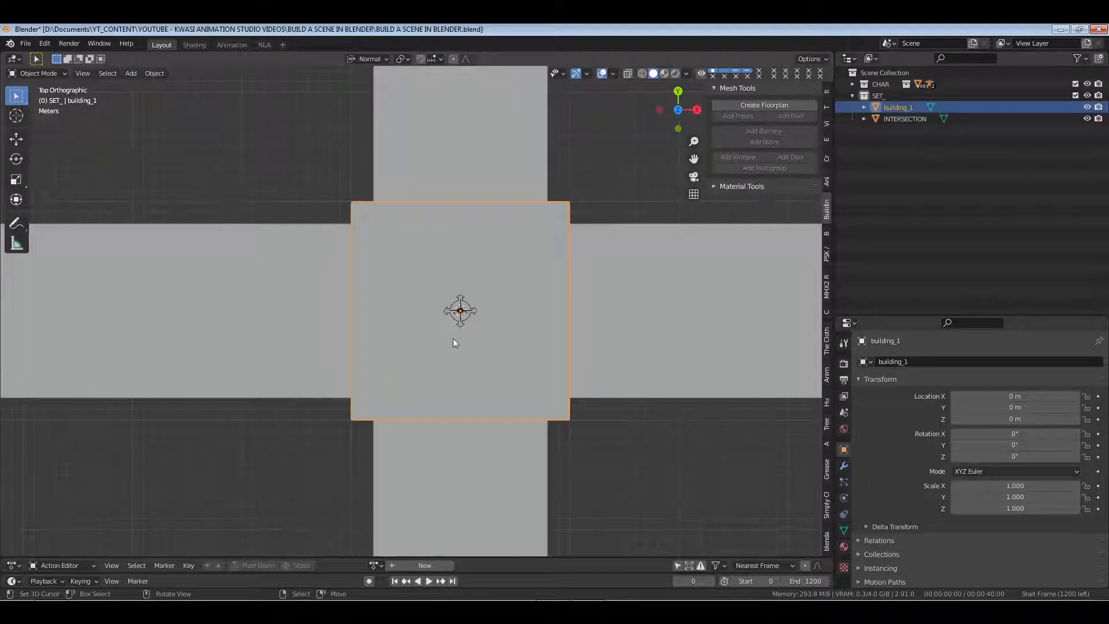
scroll(455, 330, down, 4)
shift+middle_drag(456, 332, 522, 400)
key(g)
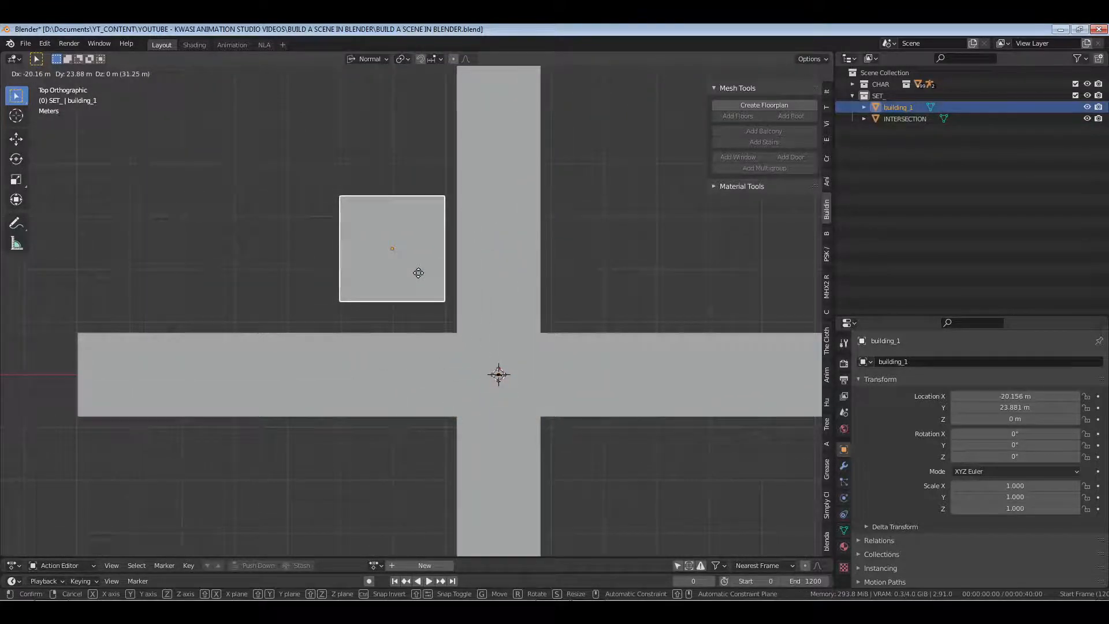
click(418, 273)
Move building_1 about 1.99 m farther from the road in the negative direction of its local X axis
middle_drag(418, 272, 391, 383)
click(21, 140)
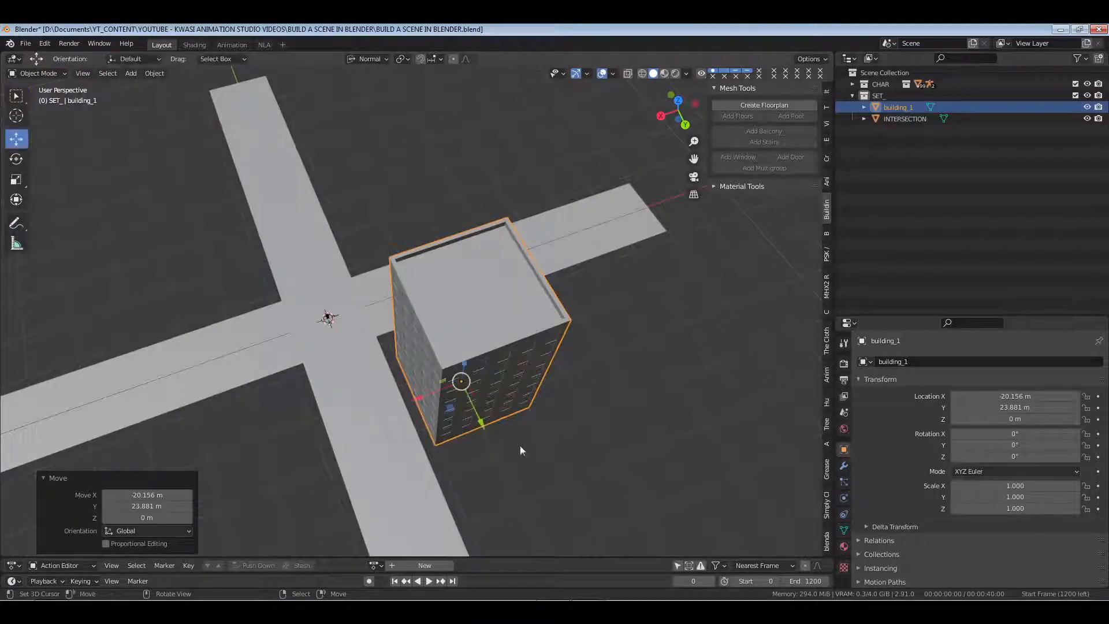
drag(424, 403, 296, 437)
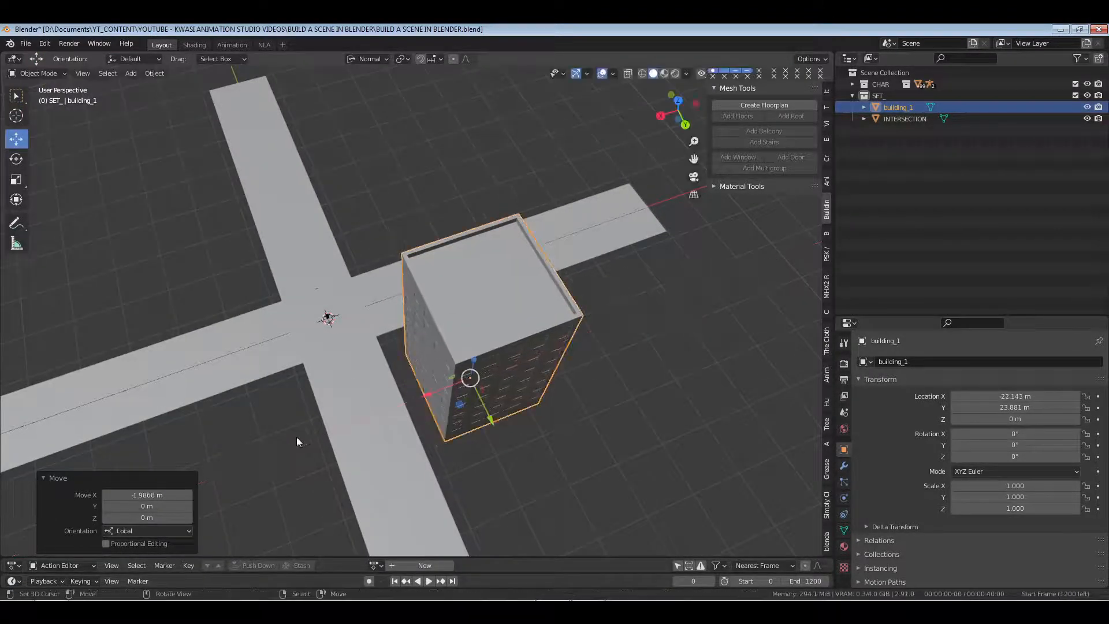
middle_drag(297, 436, 434, 347)
scroll(499, 382, up, 3)
middle_drag(549, 343, 500, 359)
scroll(466, 390, up, 3)
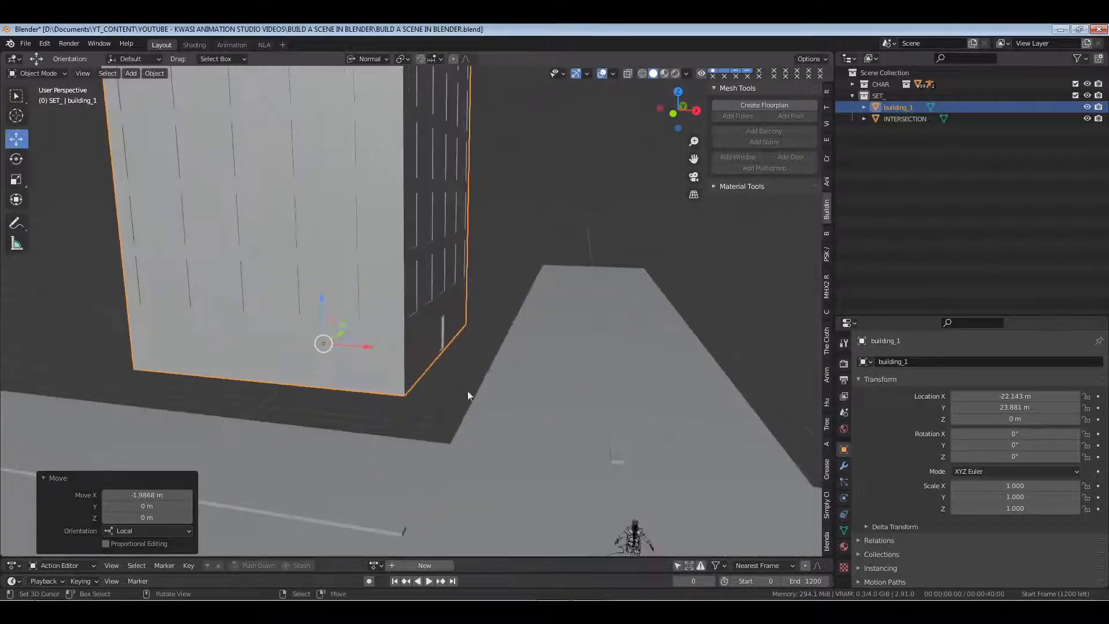
In the top view, move the character rig about -9.11 m in X and 9.14 m in Y, onto the block corner beside building_1
middle_drag(467, 410, 497, 404)
click(712, 486)
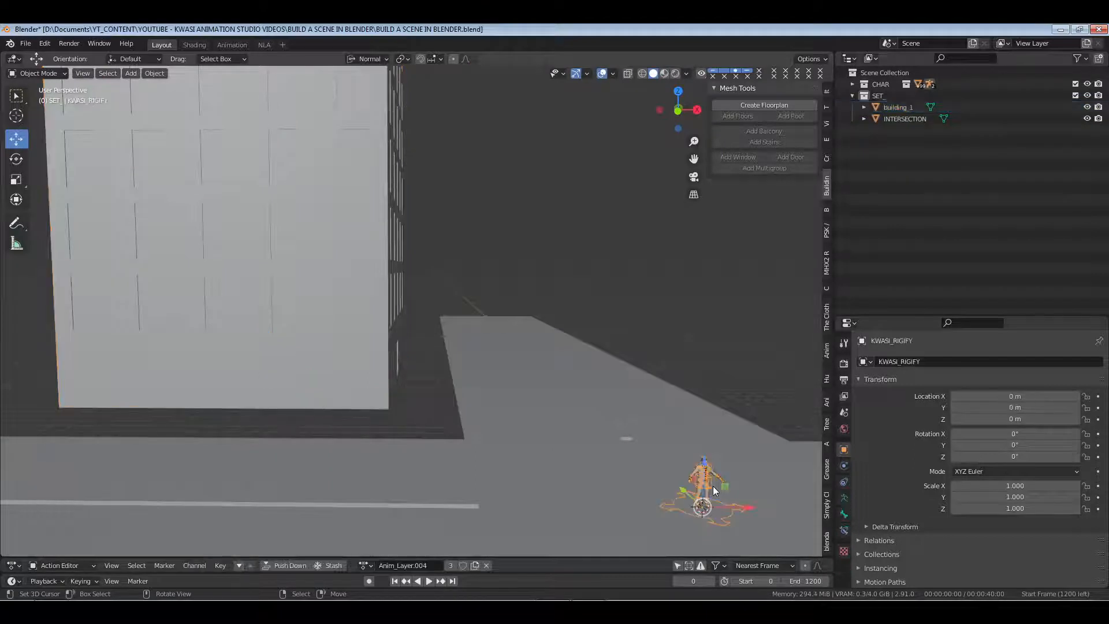
key(KP_7)
key(g)
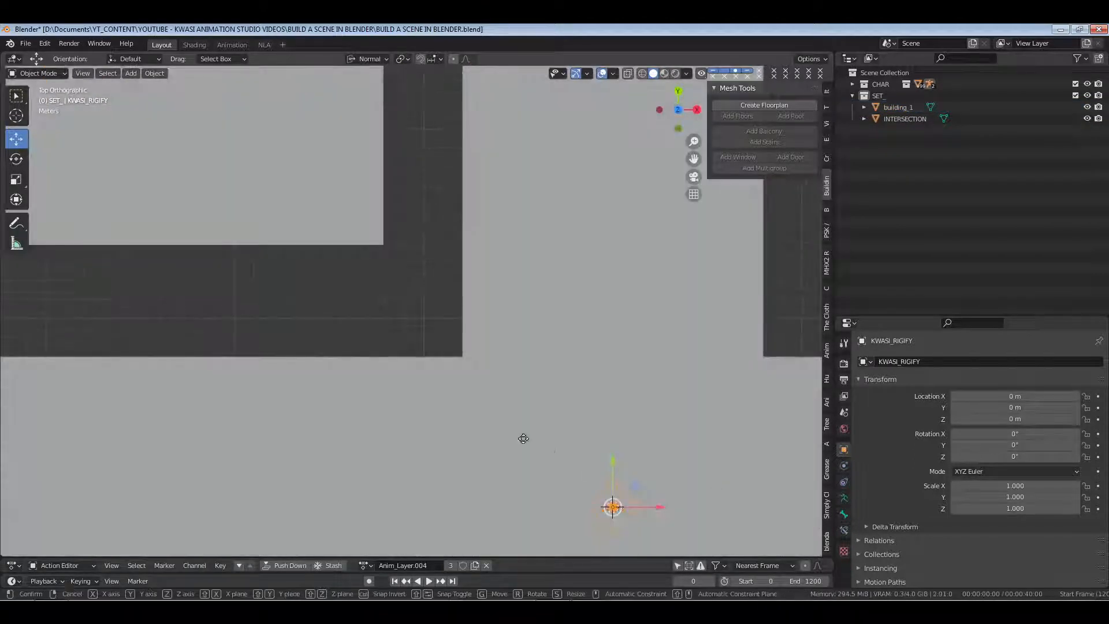
click(410, 290)
key(KP_Decimal)
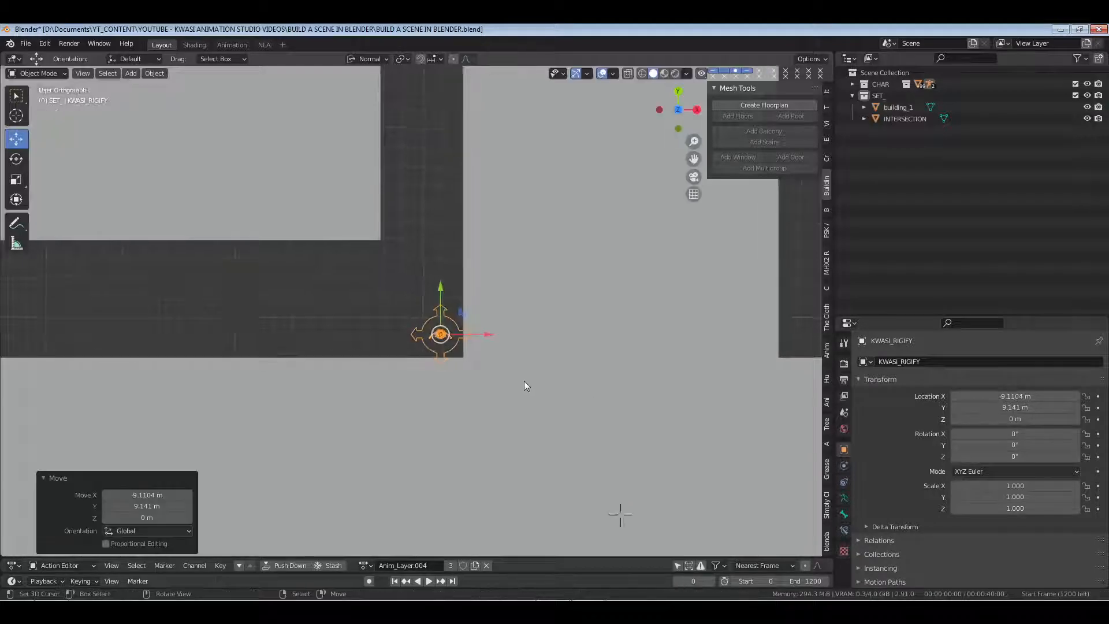
middle_drag(525, 400, 470, 388)
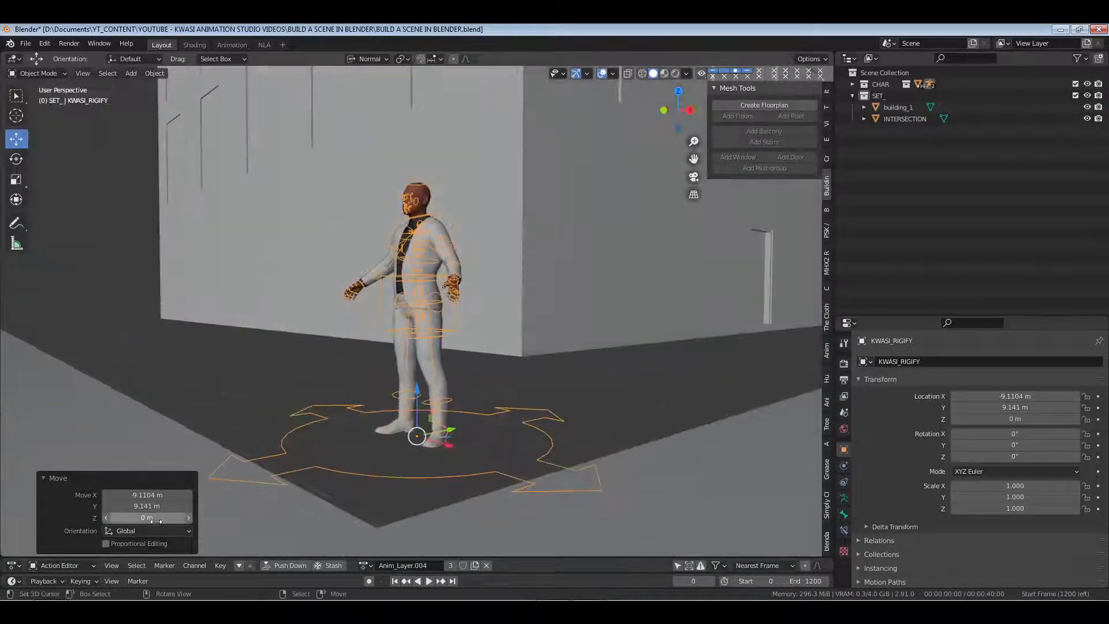
middle_drag(705, 392, 523, 419)
scroll(517, 402, down, 3)
Snap the 3D cursor to the character rig and add a 2 m plane there in the SET_ collection
key(shift+s)
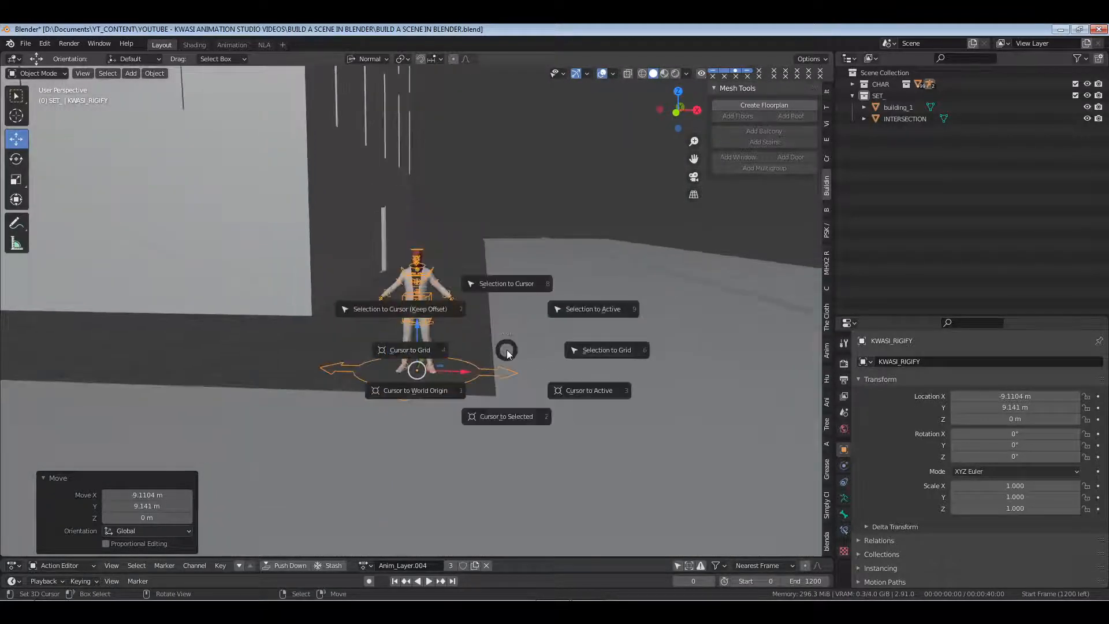
click(507, 415)
scroll(501, 347, down, 2)
scroll(500, 342, down, 2)
shift+middle_drag(501, 342, 519, 334)
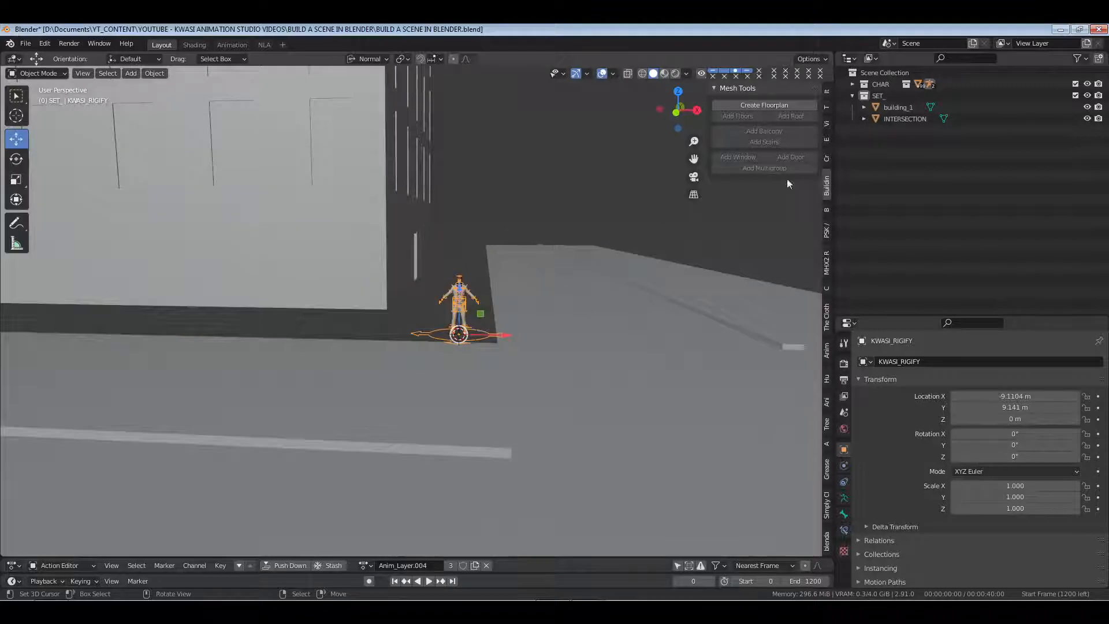
key(alt+a)
key(shift+a)
mouse_move(404, 207)
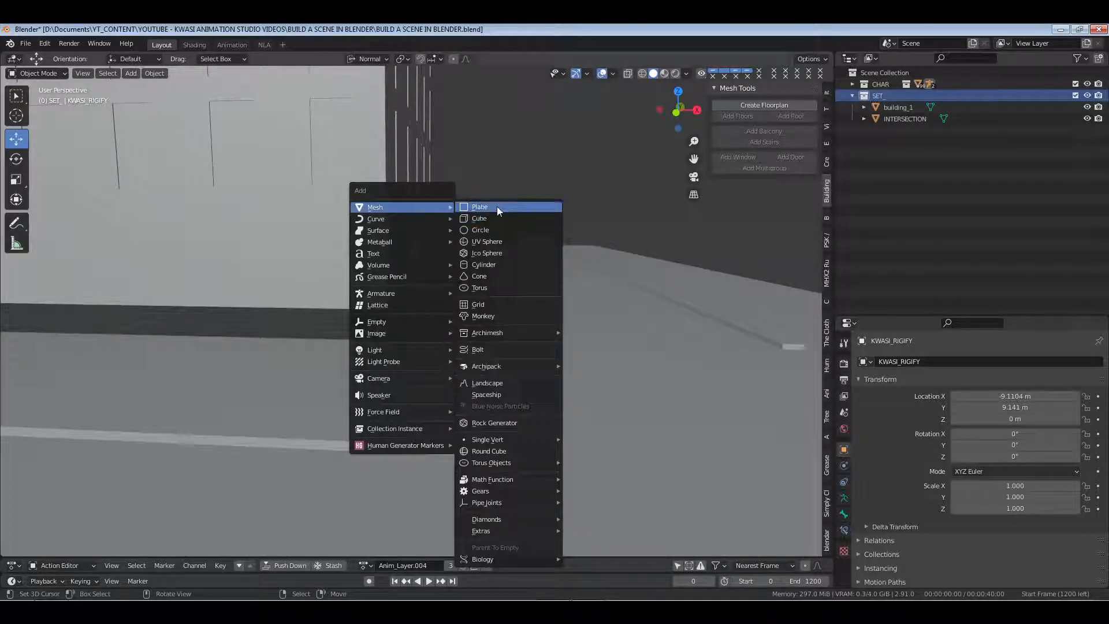
click(497, 207)
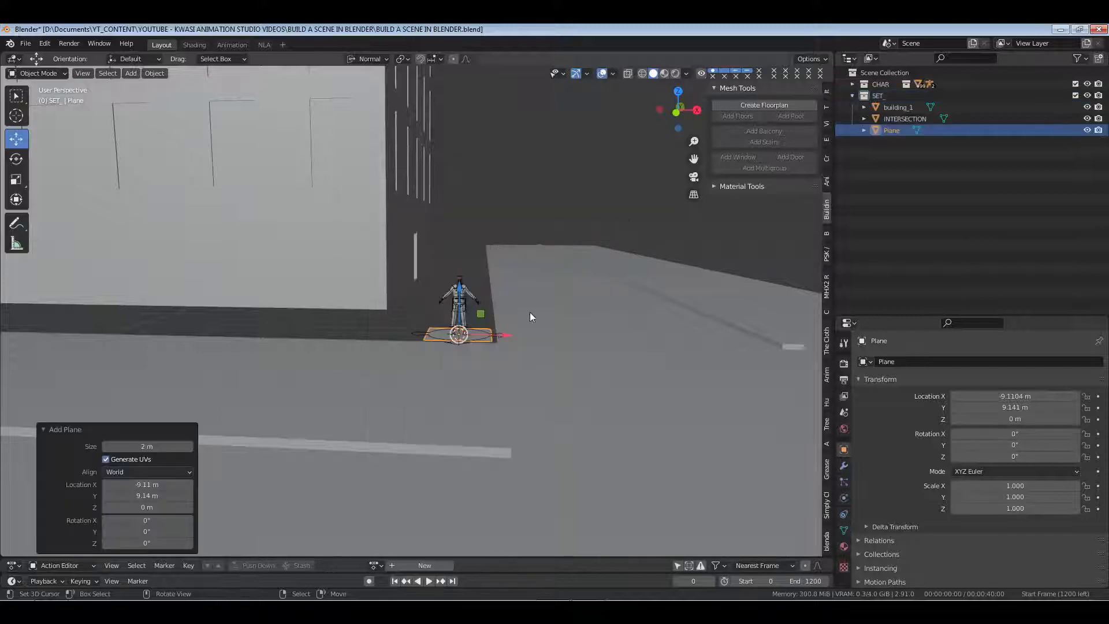
In the top view, move the plane about 0.147 m in X and -0.18 m in Y to align it with the road corner
middle_drag(507, 328, 514, 372)
scroll(512, 368, up, 5)
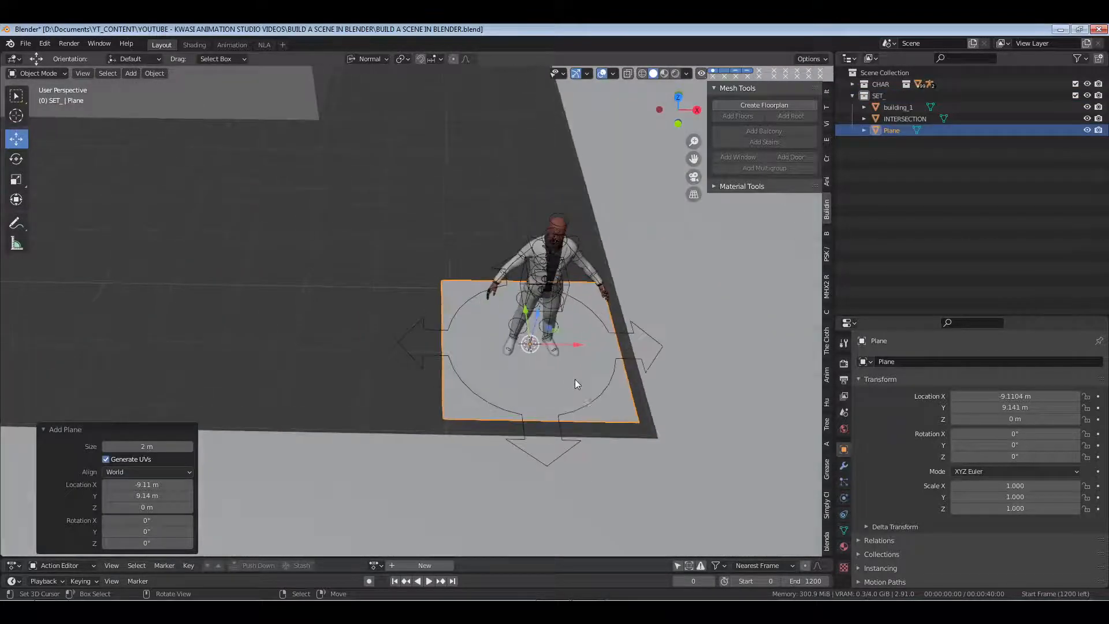
scroll(575, 379, up, 1)
key(KP_7)
shift+middle_drag(659, 365, 494, 356)
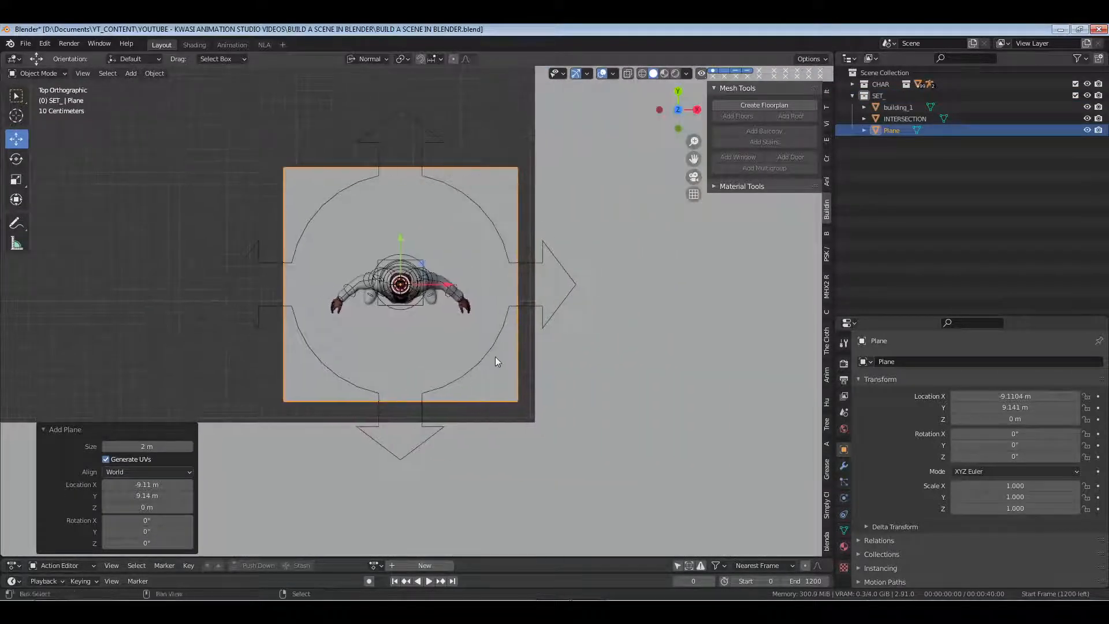
key(g)
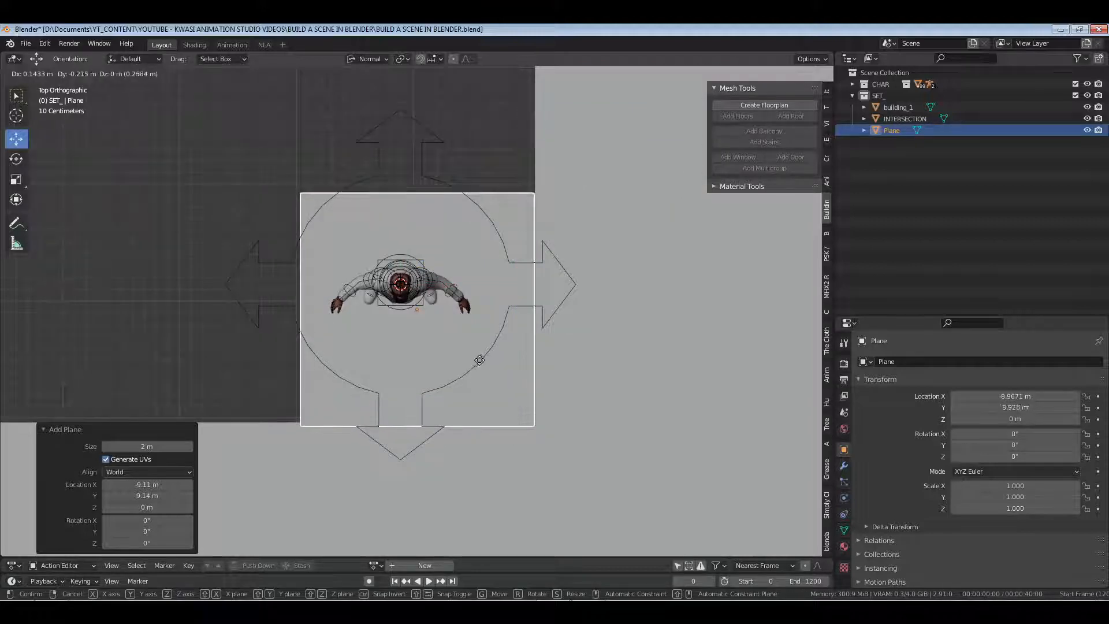
click(486, 325)
Stretch the plane's back edge along the road beside the building in two moves of about 57.69 m and 13.76 m
middle_drag(602, 396, 528, 362)
scroll(522, 350, down, 3)
scroll(547, 329, down, 3)
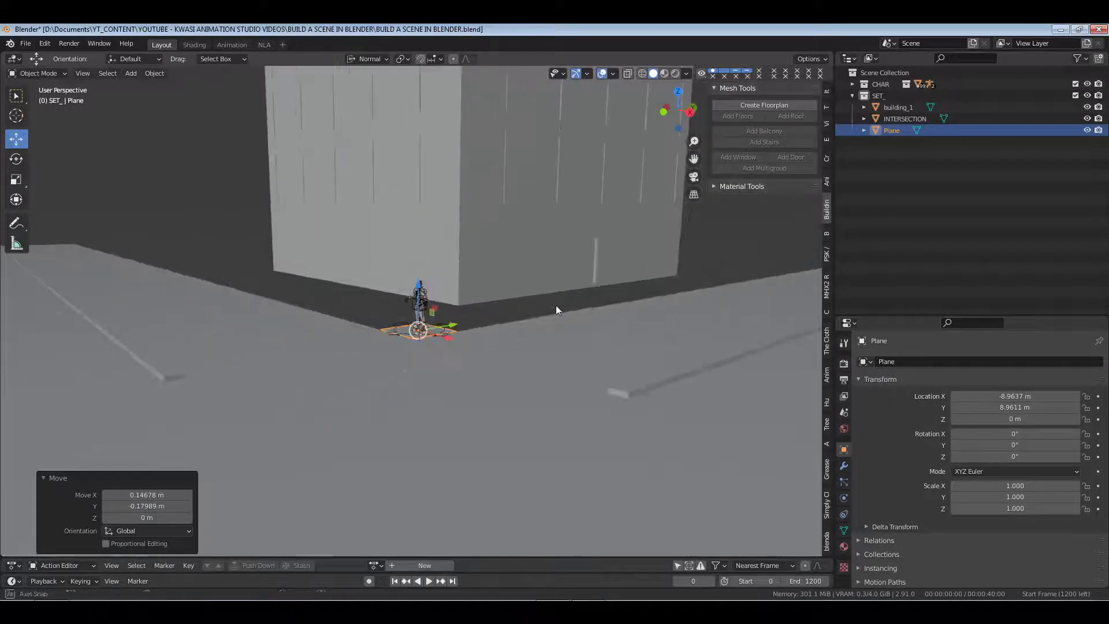
scroll(522, 342, down, 4)
middle_drag(556, 307, 328, 388)
key(Tab)
scroll(396, 388, up, 4)
key(2)
right_click(320, 384)
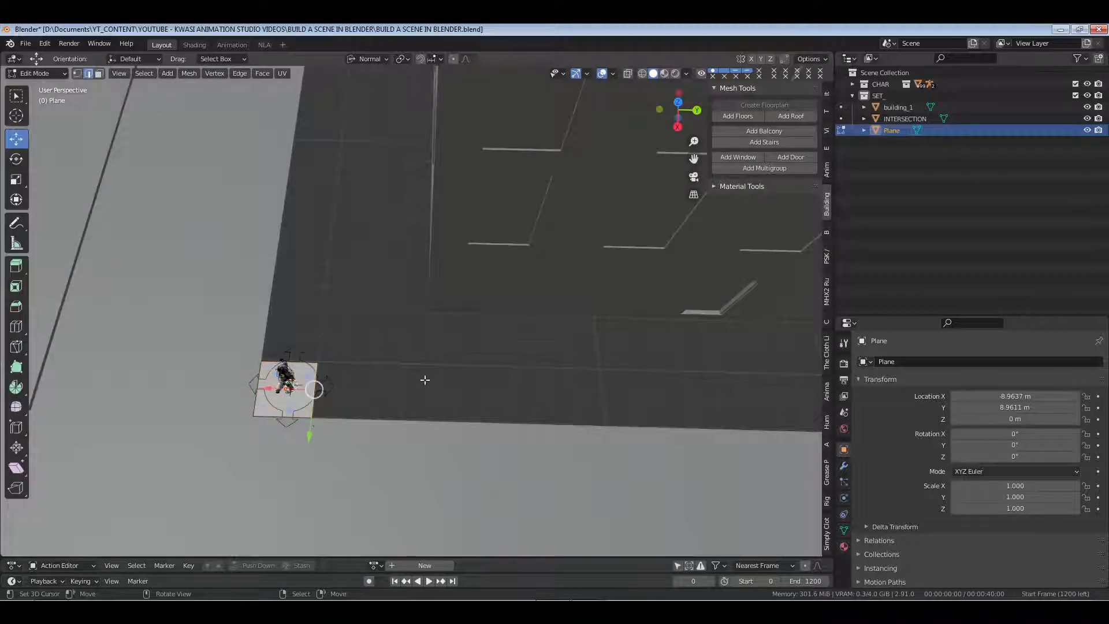
scroll(425, 378, down, 5)
scroll(491, 362, down, 3)
shift+middle_drag(396, 342, 308, 346)
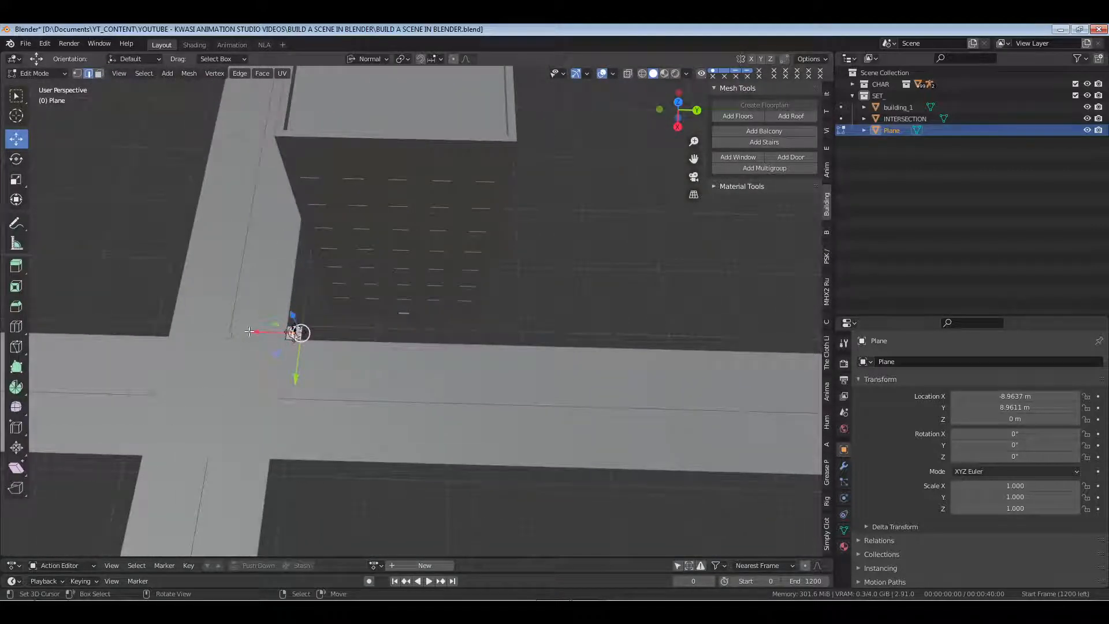
drag(253, 331, 681, 335)
shift+middle_drag(685, 344, 444, 348)
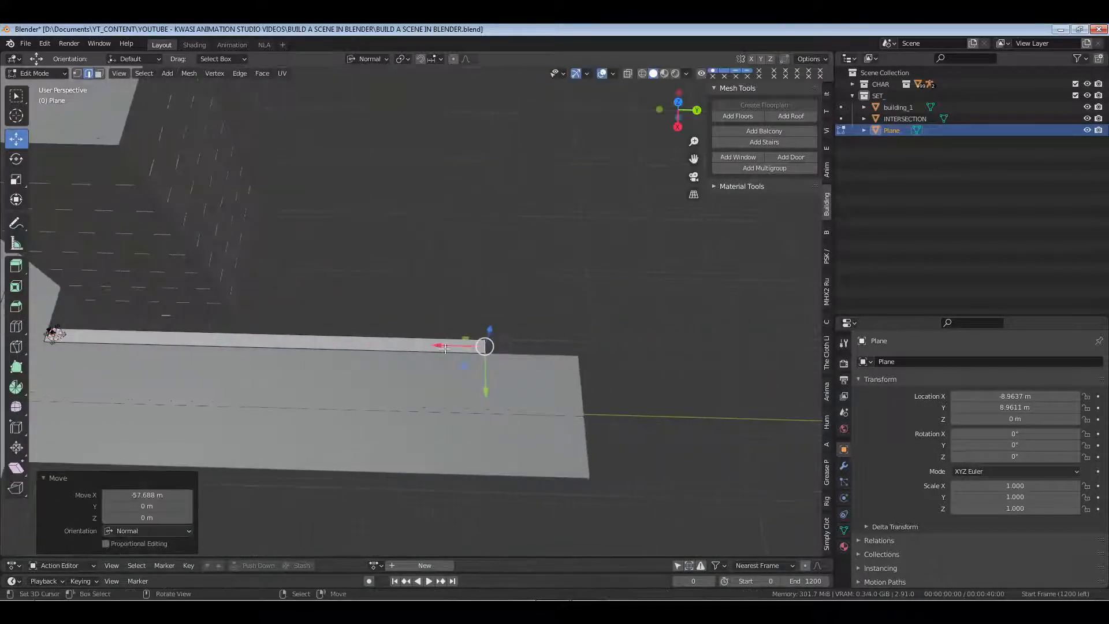
drag(444, 348, 544, 350)
Widen the strip by moving its long building-side edge about 2.29 m towards building_1
shift+middle_drag(145, 373, 465, 364)
shift+middle_drag(410, 339, 434, 361)
scroll(433, 361, up, 5)
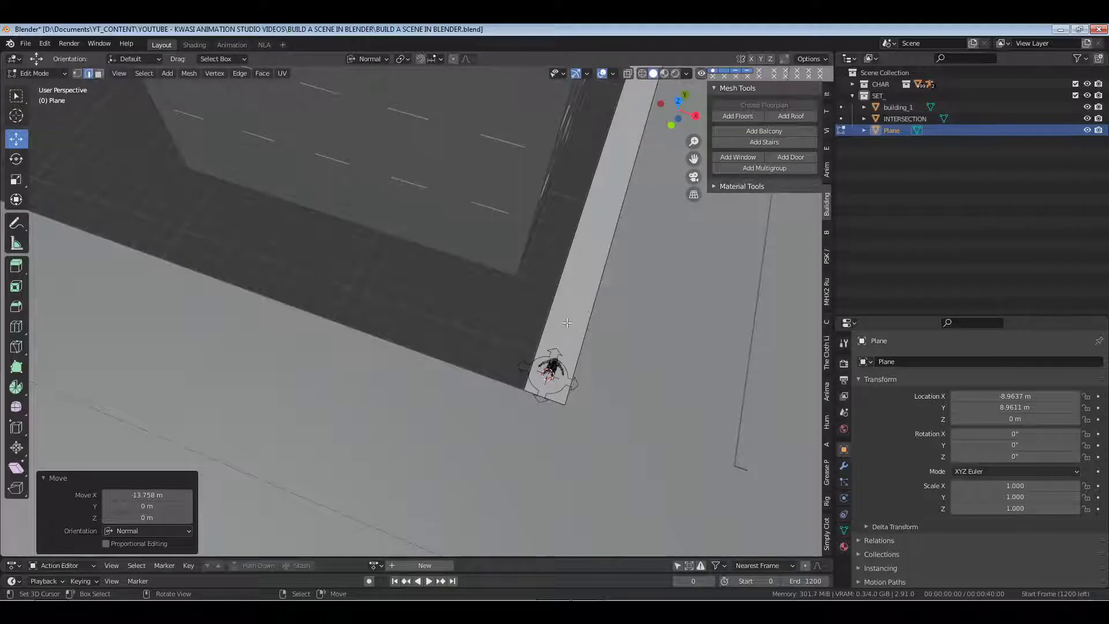
click(566, 322)
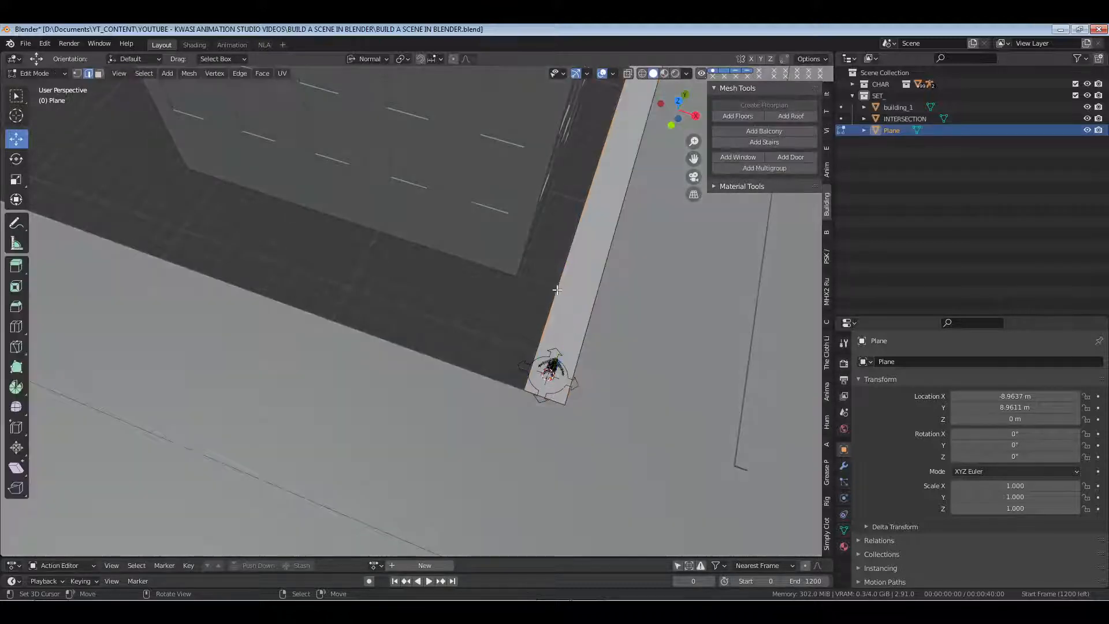
right_click(557, 290)
scroll(615, 242, down, 3)
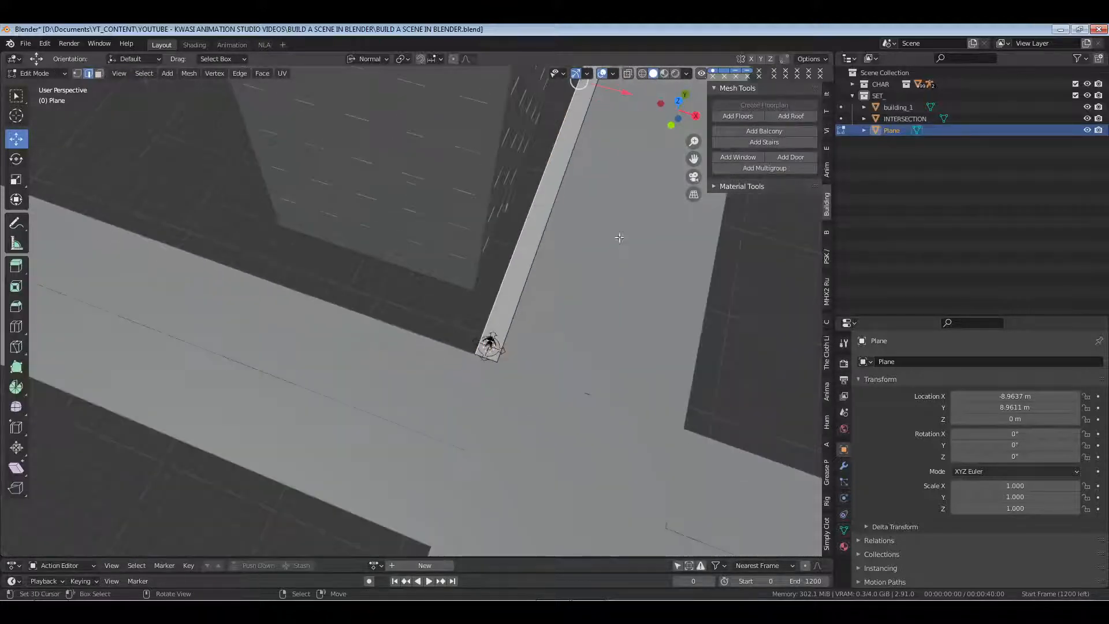
drag(620, 139, 597, 139)
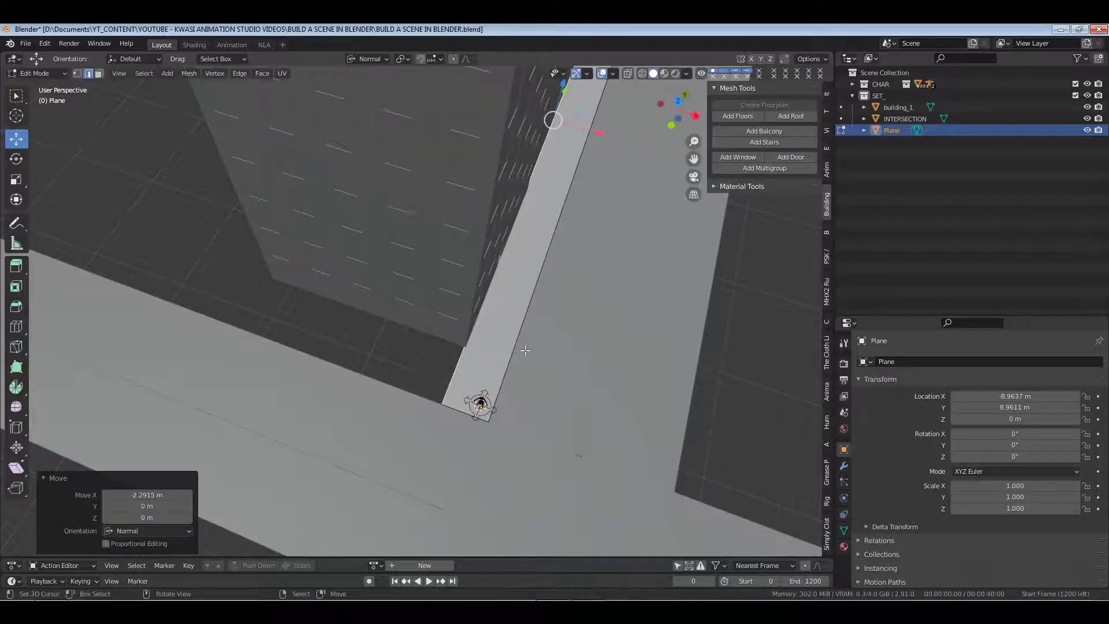
In Object Mode, apply the strip's scale and add a Solidify modifier with its offset set to 0
middle_drag(523, 349, 585, 379)
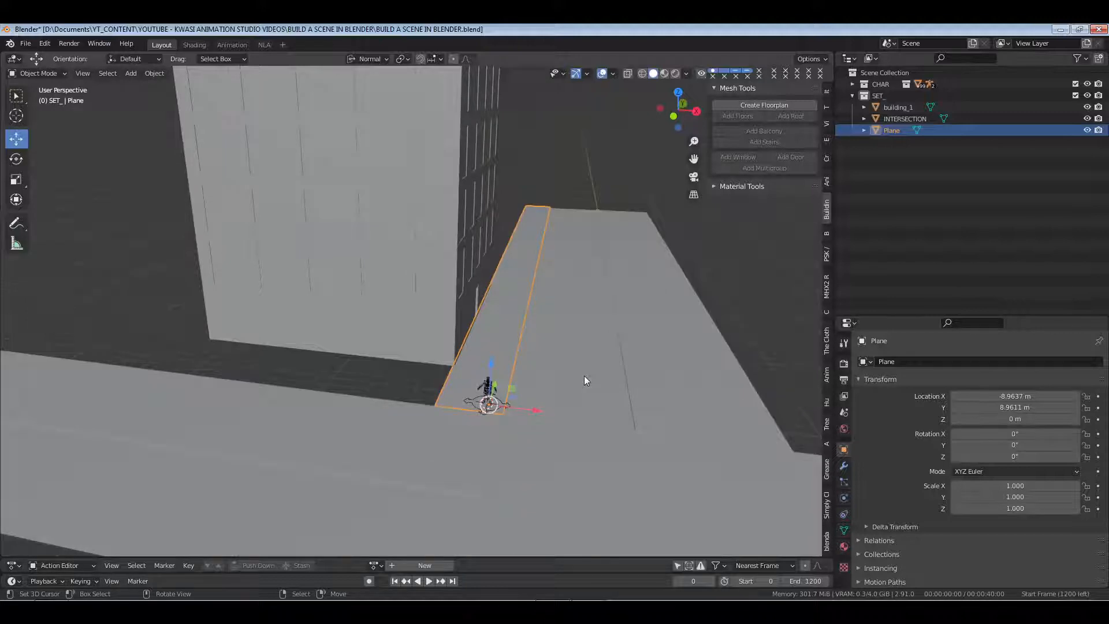
scroll(584, 376, up, 6)
shift+middle_drag(605, 427, 611, 270)
key(ctrl+a)
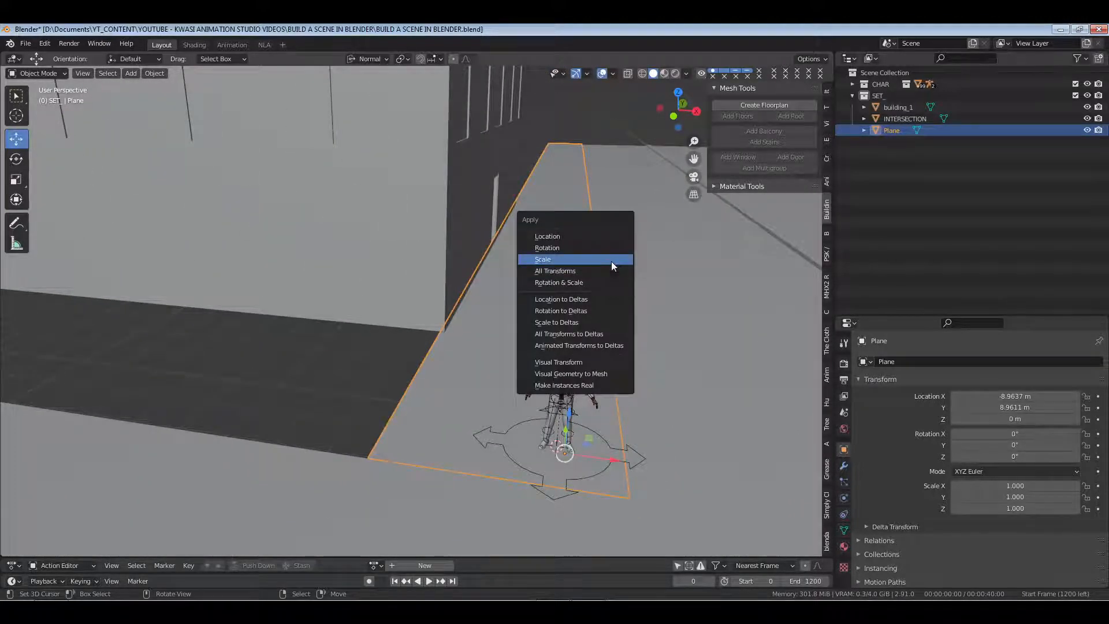
click(611, 261)
click(843, 466)
click(937, 363)
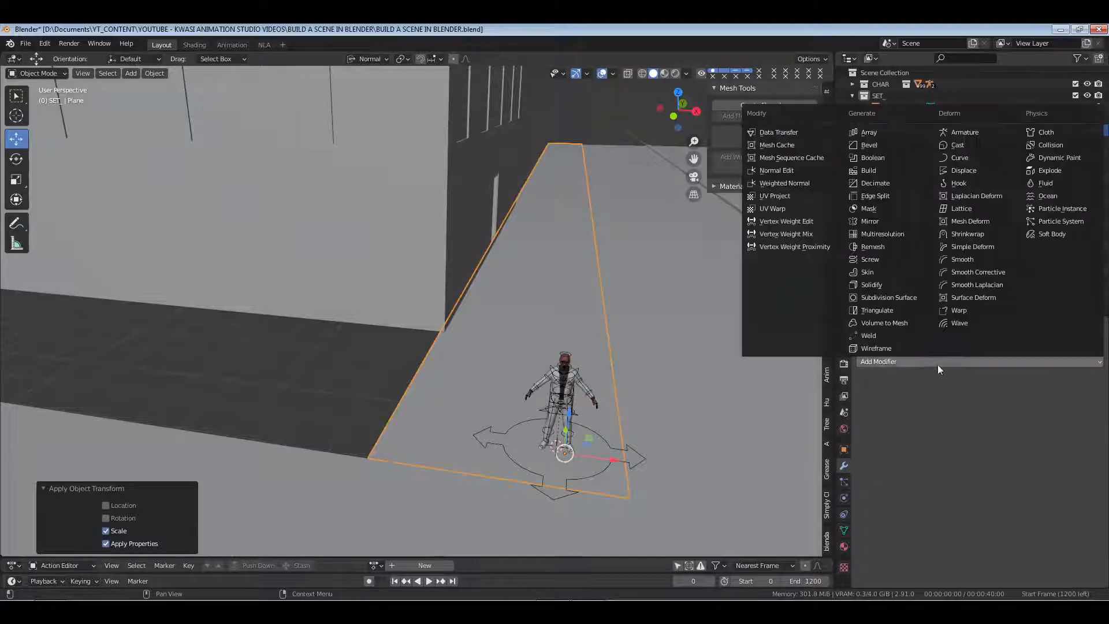
click(869, 285)
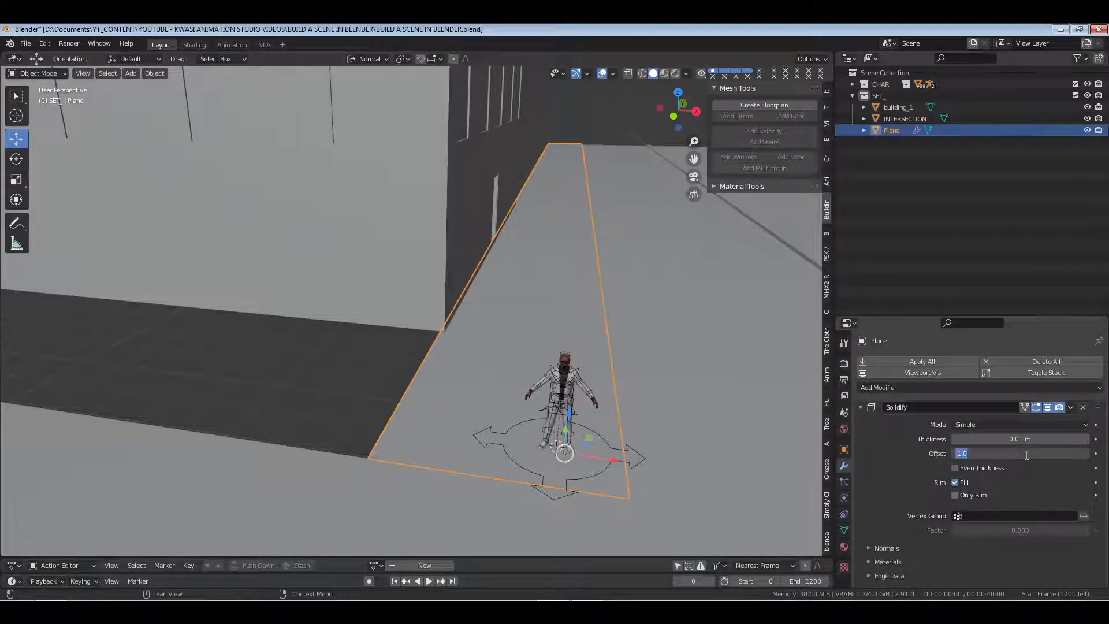
key(Return)
Set the strip's Solidify thickness to 0.06 m and check its height against the character's feet
middle_drag(482, 487, 487, 338)
scroll(441, 399, up, 3)
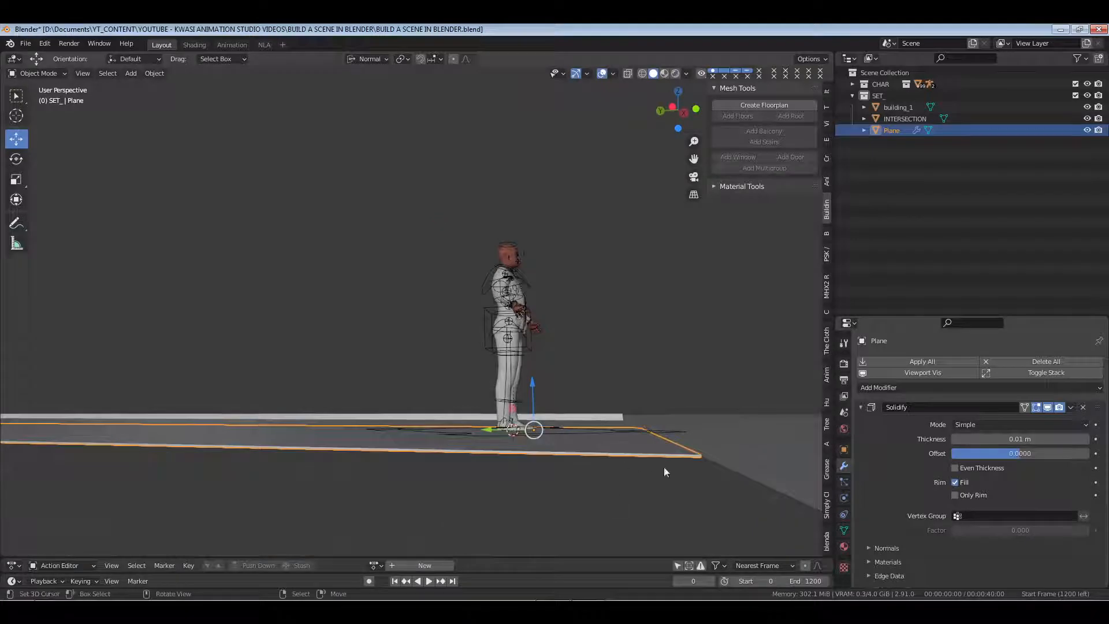
click(1020, 439)
text(0.06)
key(Return)
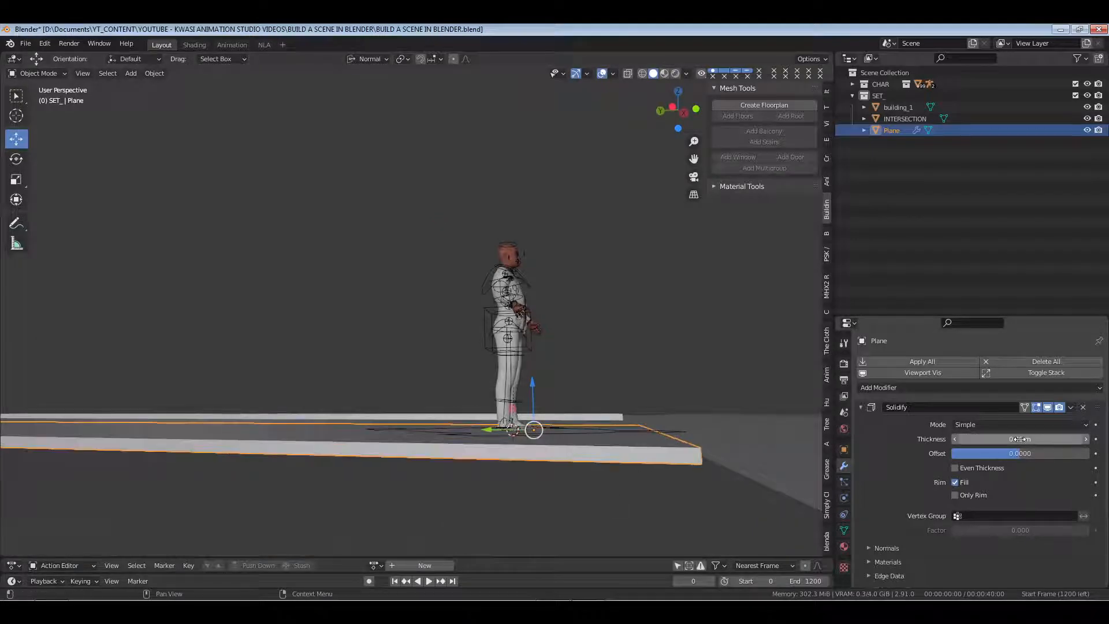
middle_drag(531, 435, 495, 435)
scroll(578, 423, up, 3)
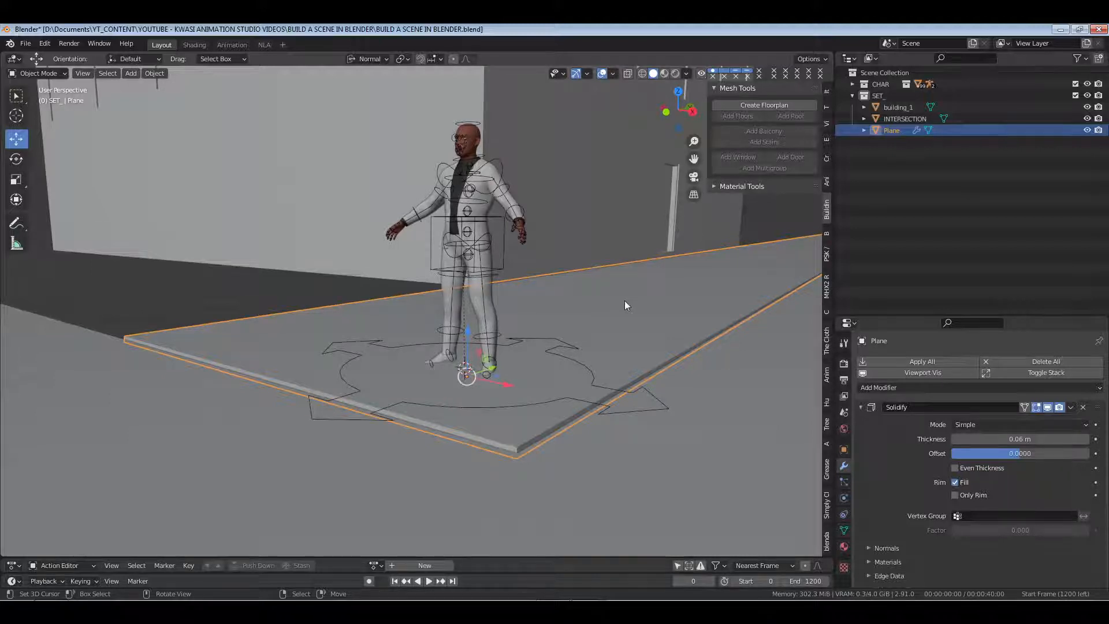
Switch the strip's mesh to face selection with everything selected and return to Object Mode
key(Tab)
key(3)
key(a)
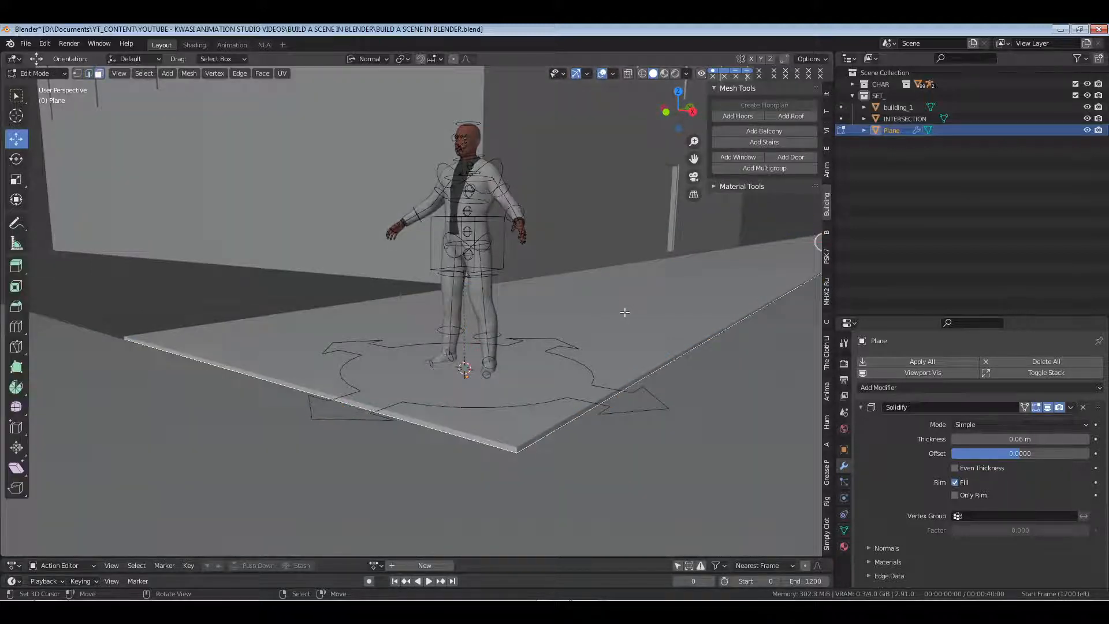
key(Tab)
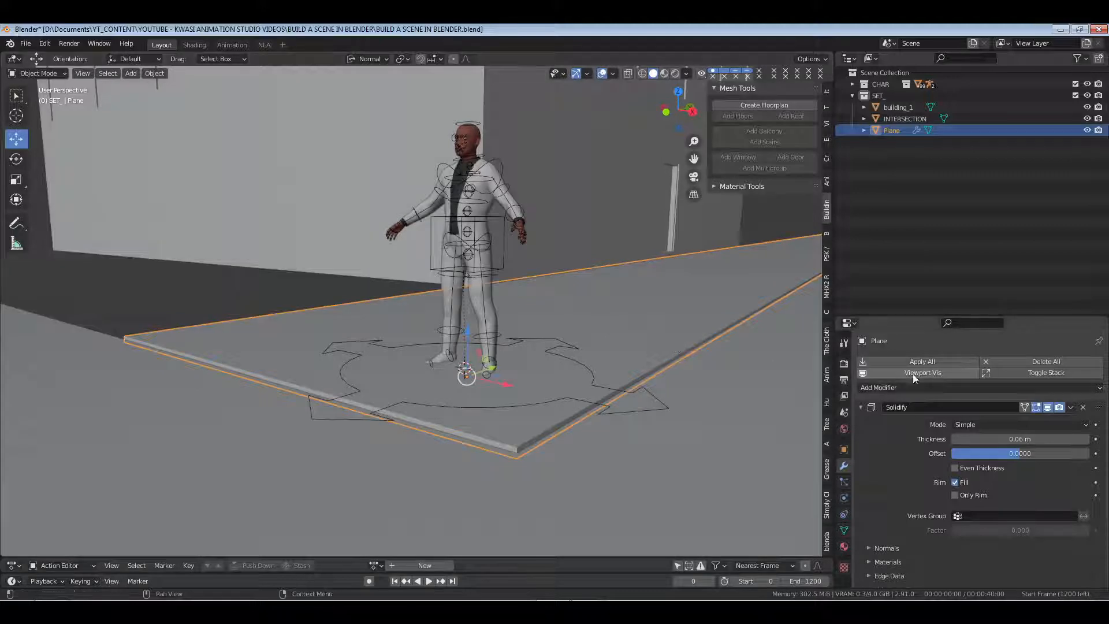
Apply the strip's Solidify modifier and its scale
click(912, 363)
key(ctrl+a)
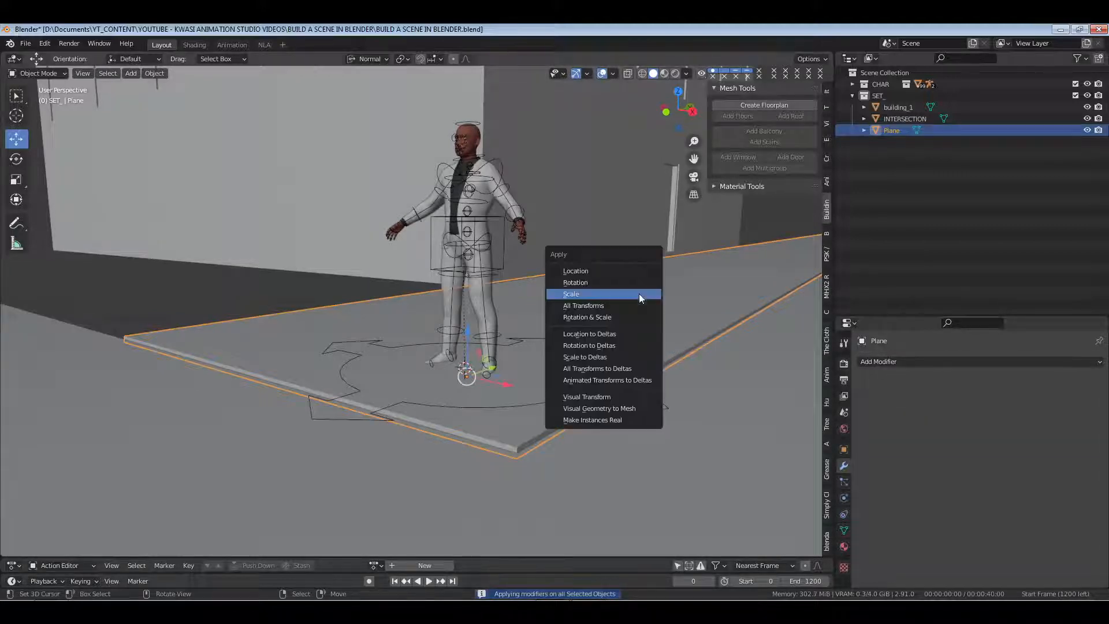
click(639, 294)
Inset the strip's top face by about 0.091 m to form a curb border
key(Tab)
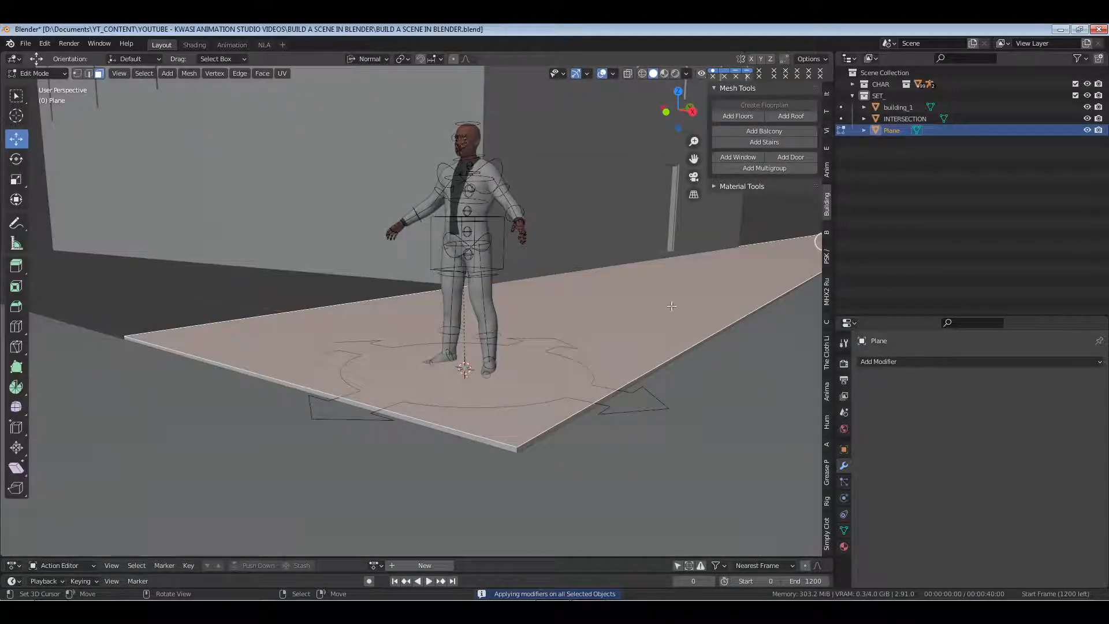
key(i)
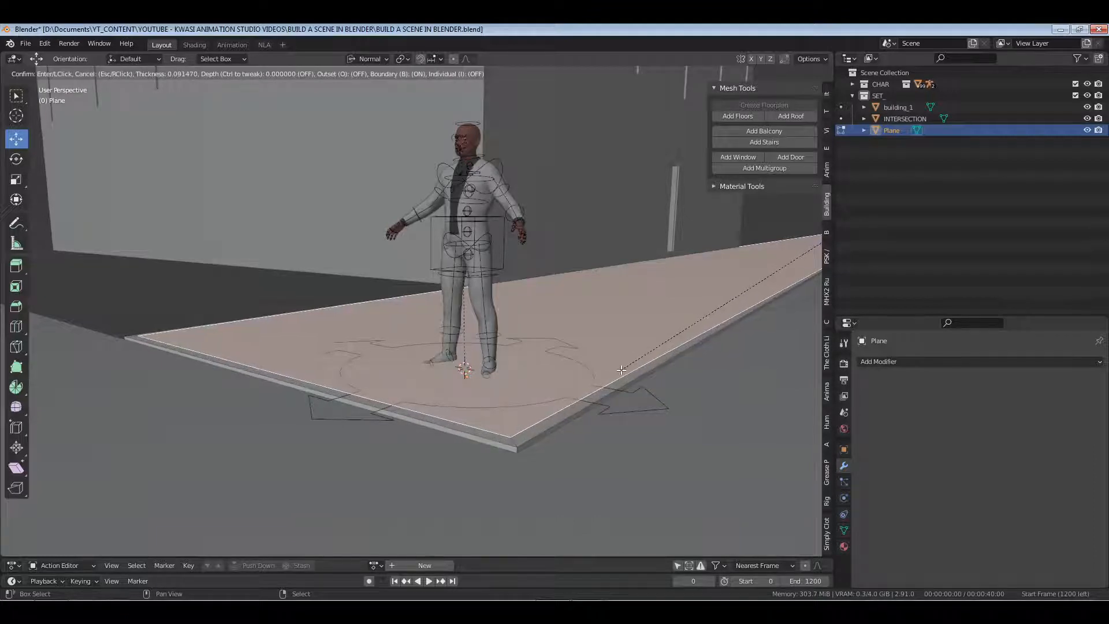
click(621, 370)
middle_drag(275, 365, 419, 358)
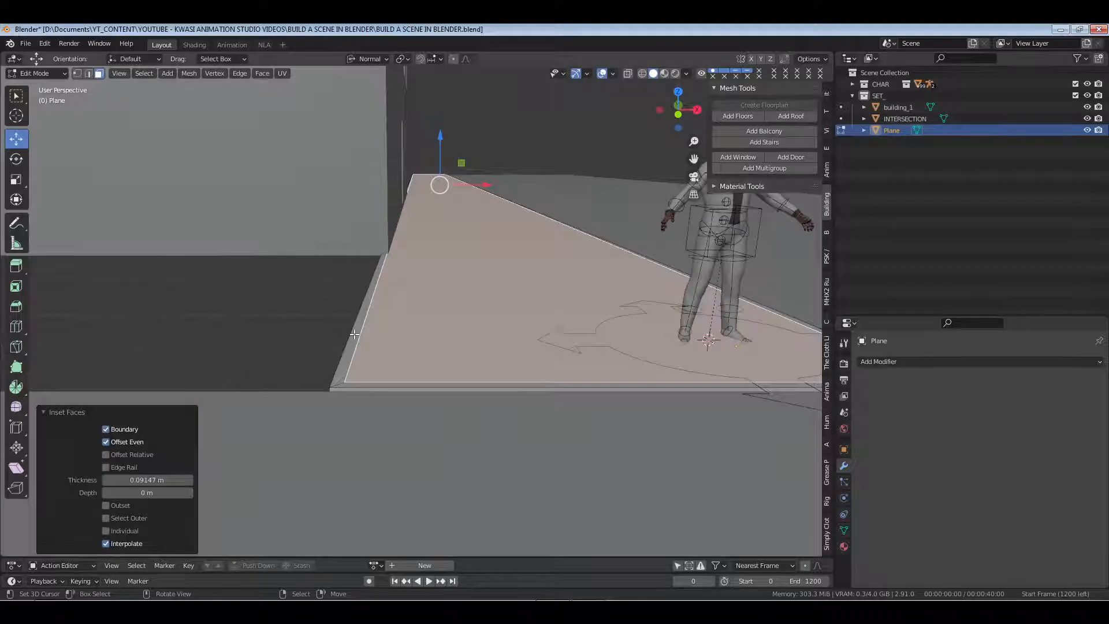
Try to extrude the strip's inner top face downward by about 0.06 m inside the curb border
click(345, 382)
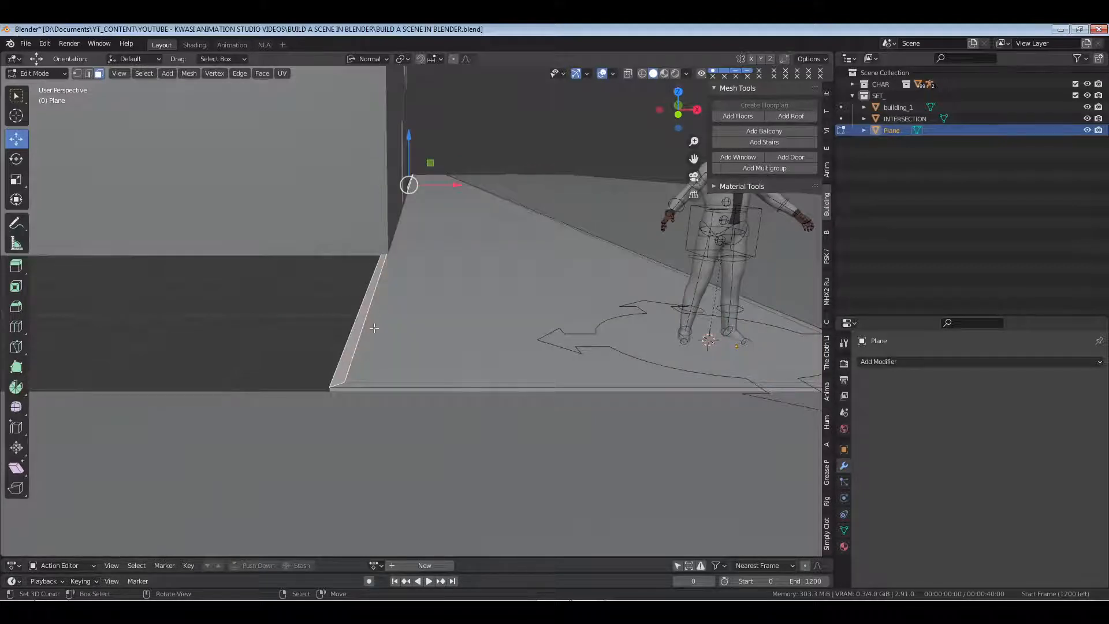
click(519, 325)
middle_drag(519, 324, 553, 323)
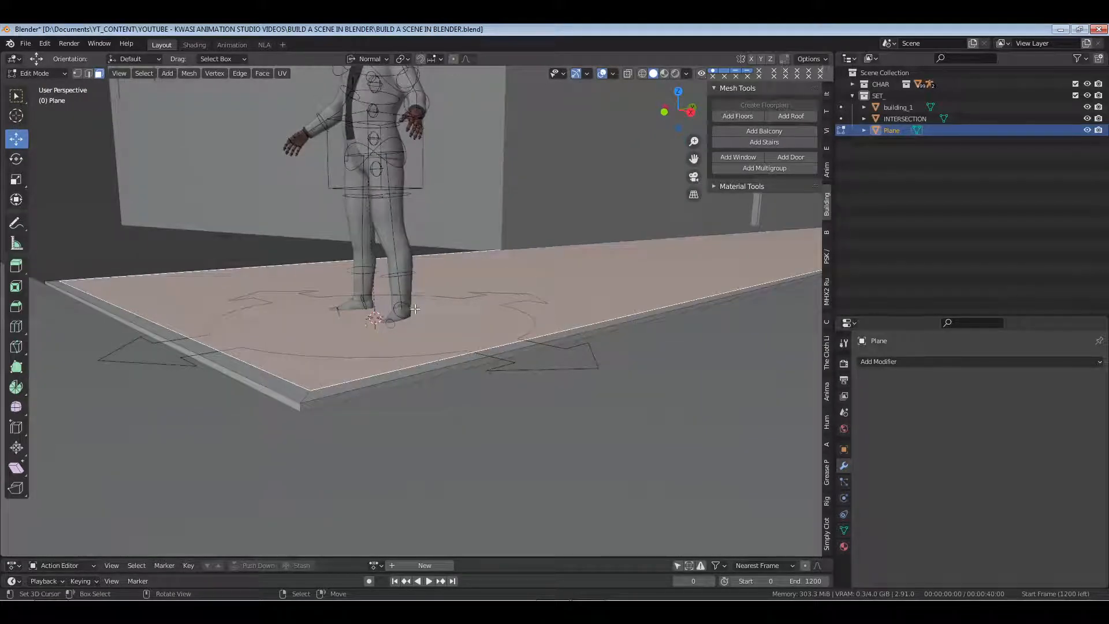
key(e)
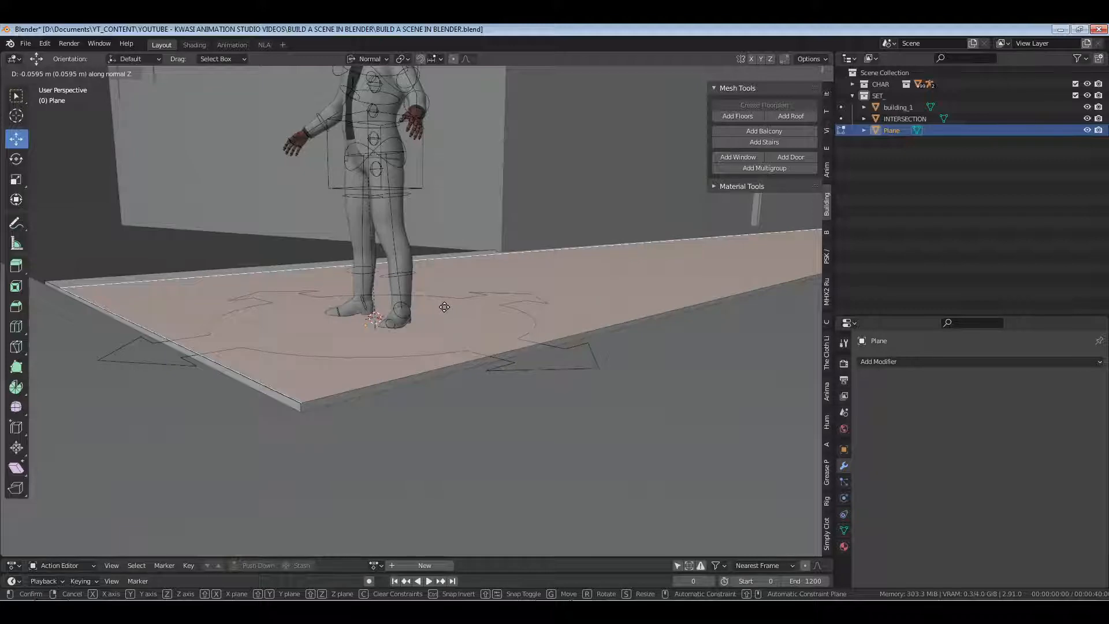
click(444, 307)
key(alt+a)
middle_drag(444, 307, 595, 300)
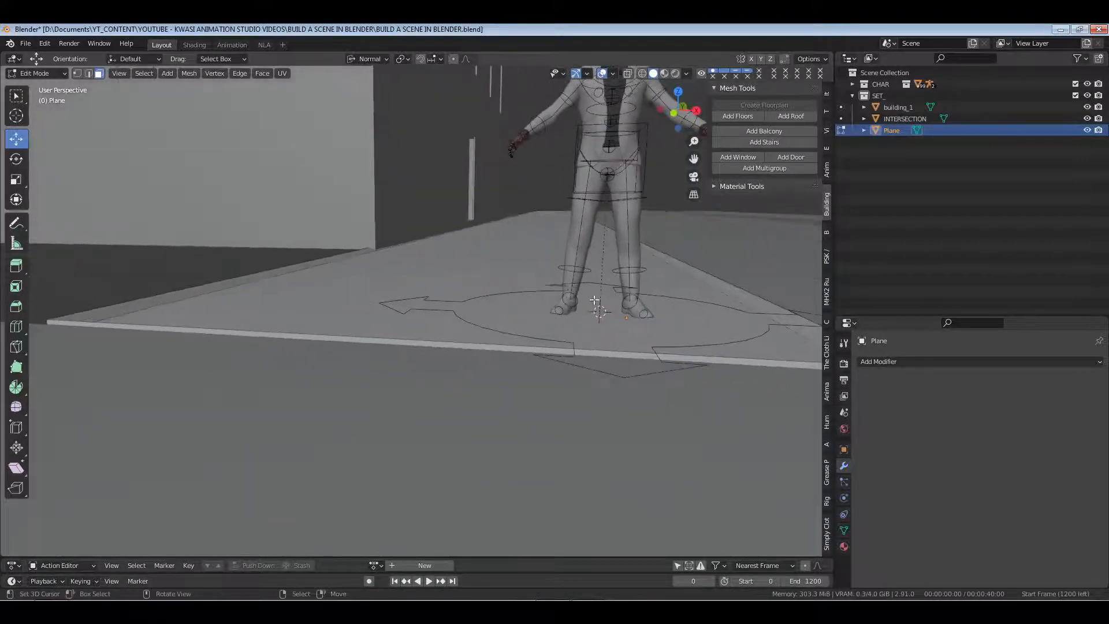
shift+middle_drag(664, 292, 526, 277)
Extrude the strip's inner top face in place, lower it slightly along its normal, and return to Object Mode
right_click(564, 284)
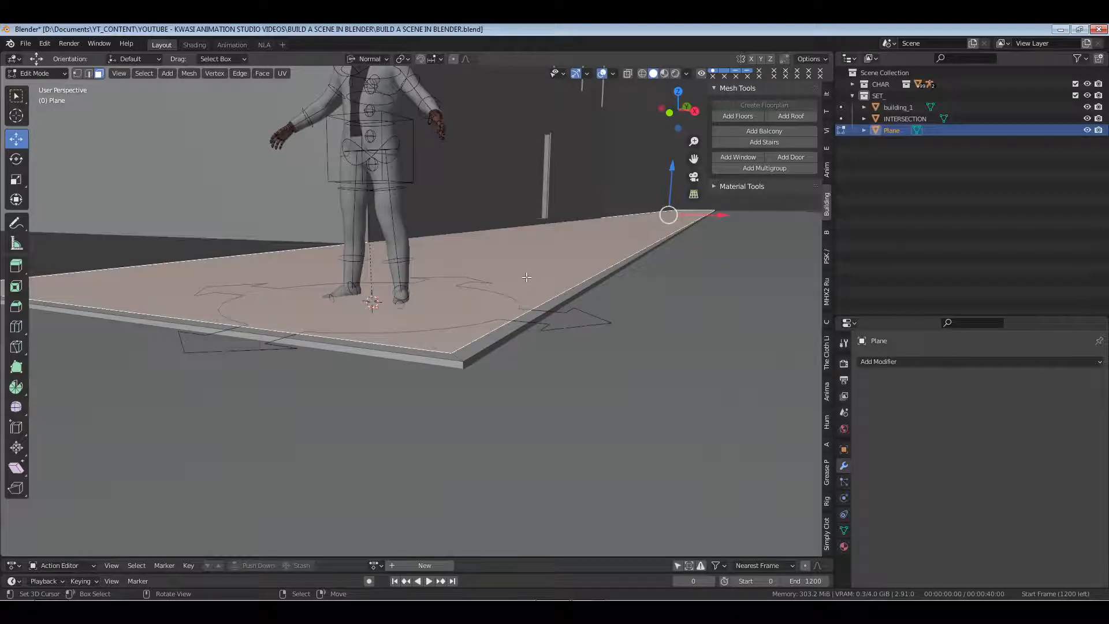
key(e)
click(526, 277)
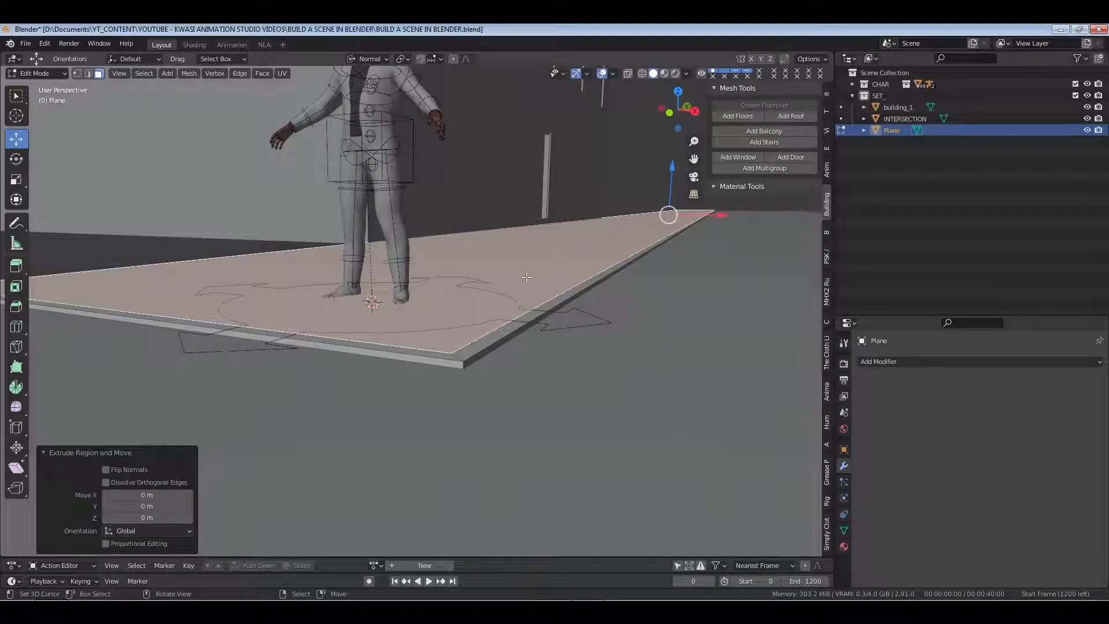
key(e)
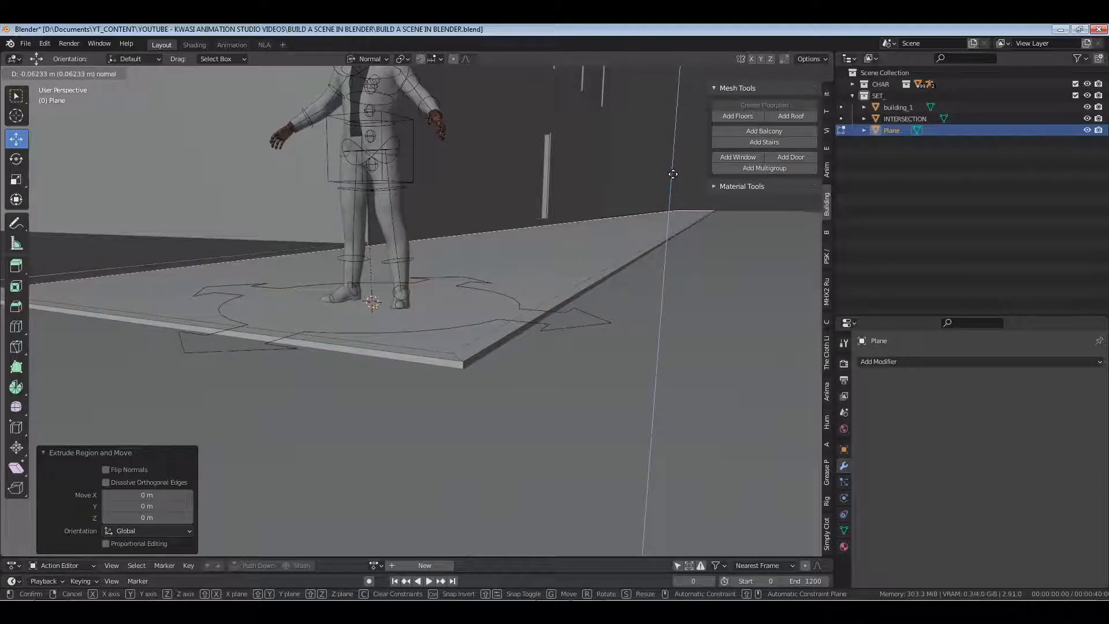
drag(673, 174, 672, 171)
key(alt+a)
key(Tab)
Apply the strip's scale and add a Bevel modifier to it
scroll(474, 264, down, 5)
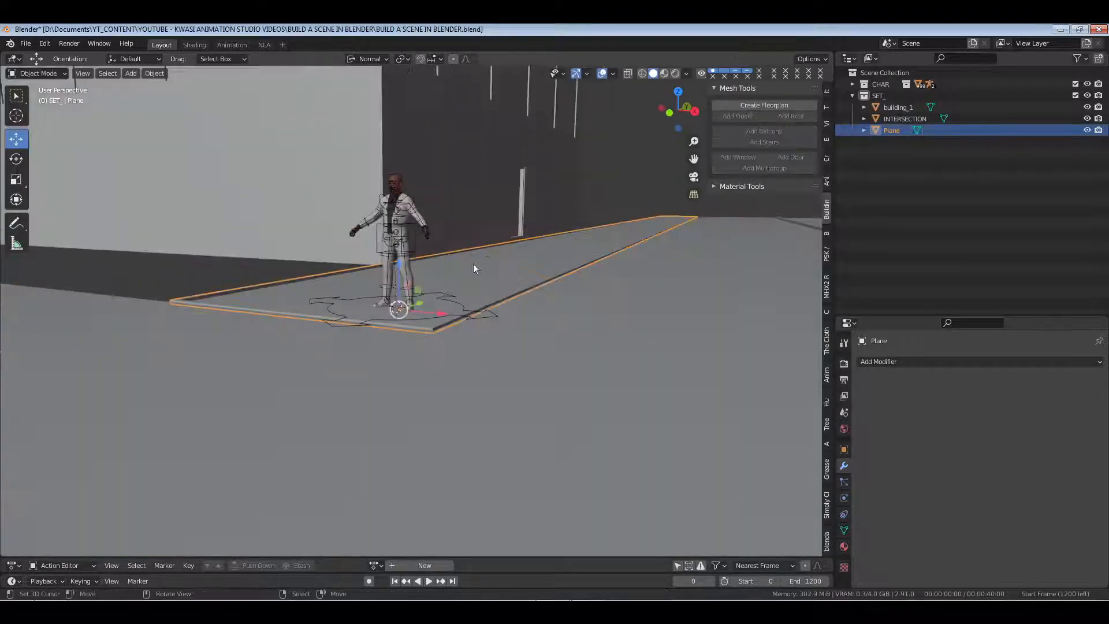
mouse_move(472, 265)
middle_down()
mouse_move(535, 264)
mouse_move(462, 273)
middle_up()
scroll(491, 276, up, 4)
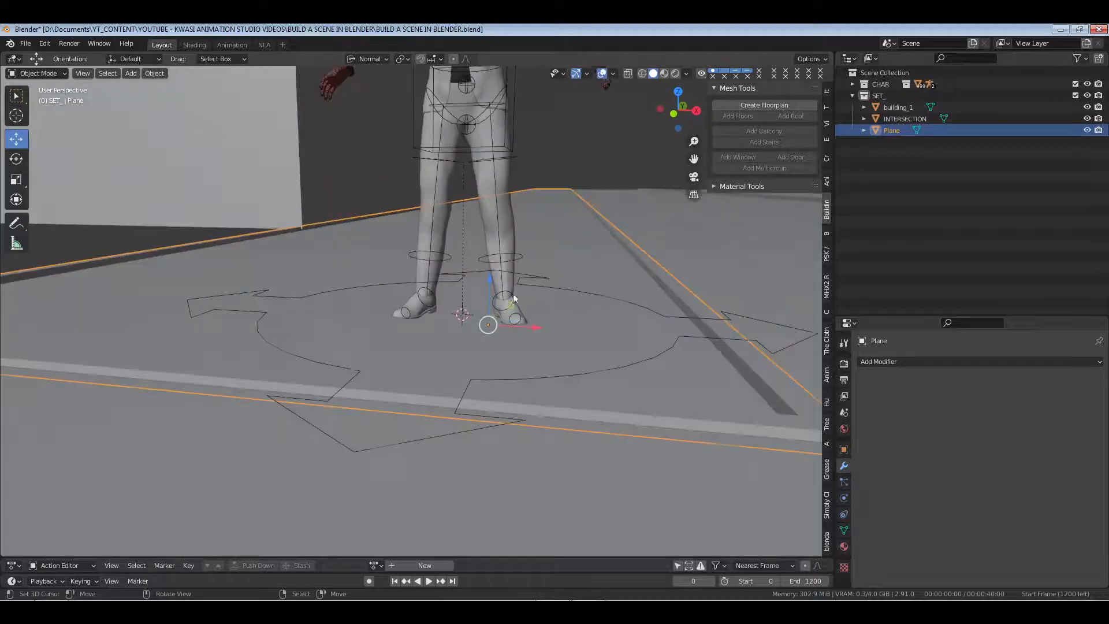
shift+middle_drag(512, 295, 477, 285)
key(ctrl+a)
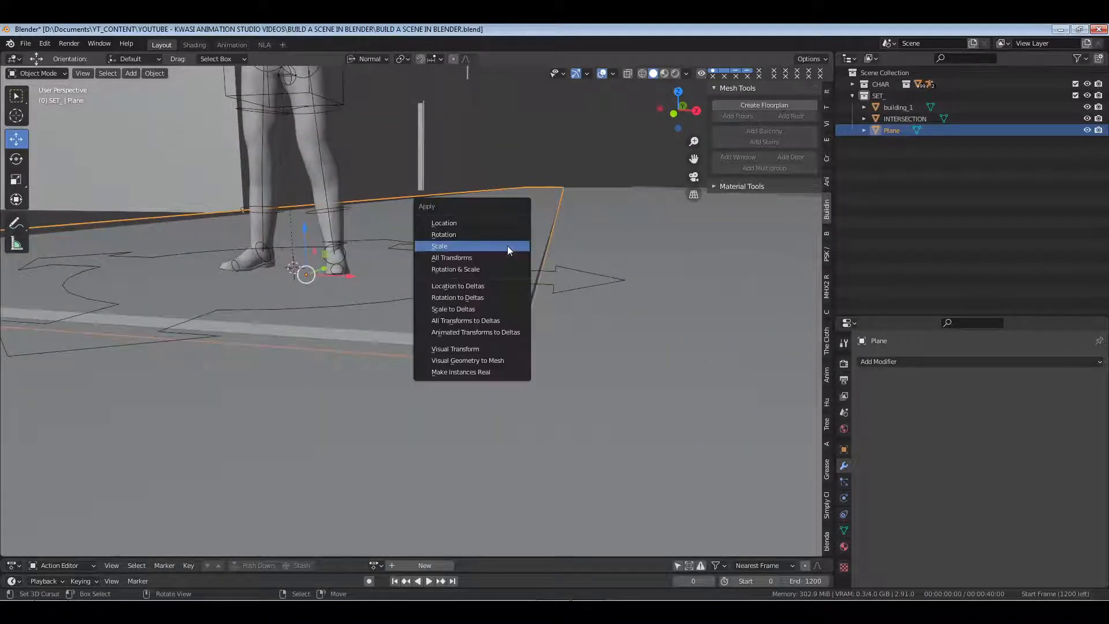
click(507, 244)
click(892, 361)
click(873, 146)
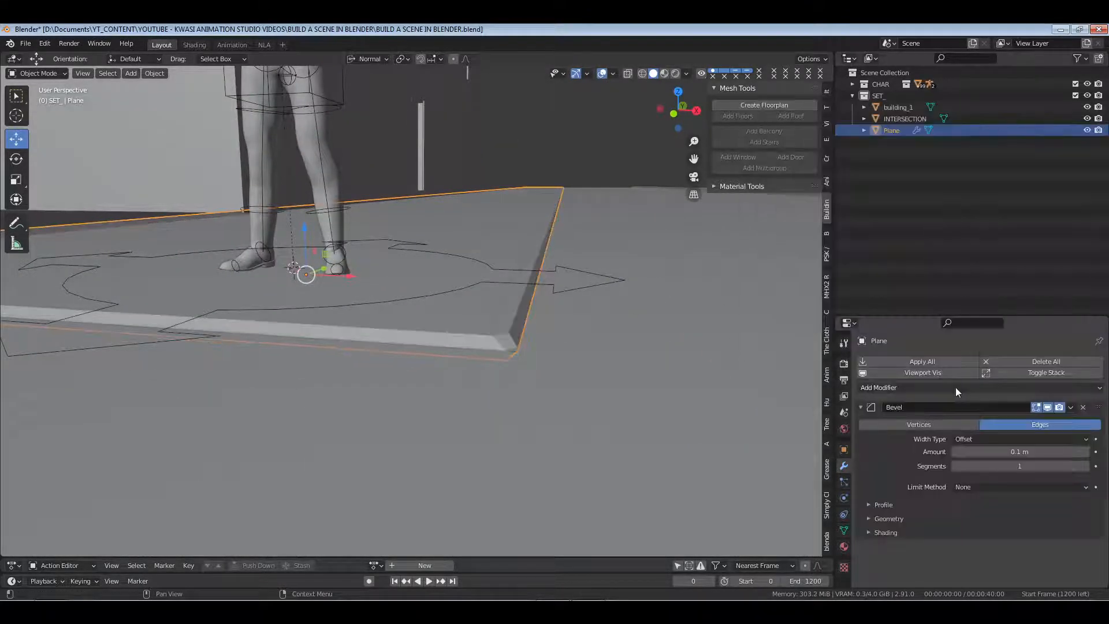
Set the strip's bevel to 3 segments and apply the modifier
click(1085, 466)
click(1085, 466)
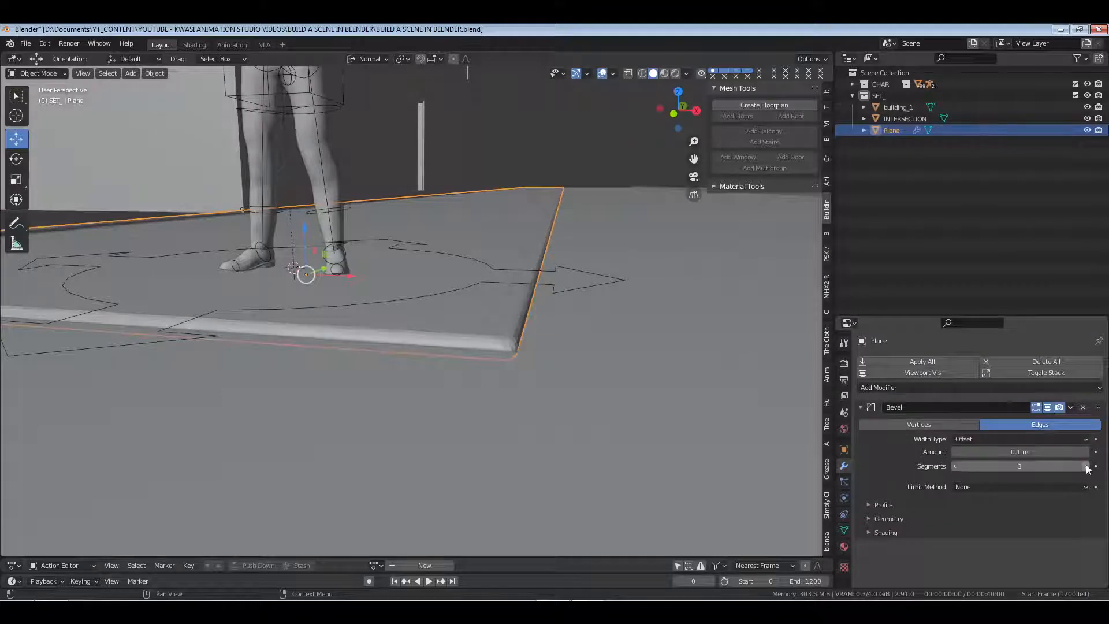
click(920, 361)
Enable Auto Smooth at 30° in the strip's normals and shade the strip smooth
right_click(532, 297)
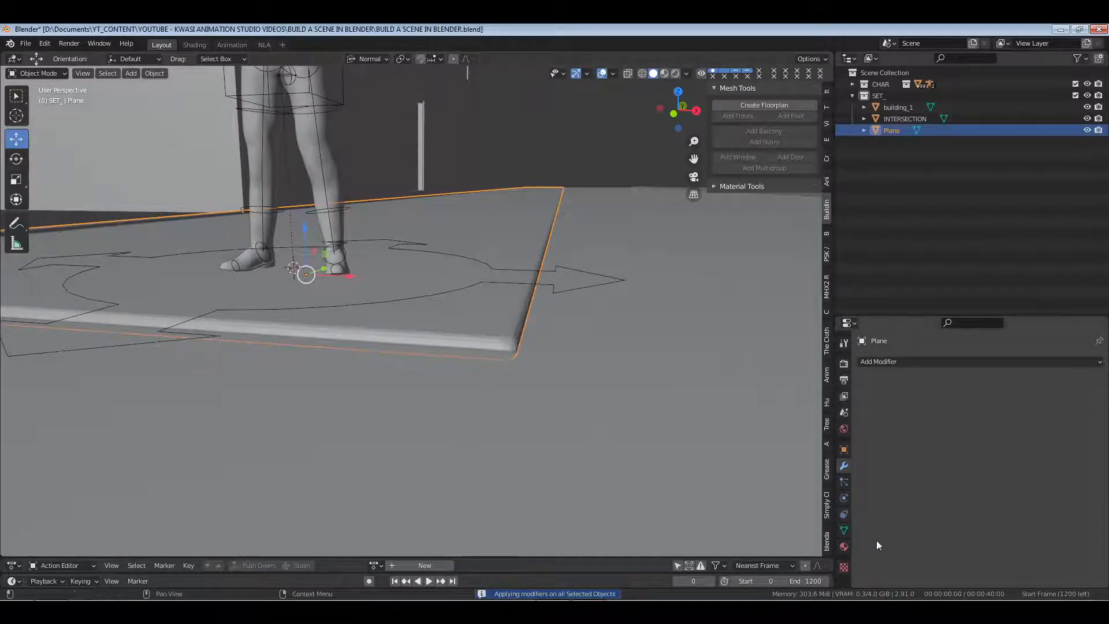
click(844, 532)
key(a)
key(a)
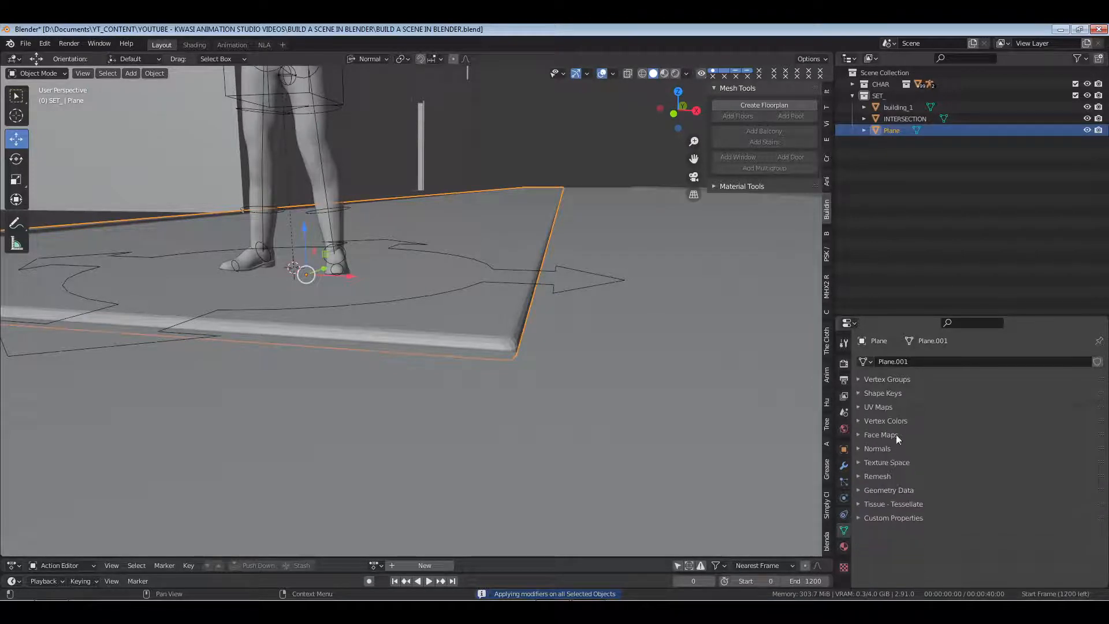
click(884, 449)
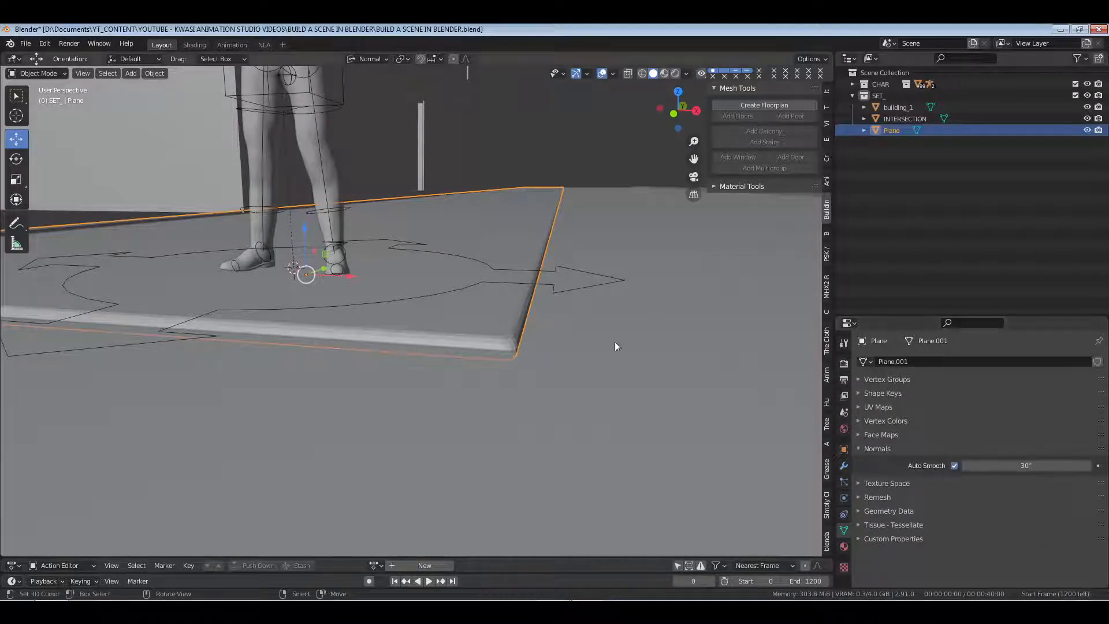
right_click(562, 285)
click(563, 288)
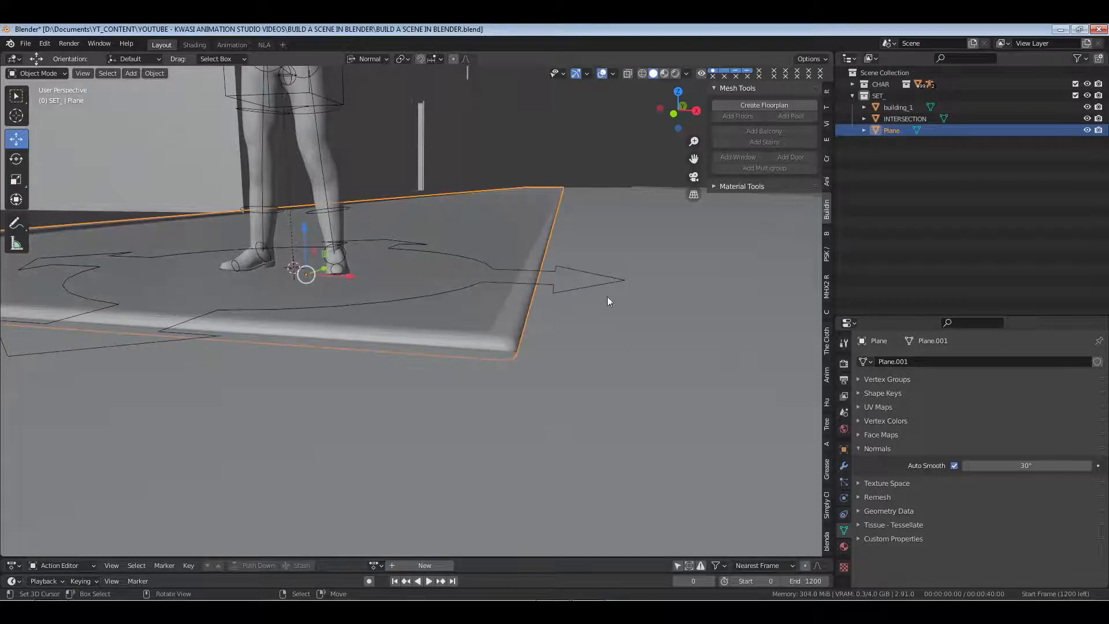
mouse_move(607, 296)
middle_down()
mouse_move(407, 296)
mouse_move(485, 326)
mouse_move(438, 325)
middle_up()
key(alt+a)
Try deleting the curb faces along the strip's building-side edge, selecting the top curb face and growing the selection
scroll(399, 300, down, 7)
middle_drag(383, 293, 494, 302)
scroll(405, 301, up, 2)
right_click(411, 297)
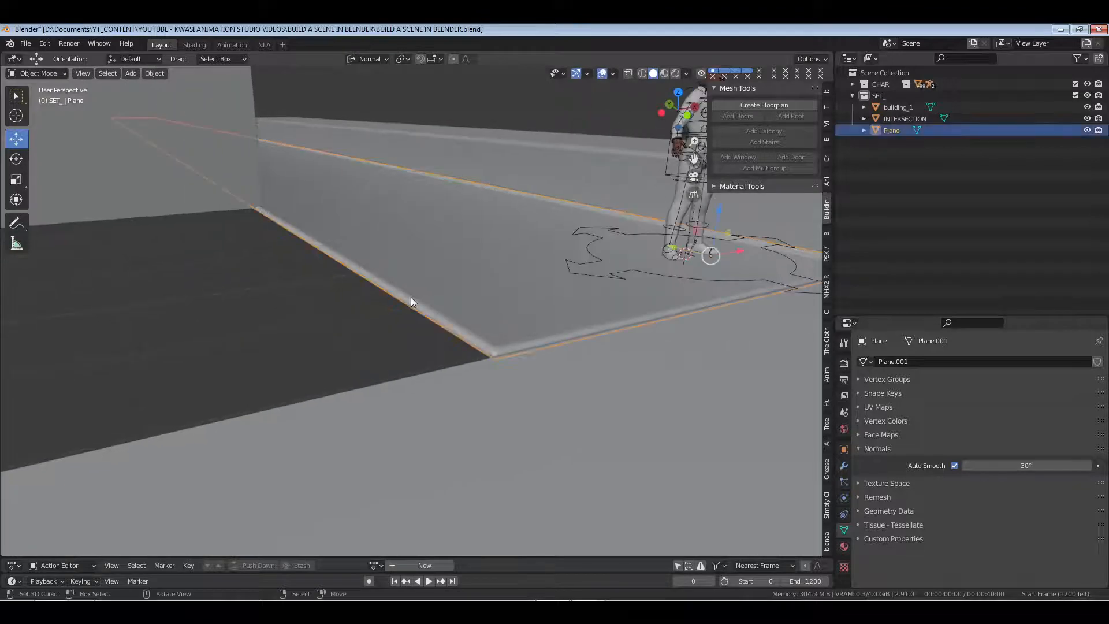
middle_drag(411, 297, 362, 299)
key(Tab)
right_click(311, 298)
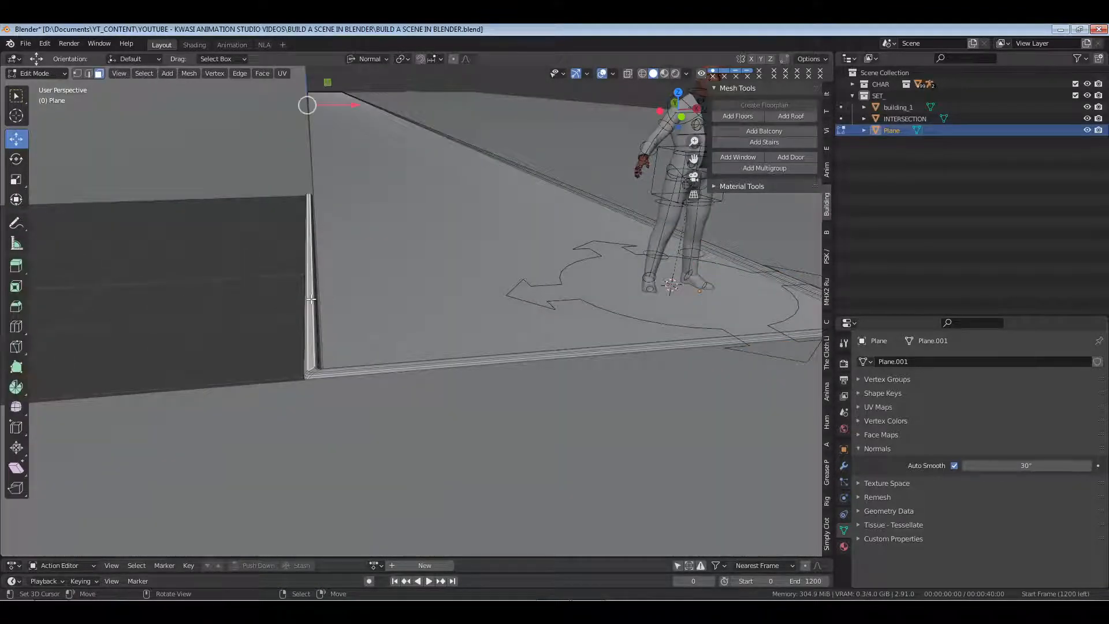
scroll(311, 299, up, 3)
key(ctrl+KP_Subtract)
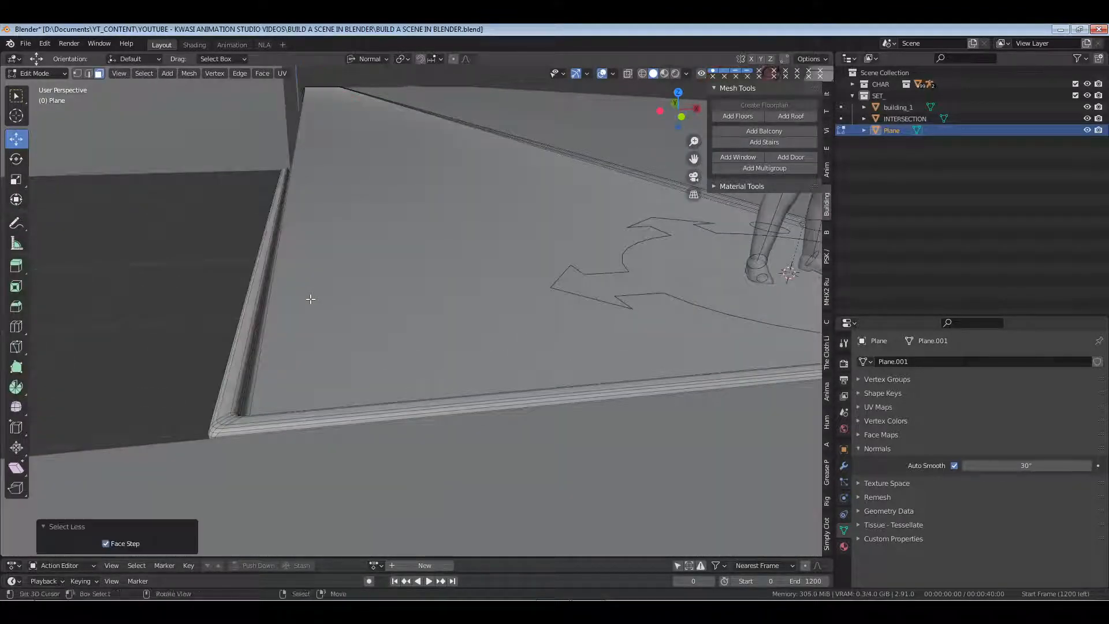
right_click(244, 314)
right_click(247, 316)
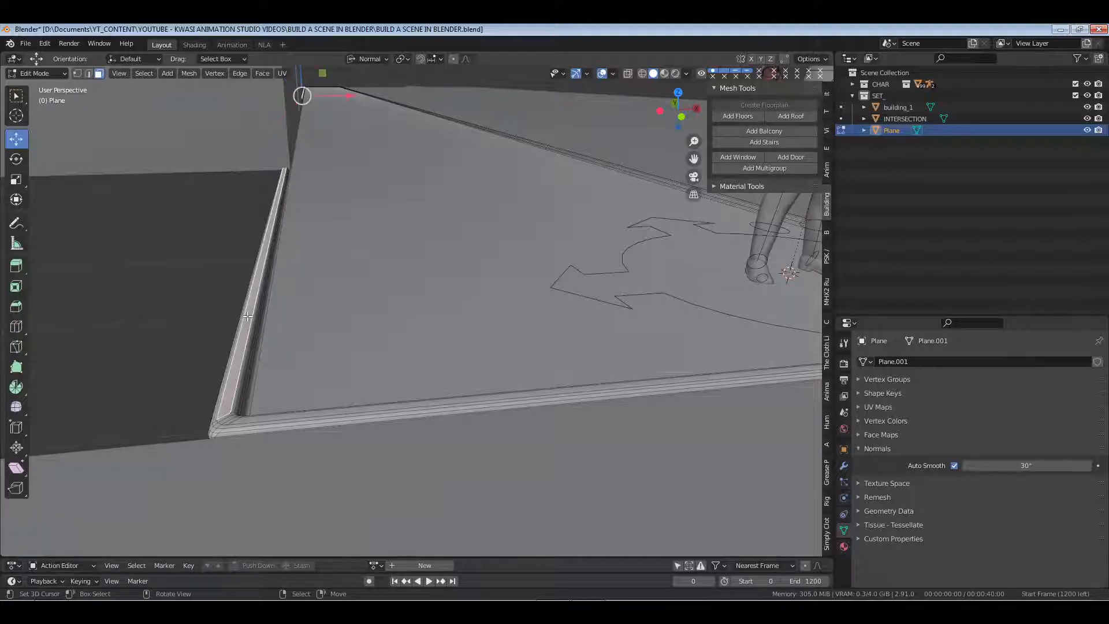
key(ctrl+KP_Add)
key(ctrl+KP_Add)
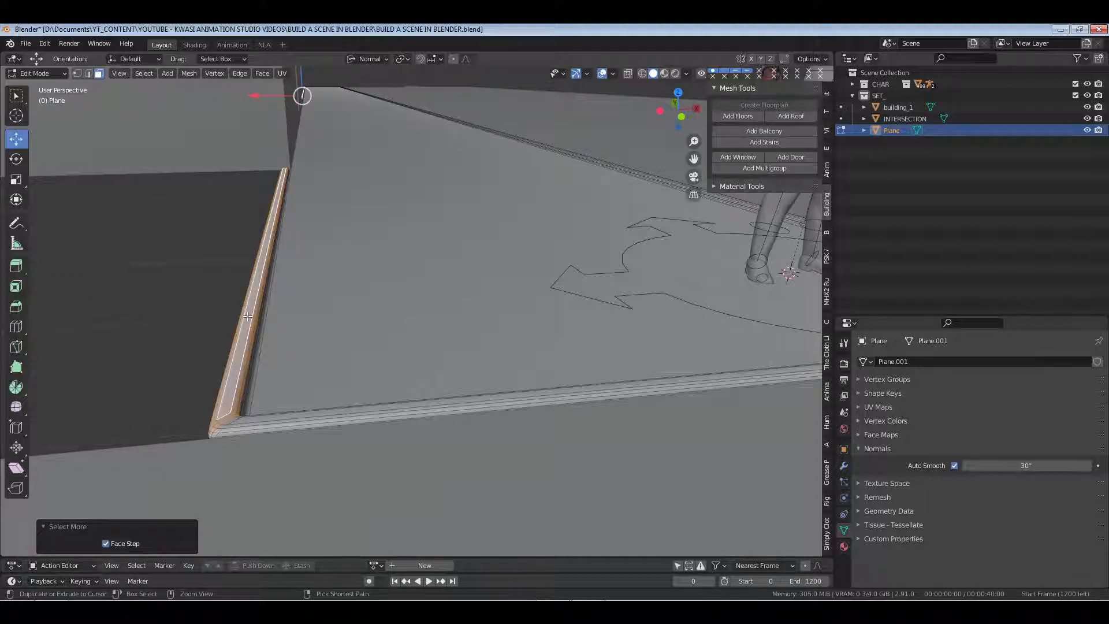
key(x)
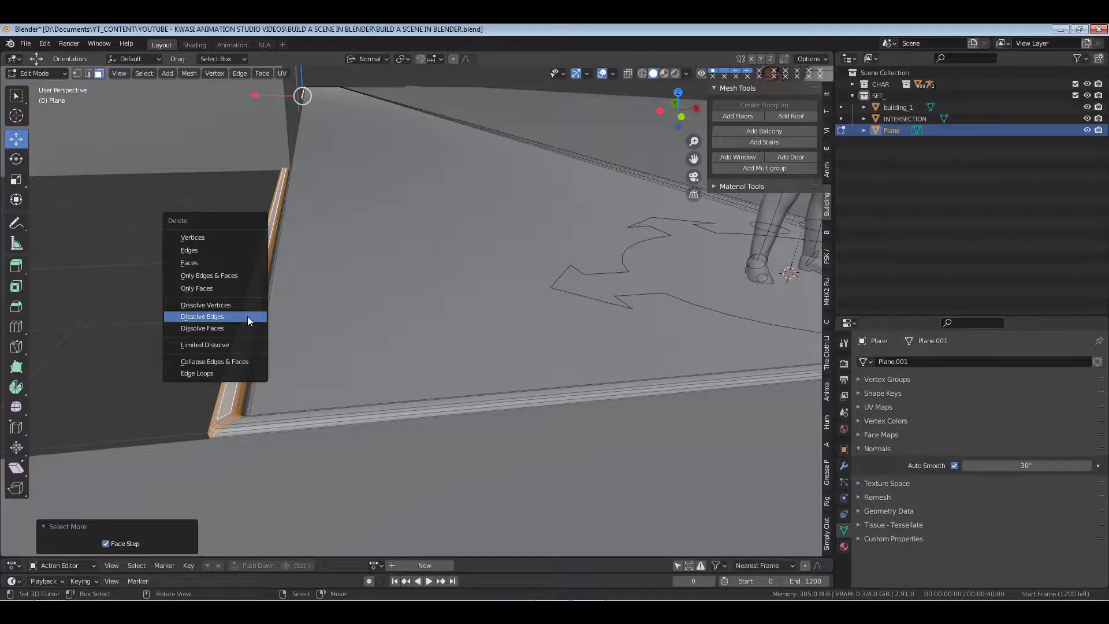
click(239, 267)
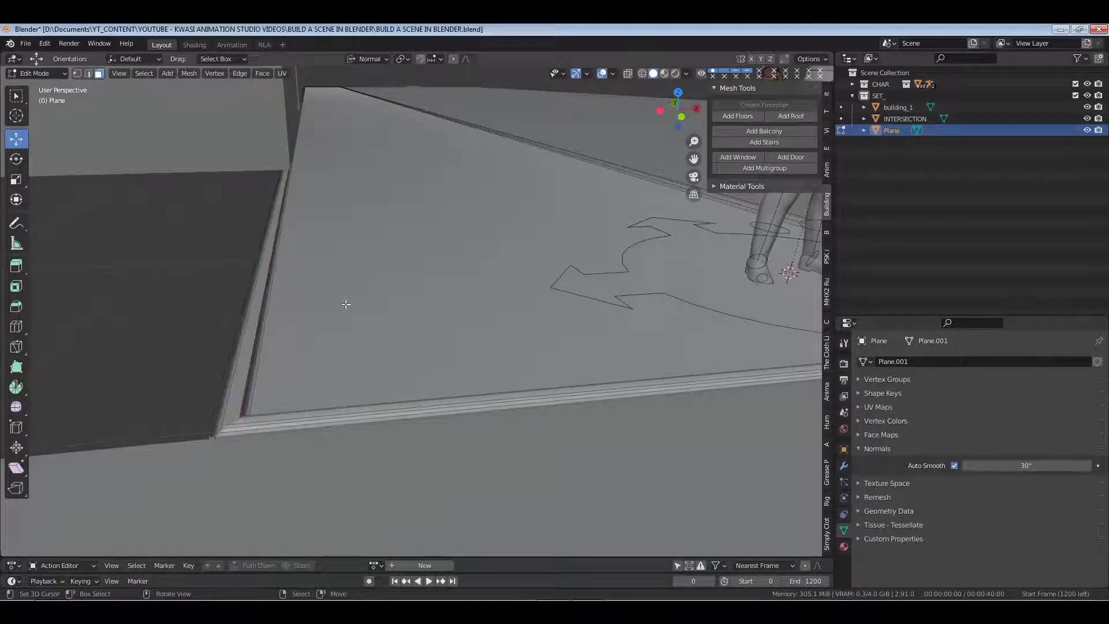
Undo the deletion of the building-side curb faces and return to Object Mode
middle_drag(344, 302, 288, 290)
key(ctrl+z)
middle_drag(385, 198, 394, 224)
key(ctrl+z)
key(ctrl+z)
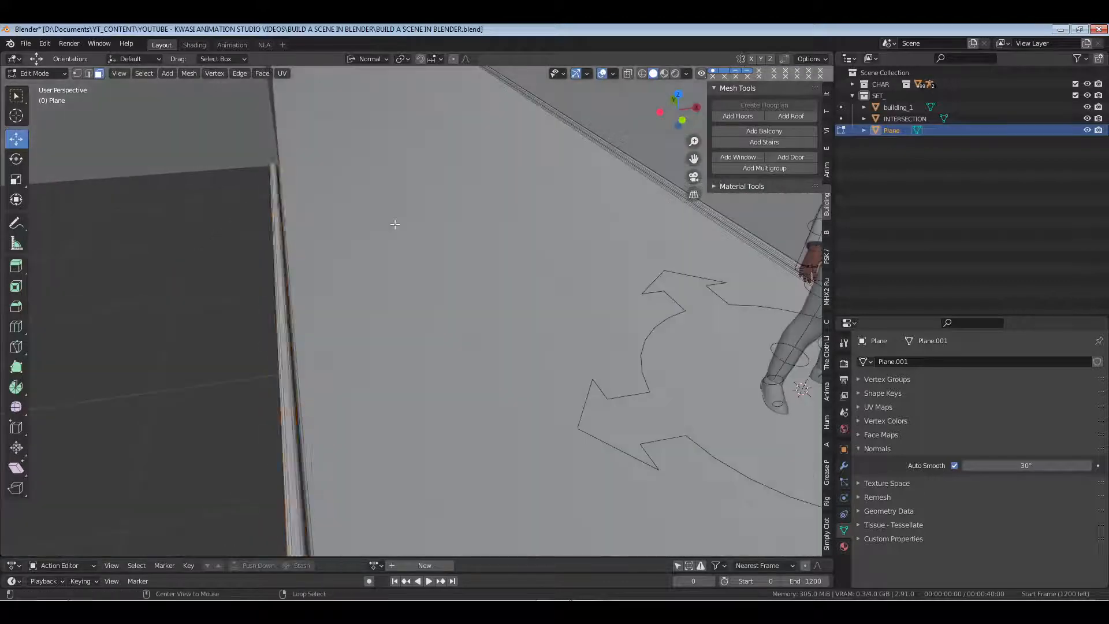
scroll(394, 225, down, 5)
middle_drag(497, 265, 444, 261)
key(Tab)
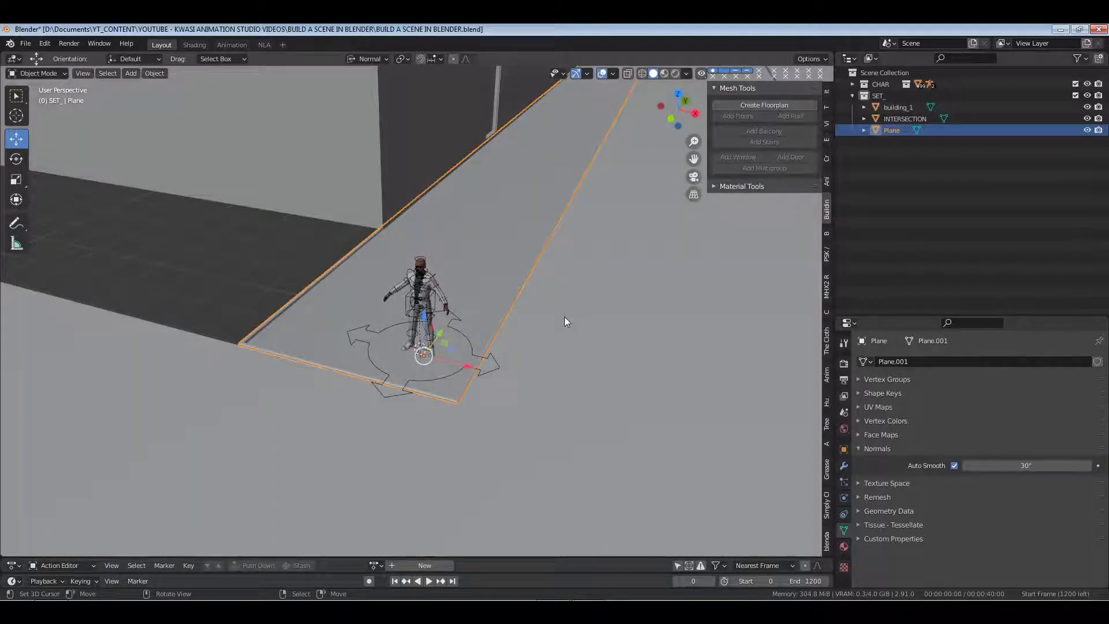
Make a linked duplicate of the strip in place and set its Z rotation to 90°
key(alt+d)
right_click(609, 318)
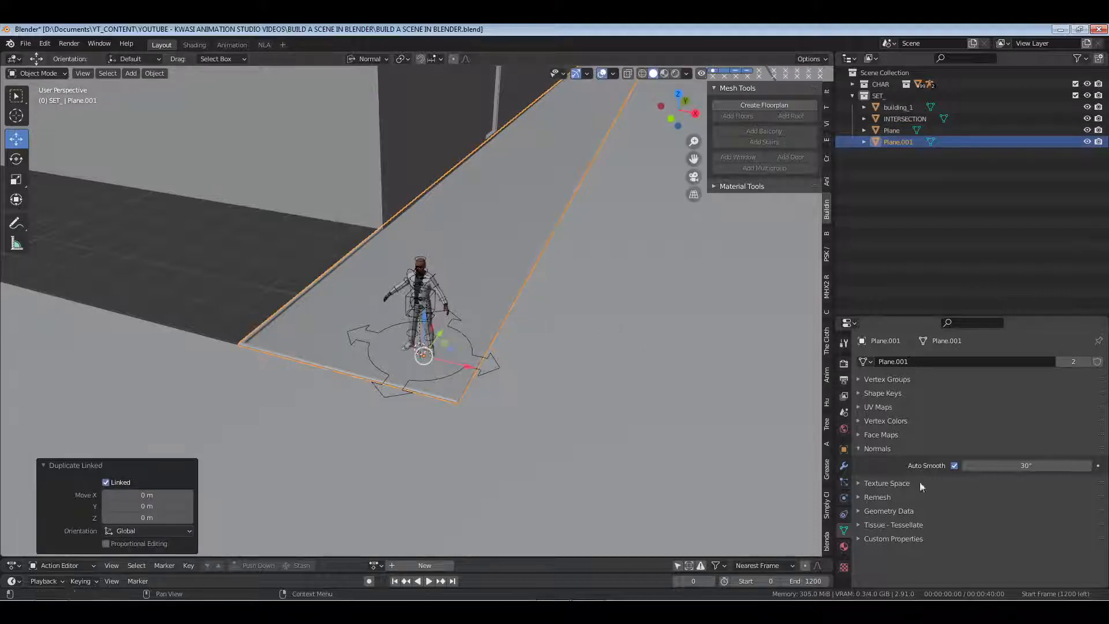
click(843, 449)
double_click(1014, 456)
text(0d)
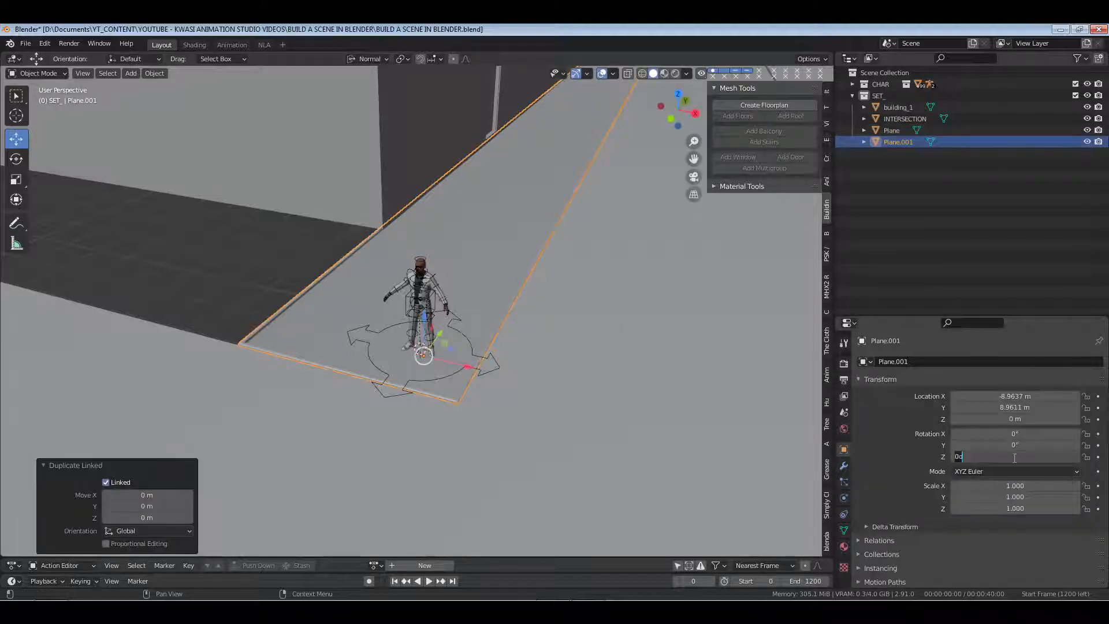
key(Return)
double_click(1014, 457)
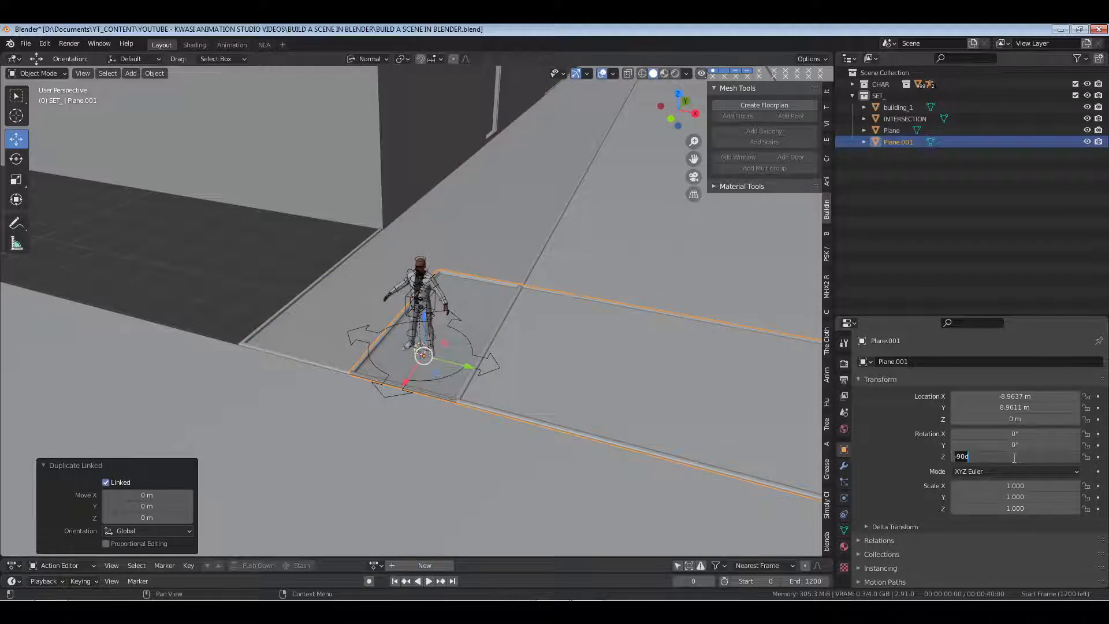
text(90)
key(Return)
Move the duplicated strip about 2.3 m along its local X axis to line up with the first strip's end
middle_drag(404, 448, 344, 388)
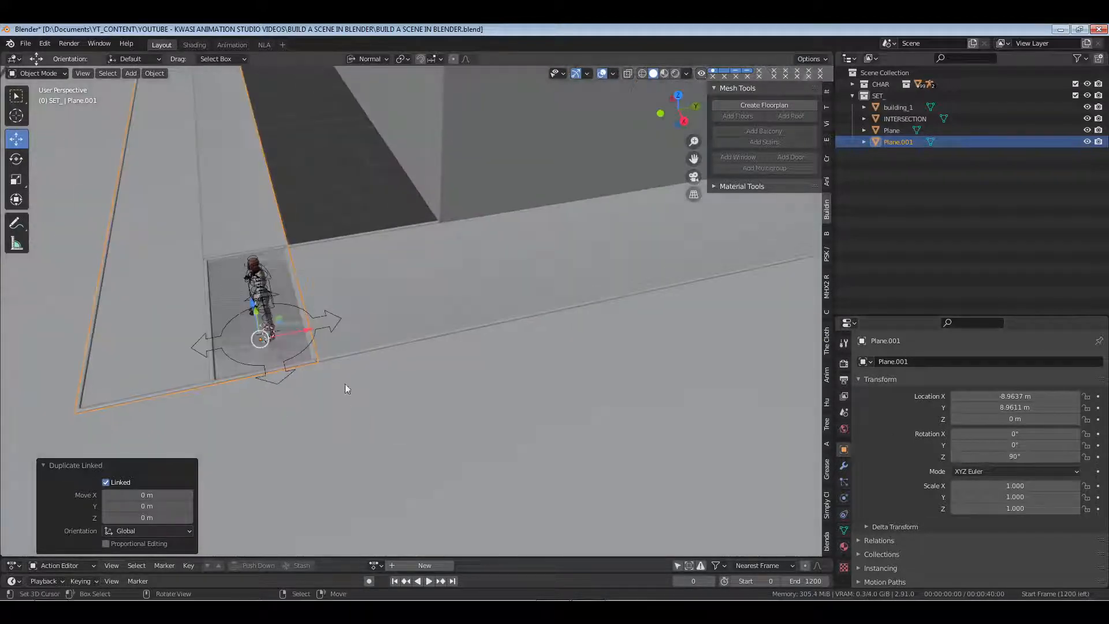
key(g)
key(x)
key(x)
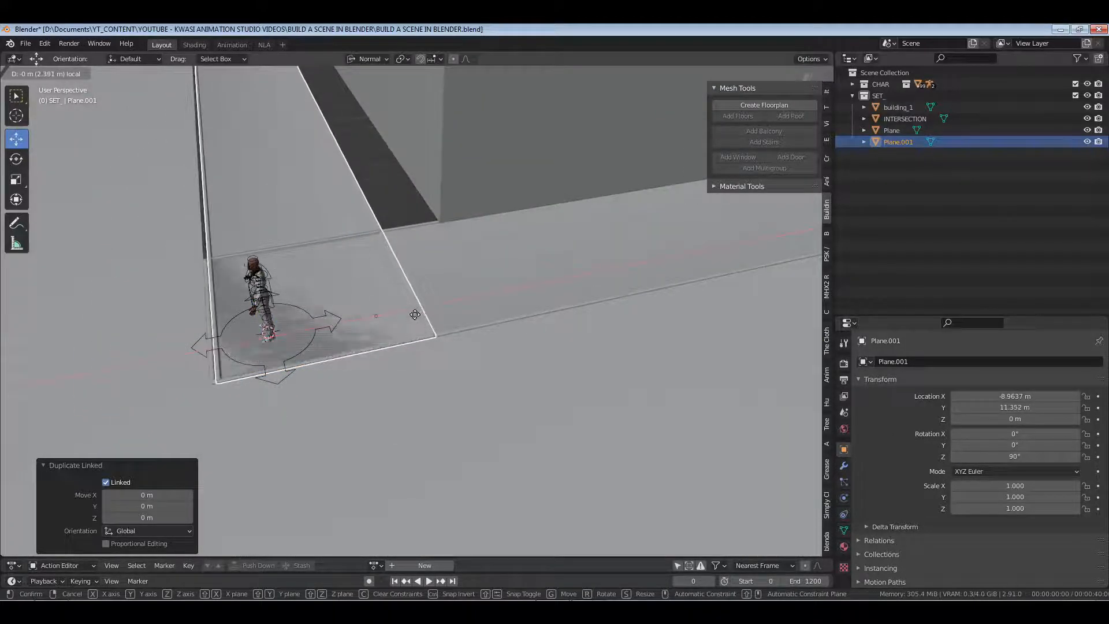
click(363, 315)
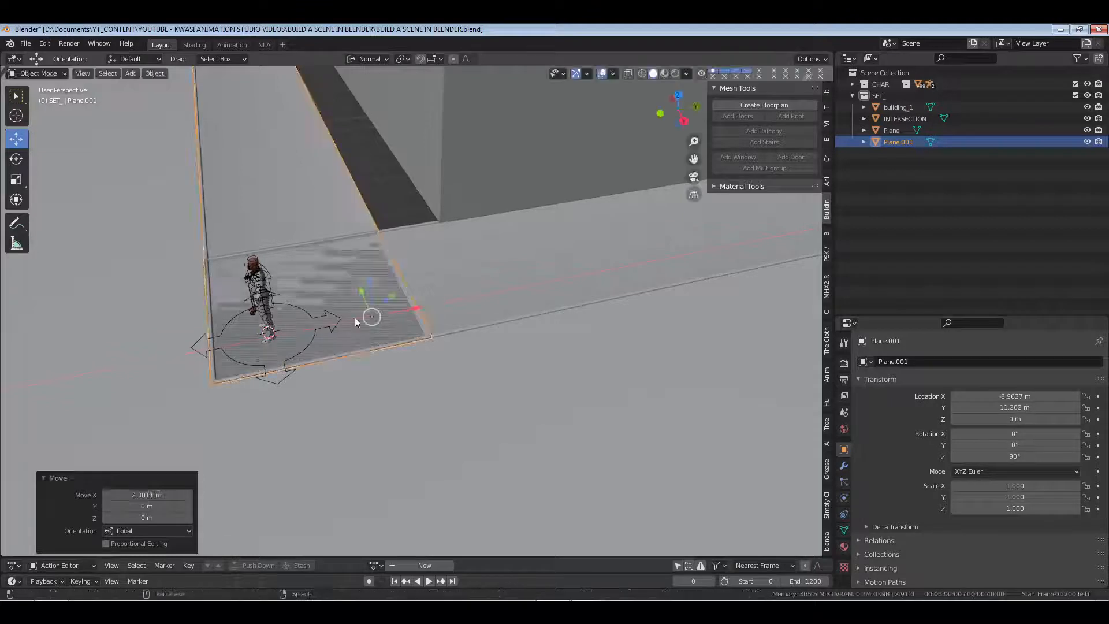
Slide the duplicated strip about 4.3 m along its local Y axis until its end meets the first strip's curb
middle_drag(354, 317, 498, 327)
key(g)
key(y)
key(y)
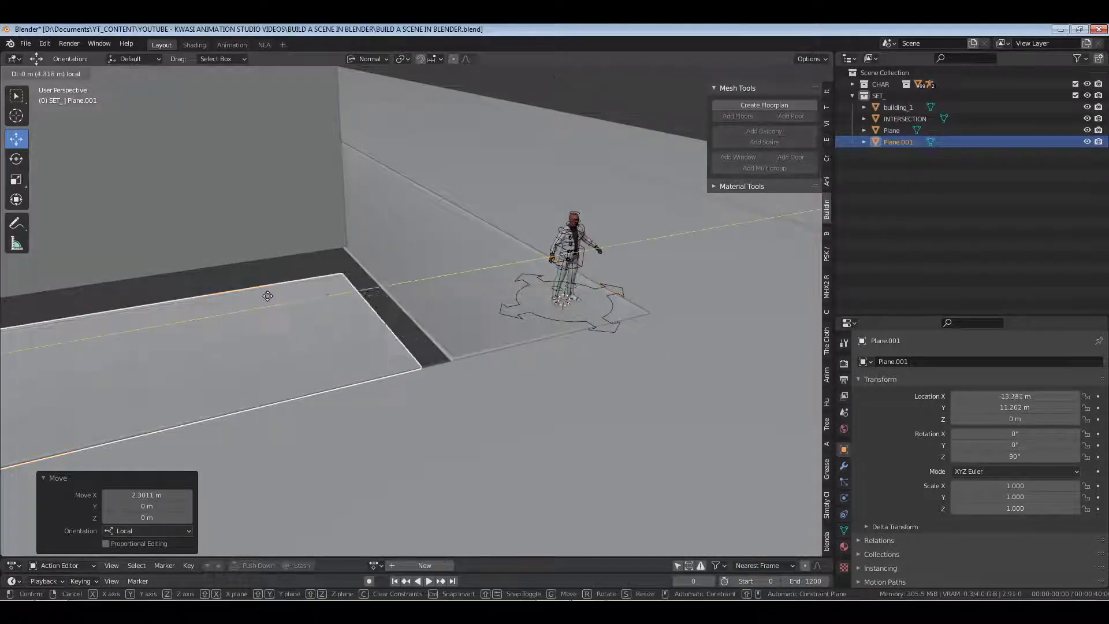
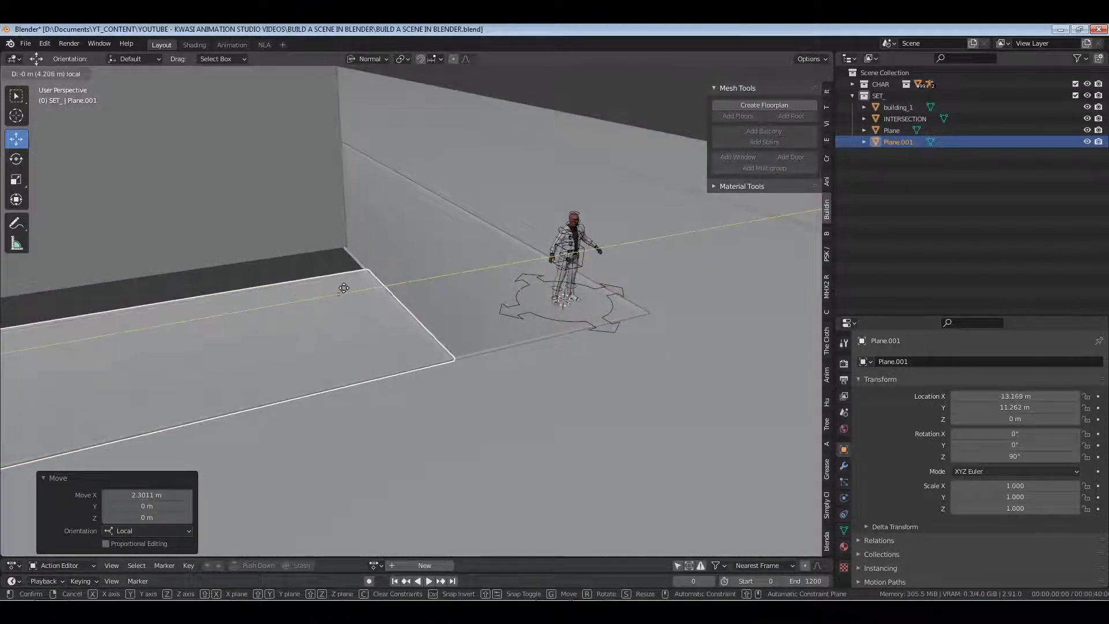
click(295, 296)
scroll(396, 350, up, 5)
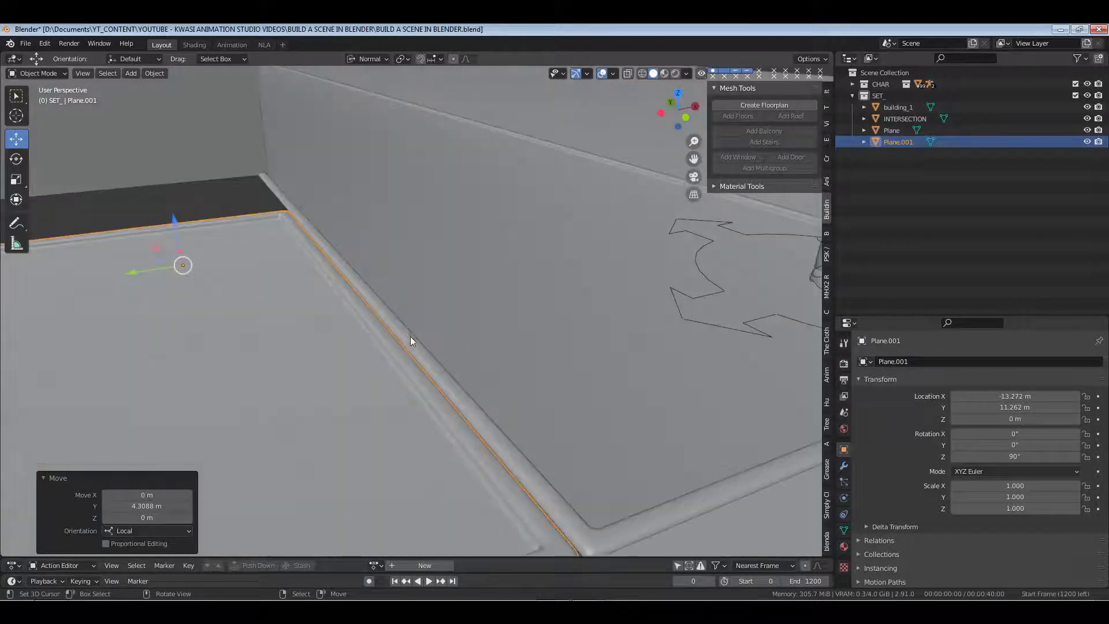
Switch to wireframe shading and try selecting the curb face loops of the linked strip duplicate in Edit Mode
key(Tab)
scroll(410, 339, down, 5)
mouse_move(411, 340)
middle_down()
mouse_move(521, 314)
mouse_move(455, 316)
mouse_move(544, 314)
middle_up()
scroll(522, 314, up, 2)
key(z)
click(535, 300)
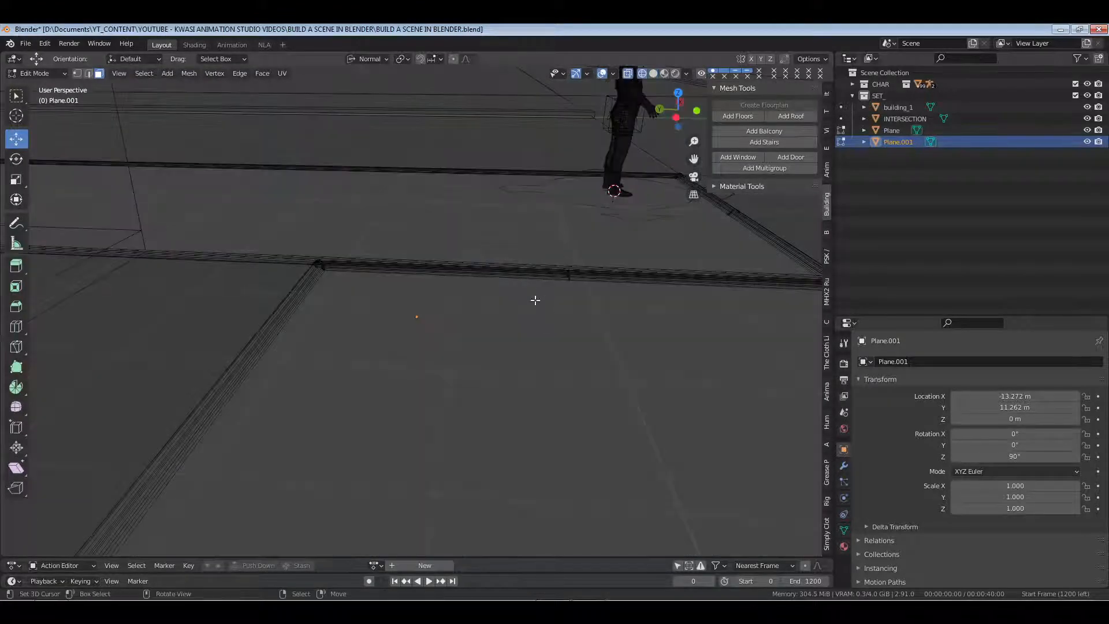
middle_drag(549, 275, 539, 279)
alt+click(539, 279)
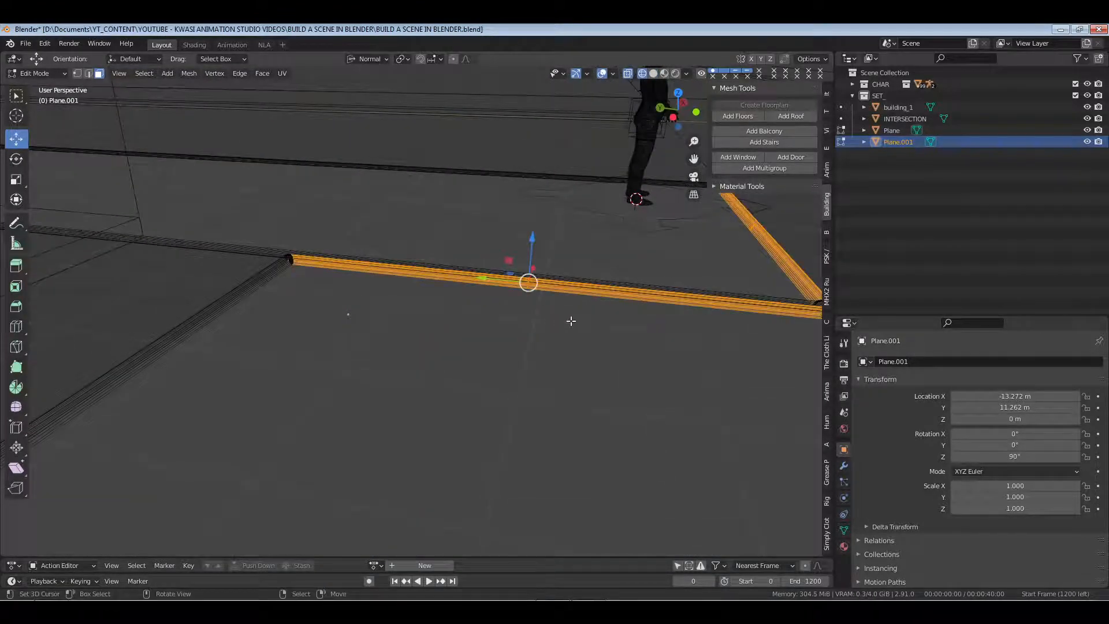
middle_drag(570, 320, 744, 249)
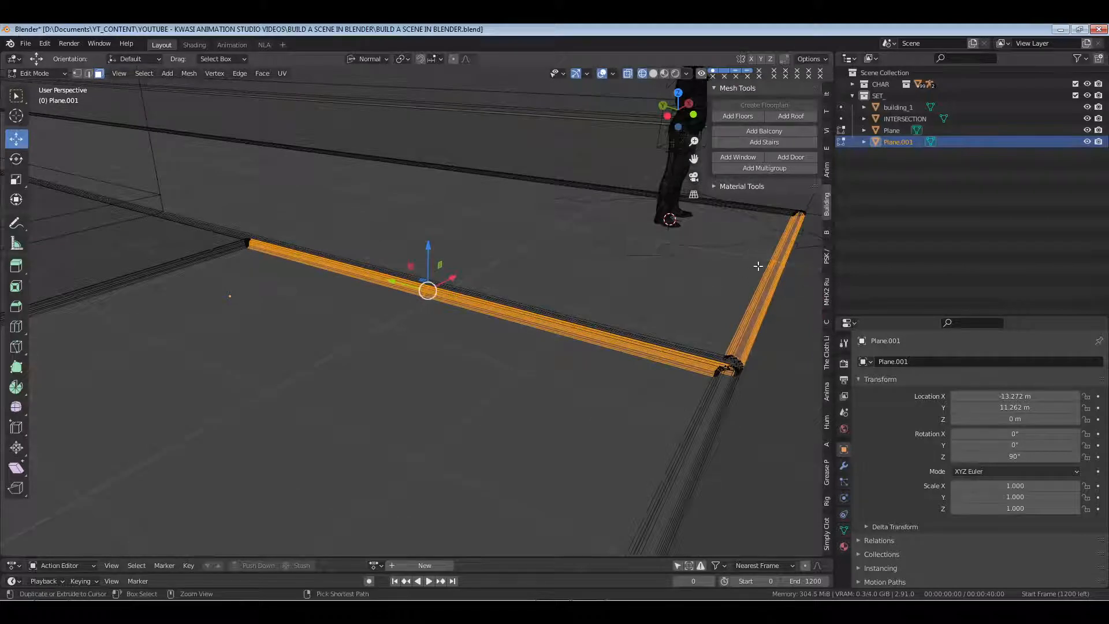
key(alt+a)
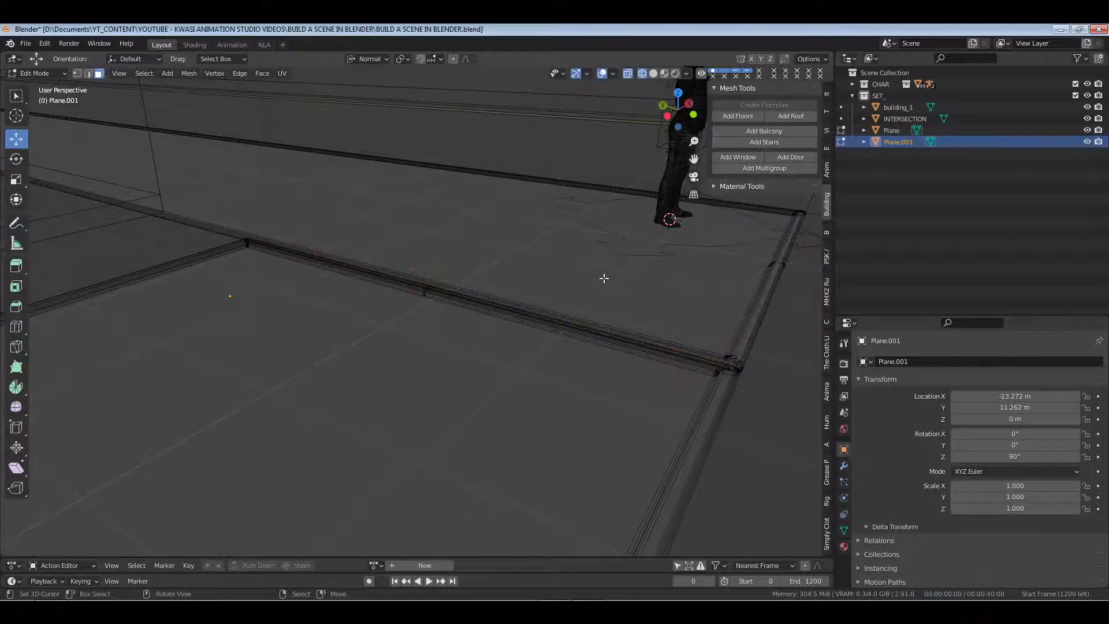
Return to Object Mode and delete the linked duplicate strip
scroll(601, 277, down, 5)
key(Tab)
middle_drag(531, 292, 425, 338)
key(x)
click(434, 340)
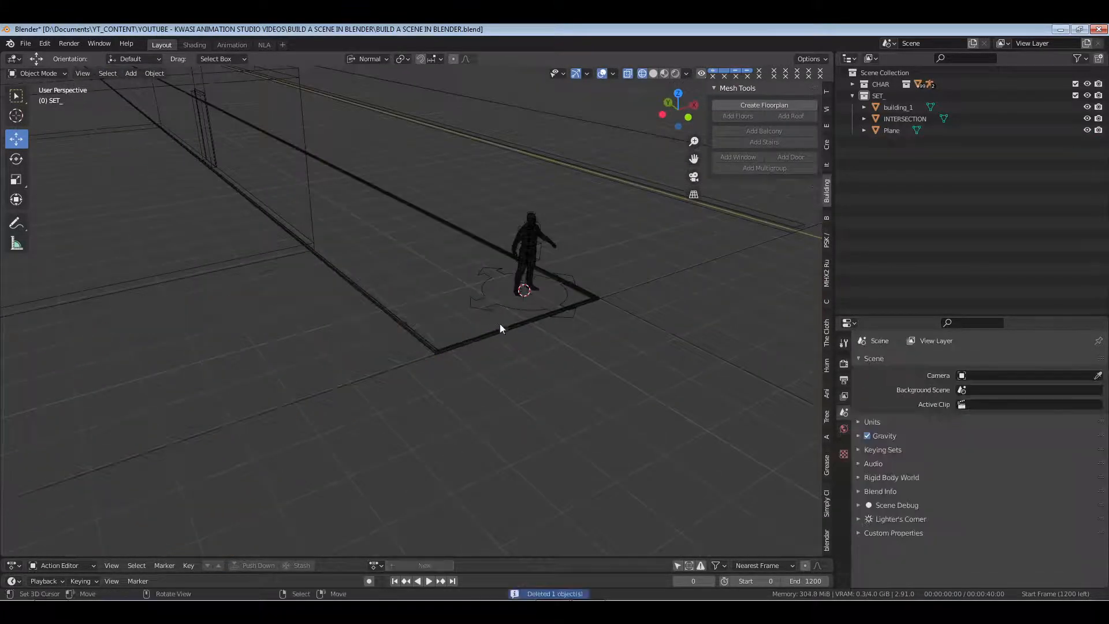
Make an independent duplicate of the original strip in place and set its Z rotation to 90°
click(584, 324)
right_click(416, 317)
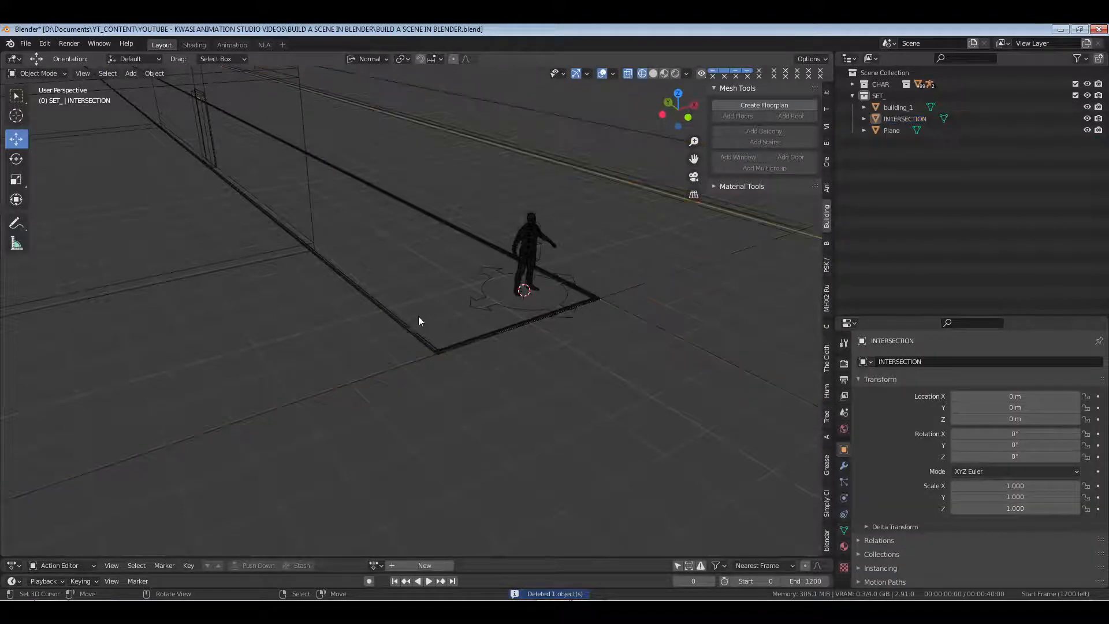
right_click(401, 319)
key(shift+d)
right_click(458, 322)
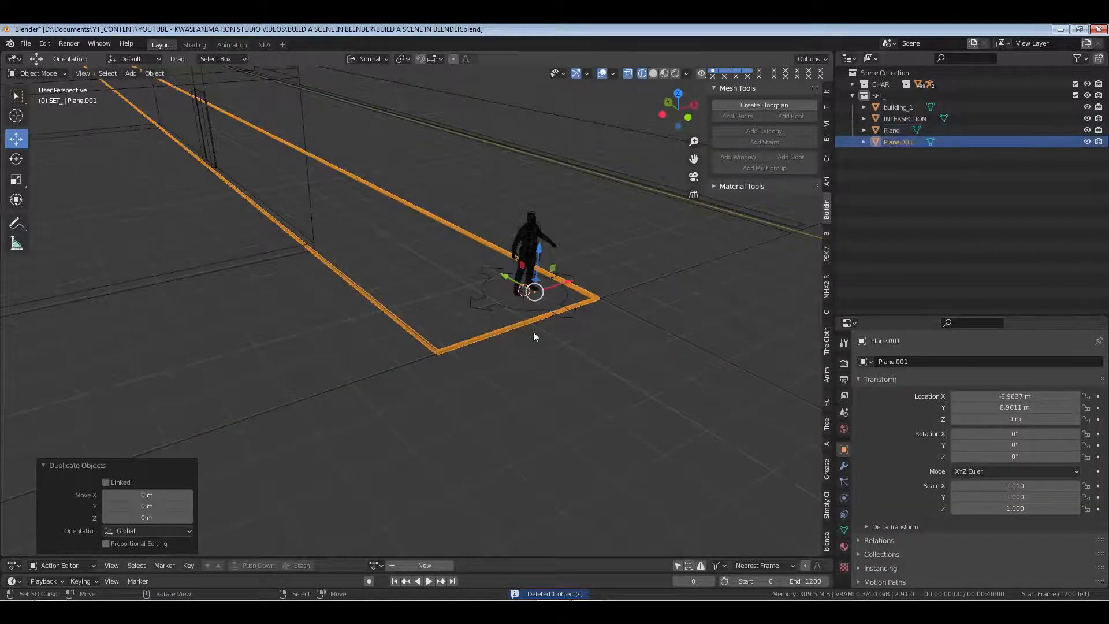
click(1018, 456)
text(90)
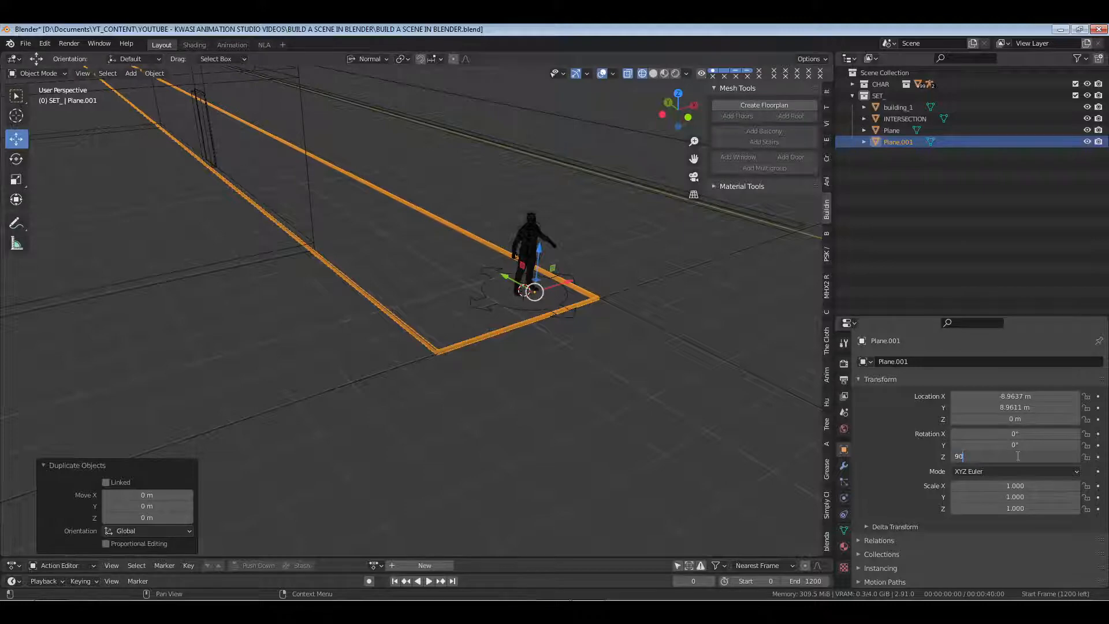
key(Return)
Move the rotated duplicate about 2.2 m along its local X axis toward the original strip's end line
key(g)
key(x)
key(x)
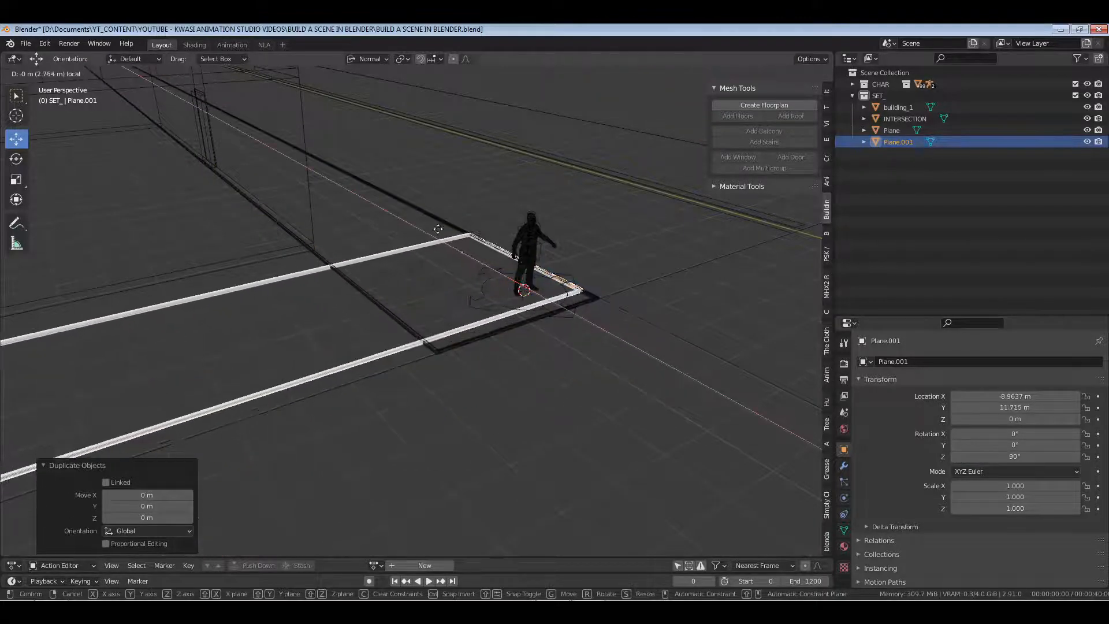
click(424, 209)
In top view, nudge the duplicate about 0.1 m along its local X axis to align its outer edge with the original strip's end
key(KP_7)
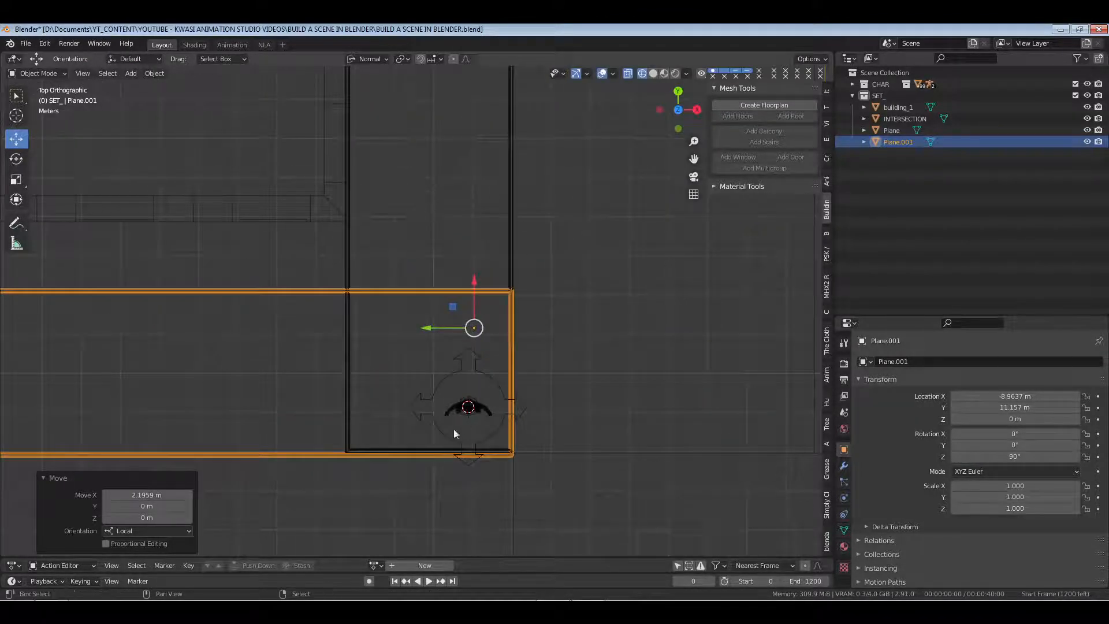
scroll(454, 433, up, 6)
key(g)
key(y)
key(y)
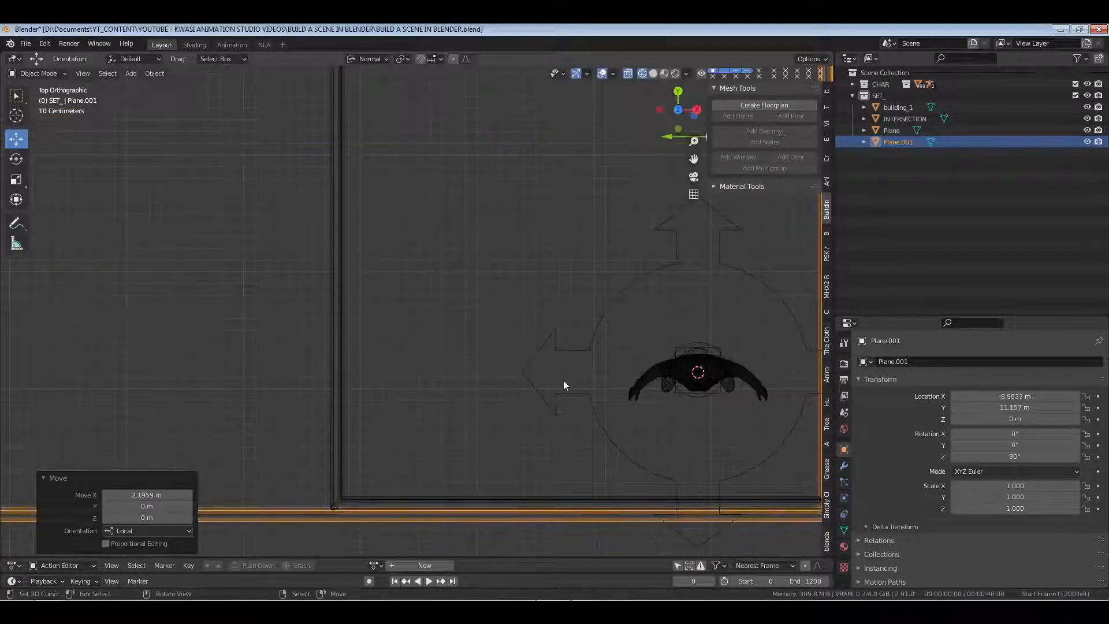
key(x)
key(x)
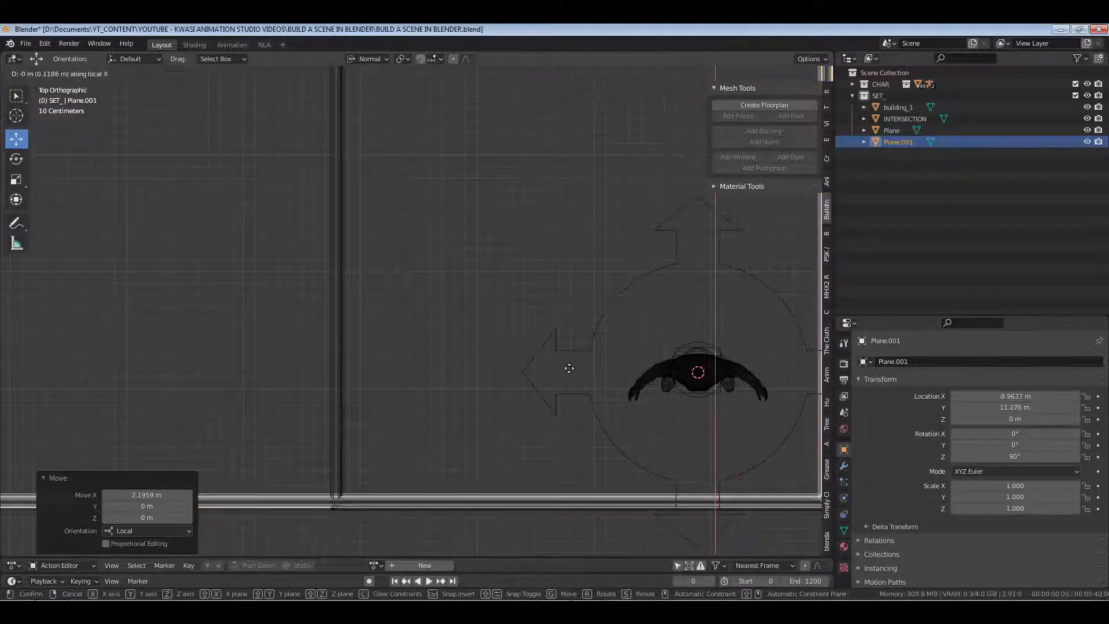
click(580, 395)
Slide the duplicated strip about 4.4 m along its local Y axis until it clears the original strip
scroll(581, 396, down, 3)
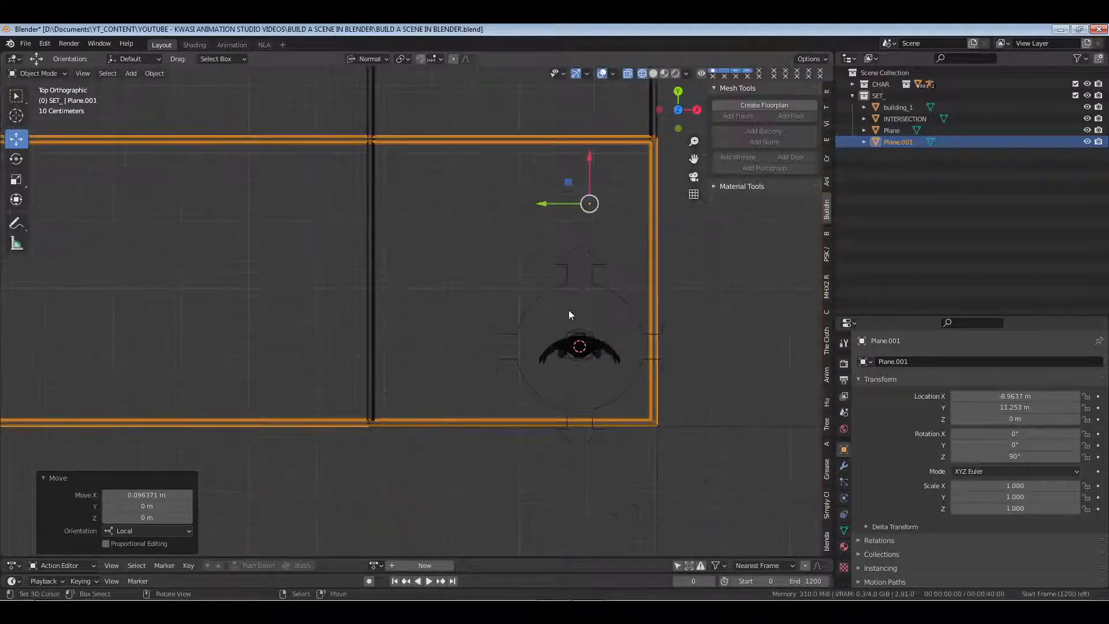
drag(540, 209, 147, 201)
shift+middle_drag(306, 337, 425, 334)
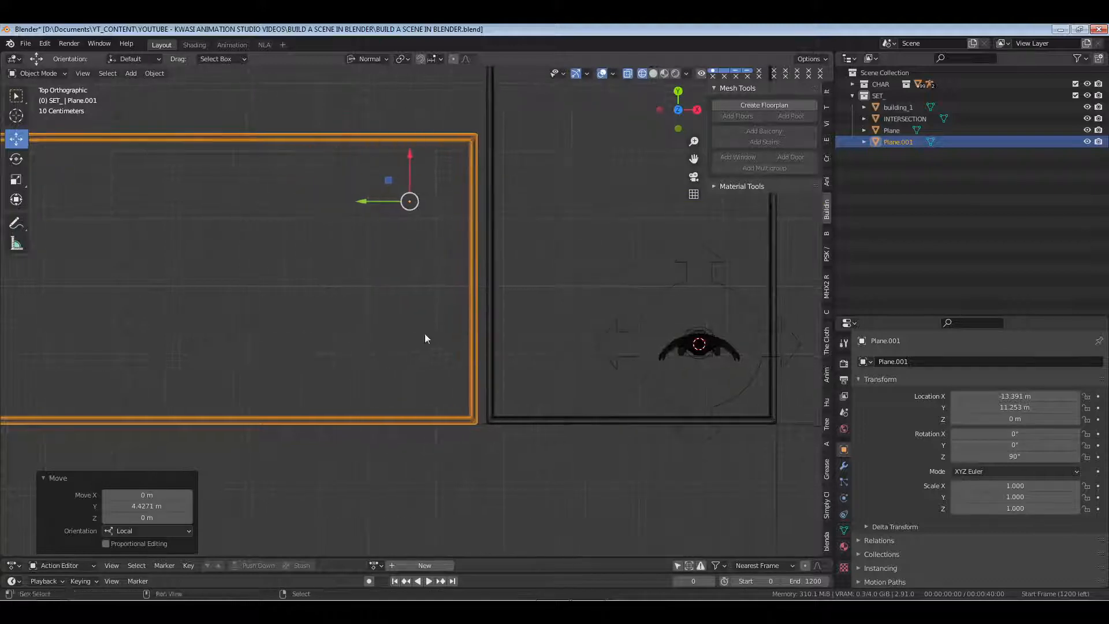
Delete the end curb faces of the duplicated strip that face the original strip
key(Tab)
drag(453, 266, 486, 294)
key(x)
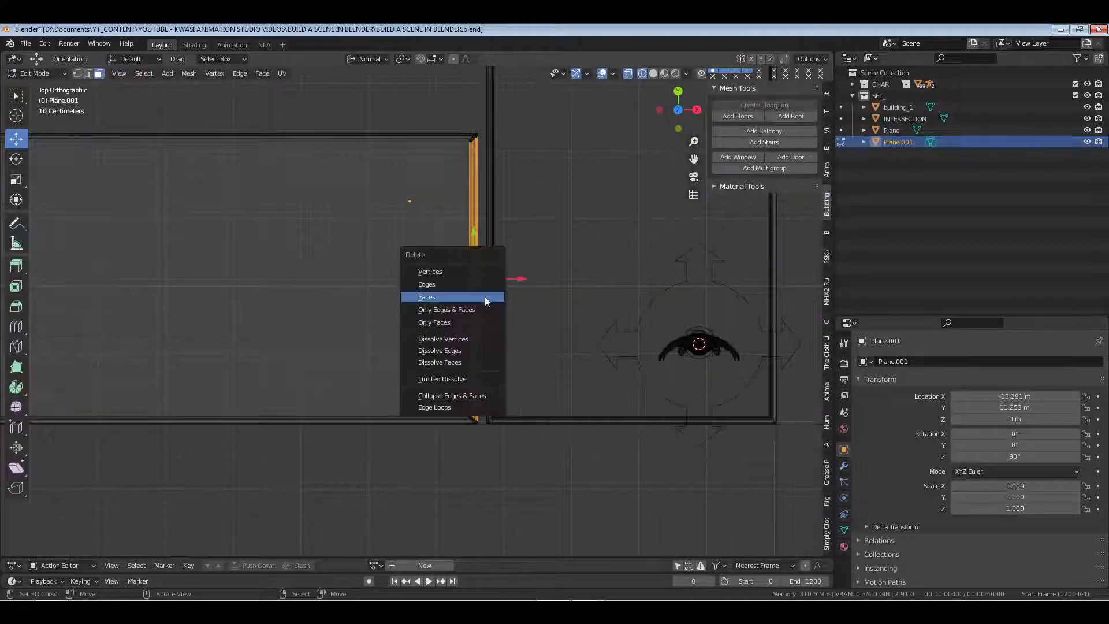
click(484, 297)
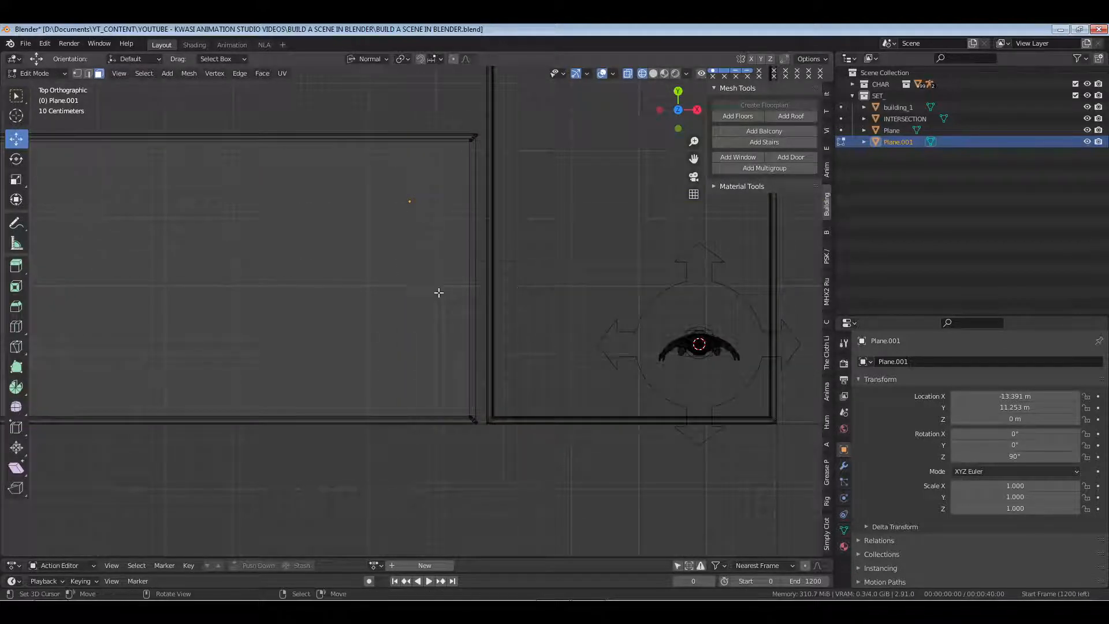
key(Tab)
Delete the building-side curb faces along the full length of the original strip
click(501, 268)
click(507, 273)
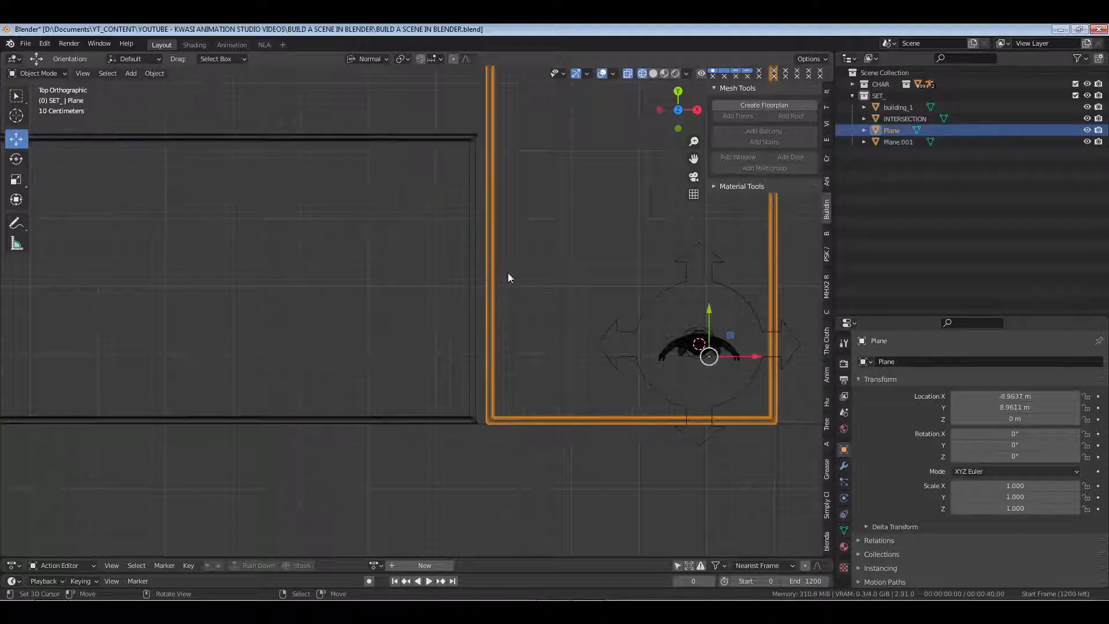
key(Tab)
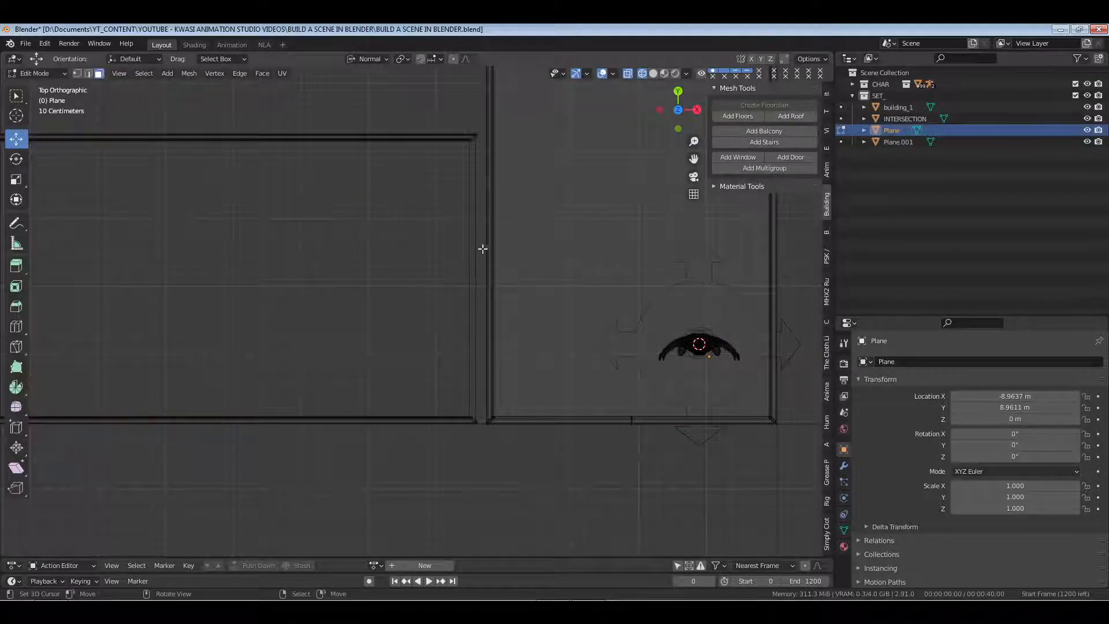
scroll(489, 242, down, 5)
shift+middle_drag(474, 193, 491, 412)
scroll(483, 268, down, 4)
drag(408, 129, 436, 160)
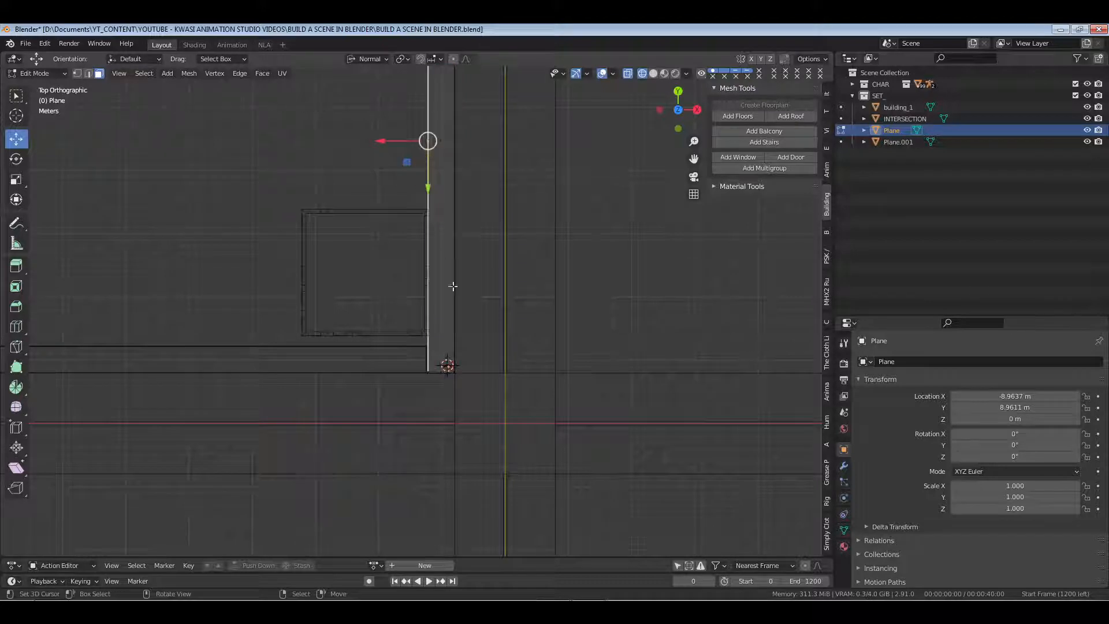
scroll(448, 290, up, 2)
key(x)
click(455, 293)
scroll(455, 300, up, 5)
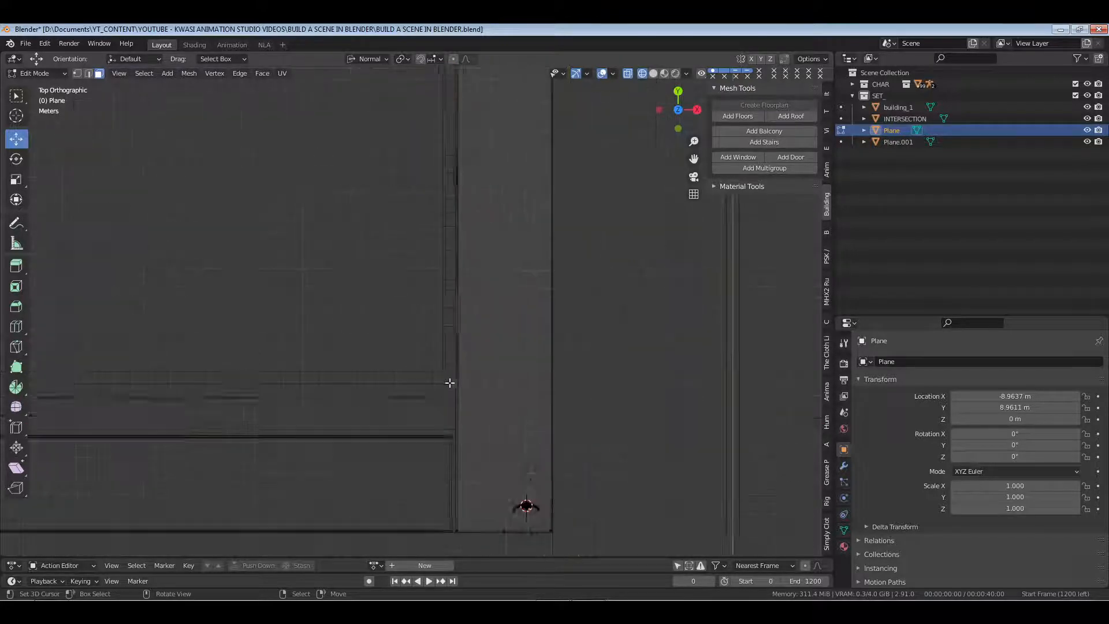
Switch the viewport back to solid shading and return to Object Mode
mouse_move(500, 470)
shift+middle_down()
mouse_move(515, 324)
mouse_move(551, 345)
mouse_move(569, 338)
shift+middle_up()
scroll(514, 324, up, 4)
key(z)
click(540, 335)
key(Tab)
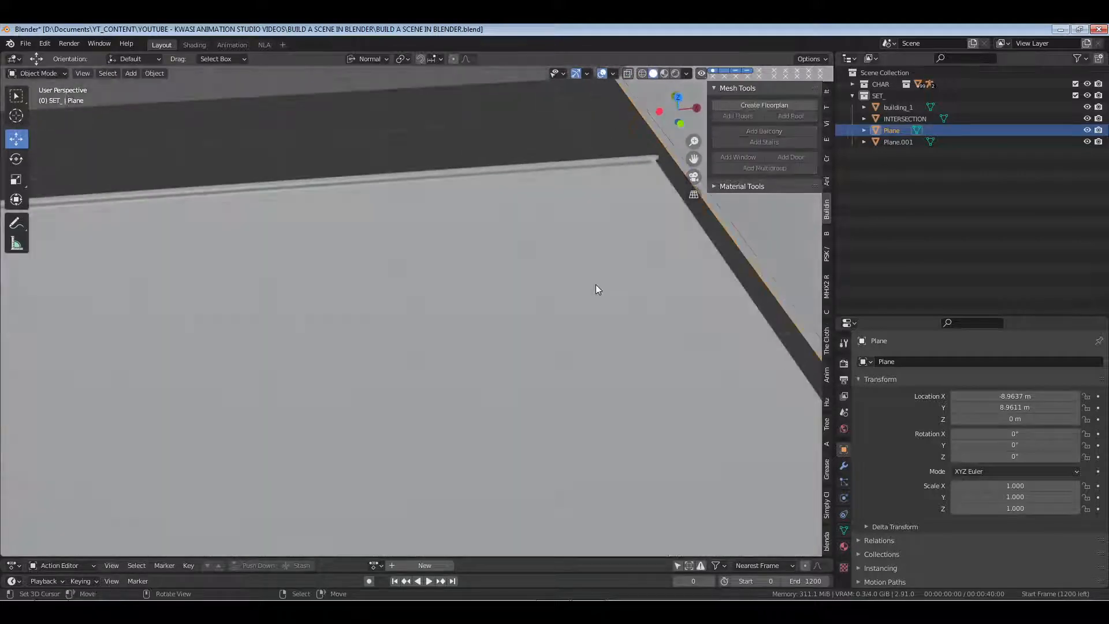
Move the duplicated strip about 0.18 m along its local Y axis toward the original strip
click(595, 284)
middle_drag(597, 283, 575, 278)
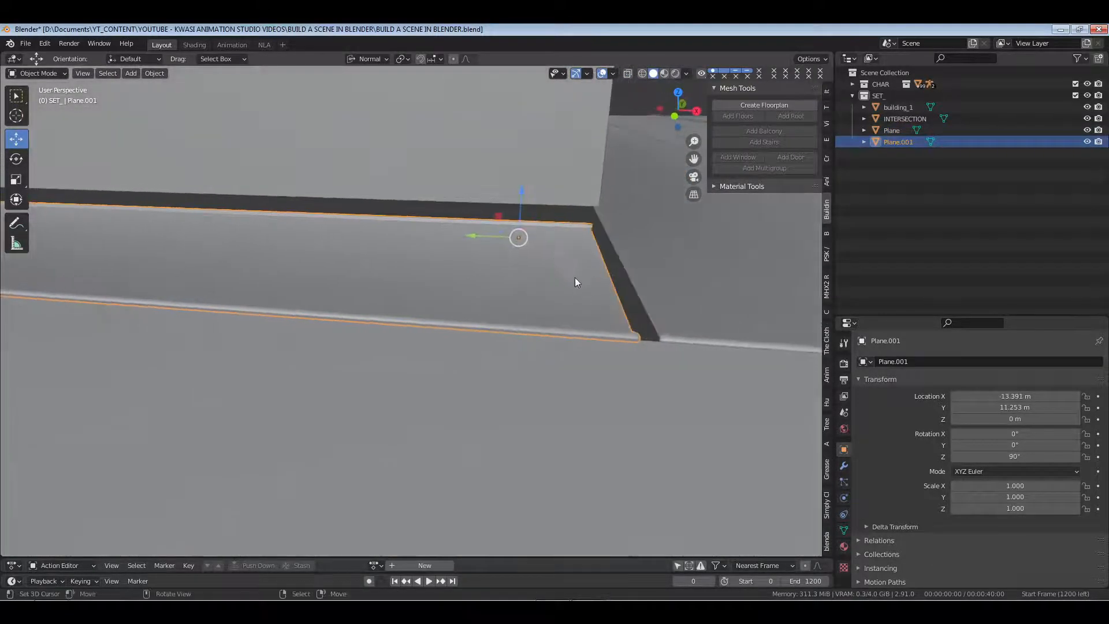
key(g)
key(y)
key(y)
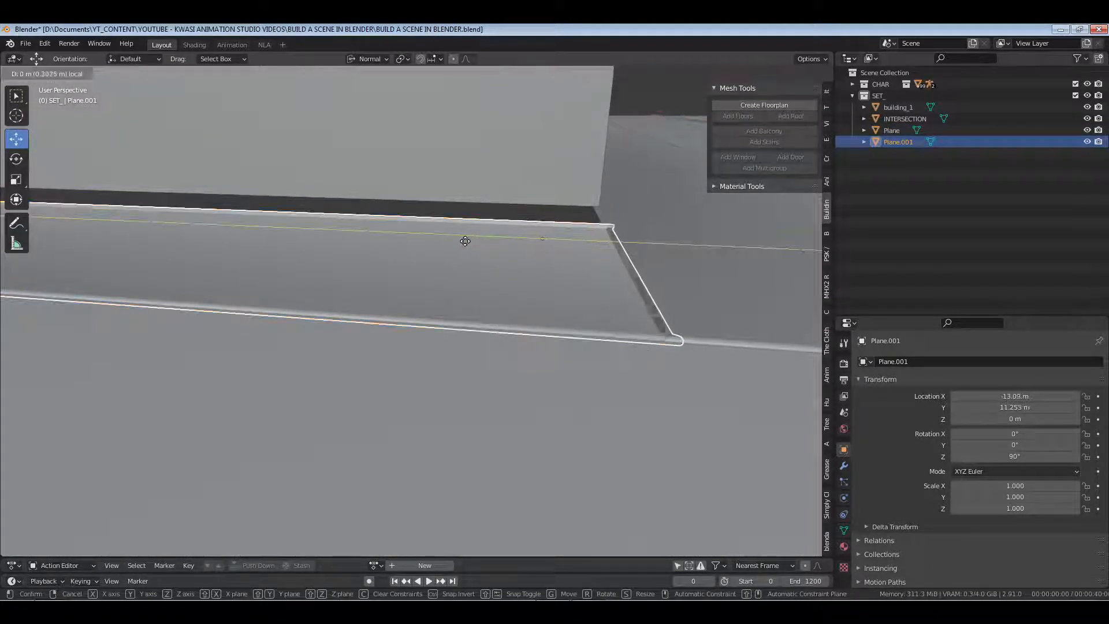
click(371, 239)
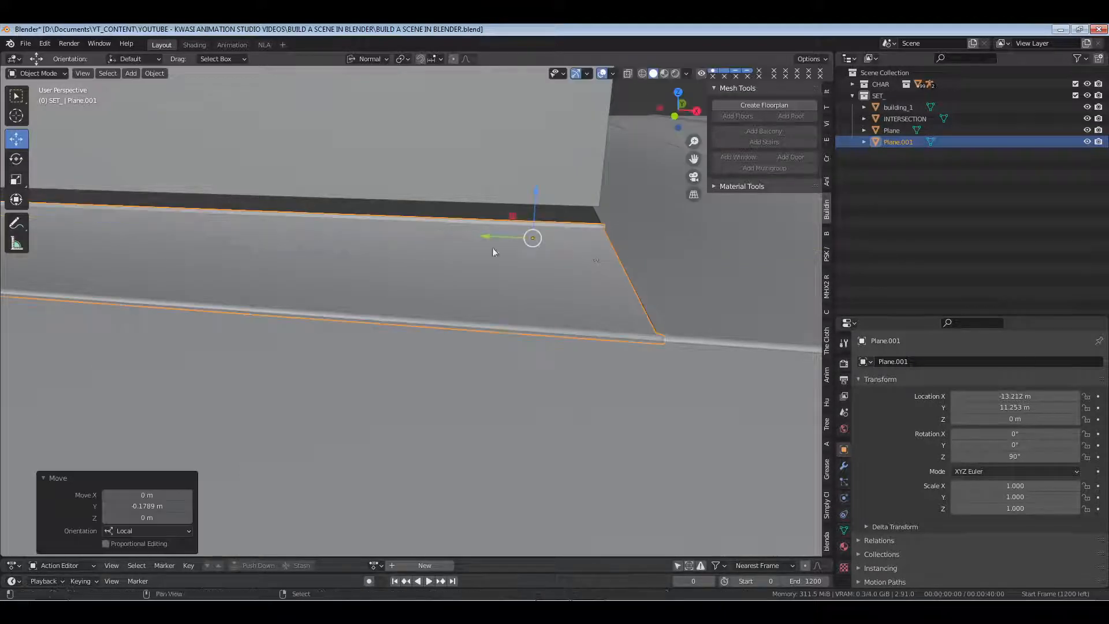
Move the duplicated strip about another 0.1 m along its local Y axis to close the remaining gap, then deselect it
middle_drag(492, 247, 563, 253)
key(g)
key(y)
key(y)
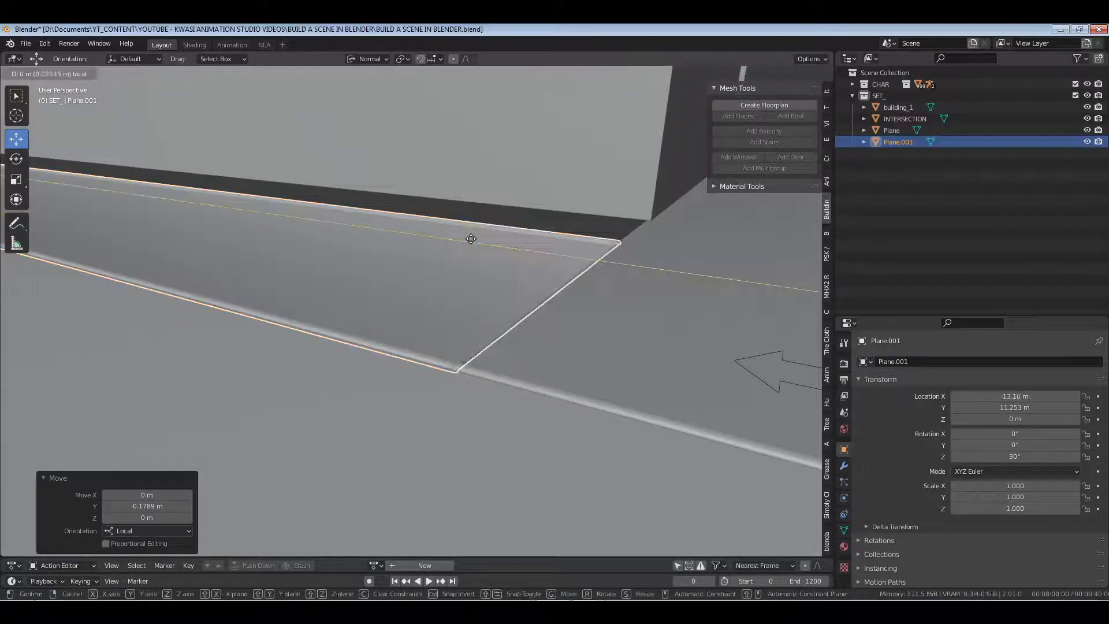
click(508, 248)
key(alt+a)
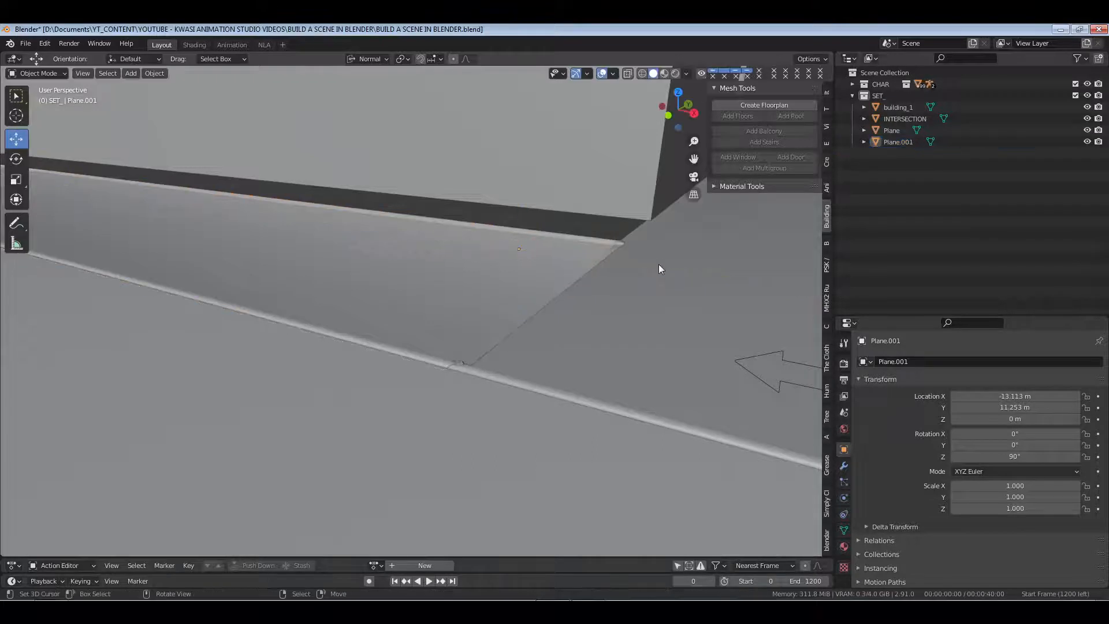
Move the building about 2.26 m in the negative Y direction toward the sidewalk
scroll(658, 265, down, 3)
middle_drag(658, 264, 605, 283)
right_click(609, 241)
scroll(609, 241, down, 2)
drag(653, 267, 453, 309)
Fine-tune the building's position by about 0.1 m along X and about -0.33 m along Y to meet the sidewalk edges
middle_drag(453, 310, 508, 302)
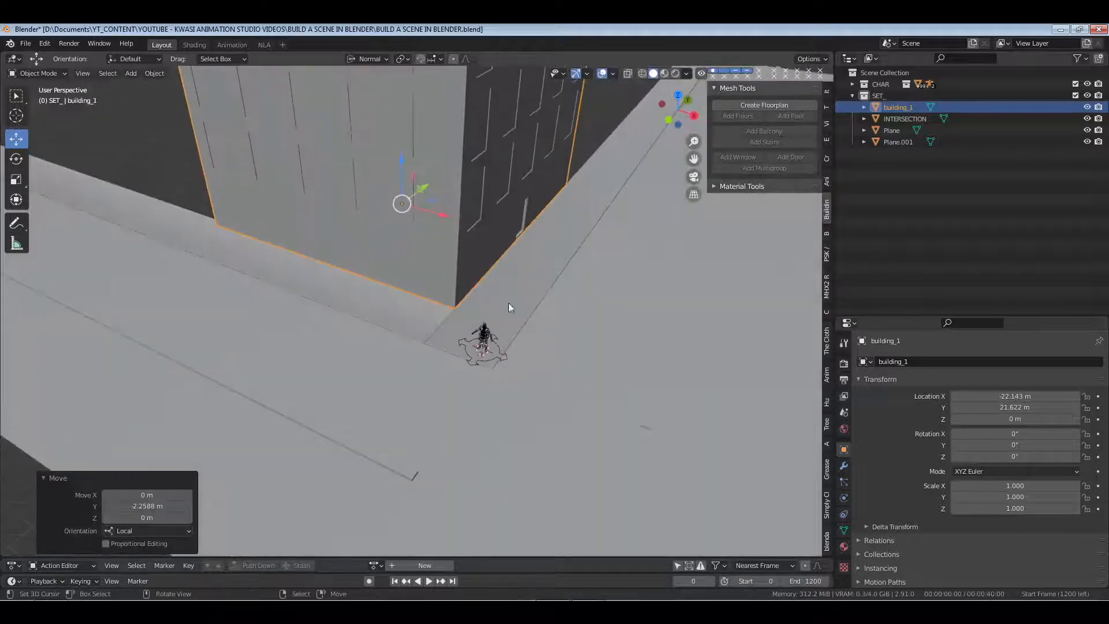
drag(431, 216, 450, 214)
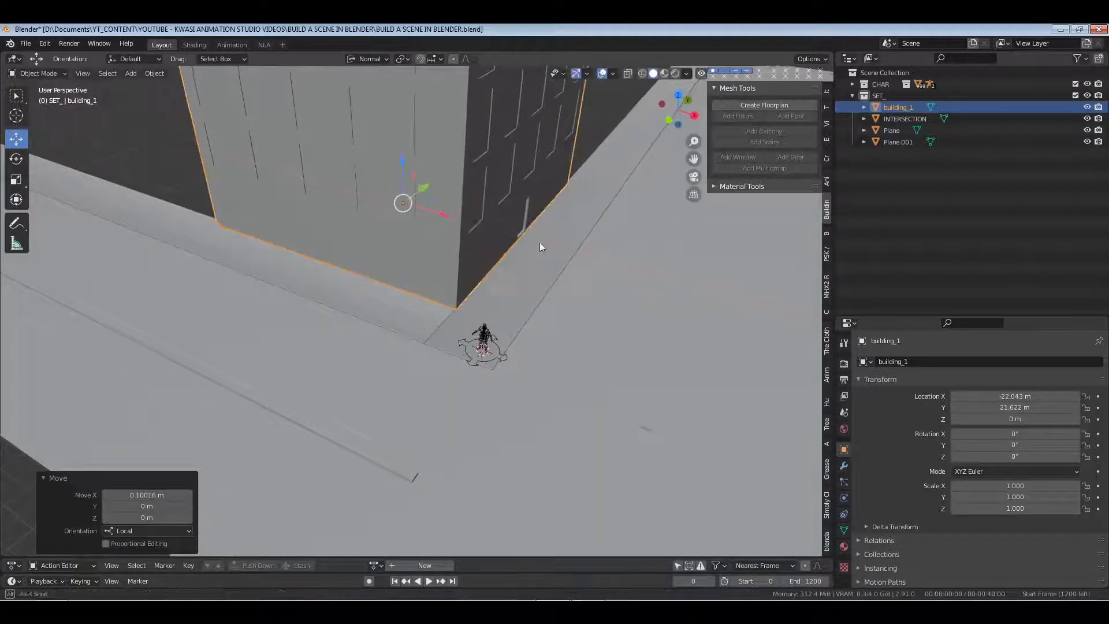
middle_drag(540, 241, 567, 245)
drag(597, 230, 577, 231)
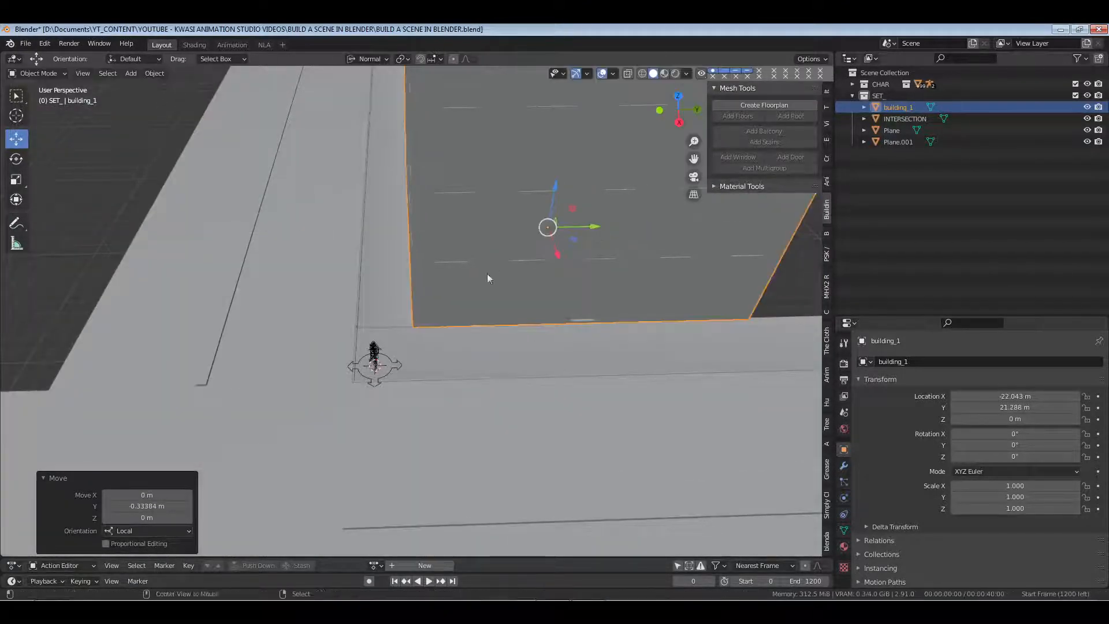
Rename the original strip object as sidewalk
middle_drag(486, 273, 410, 308)
click(410, 308)
click(472, 276)
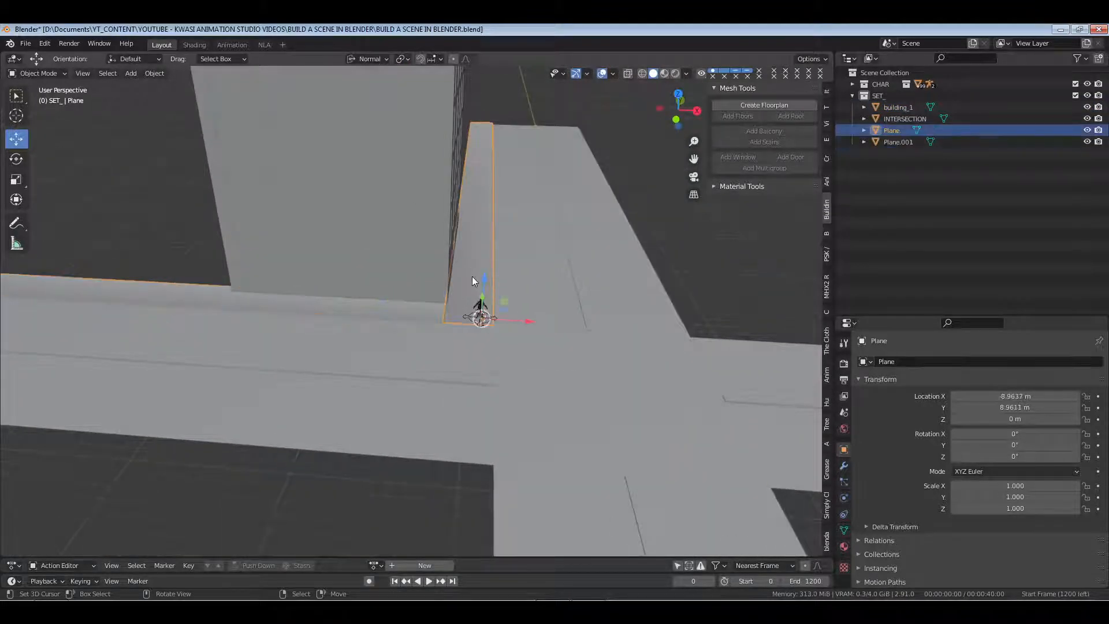
key(F2)
text(sidewalk)
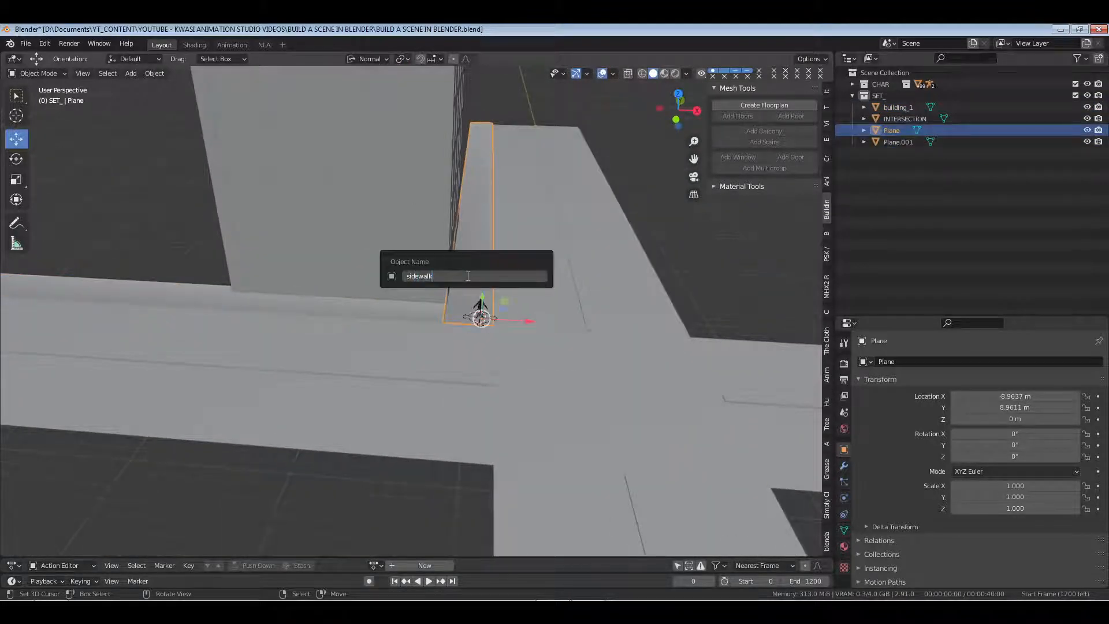
key(Return)
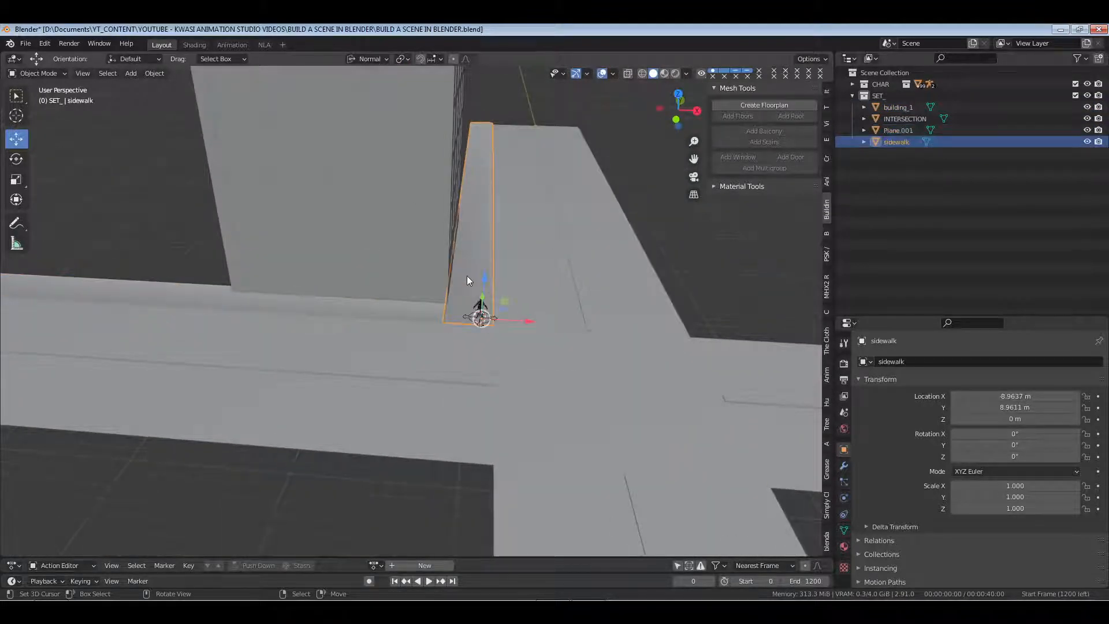
Rename the duplicated strip as sidewalk as well, clear the selection and save the file
click(386, 311)
key(F2)
text(sidewal)
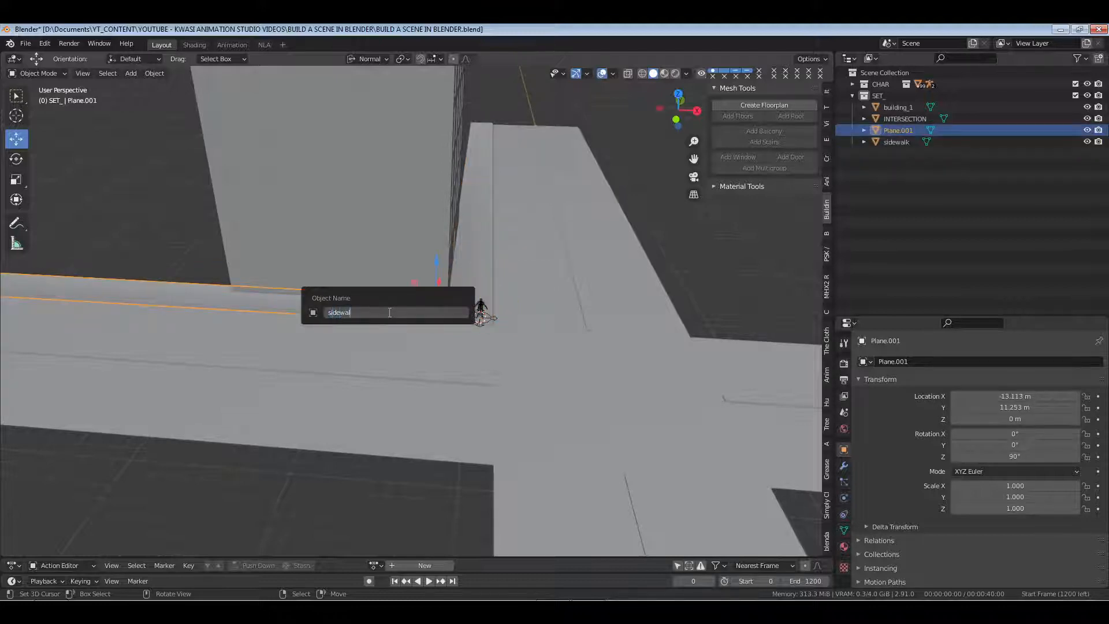
text(k)
key(Return)
key(alt+a)
key(ctrl+s)
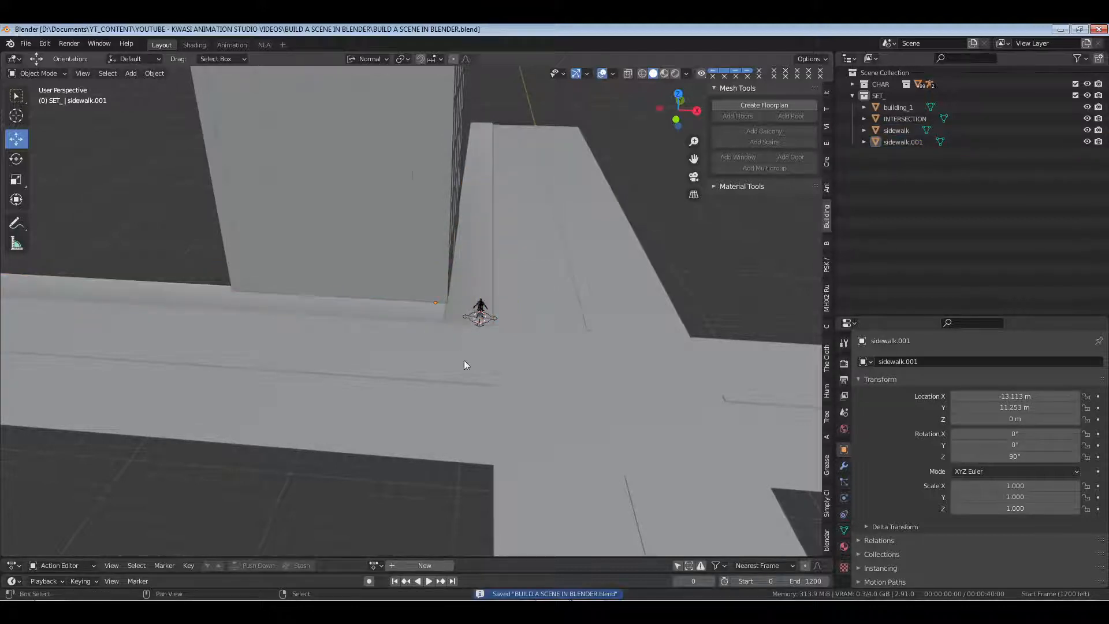
Add a Mirror modifier to the original sidewalk strip, mirroring along Y only with INTERSECTION as the mirror object
middle_drag(466, 363, 518, 359)
click(548, 363)
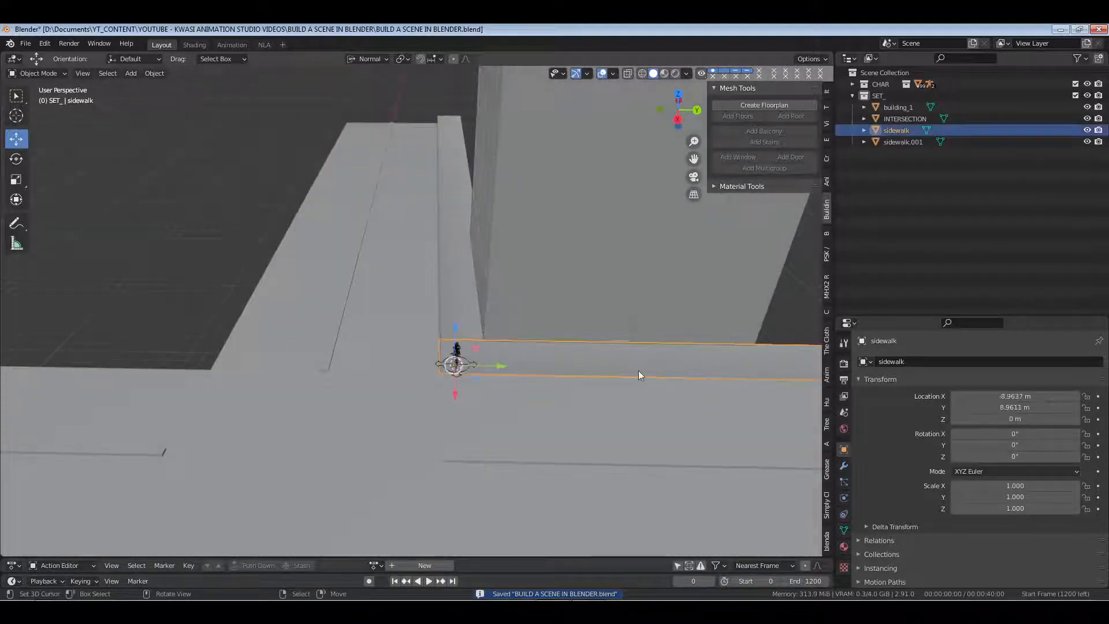
click(844, 464)
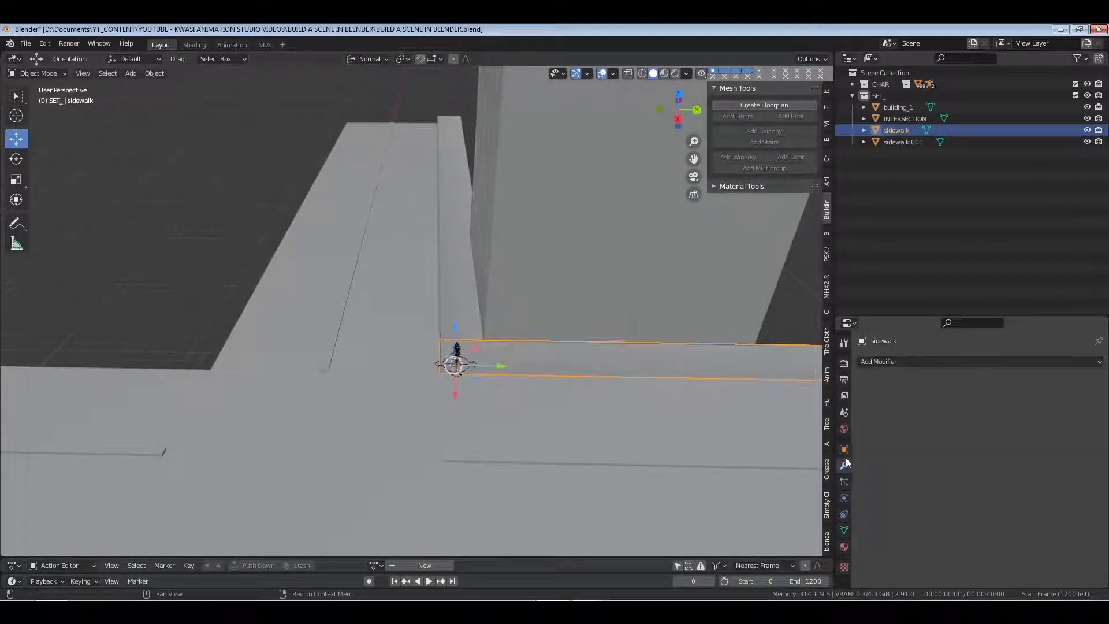
click(910, 362)
click(888, 216)
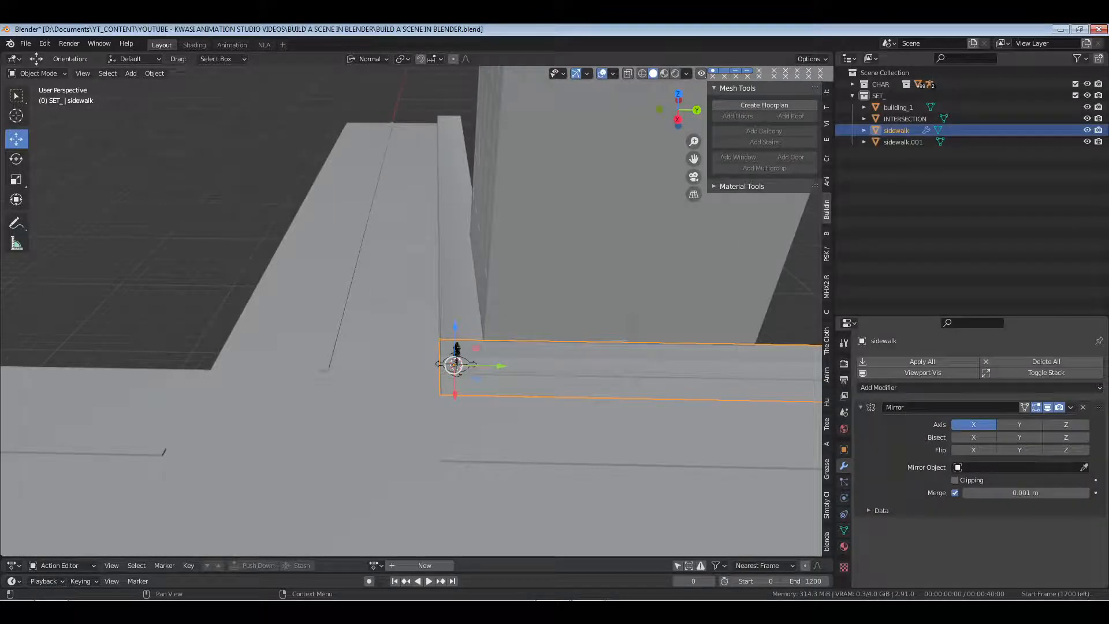
click(1085, 468)
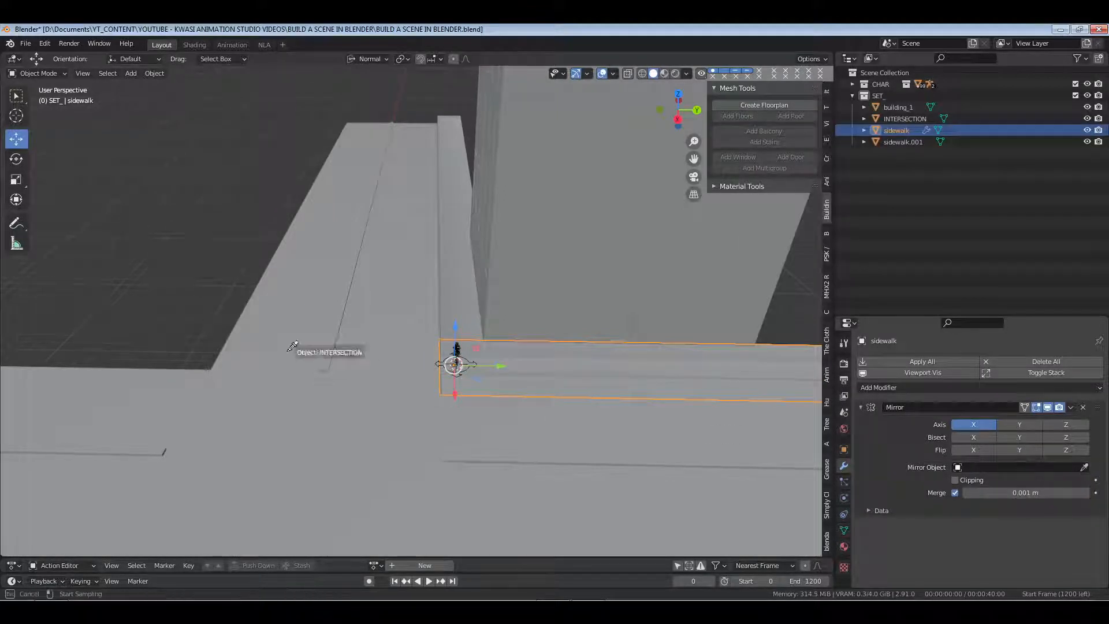
click(366, 310)
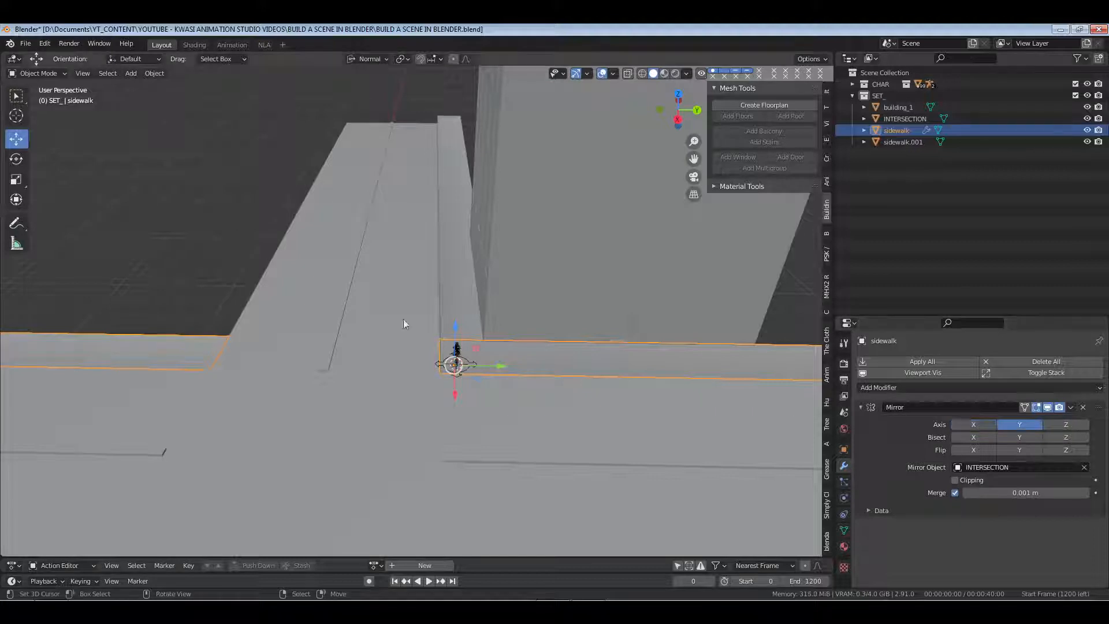
Add a Mirror modifier to the duplicated sidewalk strip, mirroring along X with INTERSECTION as the mirror object
click(462, 303)
click(908, 363)
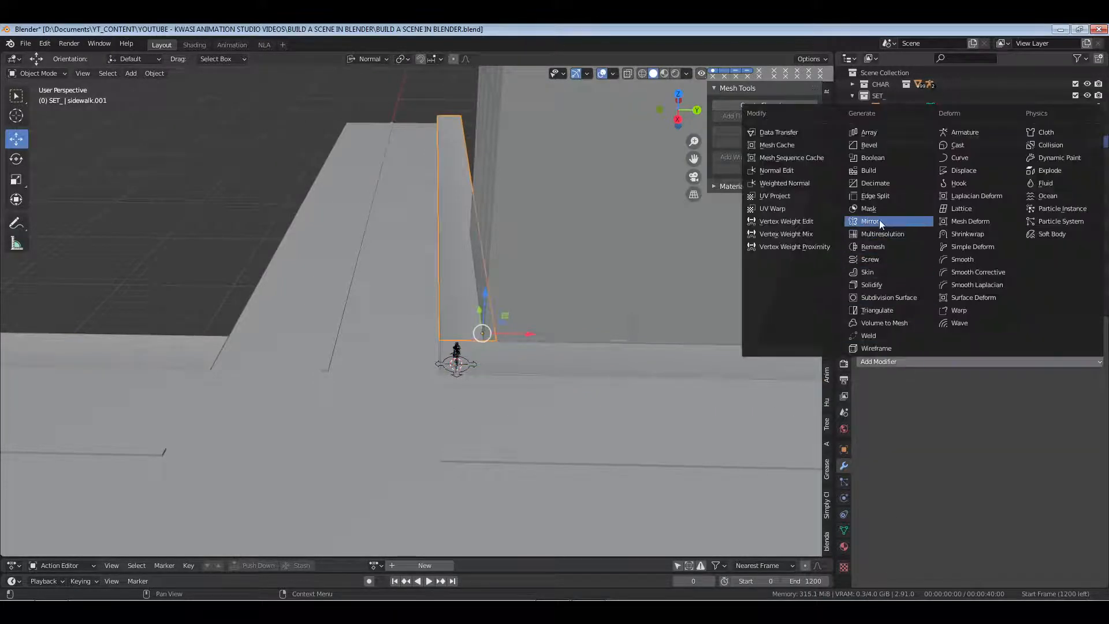
click(879, 221)
click(1083, 467)
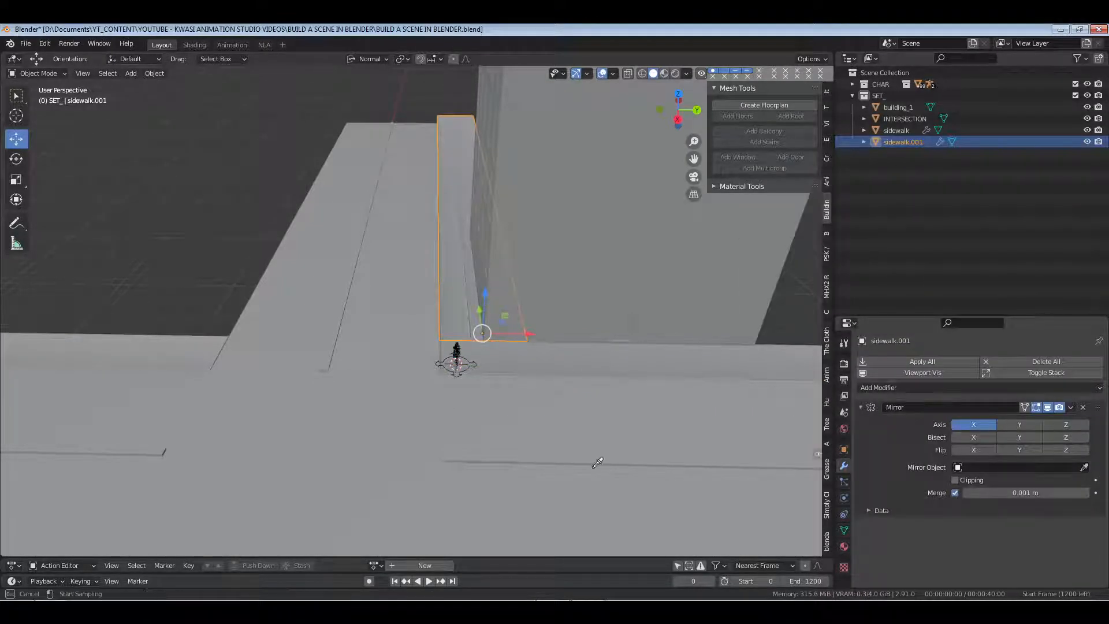
click(604, 447)
Extend the original sidewalk's mirror to both the X and Y axes so its copies line both sides of the road
middle_drag(313, 377, 454, 335)
click(395, 310)
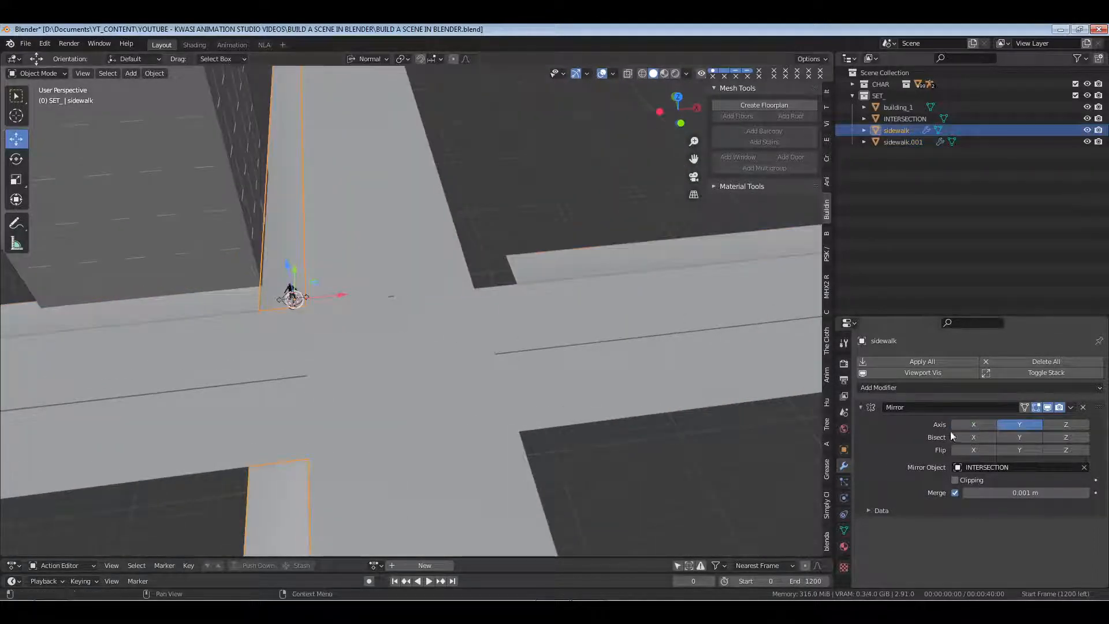
click(1016, 424)
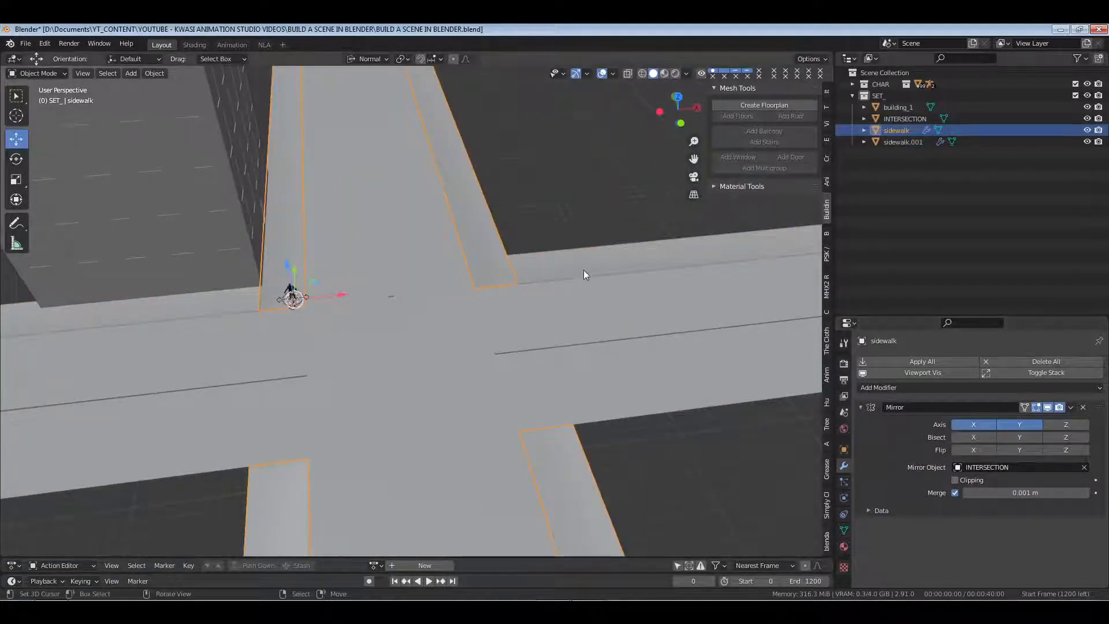
scroll(577, 262, down, 3)
Select the duplicated sidewalk strip running along the crossing road
click(285, 314)
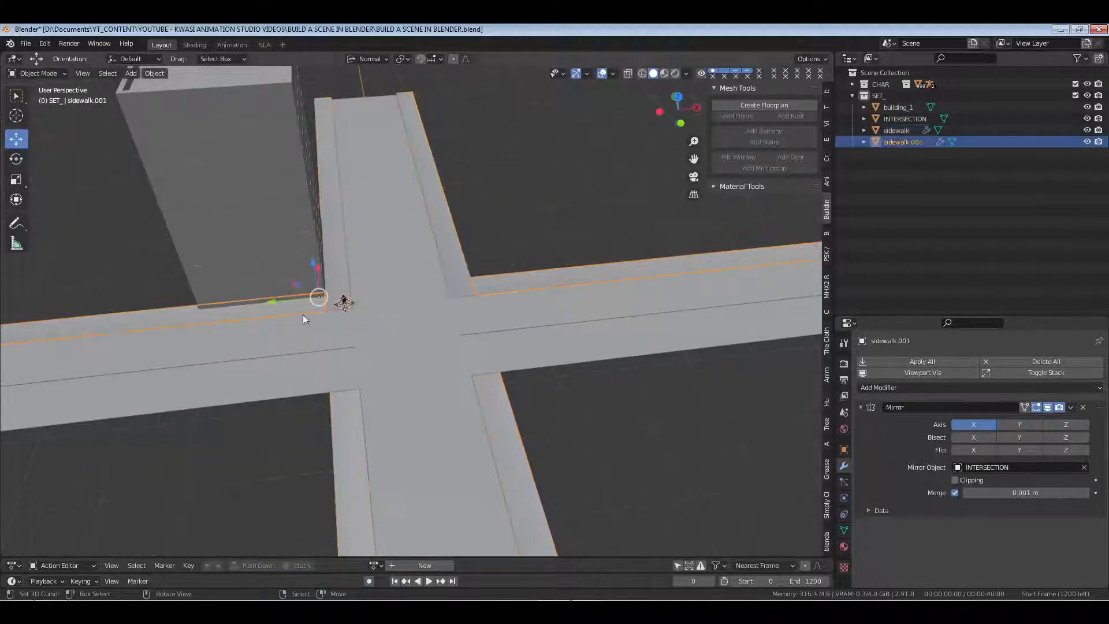
Mirror the second sidewalk across the Y axis as well, and collapse its Mirror modifier settings
click(1021, 425)
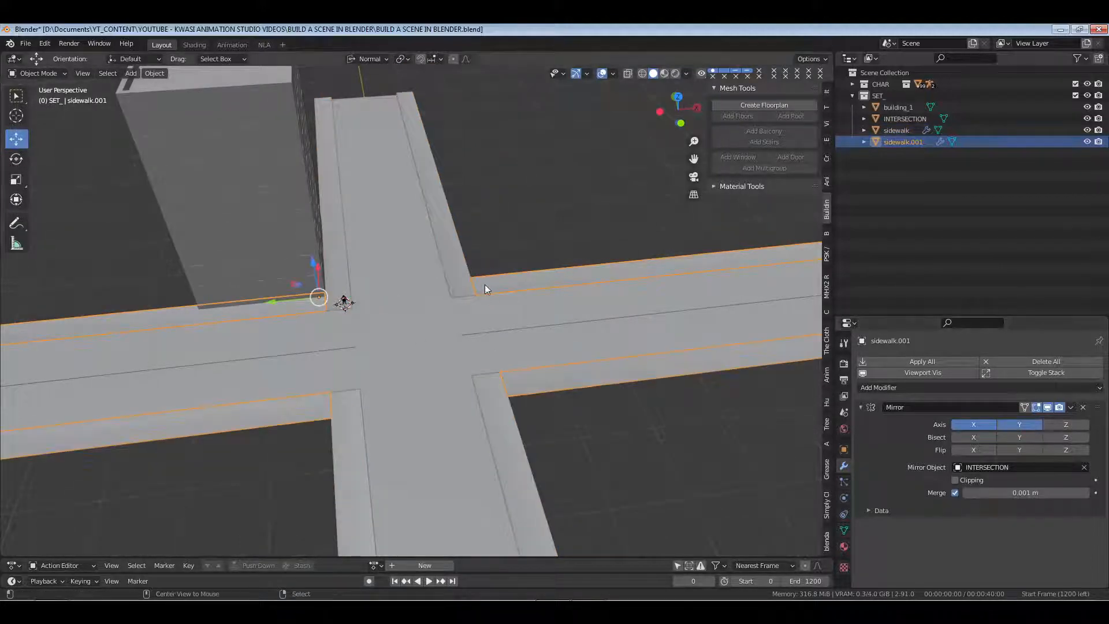
key(alt+a)
middle_drag(484, 284, 496, 306)
click(865, 406)
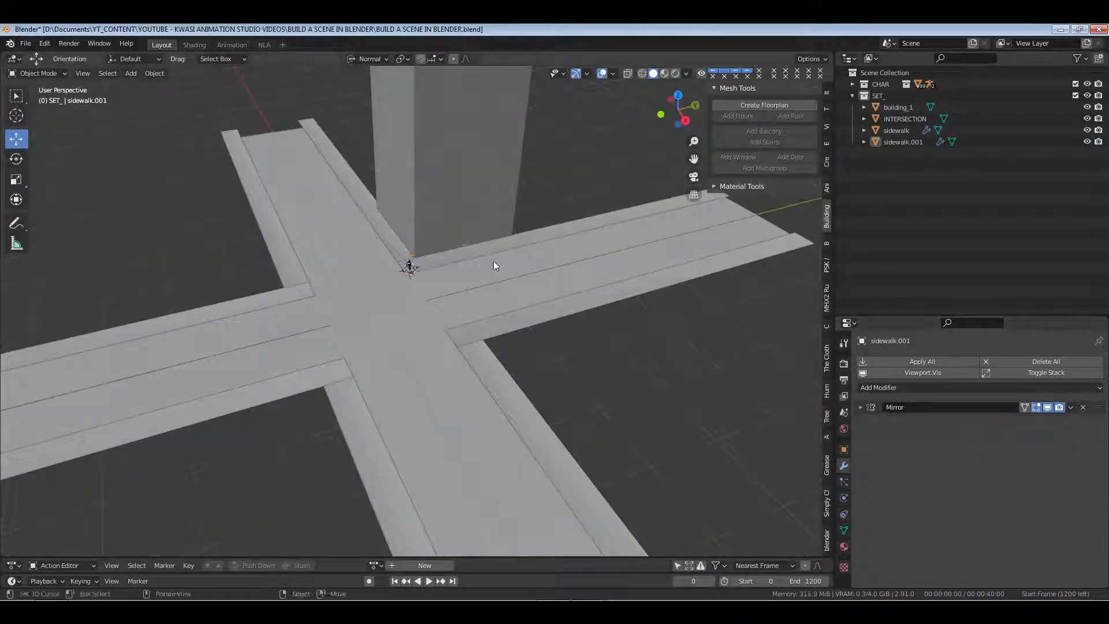
Collapse the first sidewalk's Mirror modifier settings, deselect everything and save the file
click(478, 249)
click(860, 407)
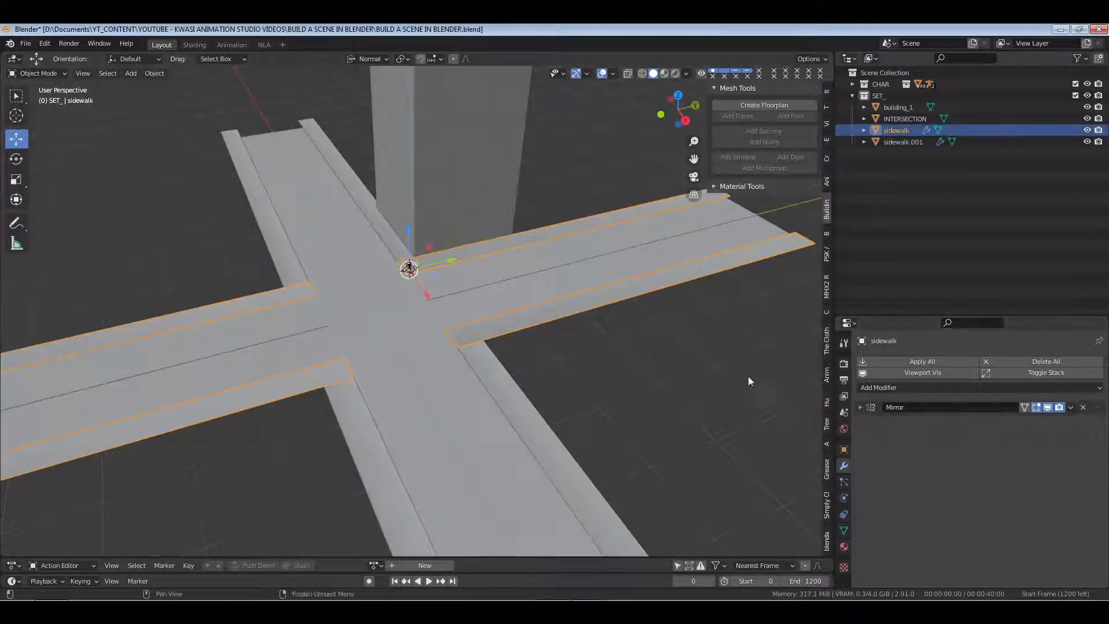
key(alt+a)
key(ctrl+s)
Duplicate building_1 in place and rotate the copy 180° about its local Z axis
middle_drag(486, 268, 469, 355)
click(481, 277)
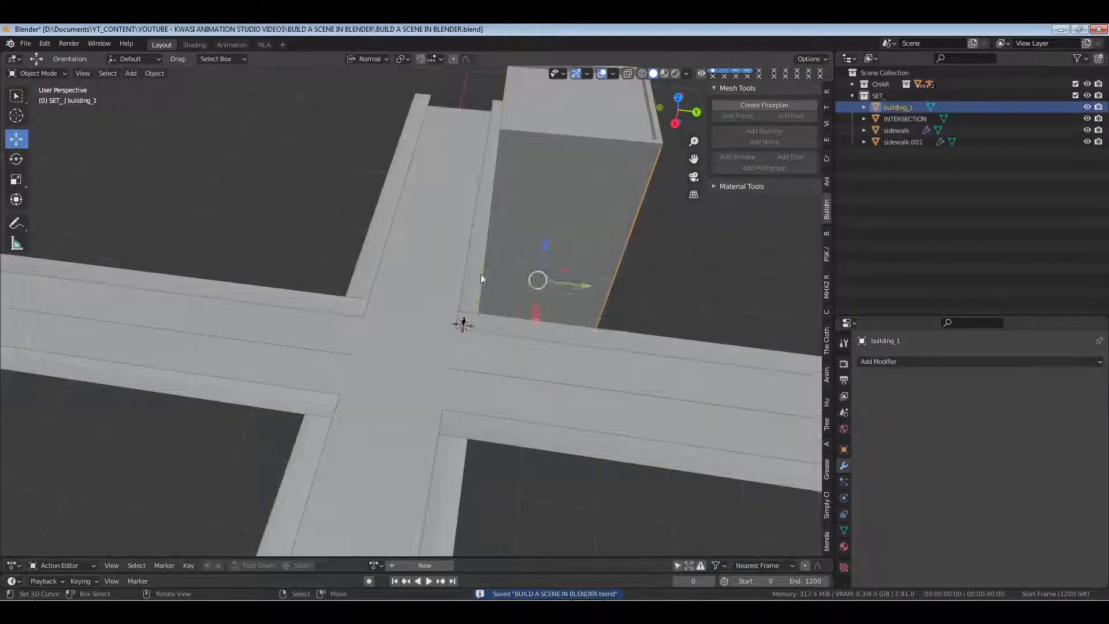
middle_drag(481, 277, 461, 410)
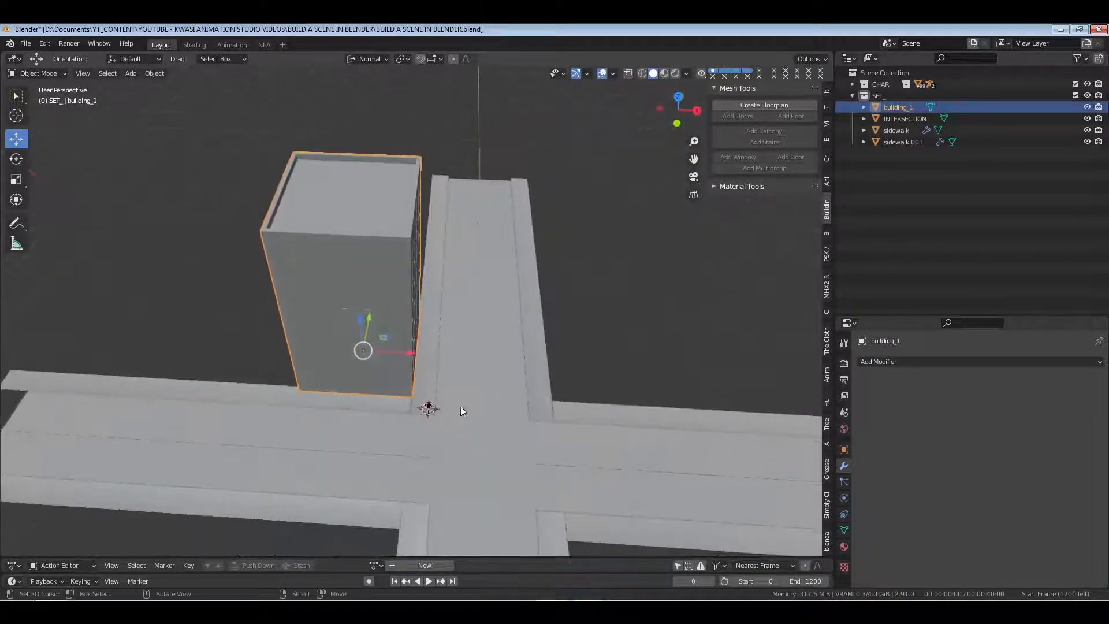
key(shift+d)
key(Escape)
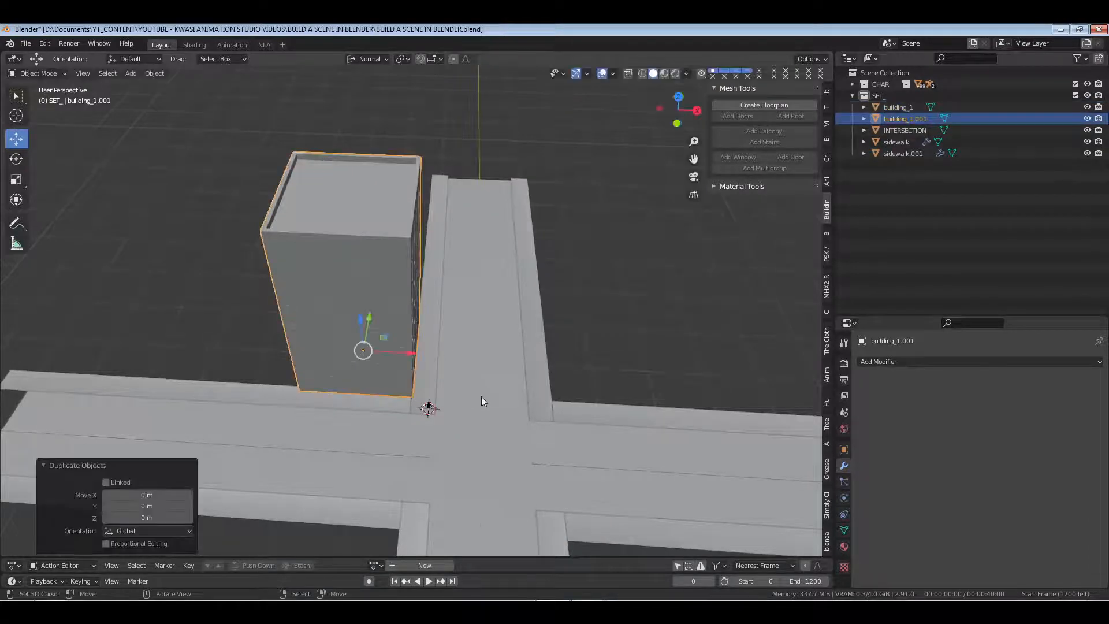
key(r)
key(z)
key(z)
text(180)
key(Return)
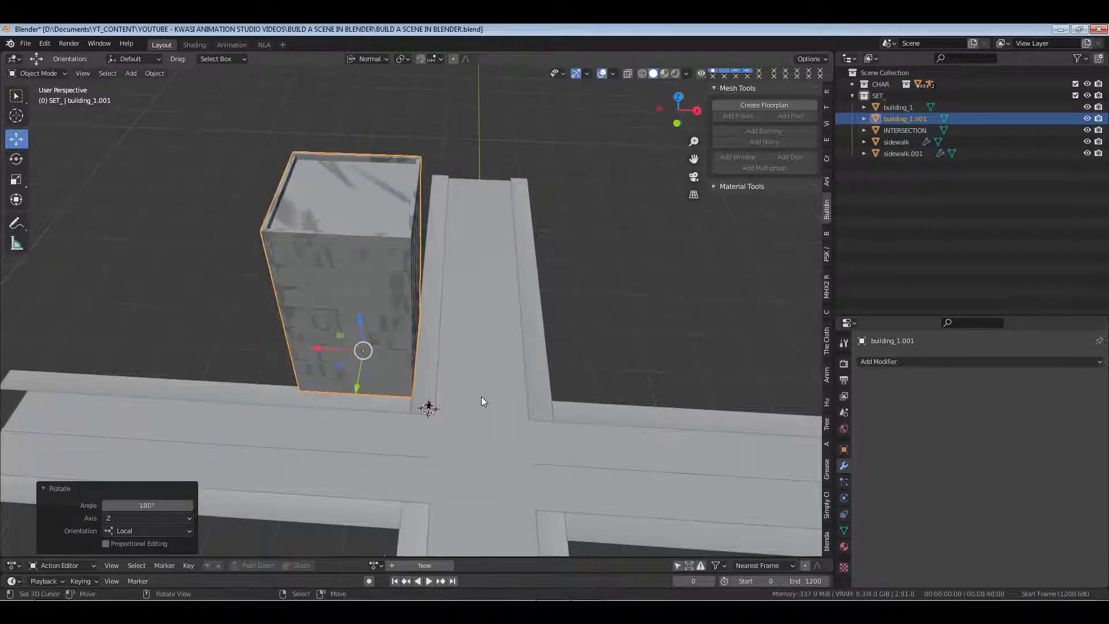
Move the building copy about 44 m along its local X axis across the street, shift it along local Y, and save
key(x)
key(x)
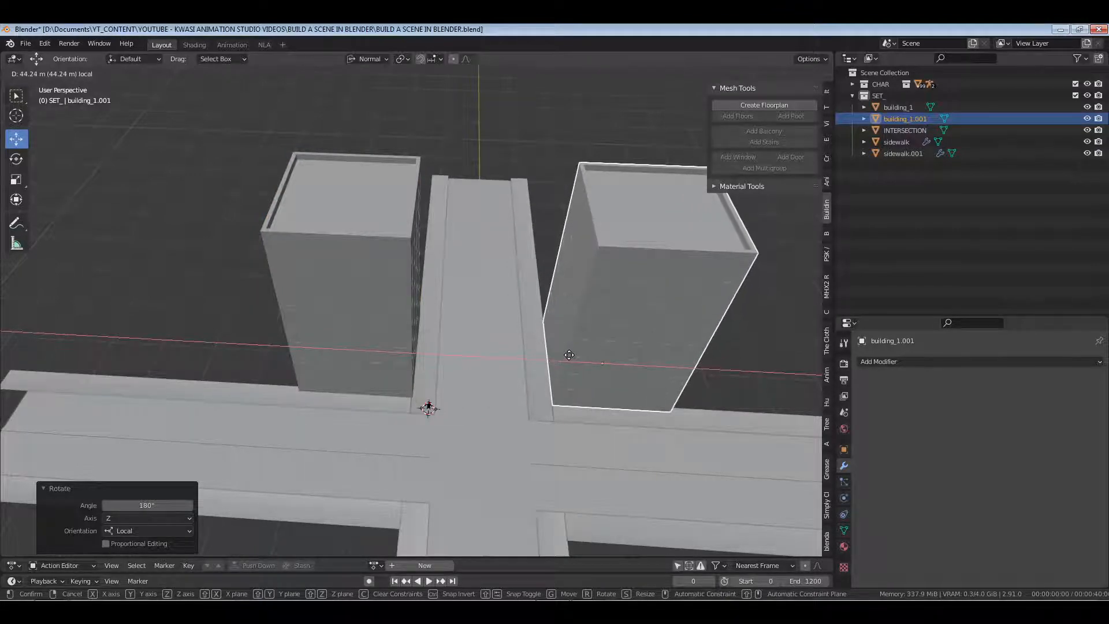
click(568, 355)
middle_drag(568, 355, 491, 352)
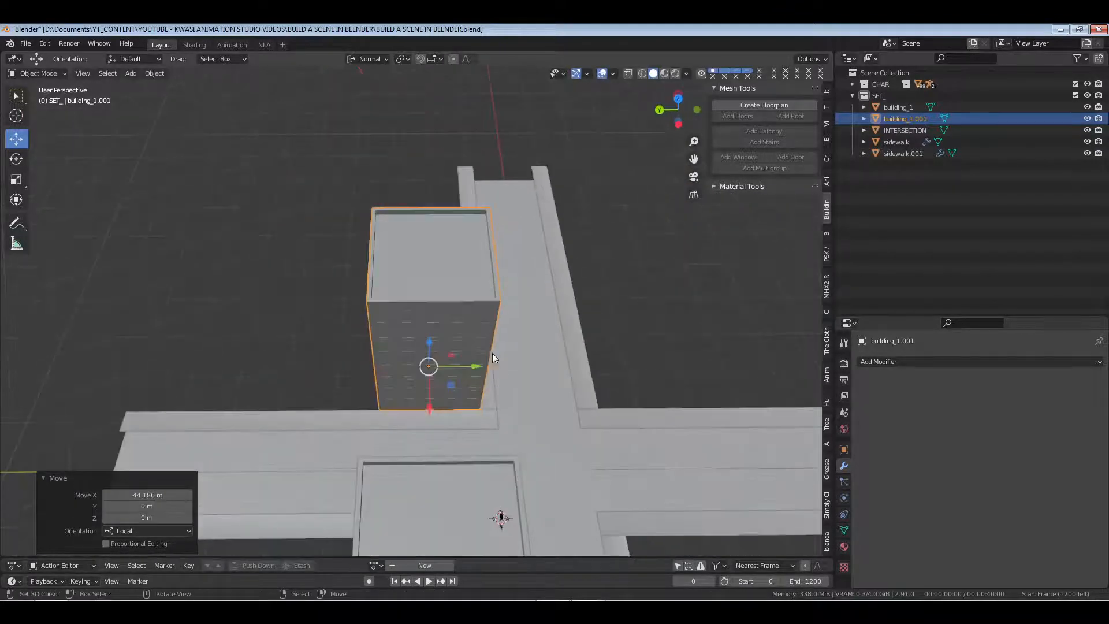
drag(475, 368, 248, 371)
key(alt+a)
middle_drag(427, 422, 480, 347)
key(ctrl+s)
Reset the 3D cursor to the world origin and snap the character rig onto it
key(shift+s)
key(1)
middle_drag(624, 404, 524, 458)
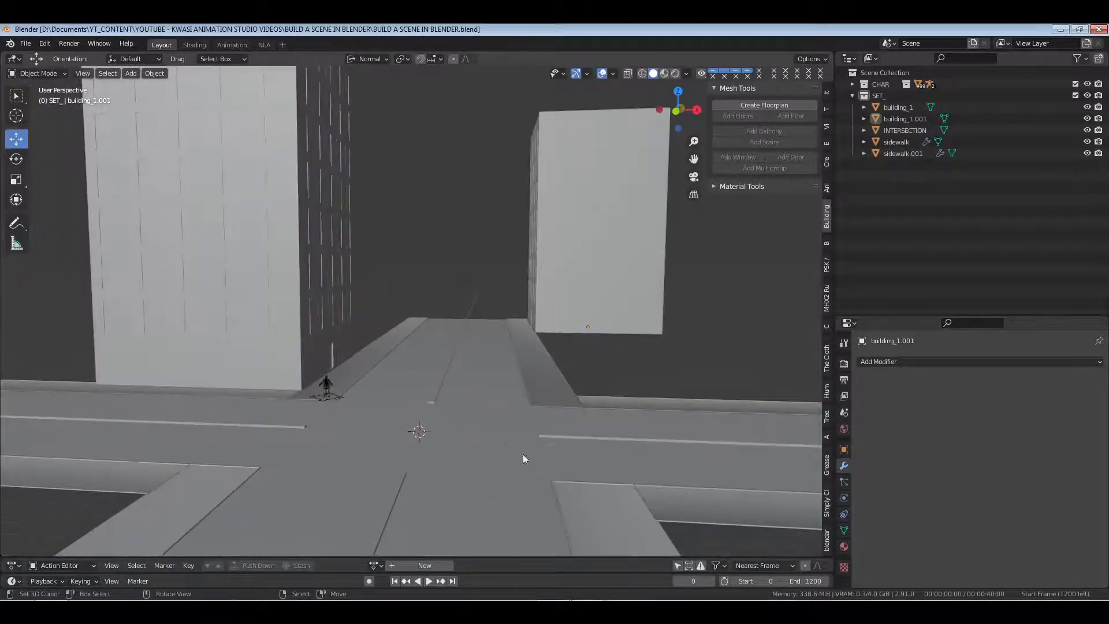
click(348, 396)
key(shift+s)
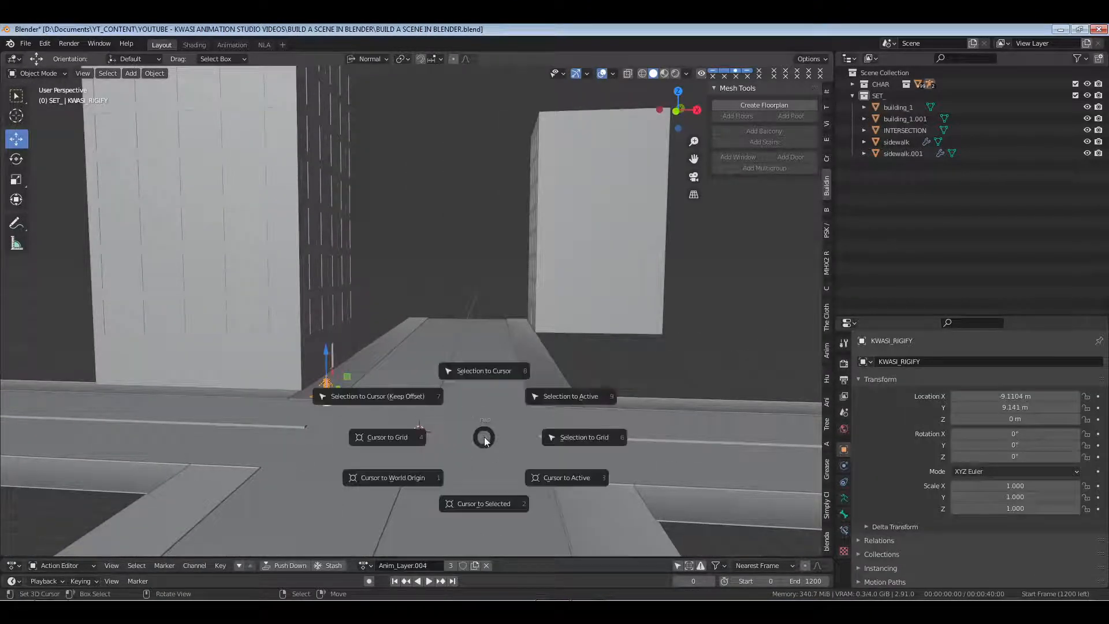
key(8)
key(KP_Decimal)
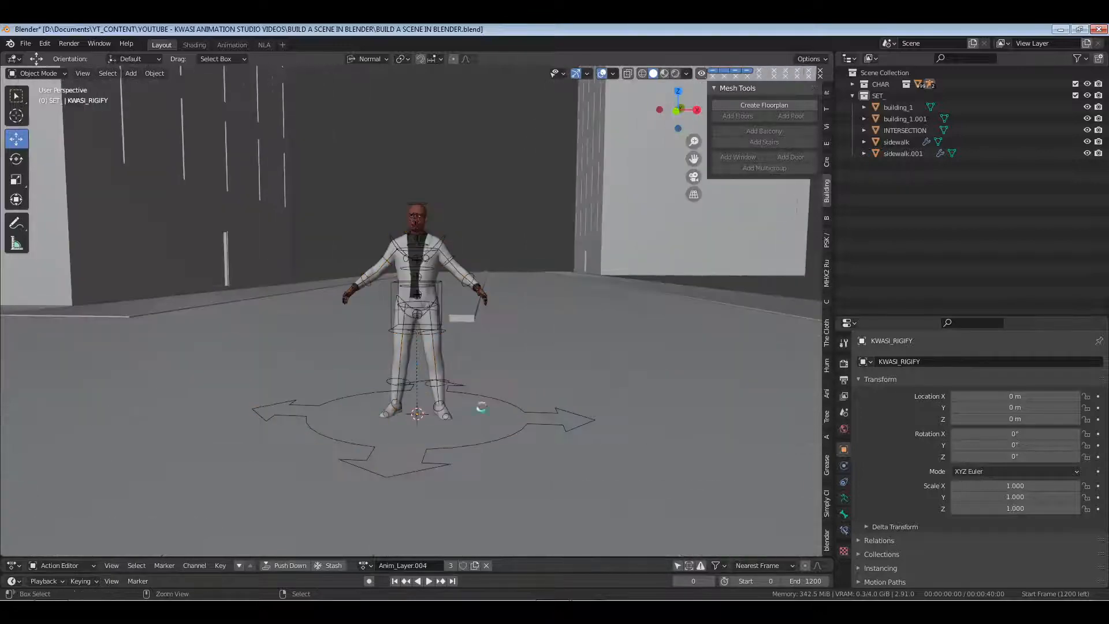
Create a rectangular 20 × 20 floorplan at the world origin and add 3 floors to it
scroll(485, 347, down, 6)
click(758, 106)
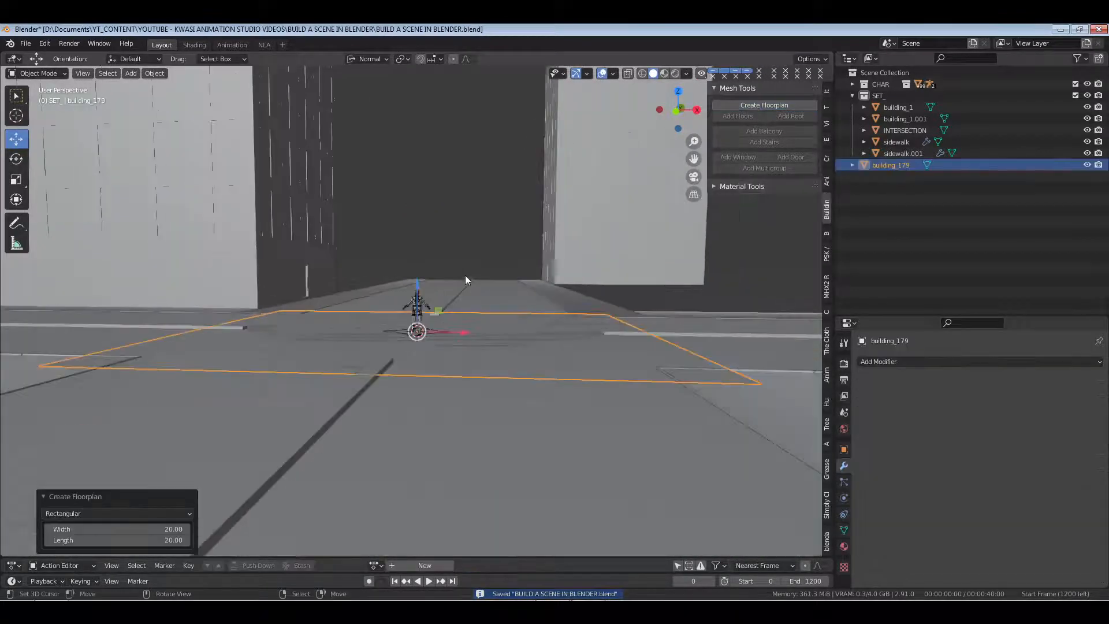
middle_drag(467, 280, 478, 366)
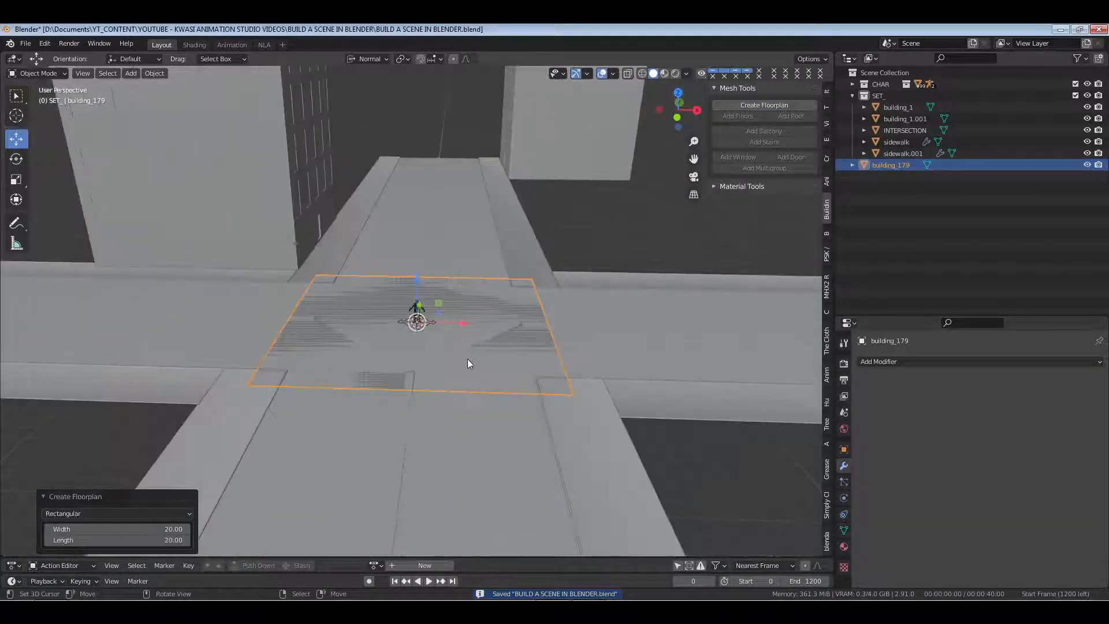
key(Tab)
click(739, 116)
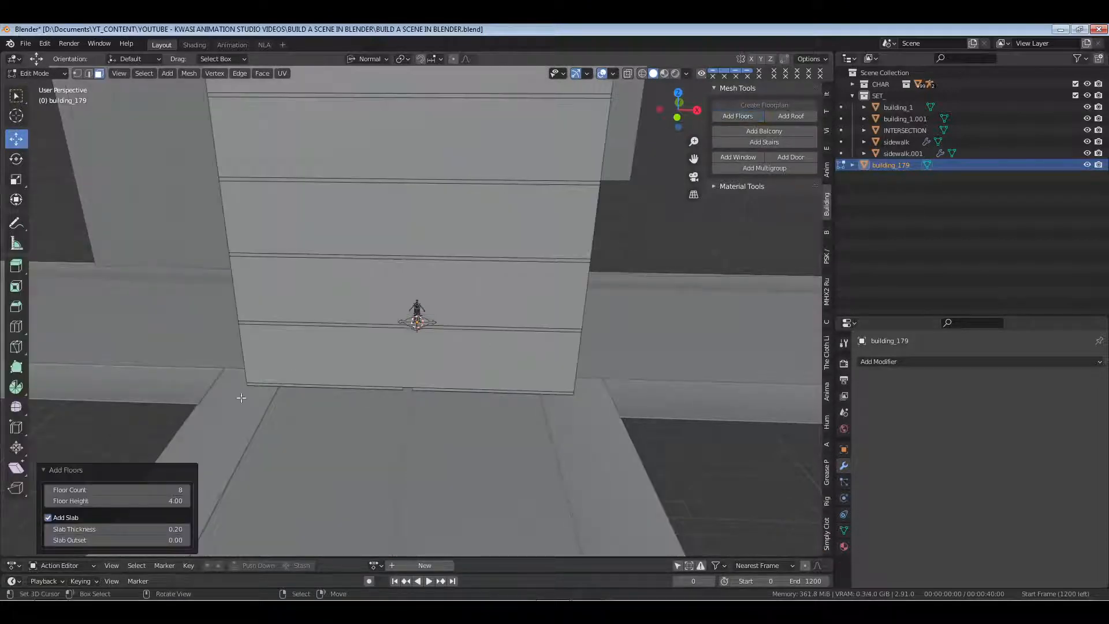
click(181, 489)
text(3)
key(Return)
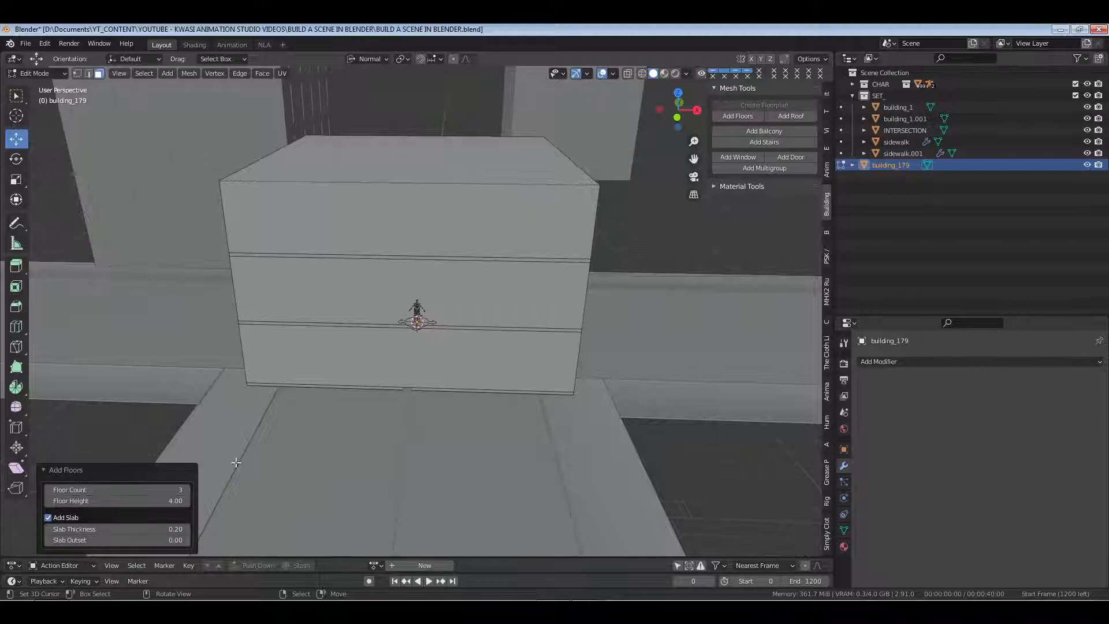
click(181, 471)
Add windows to the walls around the middle floor of the new building, with a count of 3 per wall
middle_drag(622, 291, 498, 354)
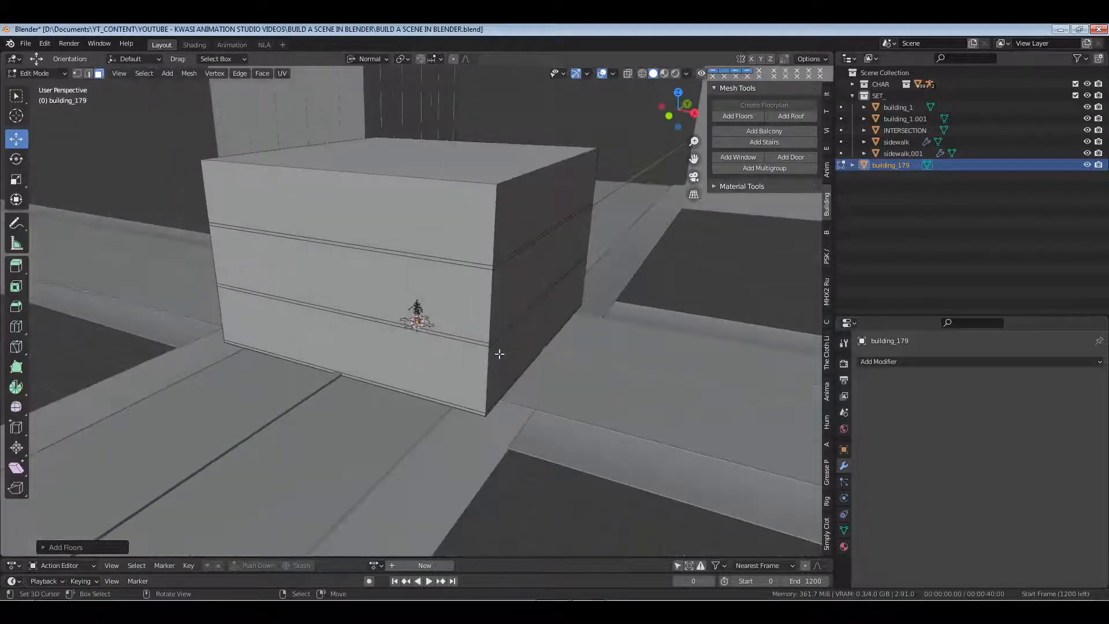
alt+click(495, 306)
click(737, 157)
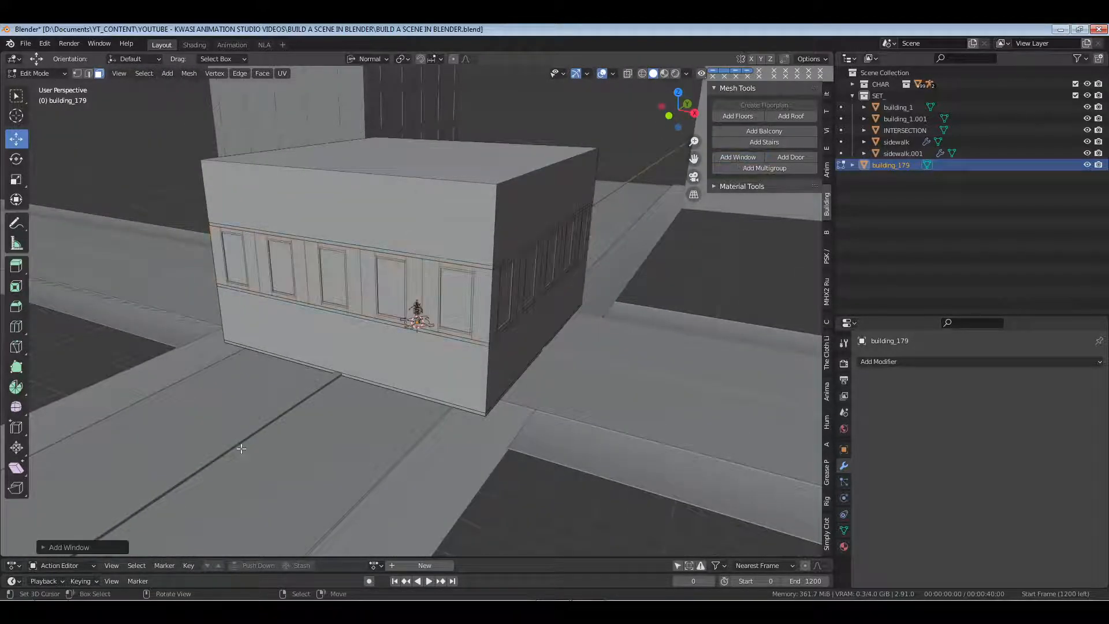
click(99, 547)
click(179, 503)
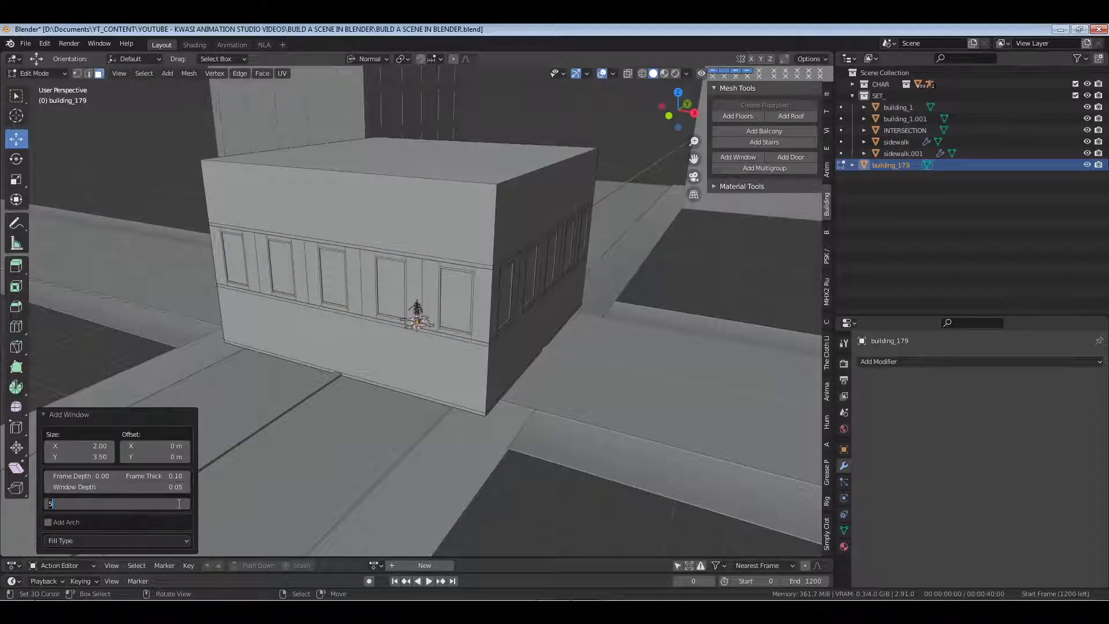
key(Return)
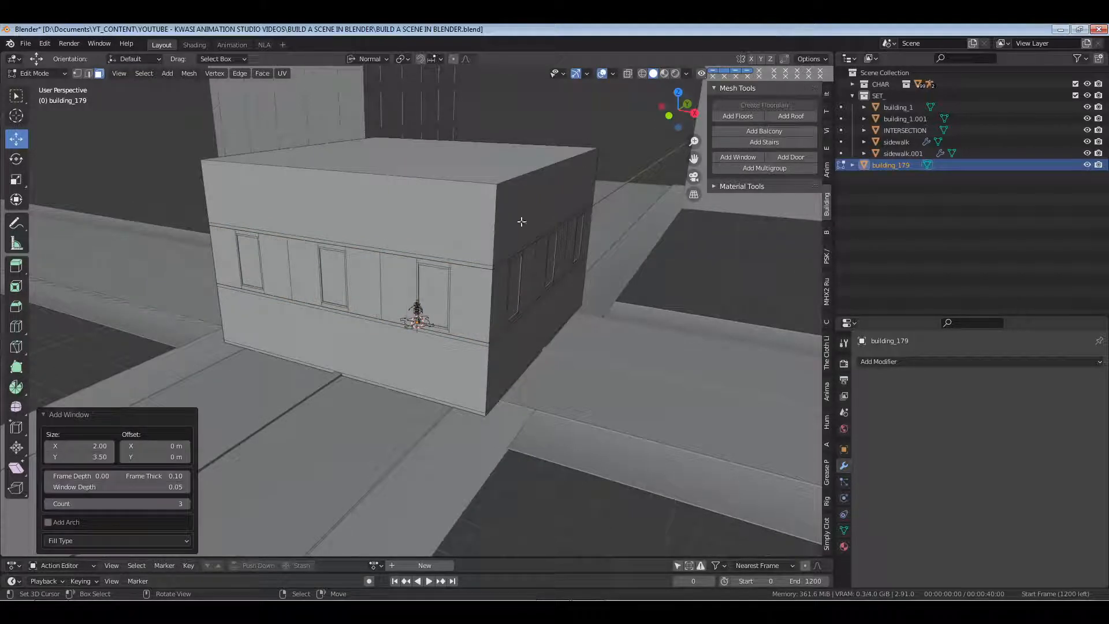
Add three windows per wall to the top floor and a door to one ground-floor wall
alt+click(522, 221)
click(735, 157)
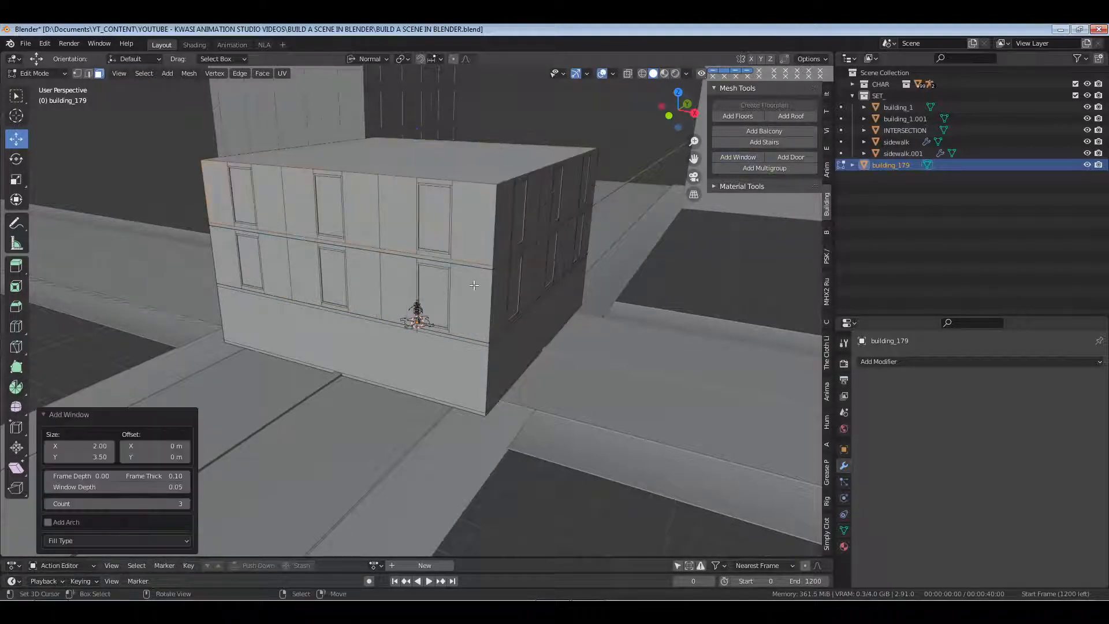
alt+click(339, 357)
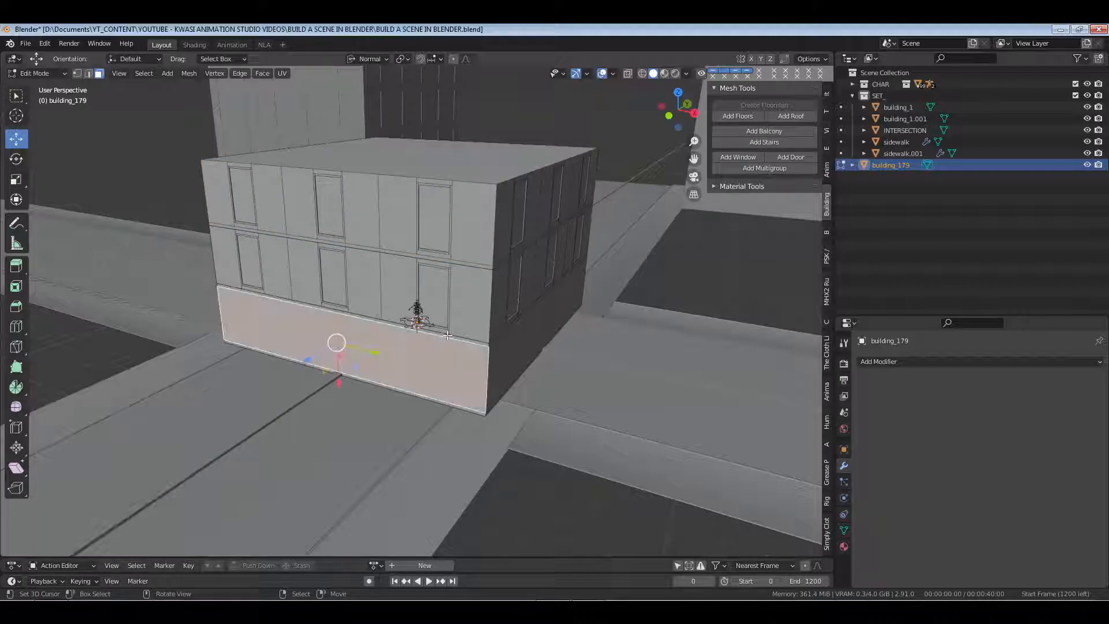
click(793, 158)
Add a flat roof to the top face of the three-storey building
middle_drag(437, 153, 433, 324)
click(437, 153)
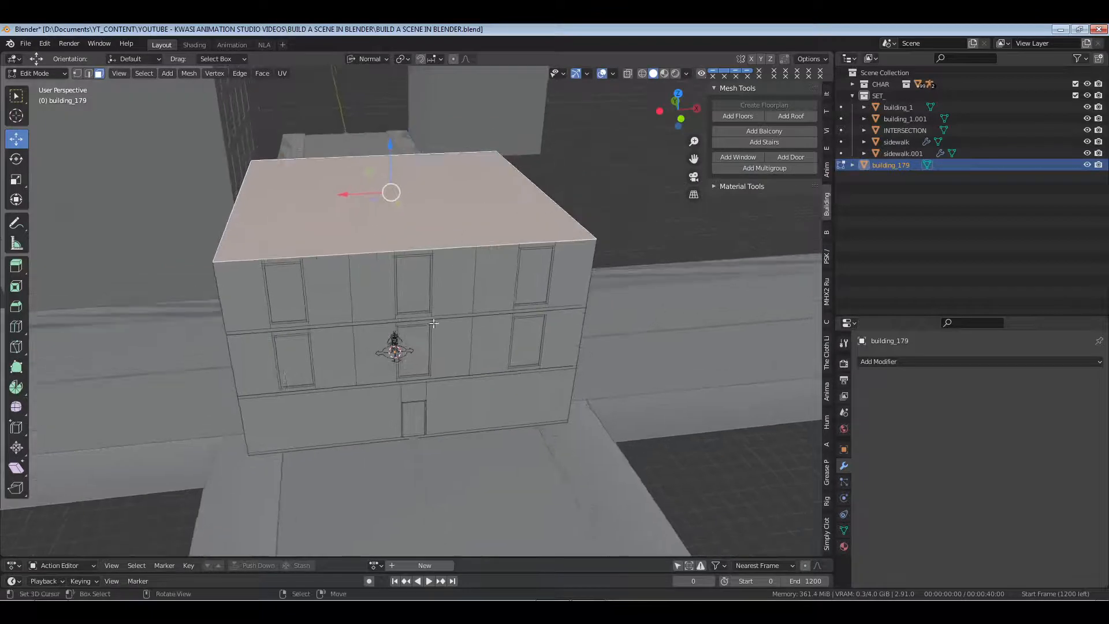
click(790, 116)
Try the Gable roof type and switch back to Flat
click(165, 513)
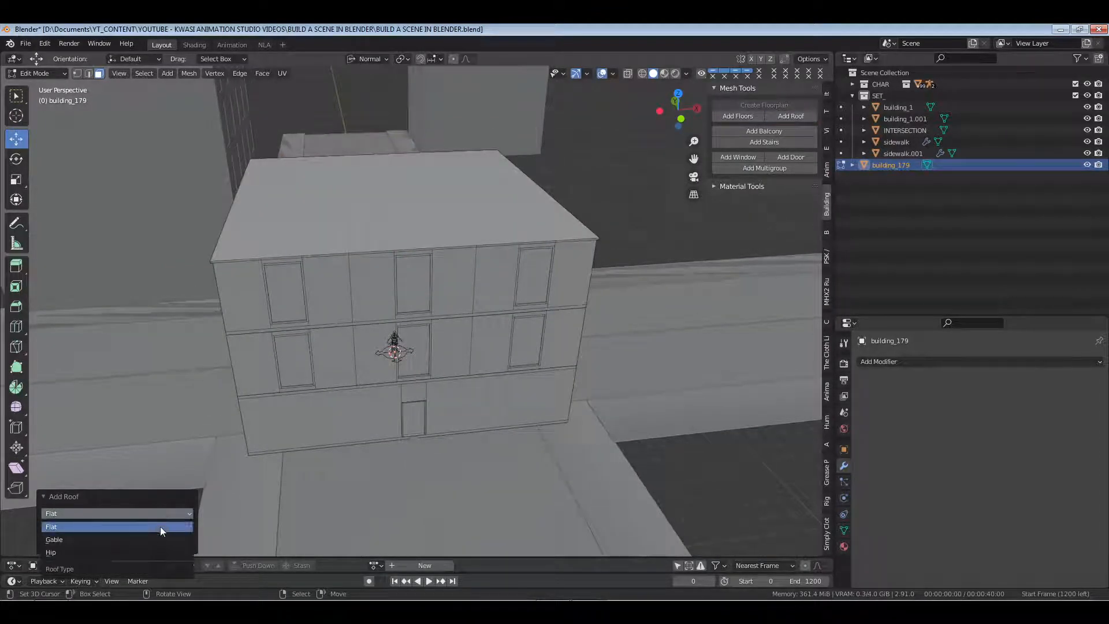
click(158, 534)
click(171, 469)
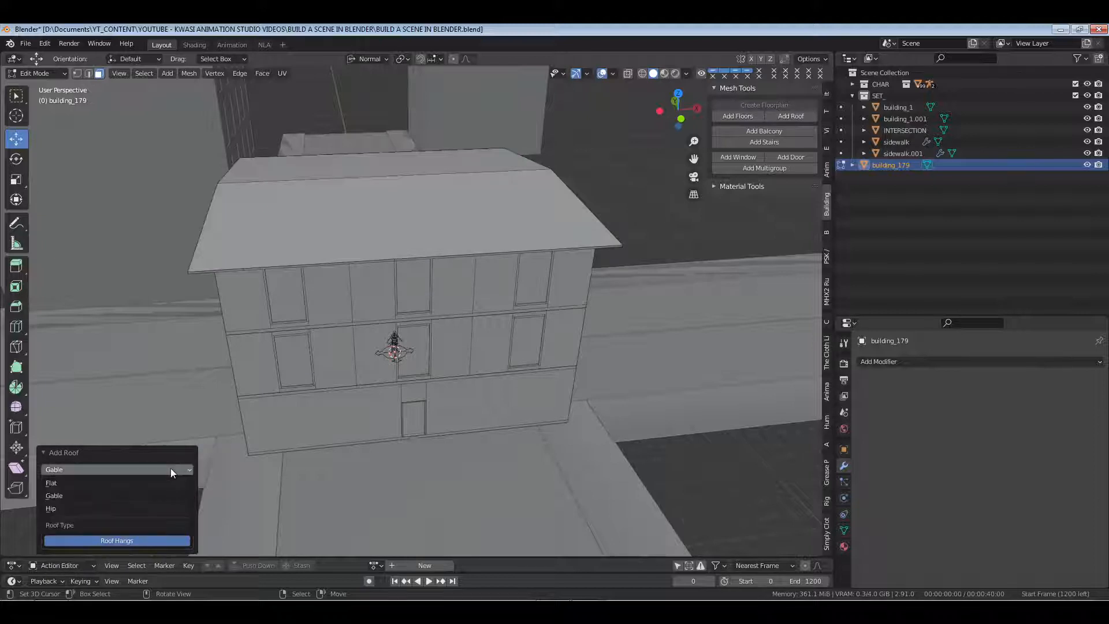
click(161, 483)
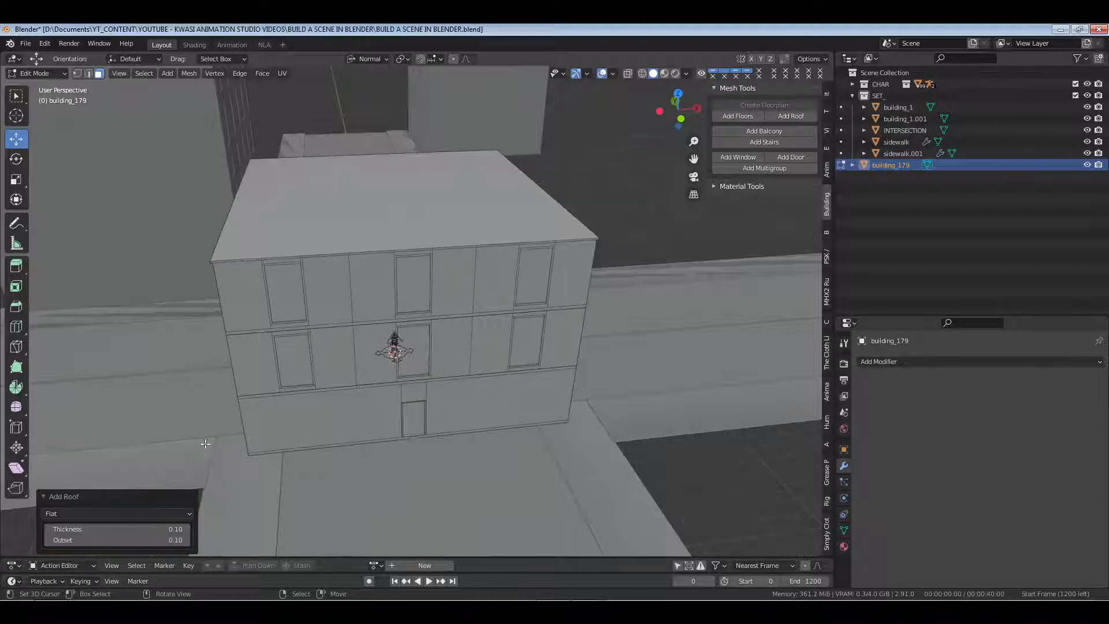
Set the flat roof's thickness to 0.5 and its outset to 0.2
click(172, 528)
text(1)
key(Return)
click(173, 528)
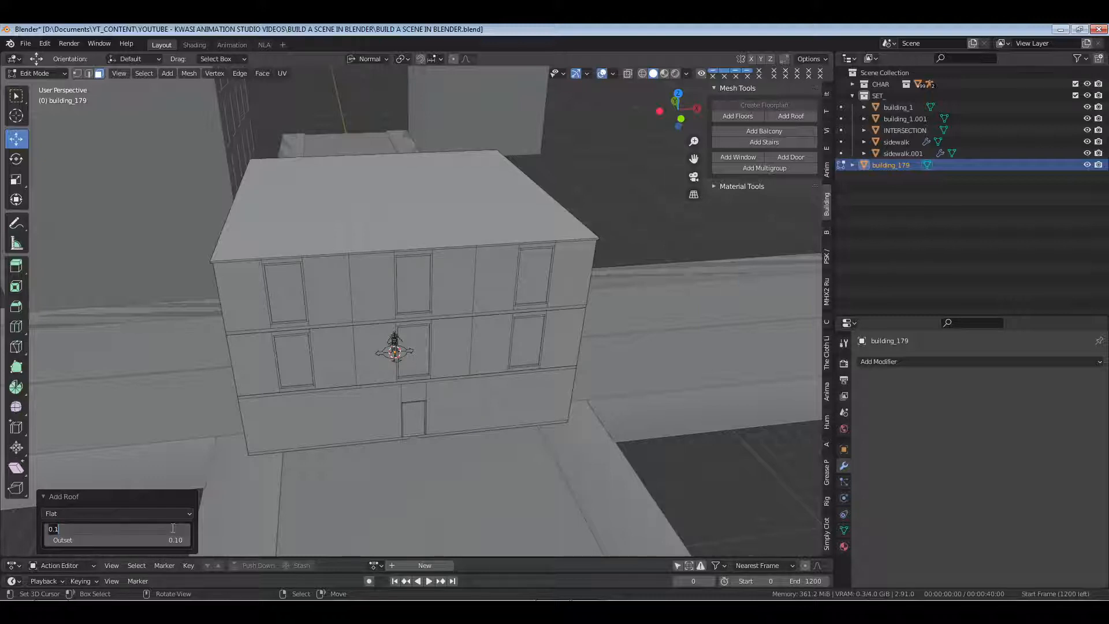
text(.5)
key(Return)
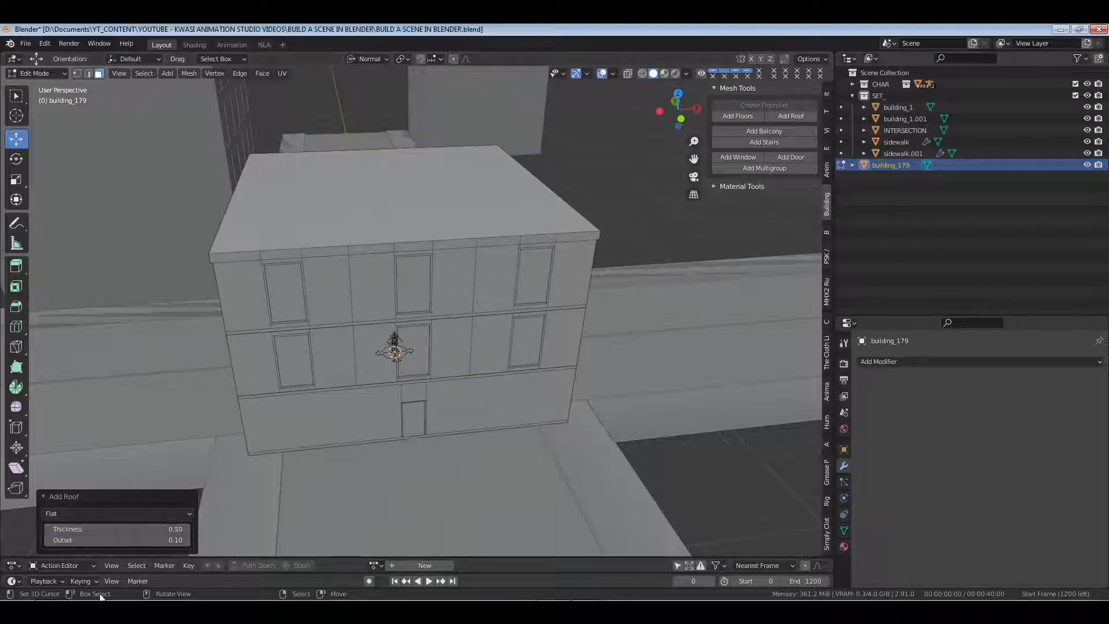
click(178, 539)
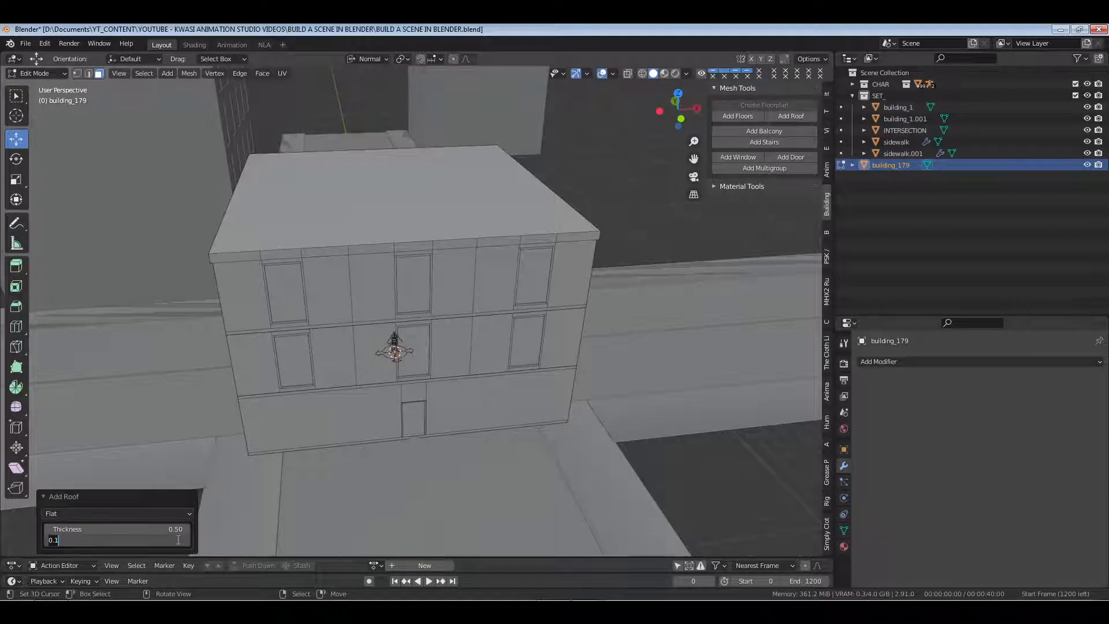
text(.2)
key(Return)
Inset the roof's top face by about 0.44 m, extrude it and lower it to form a parapet
middle_drag(496, 287, 476, 289)
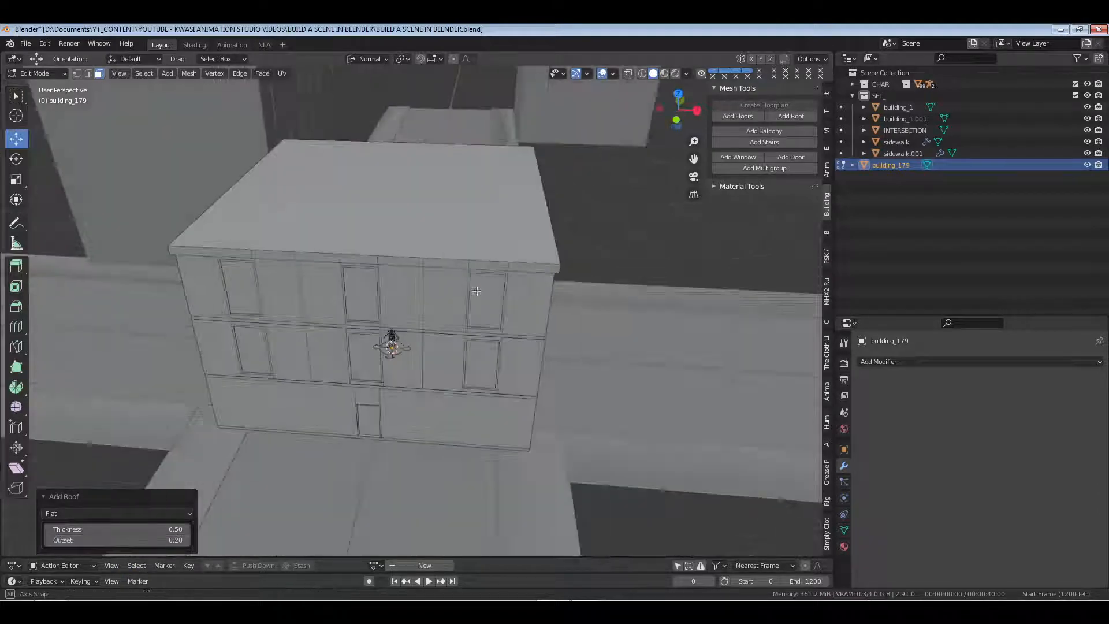
right_click(491, 234)
key(i)
click(647, 325)
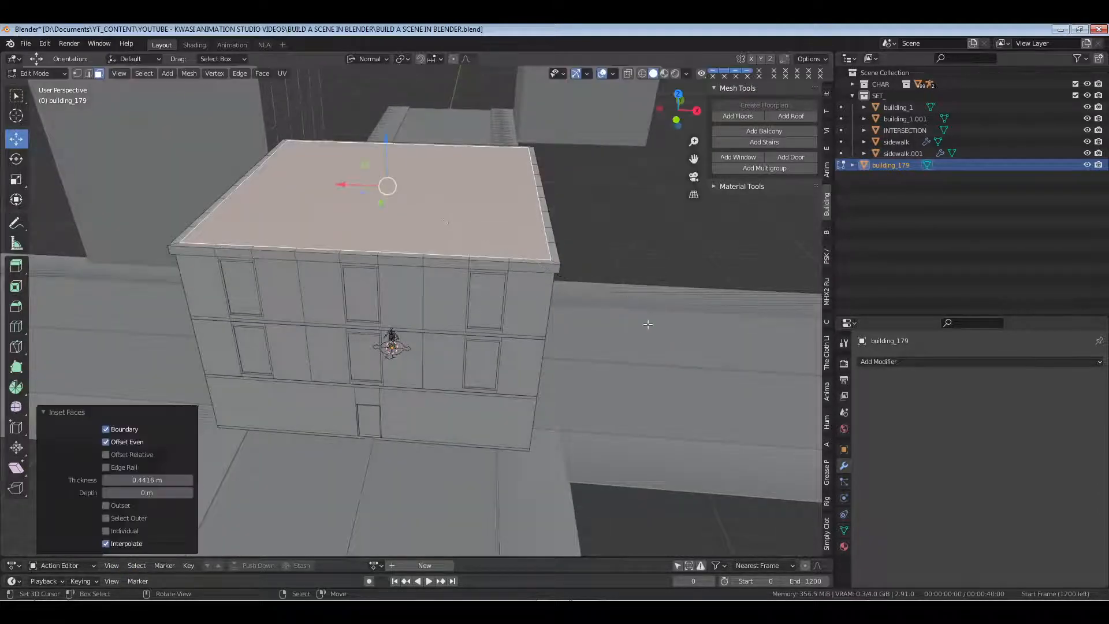
key(e)
right_click(444, 214)
drag(391, 146, 394, 188)
key(alt+a)
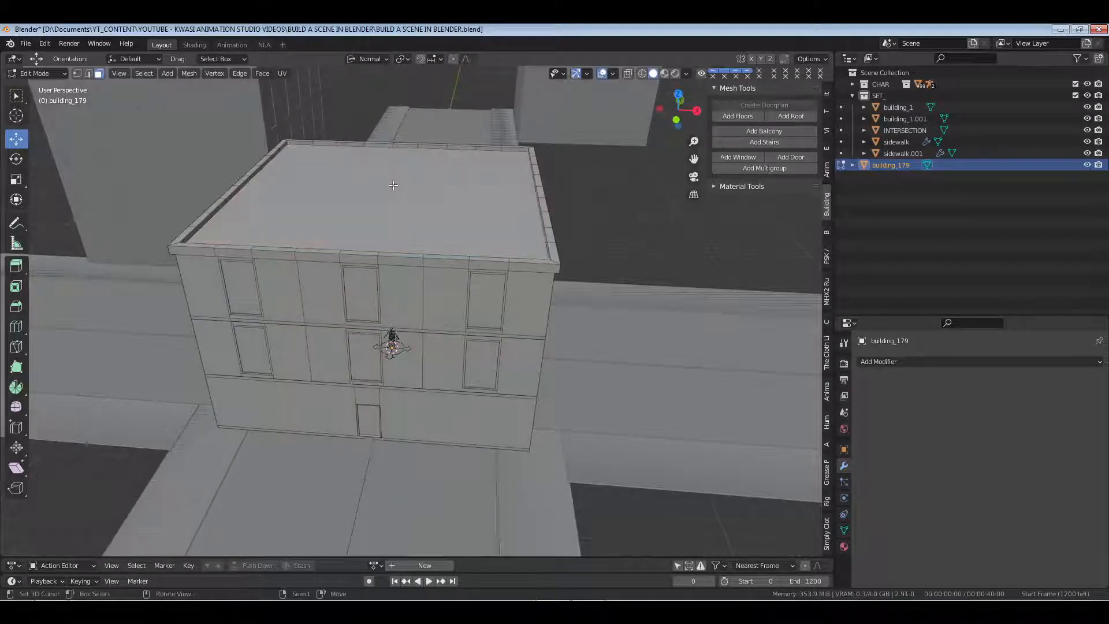
Return to Object Mode and set the new building's Z rotation to -90°
key(Tab)
scroll(408, 192, down, 2)
scroll(432, 209, down, 3)
middle_drag(431, 209, 463, 276)
click(844, 450)
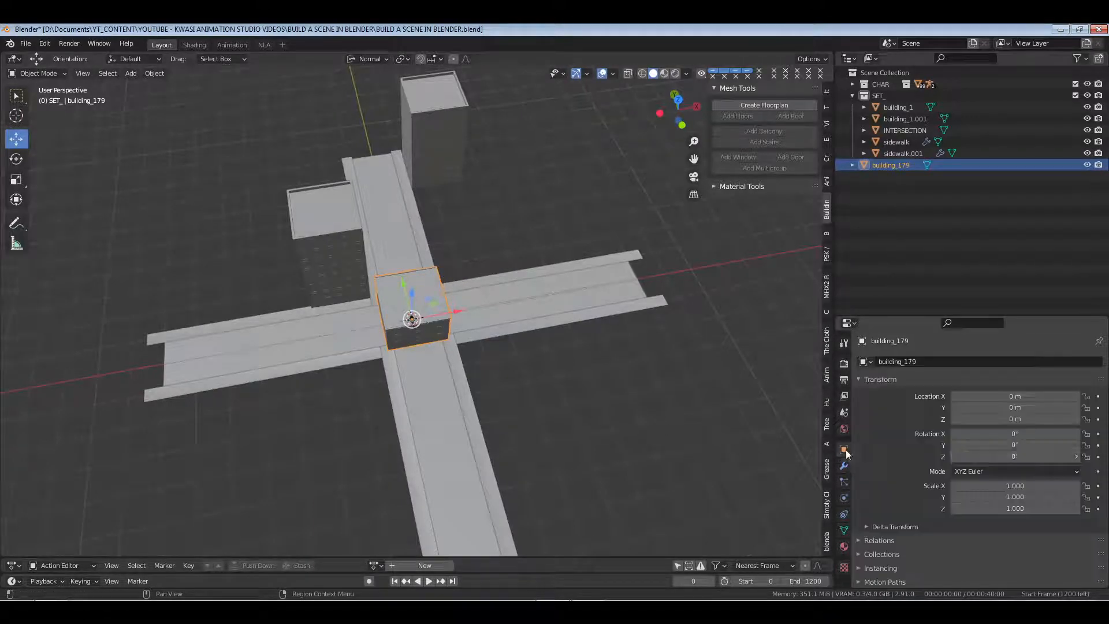
drag(1014, 456, 1003, 456)
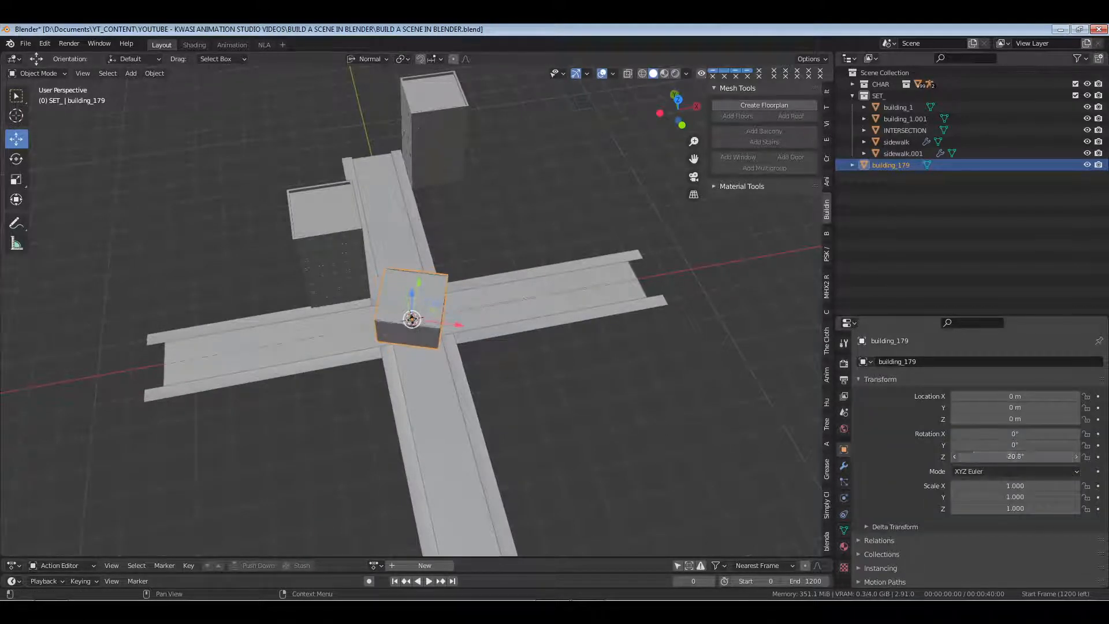
click(1027, 457)
text(-90)
key(Return)
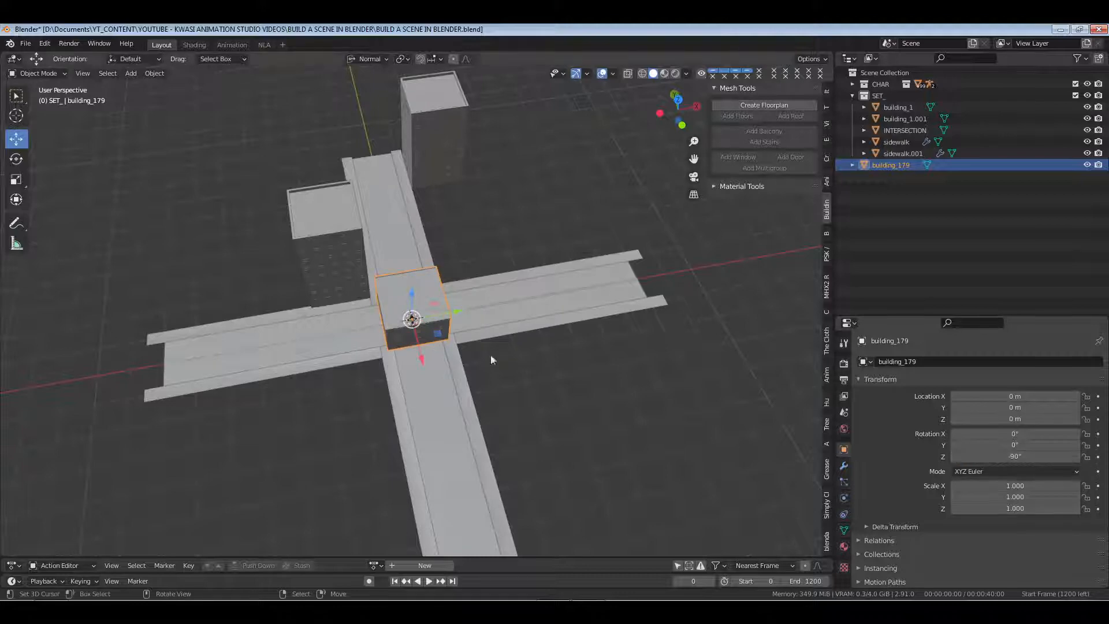
Move the new building onto the corner of the intersection, at about X 21.4 m and Y 20.5 m
key(KP_7)
key(g)
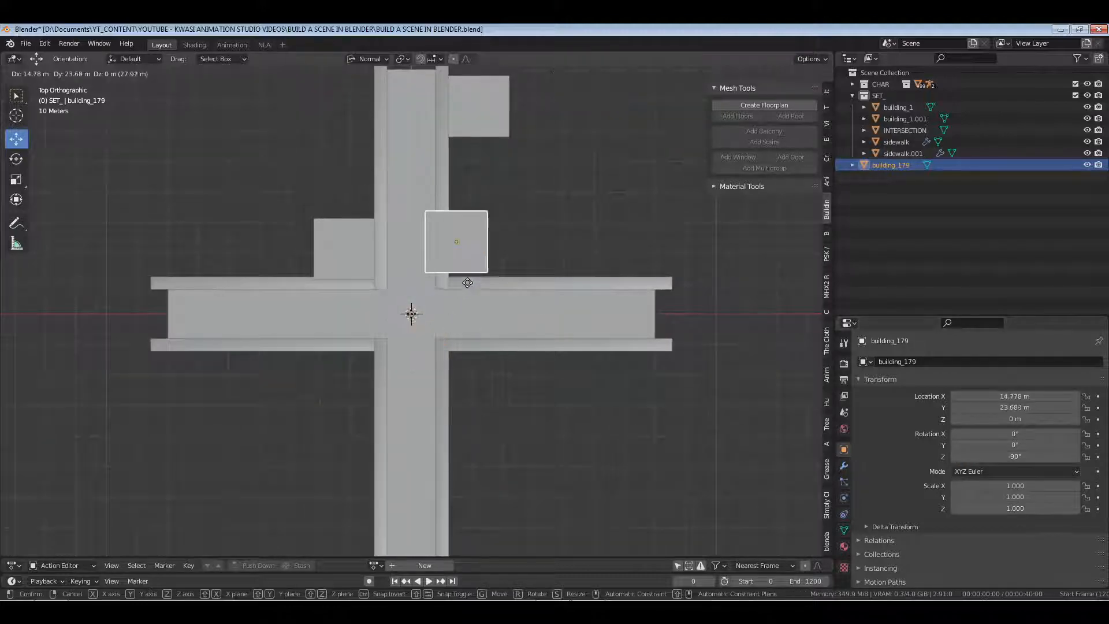
click(466, 290)
key(KP_Decimal)
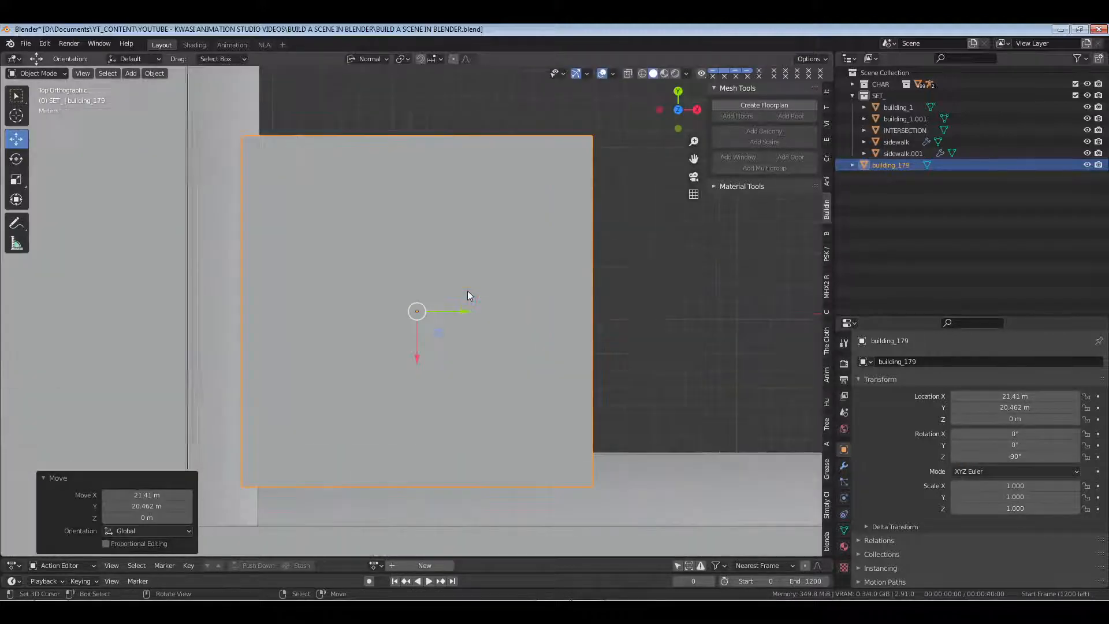
Nudge the new building against the inner sidewalk edges, at about X 22.0 m and Y 22.04 m, and save the file
middle_drag(464, 425, 478, 376)
drag(407, 341, 437, 360)
middle_drag(470, 372, 431, 390)
drag(449, 351, 455, 348)
middle_drag(451, 372, 442, 484)
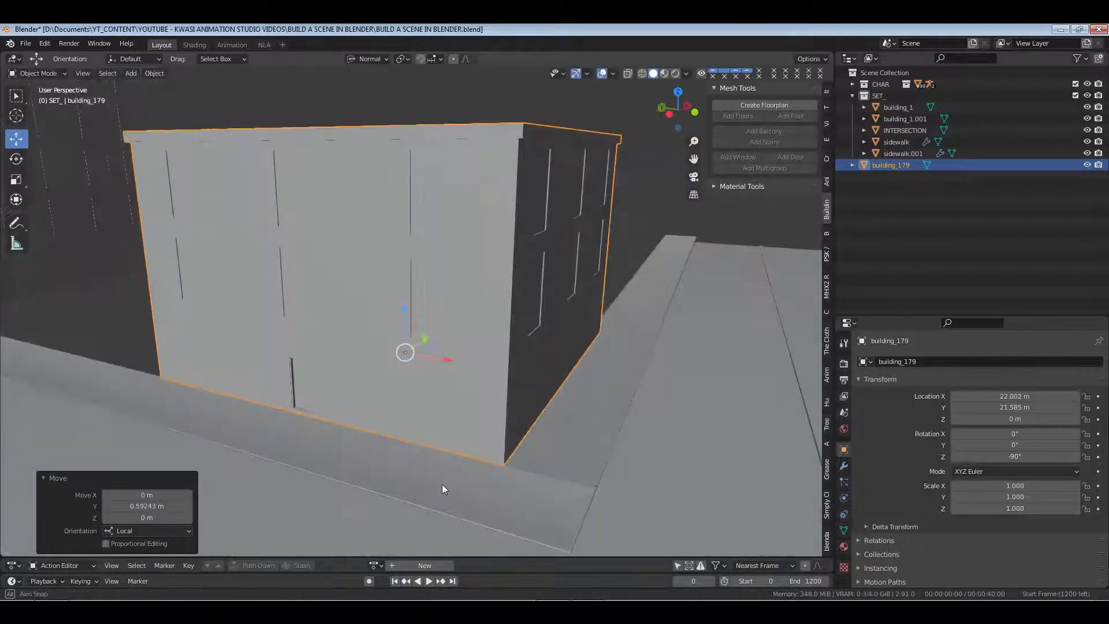
drag(446, 362, 445, 354)
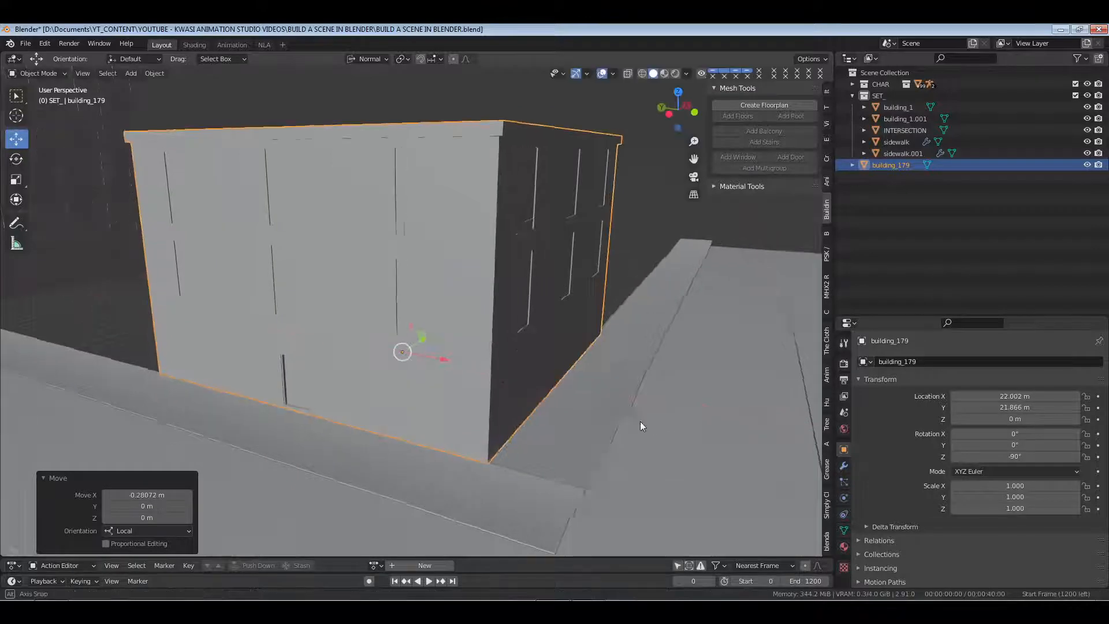
middle_drag(640, 421, 462, 397)
drag(445, 356, 445, 354)
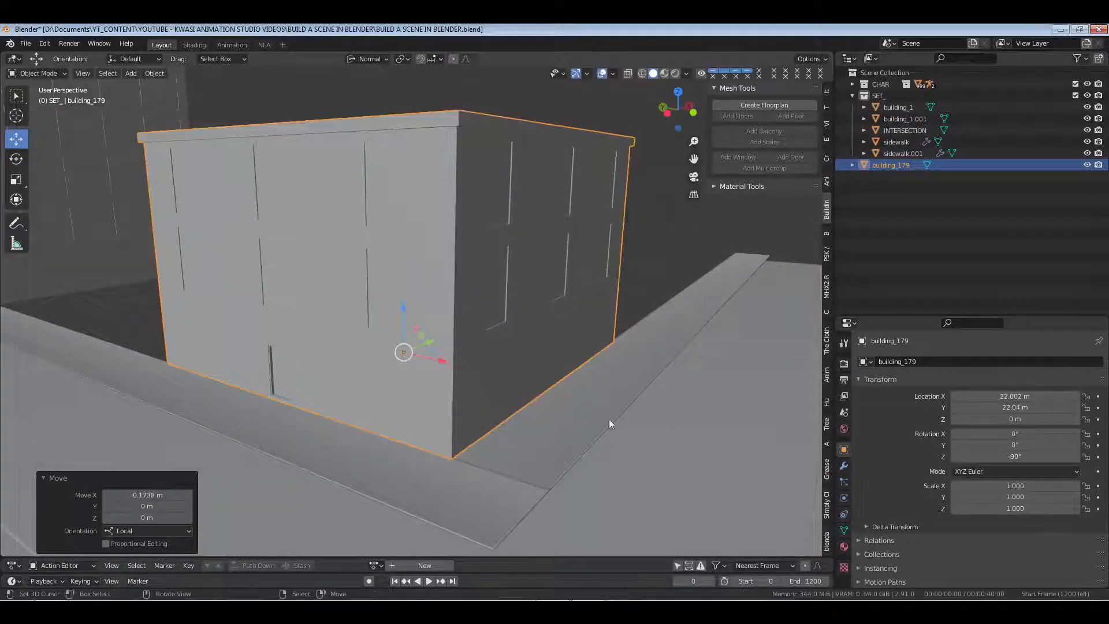
middle_drag(609, 418, 452, 370)
key(alt+a)
scroll(497, 366, down, 5)
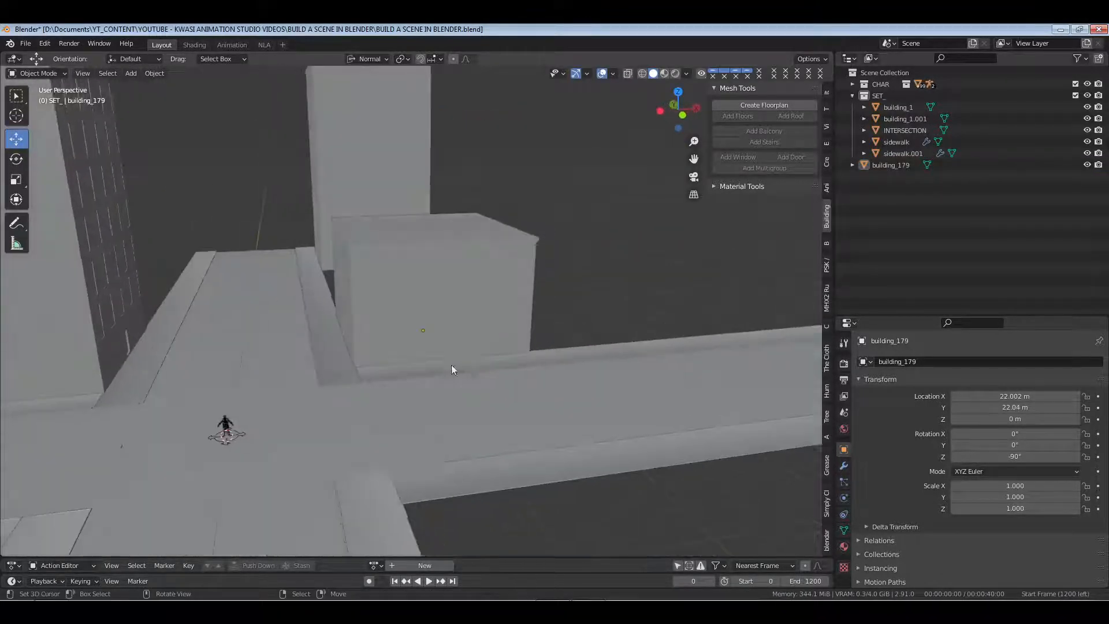
scroll(447, 369, up, 4)
scroll(424, 371, down, 3)
middle_drag(363, 396, 355, 215)
key(ctrl+s)
Shift the tall building behind to about X 21.77 m and the low corner building to about X 21.93 m, then save
click(353, 215)
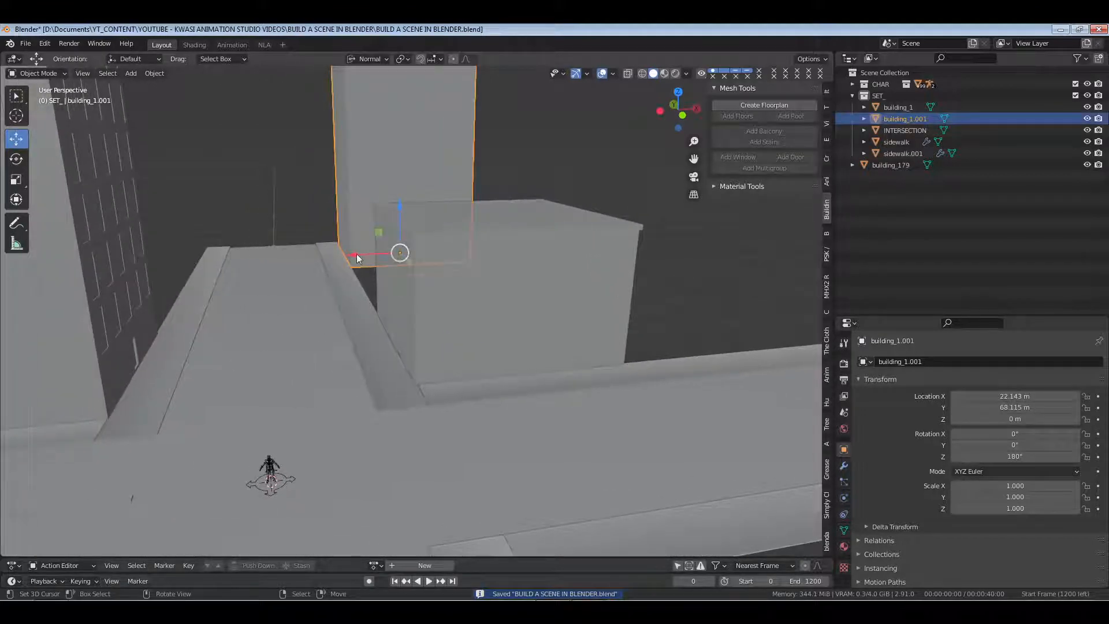
drag(356, 254, 403, 344)
click(403, 344)
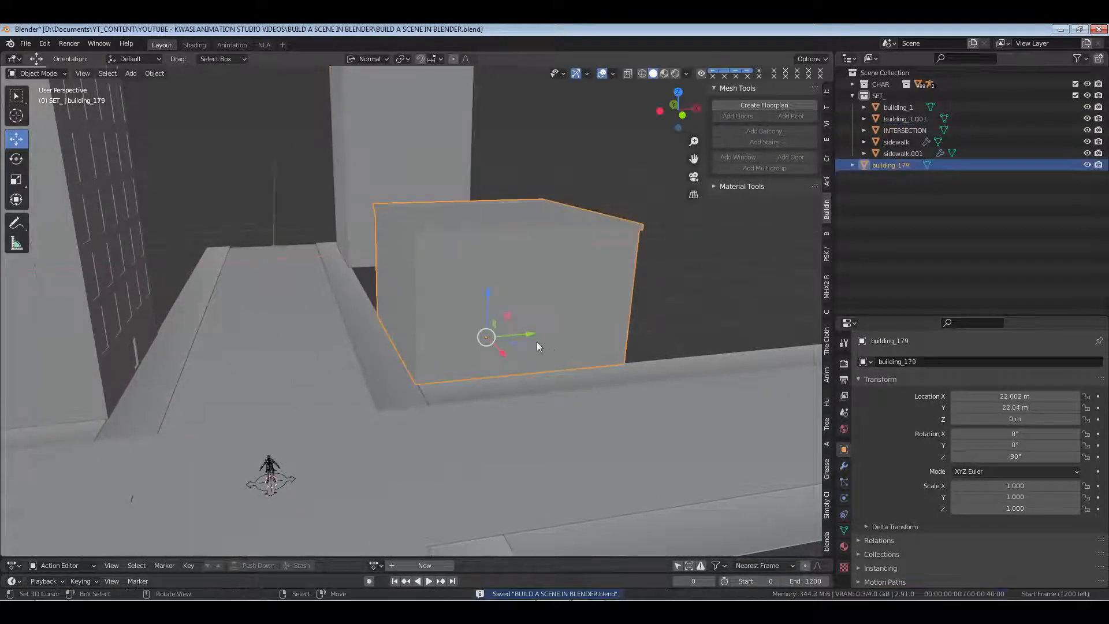
drag(532, 334, 531, 334)
key(alt+a)
key(ctrl+s)
Rename the object building_179 as building_2
scroll(482, 350, down, 3)
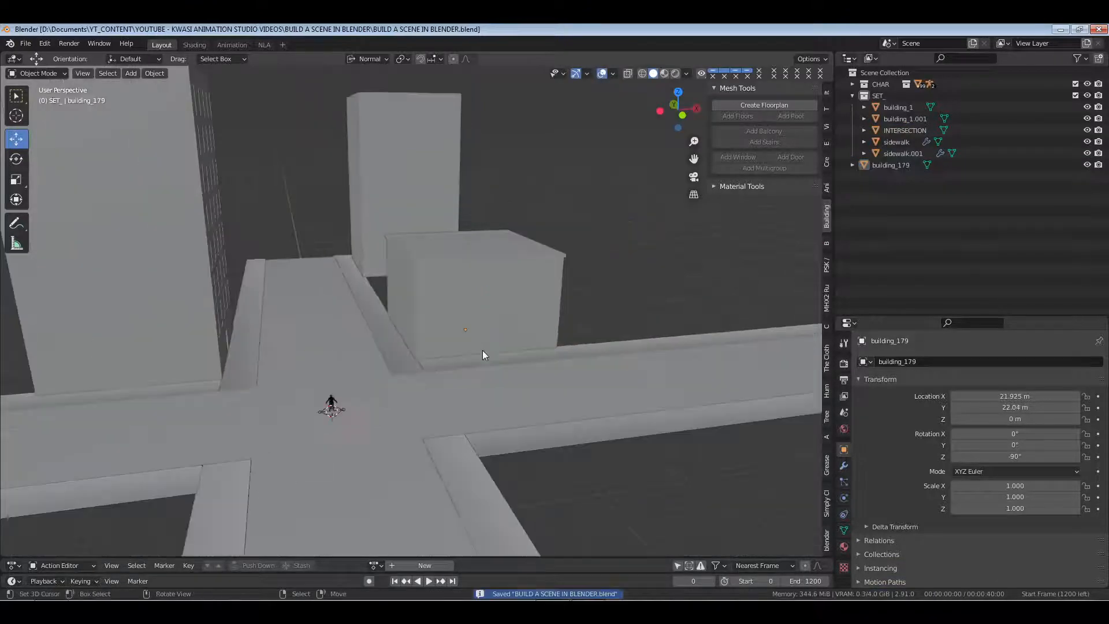
middle_drag(484, 353, 460, 356)
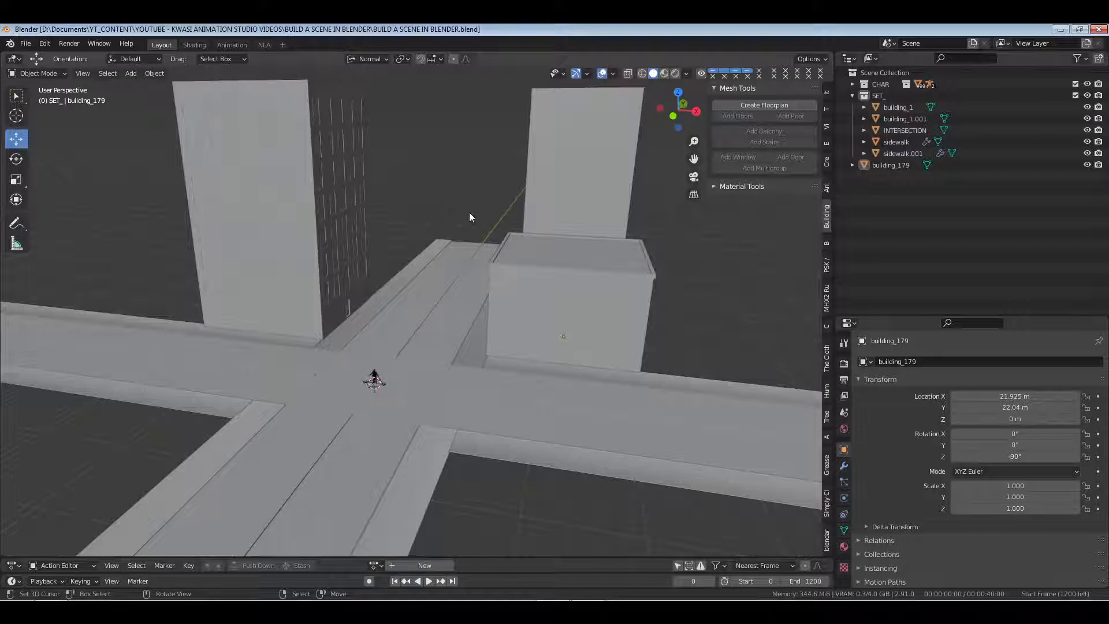
mouse_move(469, 213)
middle_down()
mouse_move(508, 280)
mouse_move(500, 300)
mouse_move(466, 201)
middle_up()
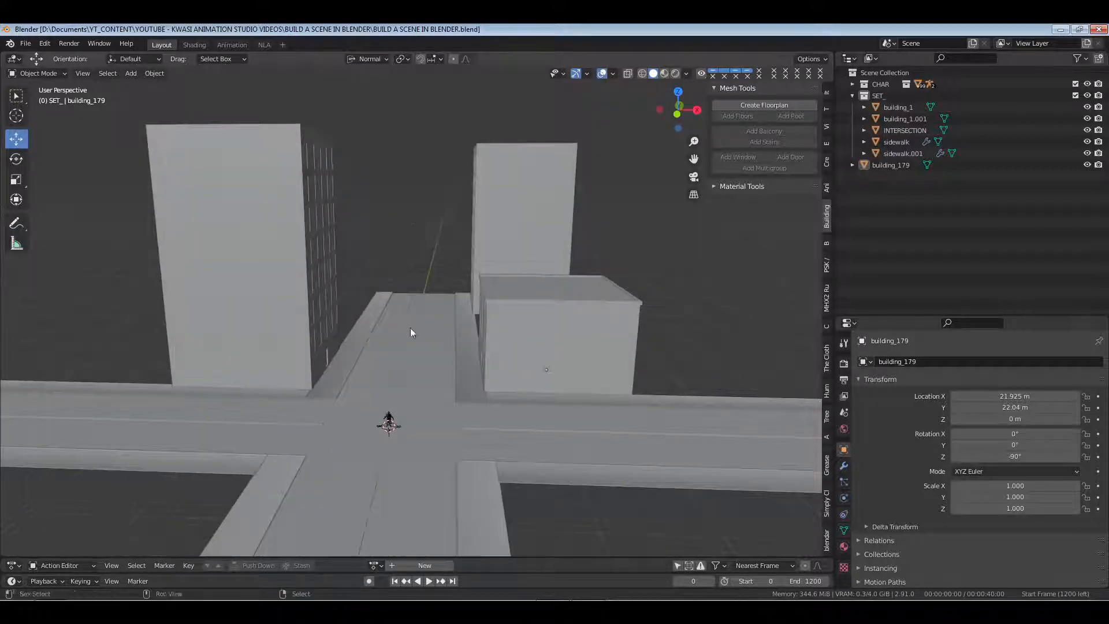
middle_drag(410, 328, 397, 242)
scroll(489, 233, down, 4)
middle_drag(563, 262, 658, 225)
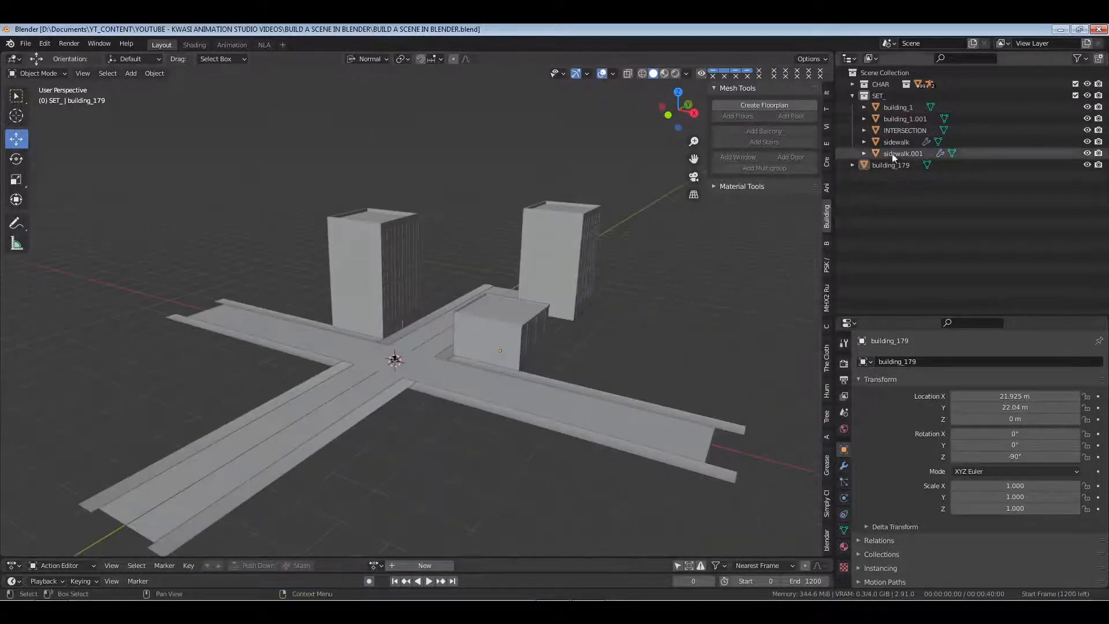
click(895, 165)
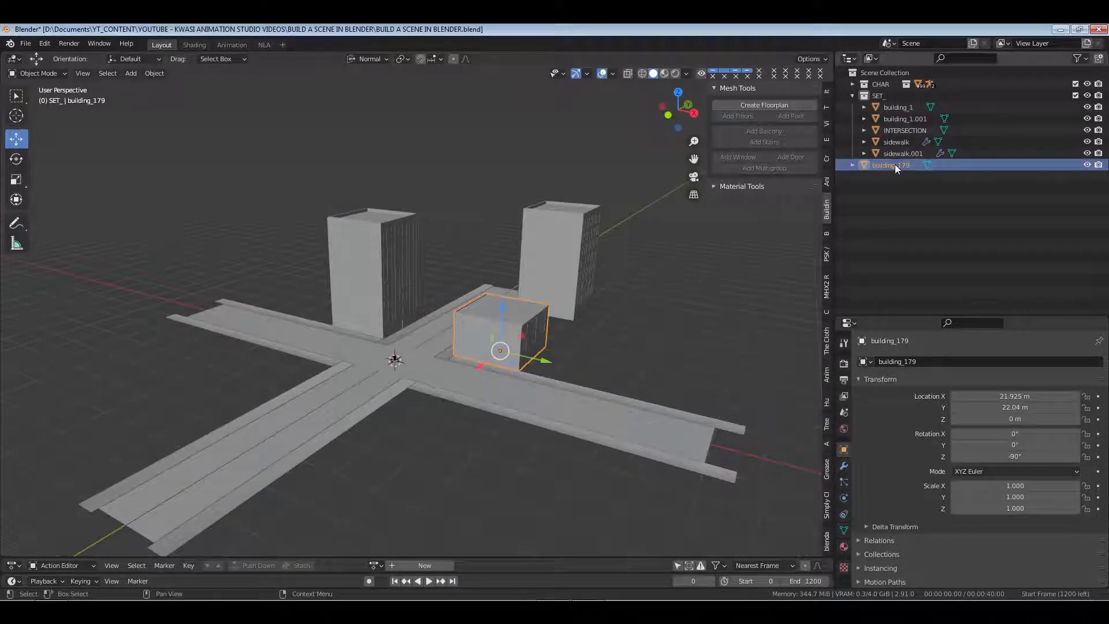
double_click(895, 164)
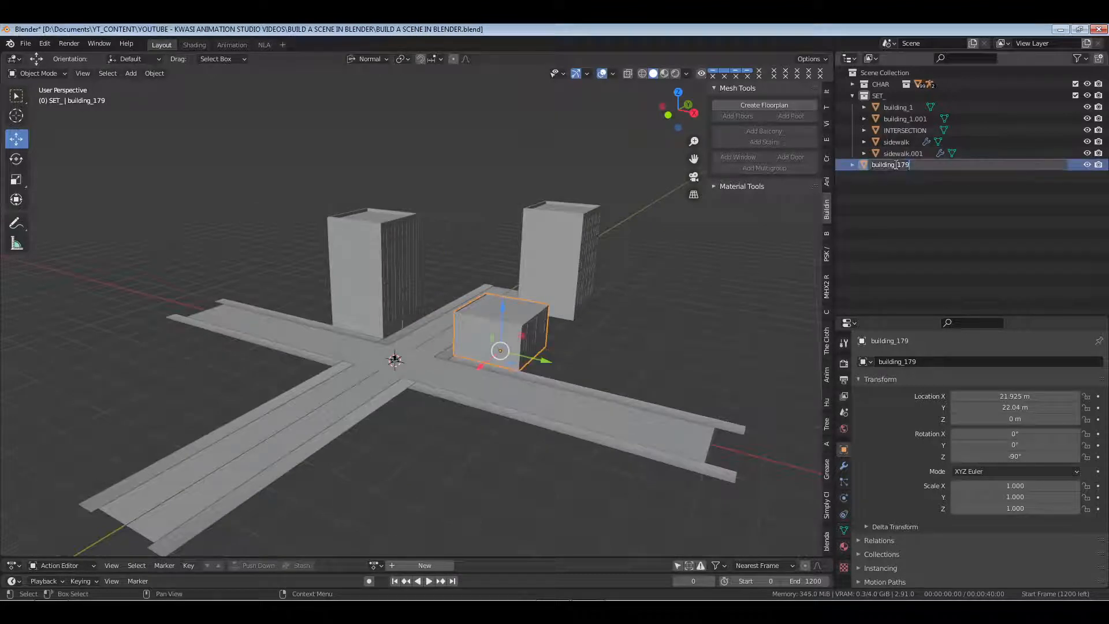
text(_2)
key(Return)
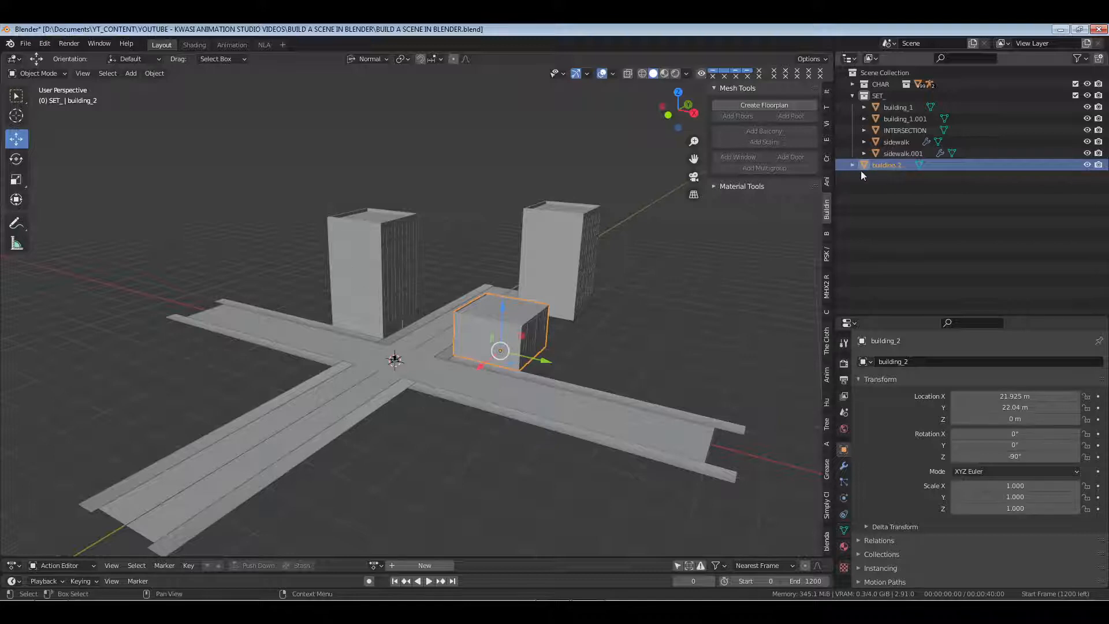
Put building_2 into the SET_ collection and save the file
drag(886, 167, 888, 107)
click(878, 98)
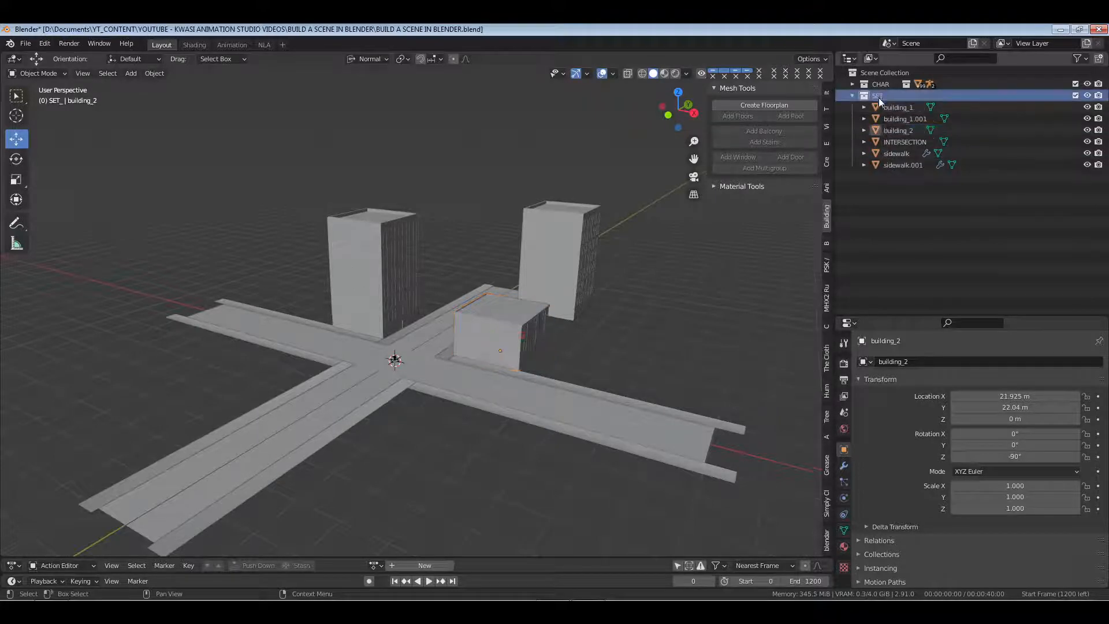
key(ctrl+s)
Rename the object building_1.001 as building_1.1 and save the file
middle_drag(336, 355, 503, 313)
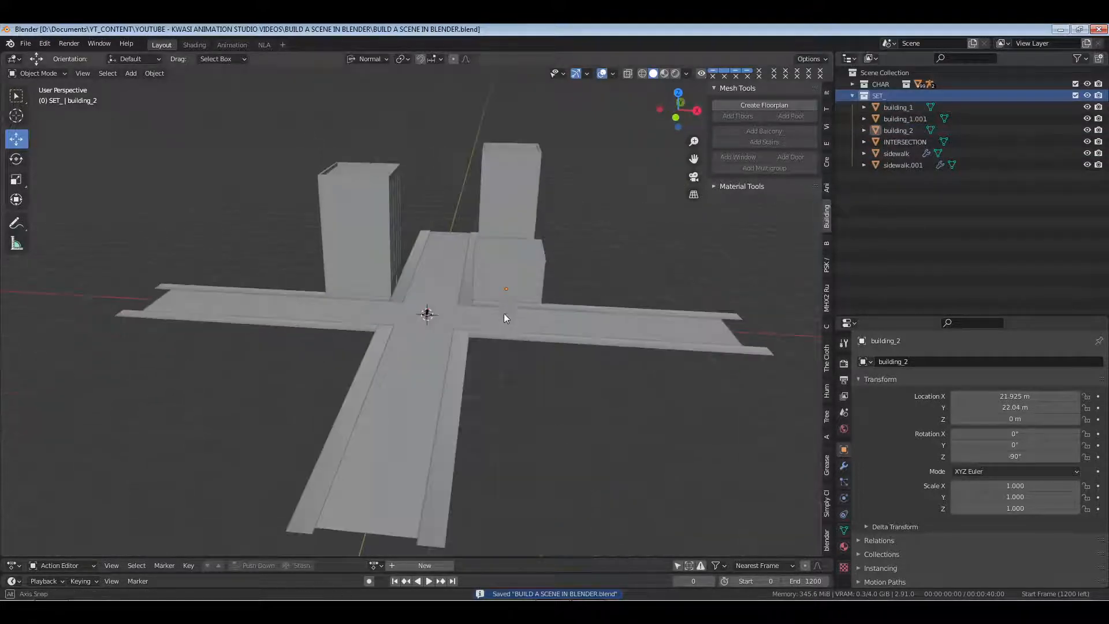
click(904, 119)
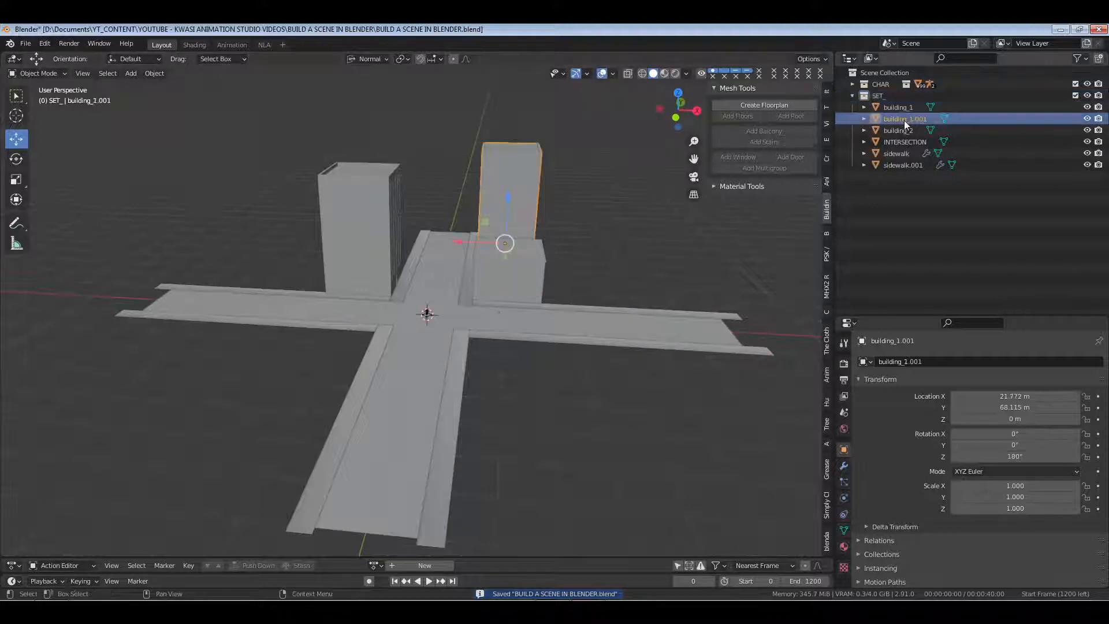
double_click(904, 119)
text(1)
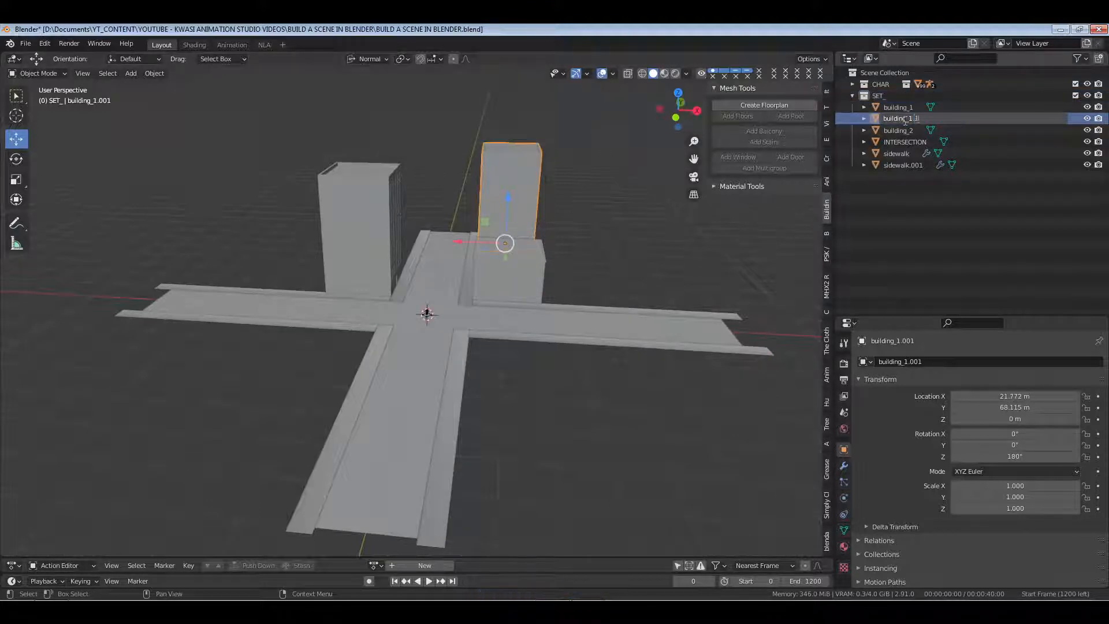
key(Return)
key(alt+a)
key(ctrl+s)
Duplicate building_2 and move the copy about 66.6 m along the side street, past the tall building on the opposite corner
scroll(439, 247, up, 6)
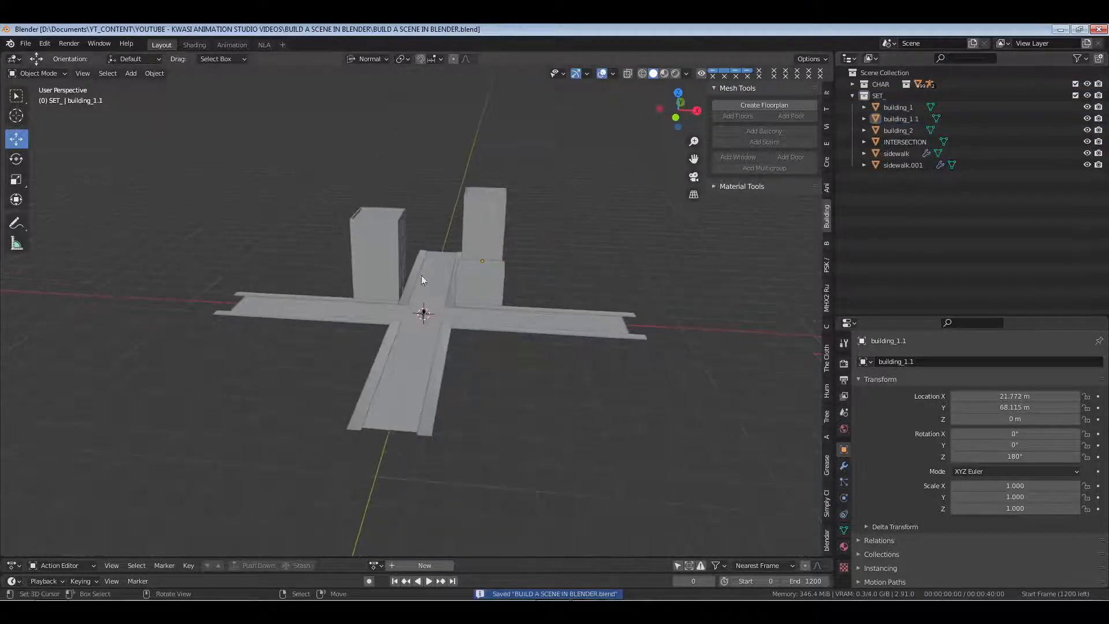
middle_drag(424, 291, 346, 293)
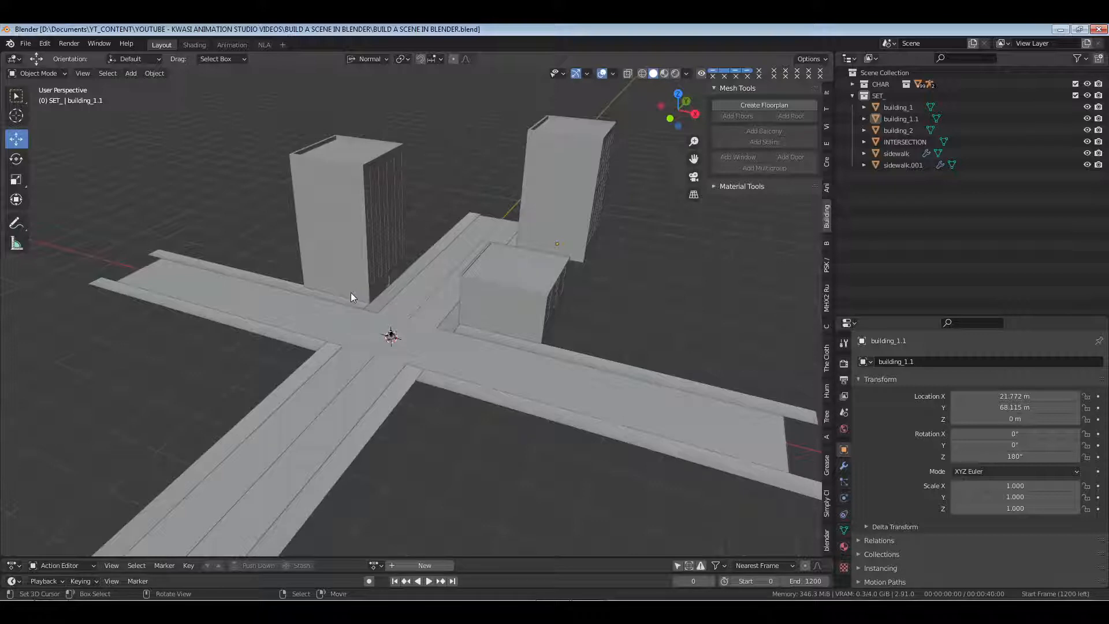
click(492, 291)
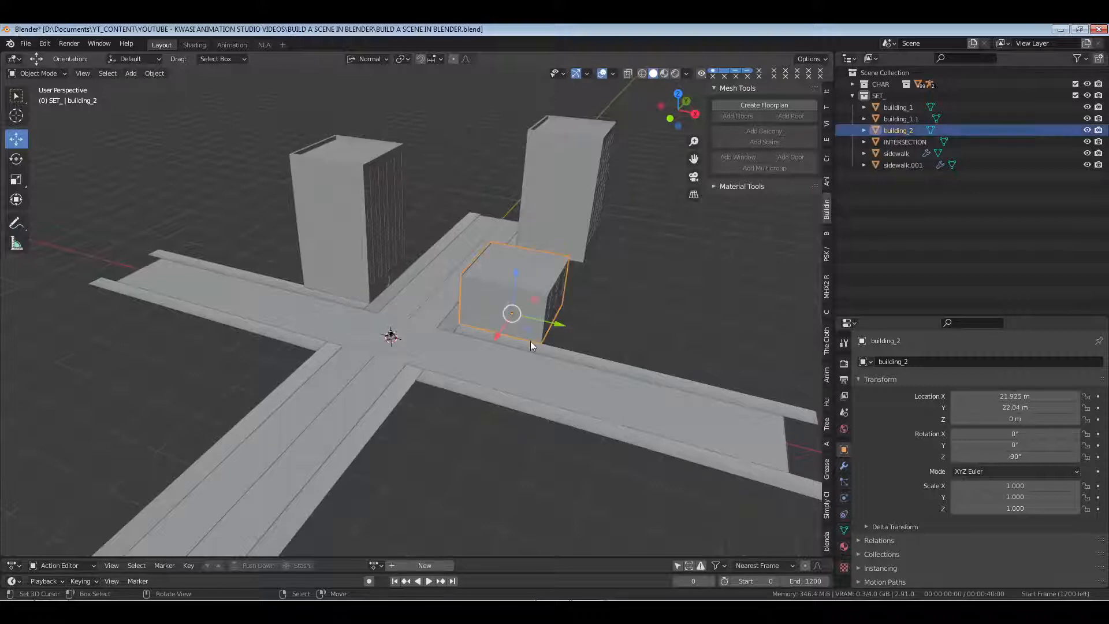
key(shift+d)
right_click(546, 339)
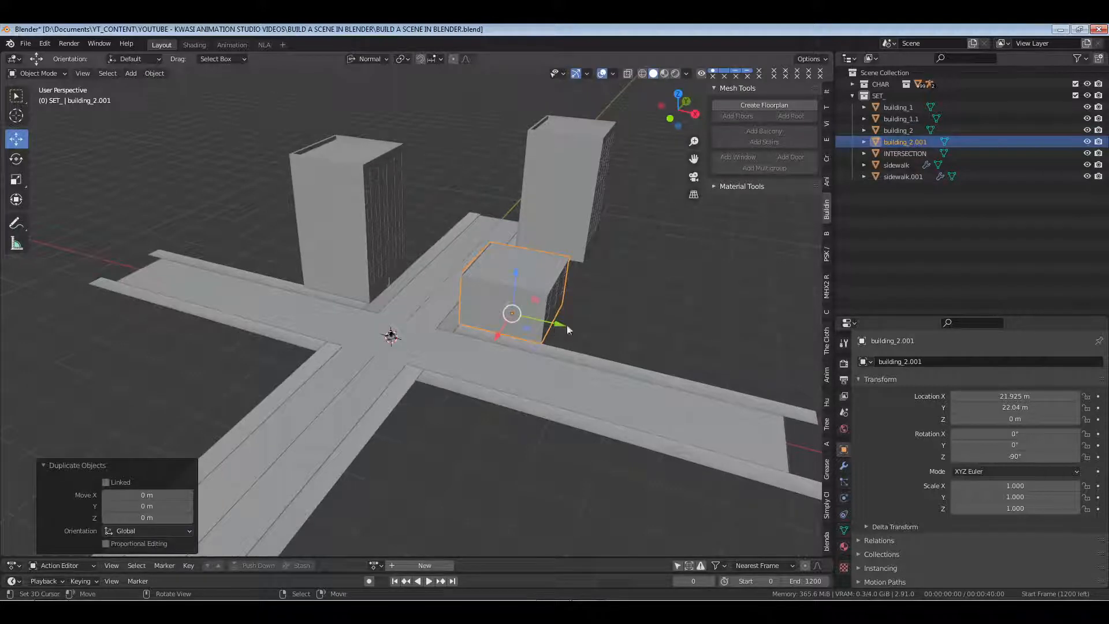
drag(567, 327, 344, 276)
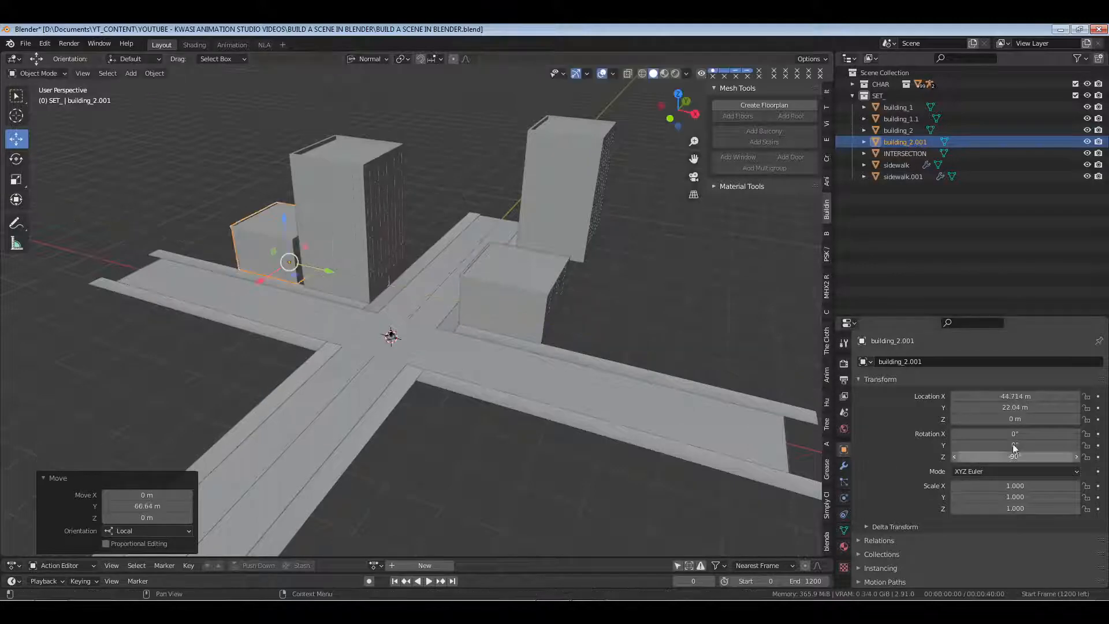
Set the copied building's Z rotation to 0° and move it about 4.9 m farther from the tall building along X
double_click(1014, 457)
text(0)
key(Return)
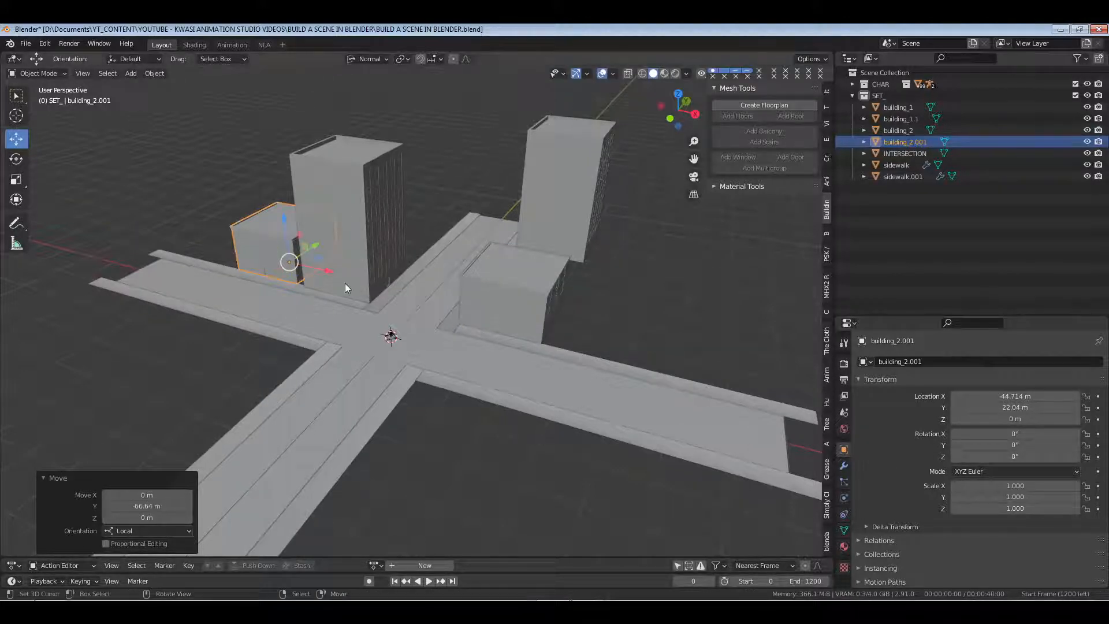
key(KP_Decimal)
scroll(345, 283, up, 5)
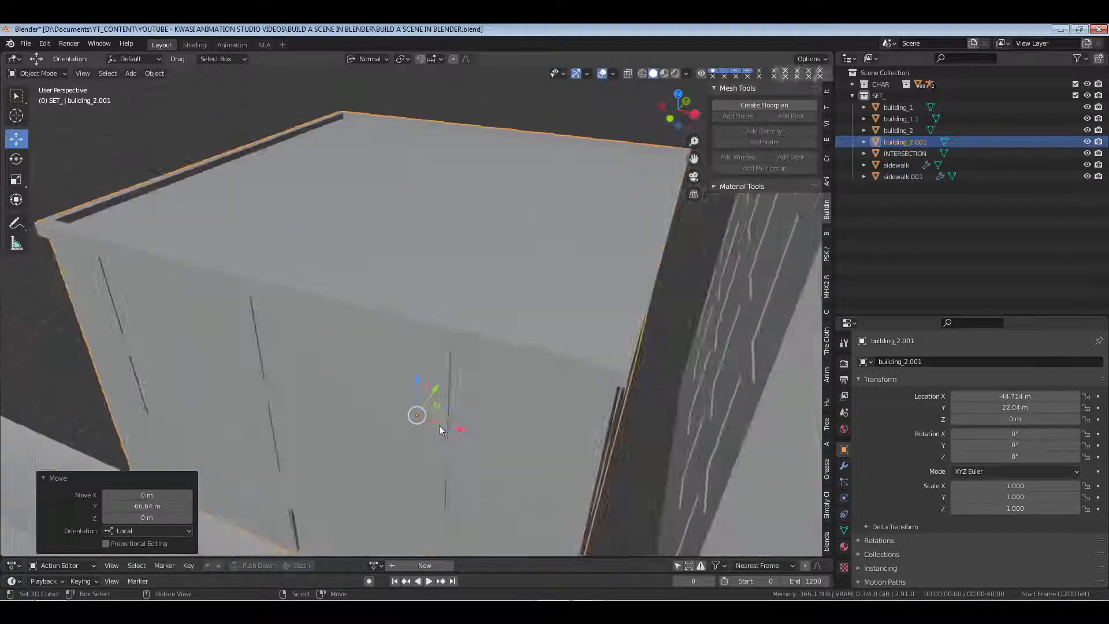
scroll(439, 426, down, 6)
middle_drag(459, 436, 479, 420)
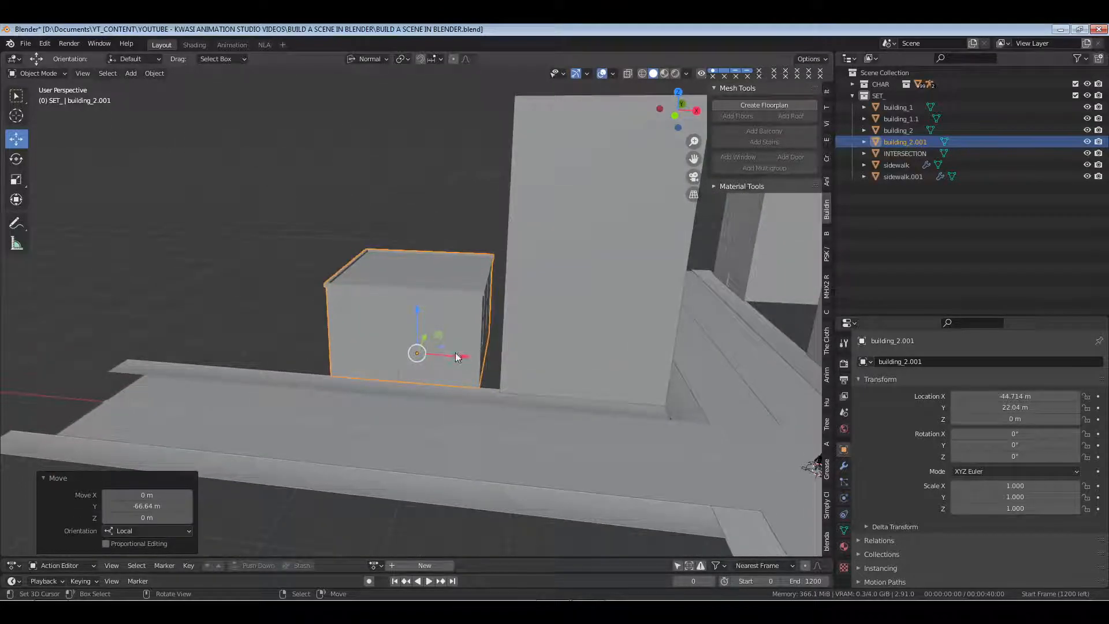
drag(455, 357, 423, 352)
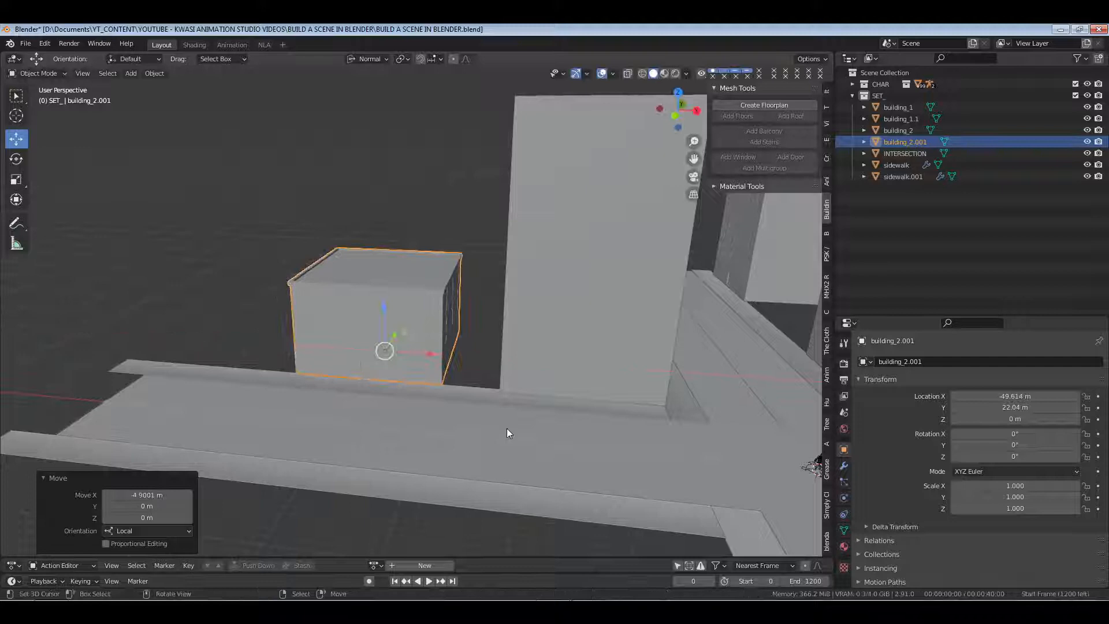
Duplicate sidewalk.001 in place and remove the Mirror modifier from the copy
click(470, 396)
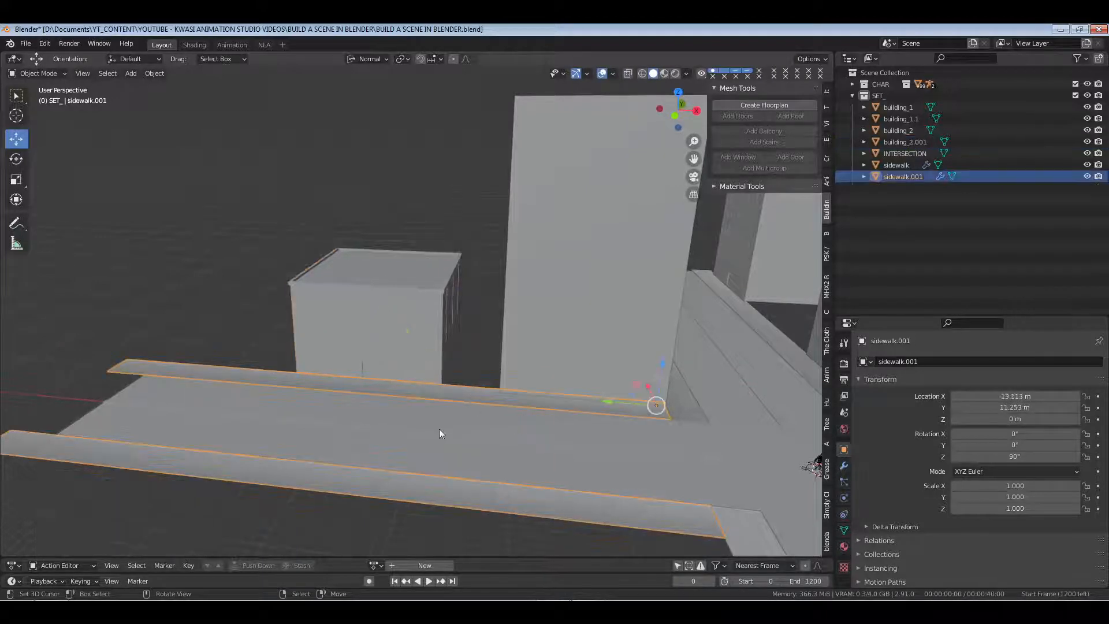
middle_drag(439, 428, 490, 449)
click(844, 465)
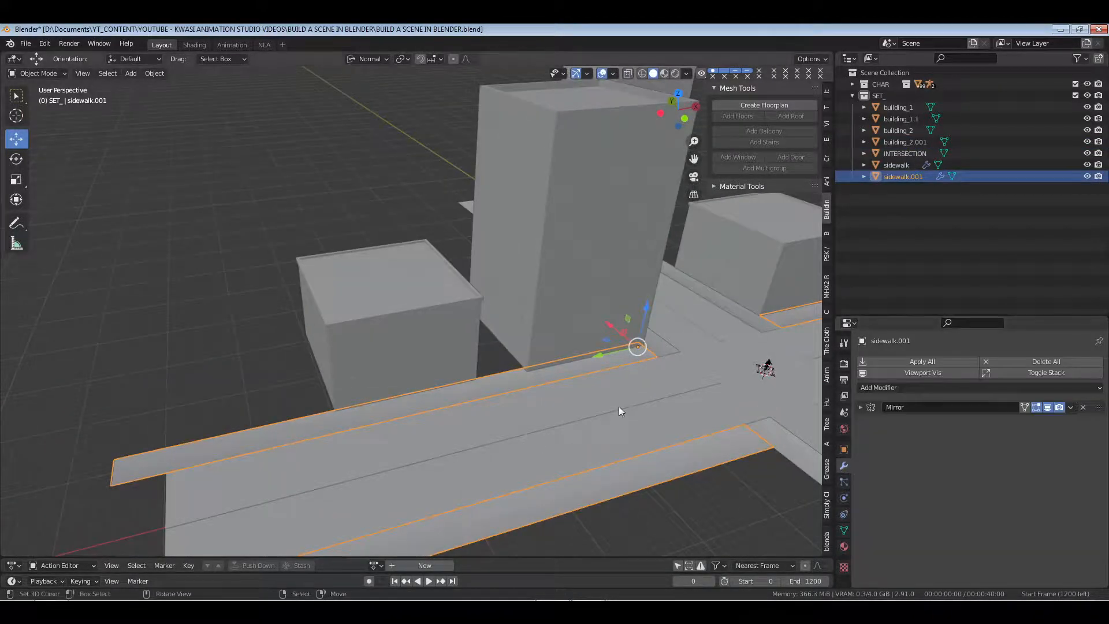
key(shift+d)
key(Escape)
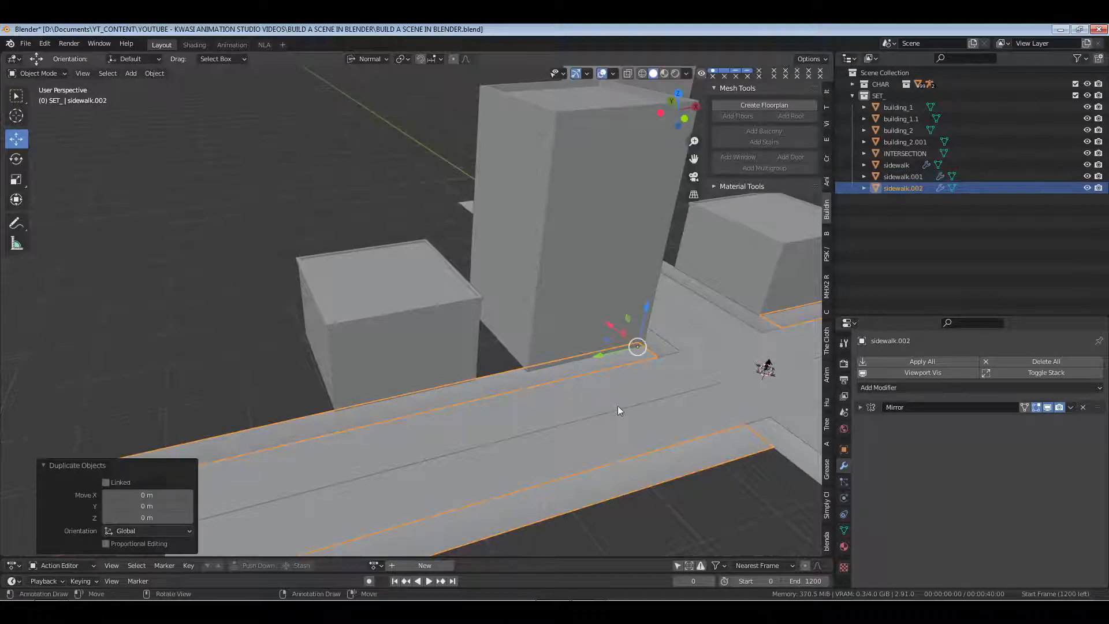
click(1083, 407)
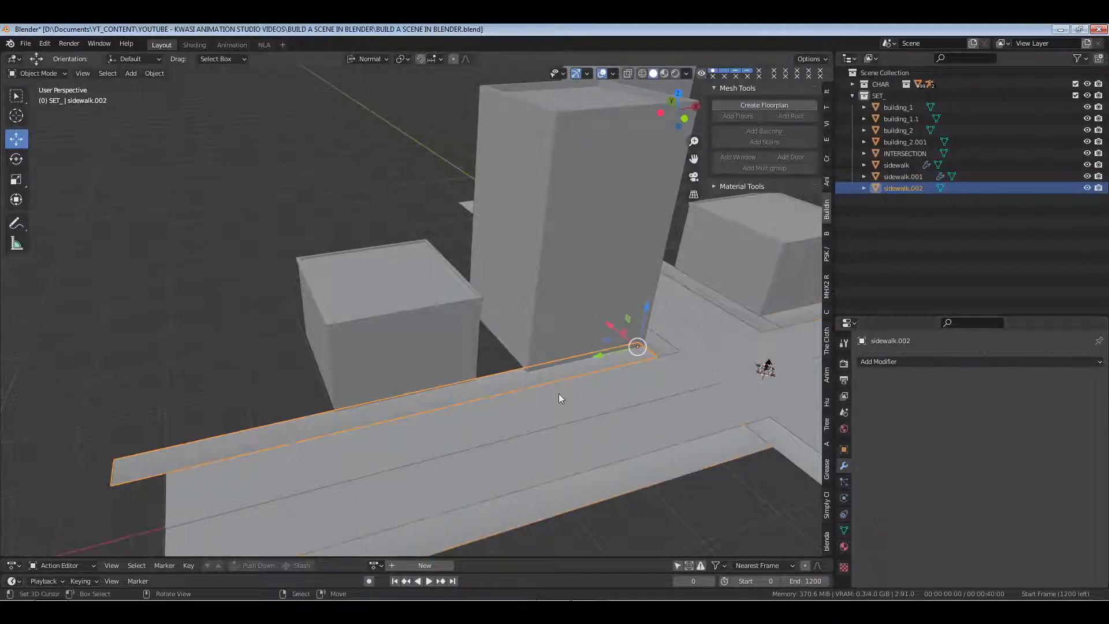
Set the sidewalk copy's Z rotation to 0° and move it about -21.3 m along X into the gap between the two buildings
click(843, 449)
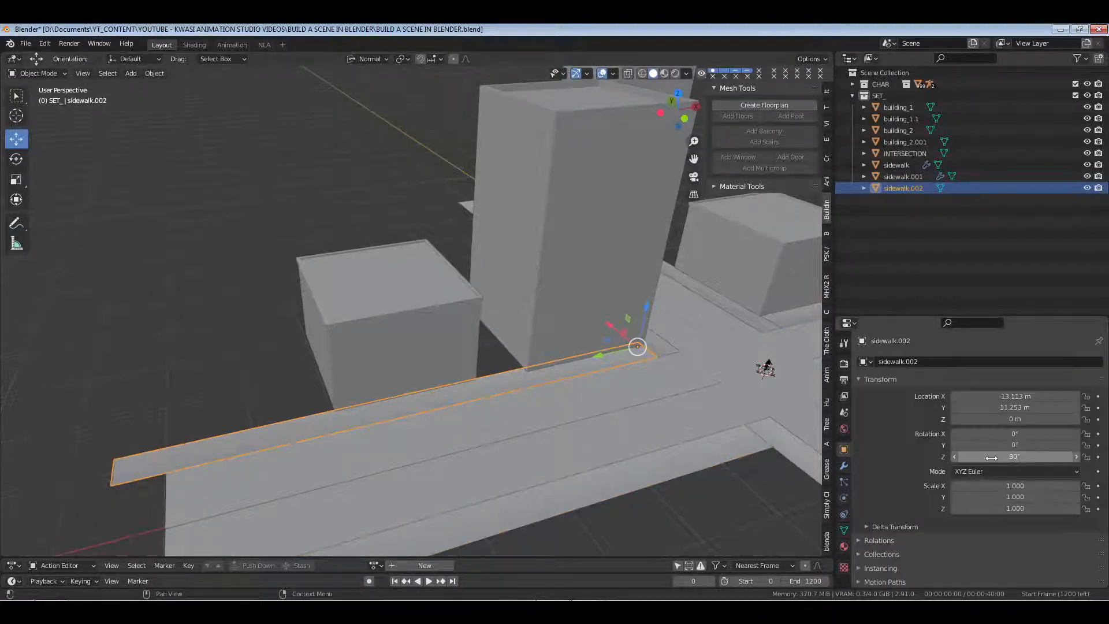
click(1011, 456)
text(90d)
key(Return)
key(g)
key(x)
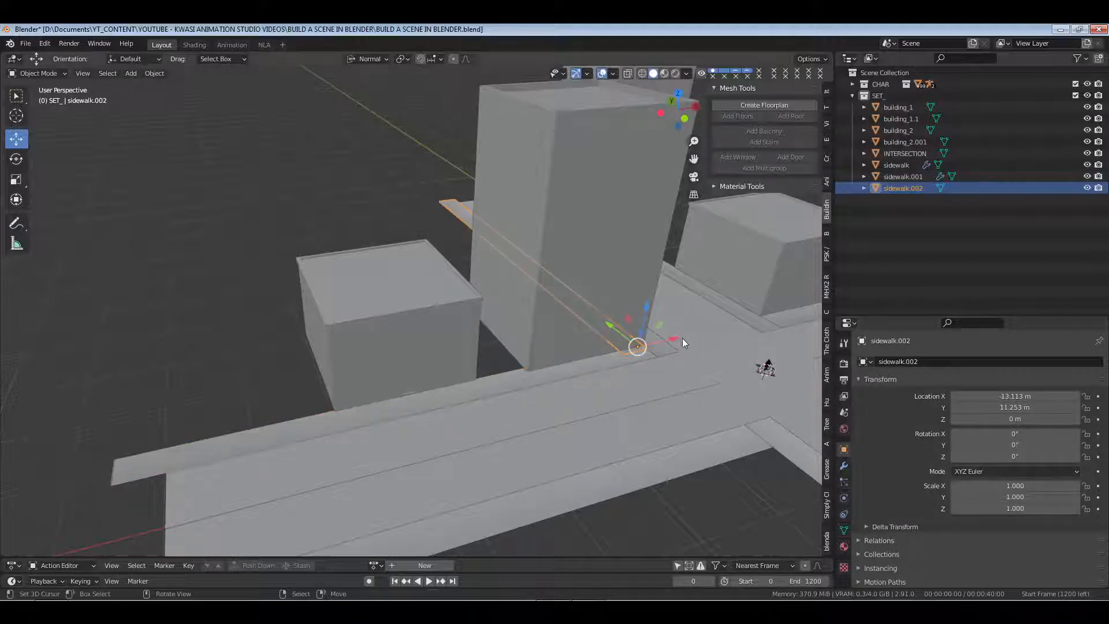
click(543, 355)
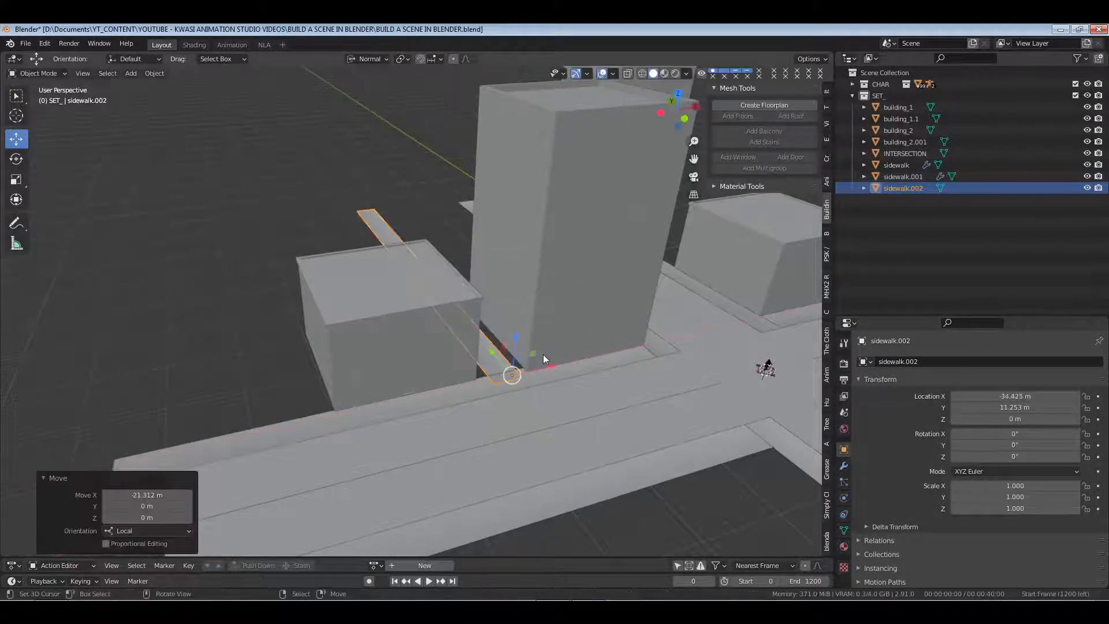
From the top view, move sidewalk.002 about 1.76 m along its local Y so its end meets the street sidewalk's edge
scroll(543, 354, down, 2)
scroll(543, 359, up, 3)
middle_drag(543, 359, 493, 395)
key(KP_7)
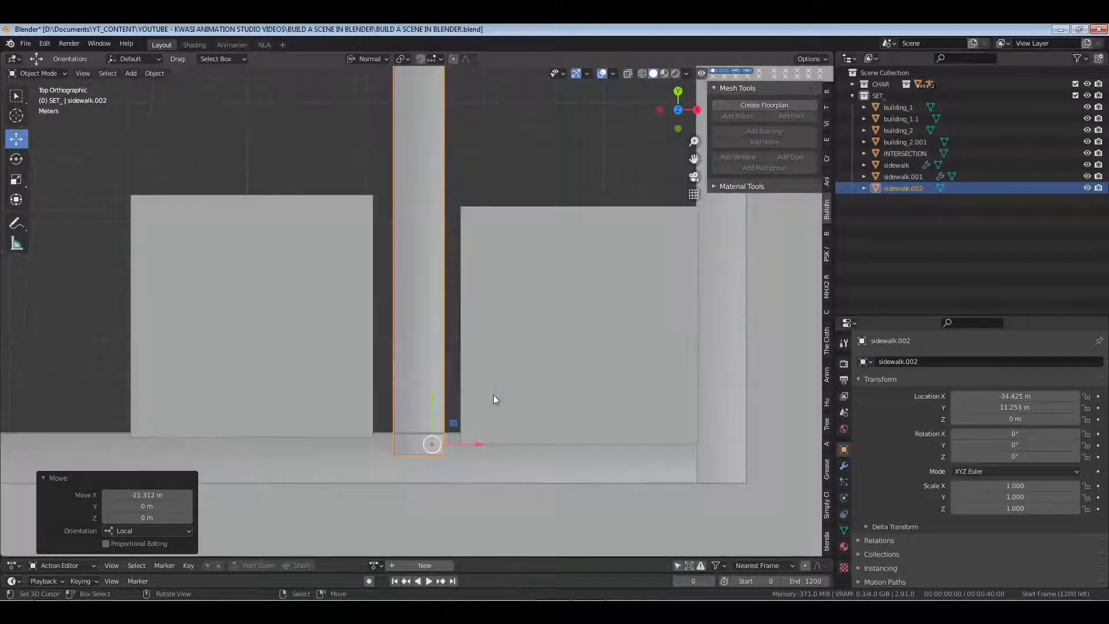
key(g)
key(y)
key(y)
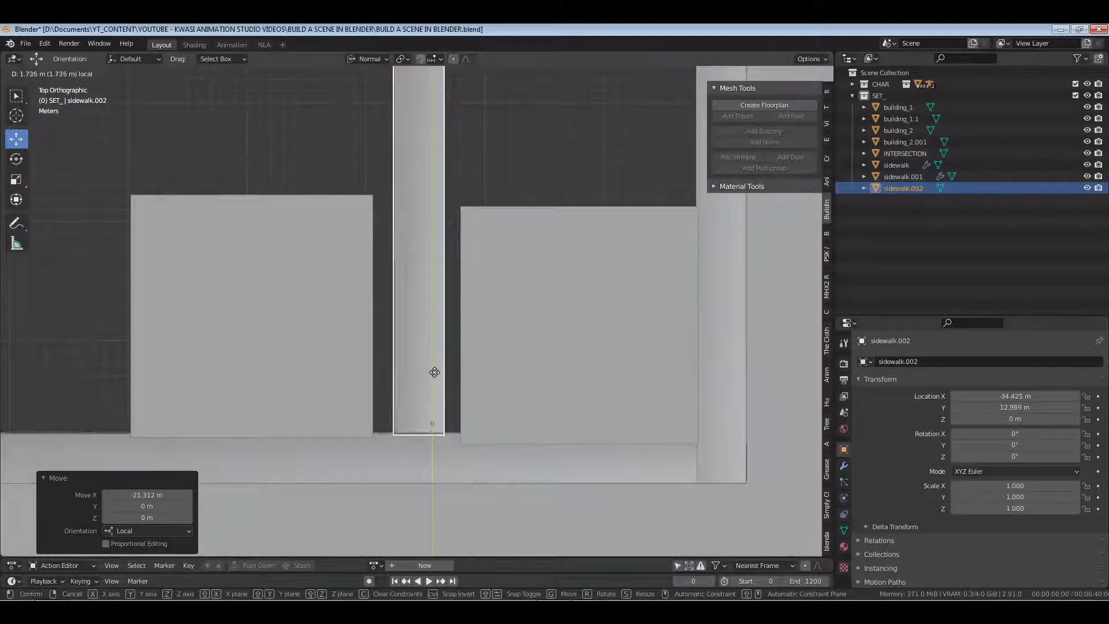
click(434, 375)
Scale sidewalk.002 by about 1.71 along local X and shift it about 0.58 m along X within the building gap
key(s)
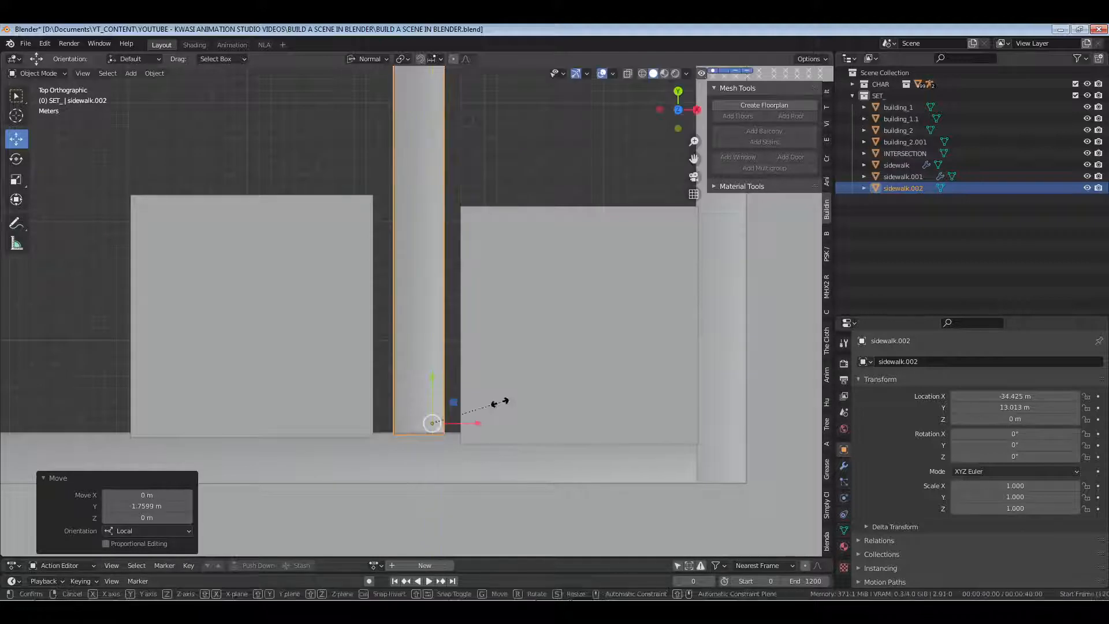
key(x)
key(x)
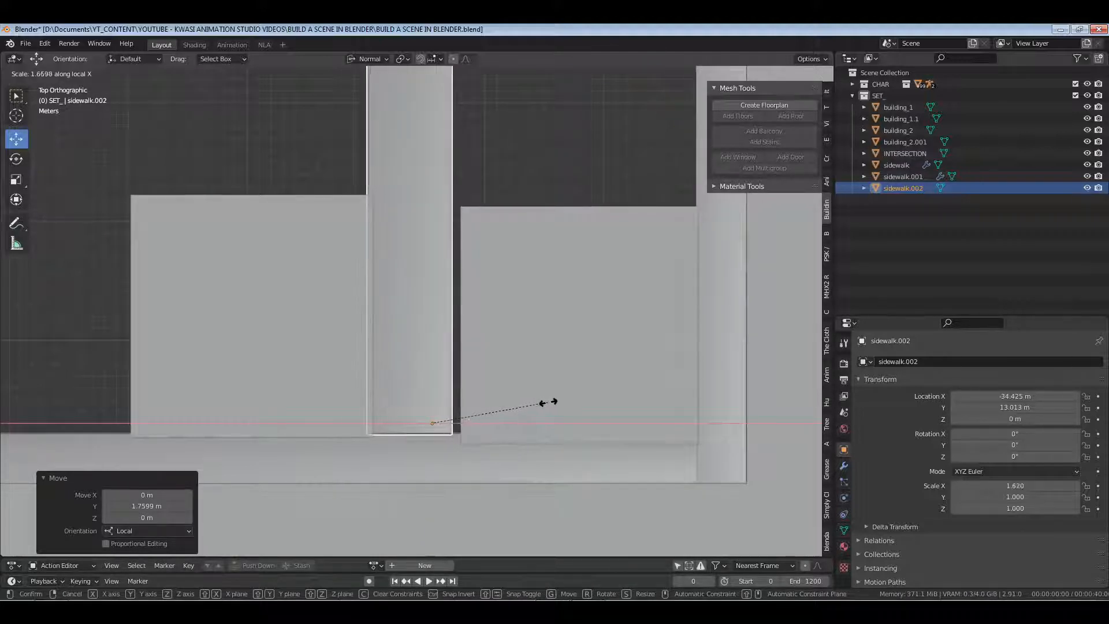
click(538, 406)
key(g)
key(x)
key(x)
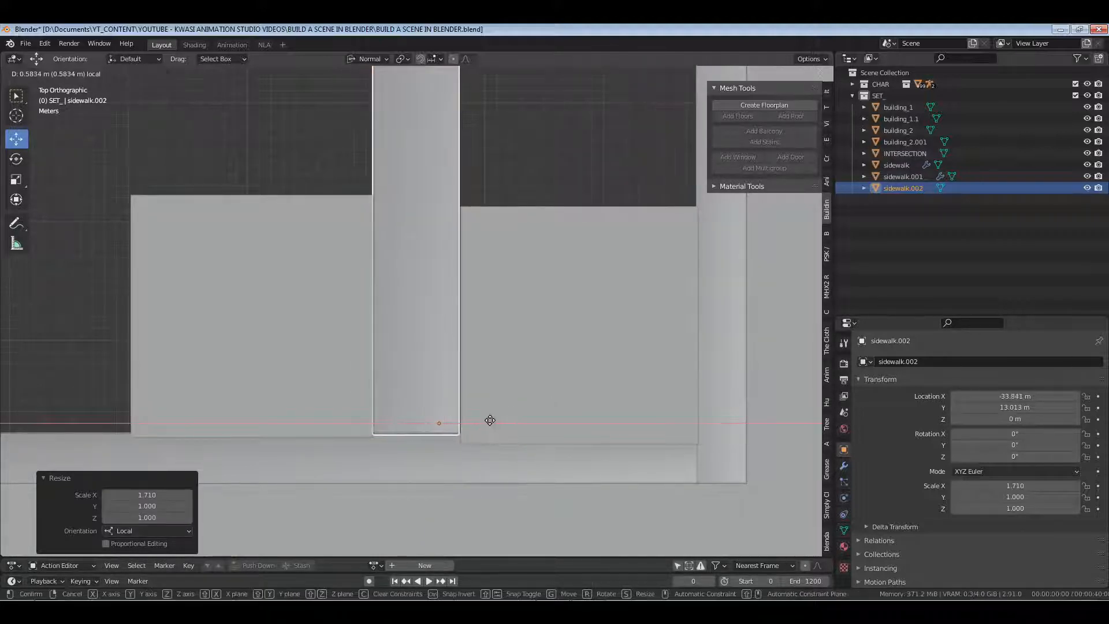
click(488, 419)
Widen sidewalk.002 by another factor of about 1.106 along local X and shift it about 0.24 m along X
key(s)
key(x)
key(x)
click(524, 420)
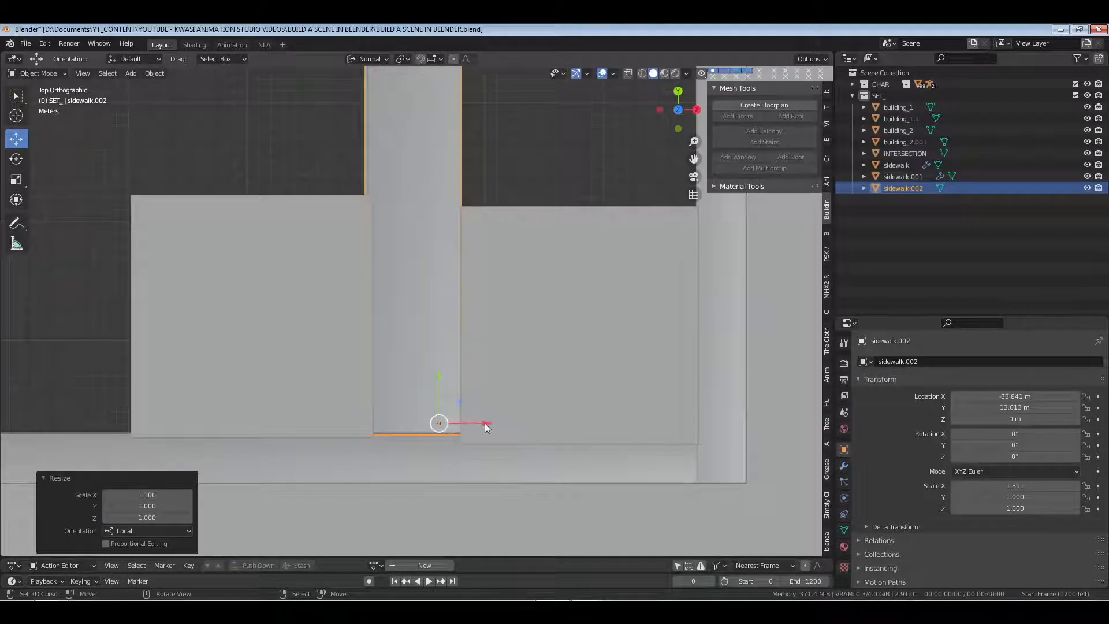
key(g)
key(x)
key(x)
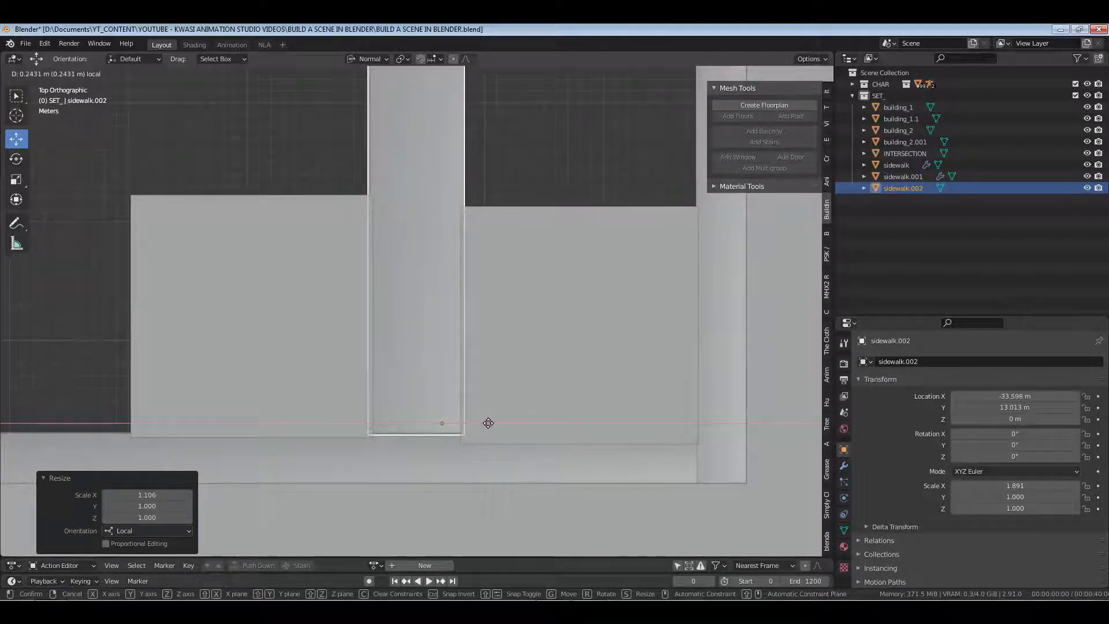
click(488, 422)
Select the far end face of sidewalk.002 in wireframe Edit Mode and set the transform orientation to Global
scroll(435, 320, down, 6)
key(z)
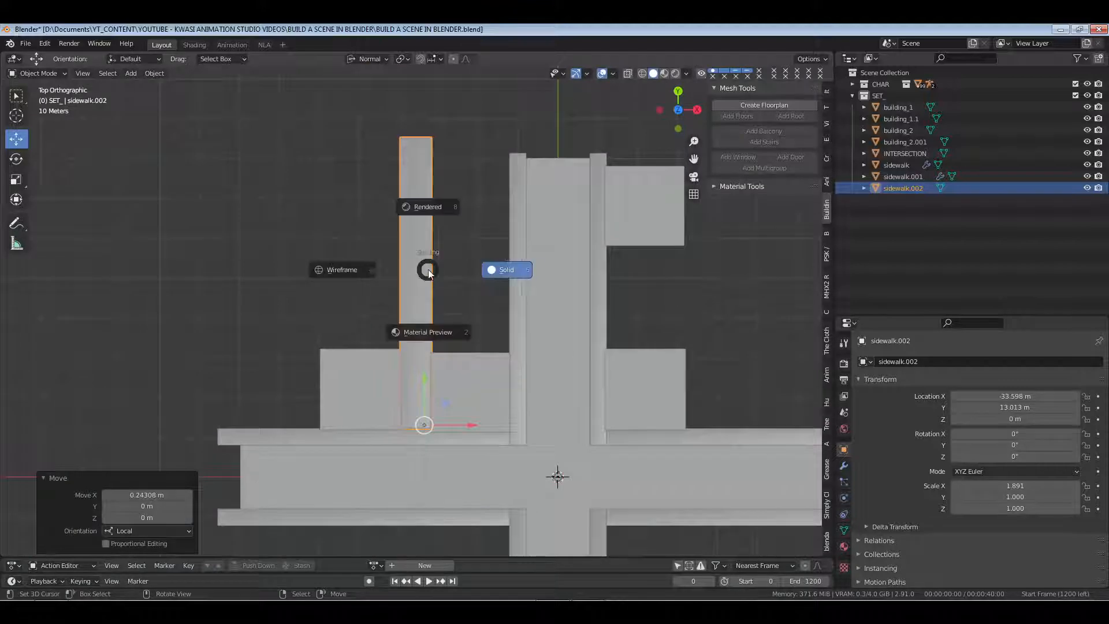
key(4)
key(Tab)
drag(379, 114, 466, 164)
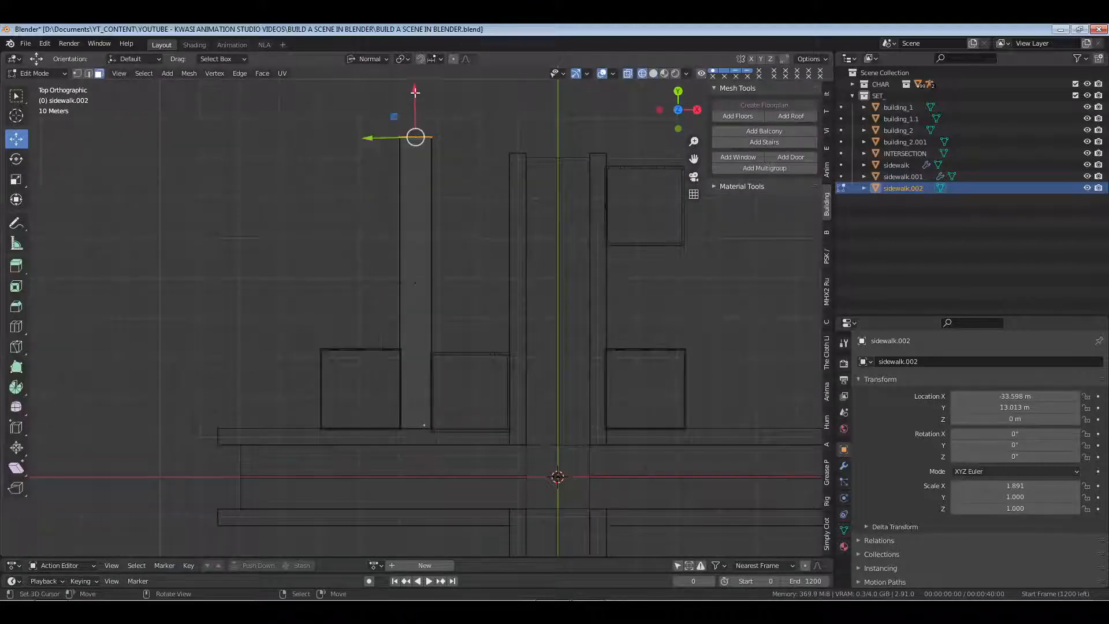
drag(415, 91, 411, 234)
key(ctrl+z)
click(370, 58)
click(353, 100)
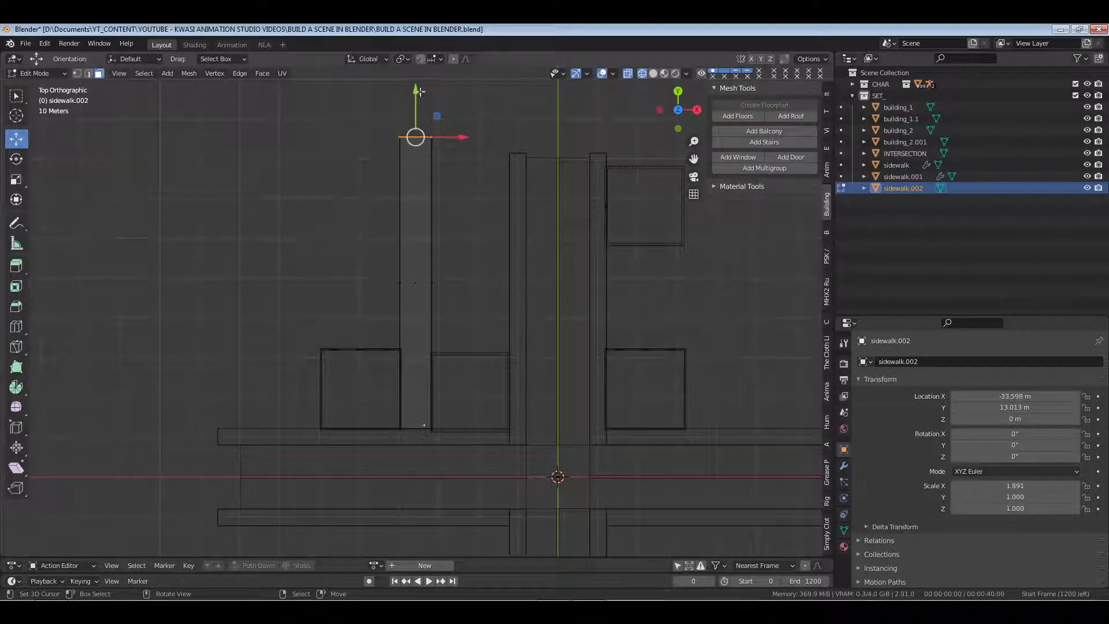
Shorten the sidewalk strip by moving its far end about -45.3 m along global Y, and return to Object Mode with Solid shading
drag(419, 91, 411, 274)
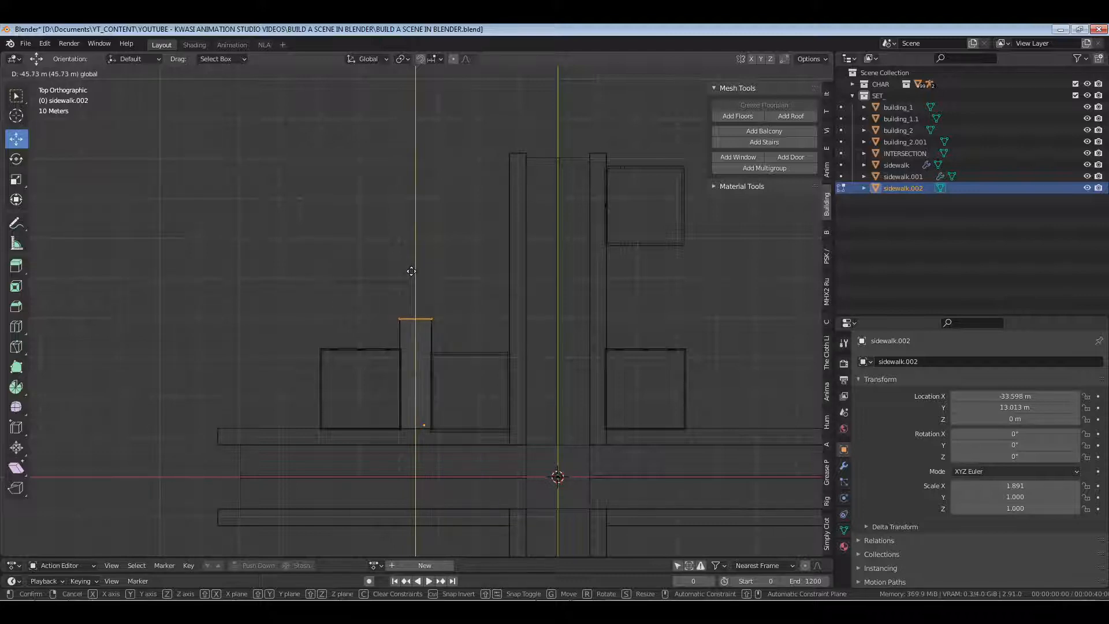
drag(411, 269, 412, 269)
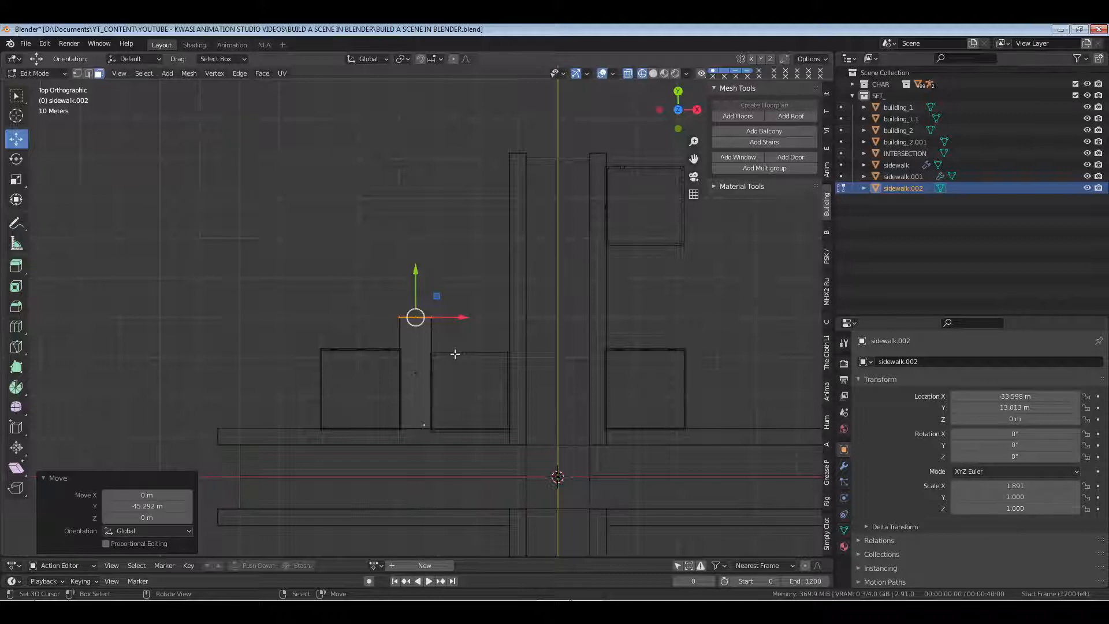
key(alt+a)
key(z)
click(537, 352)
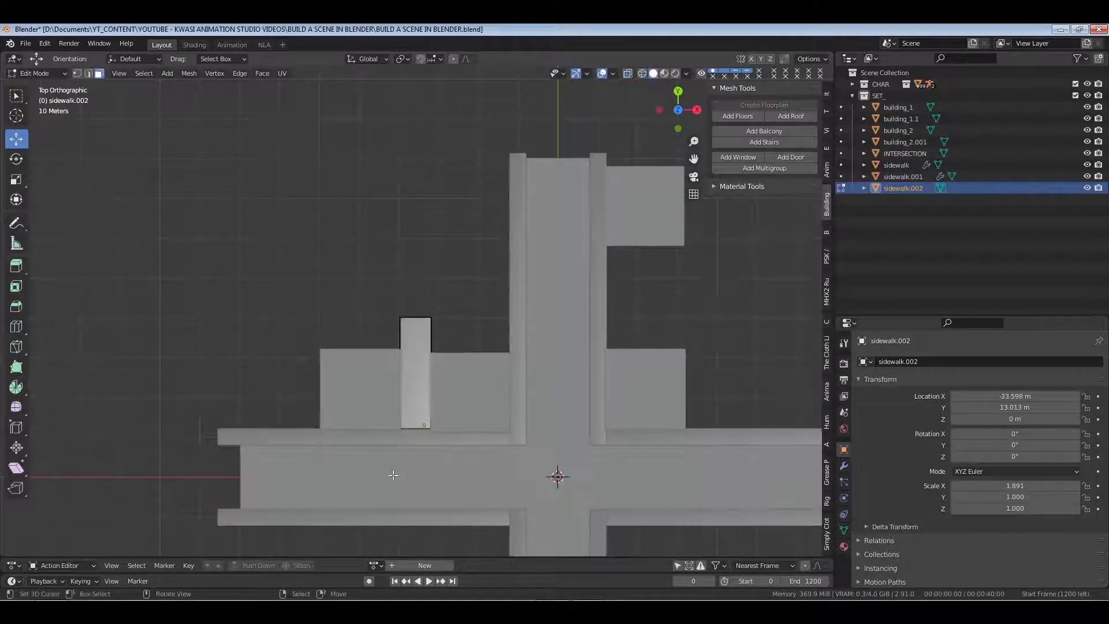
middle_drag(393, 475, 579, 416)
key(Tab)
Nudge sidewalk.002 along Y to 13.181 m, closing up its joint with the street sidewalk, and save the file
scroll(579, 415, up, 4)
shift+middle_drag(669, 444, 435, 331)
key(alt+a)
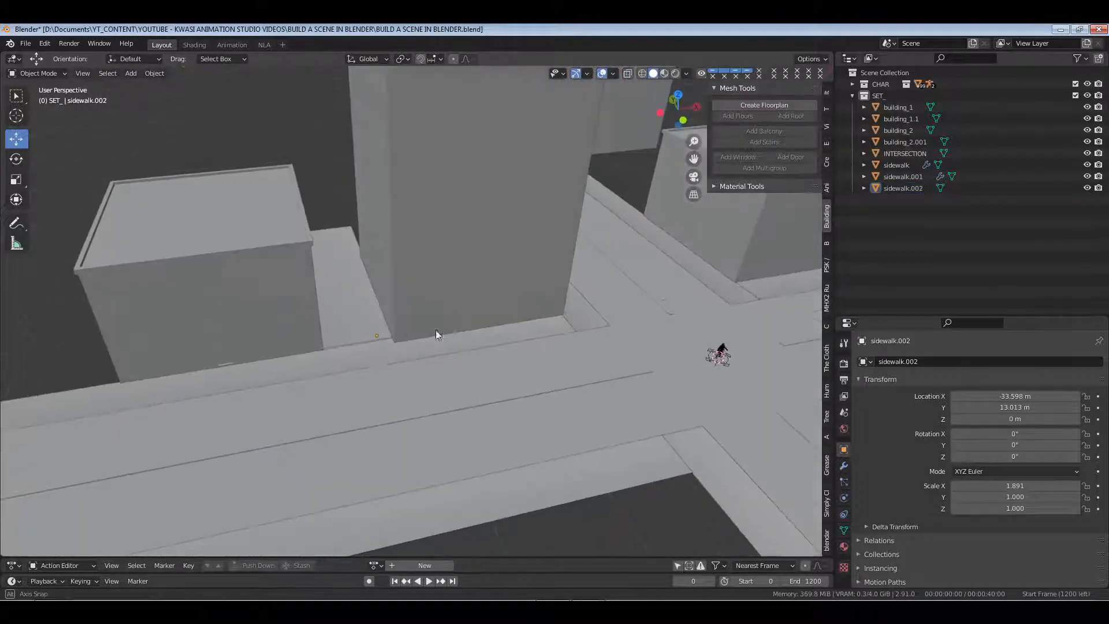
scroll(376, 361, up, 6)
middle_drag(375, 366, 416, 400)
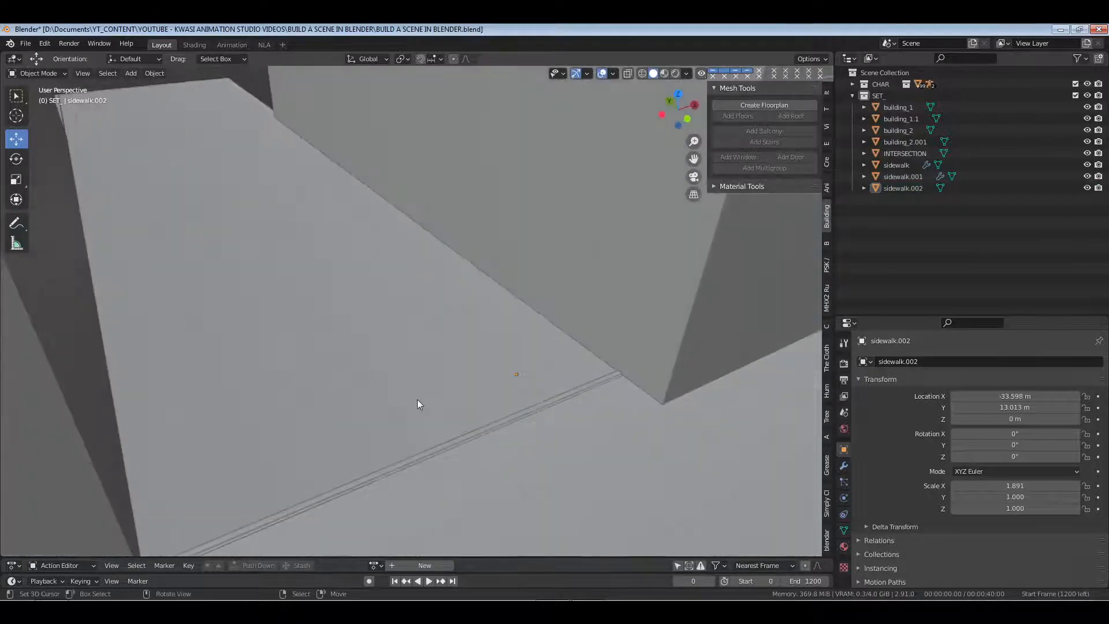
click(489, 449)
drag(486, 354, 425, 302)
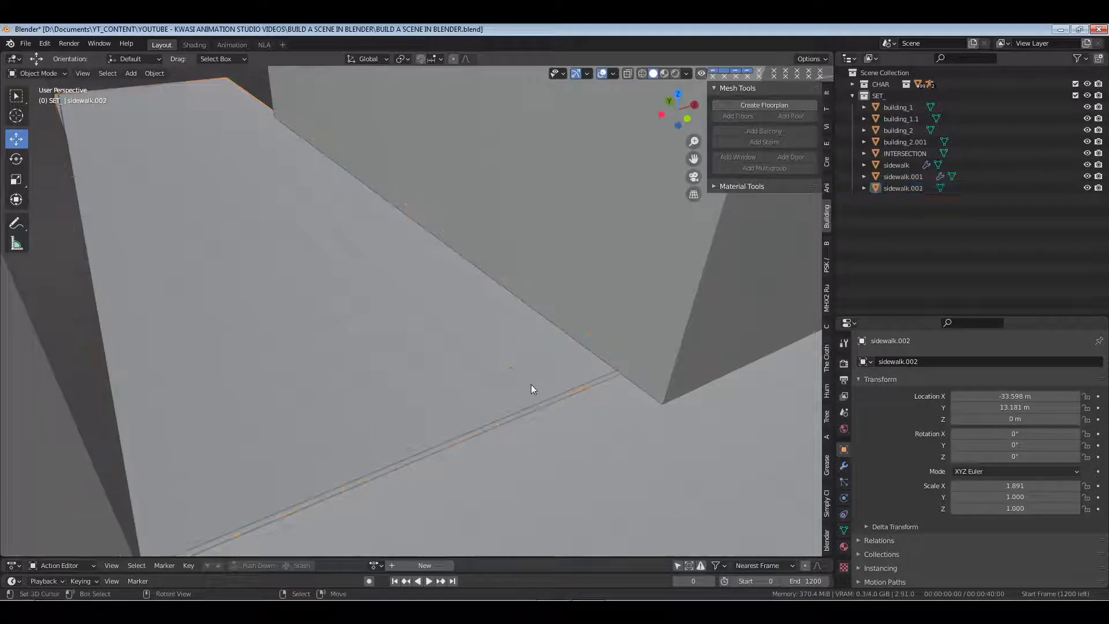
key(ctrl+s)
Nudge building_2.001 to a Y location of 21.896 m along the sidewalk edge and save the file
middle_drag(522, 382, 388, 360)
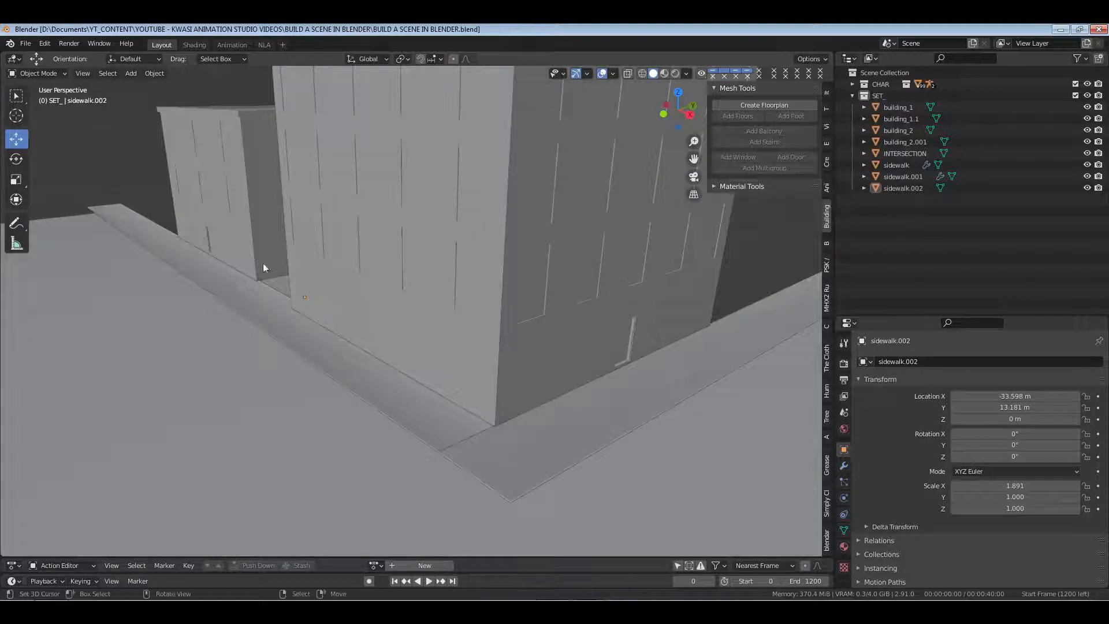
click(261, 248)
middle_drag(261, 245, 325, 265)
drag(390, 230, 358, 254)
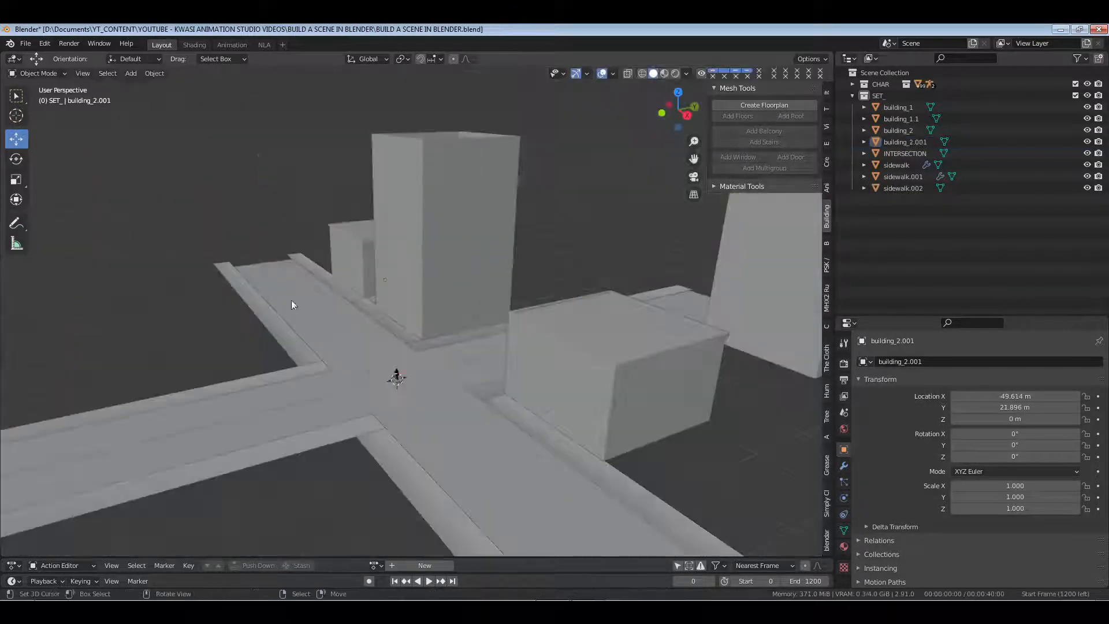
middle_drag(291, 305, 451, 317)
key(ctrl+s)
Nudge building_2 along Y to 21.903 m to line it up with the sidewalk, and deselect it
scroll(469, 298, up, 3)
scroll(450, 315, up, 2)
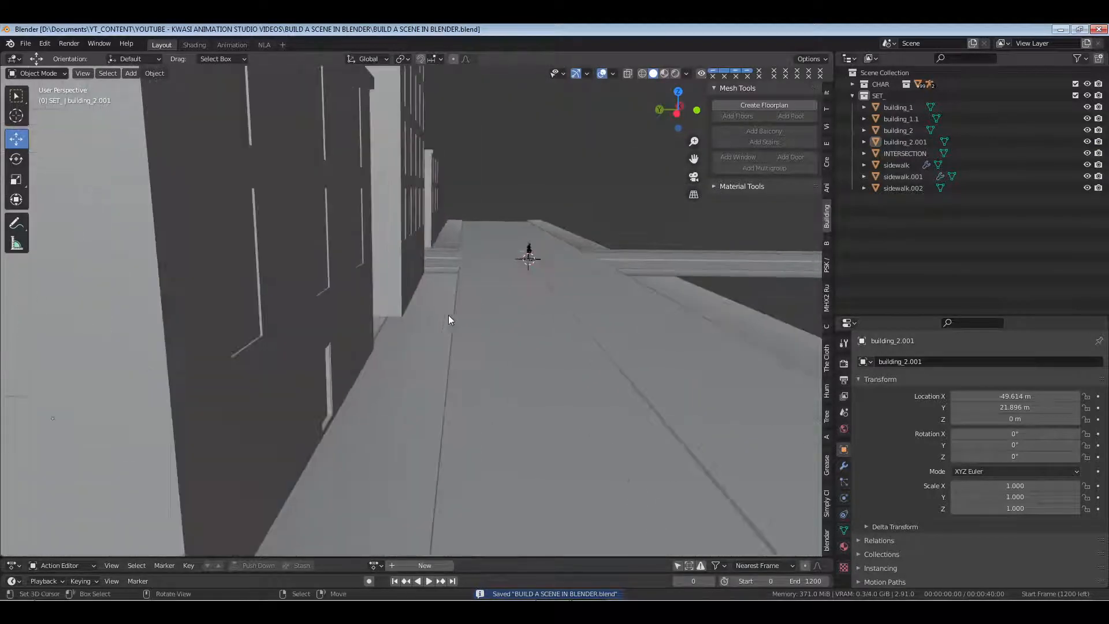
click(436, 196)
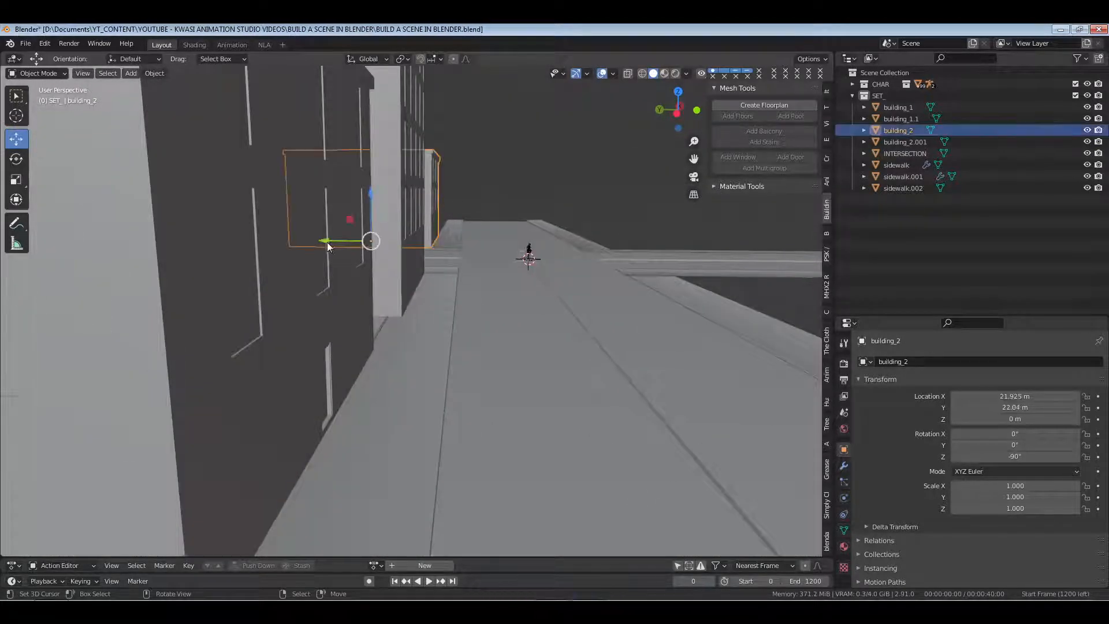
key(g)
key(y)
drag(328, 242, 329, 241)
key(alt+a)
shift+middle_drag(426, 294, 454, 279)
middle_drag(538, 269, 445, 300)
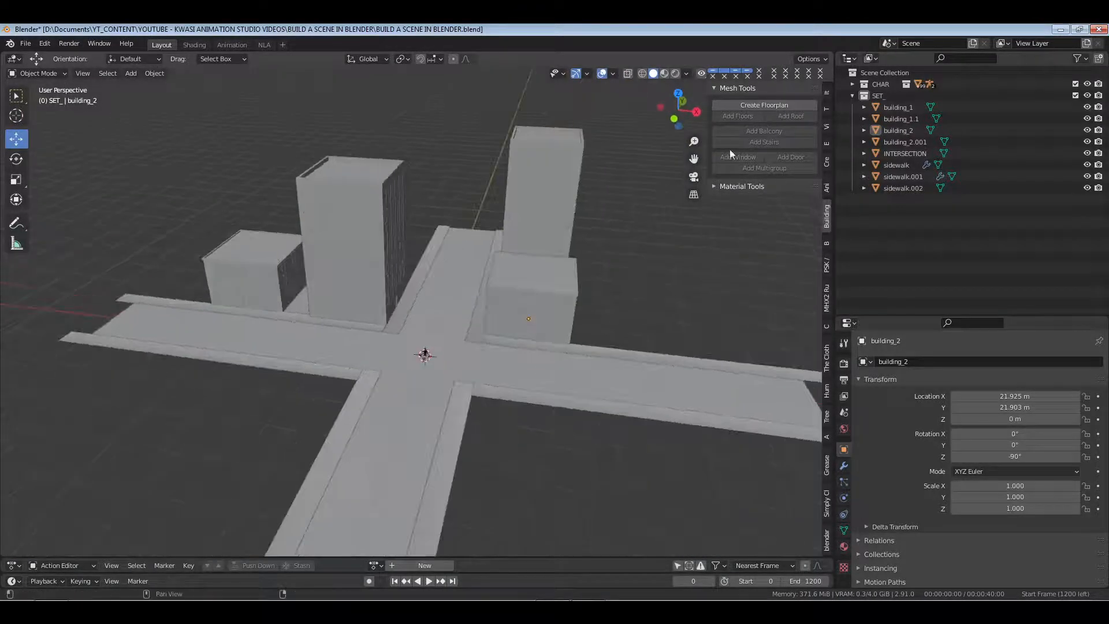
click(759, 105)
scroll(362, 373, up, 3)
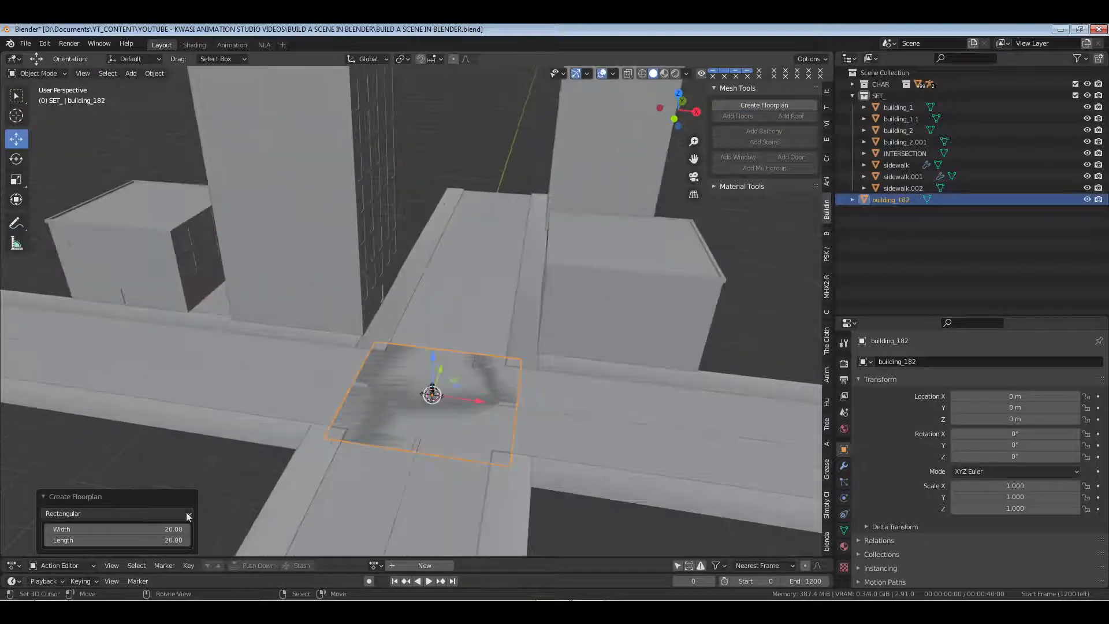
key(Tab)
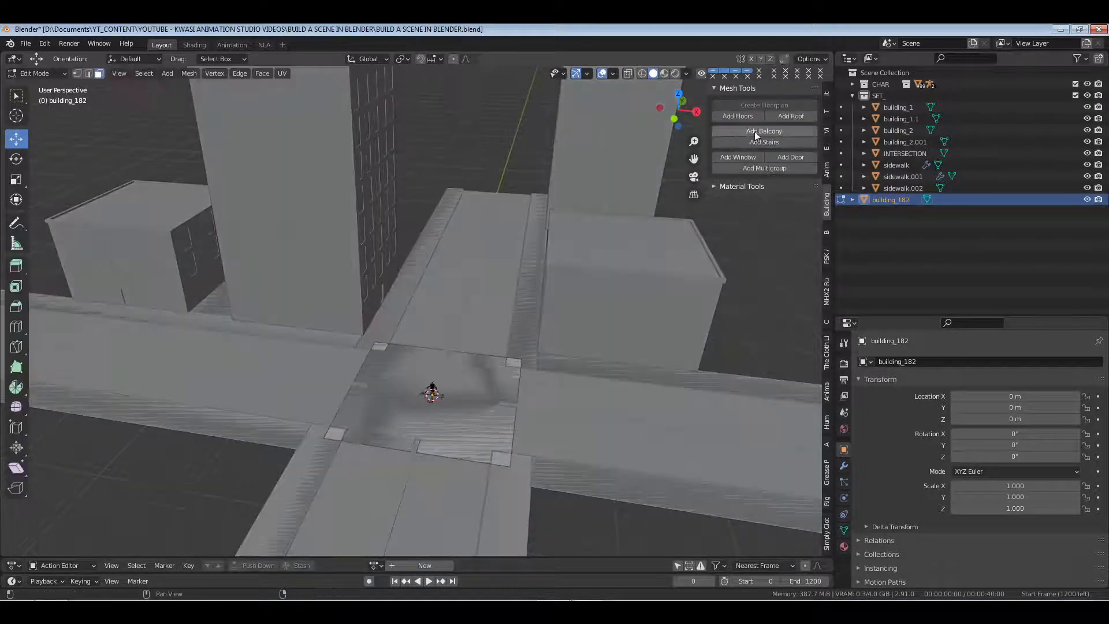
click(737, 116)
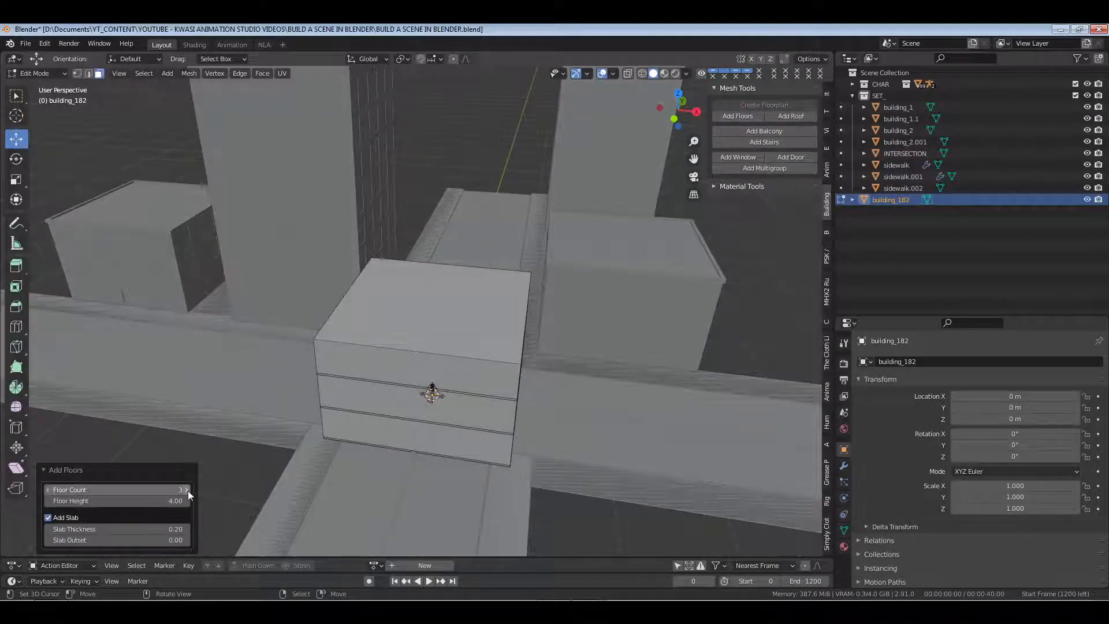
click(187, 490)
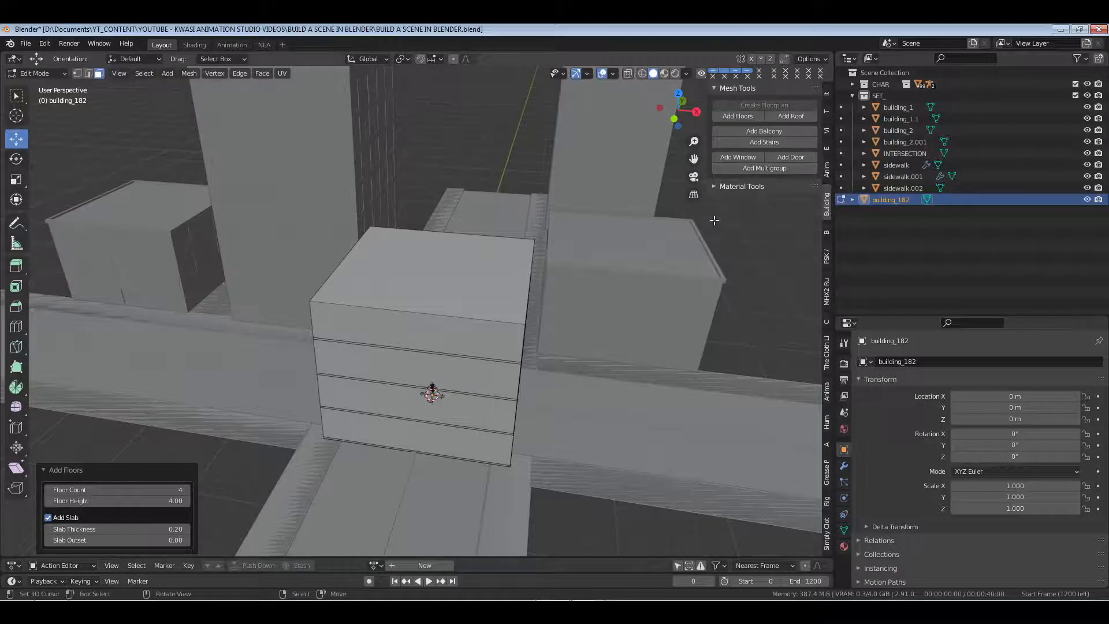
key(ctrl+z)
key(ctrl+z)
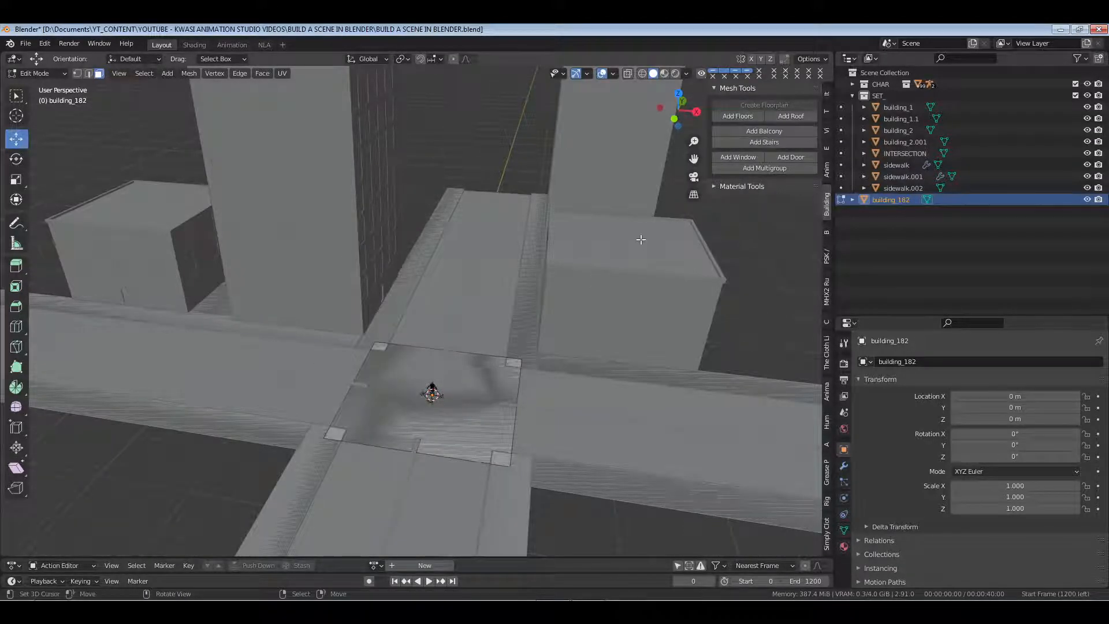
key(ctrl+z)
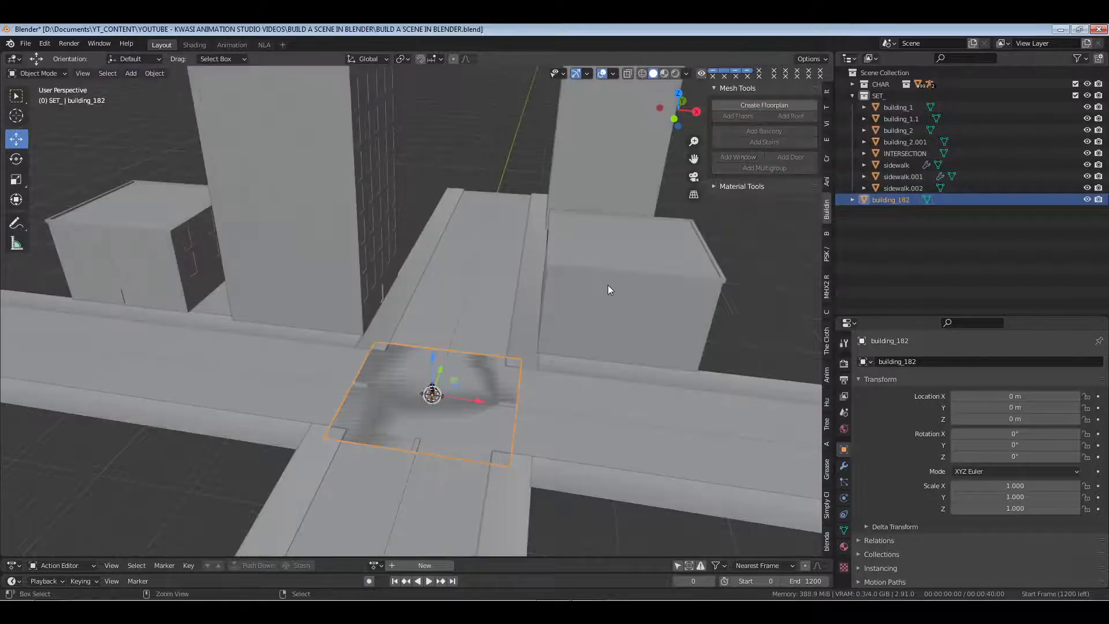
key(ctrl+z)
Create a new building floorplan at the intersection and set its type to H-Shaped
click(764, 102)
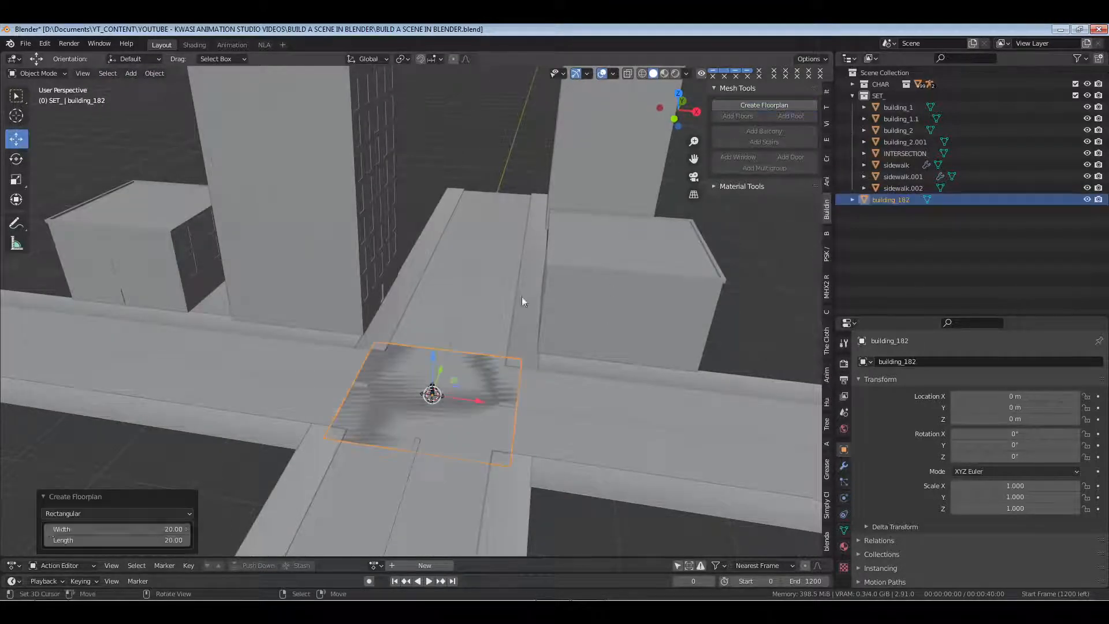
click(92, 512)
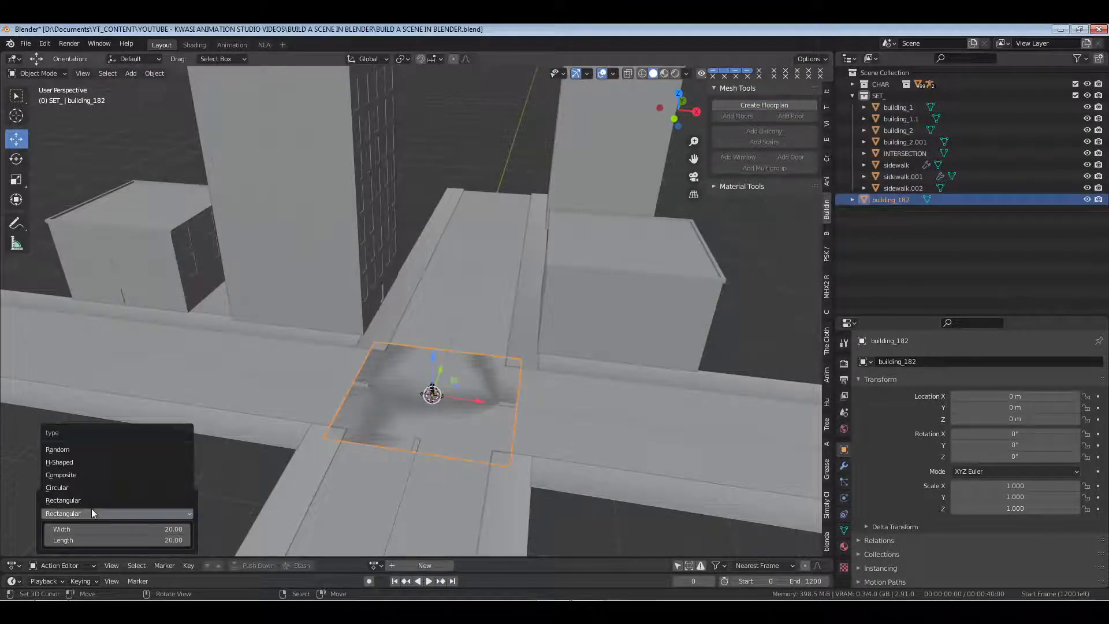
click(95, 474)
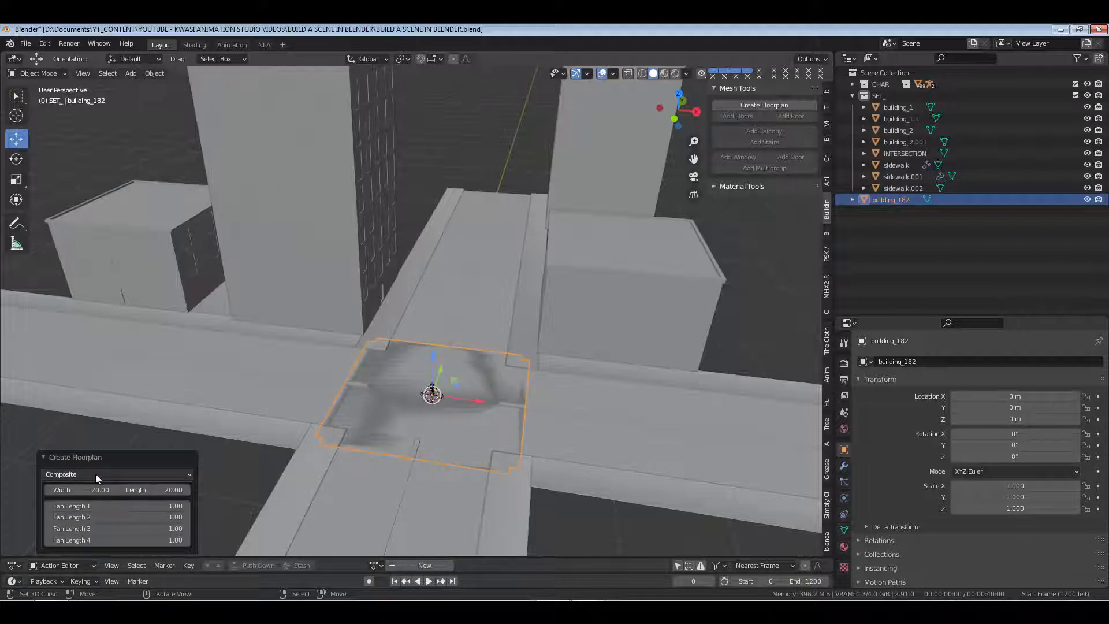
click(134, 472)
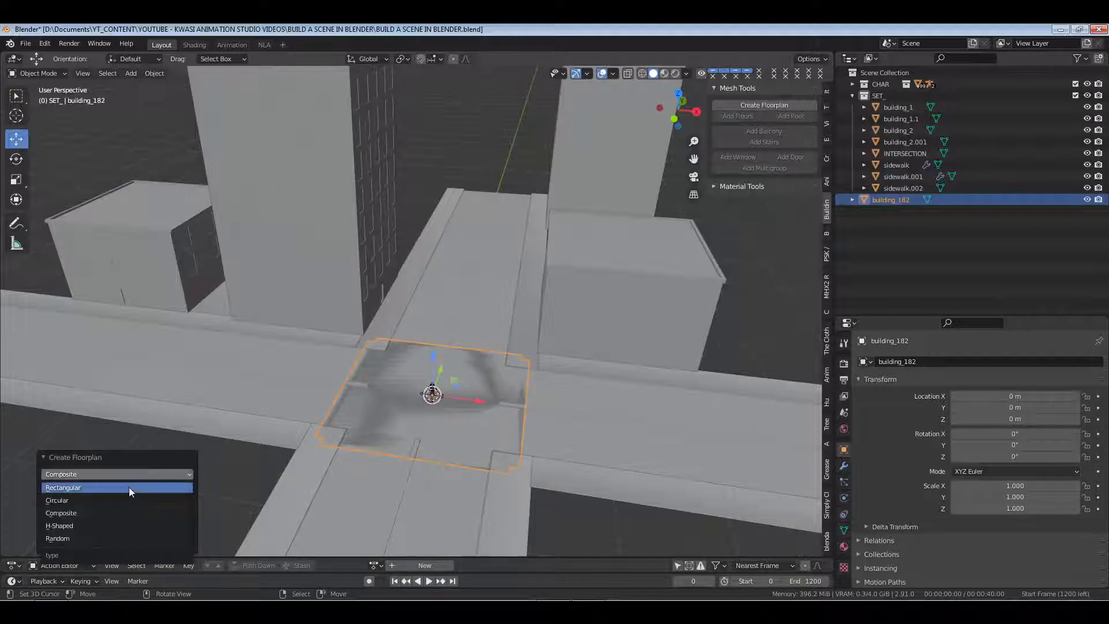
click(115, 525)
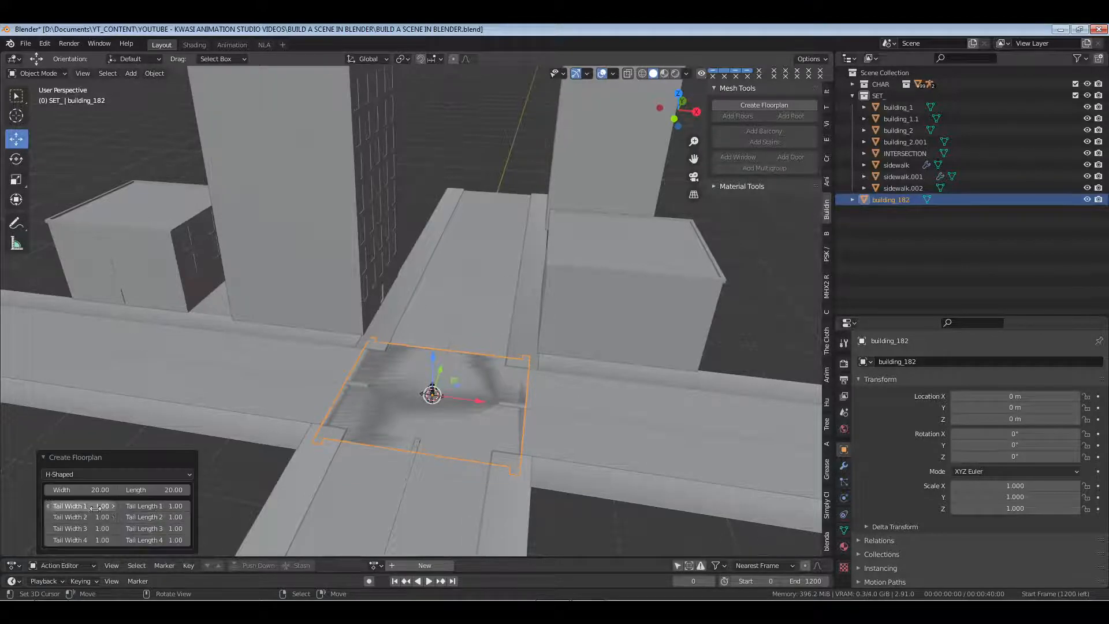
Set Tail Width 1 and Tail Width 2 of the H-shaped floorplan to 10
drag(90, 506, 91, 506)
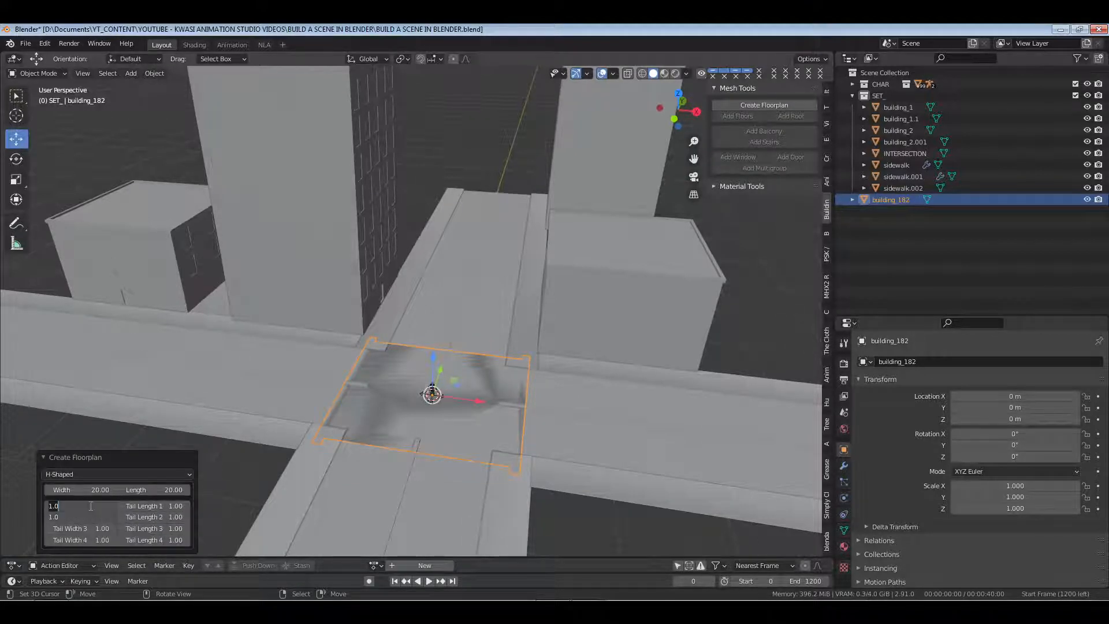
text(3)
key(Return)
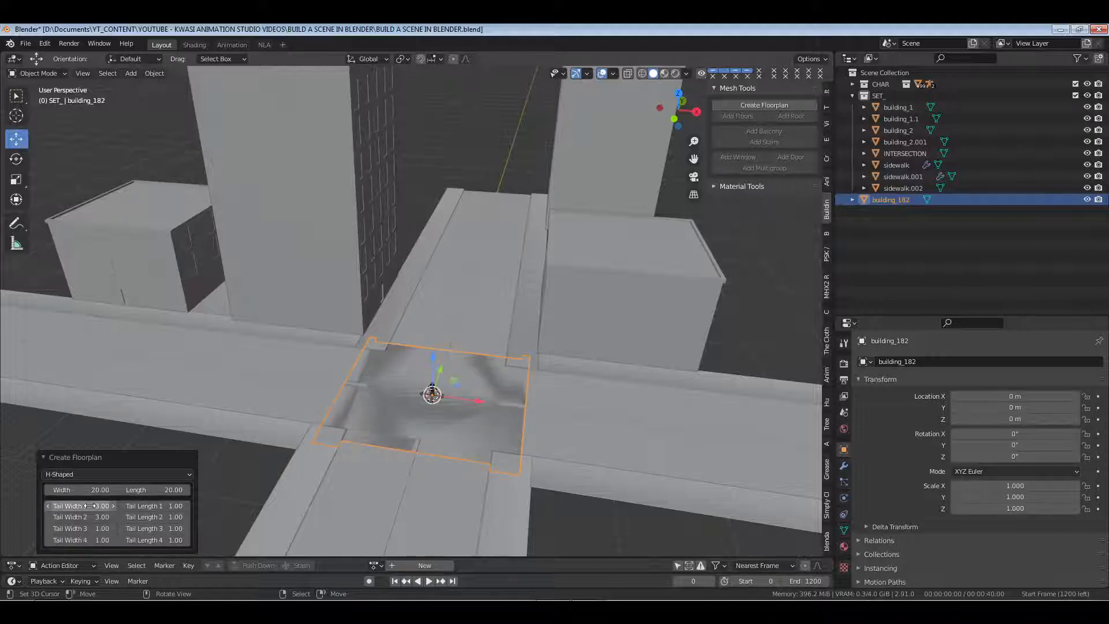
click(91, 505)
text(10)
key(Return)
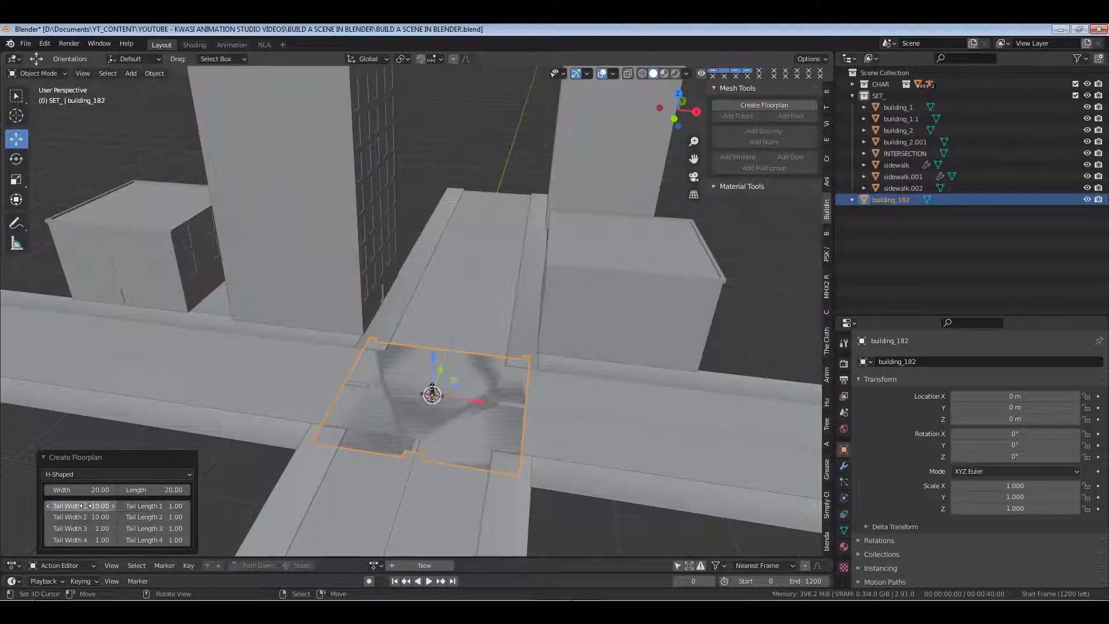
Set Tail Width 1 and 2 of the H-shaped floorplan to 7 and Tail Width 3 and 4 to 0
mouse_move(85, 505)
mouse_down()
mouse_move(86, 528)
mouse_move(95, 517)
mouse_up()
key(Escape)
text(7)
key(Return)
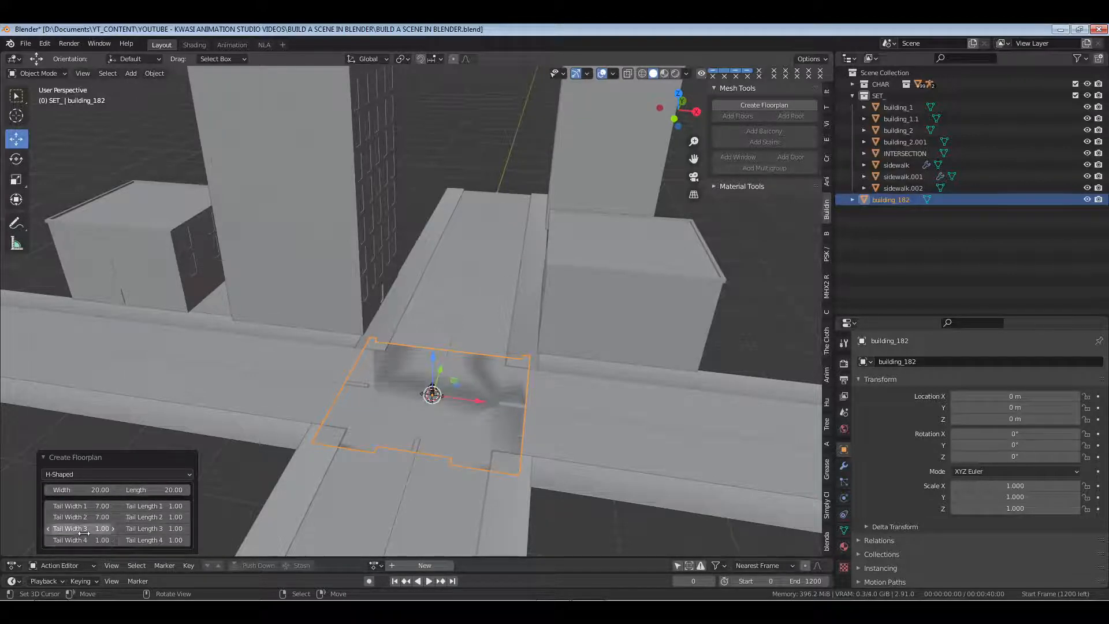
drag(87, 528, 89, 538)
text(0)
key(Return)
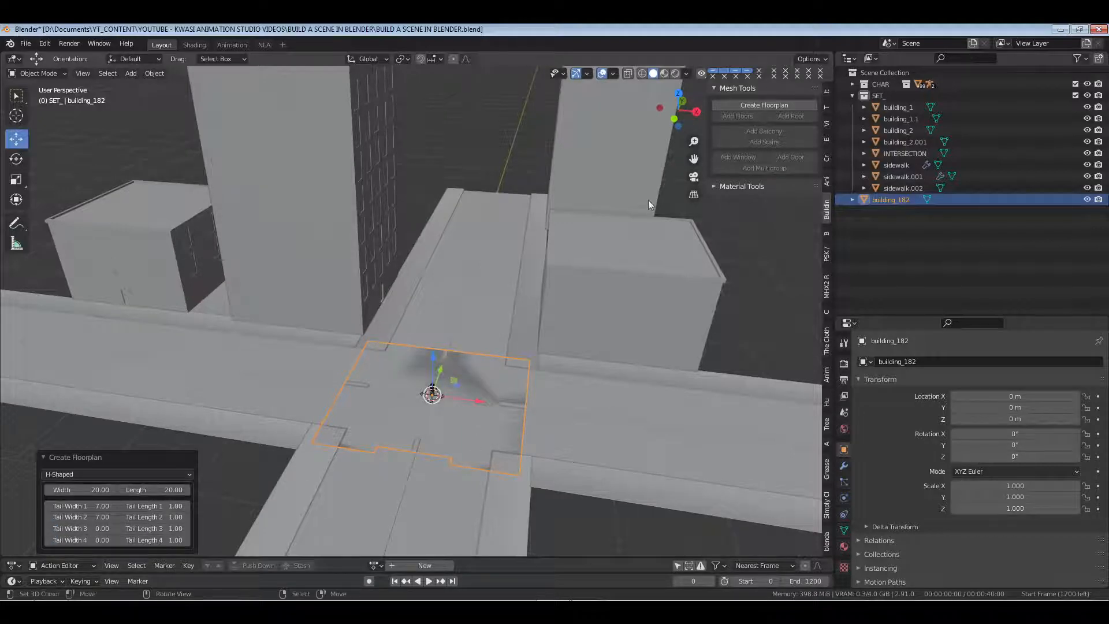
Add floors to the H-shaped floorplan with Floor Count 4, Floor Height 4 and Slab Outset 0
key(Tab)
click(738, 116)
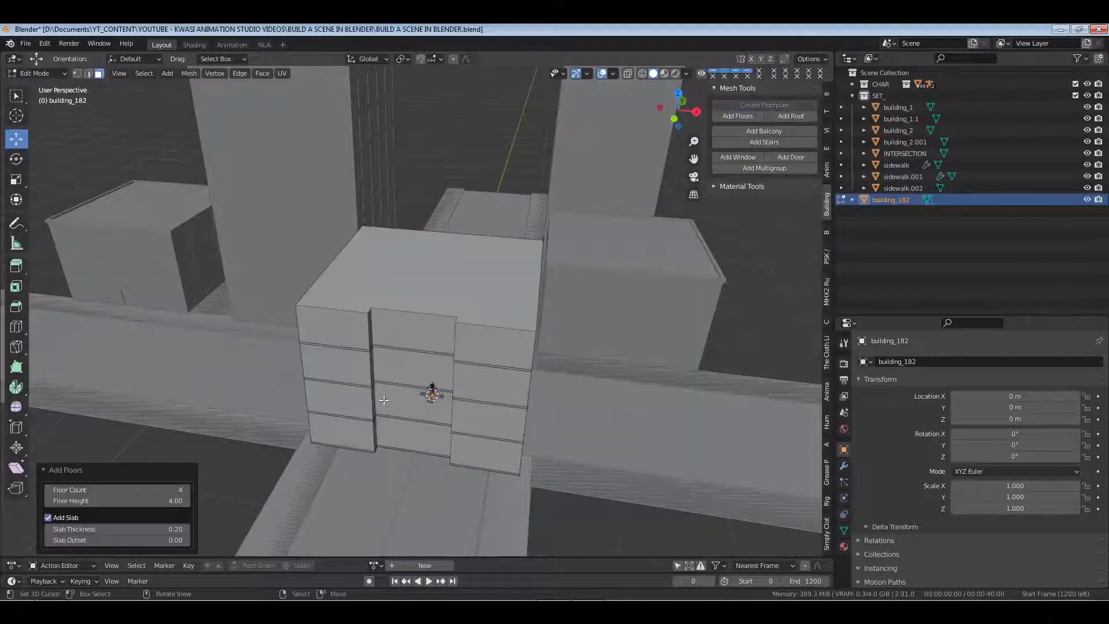
middle_drag(345, 415, 498, 328)
alt+click(549, 315)
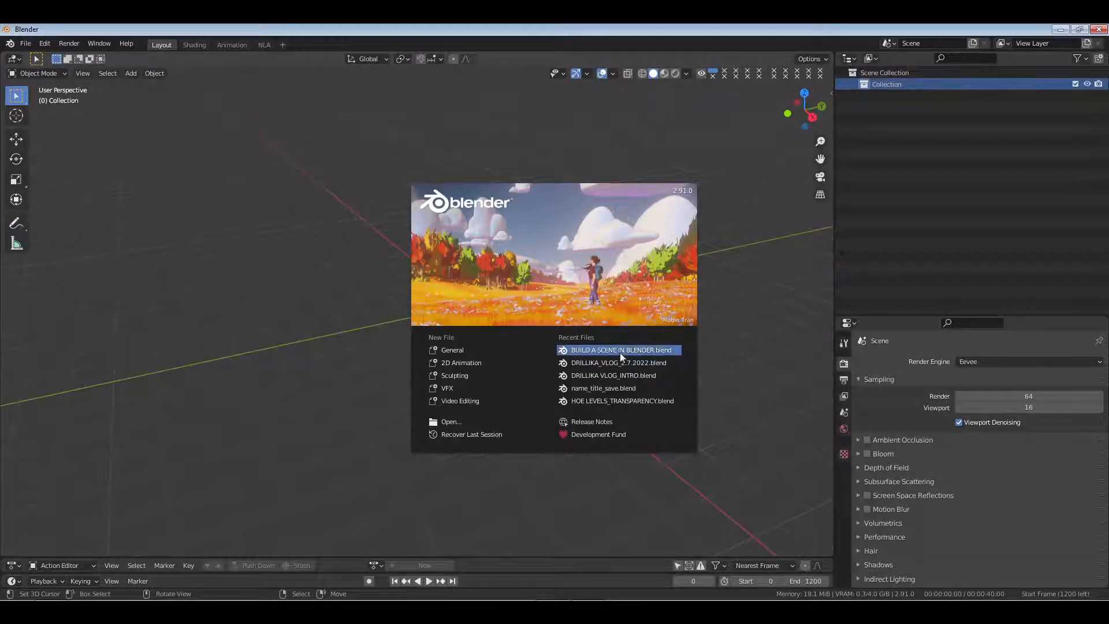
Reopen BUILD A SCENE IN BLENDER.blend and create an H-Shaped floorplan with Width and Length of 20 at the intersection
click(619, 350)
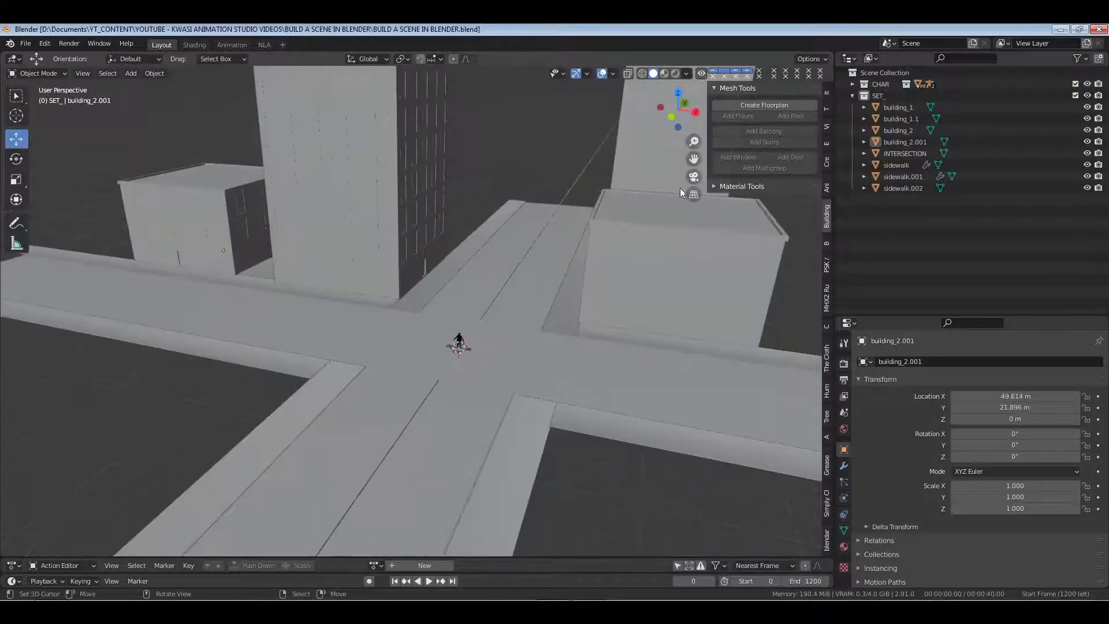
click(765, 104)
drag(157, 527, 154, 538)
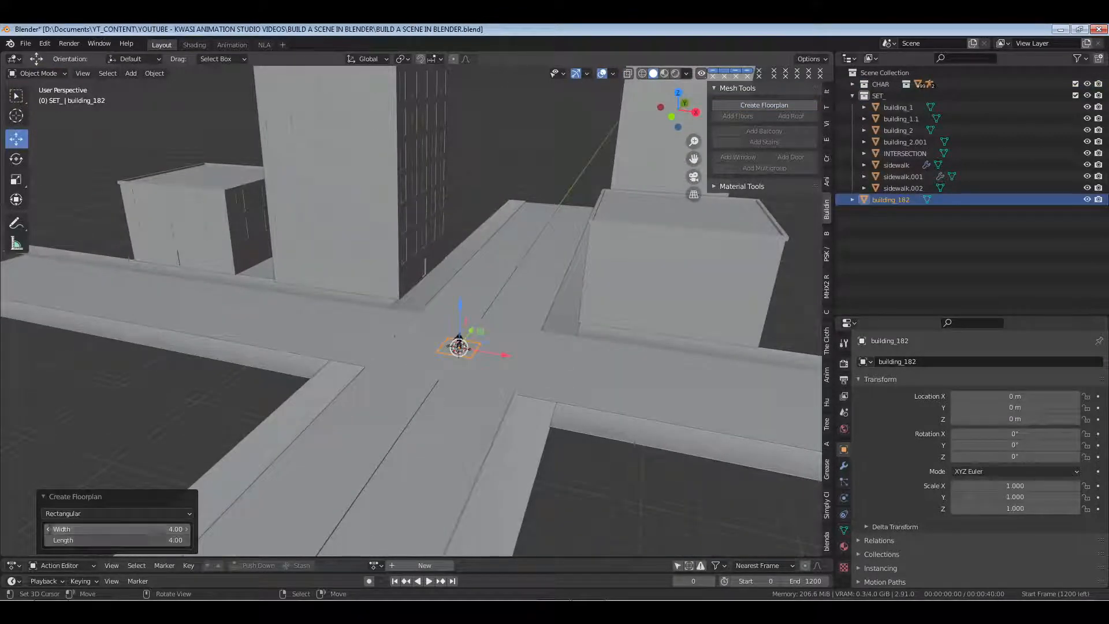
text(20)
key(Return)
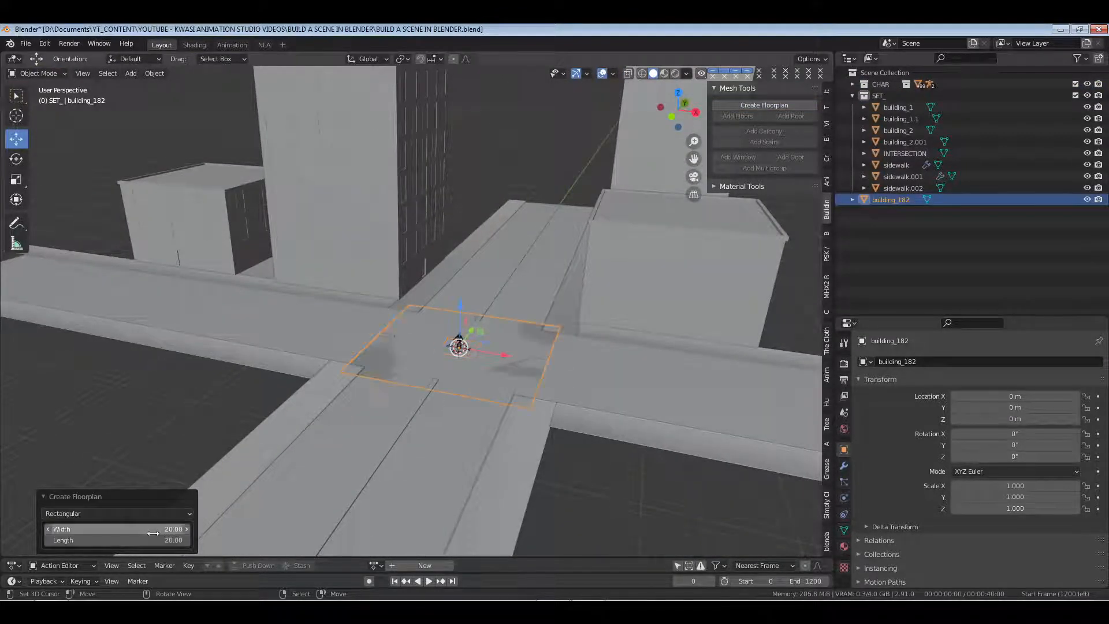
click(107, 514)
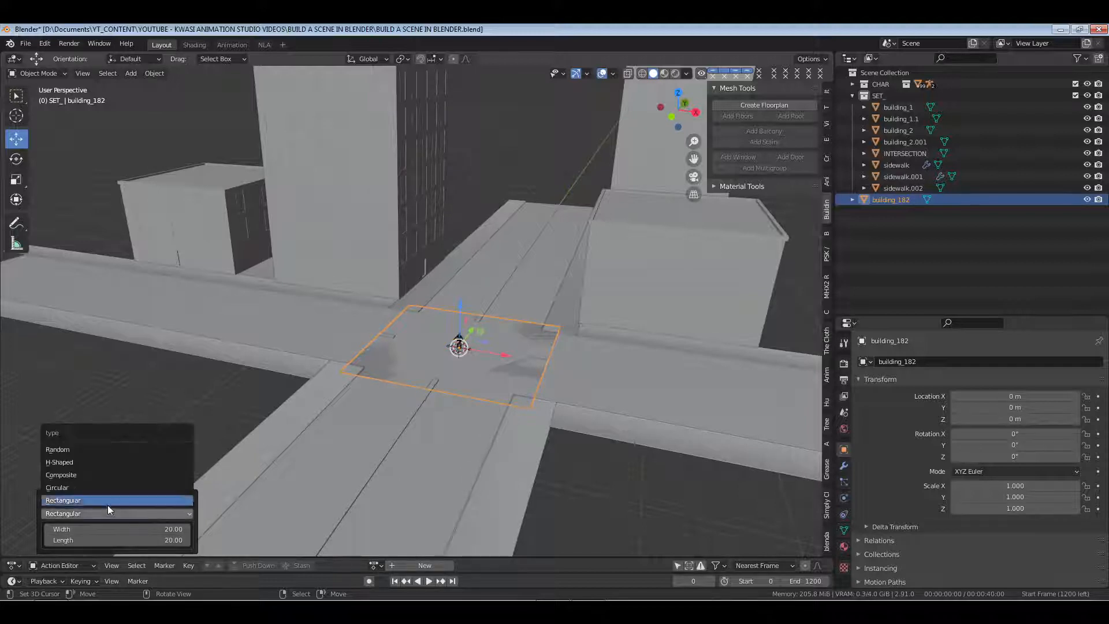
click(109, 464)
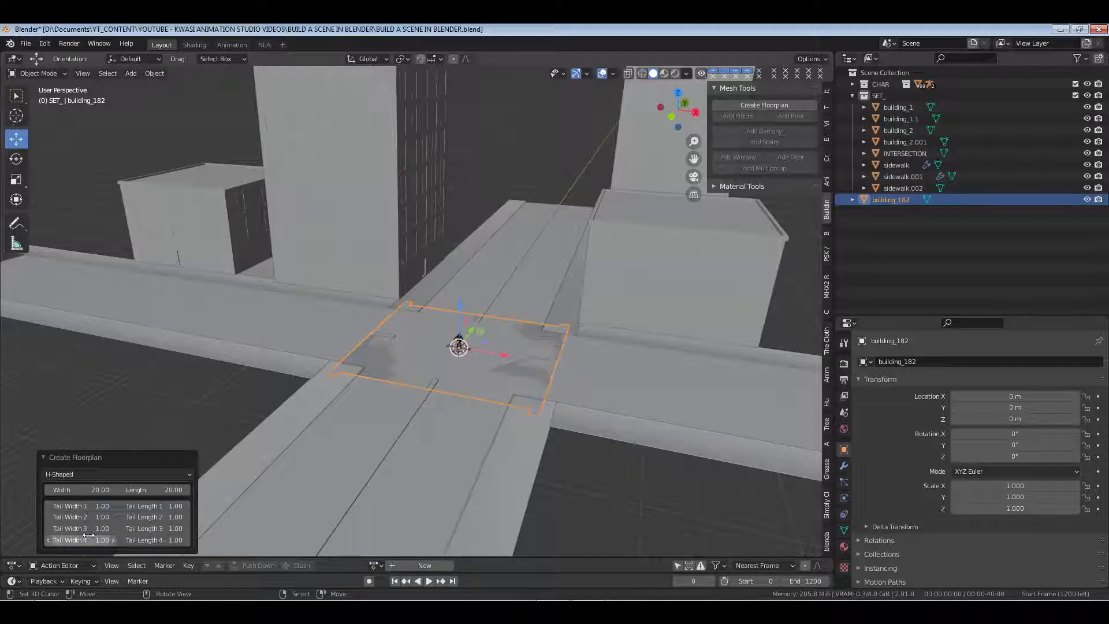
Set Tail Width 3 and 4 and Tail Length 3 and 4 of the H-shaped floorplan to 0
drag(88, 528, 88, 539)
text(0)
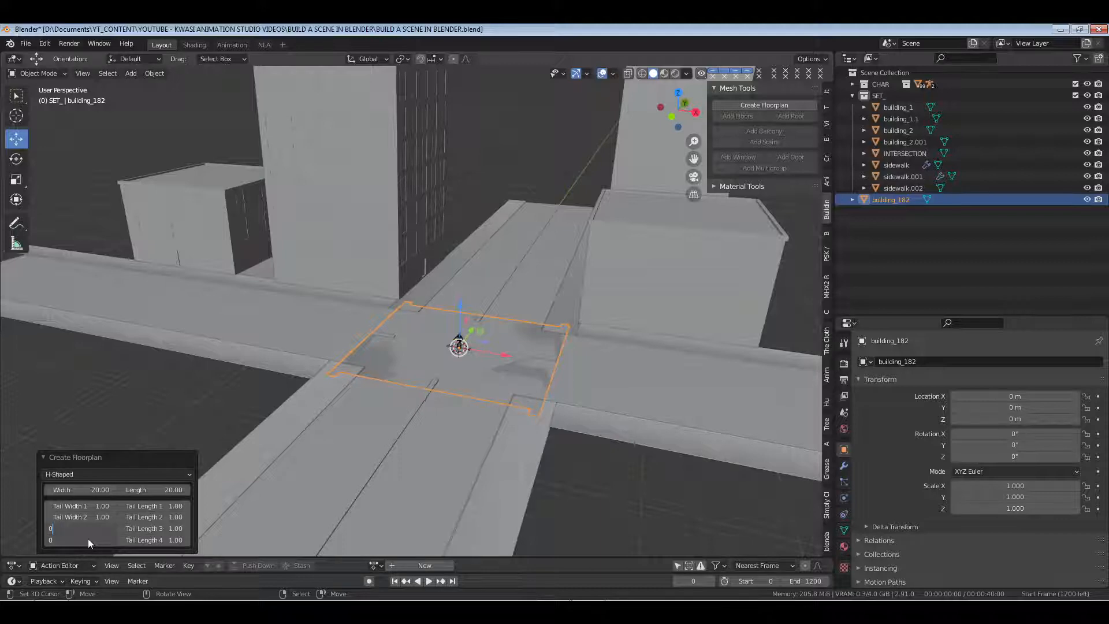
key(Return)
drag(174, 528, 173, 539)
text(0)
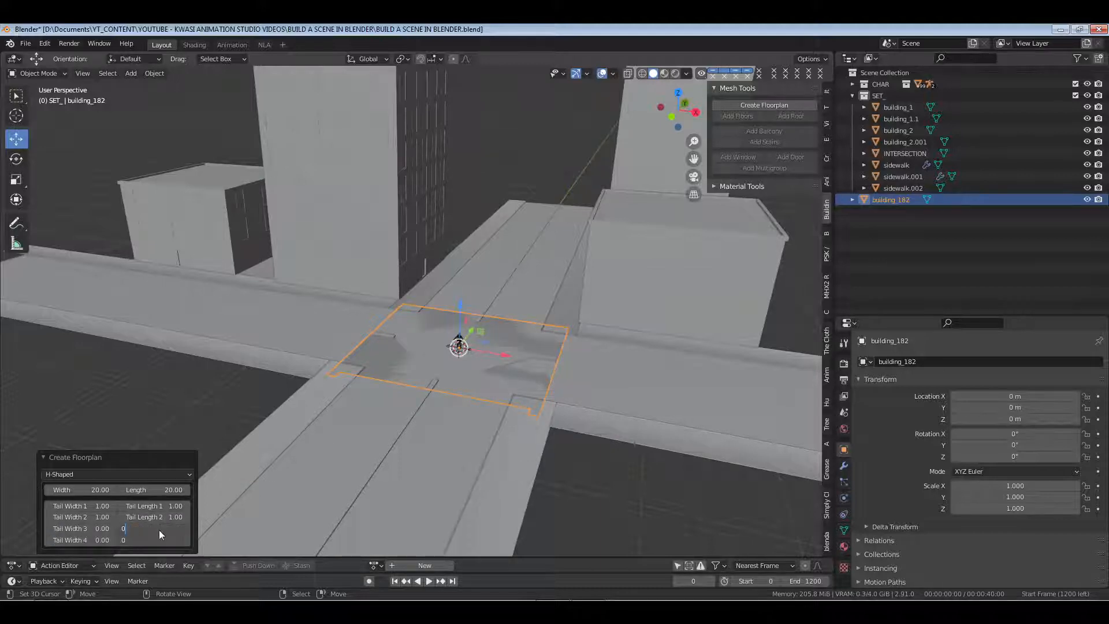
key(Return)
Set Tail Width 1 and Tail Width 2 of the H-shaped floorplan to 7
drag(92, 516, 90, 502)
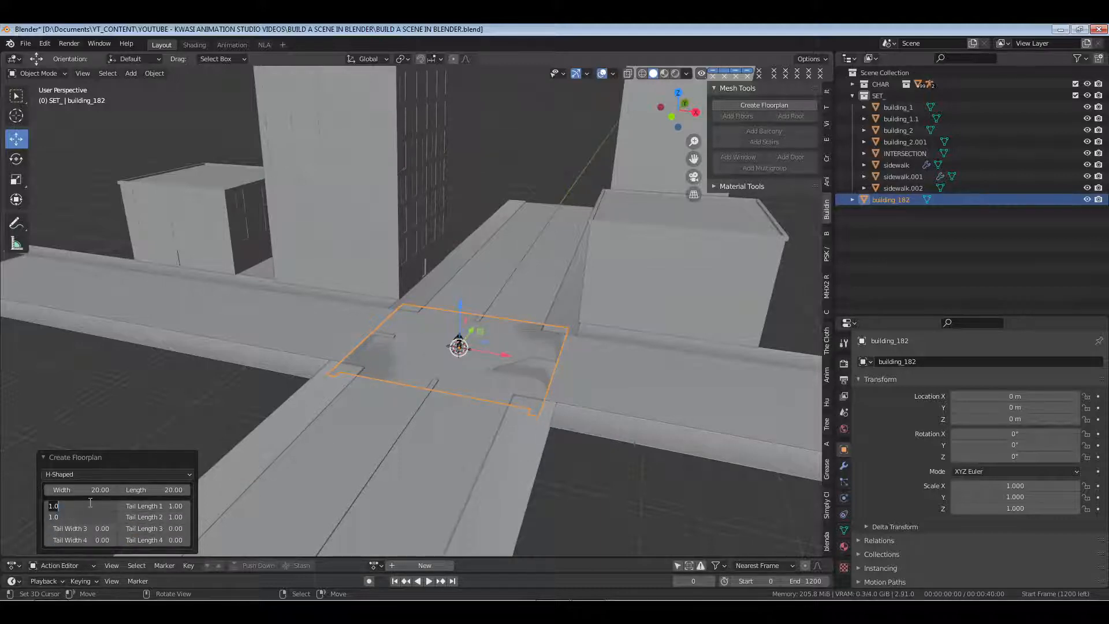
text(7)
key(Return)
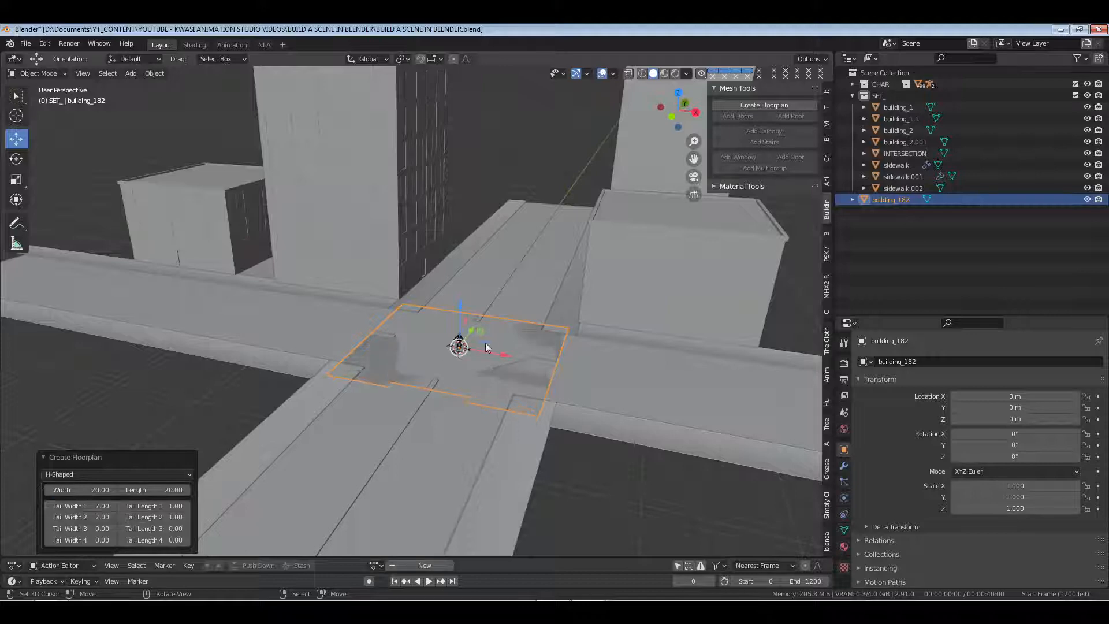
Add floors to the H-shaped floorplan with Floor Count 4, Floor Height 4 and Slab Outset 0
key(Tab)
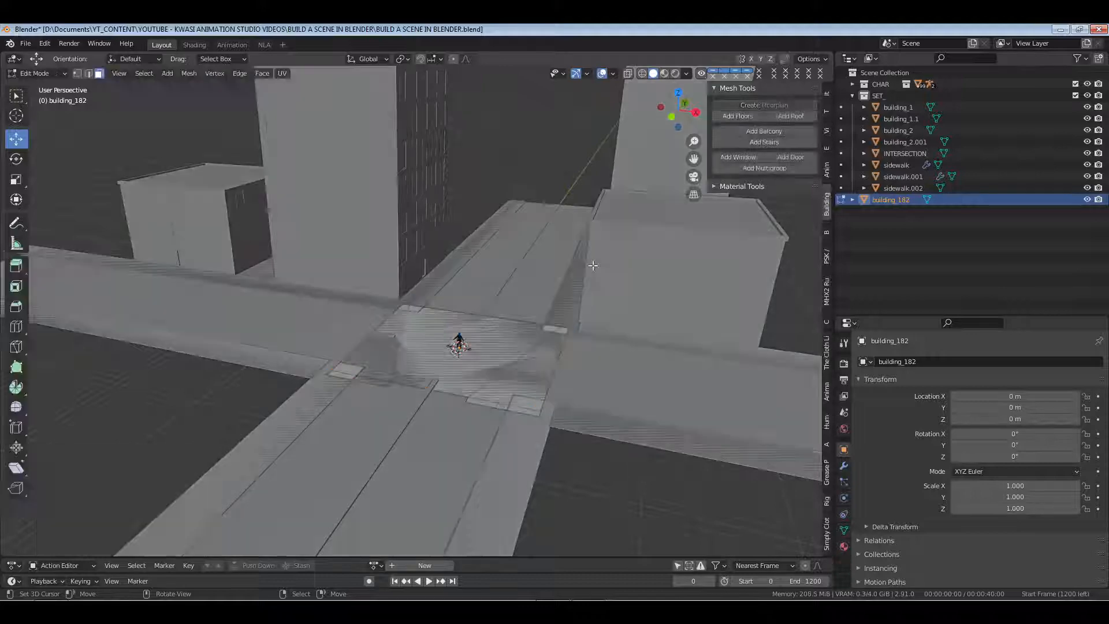
click(741, 115)
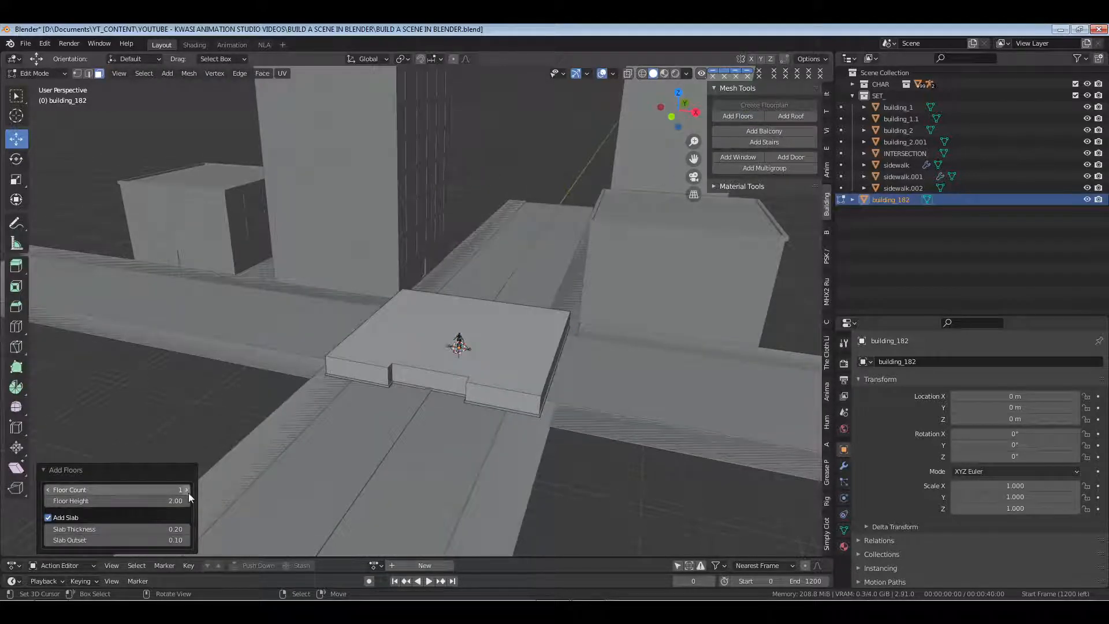
drag(183, 490, 207, 491)
click(167, 505)
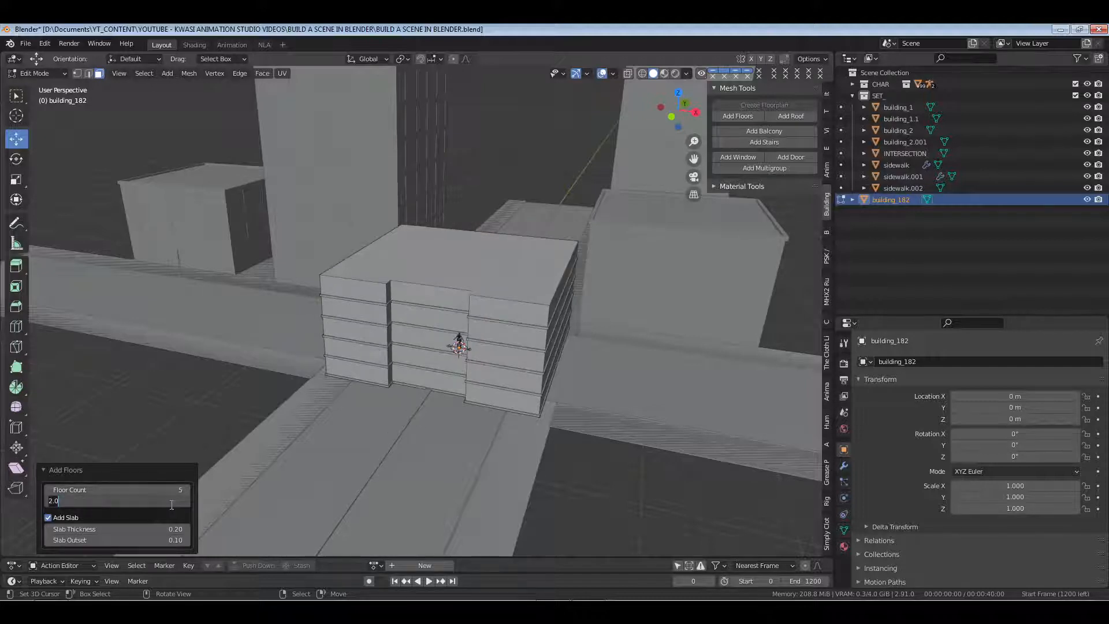
text(4)
key(Return)
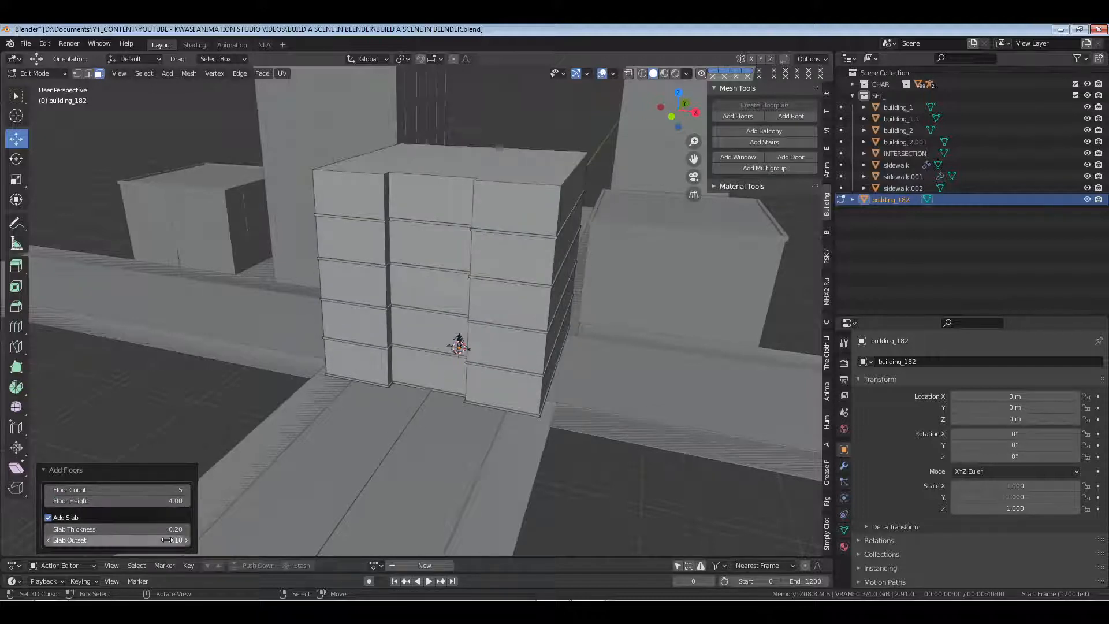
click(167, 540)
text(0)
key(Return)
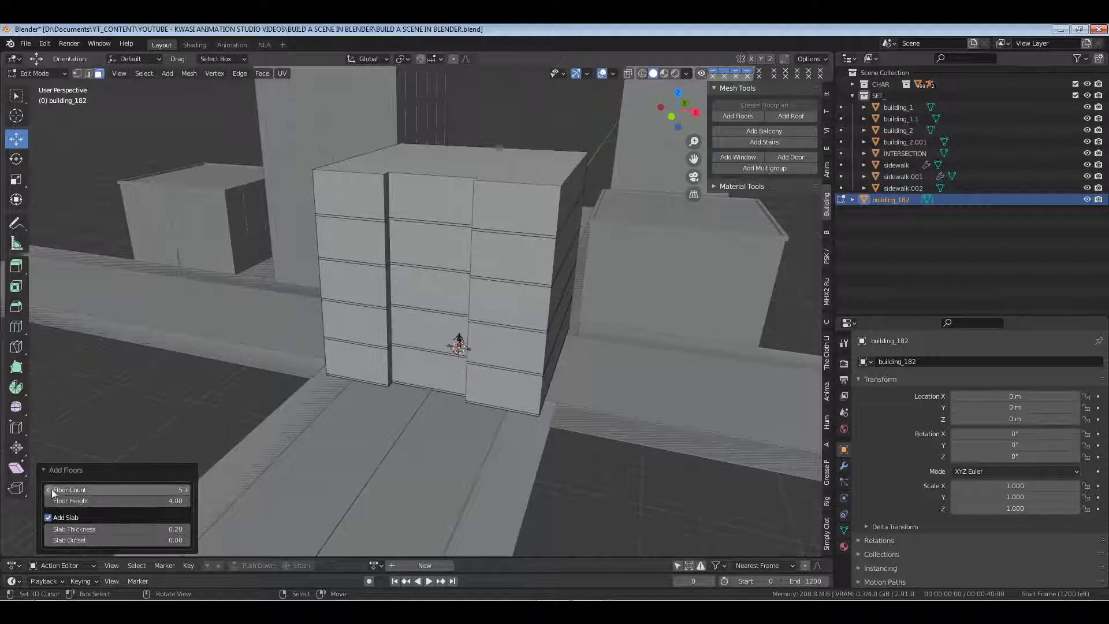
click(47, 490)
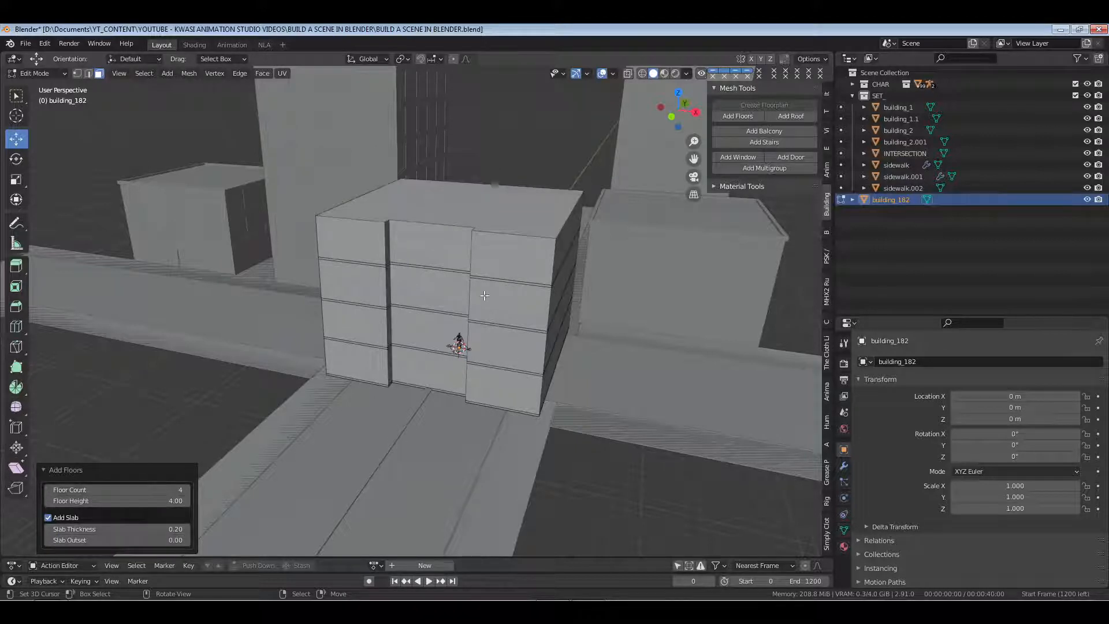
Add windows with a count of 3 to all four floor faces of the front facade's right wing
click(507, 256)
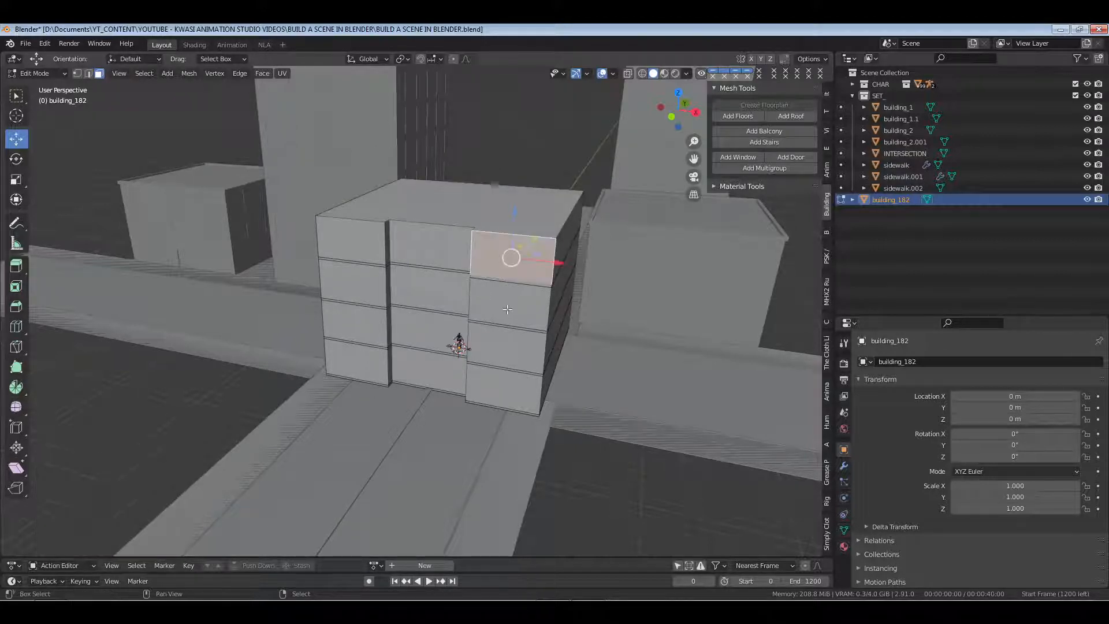
shift+click(507, 301)
shift+click(504, 352)
shift+click(510, 384)
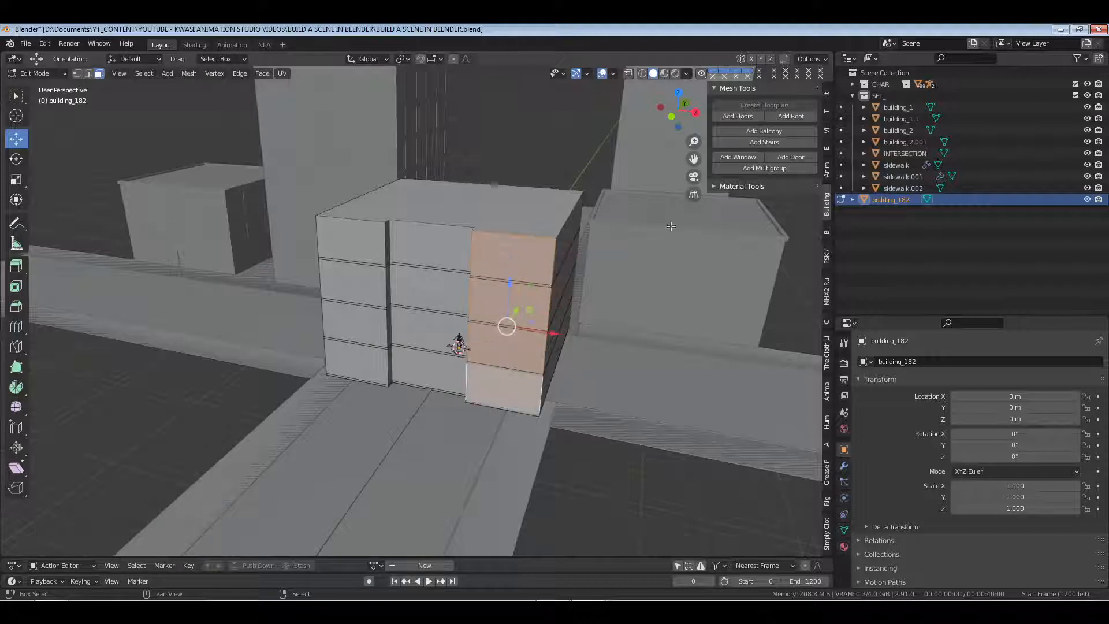
click(739, 158)
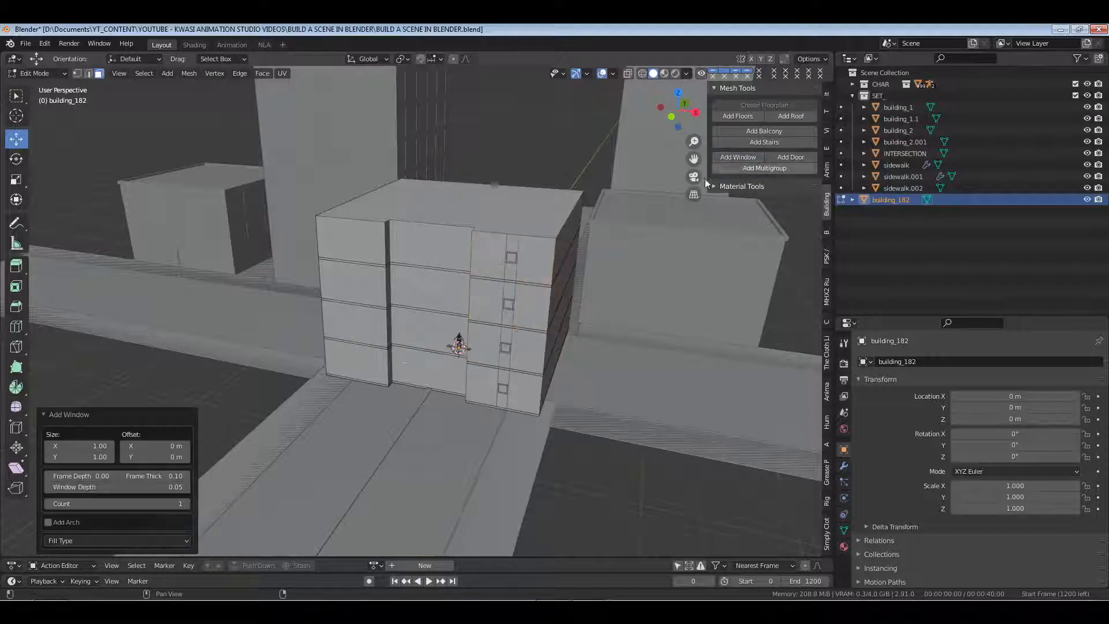
click(186, 504)
click(186, 505)
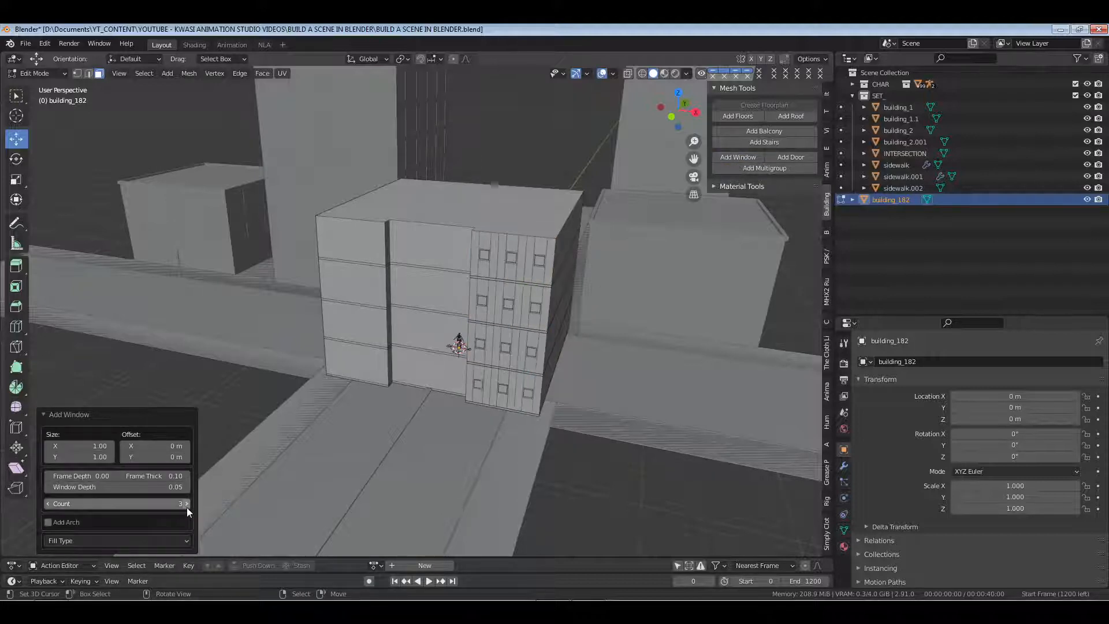
Set the size of the right wing's windows to X 1.30 and Y 2.50
click(97, 456)
text(1.0)
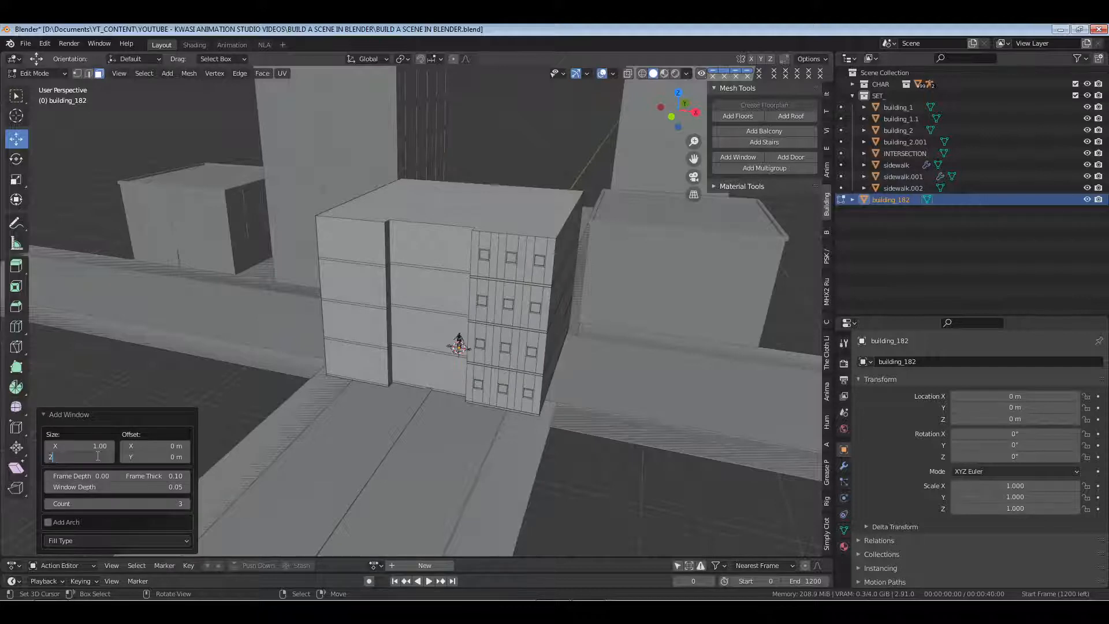
key(Return)
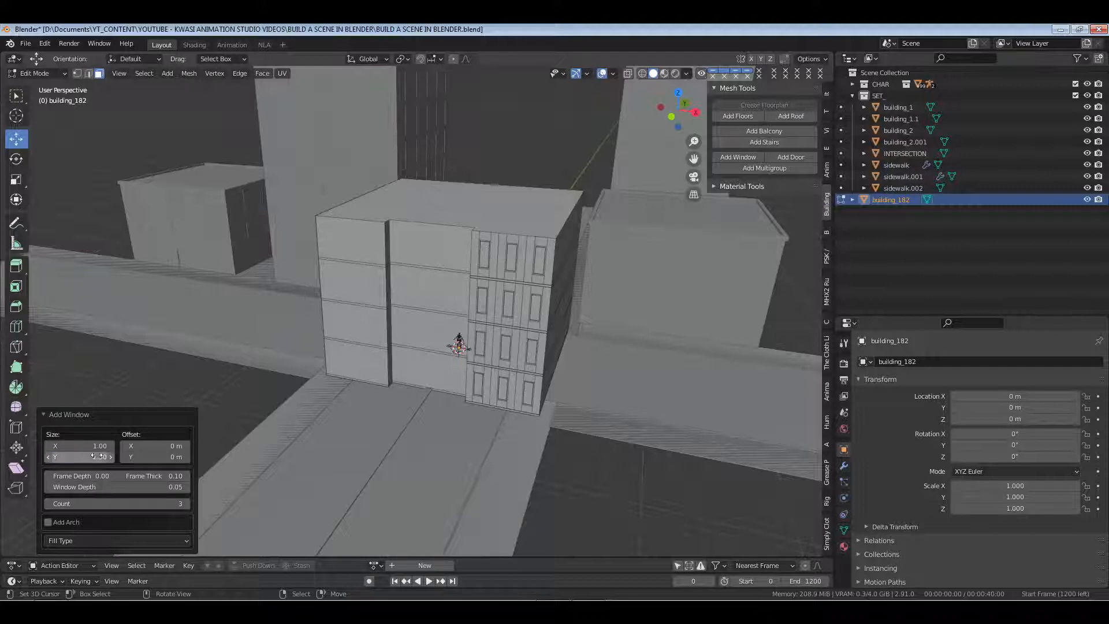
click(94, 447)
text(3)
key(Return)
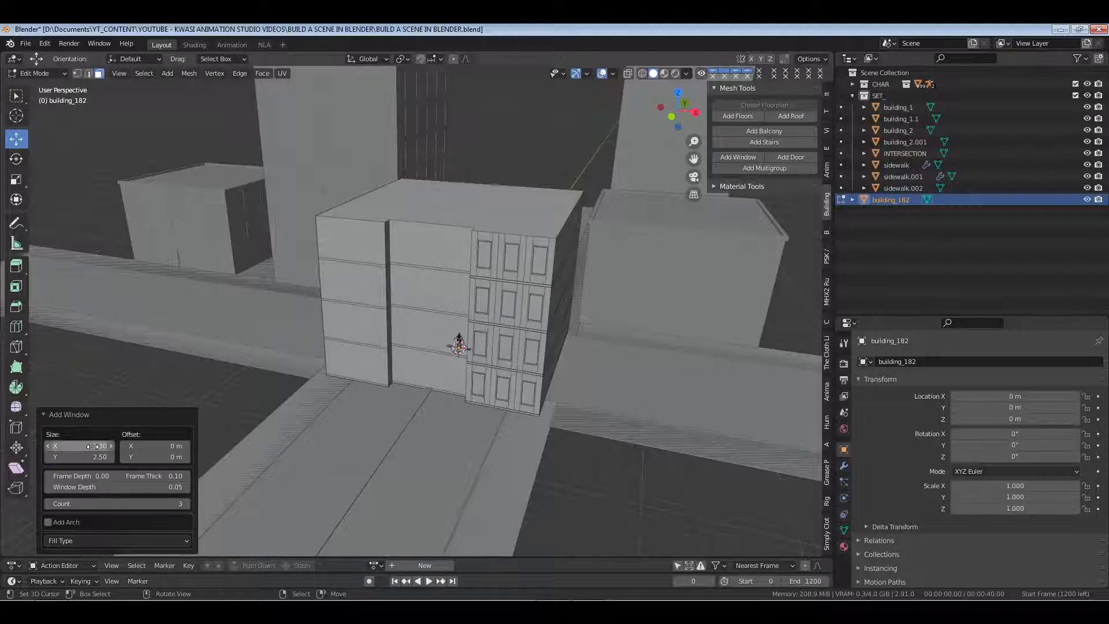
Add the same three-per-floor windows to all four faces of the facade's left wing and save the file
click(346, 254)
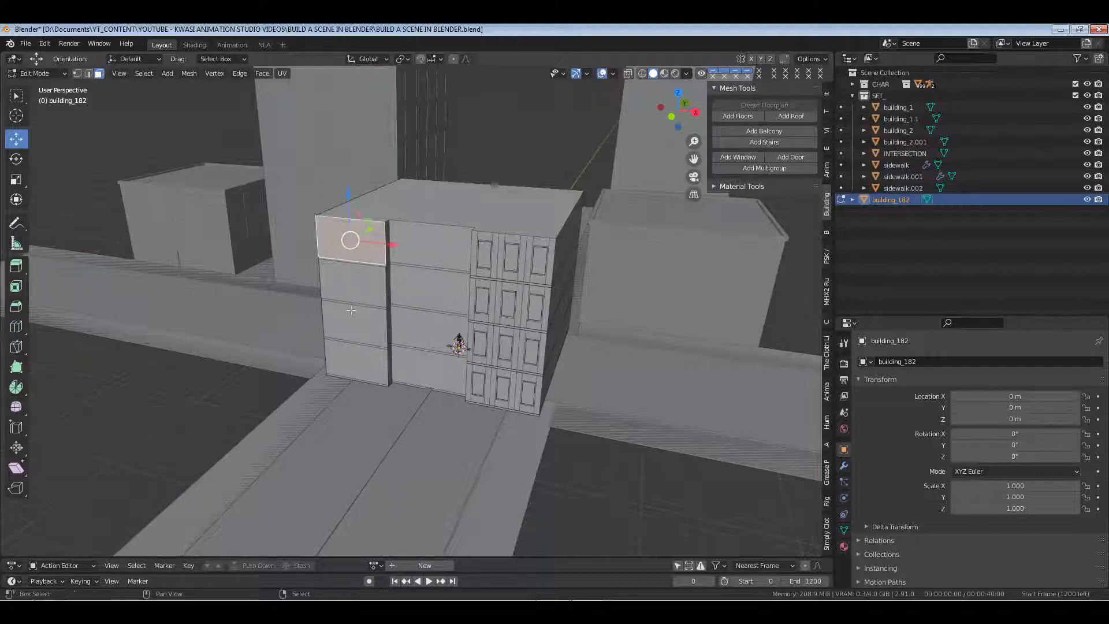
shift+click(355, 288)
shift+click(358, 322)
shift+click(357, 361)
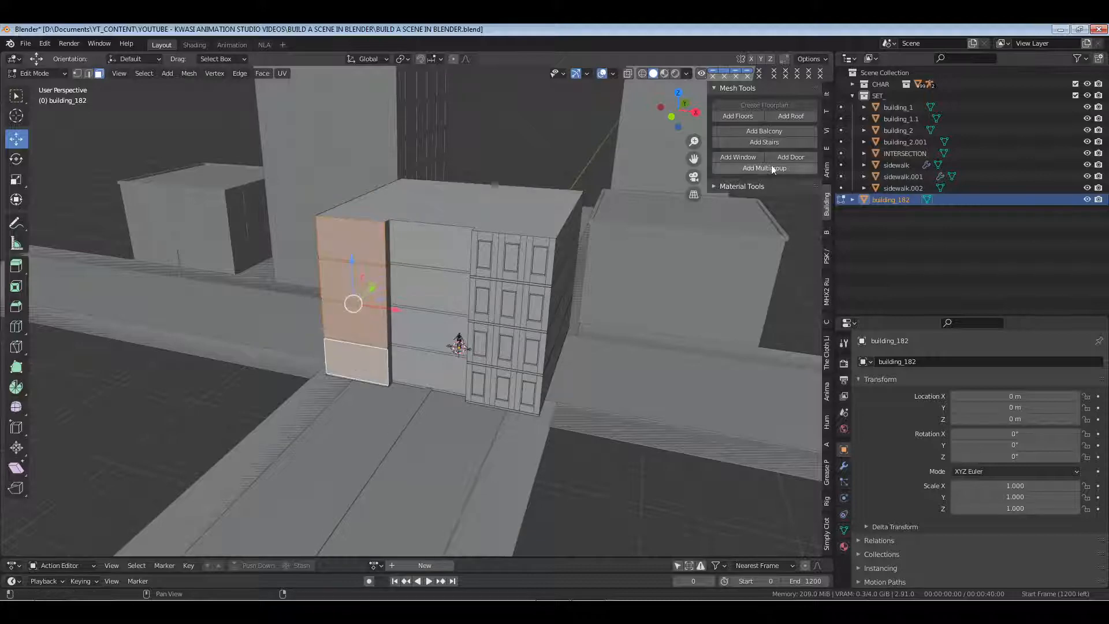
click(738, 157)
key(ctrl+s)
Add windows to the upper three floor faces of the recessed middle section of the front facade
middle_drag(566, 257, 500, 335)
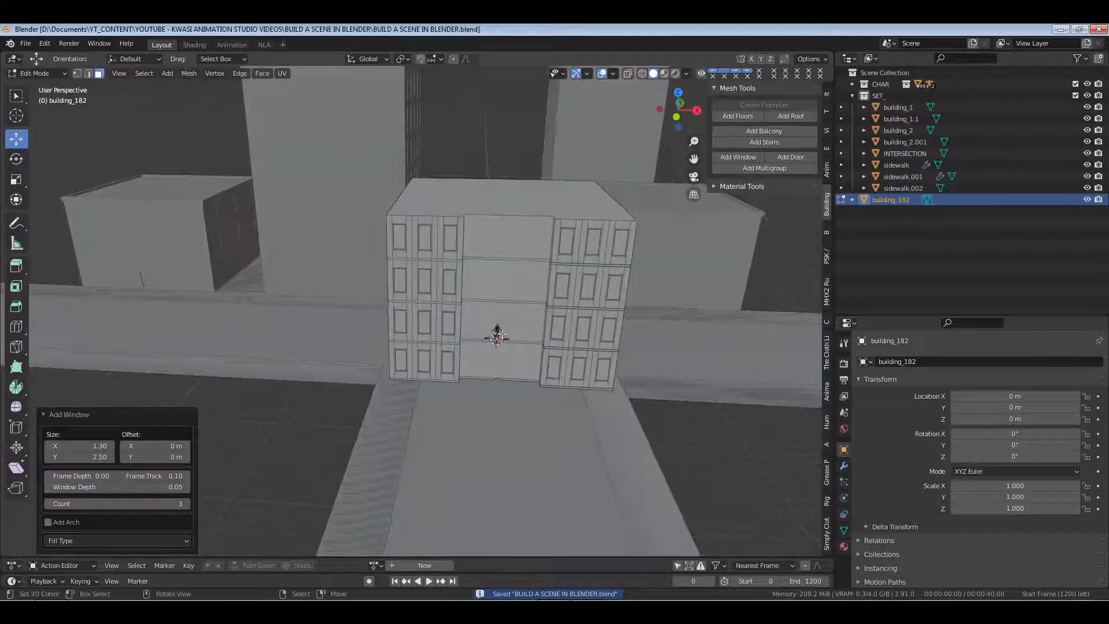
click(503, 322)
shift+click(505, 279)
shift+click(508, 235)
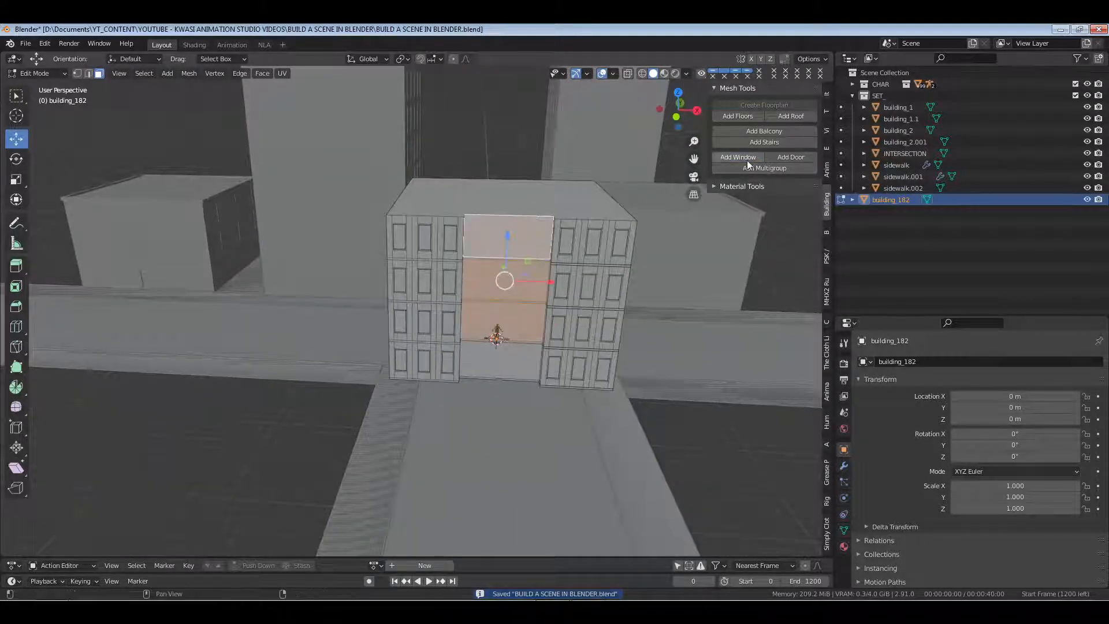
click(746, 157)
click(370, 254)
Add rows of three windows, floor by floor, to the building's side wall adjoining the facade's right wing
middle_drag(401, 284, 332, 230)
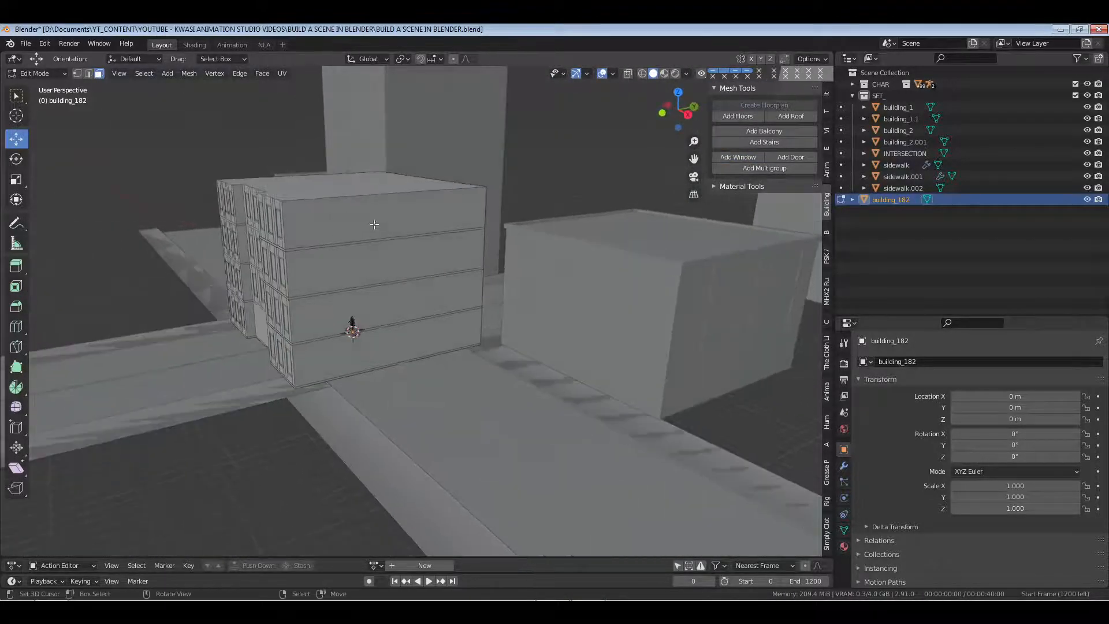
click(375, 225)
click(740, 157)
click(375, 265)
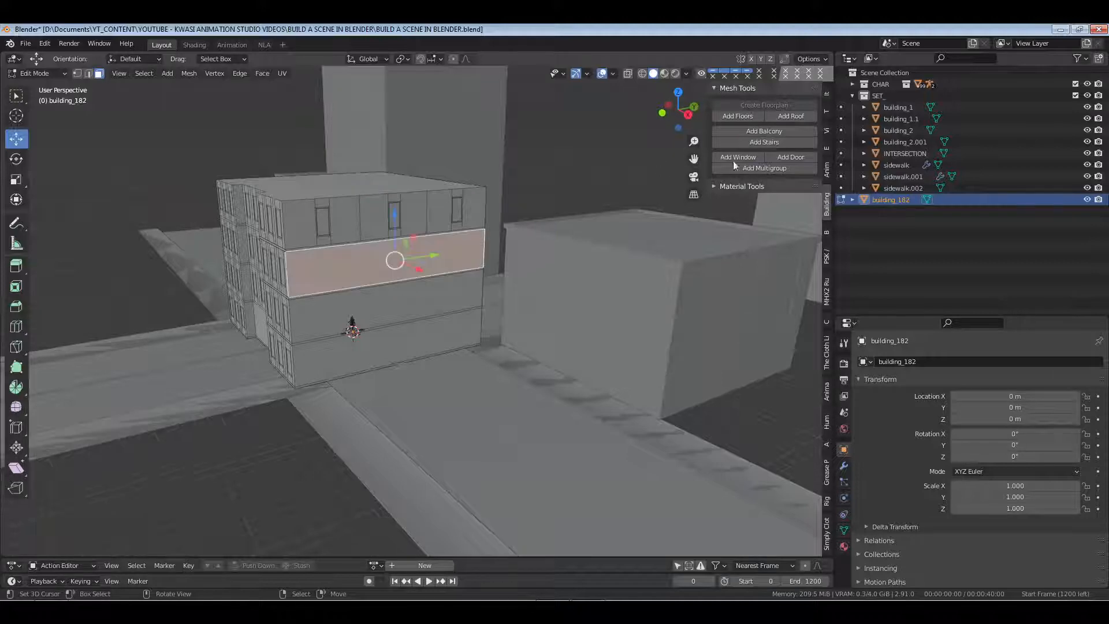
click(734, 158)
click(392, 349)
click(741, 157)
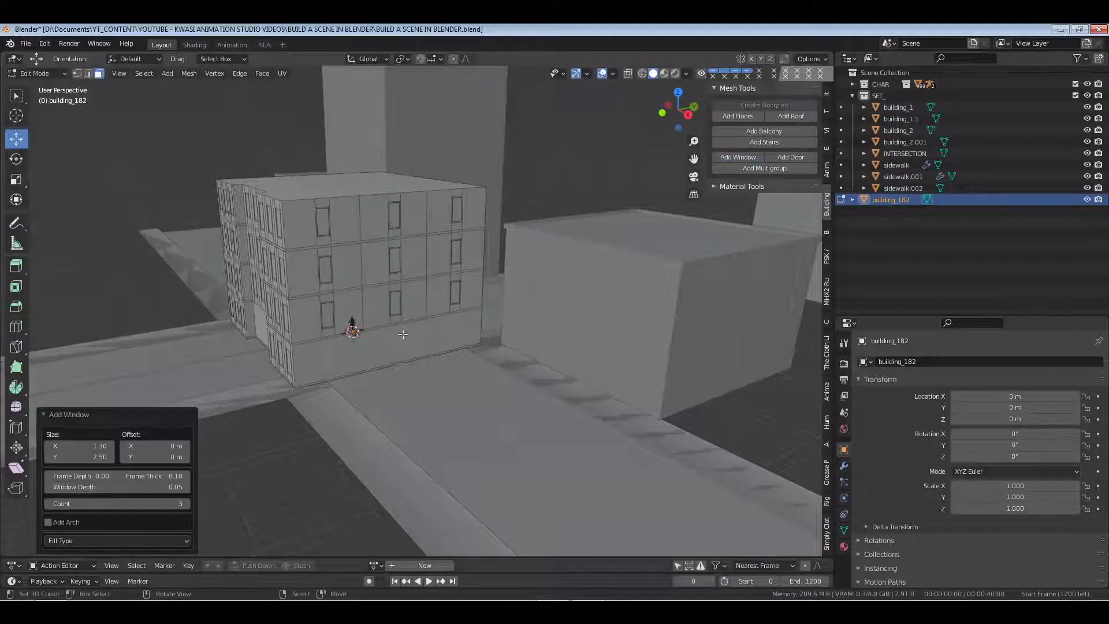
key(ctrl+z)
click(731, 158)
Add rows of three windows to all four floors of the side wall adjoining the facade's left wing
middle_drag(638, 193, 481, 319)
click(480, 332)
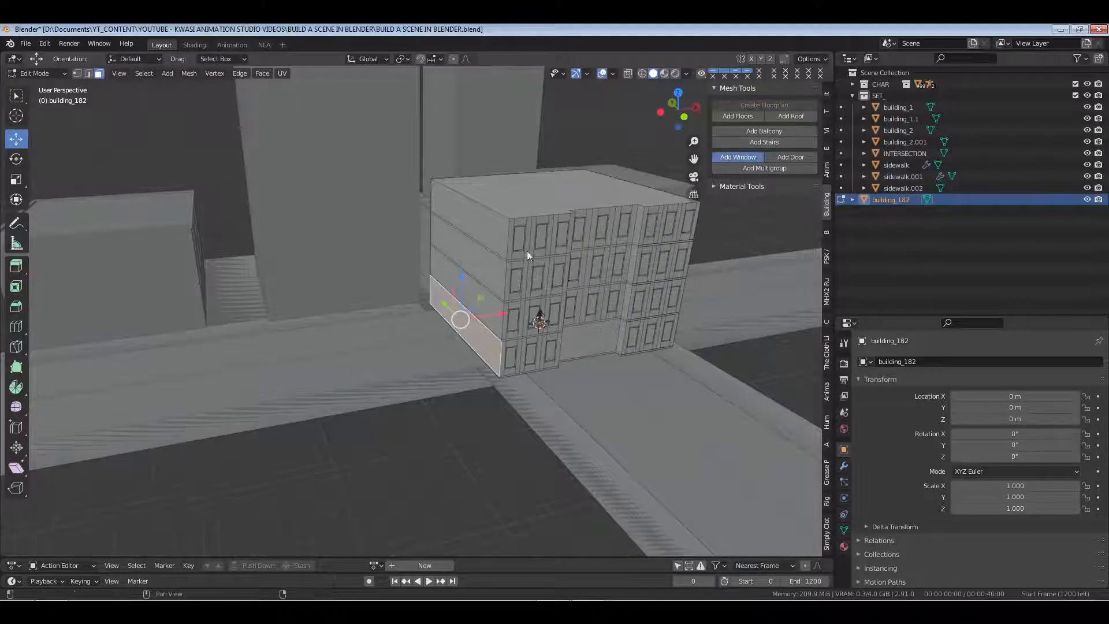
click(738, 157)
click(483, 299)
click(731, 158)
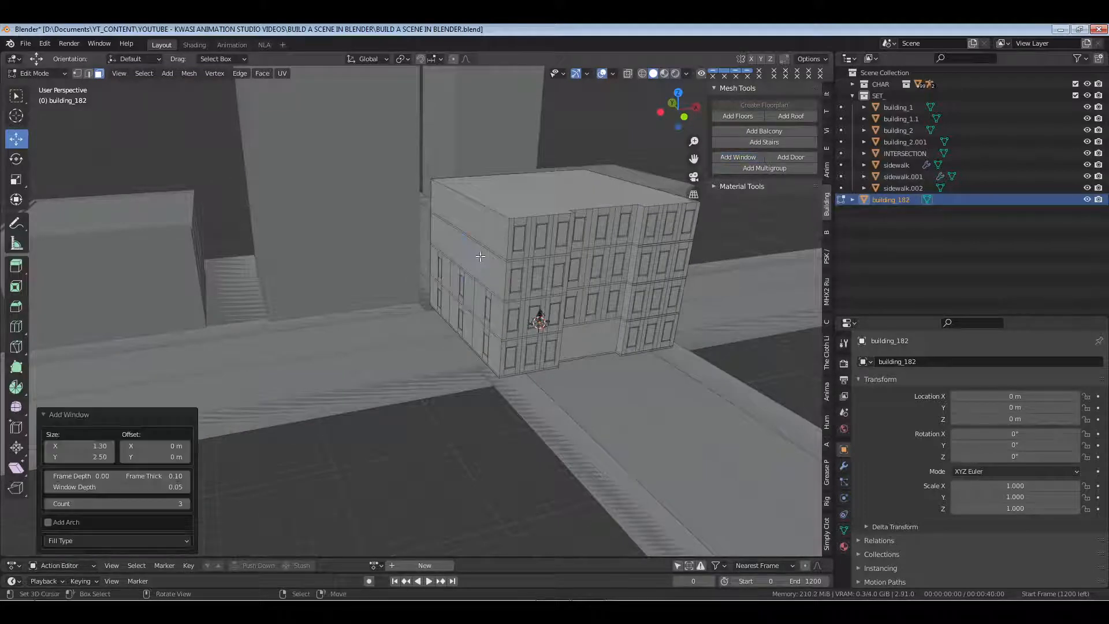
click(465, 254)
click(730, 158)
click(461, 214)
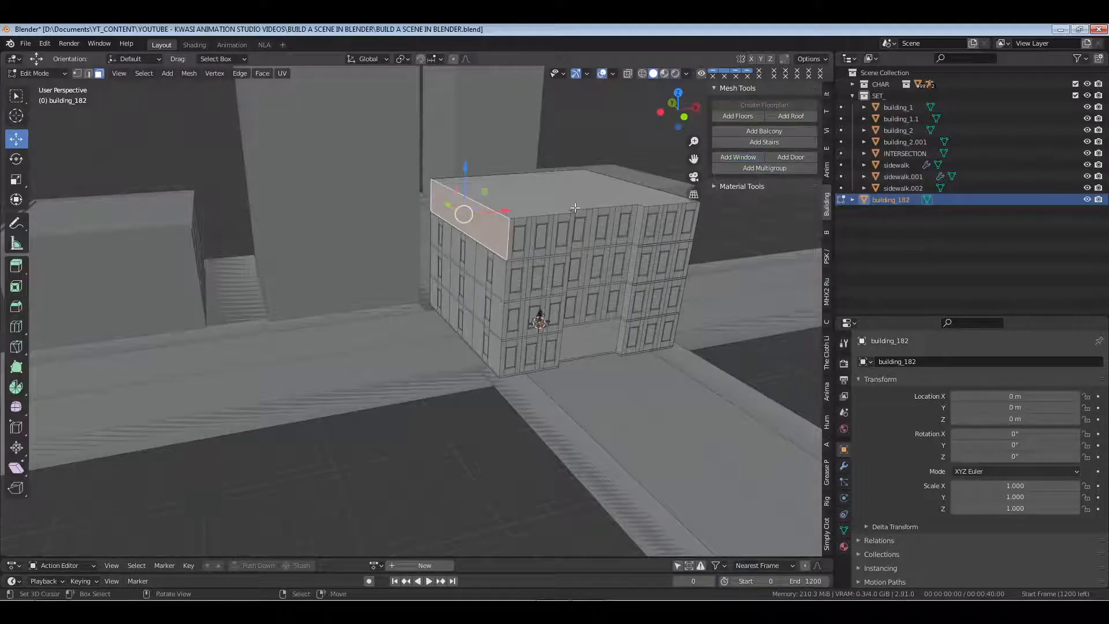
click(739, 157)
Add rows of three windows to the upper three floors of the building's back wall
middle_drag(583, 211, 337, 269)
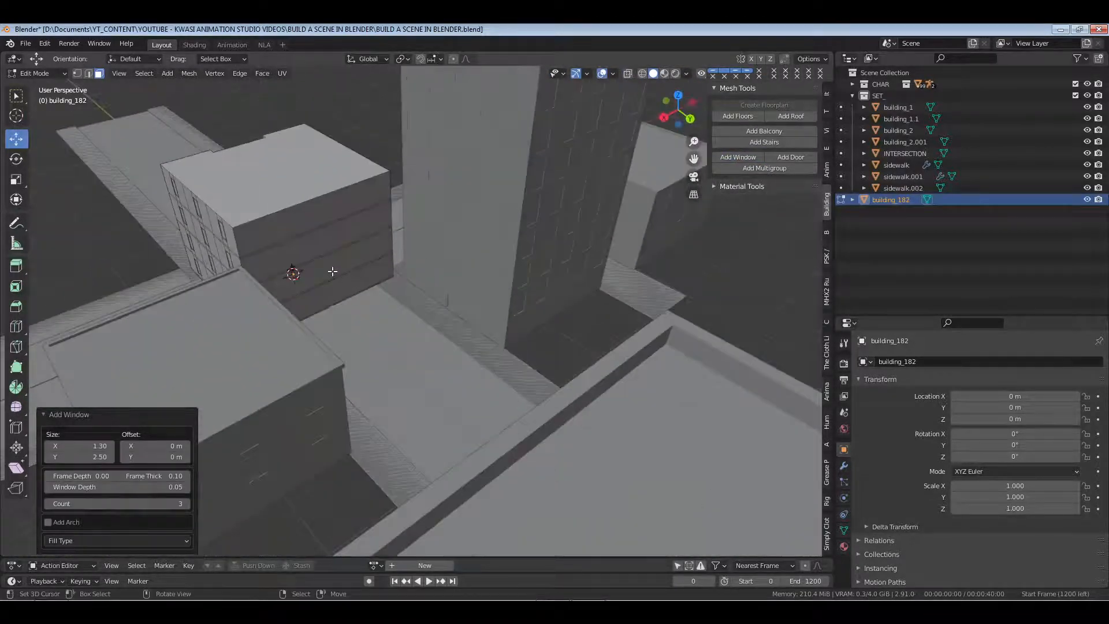
click(333, 271)
click(741, 157)
right_click(324, 214)
click(743, 159)
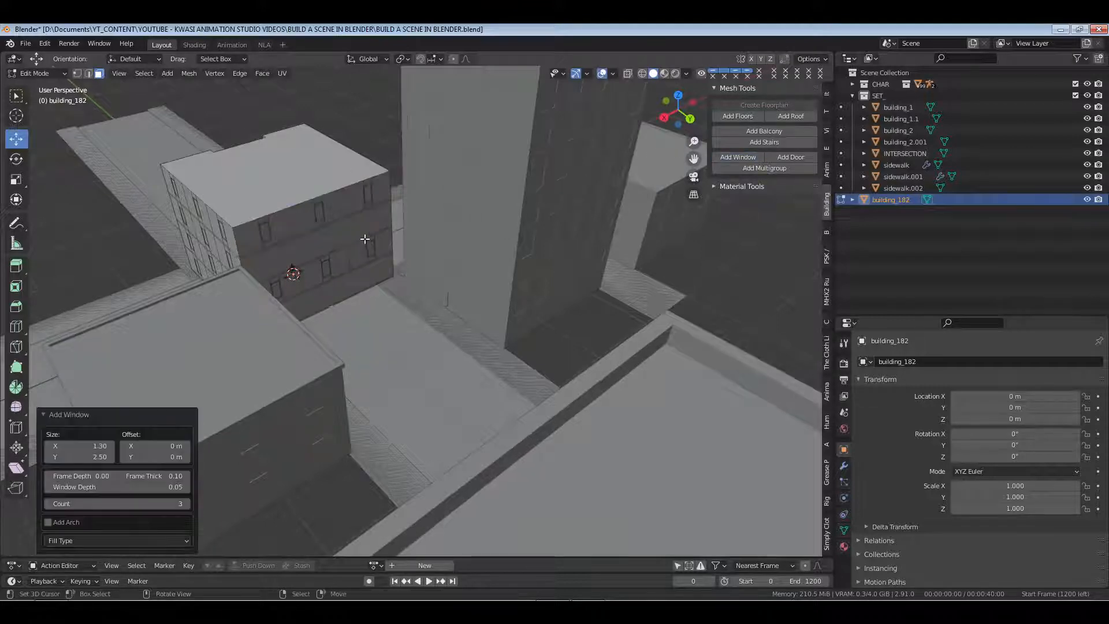
right_click(352, 229)
click(739, 157)
Add a door to the back wall's ground floor, sized X 1.50 and Y 2.00
right_click(334, 290)
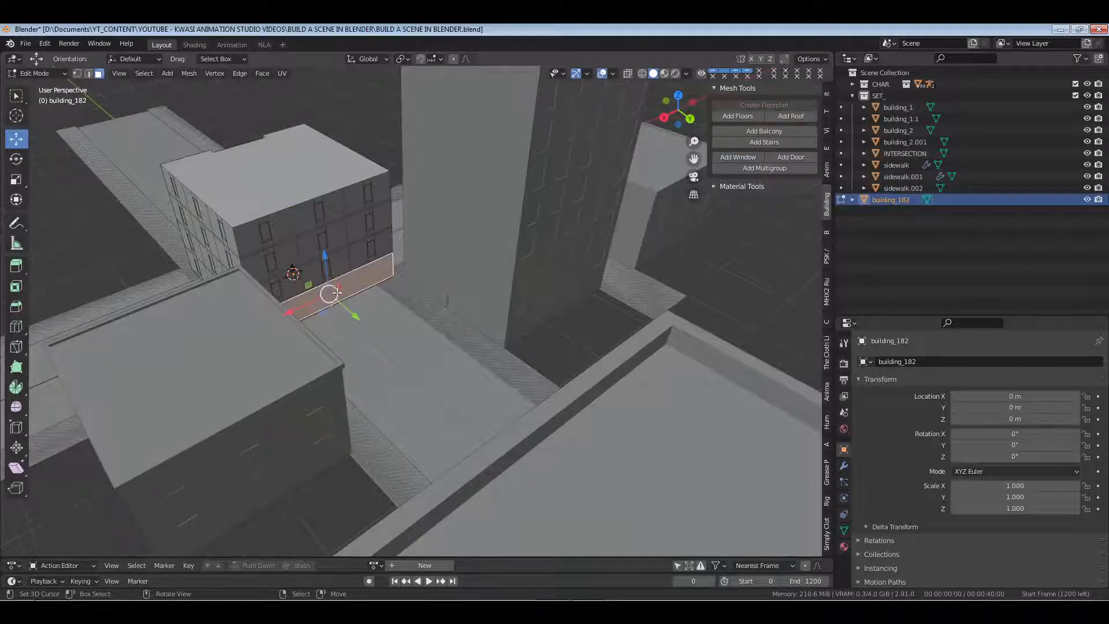
click(788, 161)
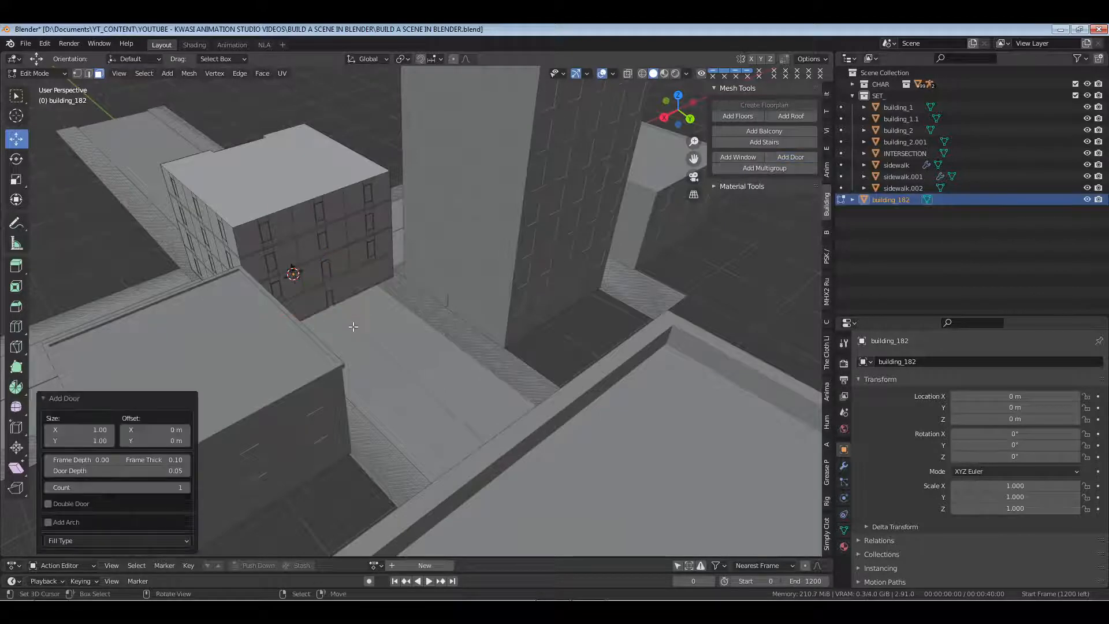
middle_drag(353, 326, 423, 344)
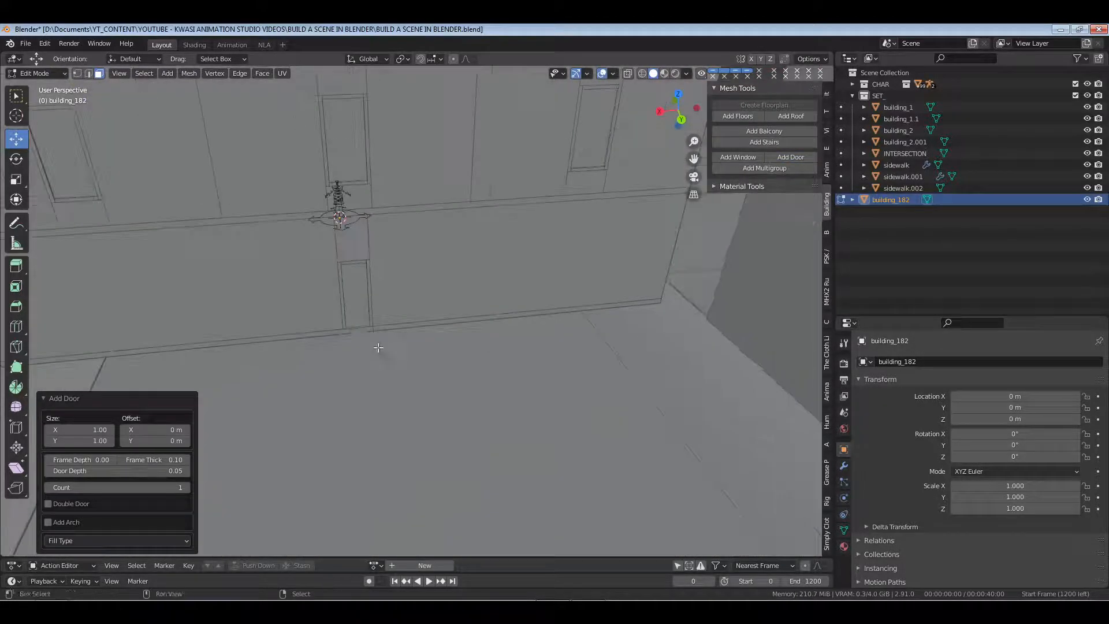
middle_drag(379, 347, 440, 385)
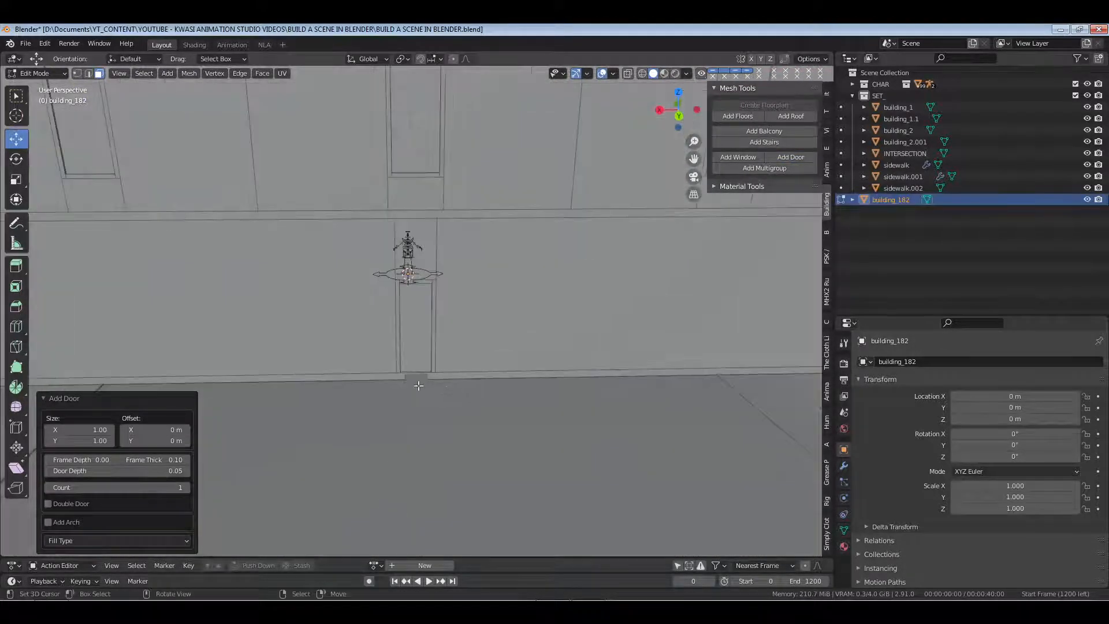
click(92, 442)
key(Return)
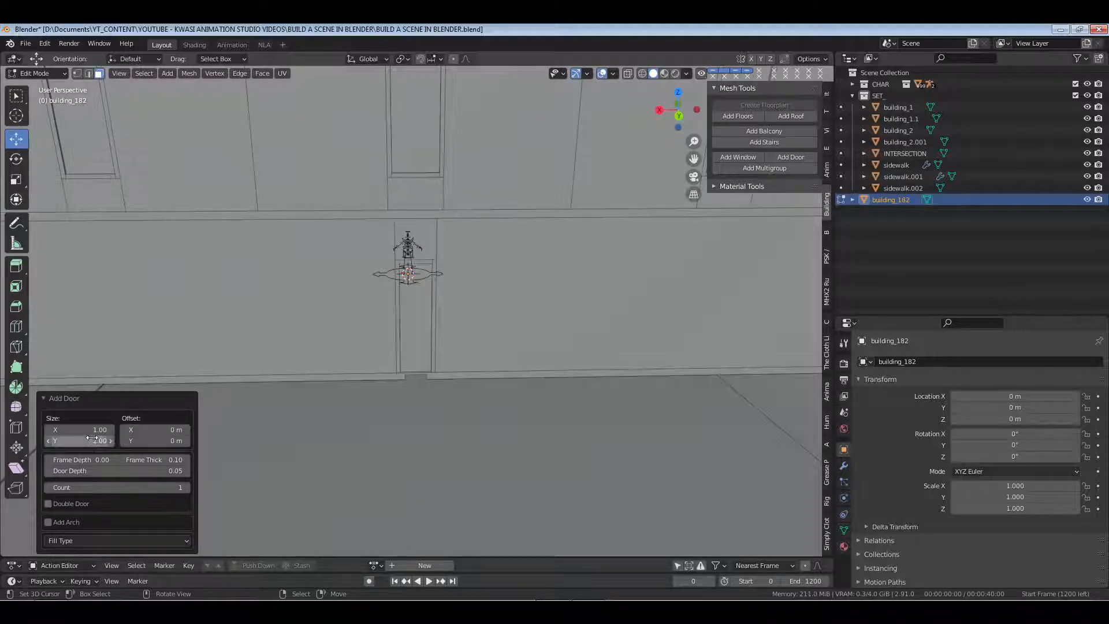
click(93, 431)
text(1.5)
key(Return)
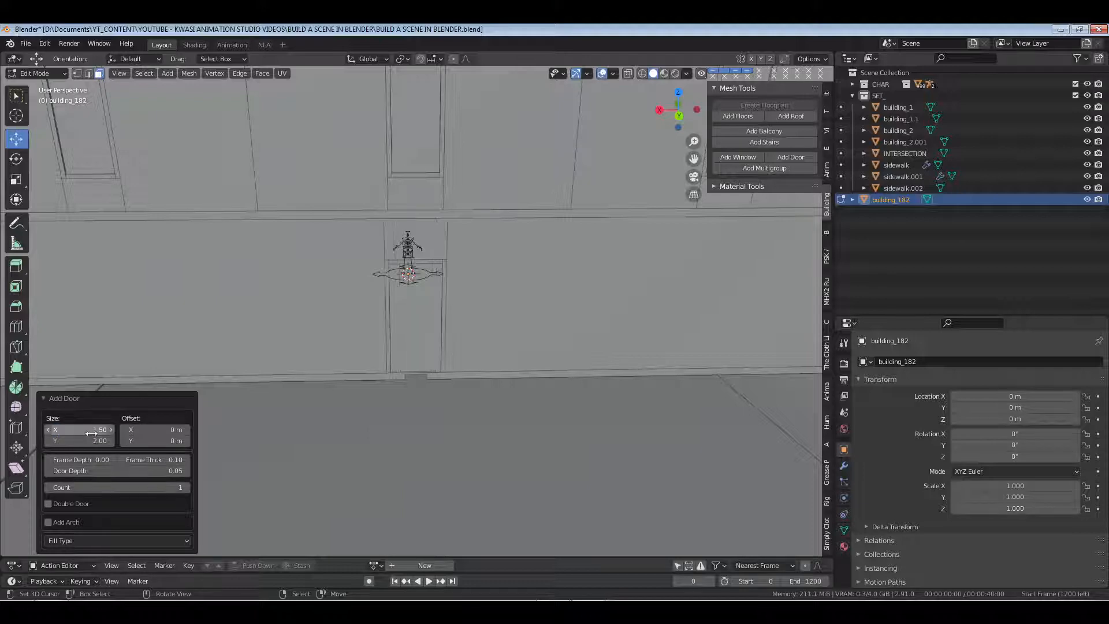
Add a matching door to the ground floor of the facade's recessed middle section, with door depth 0.20 and frame depth 0.07
scroll(421, 191, down, 8)
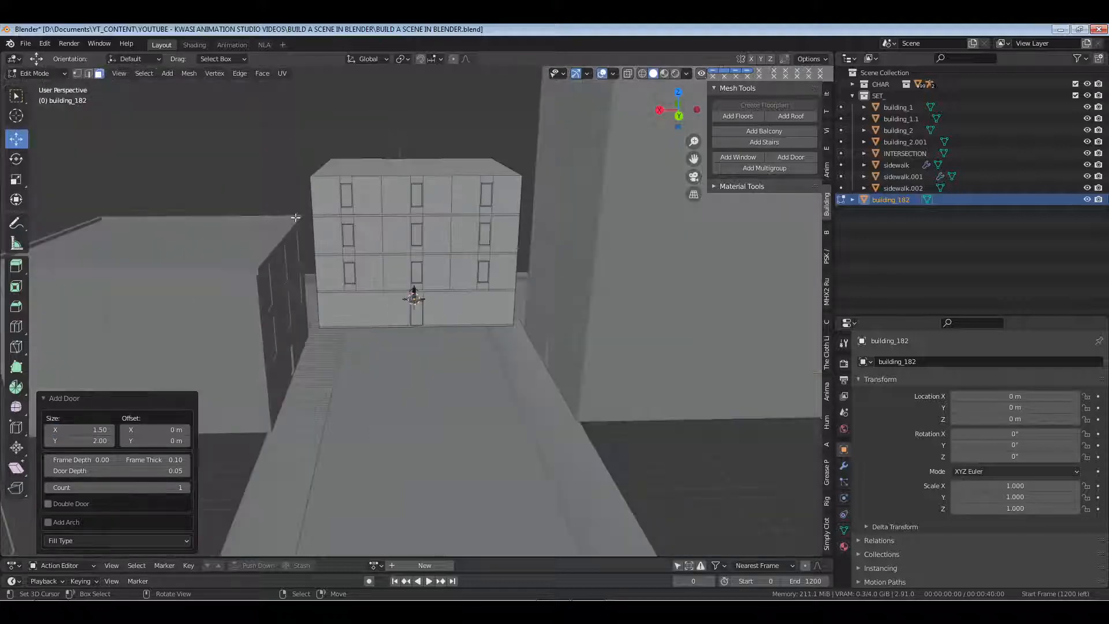
middle_drag(413, 295, 395, 336)
click(403, 350)
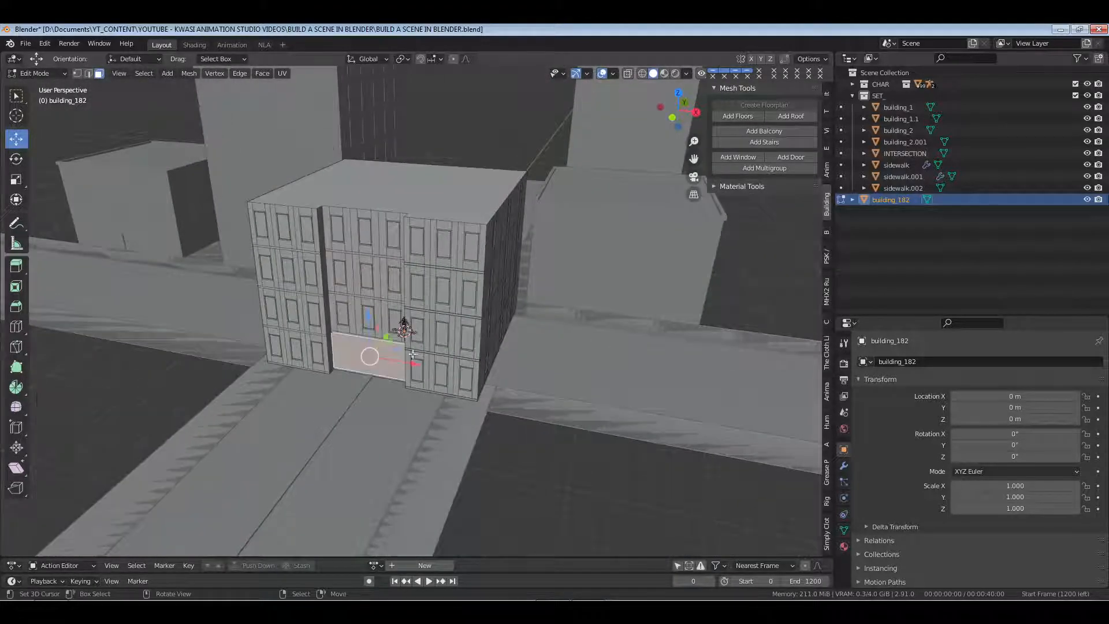
click(805, 157)
scroll(439, 347, up, 5)
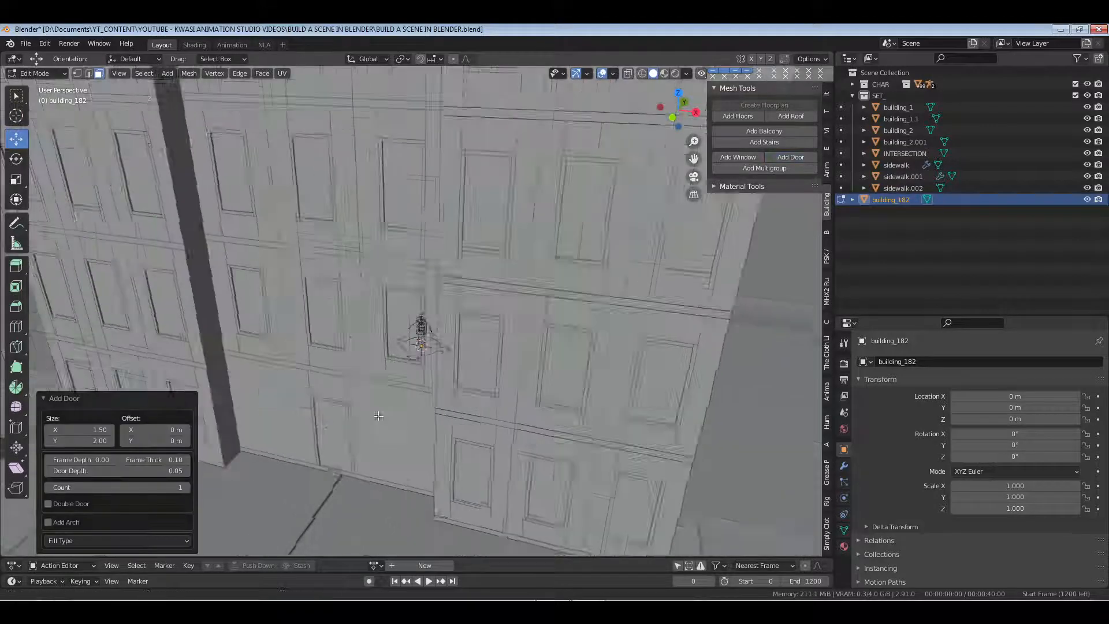
middle_drag(439, 347, 451, 370)
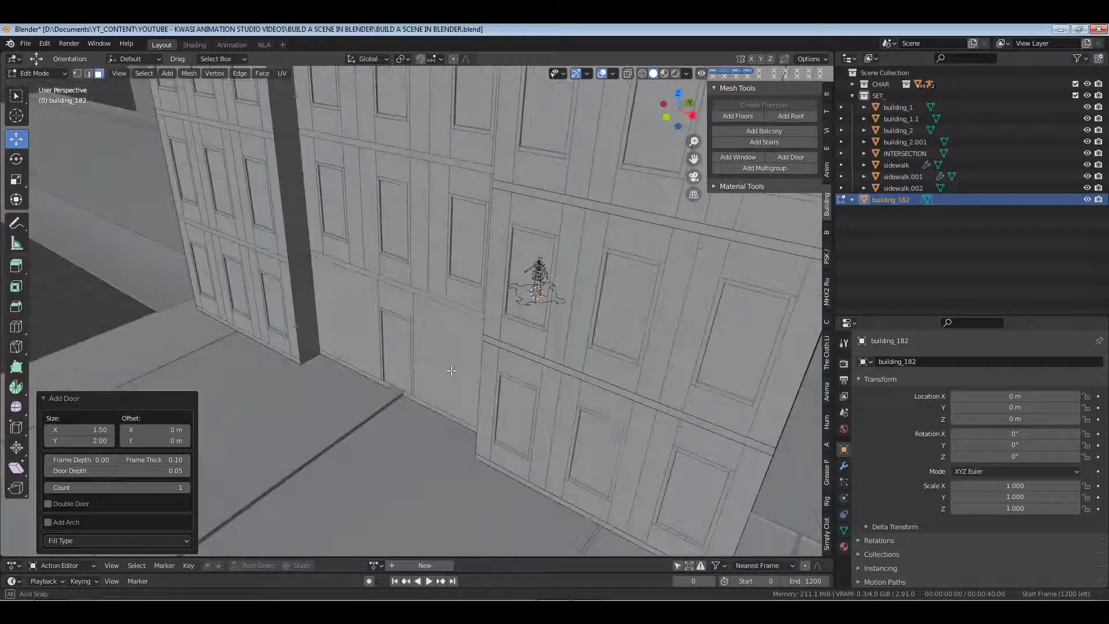
click(186, 472)
click(186, 472)
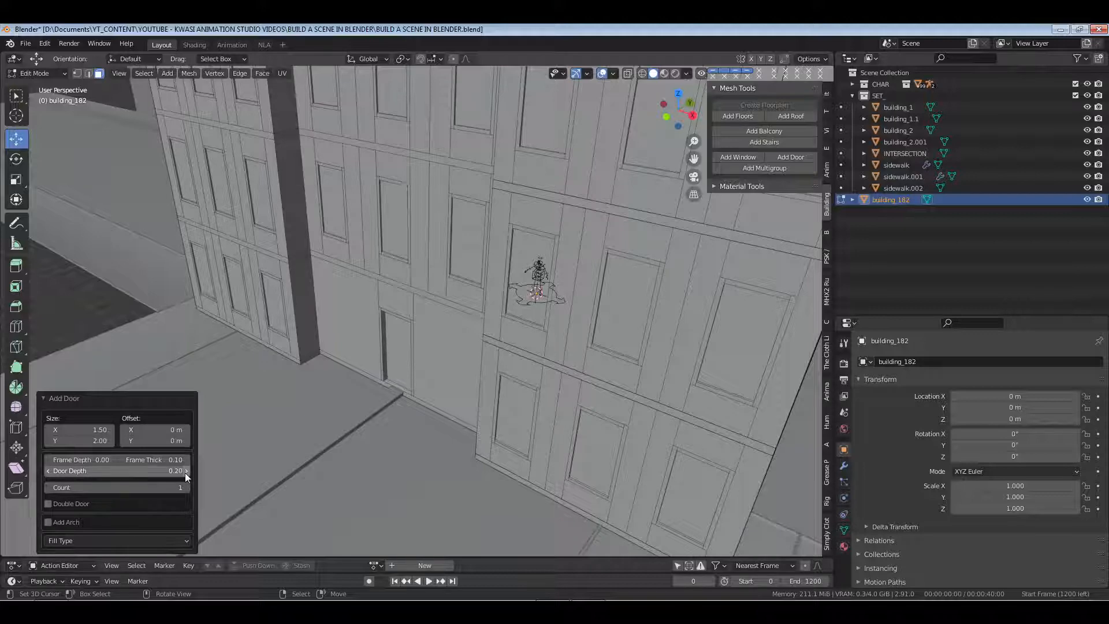
click(113, 461)
click(113, 460)
Add a flat roof to the building's top face with thickness 0.50 and outset 0.30
scroll(510, 332, down, 10)
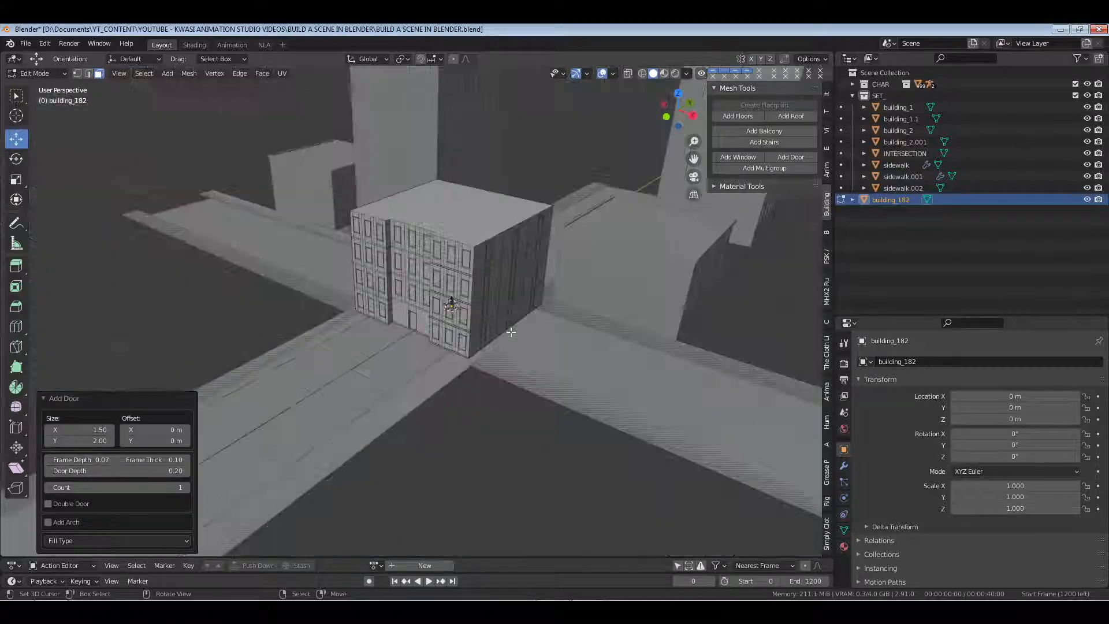
click(474, 220)
scroll(474, 220, up, 5)
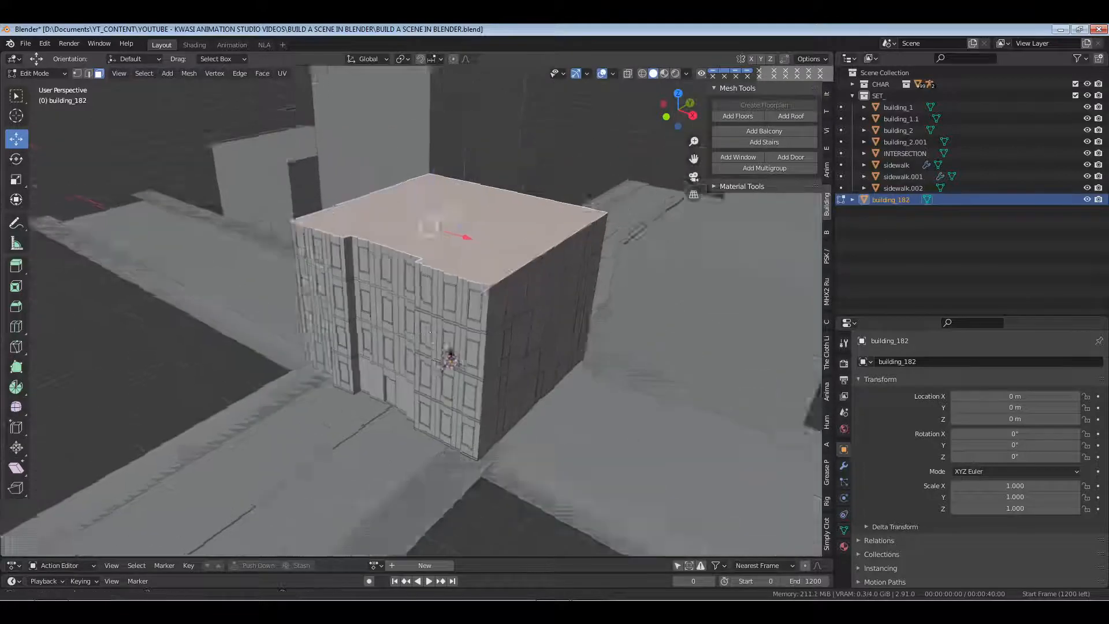
scroll(504, 337, down, 2)
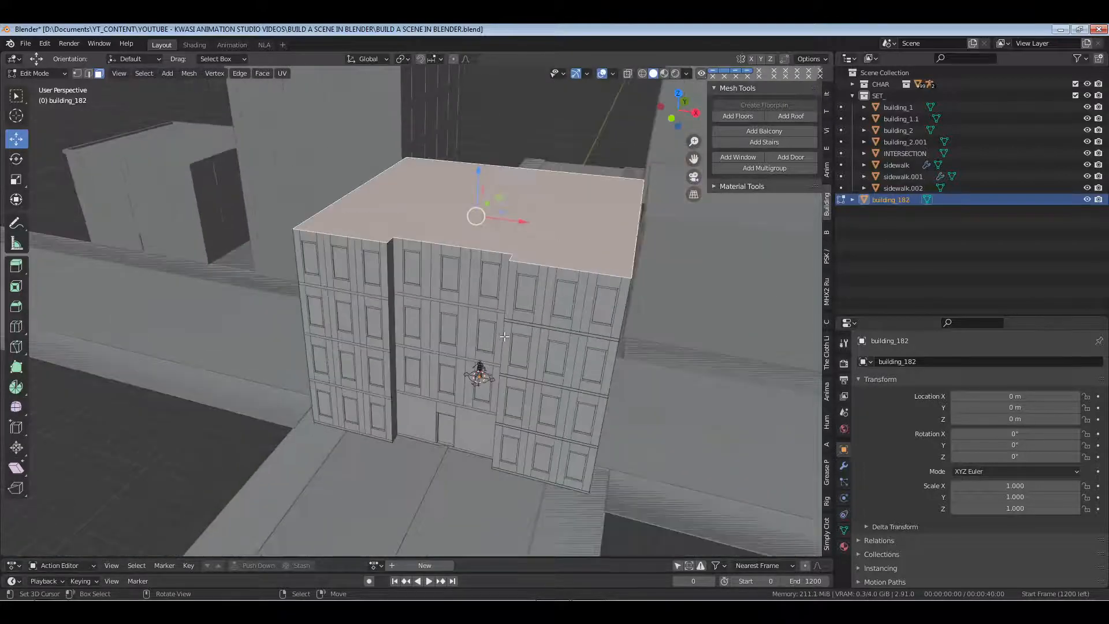
click(777, 117)
click(166, 528)
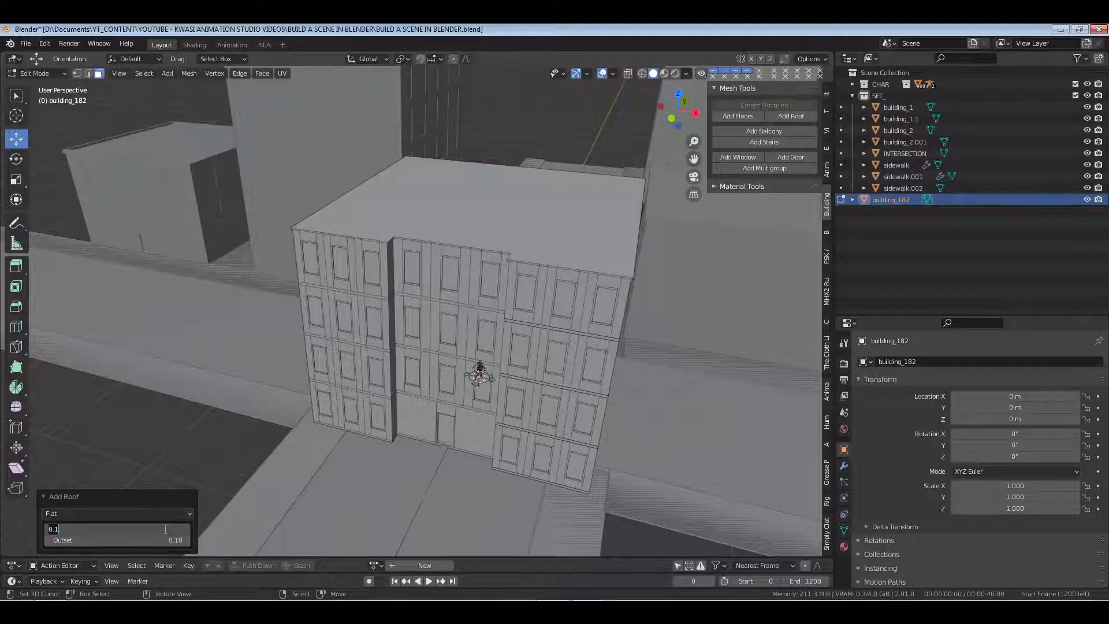
text(0.5)
key(Return)
click(177, 538)
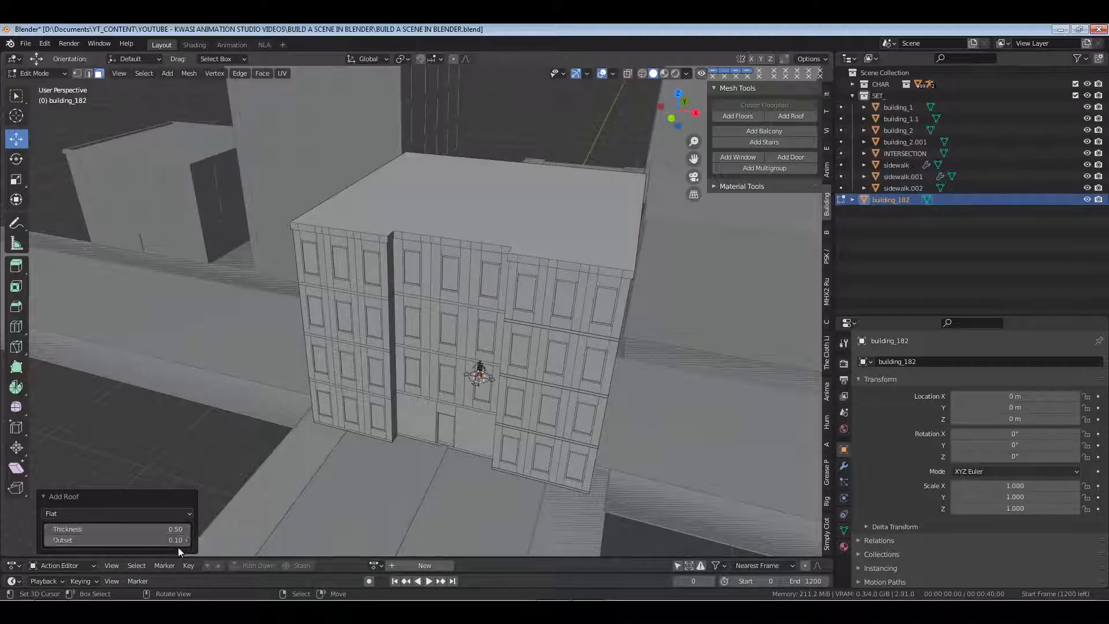
text(0.3)
key(Return)
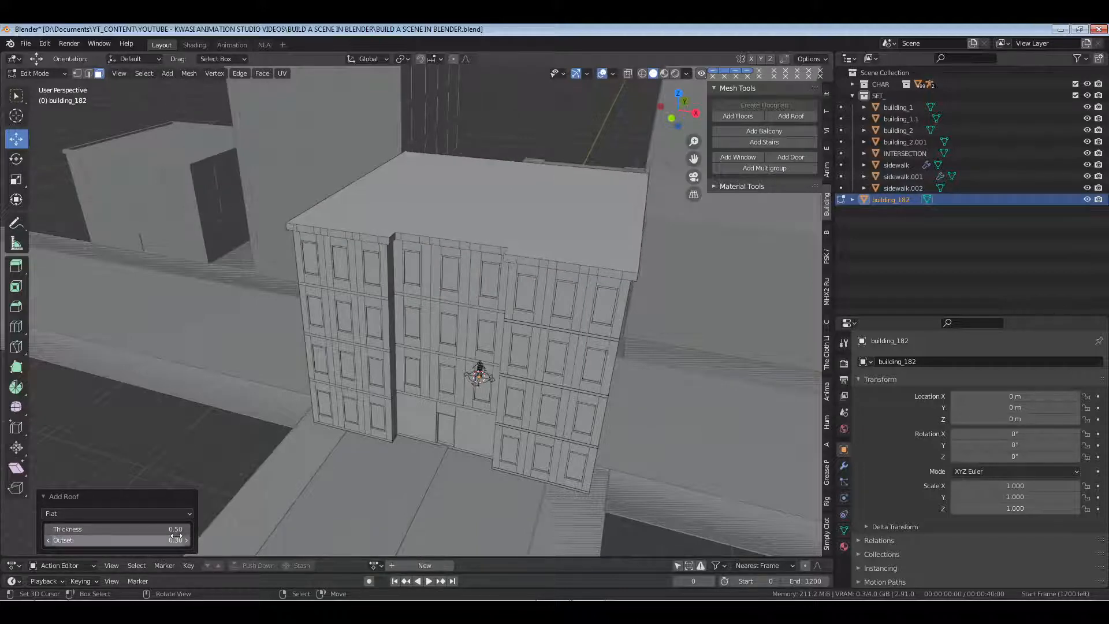
Inset the roof's top face slightly, then extrude the inner face a little downward to form a raised rim
click(517, 211)
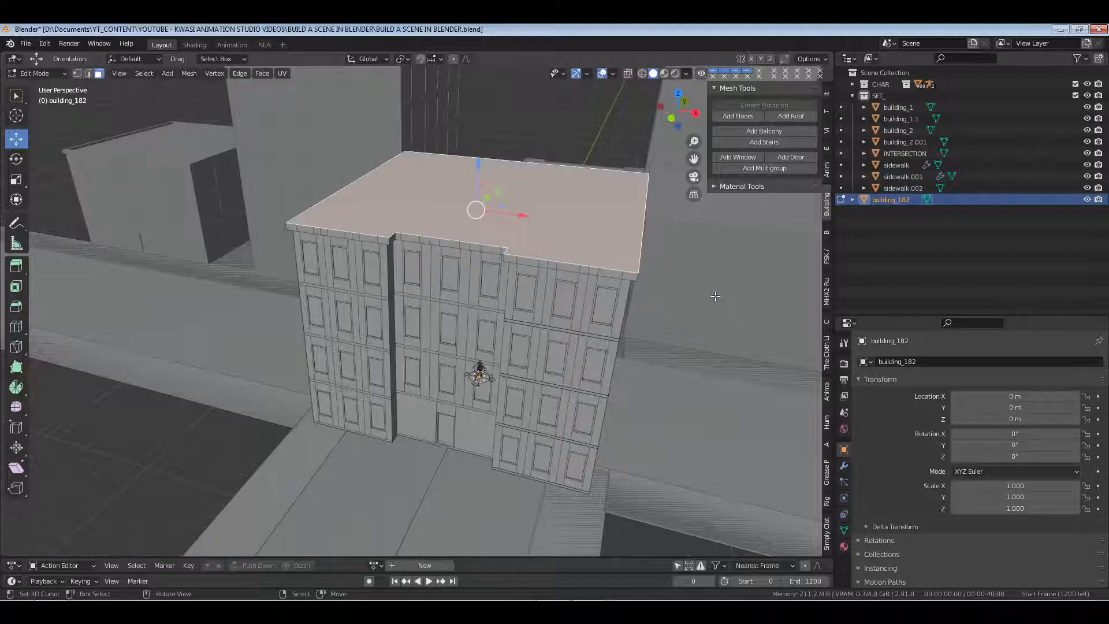
key(i)
click(705, 291)
key(e)
right_click(627, 249)
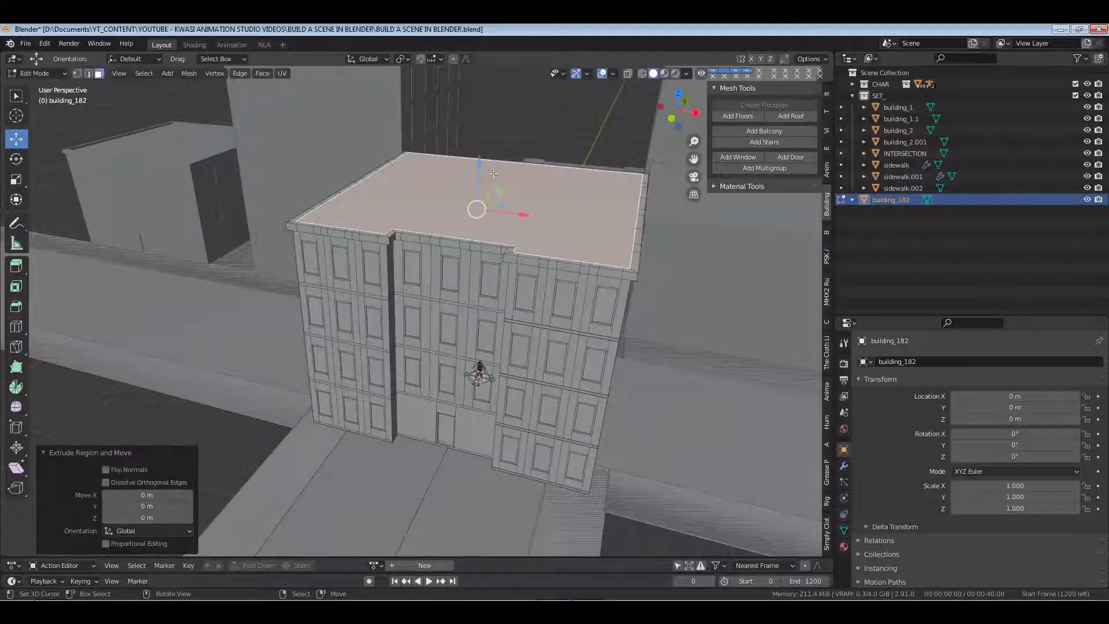
drag(479, 162, 479, 167)
Return to Object Mode and rename the new building as building_3
key(Tab)
key(alt+a)
scroll(530, 269, down, 4)
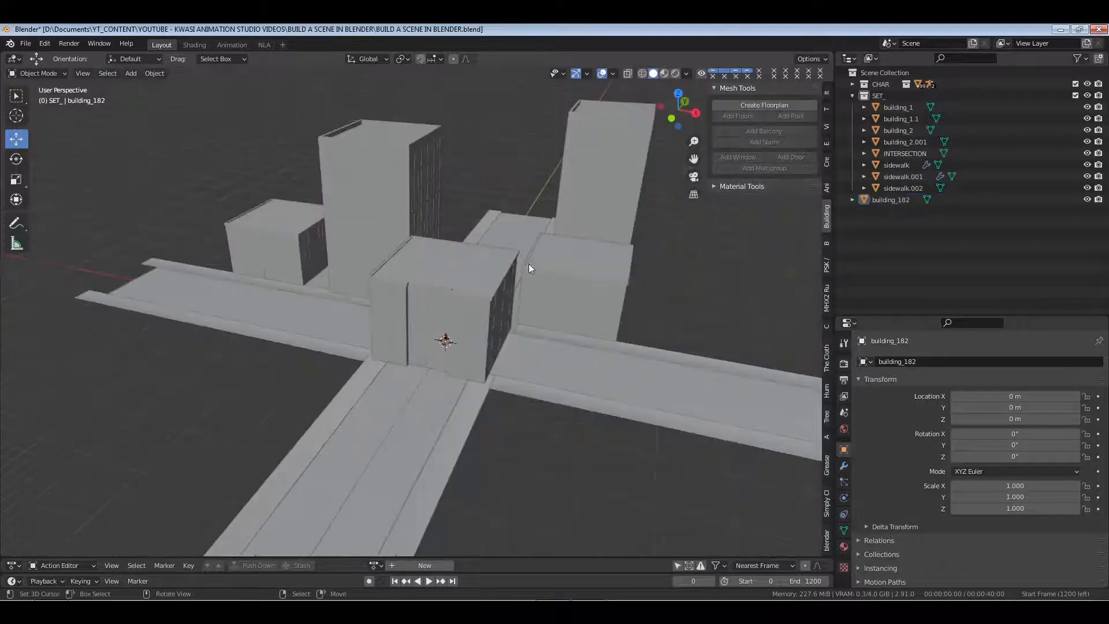
click(470, 303)
key(F2)
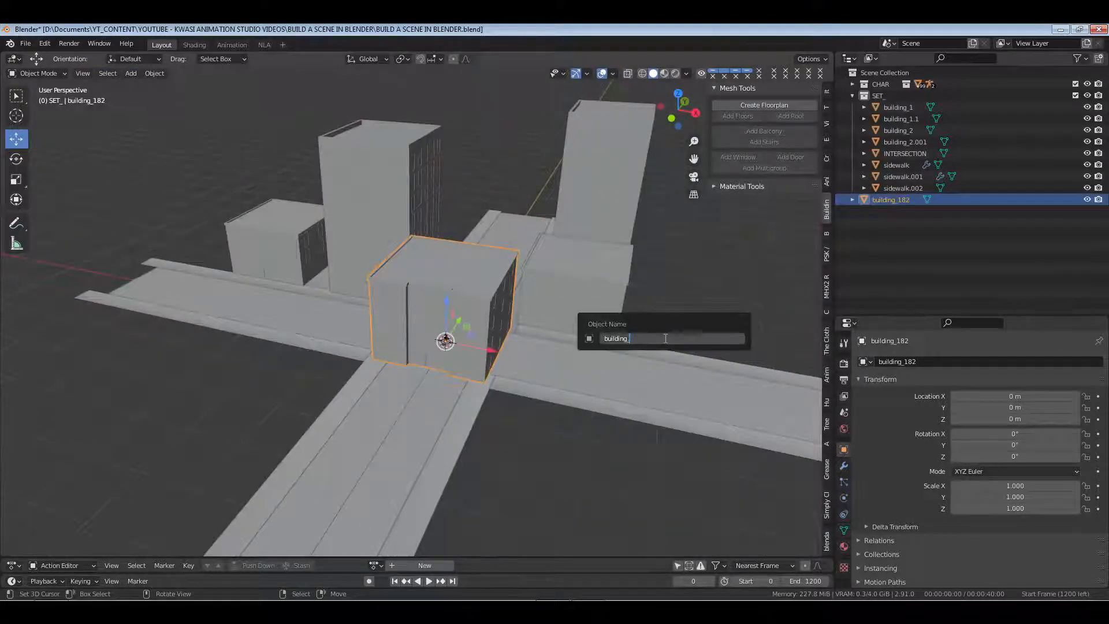
text(3)
key(Return)
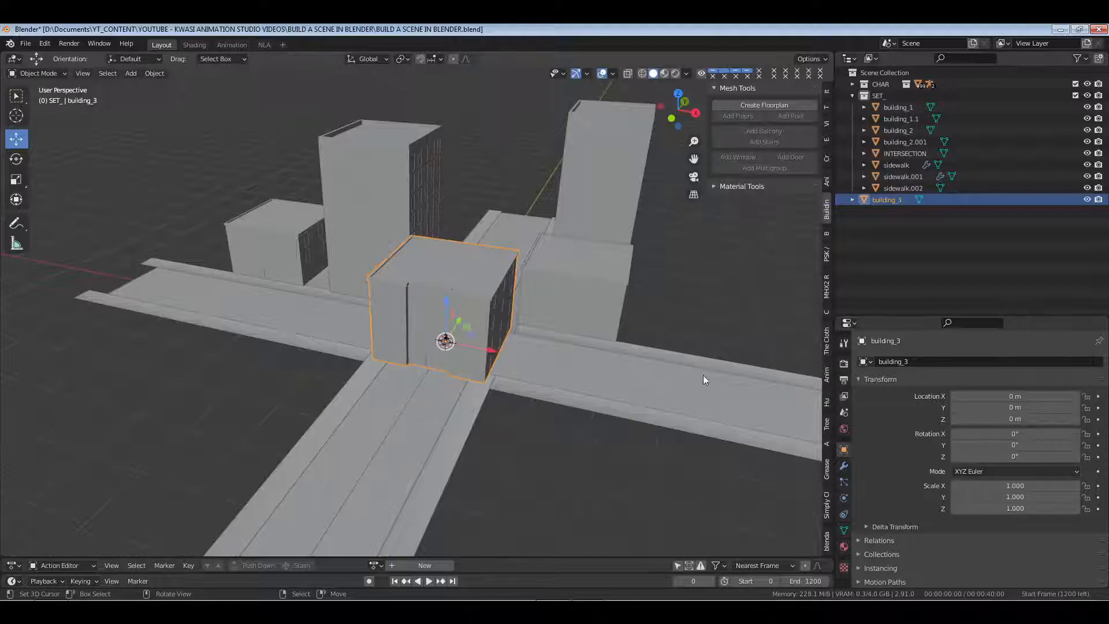
Rename the object building_2.001 as building_2.2
click(902, 142)
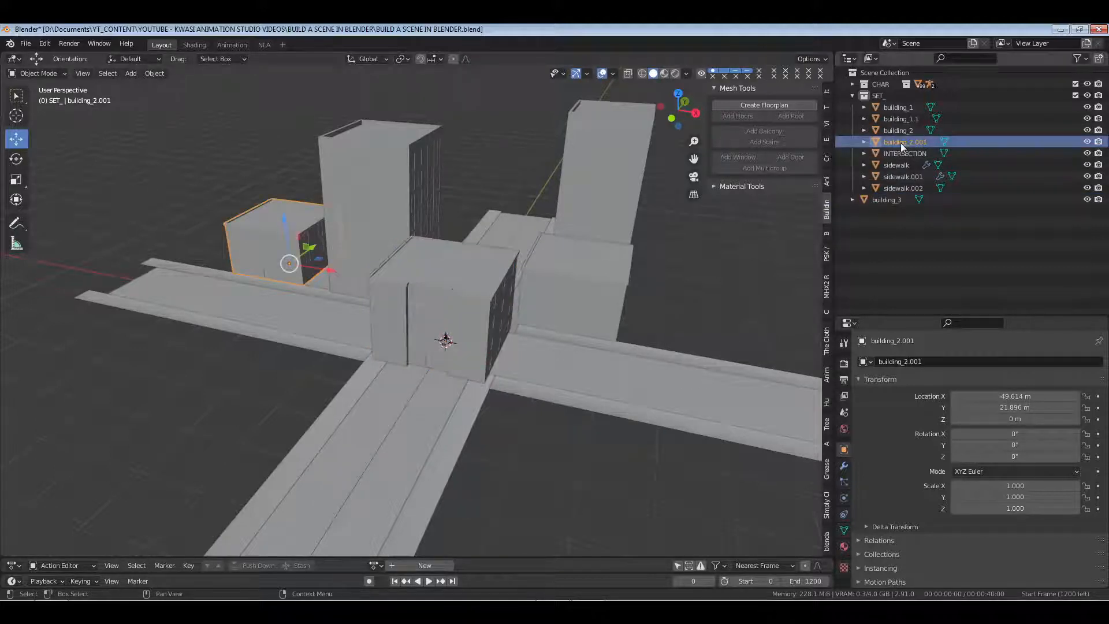
double_click(899, 143)
key(BackSpace)
key(BackSpace)
key(BackSpace)
text(2)
key(Return)
Rotate building_3 90° about Z and place it beside the road behind the corner building, at about X -22 m, Y 44.8 m
click(480, 283)
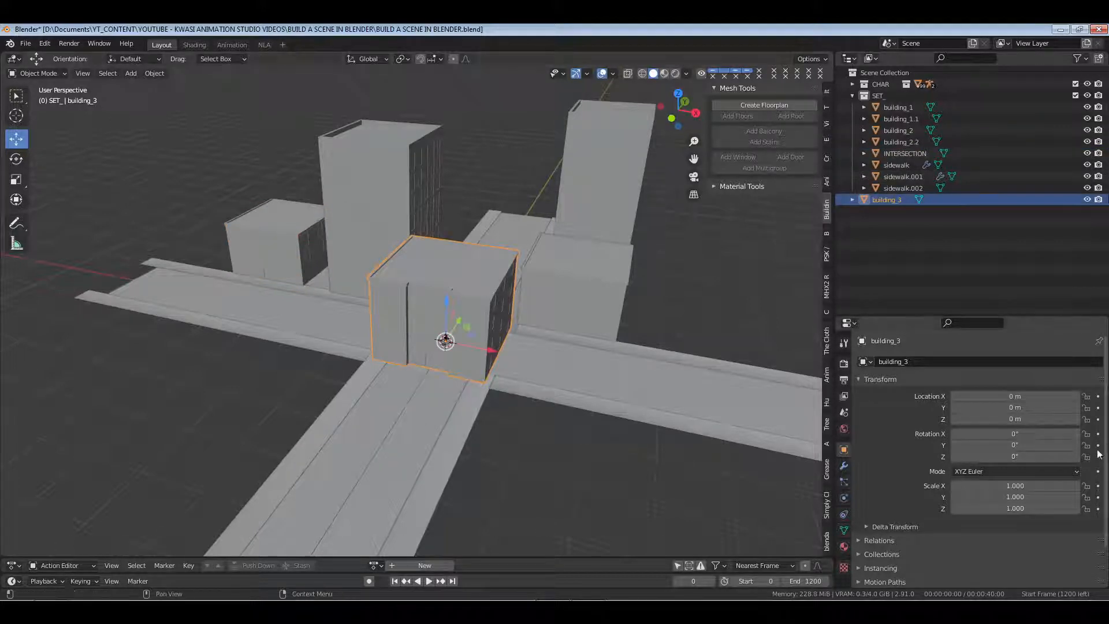
drag(1013, 456, 1017, 457)
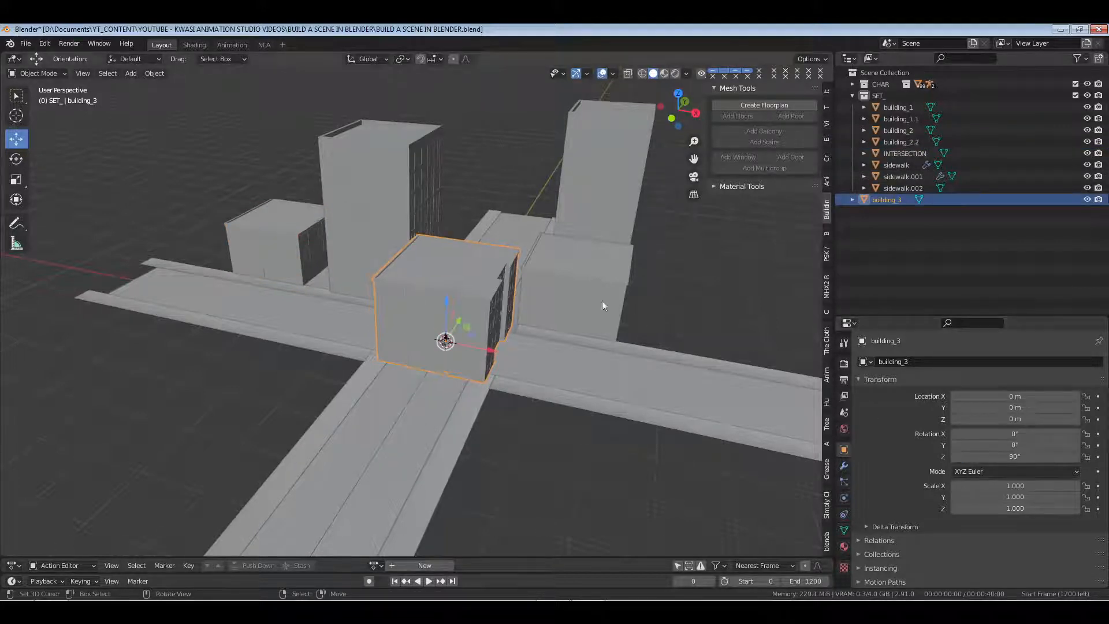
key(KP_7)
key(g)
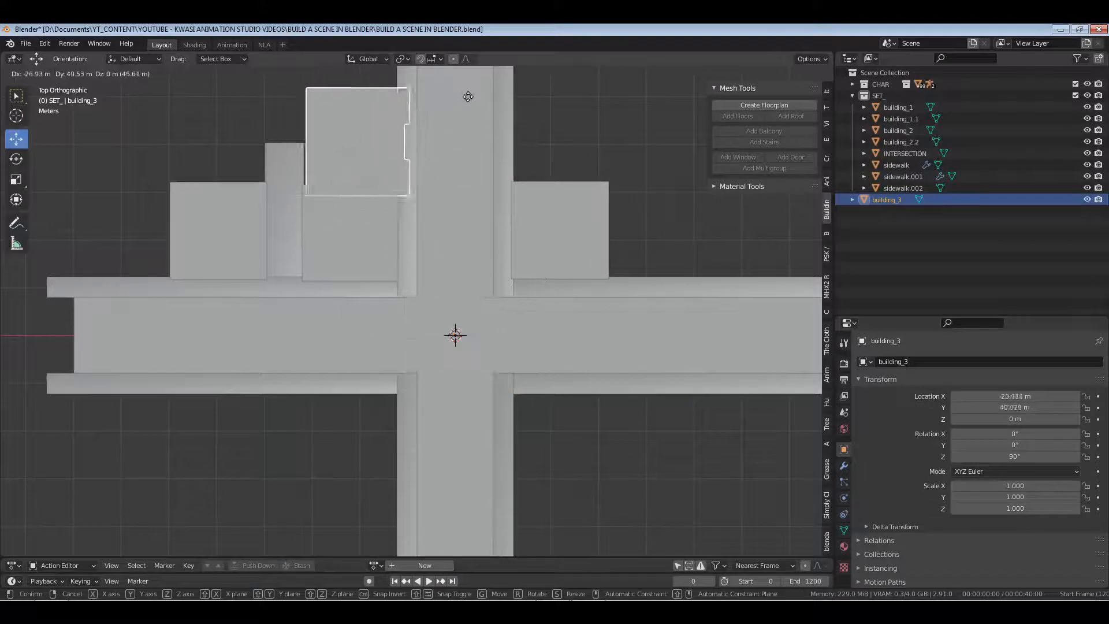
click(458, 80)
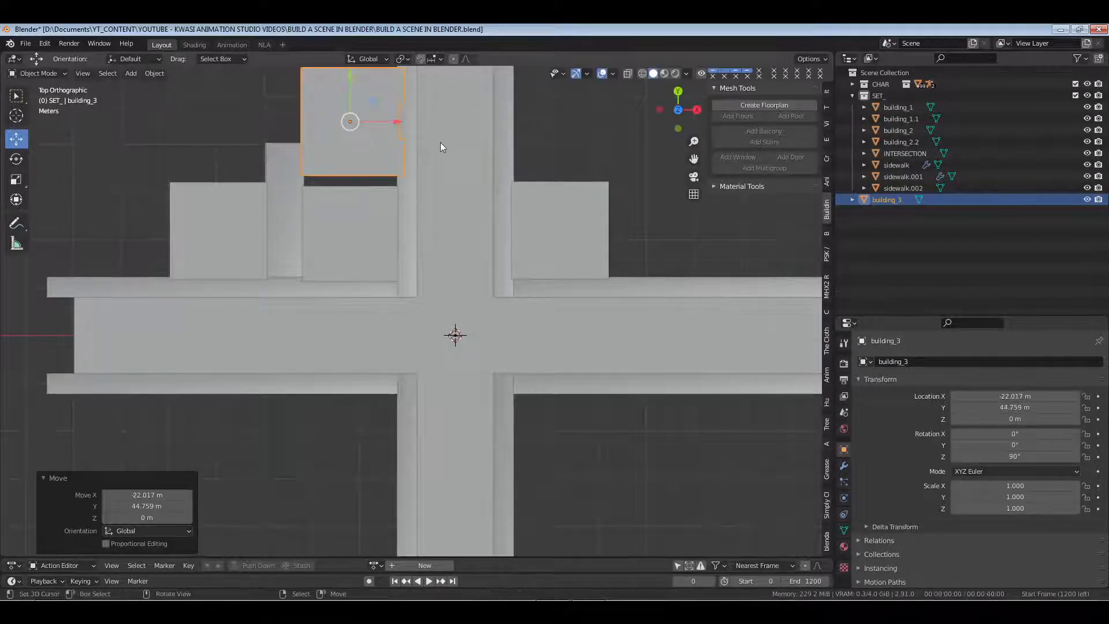
Shift building_3 about -0.24 m along X to align its facade with the sidewalk's edge
key(KP_Decimal)
middle_drag(476, 211, 423, 314)
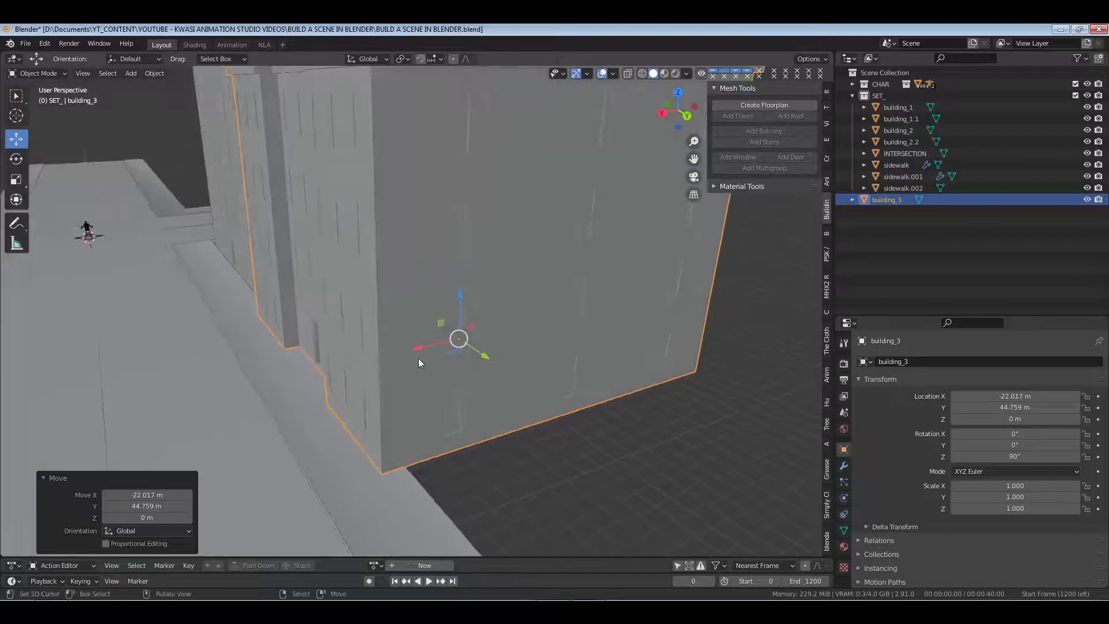
key(g)
key(x)
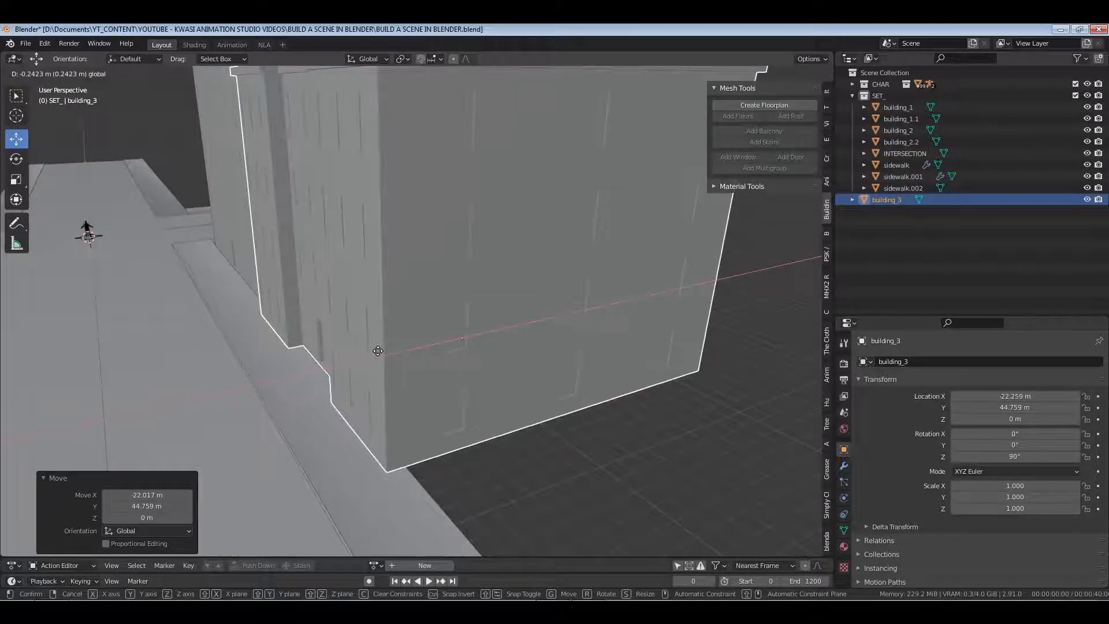
click(378, 350)
middle_drag(231, 379, 386, 385)
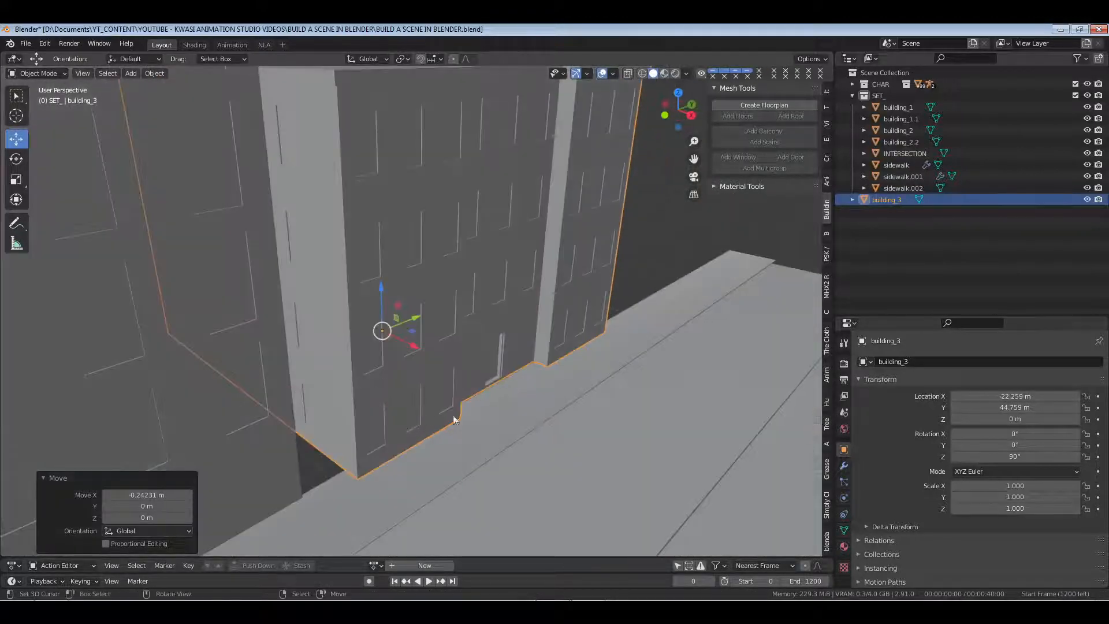
Move building_3 about 3.06 m along Y, away from the corner building
middle_drag(454, 420, 411, 369)
drag(455, 323, 283, 324)
mouse_move(283, 323)
shift+middle_down()
mouse_move(365, 307)
mouse_move(330, 256)
shift+middle_up()
shift+middle_drag(467, 271, 412, 279)
middle_drag(178, 331, 370, 331)
scroll(370, 329, down, 3)
middle_drag(464, 321, 414, 334)
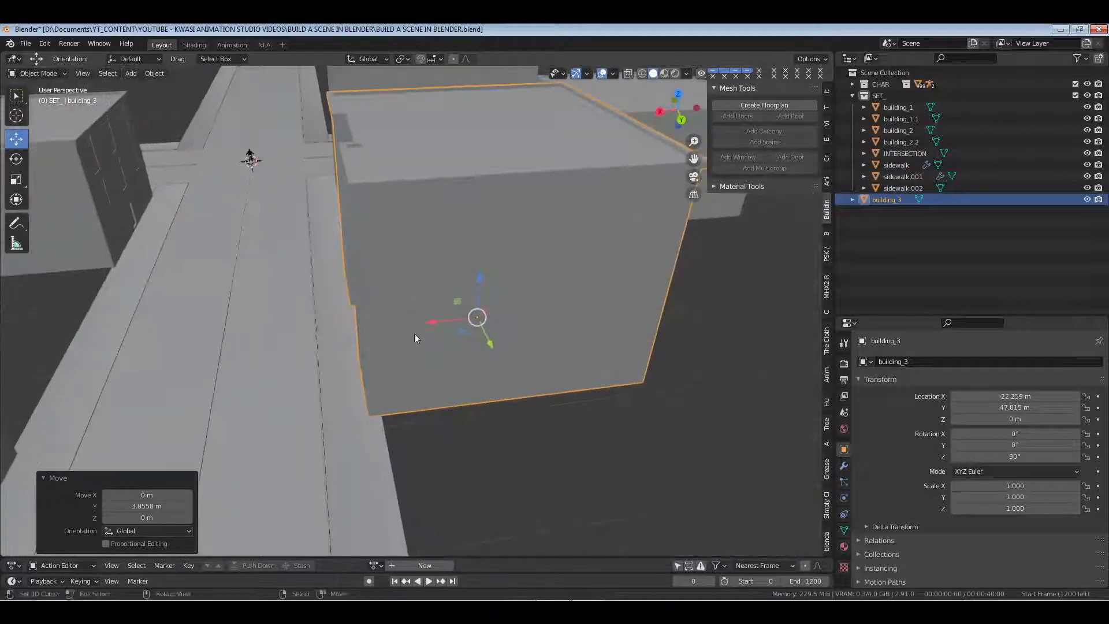
Put building_3 into the SET_ collection with the other scene objects and save the file
key(alt+a)
scroll(416, 332, down, 5)
middle_drag(346, 324, 441, 274)
key(ctrl+s)
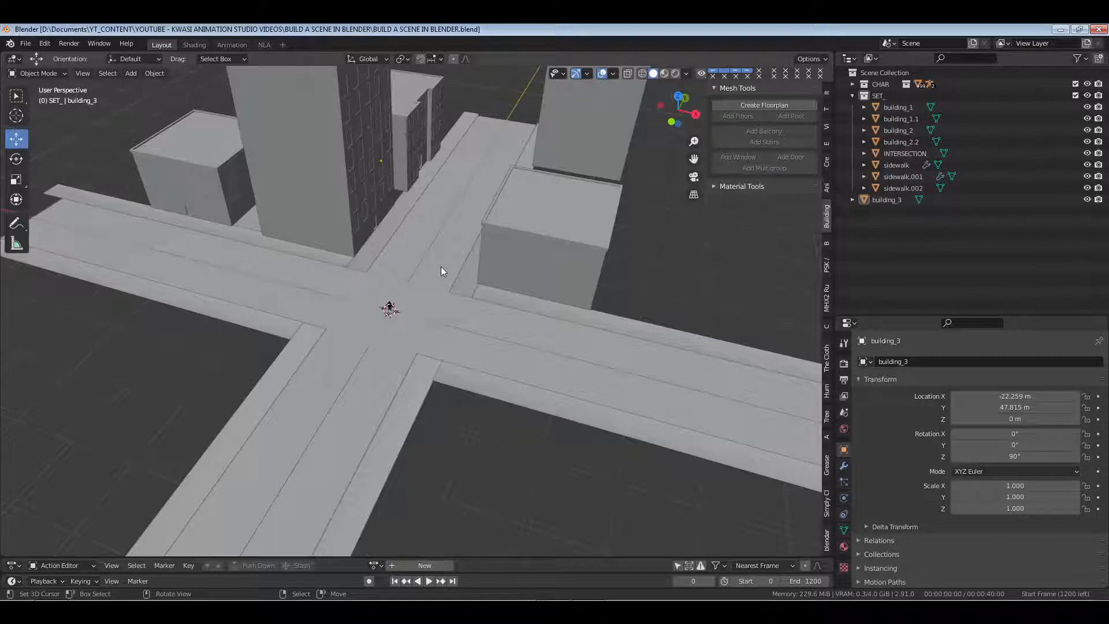
drag(886, 199, 904, 123)
click(885, 240)
key(ctrl+s)
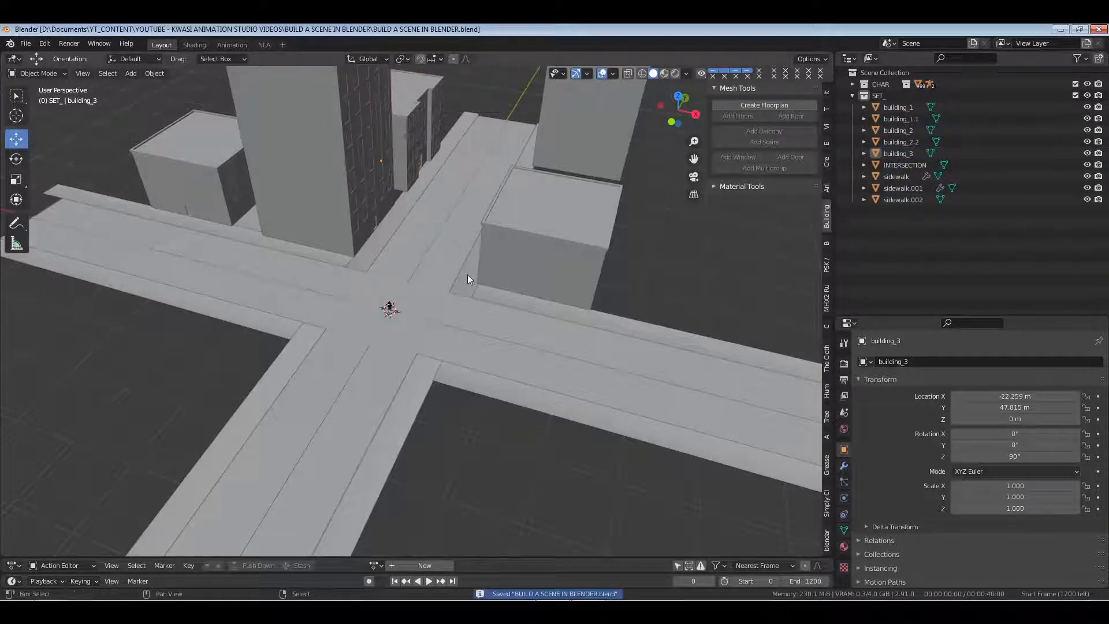
Move the character rig onto the sidewalk beside the tall corner building, at about X -10.3 m, Y 17.2 m
middle_drag(466, 275, 491, 324)
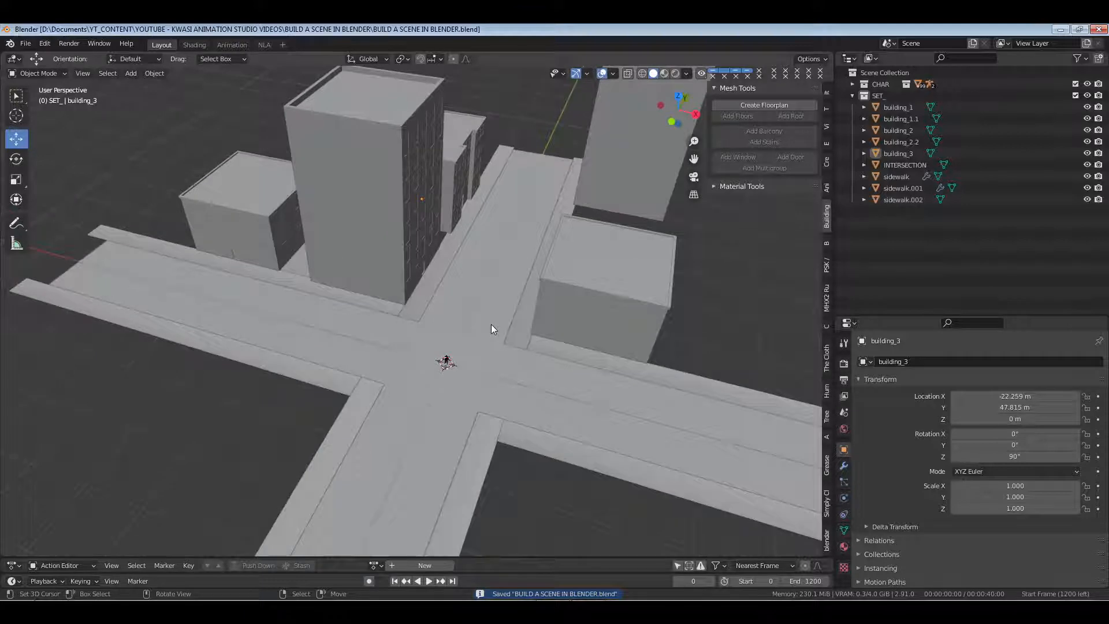
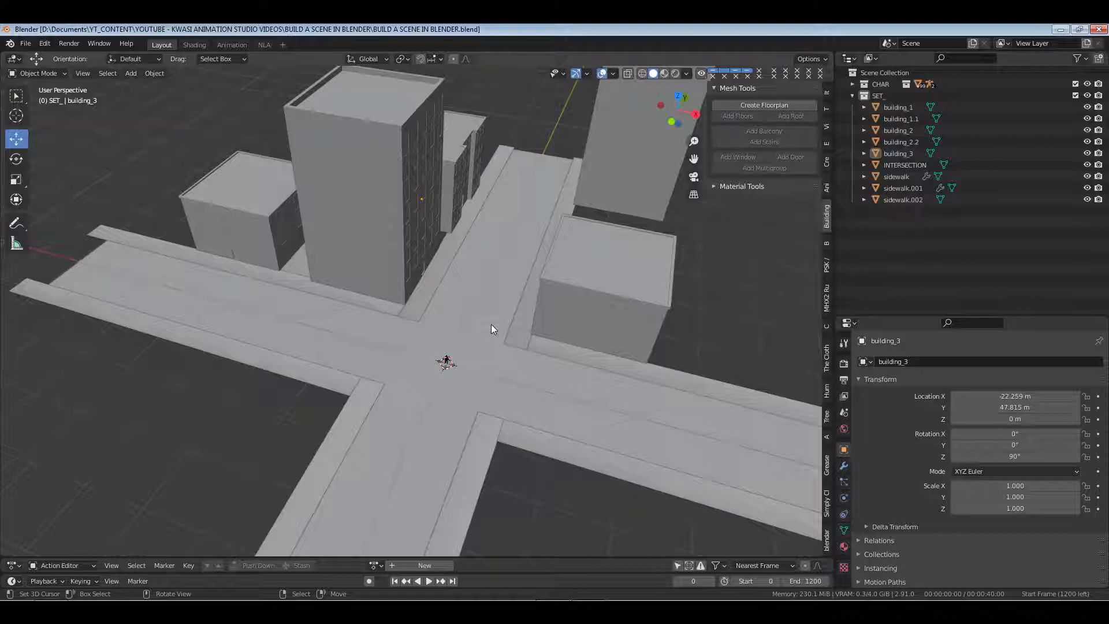
click(446, 359)
key(KP_Decimal)
scroll(445, 355, up, 1)
scroll(445, 355, down, 1)
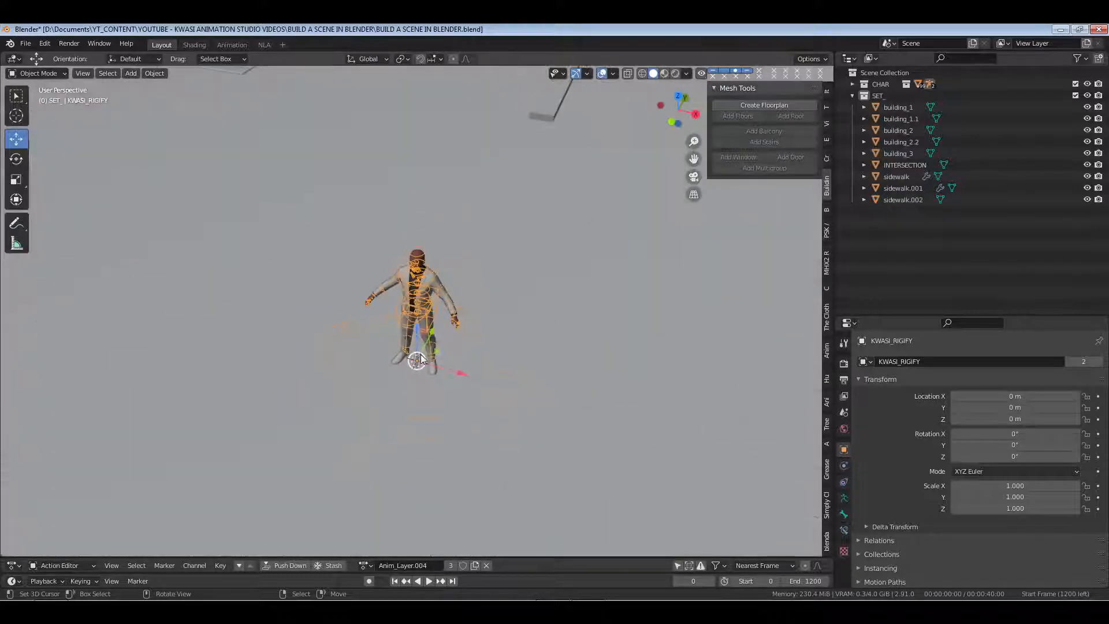
middle_drag(444, 356, 513, 310)
scroll(462, 313, down, 4)
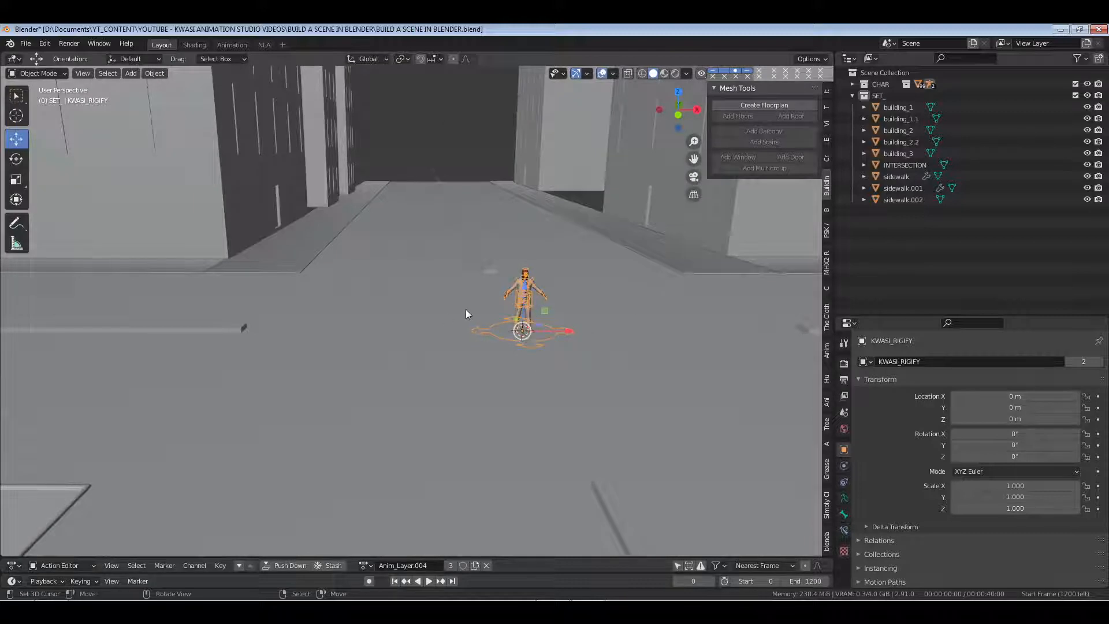
key(KP_7)
scroll(466, 309, down, 3)
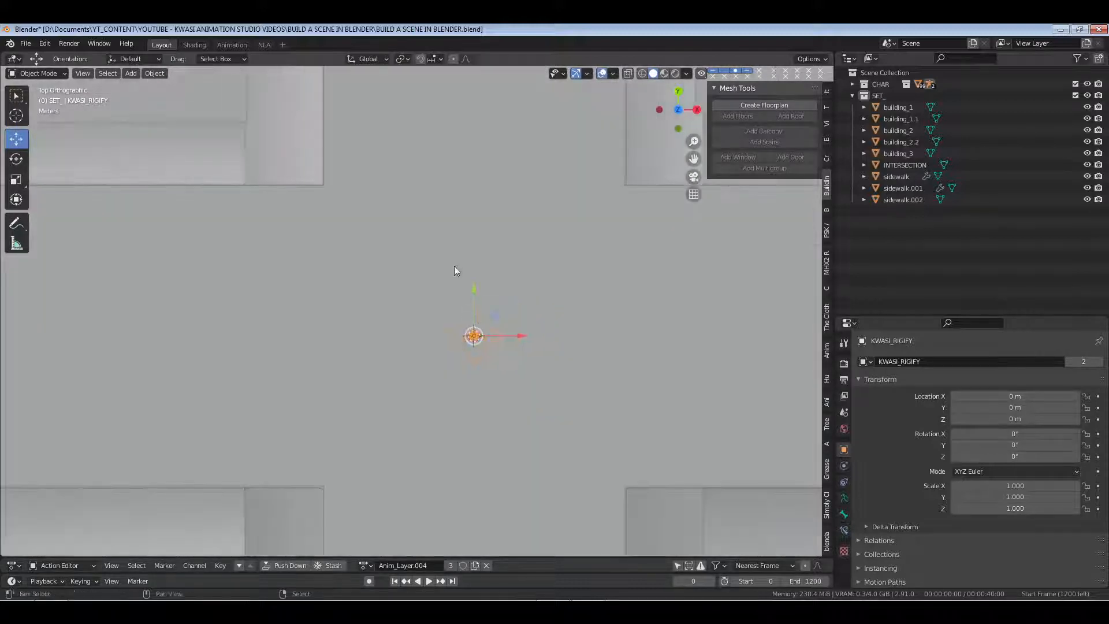
shift+middle_drag(454, 266, 479, 326)
key(g)
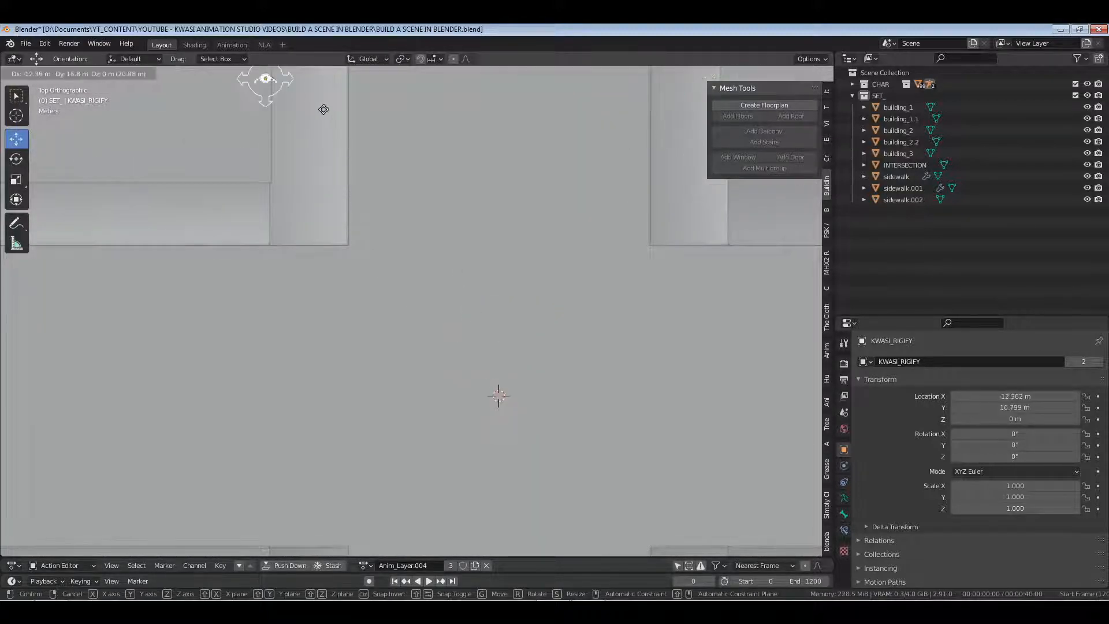
click(369, 116)
key(KP_Decimal)
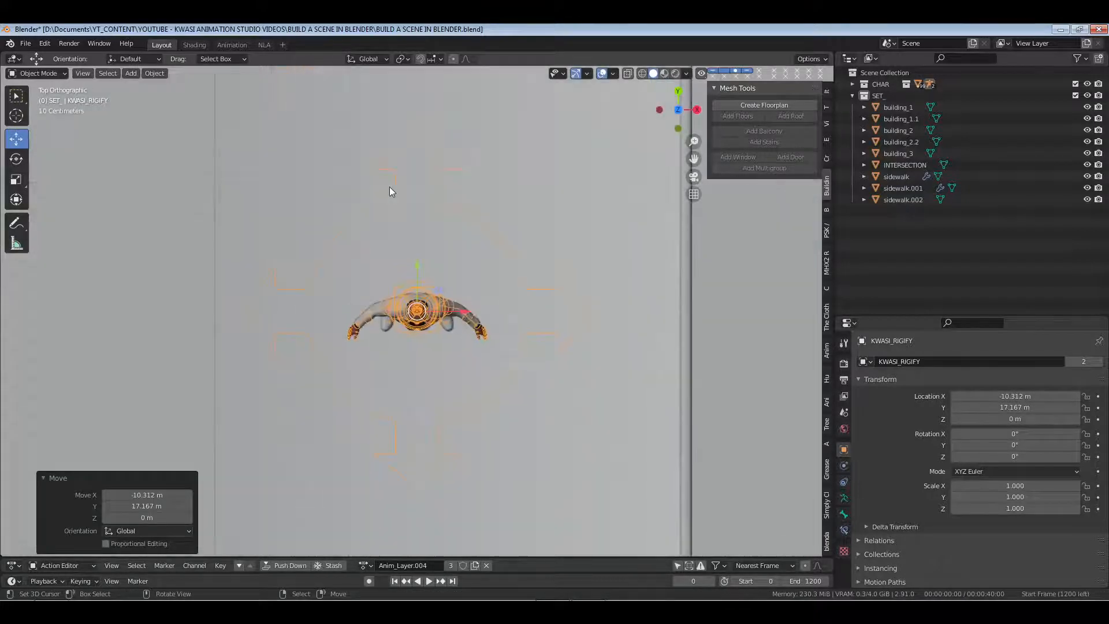
Enable Cavity in the solid viewport shading so that the building's door edges stand out
middle_drag(517, 395, 478, 278)
scroll(478, 277, up, 6)
shift+middle_drag(529, 318, 247, 314)
click(687, 71)
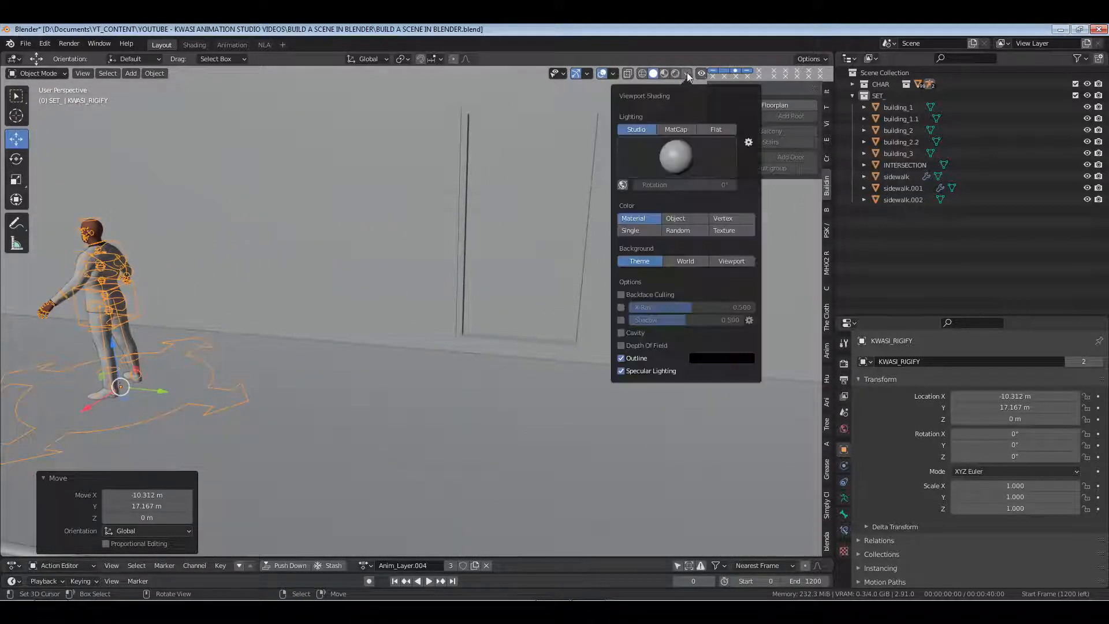
click(621, 332)
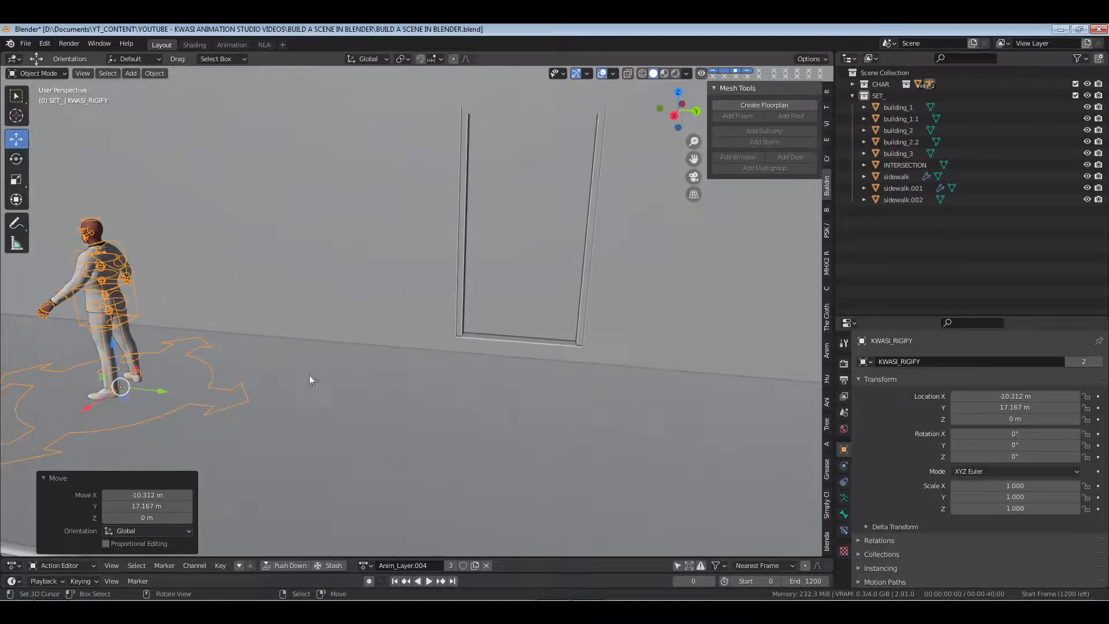
Move the character rig about 4.22 m along Y next to the building's door, check its dimensions and hide the sidebar
drag(169, 391, 567, 405)
middle_drag(404, 375, 406, 400)
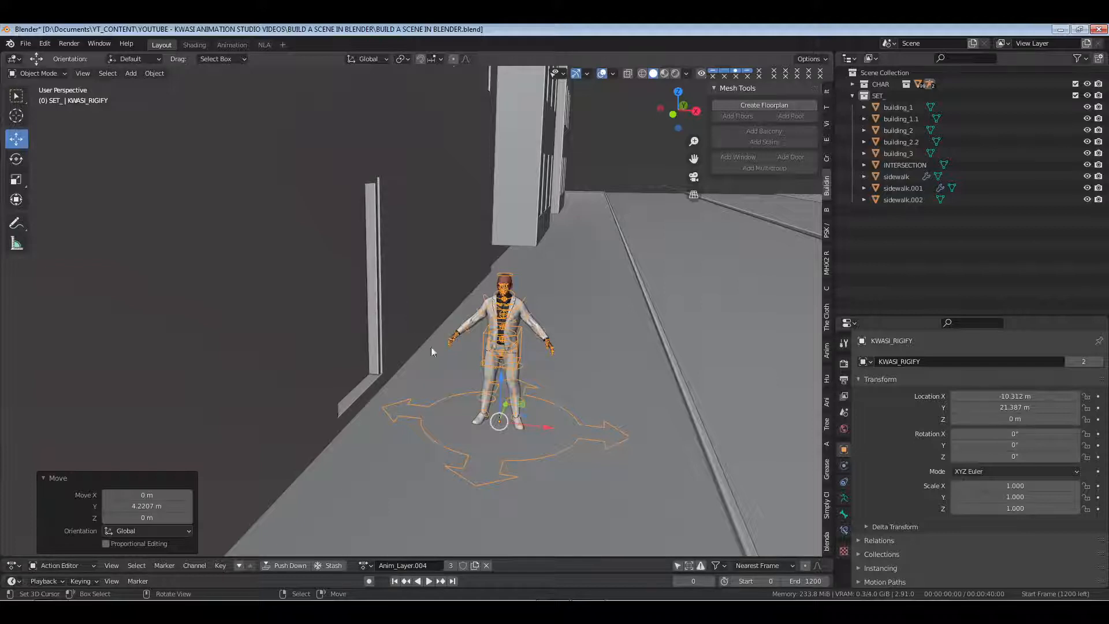
click(827, 93)
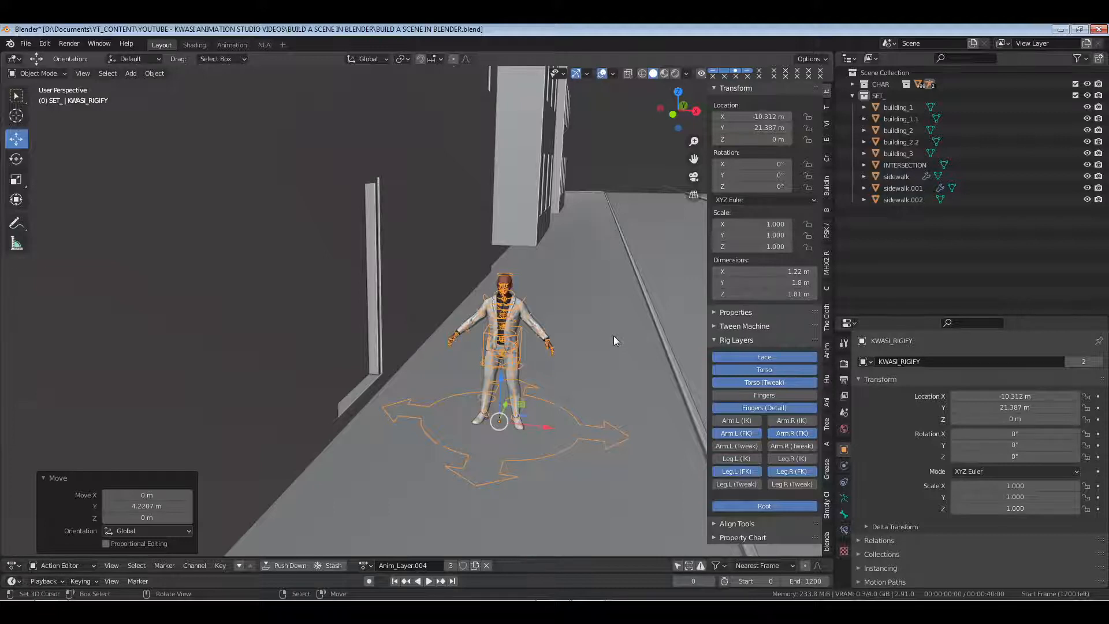
key(n)
Hide the character's rig controls and view the character up close without them
middle_drag(600, 341, 500, 328)
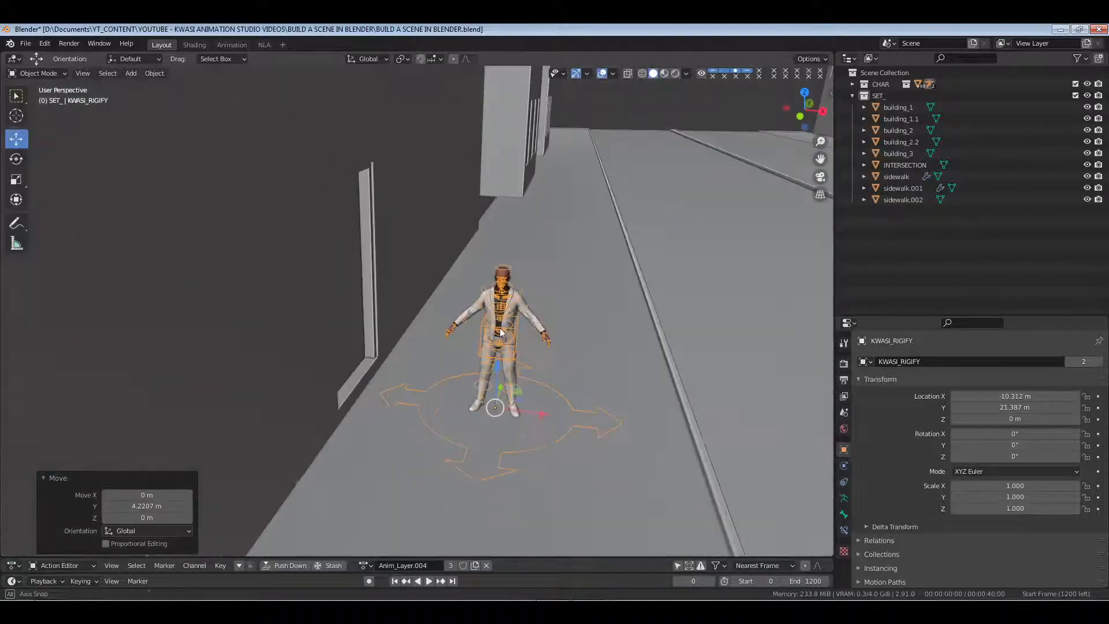
scroll(501, 327, down, 2)
scroll(500, 329, down, 6)
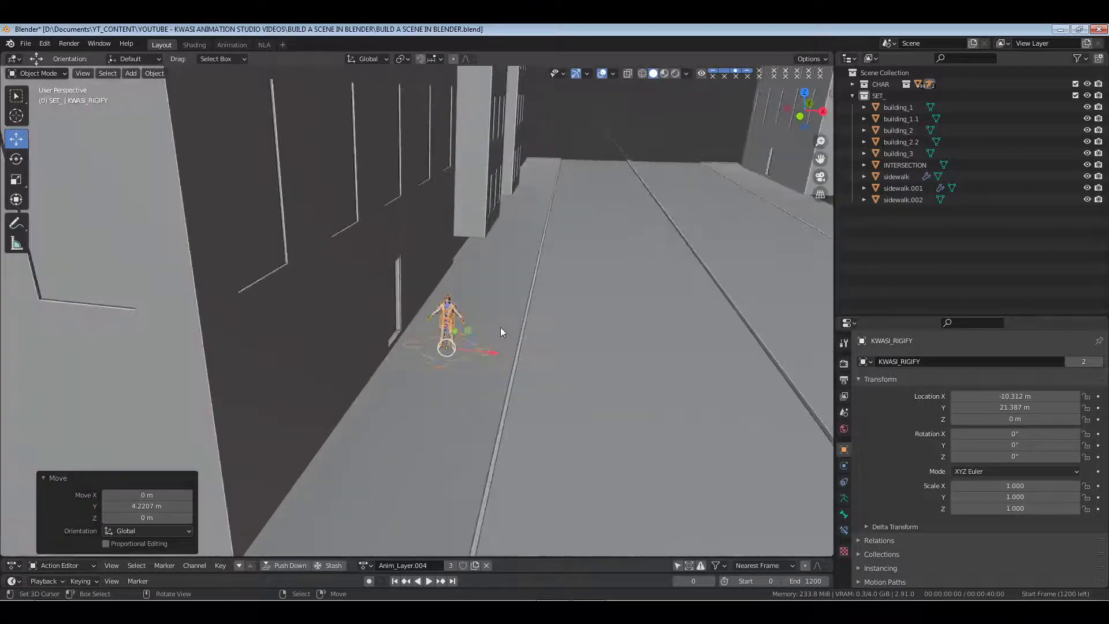
middle_drag(465, 379, 539, 242)
scroll(469, 366, up, 8)
scroll(470, 366, up, 3)
scroll(464, 381, up, 6)
click(628, 109)
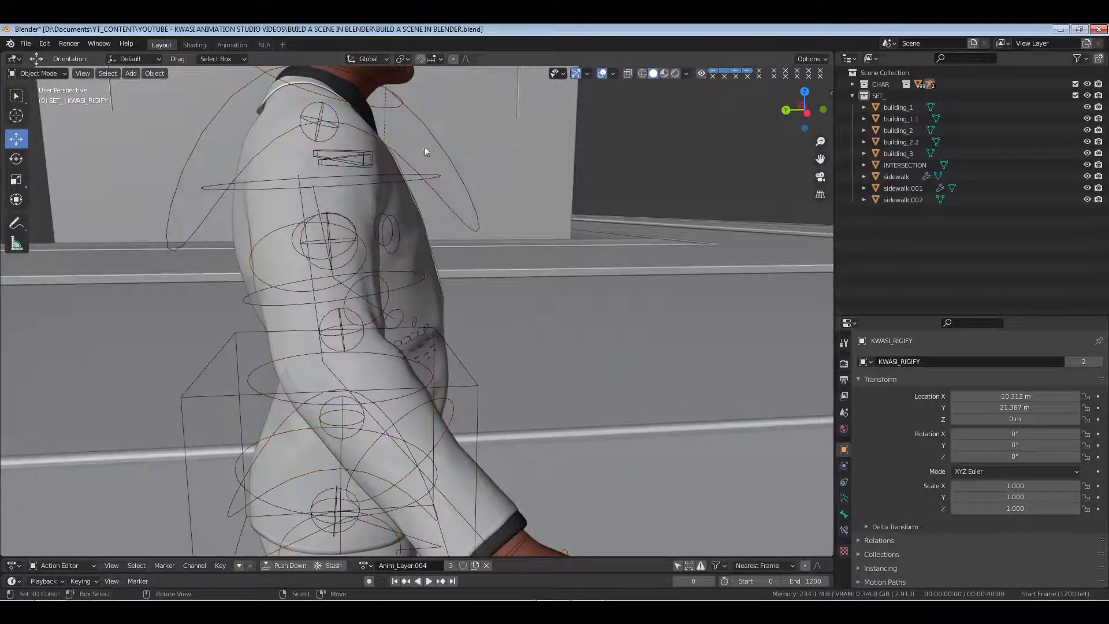
click(442, 195)
key(h)
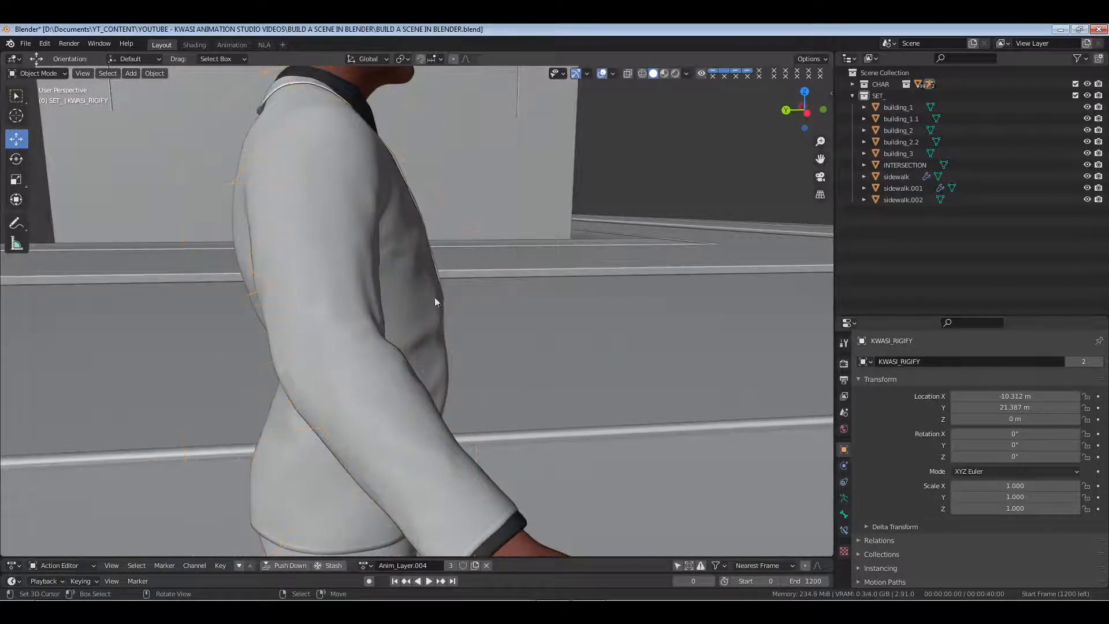
middle_drag(434, 297, 463, 343)
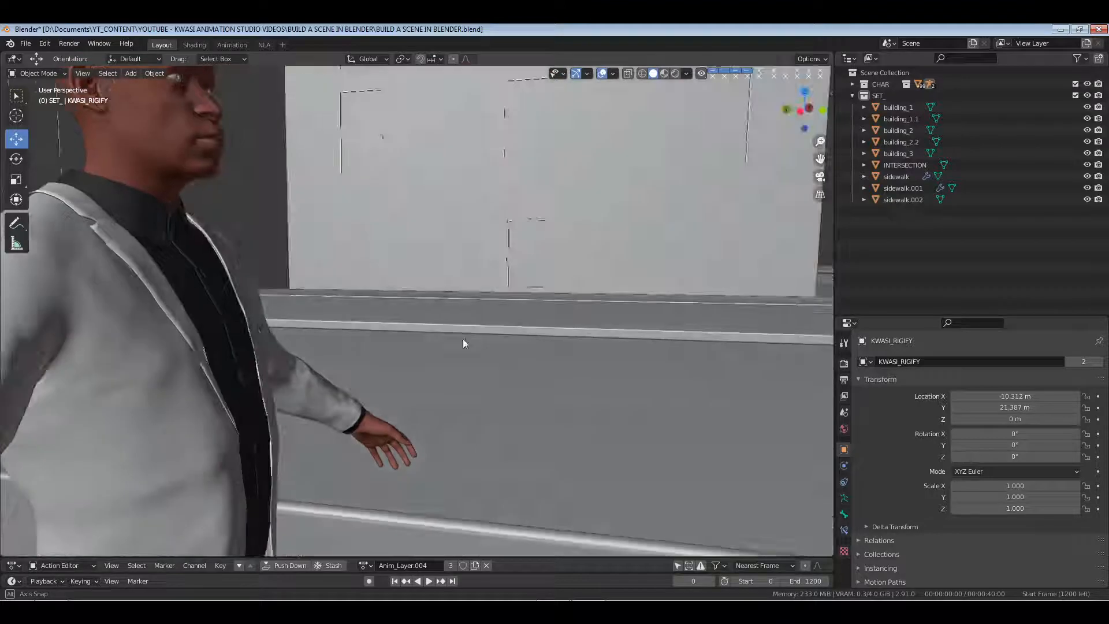
Unhide the character rig in the CHAR collection and collapse the collection again
click(852, 84)
click(864, 96)
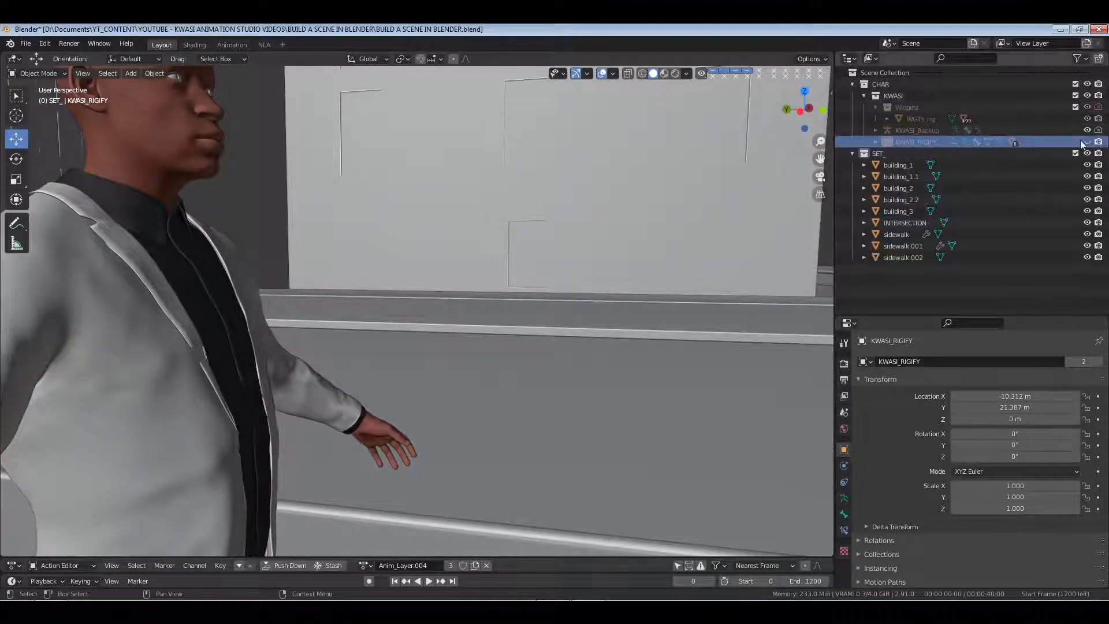
click(853, 84)
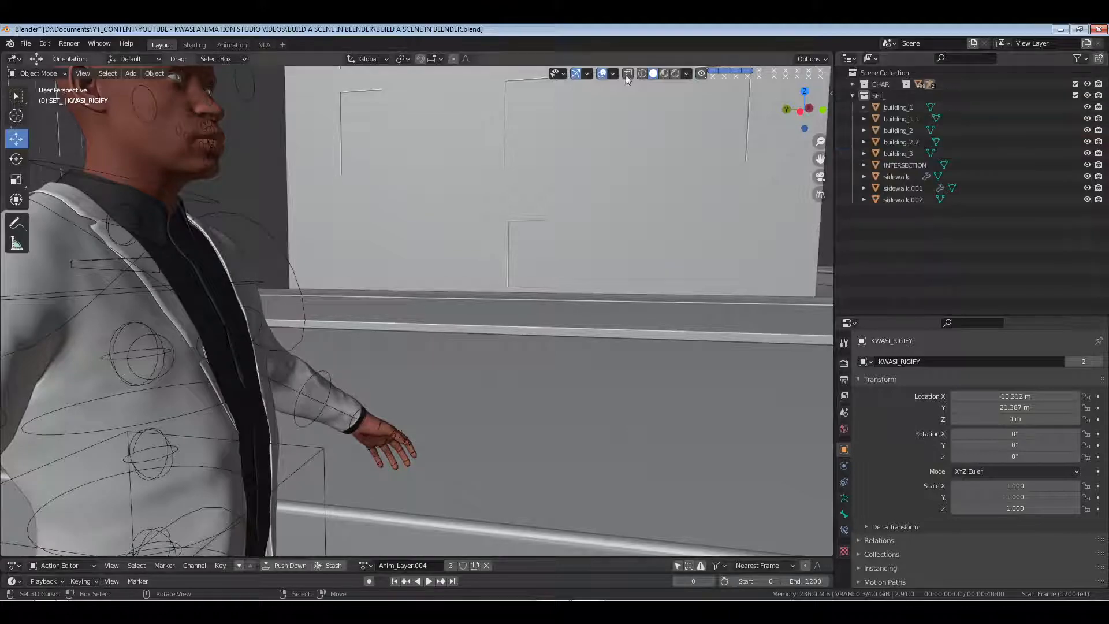
Turn off the viewport overlays and examine the character and the whole street layout without them
click(601, 74)
middle_drag(247, 211, 549, 283)
scroll(592, 237, up, 5)
scroll(592, 236, down, 7)
scroll(549, 283, down, 6)
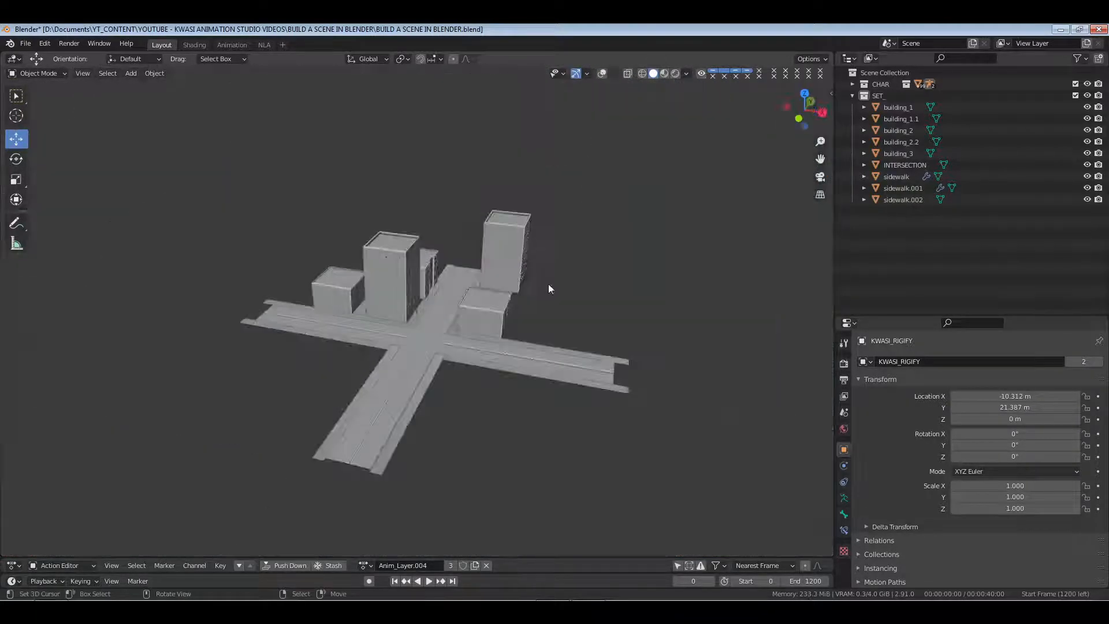
scroll(446, 321, up, 4)
scroll(446, 321, up, 4)
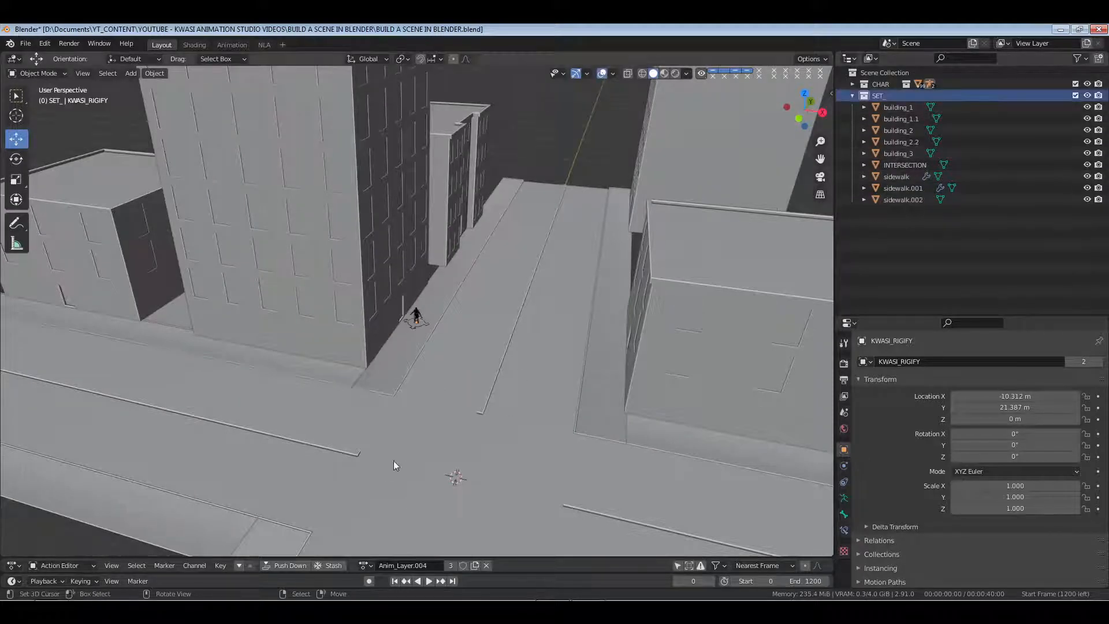
Add a plane mesh at the centre of the intersection
click(504, 358)
scroll(503, 358, up, 1)
scroll(646, 330, down, 4)
shift+middle_drag(625, 325, 506, 312)
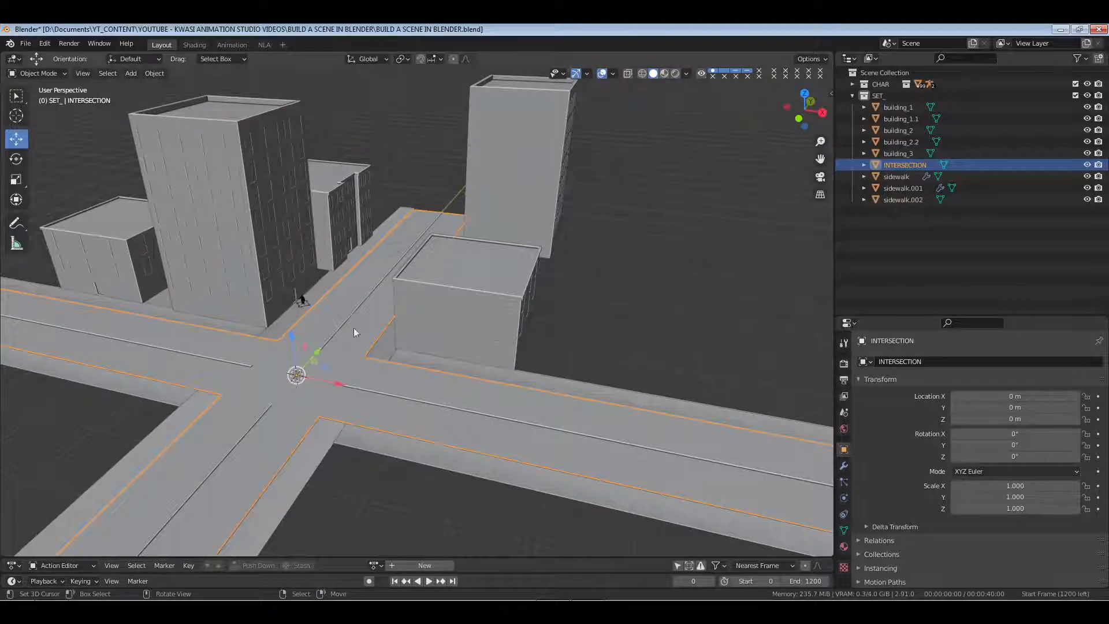
middle_drag(252, 389, 470, 293)
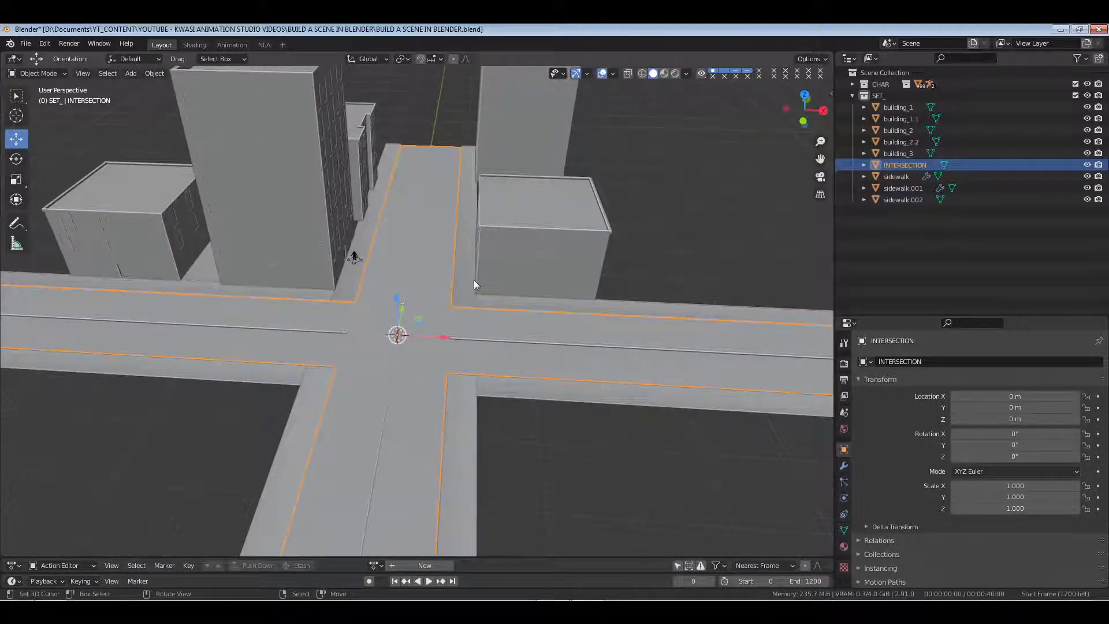
key(shift+a)
mouse_move(474, 280)
click(528, 280)
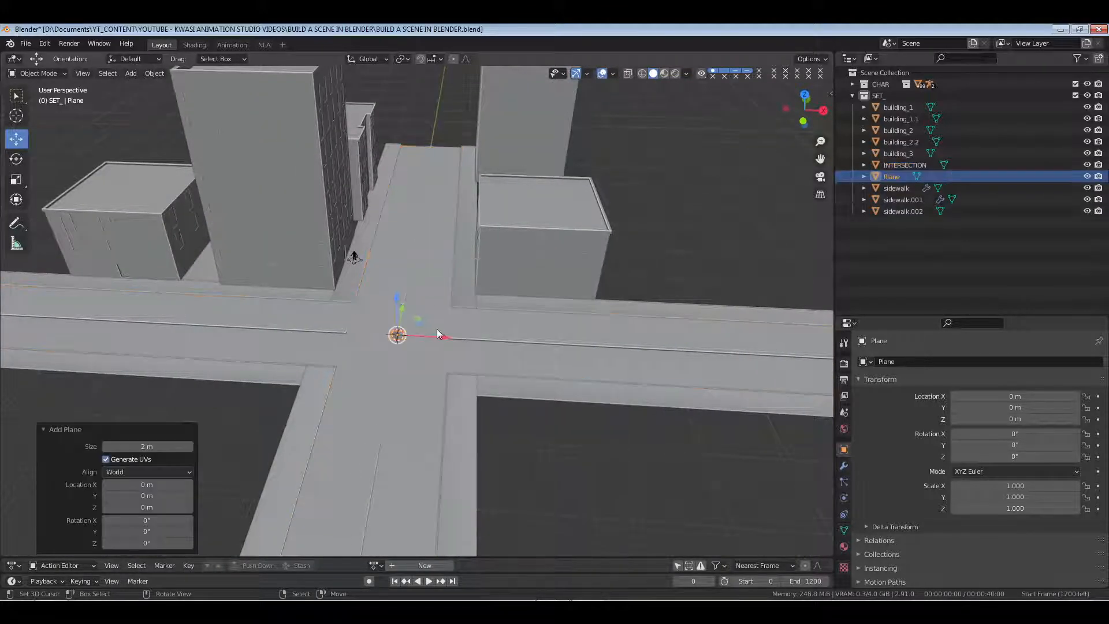
Scale the plane by about 78.4 in the top view to span the roads and buildings, and apply all its transforms
scroll(434, 273, down, 1)
key(KP_7)
scroll(434, 273, down, 3)
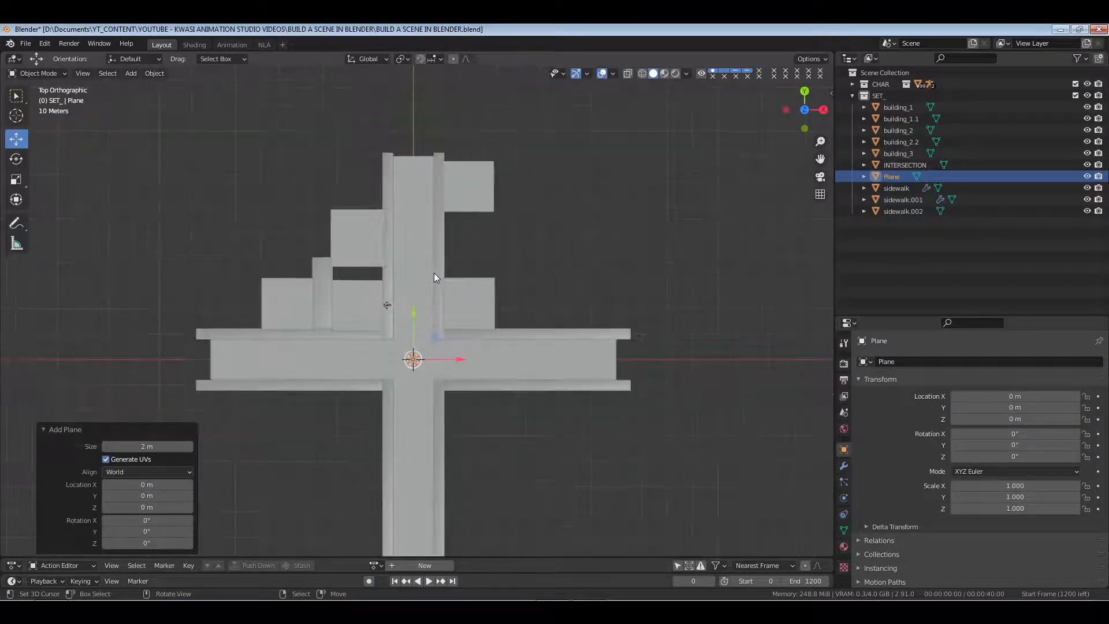
key(s)
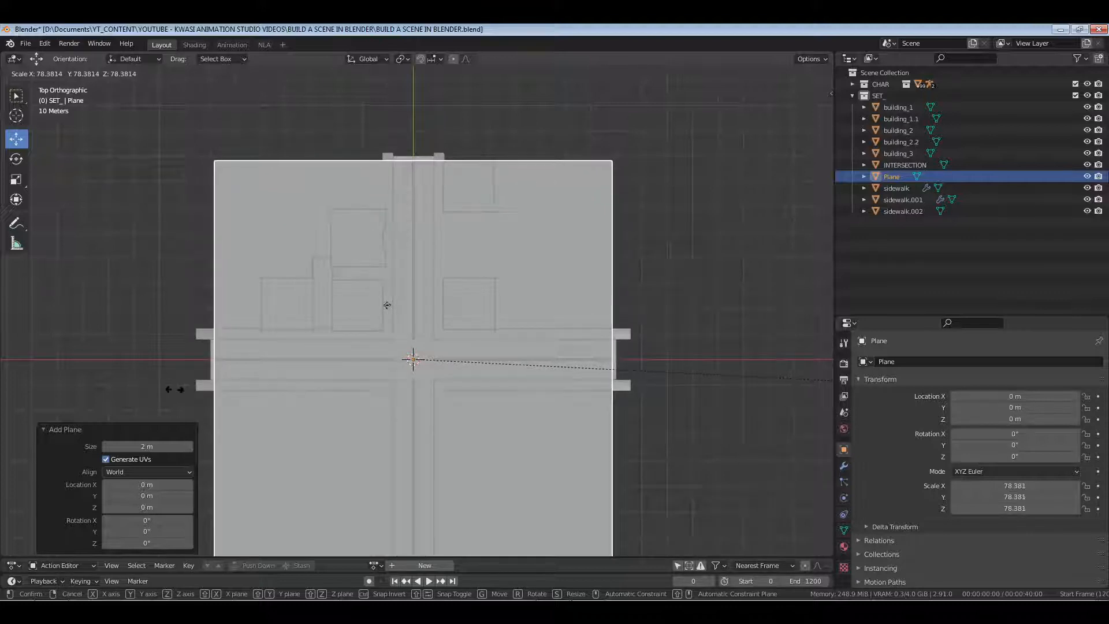
click(387, 305)
middle_drag(501, 366, 553, 275)
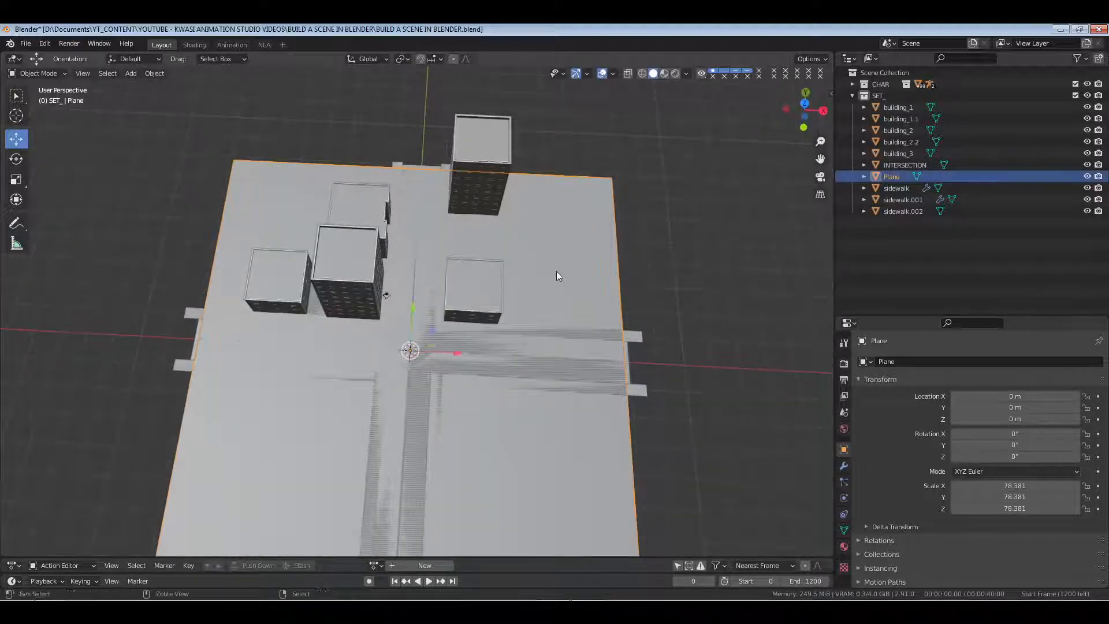
key(ctrl+a)
click(549, 303)
Rename the large plane as ground
scroll(549, 305, up, 2)
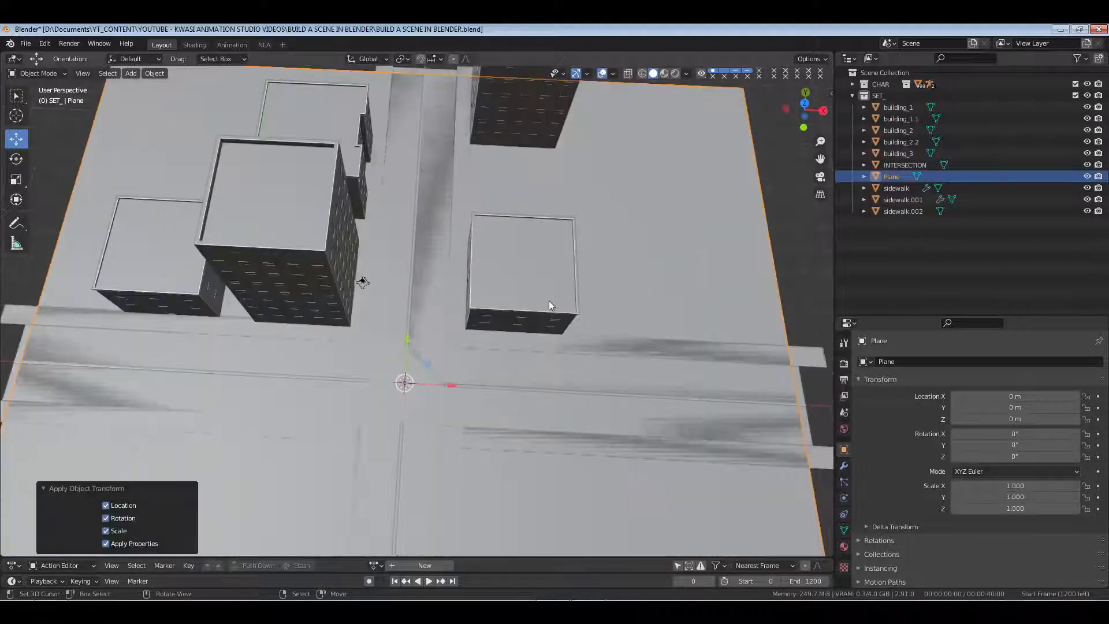
key(F2)
text(ground)
key(Return)
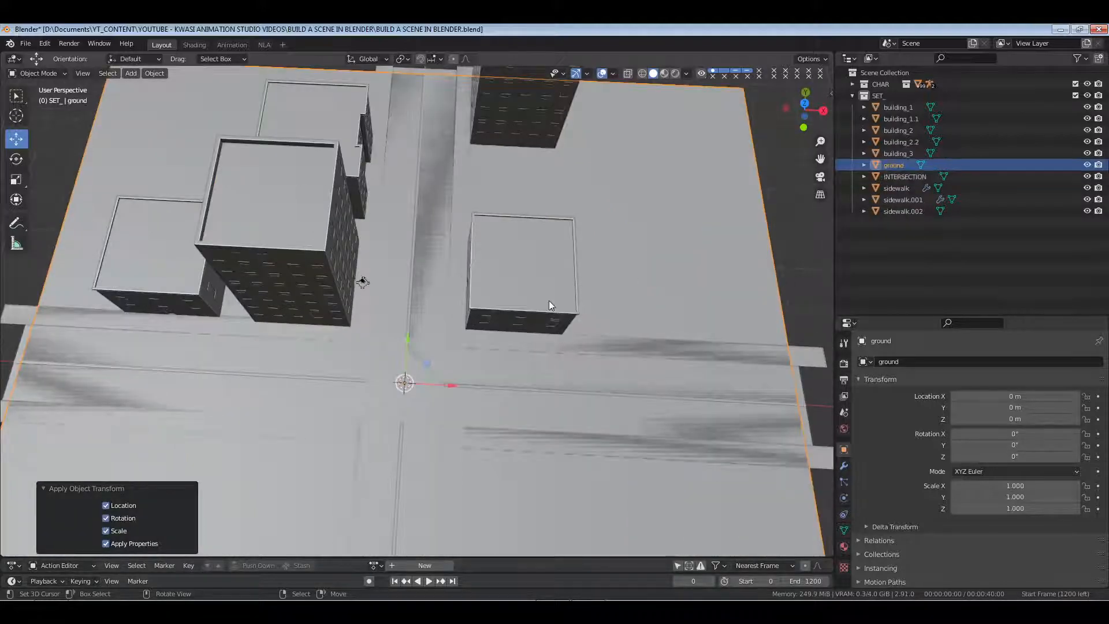
Lower the ground plane about 0.01 m along Z, just beneath the road surface, deselect it and save the file
scroll(546, 305, up, 4)
mouse_move(542, 310)
middle_down()
mouse_move(537, 356)
mouse_move(514, 302)
mouse_move(546, 294)
middle_up()
click(709, 373)
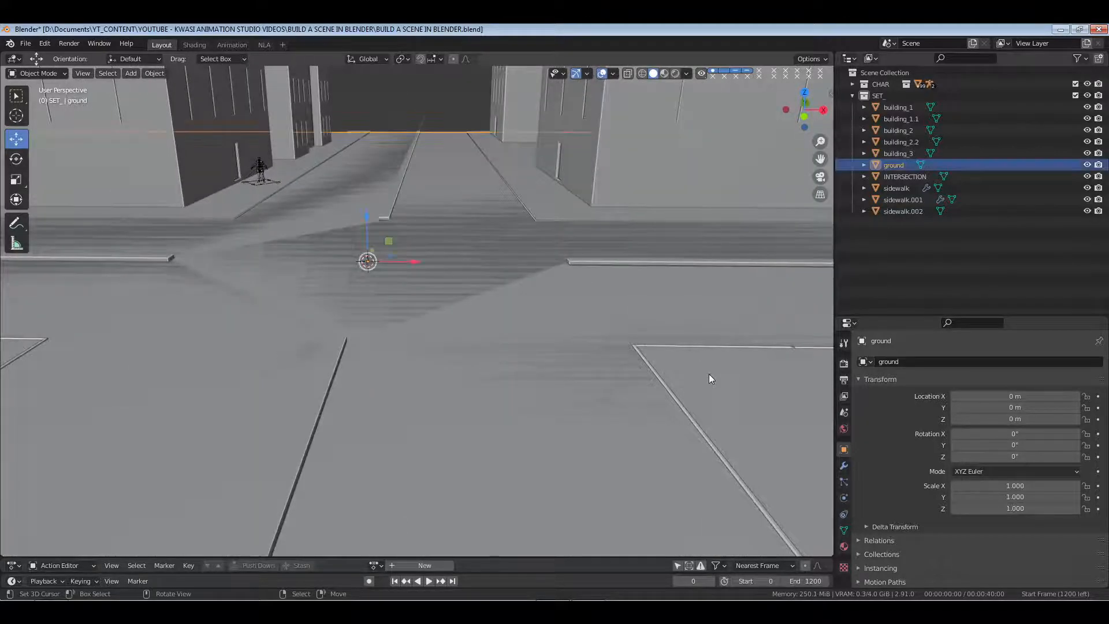
scroll(701, 368, down, 4)
scroll(396, 339, up, 2)
scroll(396, 339, up, 4)
shift+middle_drag(316, 250, 399, 260)
drag(455, 224, 456, 226)
key(alt+a)
key(ctrl+s)
Frame the character rig on the sidewalk and examine the character up close
middle_drag(341, 224, 280, 283)
scroll(402, 227, up, 5)
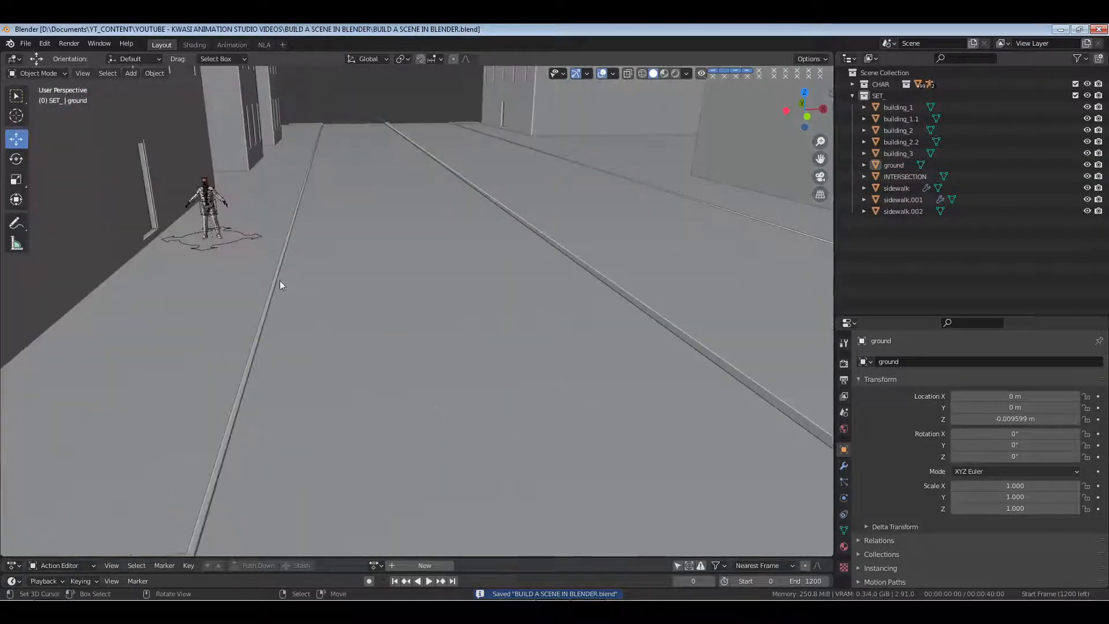
click(208, 202)
key(KP_Decimal)
key(alt+a)
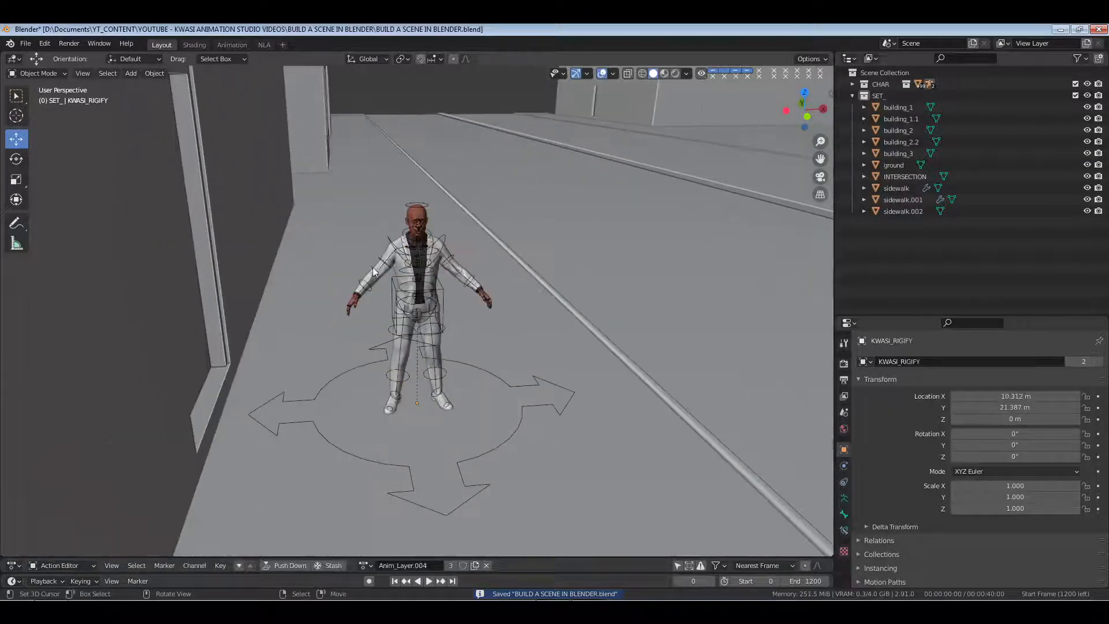
scroll(404, 277, up, 4)
middle_drag(453, 297, 420, 351)
scroll(420, 351, up, 4)
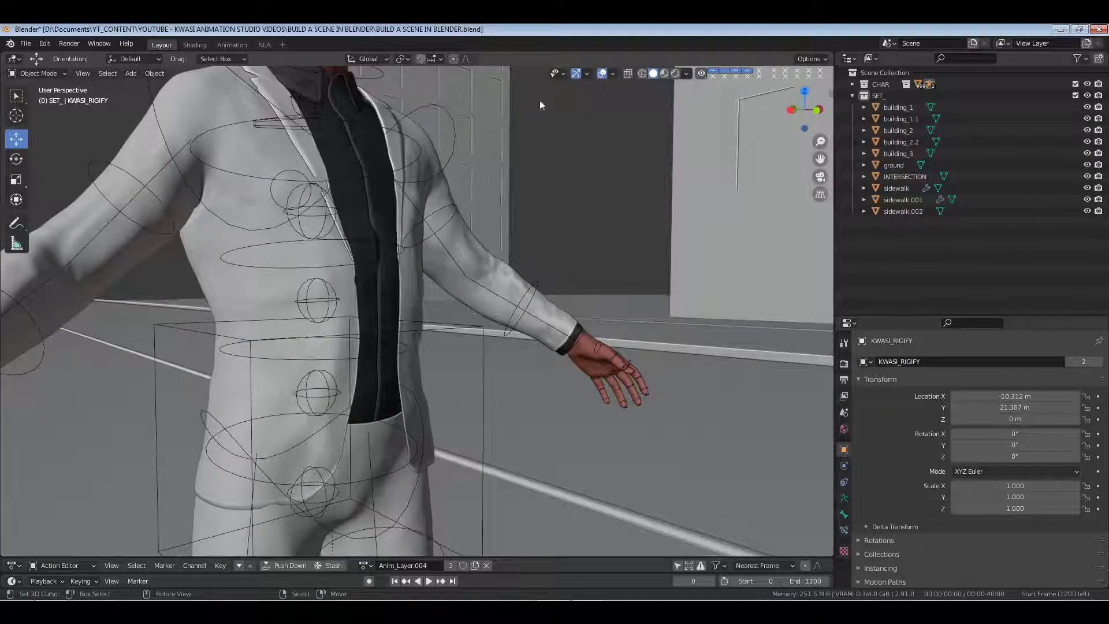
Show the viewport overlays and add an Array modifier to building_1.1, the tall building at the far end of the road
middle_drag(598, 74, 252, 337)
scroll(320, 292, down, 8)
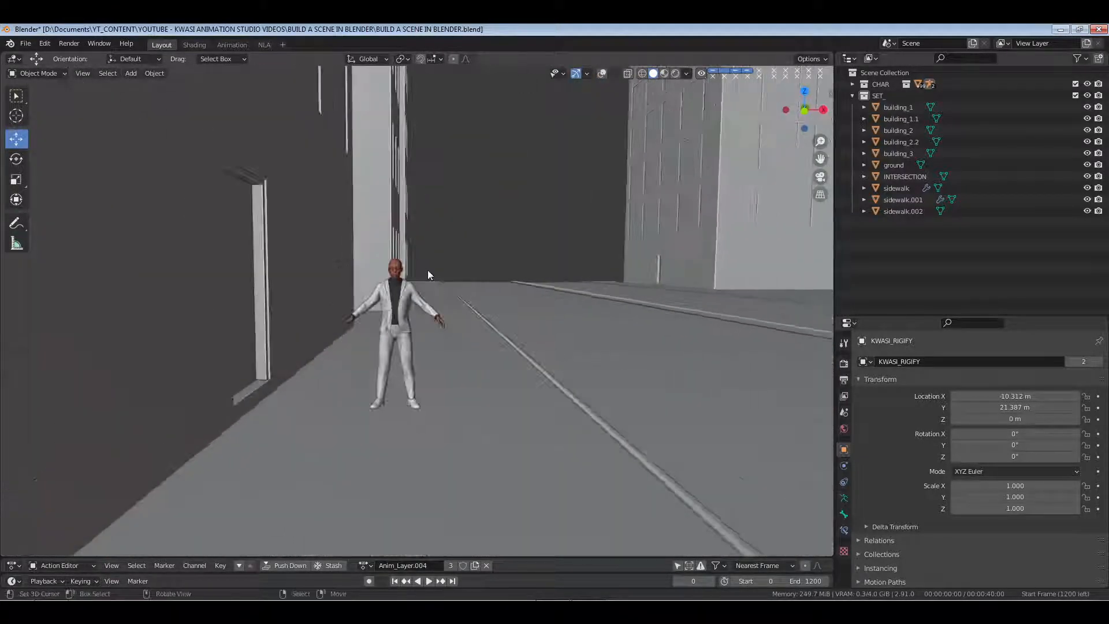
scroll(429, 269, down, 10)
scroll(501, 272, down, 2)
mouse_move(527, 254)
middle_down()
mouse_move(501, 272)
mouse_move(529, 259)
middle_up()
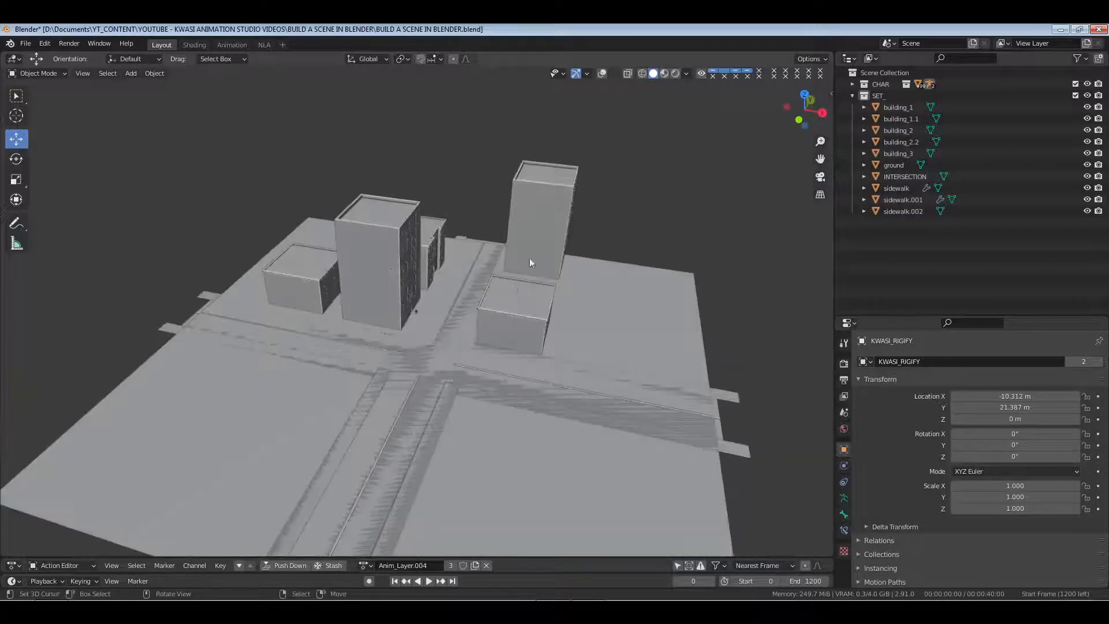
click(530, 263)
click(605, 73)
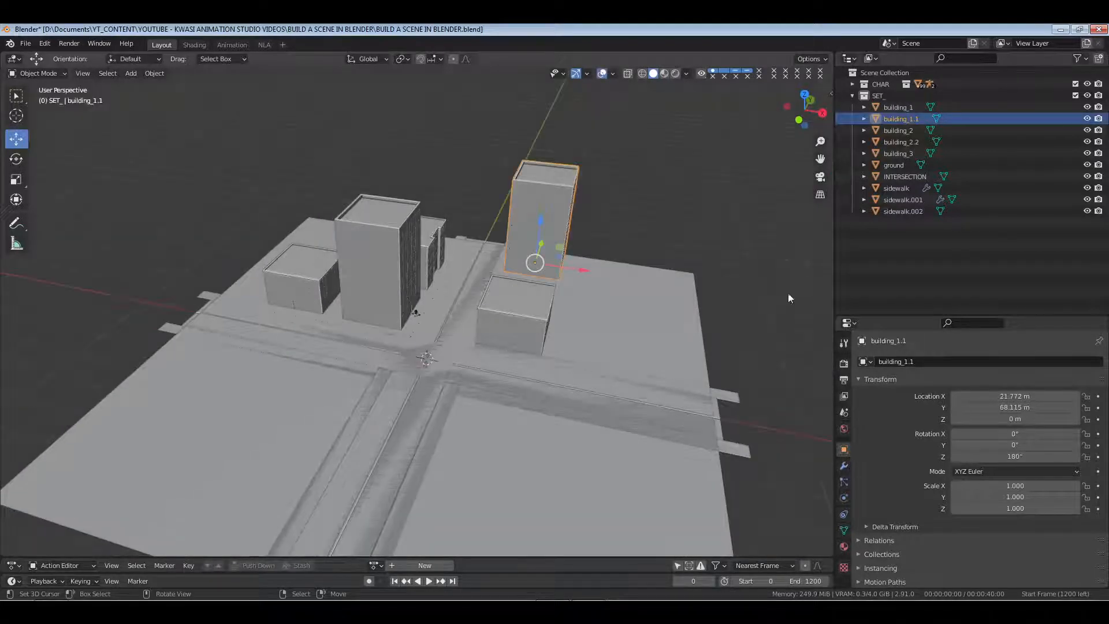
click(844, 467)
click(937, 362)
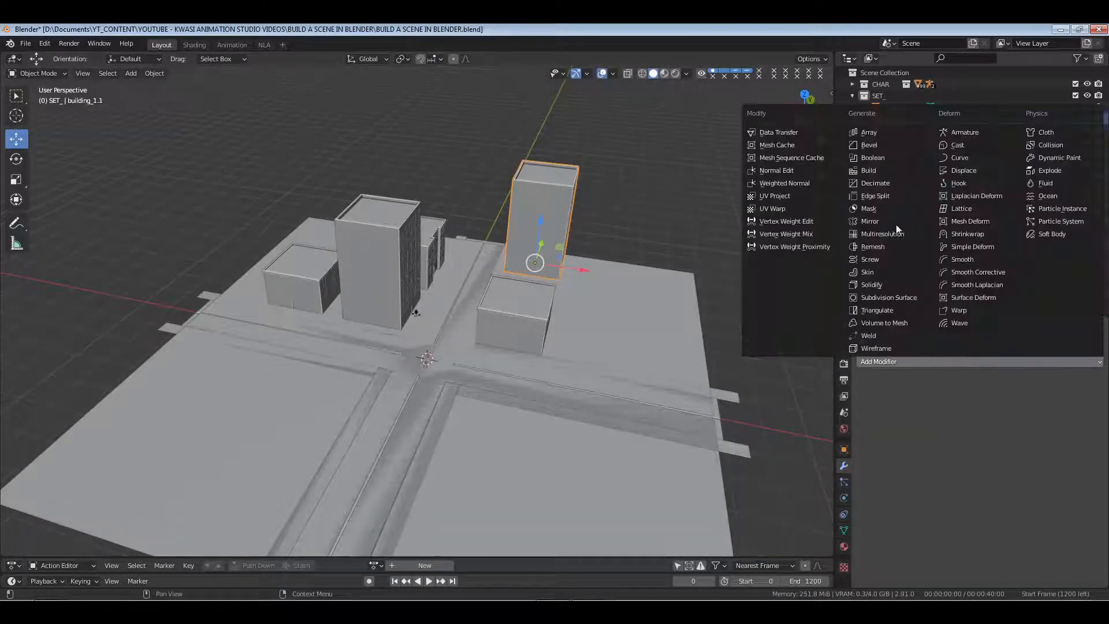
click(872, 133)
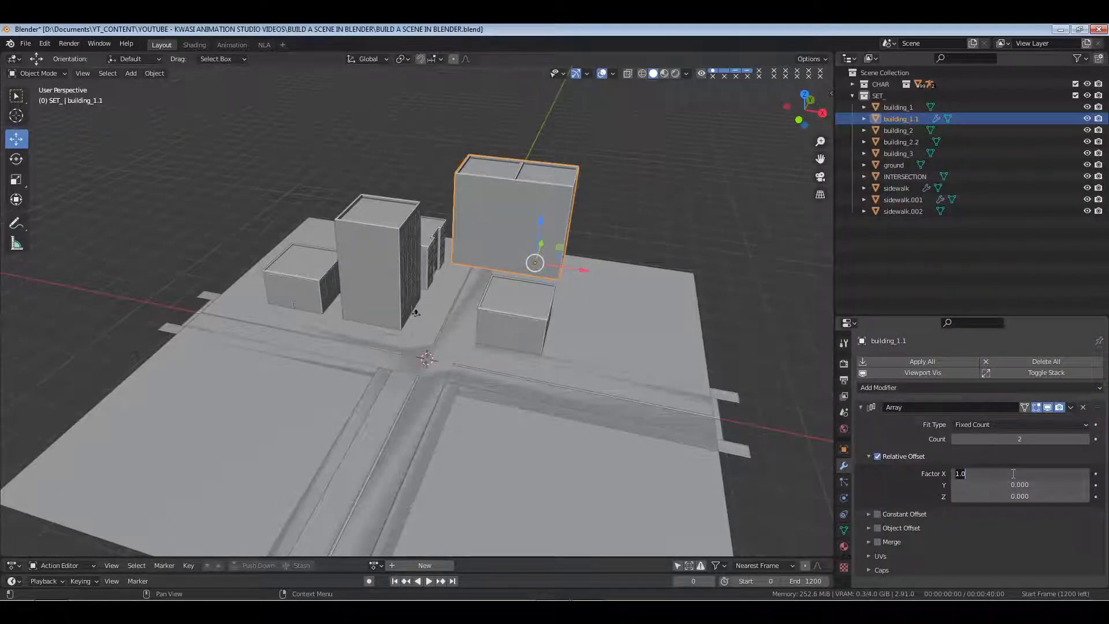
Set the array's relative offset factors to X 0 and Y about 4.56, placing the copy across the intersection
text(0)
key(Return)
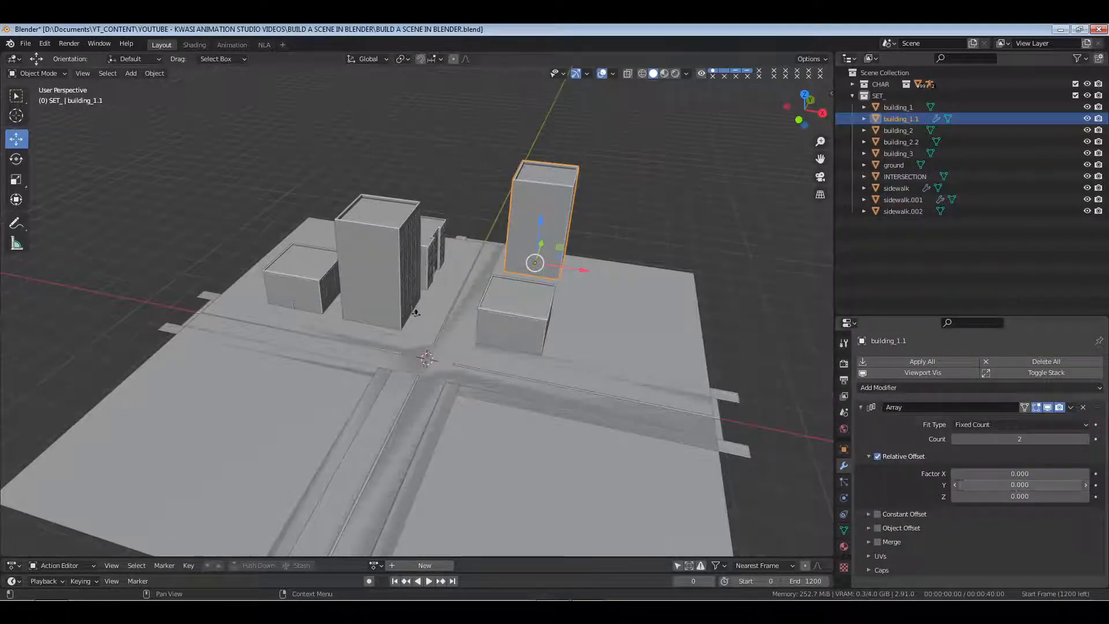
text(1)
key(Return)
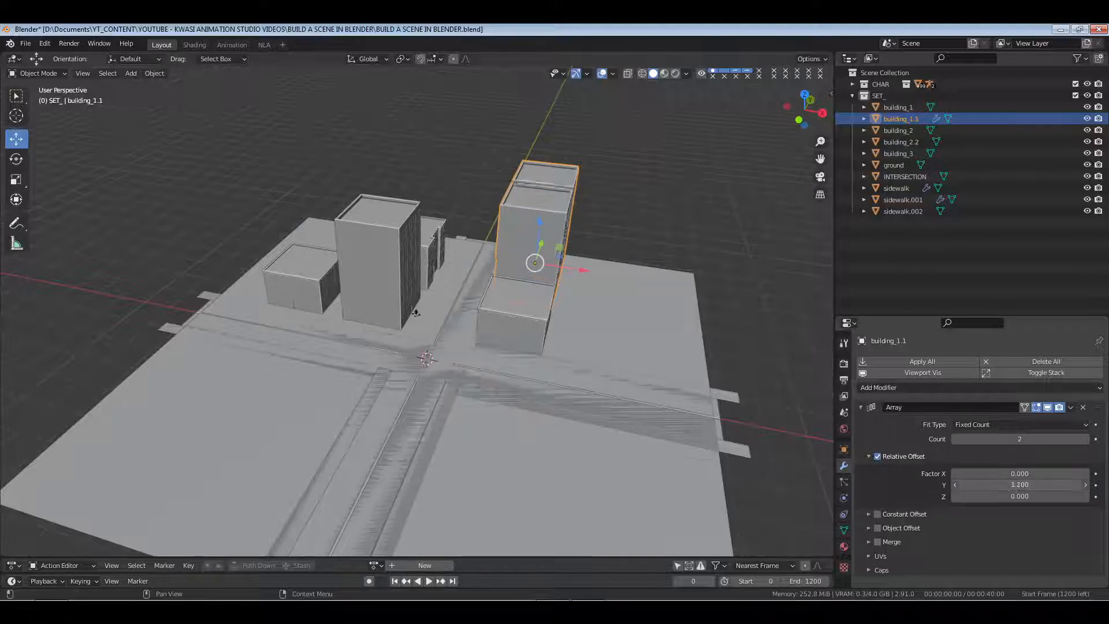
drag(1015, 485, 1074, 486)
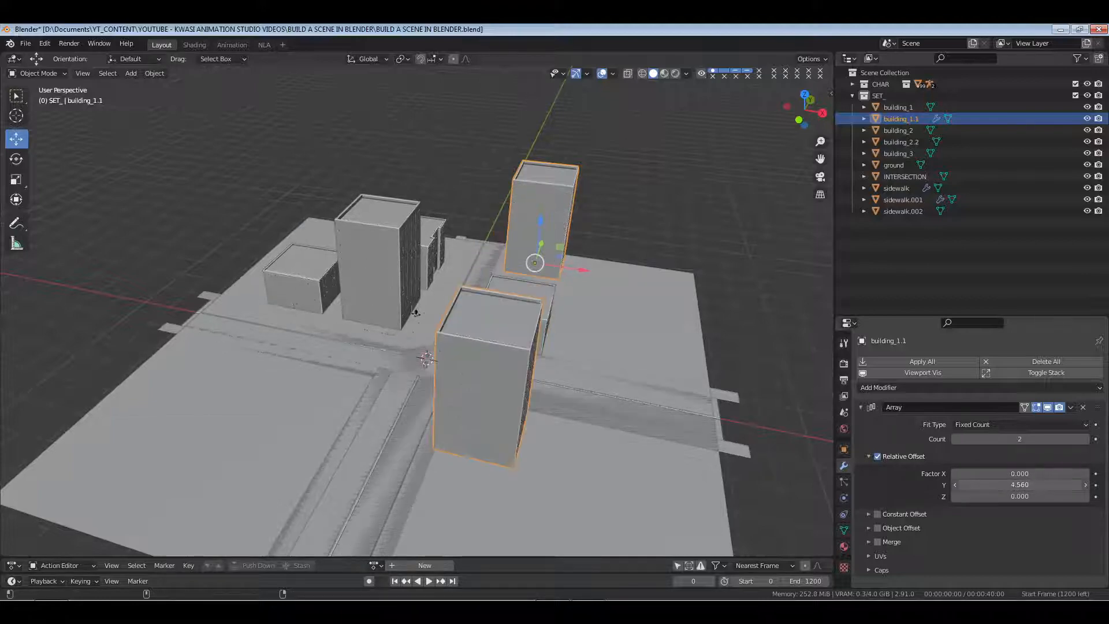
Fine-tune the array's relative Y factor to 4.49 so the copy lines up with the sidewalk corner, with a count of 2
middle_drag(494, 419, 562, 430)
key(KP_7)
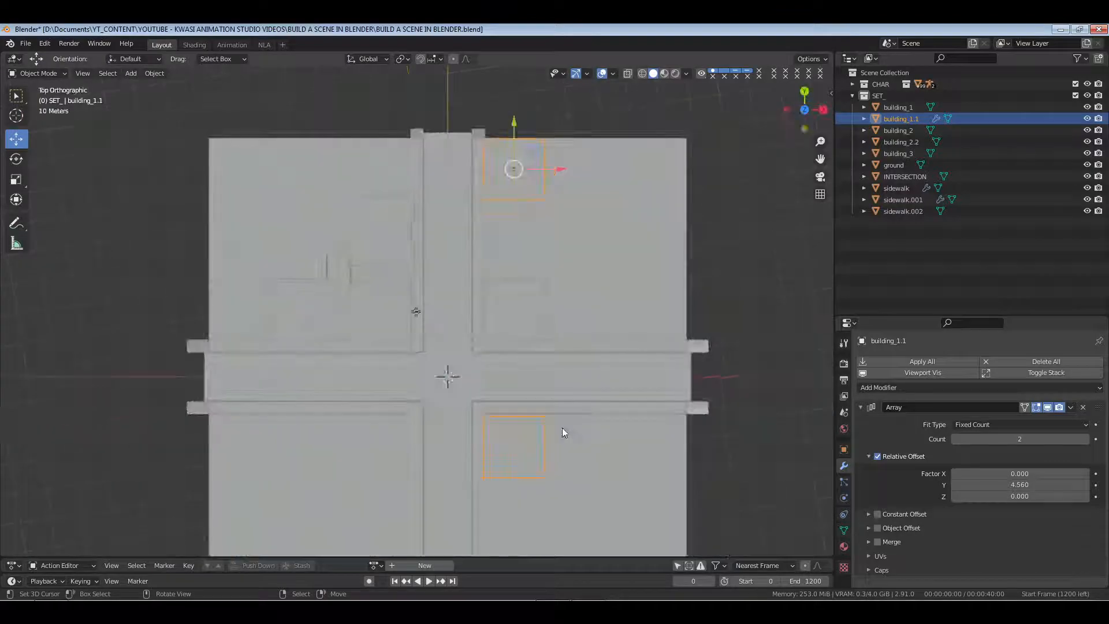
scroll(563, 432, up, 5)
middle_drag(513, 362, 479, 328)
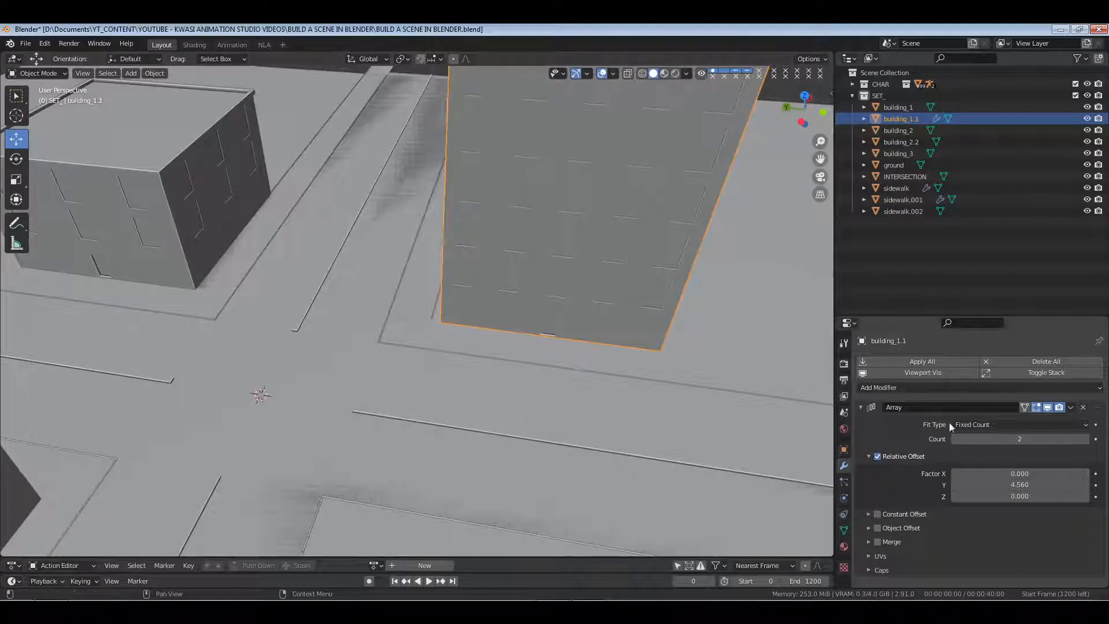
drag(1019, 485, 1030, 485)
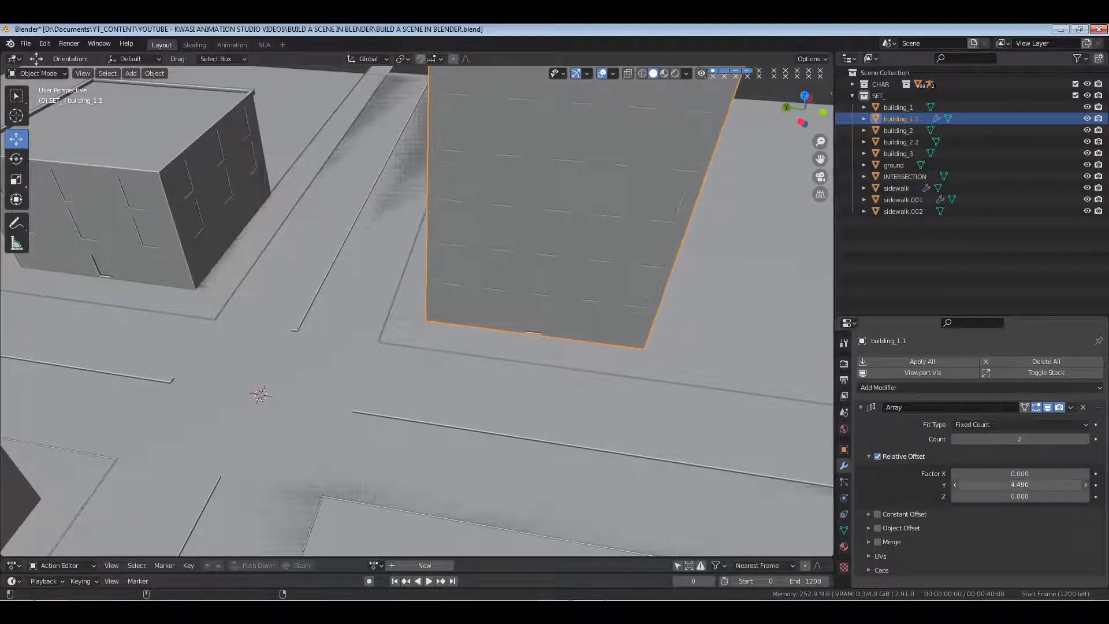
middle_drag(665, 423, 626, 404)
scroll(477, 356, down, 6)
scroll(479, 366, down, 3)
scroll(500, 382, up, 7)
scroll(465, 391, down, 5)
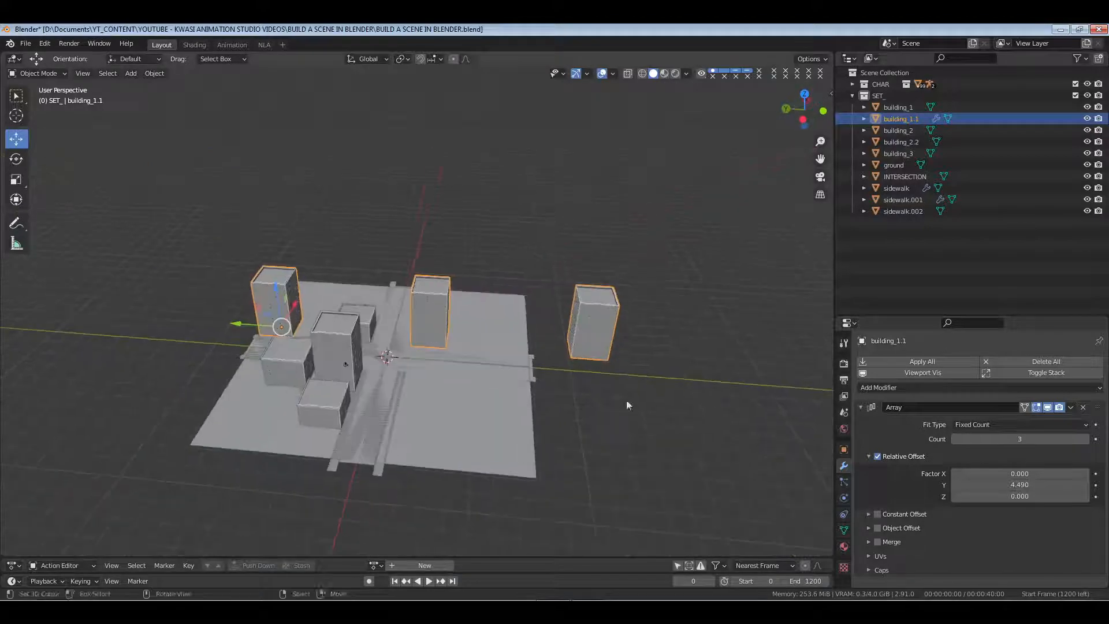
click(954, 440)
Add an Array modifier to building_2 and set its relative X factor to 4.36, placing the copy farther down the road
scroll(467, 376, up, 6)
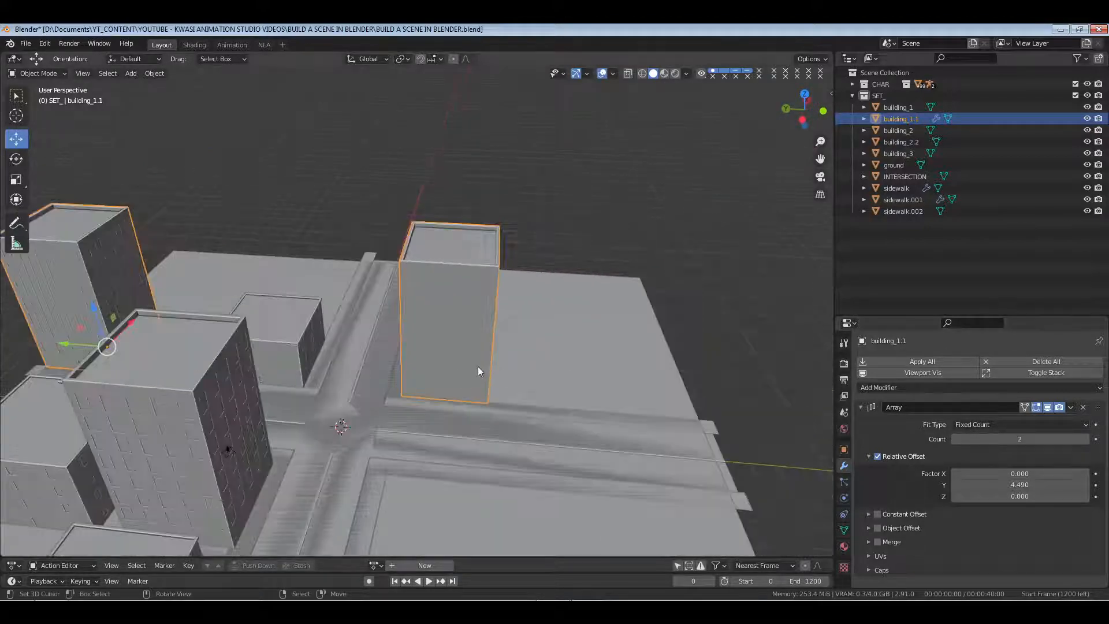
middle_drag(477, 366, 268, 365)
click(287, 310)
middle_drag(322, 334, 403, 406)
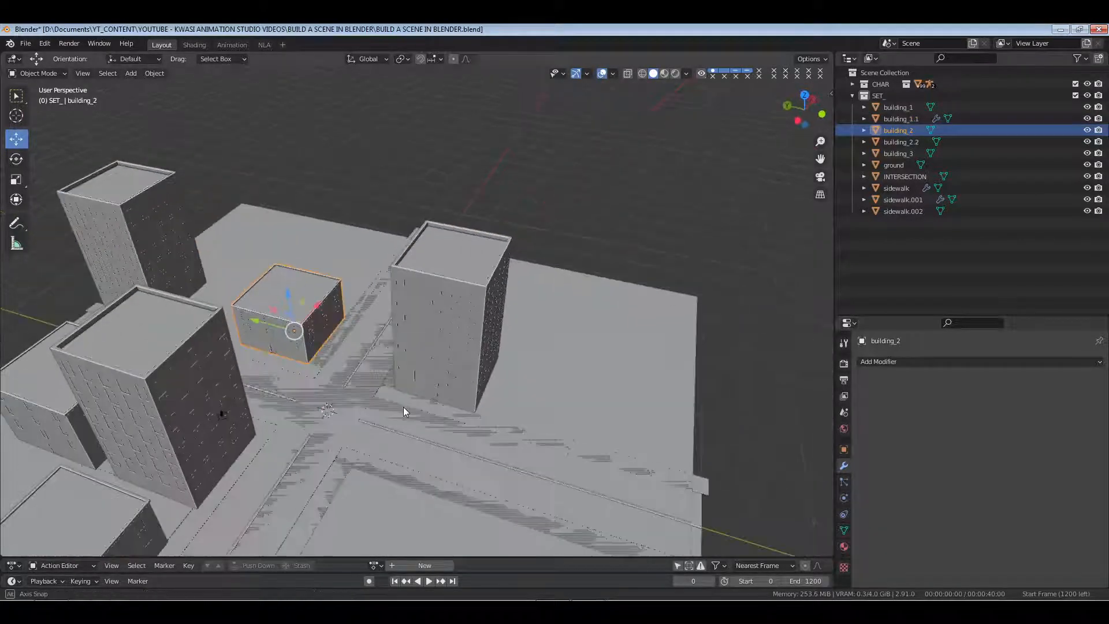
click(935, 363)
click(869, 133)
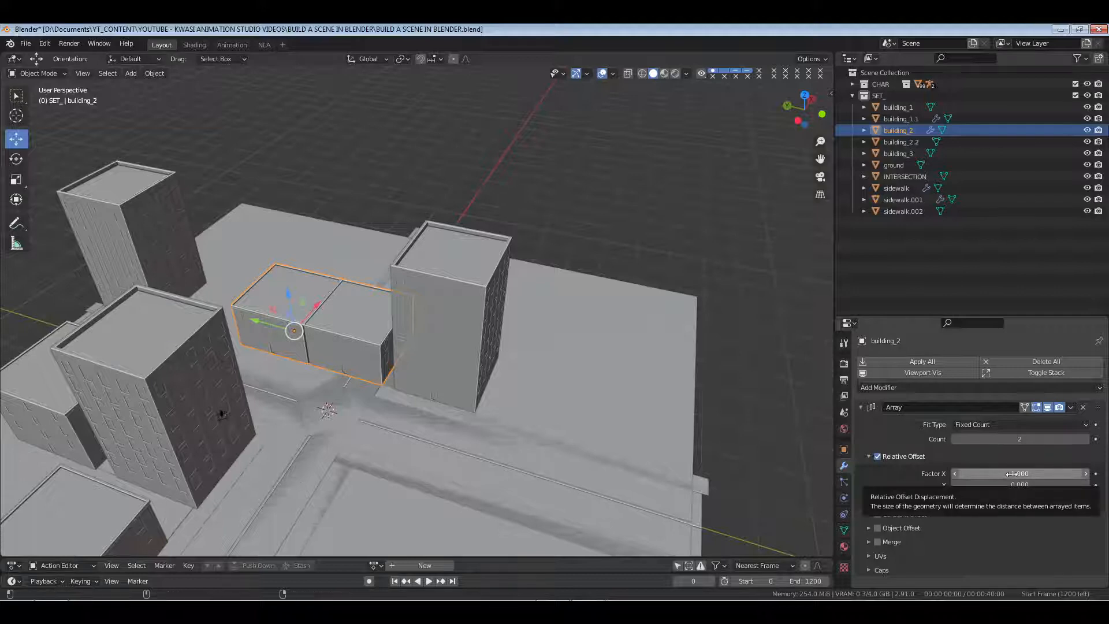
drag(1010, 474, 1084, 473)
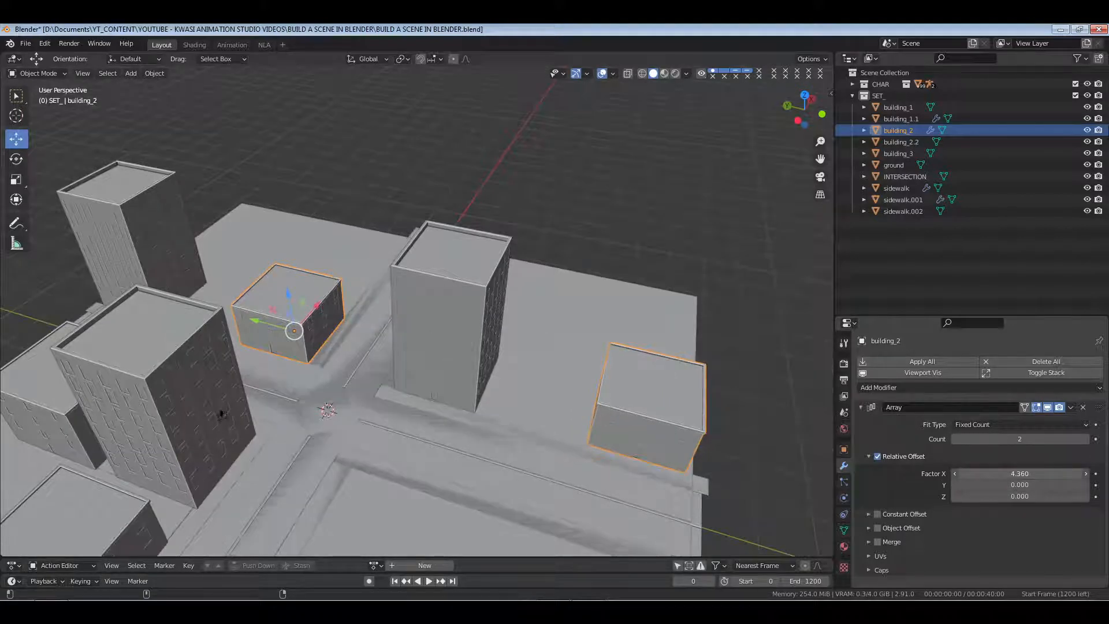
Duplicate building_3 in place and rotate the copy 180° about Z
shift+middle_drag(438, 438, 541, 424)
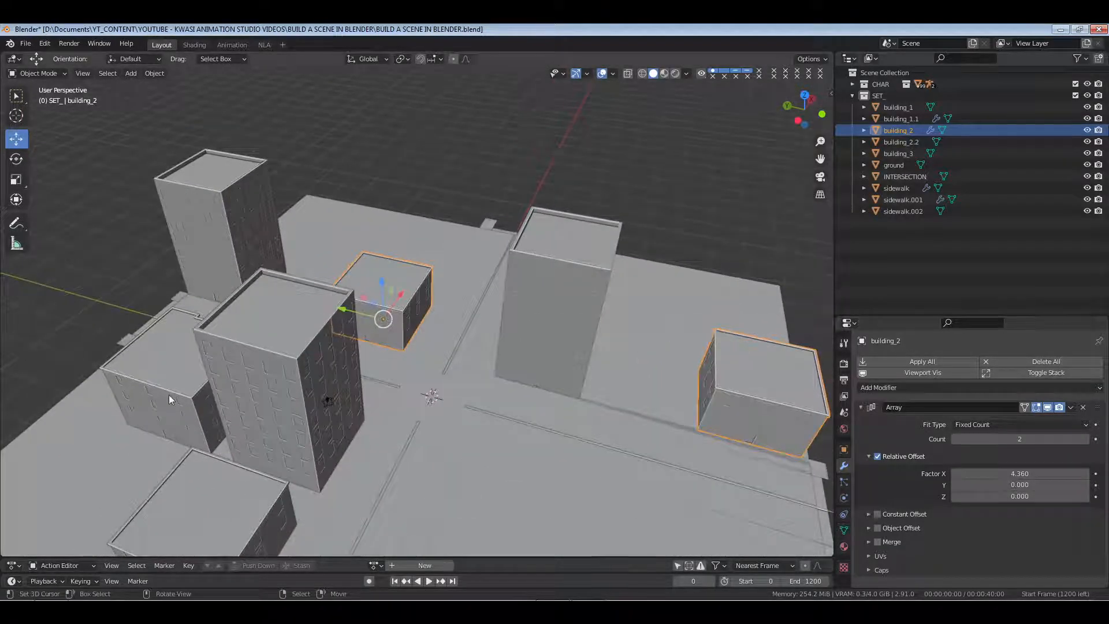
click(168, 399)
middle_drag(522, 314, 435, 313)
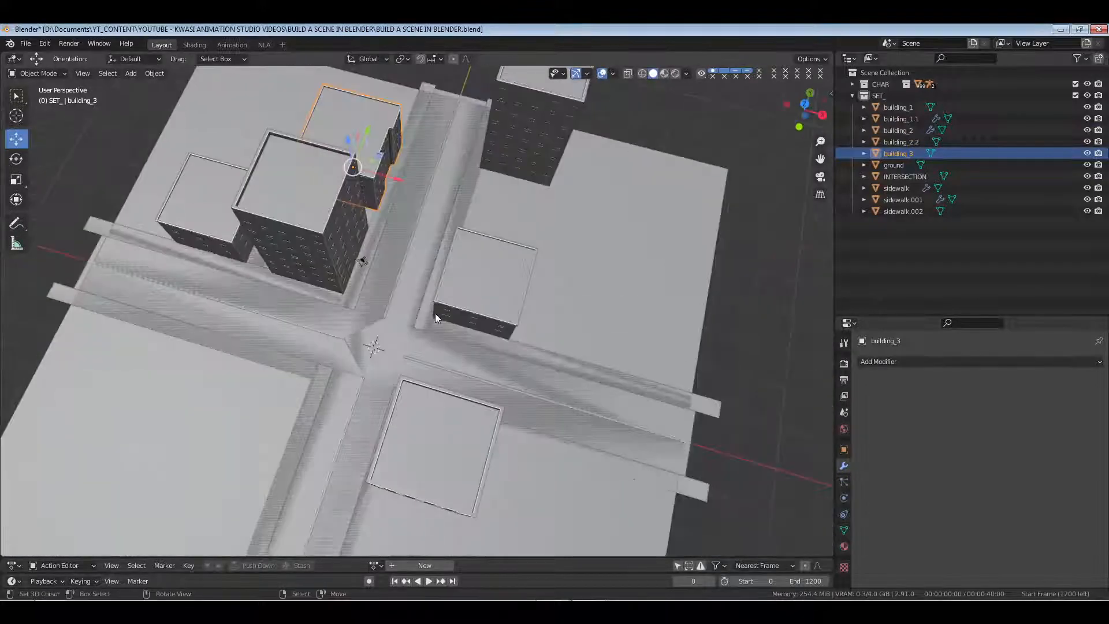
key(shift+d)
key(Escape)
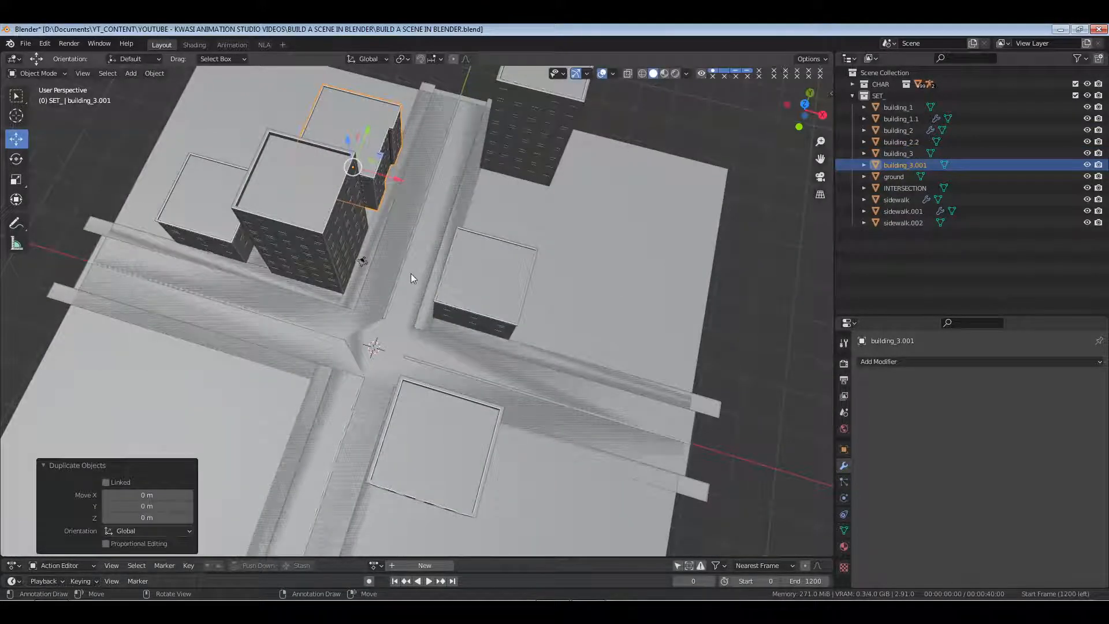
text(rz180)
key(Return)
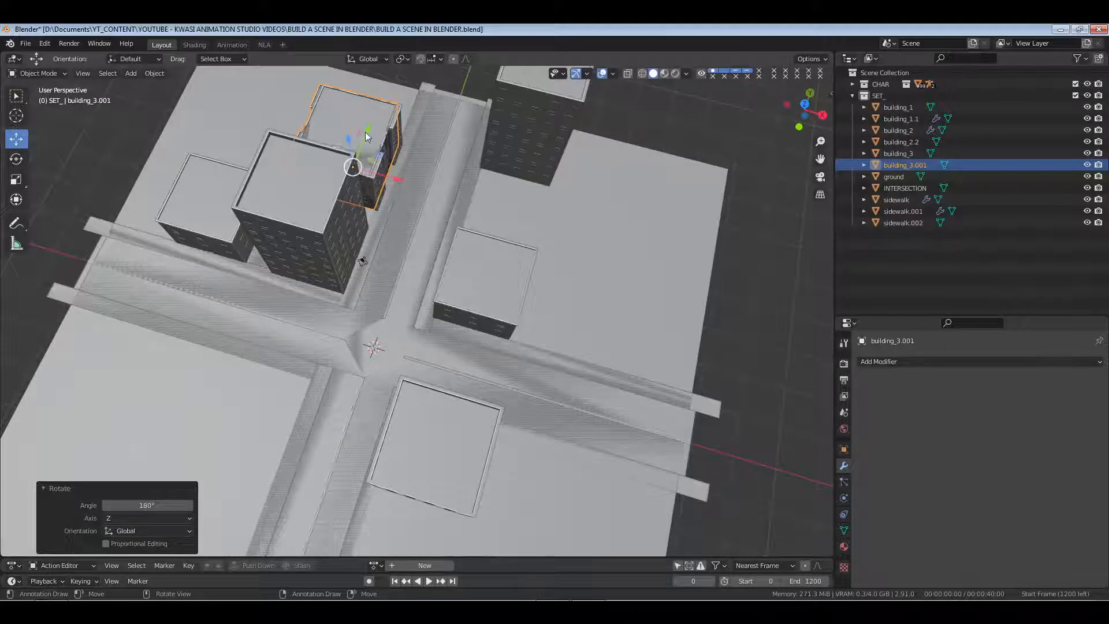
Snap the duplicated building to the 3D cursor and move it about 22.9 m in X and -44.3 m in Y, between the two arrayed copies
key(shift+s)
key(8)
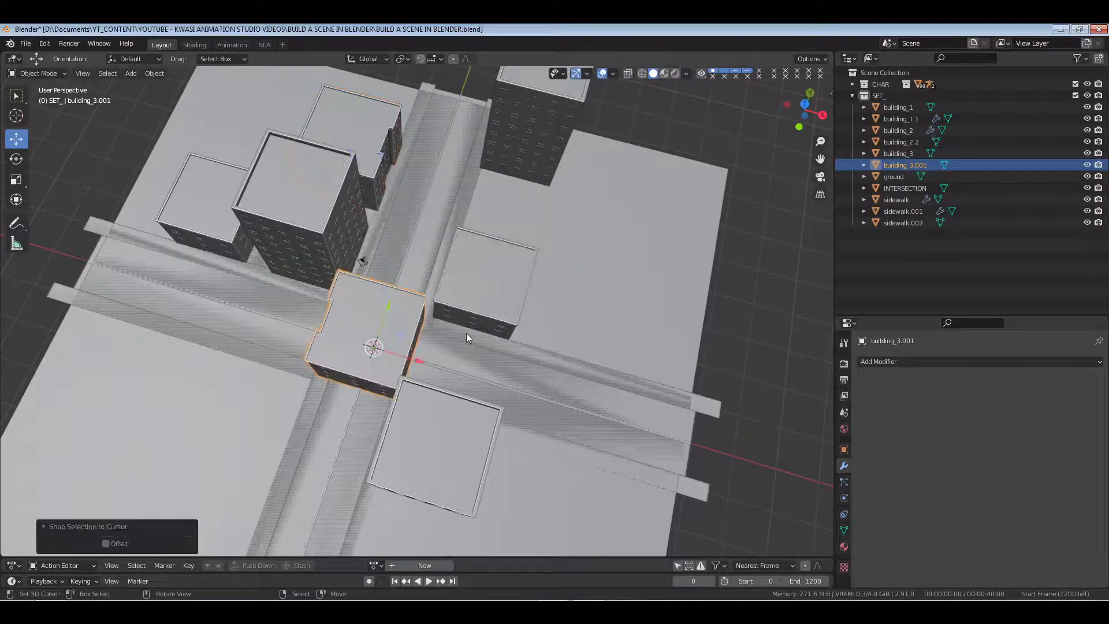
key(KP_7)
scroll(466, 333, down, 2)
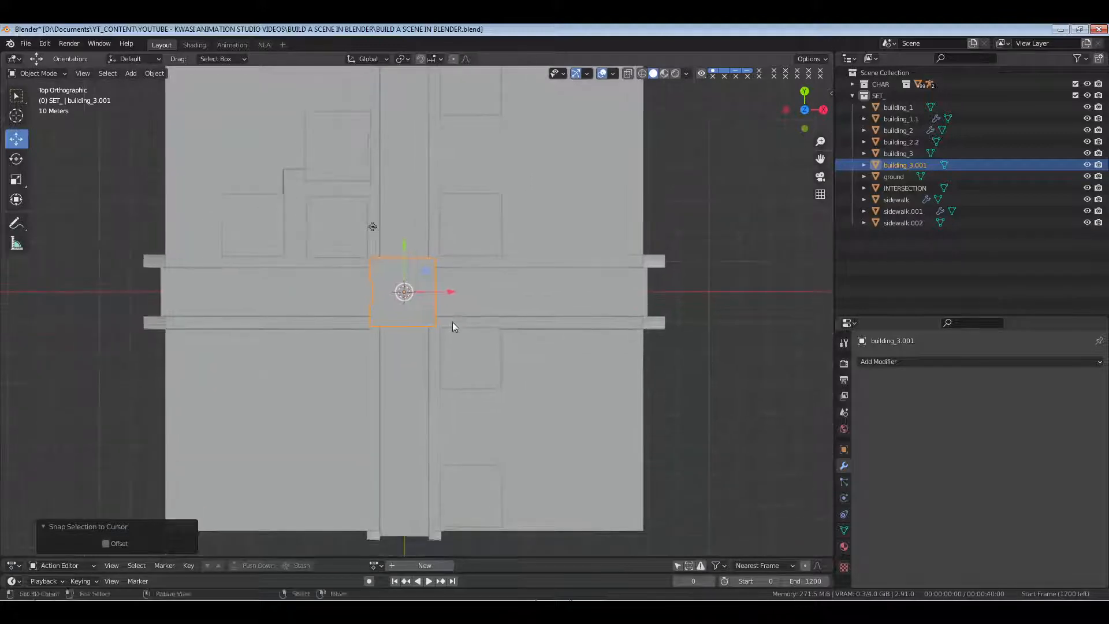
key(g)
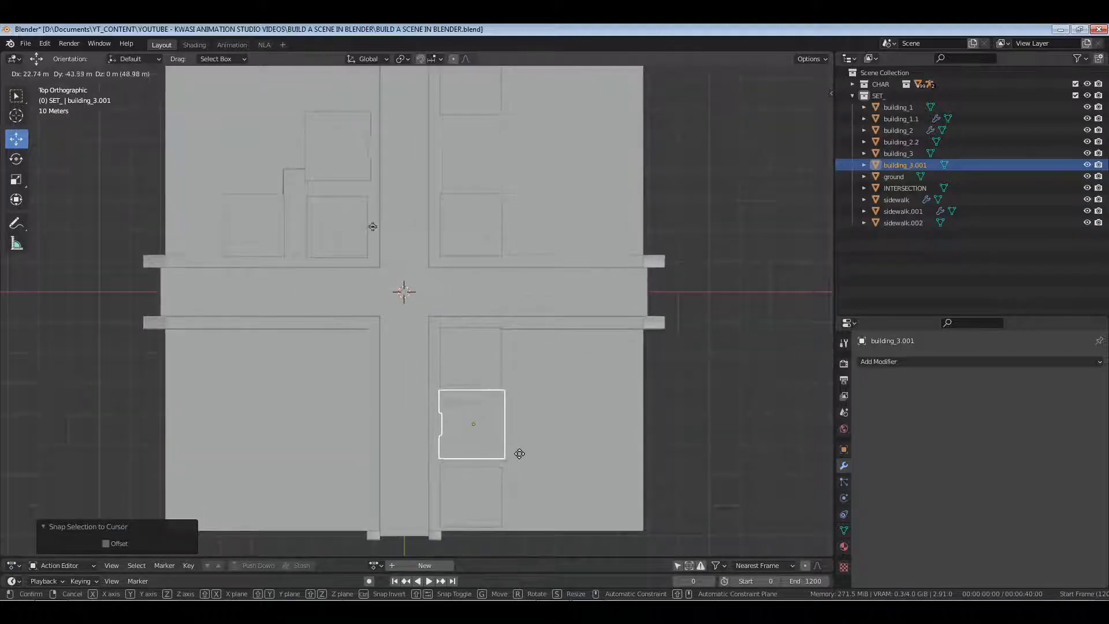
click(520, 455)
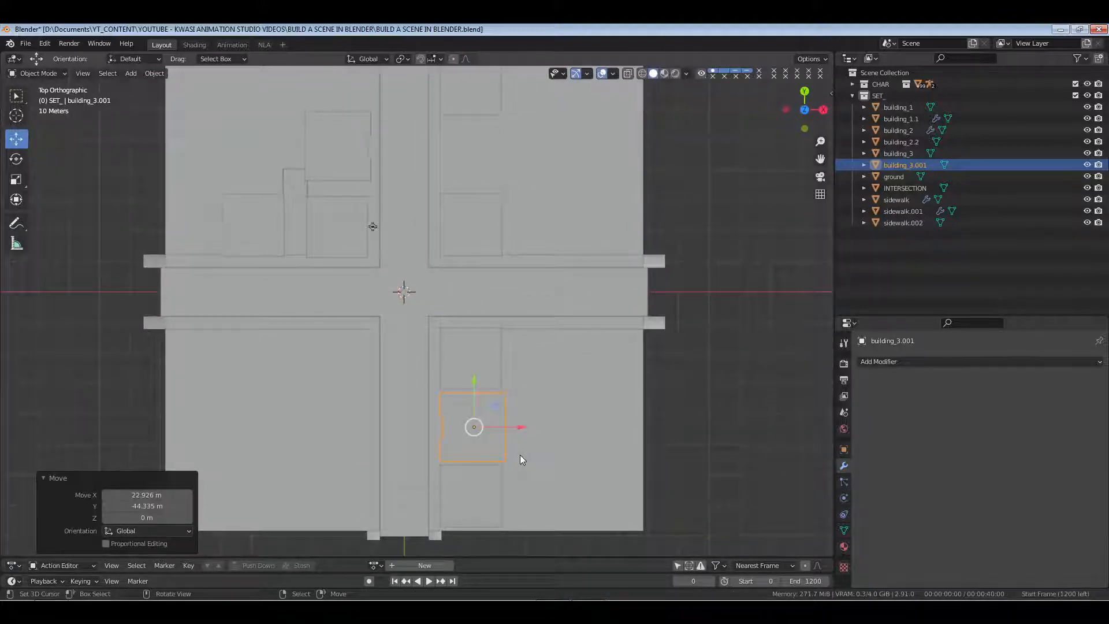
Nudge the duplicated building into line with its neighbours along the sidewalk, deselect it and save the file
key(KP_Decimal)
middle_drag(393, 459, 411, 344)
scroll(466, 354, down, 5)
scroll(469, 338, up, 5)
scroll(389, 348, down, 3)
middle_drag(411, 344, 452, 370)
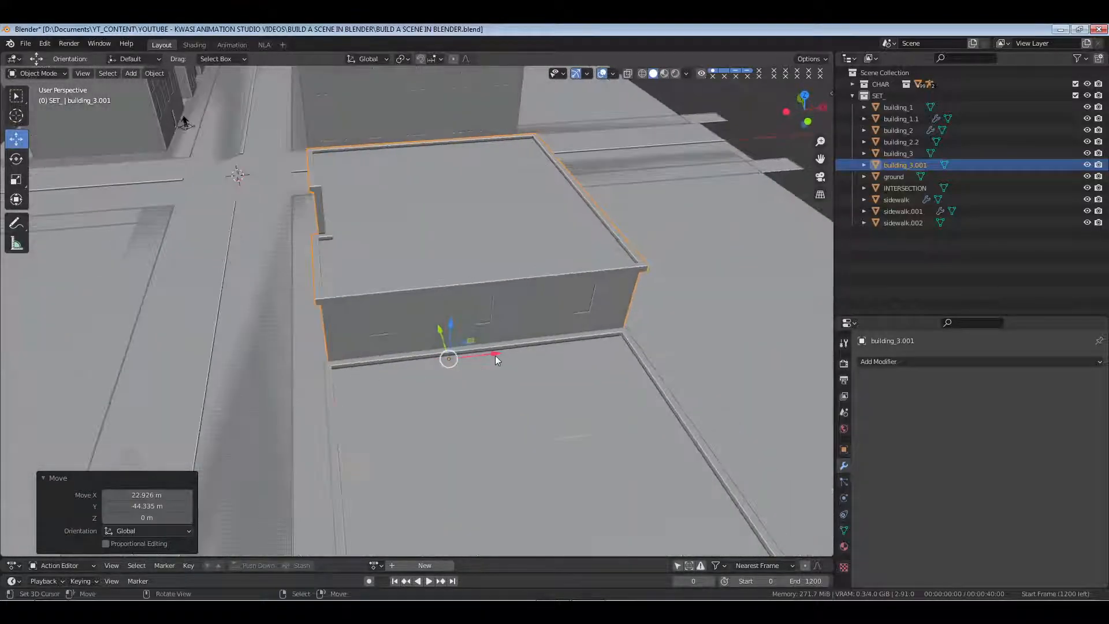
key(g)
click(559, 350)
middle_drag(559, 350, 440, 347)
key(alt+a)
scroll(467, 351, down, 2)
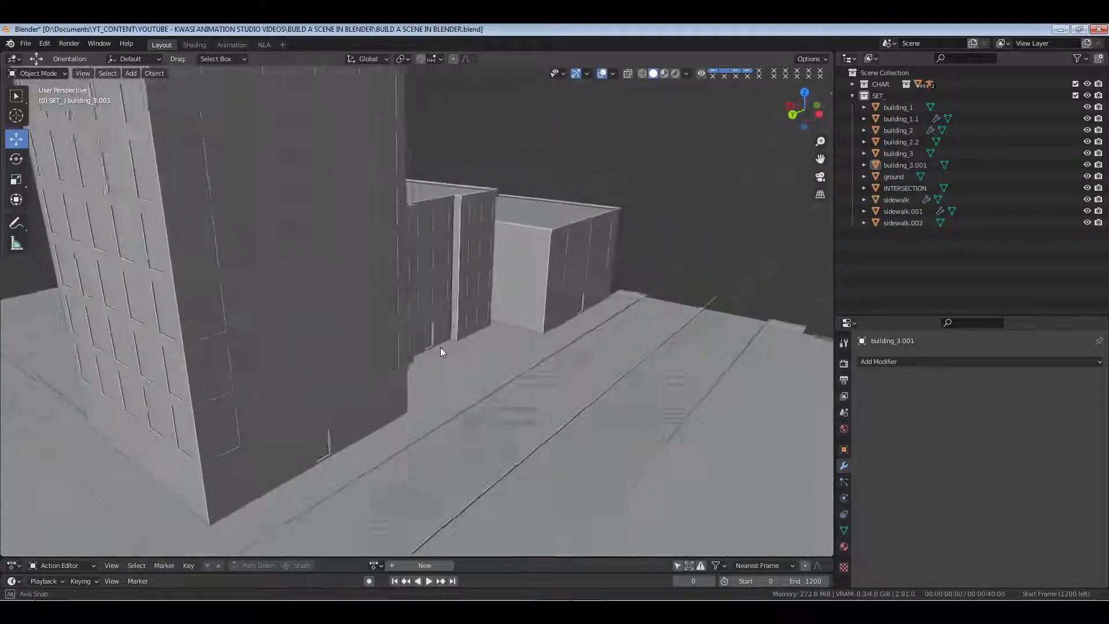
key(ctrl+s)
Add an Array modifier to building_1 and set its relative offset factors to X 0 and Y 1
middle_drag(504, 335, 397, 261)
click(397, 262)
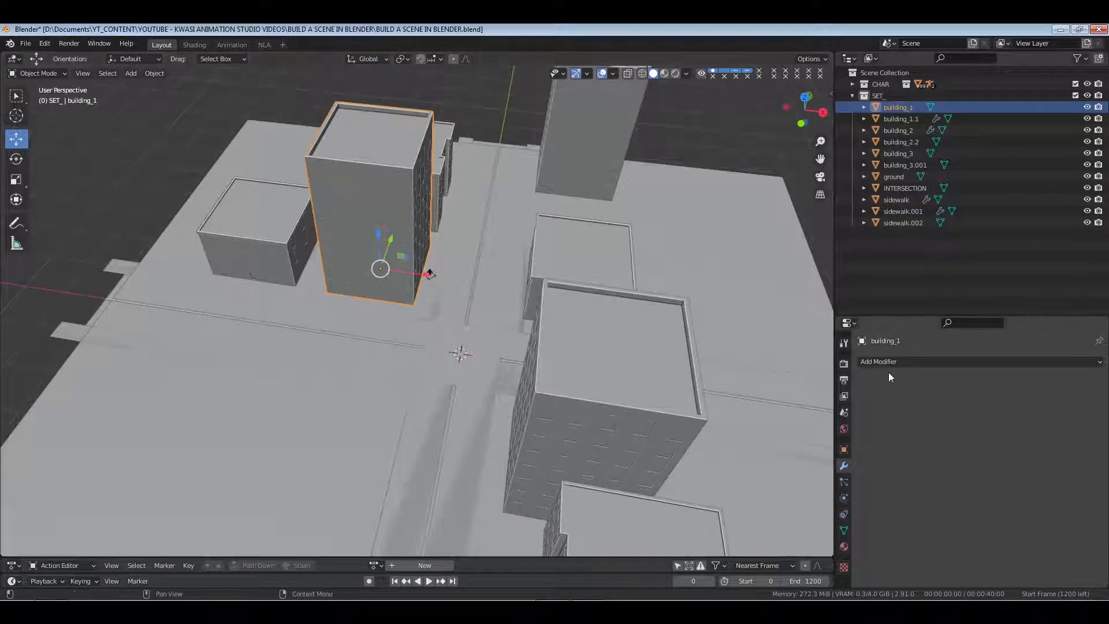
click(891, 361)
click(890, 133)
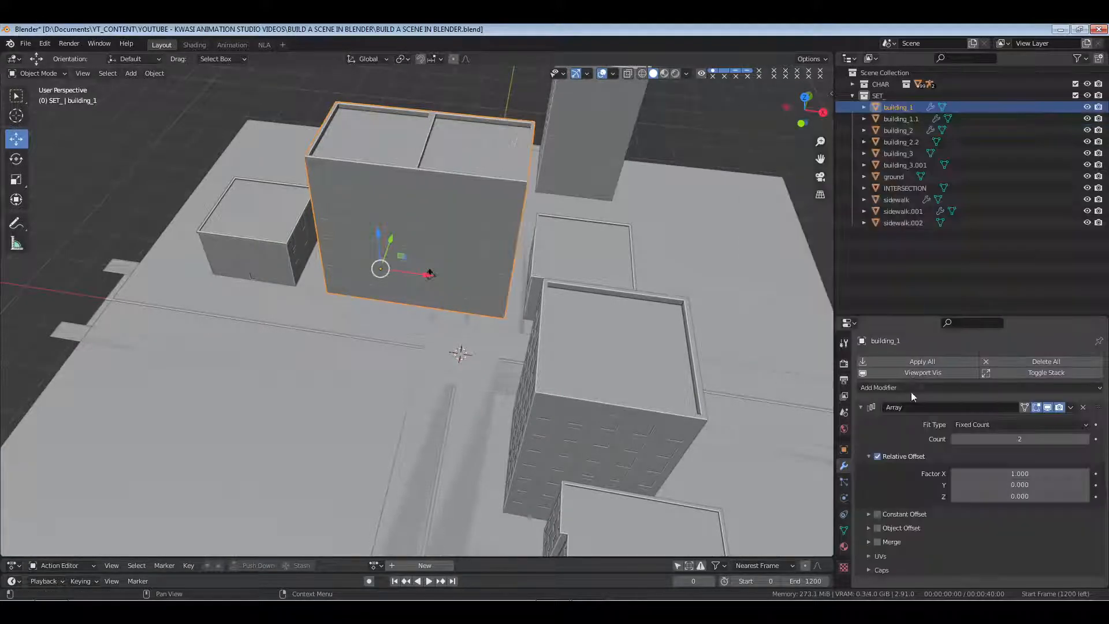
text(0)
key(Return)
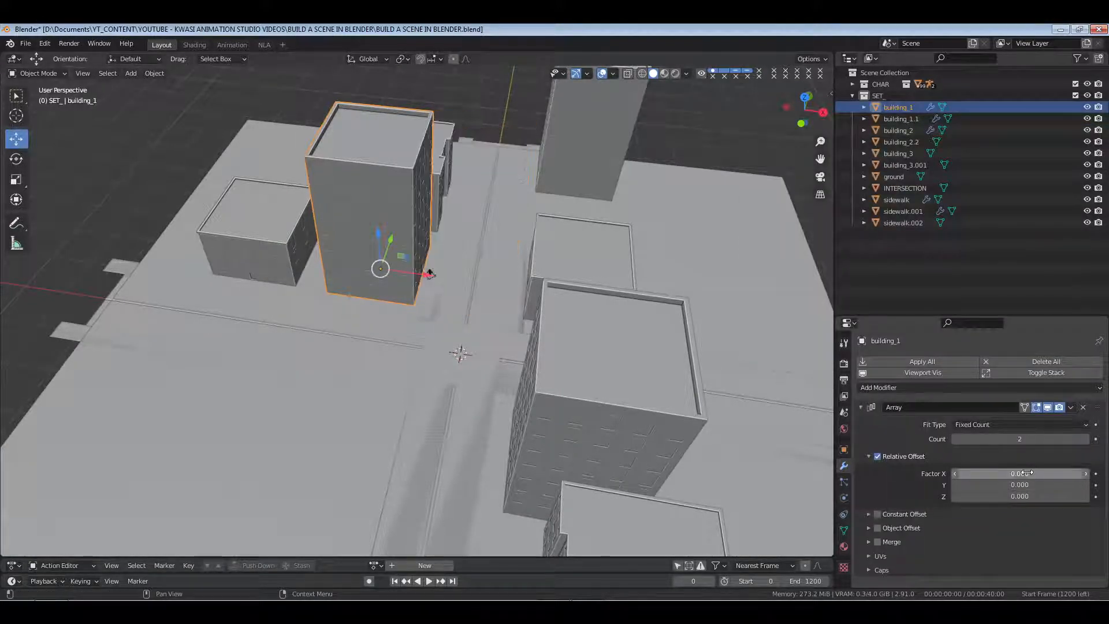
click(1018, 487)
text(1)
key(Return)
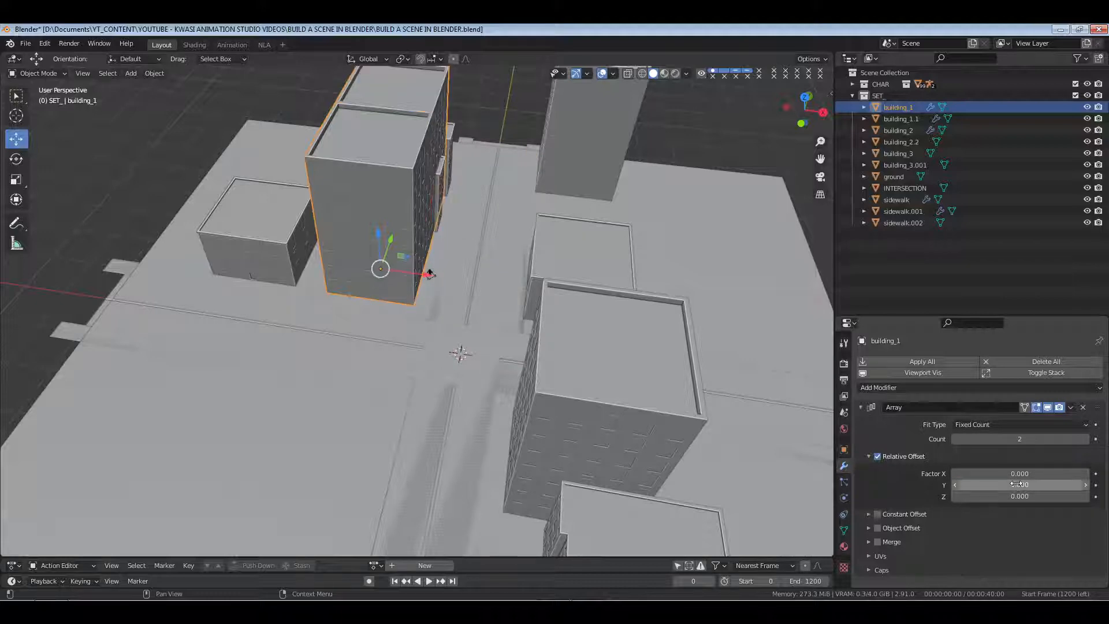
Set the building_1 array's relative Y factor to -4.44, placing the copy in the empty block across the intersection
drag(1019, 484, 979, 485)
scroll(586, 402, down, 2)
middle_drag(587, 402, 437, 402)
drag(1033, 485, 1007, 485)
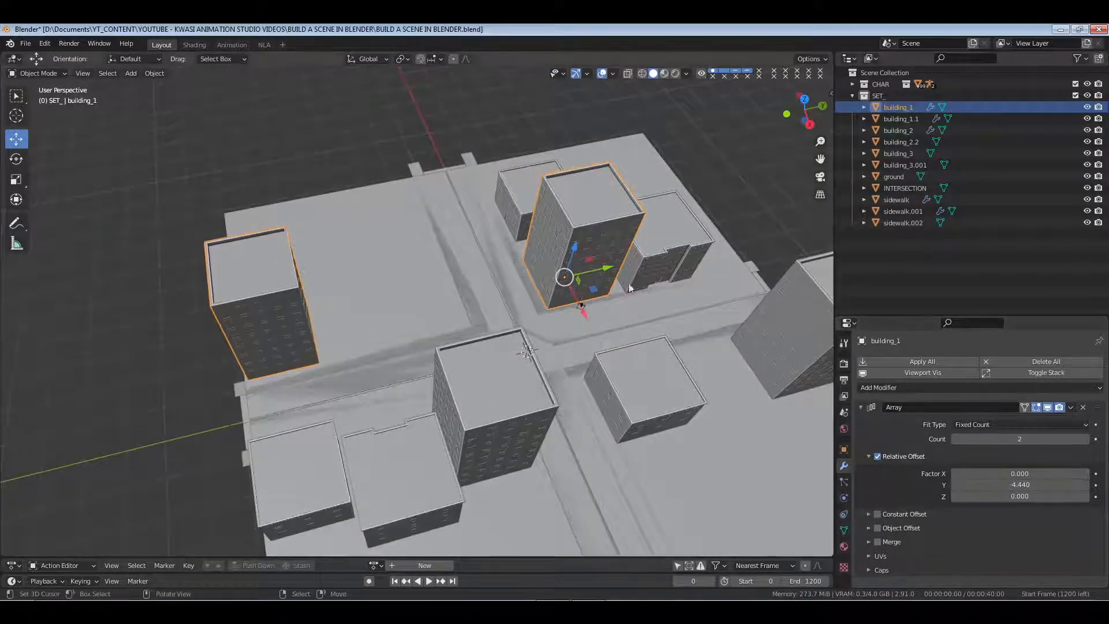
Duplicate building_2.2 in place and clear the copy's rotation
click(518, 200)
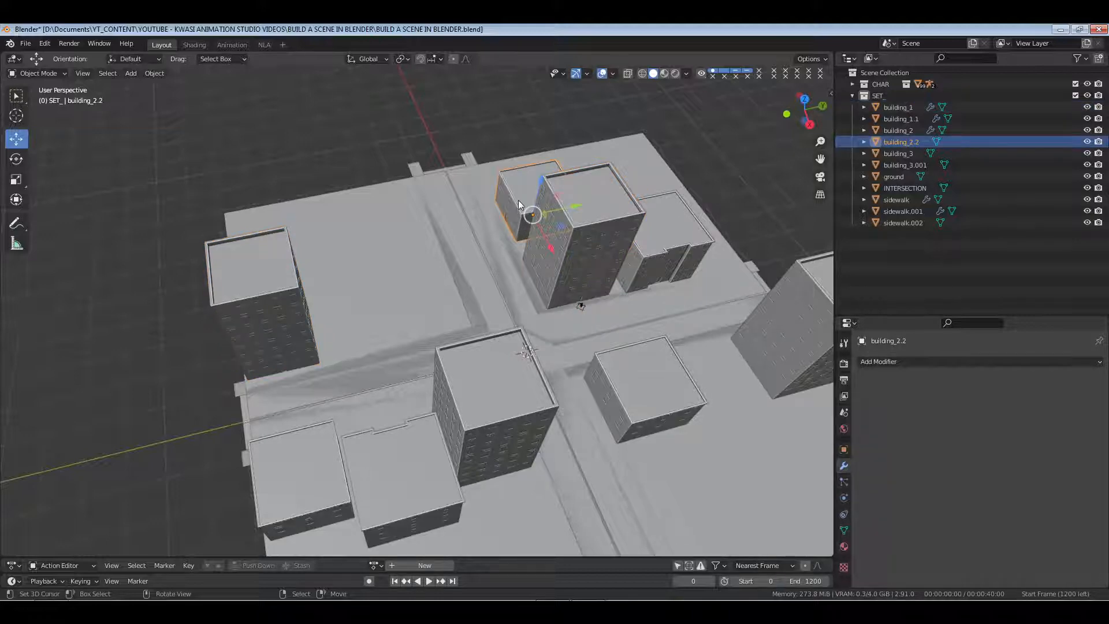
key(shift+d)
right_click(517, 200)
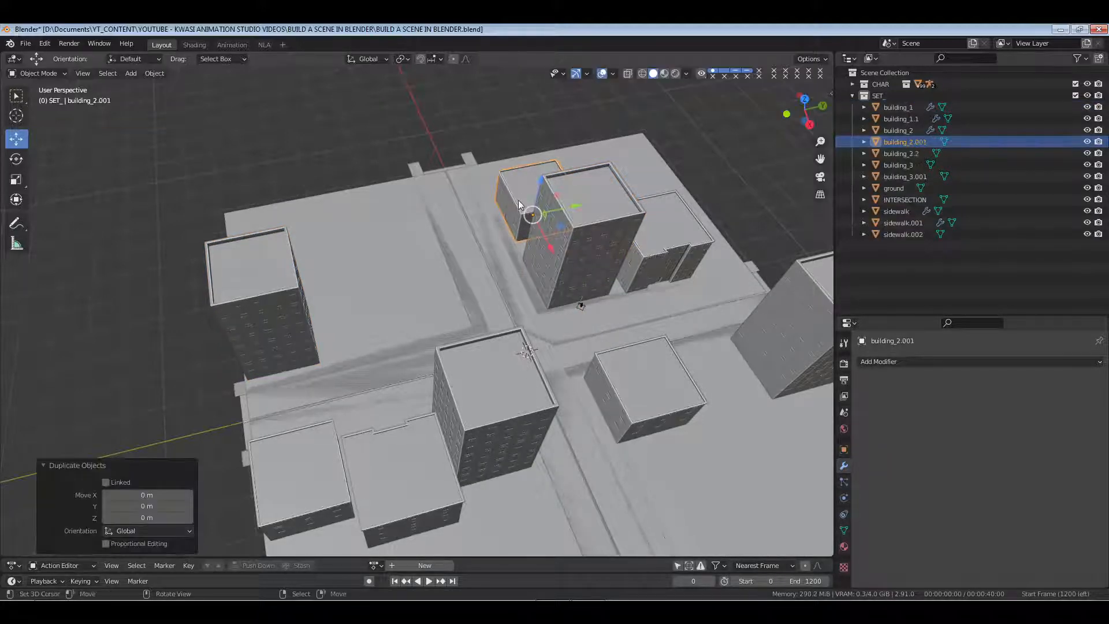
key(alt+r)
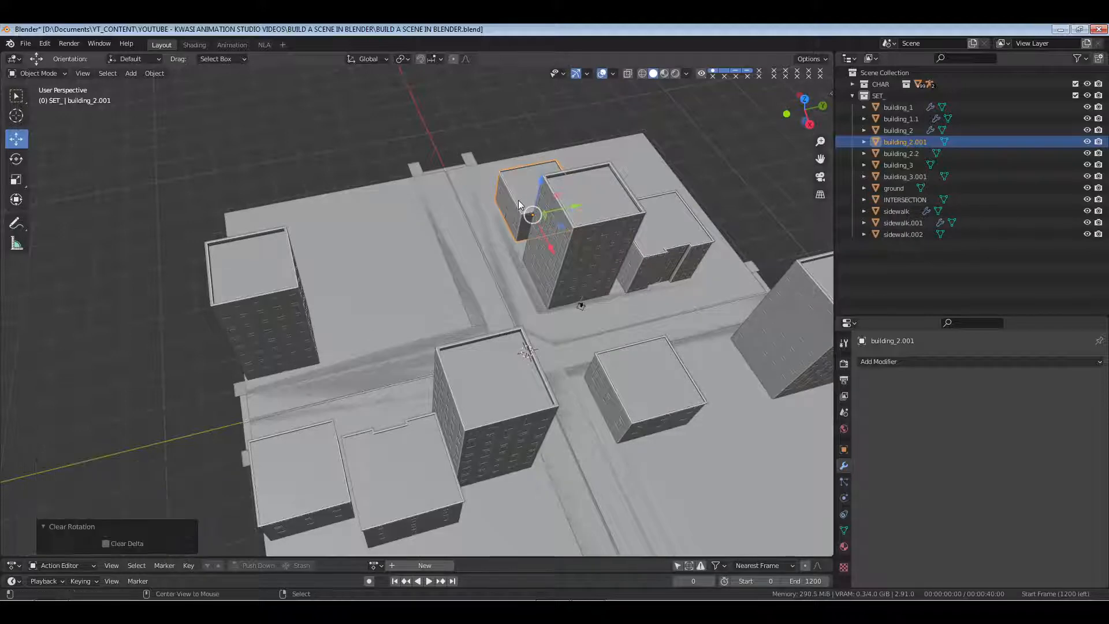
middle_drag(518, 200, 518, 245)
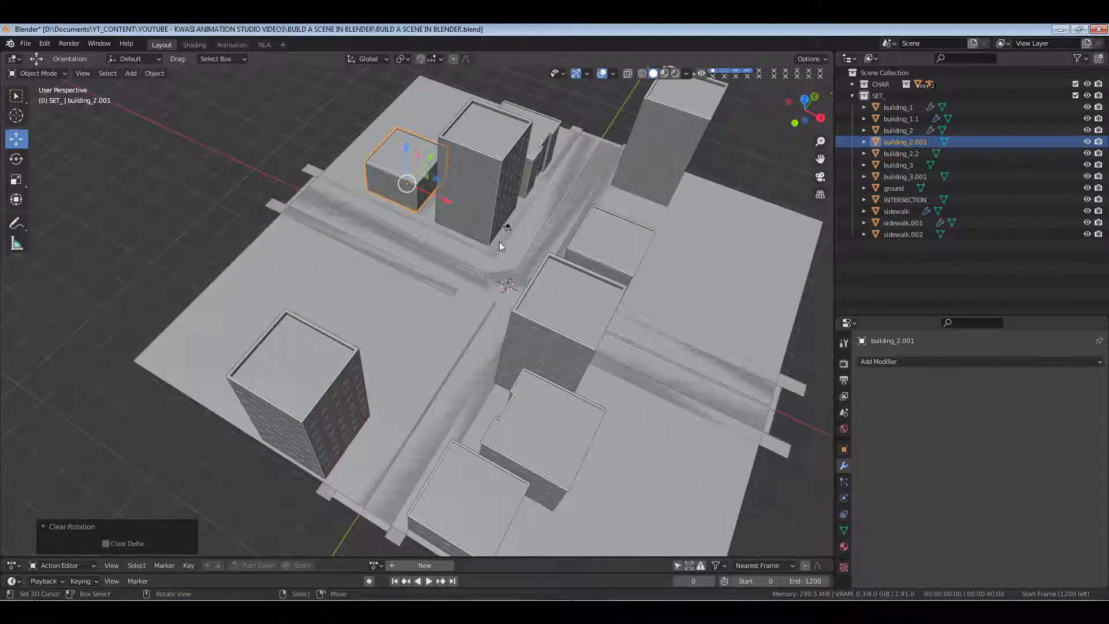
text(r90)
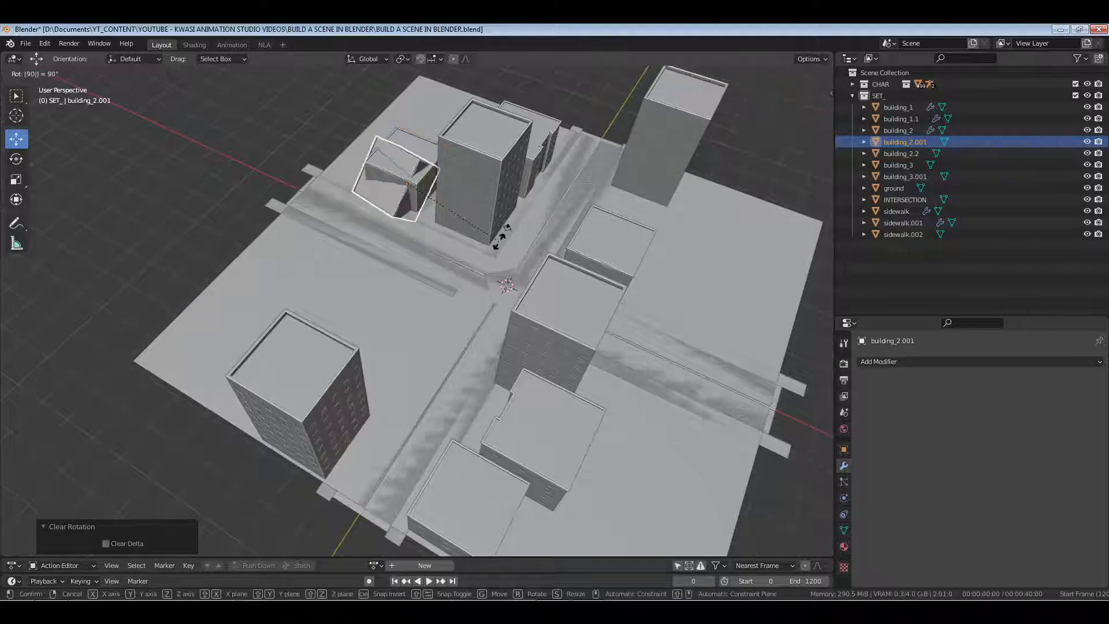
key(Return)
text(r)
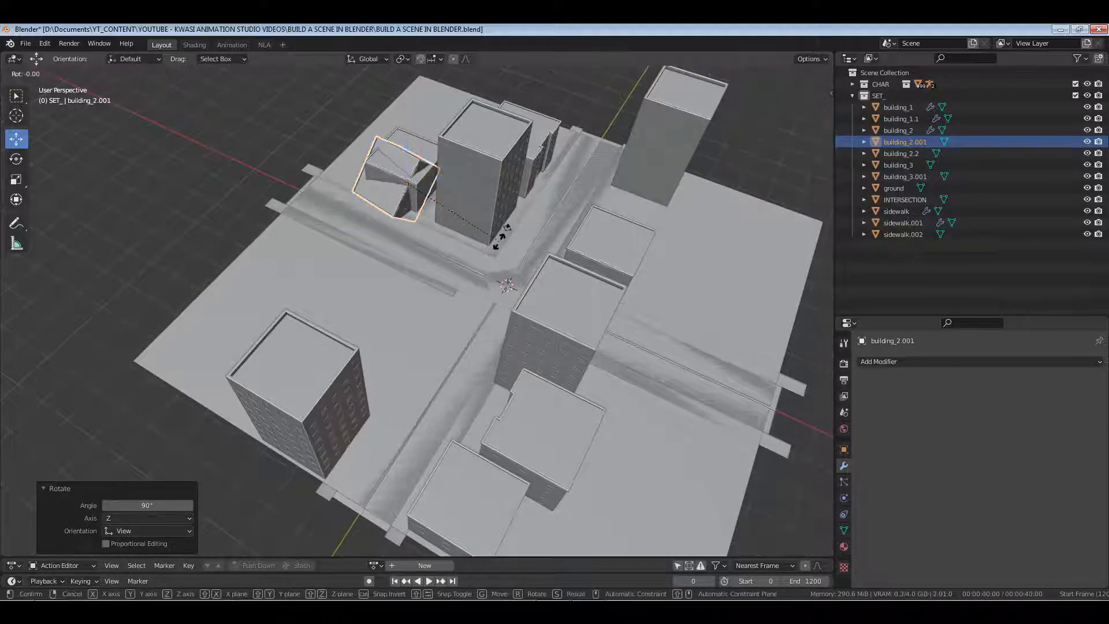
text(z90)
key(Return)
key(alt+r)
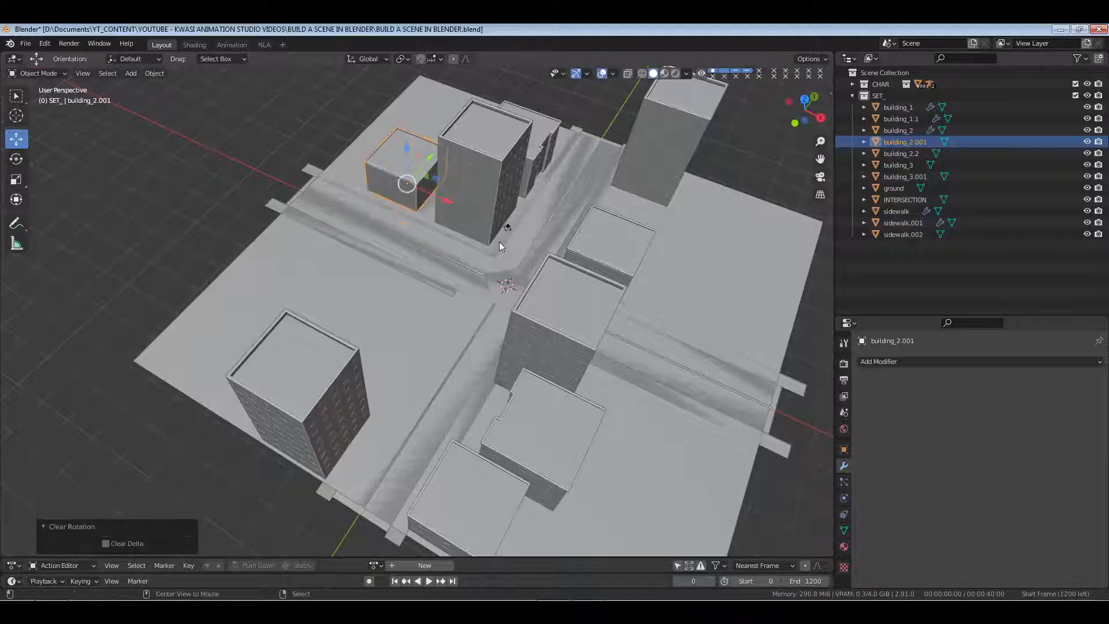
Rotate the duplicated building 90° about Z and move it about 29.6 m in X and -43.9 m in Y, across the street
text(rz90)
key(Return)
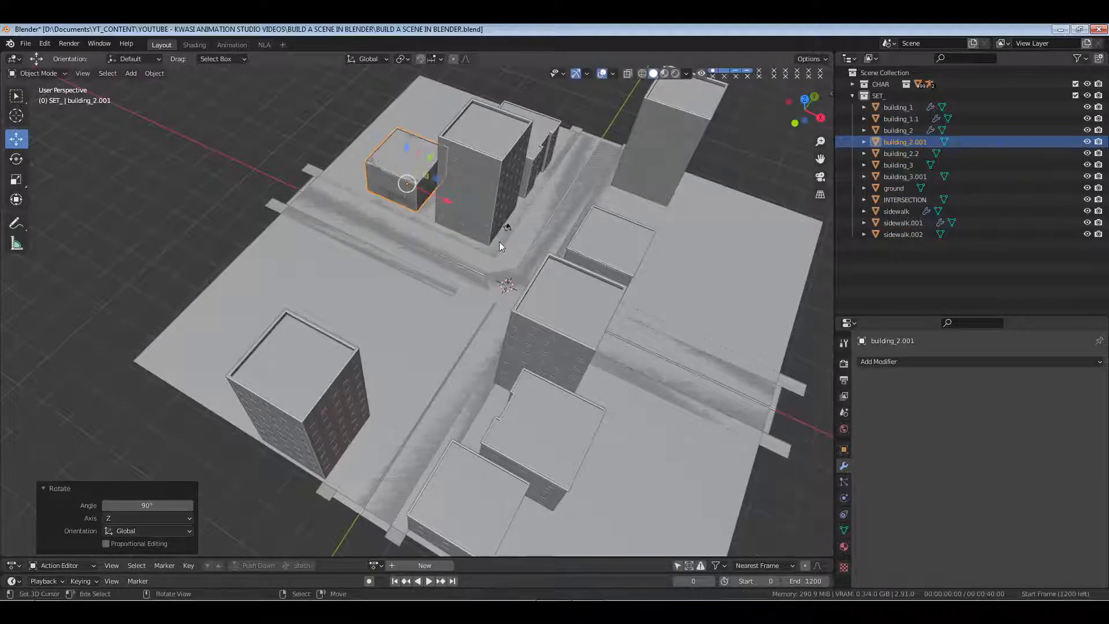
key(KP_7)
key(g)
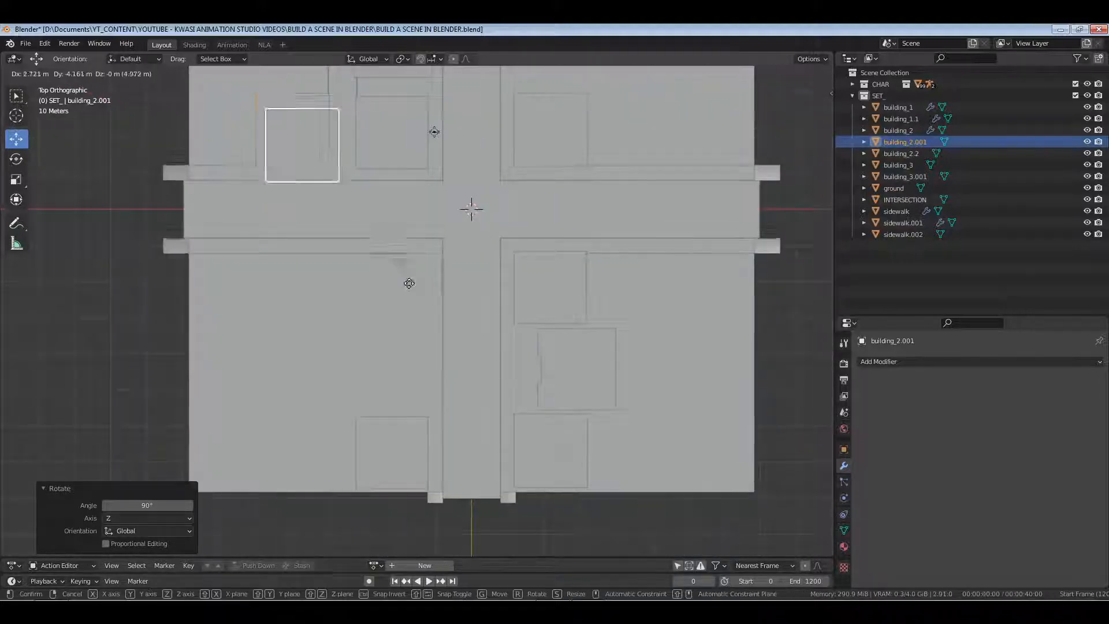
click(489, 389)
key(KP_Decimal)
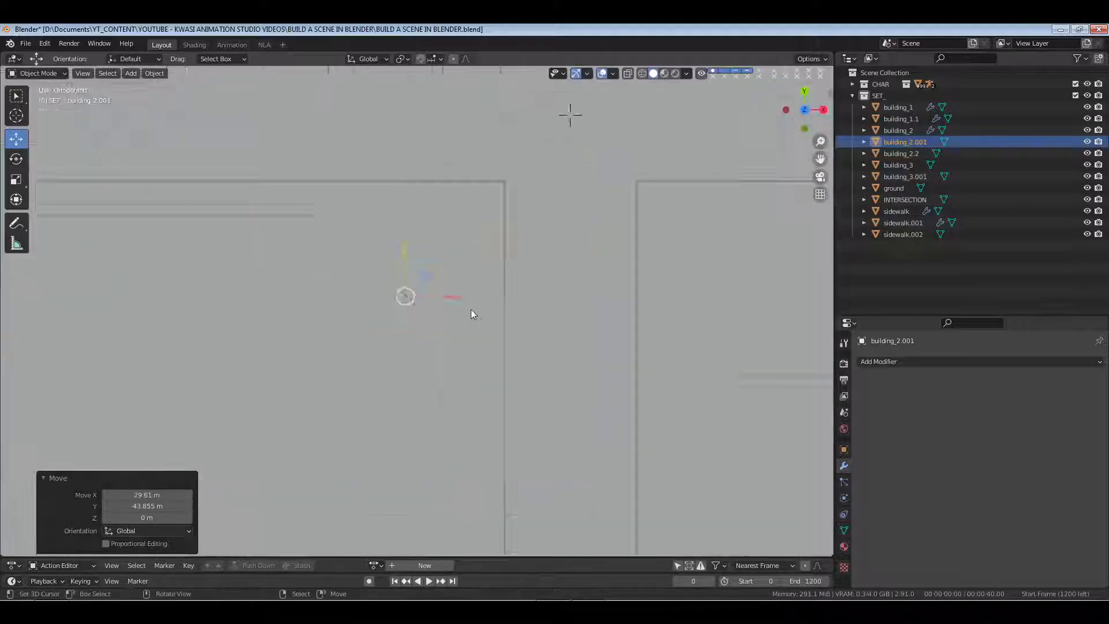
Shift the duplicated building about -2 m along X and fine-tune its position beside the sidewalk
middle_drag(565, 385, 597, 301)
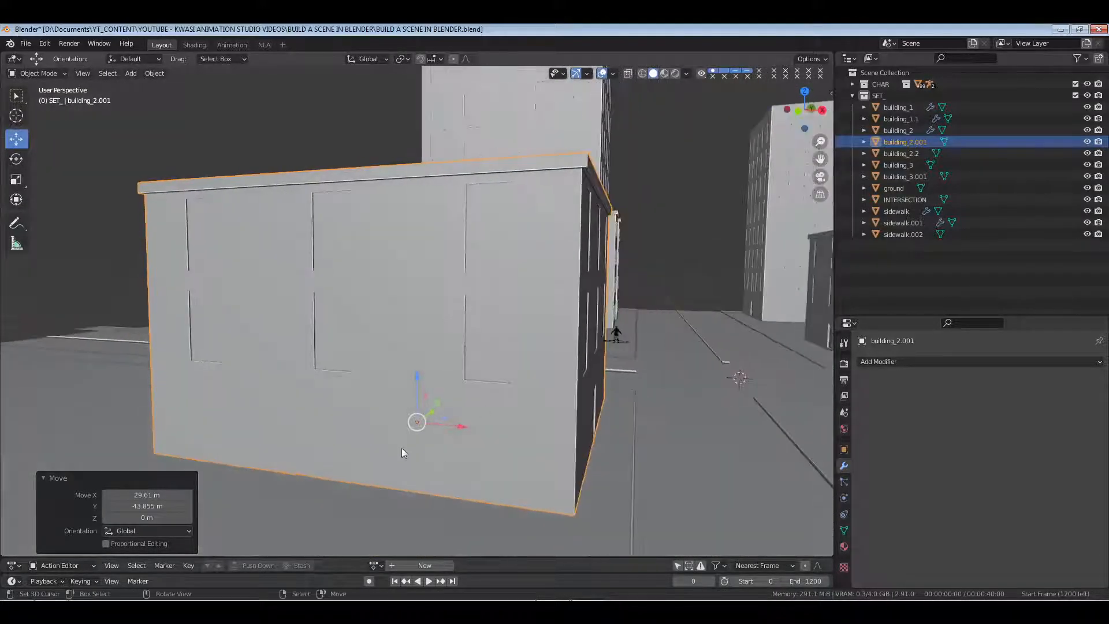
key(g)
key(x)
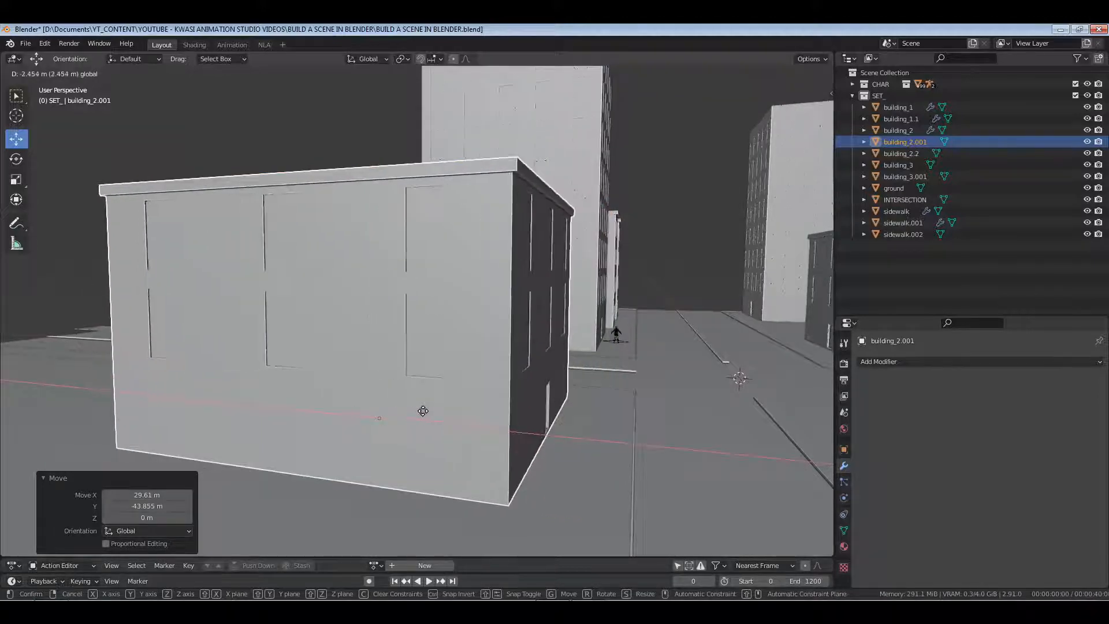
drag(430, 411, 430, 411)
middle_drag(634, 414, 537, 415)
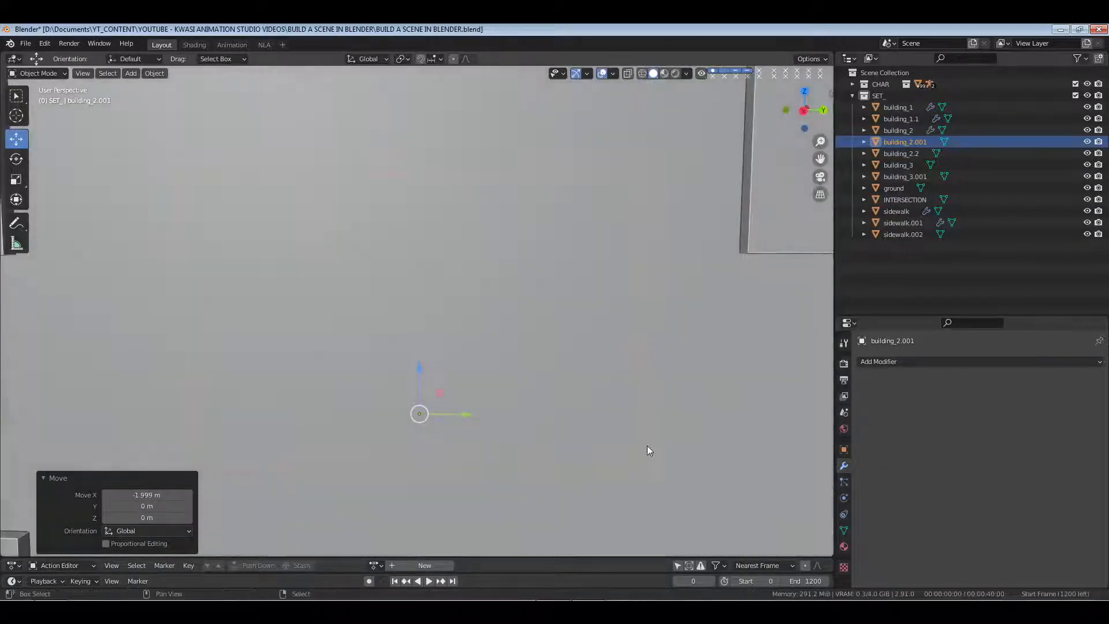
middle_drag(647, 444, 599, 419)
drag(477, 359, 473, 358)
Deselect the duplicated building and save the file
middle_drag(269, 340, 290, 339)
scroll(330, 319, down, 7)
middle_drag(557, 310, 590, 358)
middle_drag(386, 359, 469, 330)
click(500, 351)
key(ctrl+s)
scroll(500, 349, up, 4)
mouse_move(468, 396)
middle_down()
mouse_move(515, 369)
mouse_move(460, 375)
mouse_move(459, 393)
middle_up()
click(570, 603)
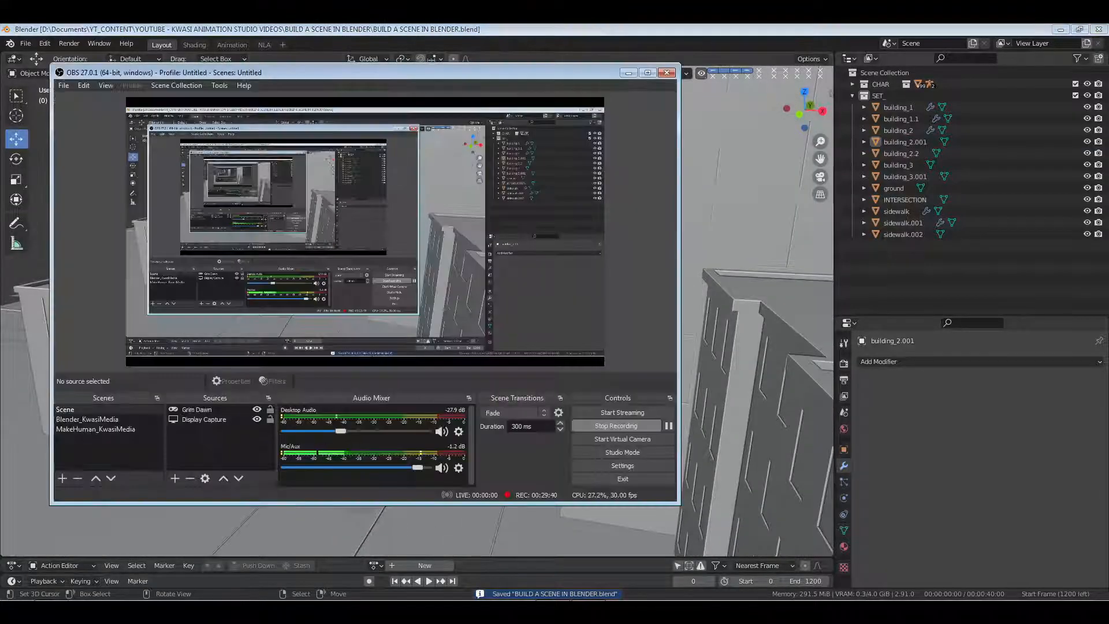
click(889, 330)
Select the character's rig on the sidewalk, frame it in the view and hide the viewport overlays
middle_drag(537, 338, 413, 262)
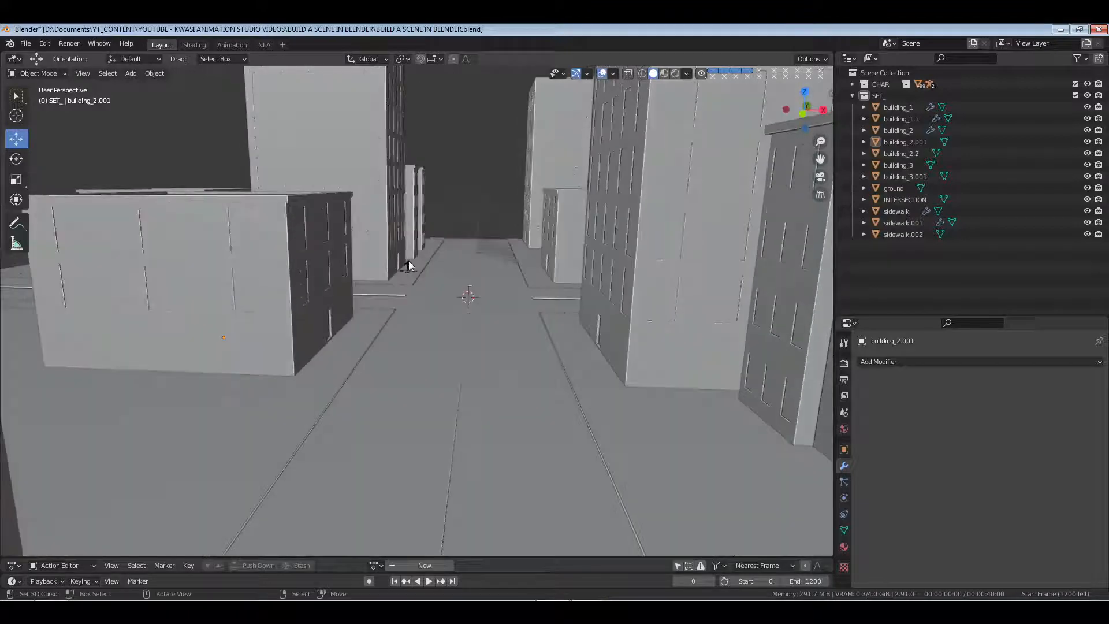
click(407, 261)
key(KP_Decimal)
middle_drag(562, 237, 352, 189)
key(shift+alt+z)
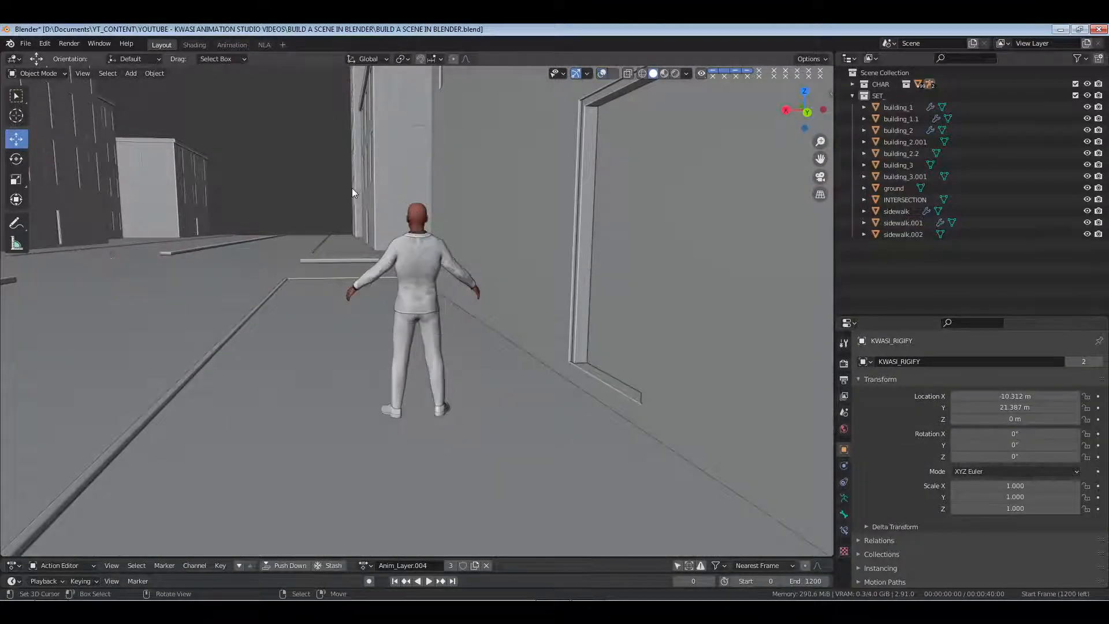
Examine the street and surrounding buildings from behind the character at sidewalk level
scroll(351, 188, up, 3)
middle_drag(524, 321, 444, 336)
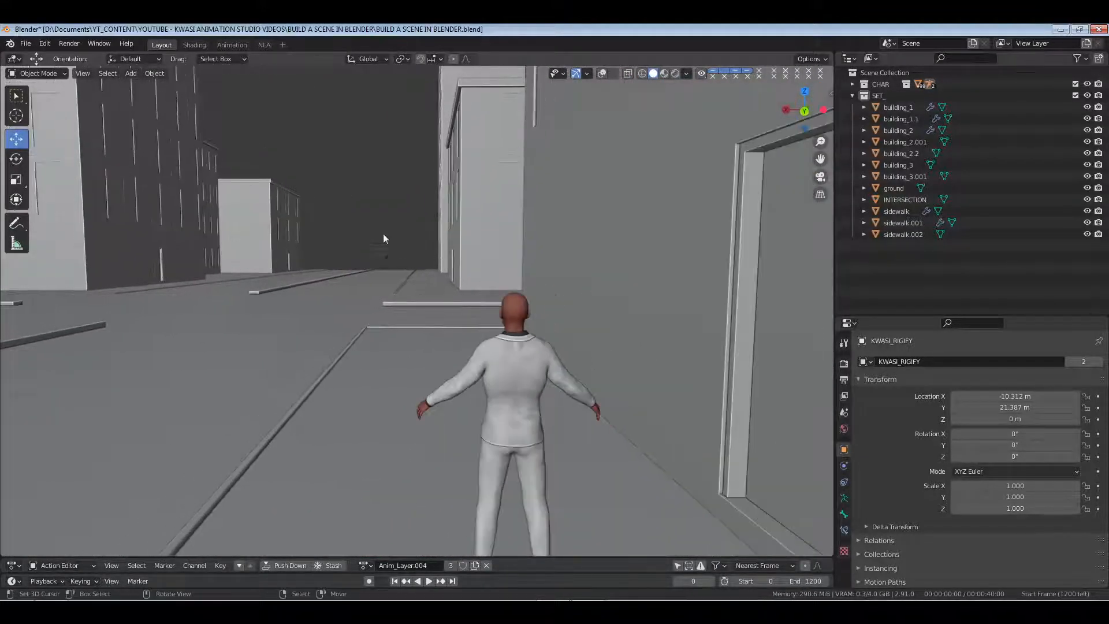
scroll(340, 277, down, 1)
scroll(277, 281, down, 1)
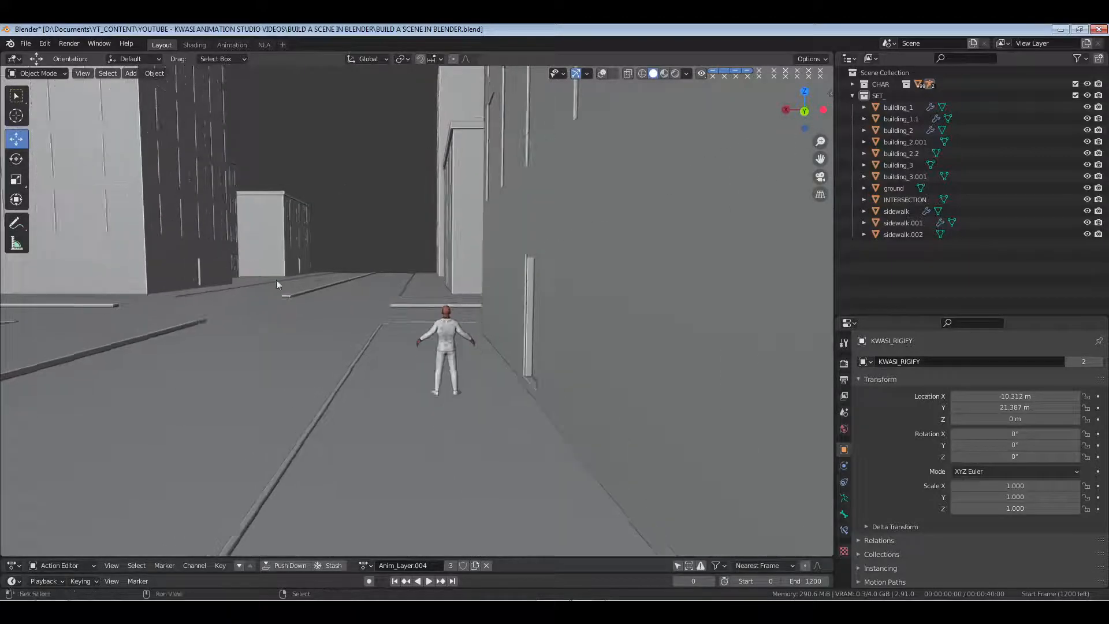
shift+middle_drag(276, 281, 604, 250)
scroll(349, 306, down, 2)
scroll(410, 379, up, 5)
scroll(394, 382, down, 3)
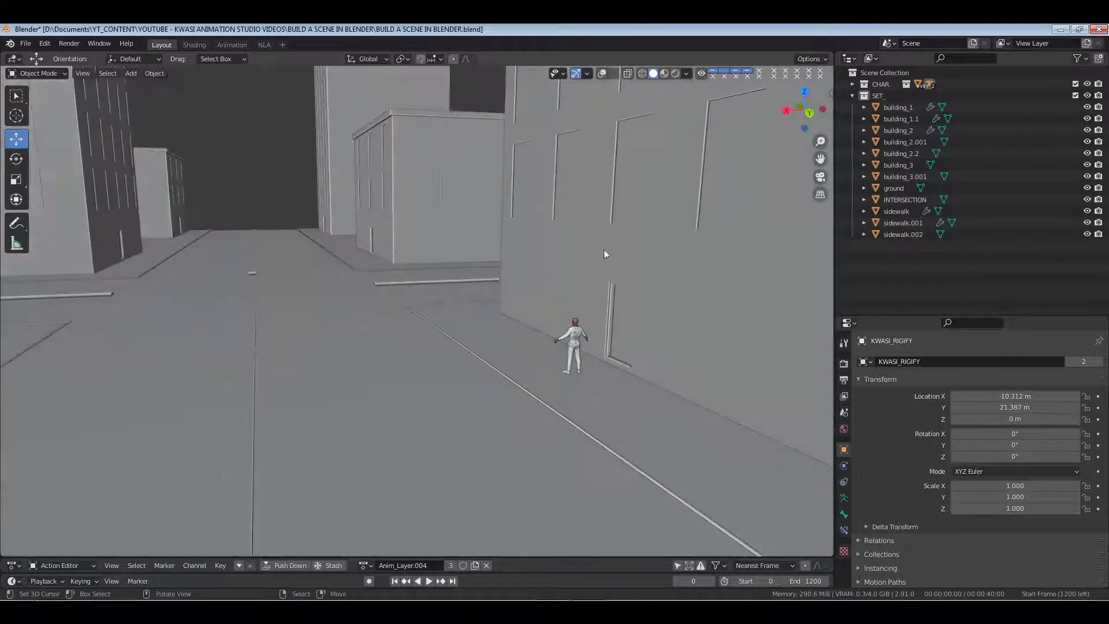
Collapse the SET_ collection, make Scene Collection active and open the Append file browser
click(853, 95)
click(866, 74)
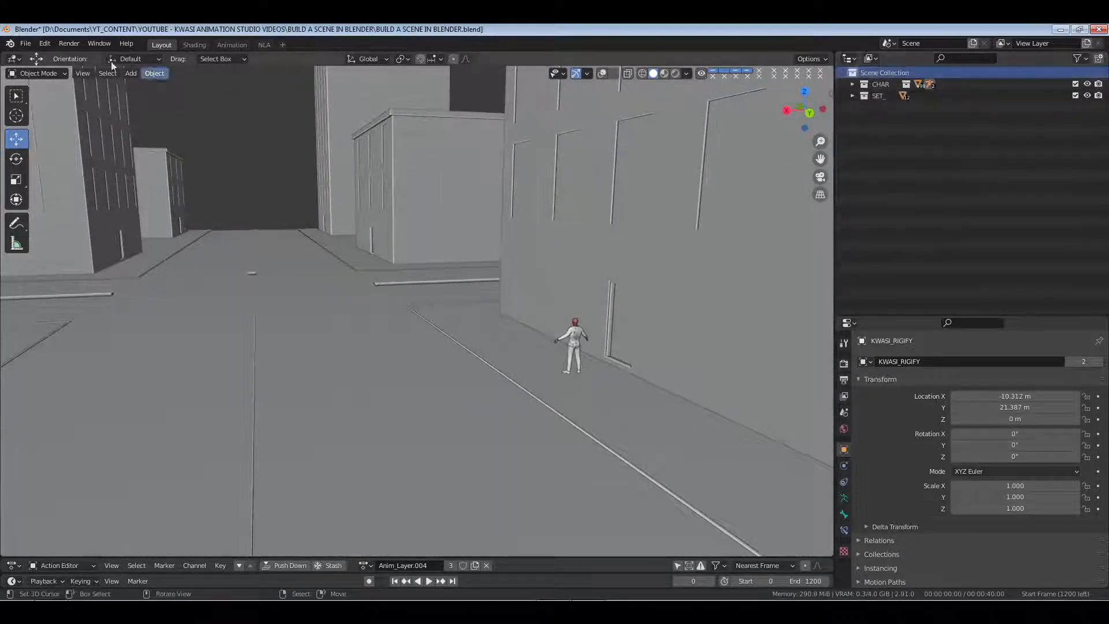
click(26, 44)
click(62, 171)
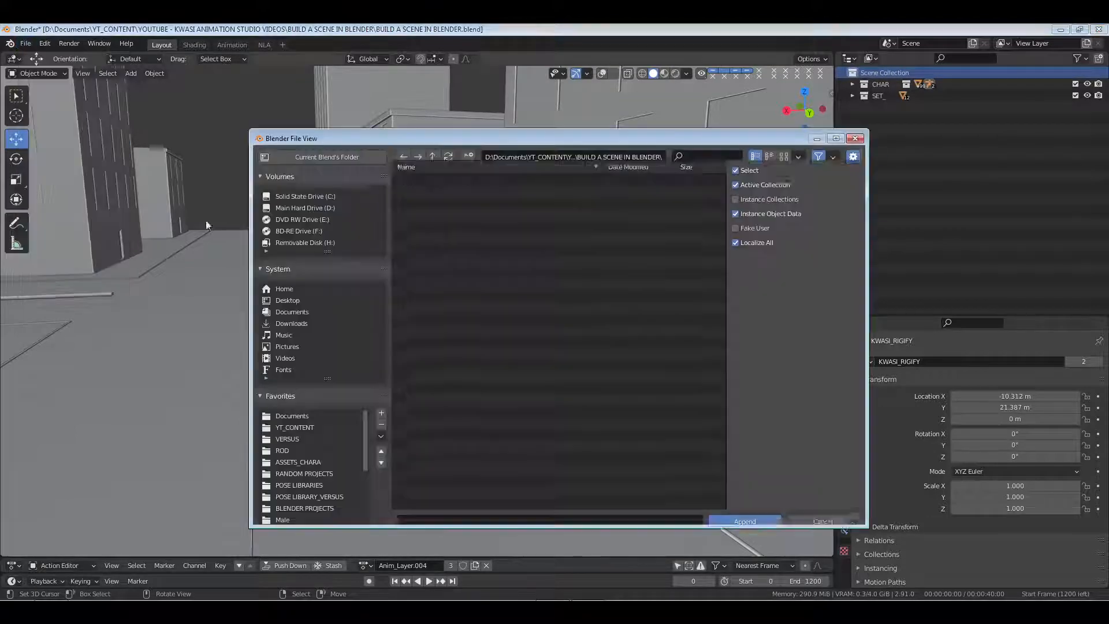
Browse from YT_CONTENT through HOETACULAR_HOE LEVELS, HOE LEVELS_, ASSETS and DON'S HOUSE, and open DON'S HOUSE.blend for appending
click(306, 427)
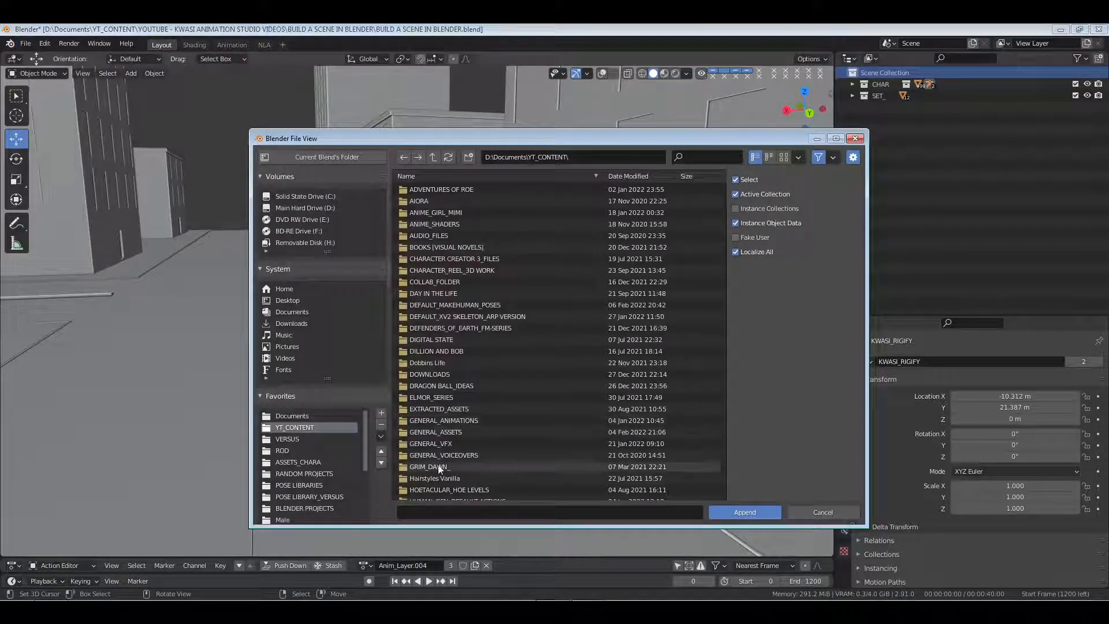
double_click(462, 489)
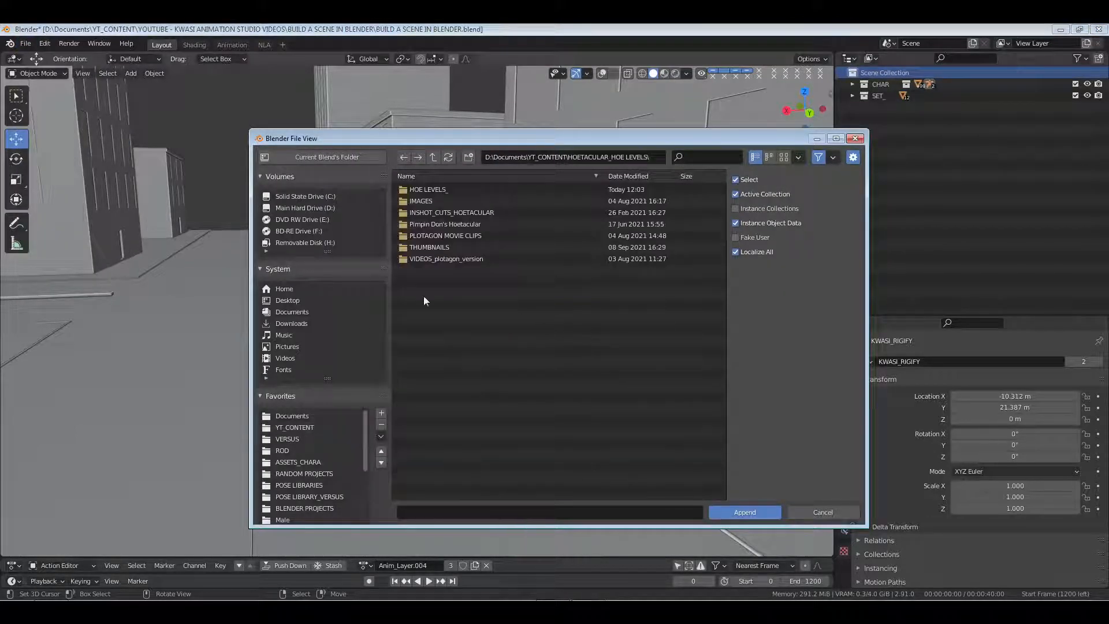
double_click(424, 190)
click(425, 202)
double_click(425, 202)
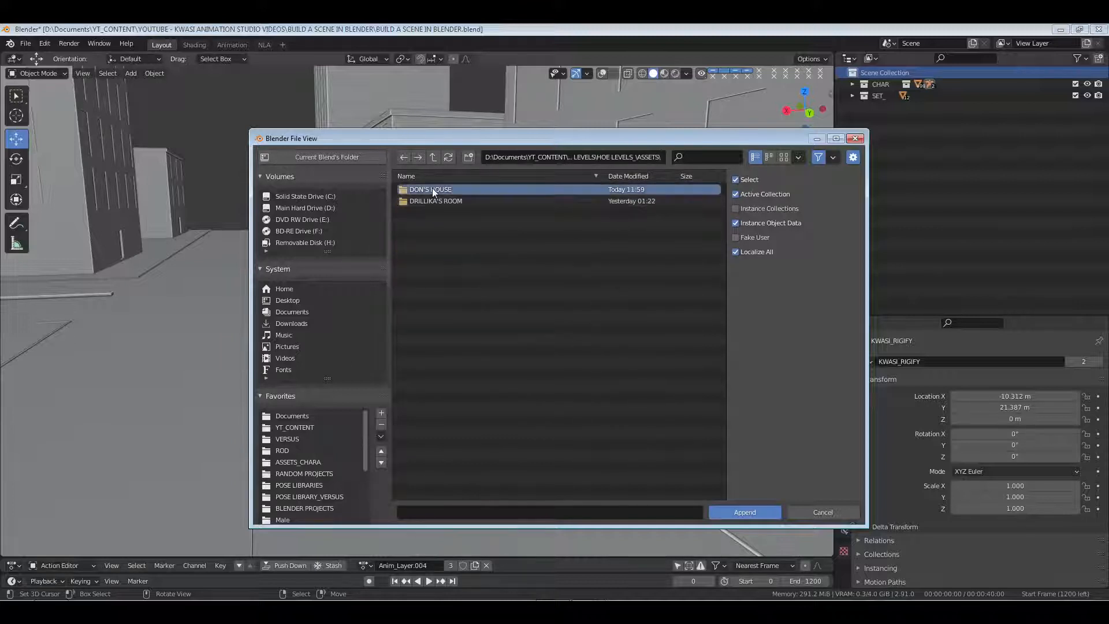
double_click(431, 188)
double_click(435, 189)
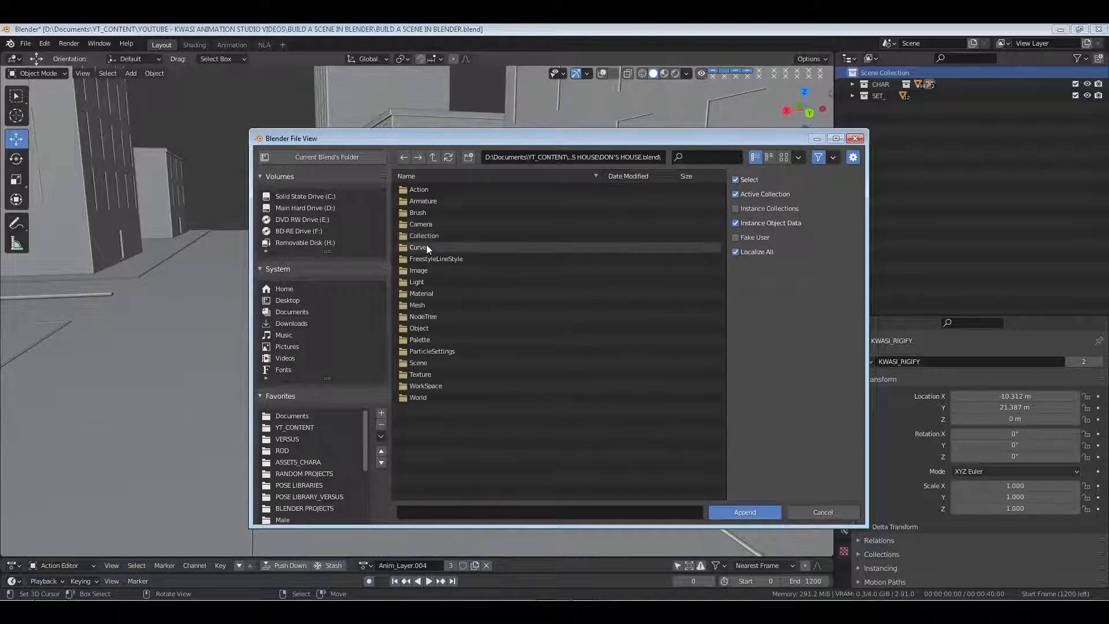
Append the DONS BUGATTI collection from DON'S HOUSE.blend into the scene
double_click(431, 233)
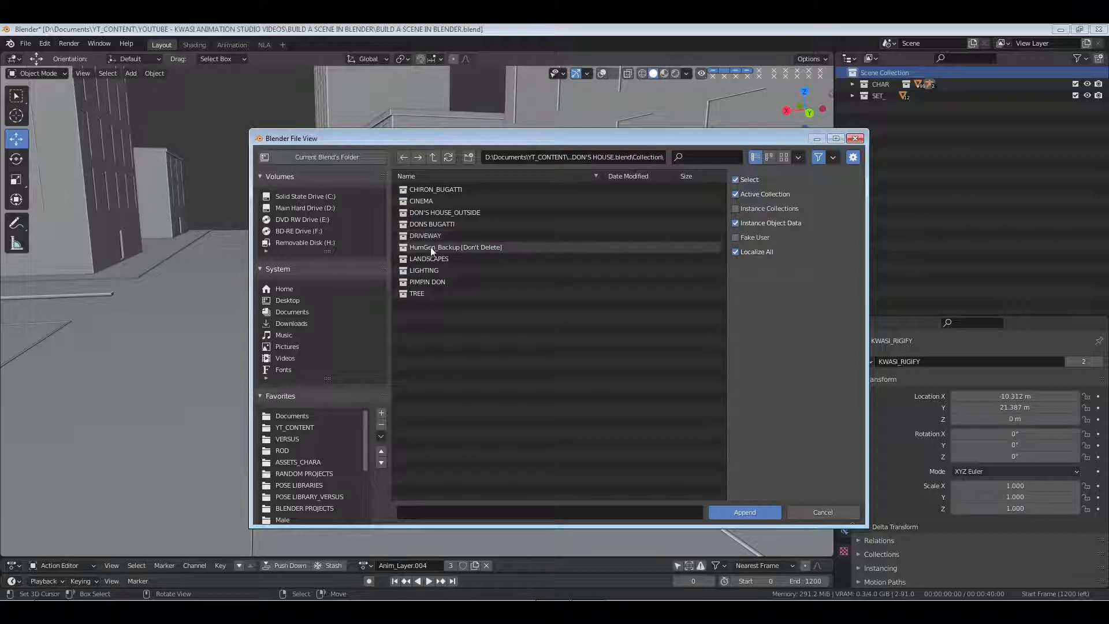
click(434, 223)
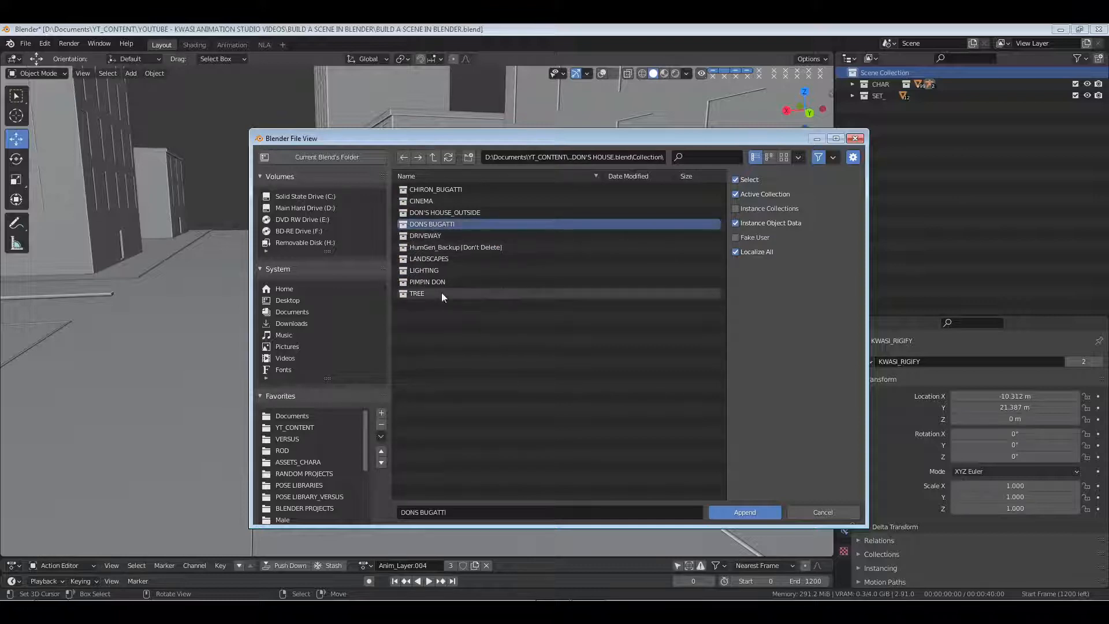
click(745, 511)
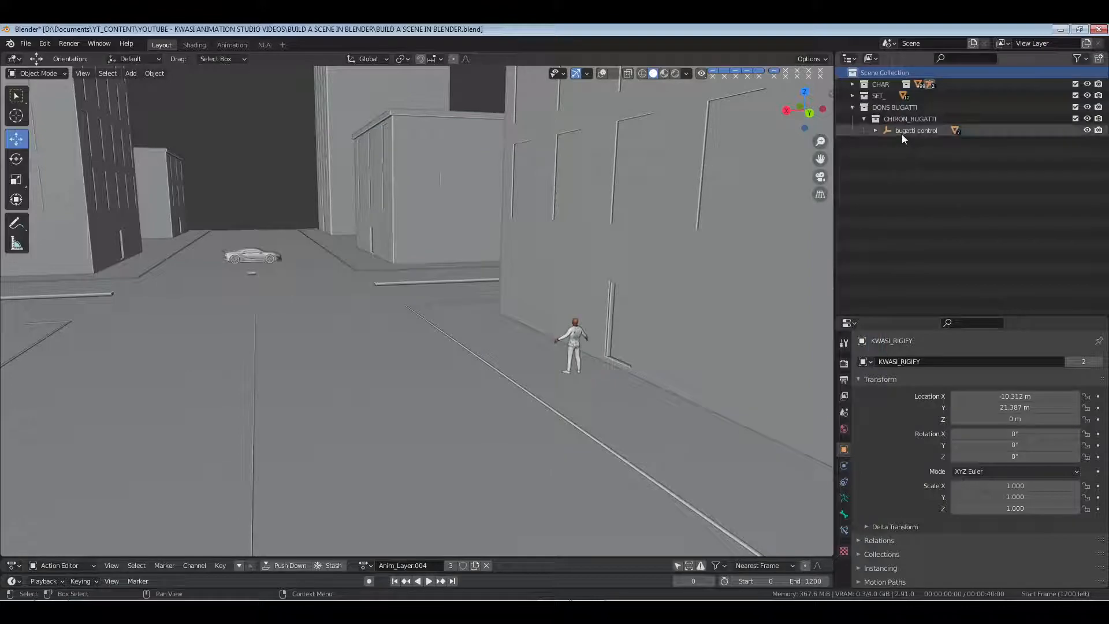
Select the bugatti control empty and move the car about 42 m along Y to the street near the character
click(901, 134)
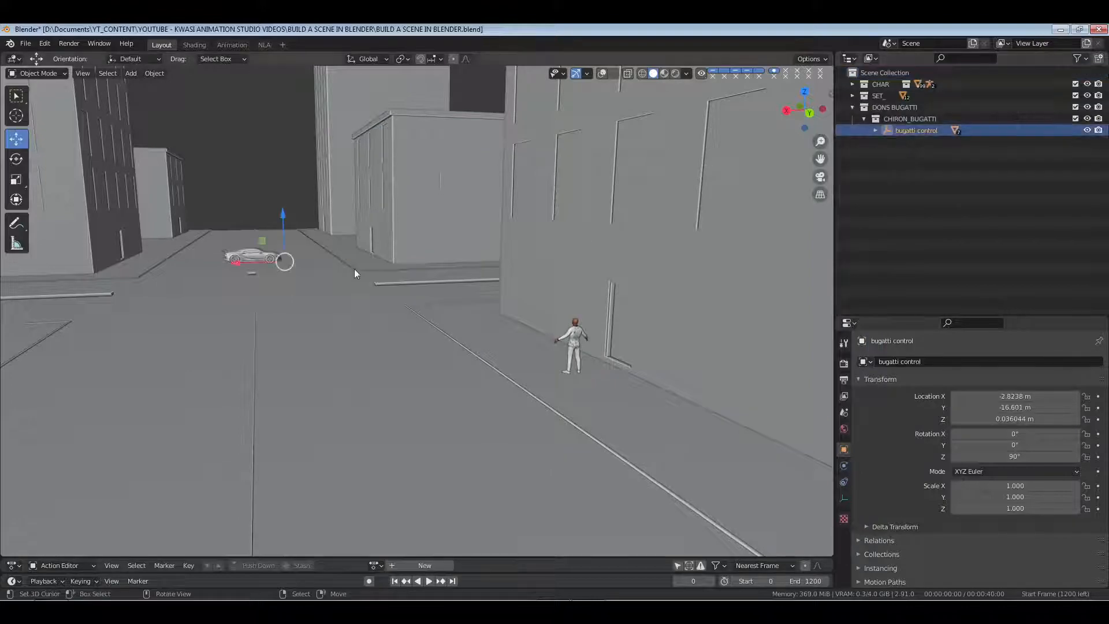
middle_drag(266, 266, 318, 292)
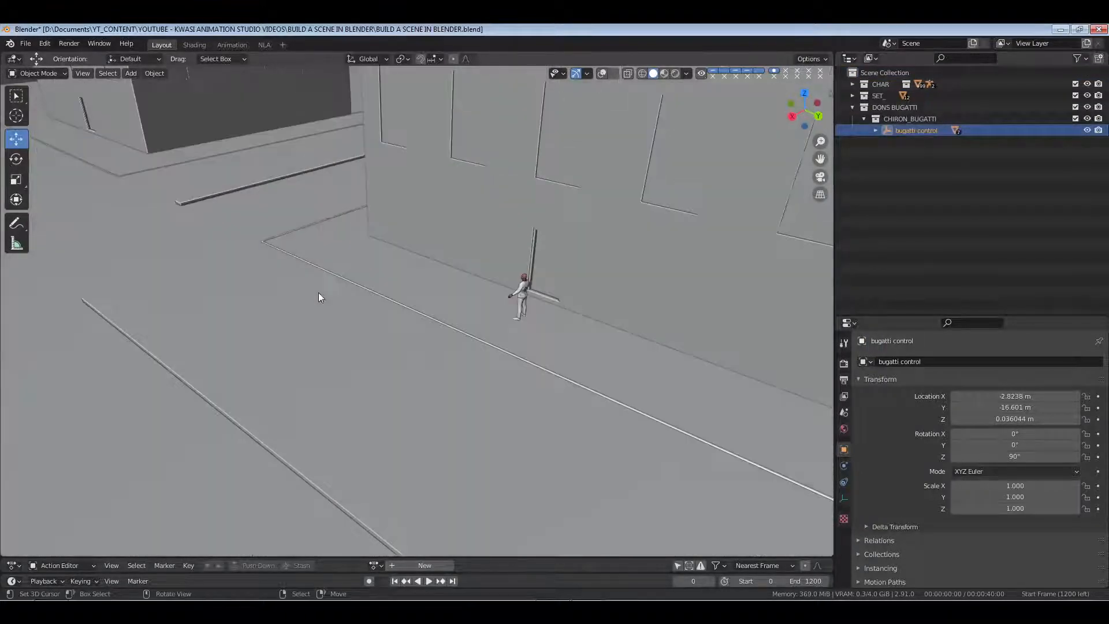
scroll(318, 291, down, 6)
middle_drag(212, 284, 223, 287)
key(g)
key(y)
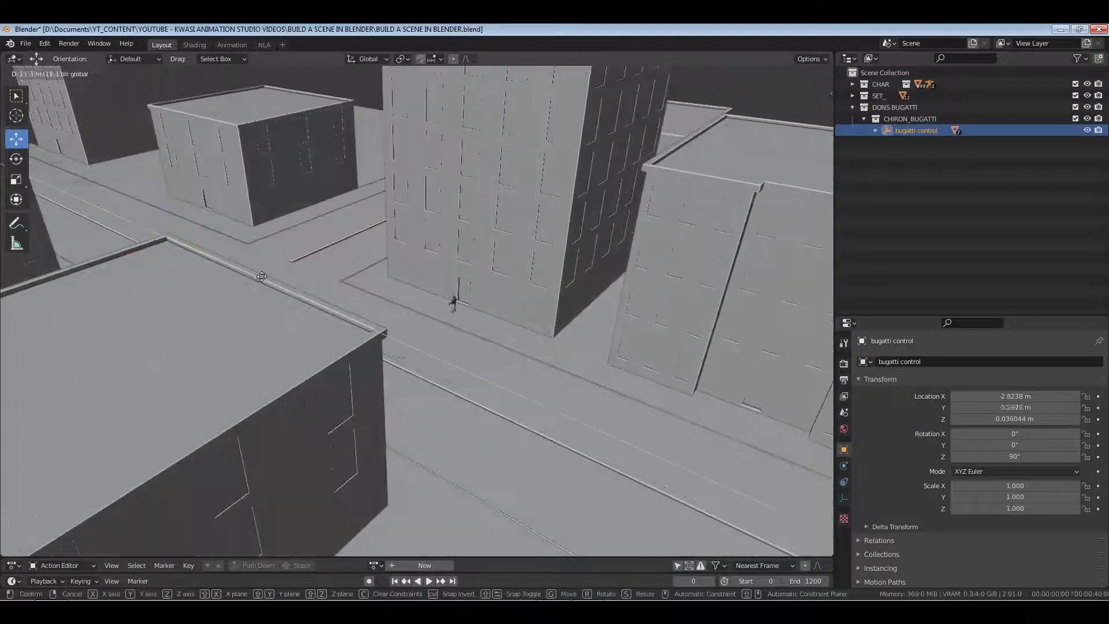
click(476, 361)
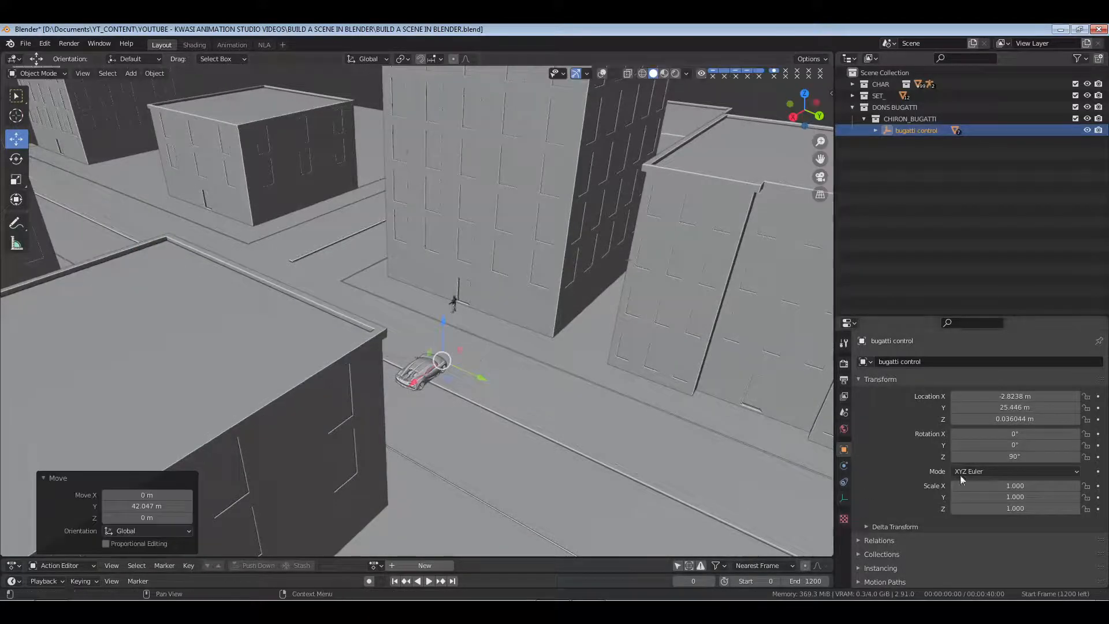
Try Z rotations of 0° and -90° on the bugatti control empty
click(1013, 459)
text(0)
key(Return)
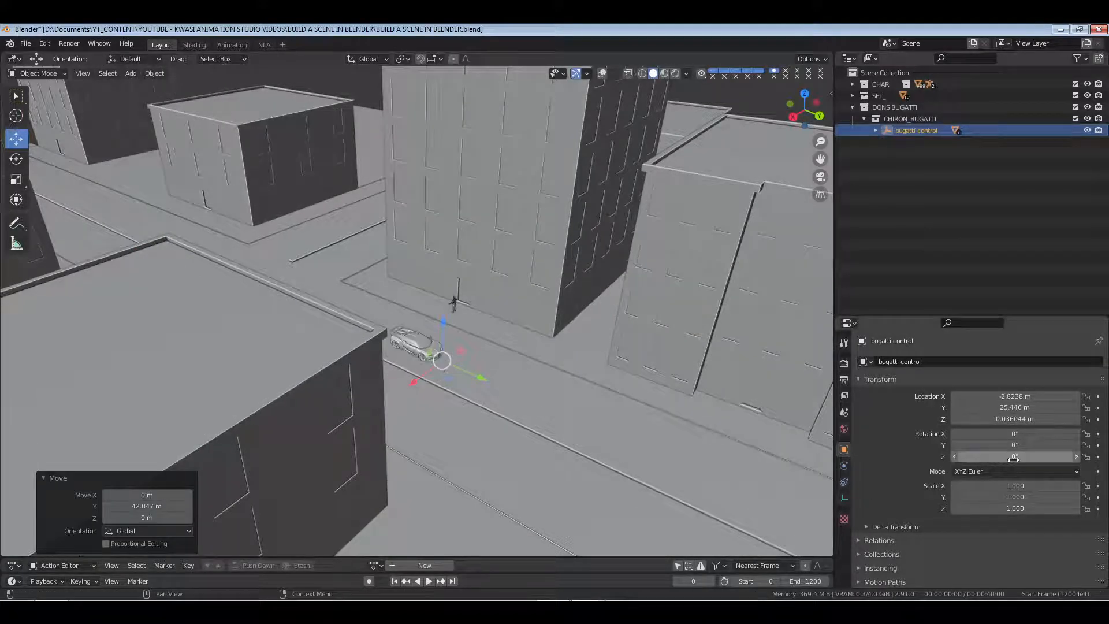
click(1013, 458)
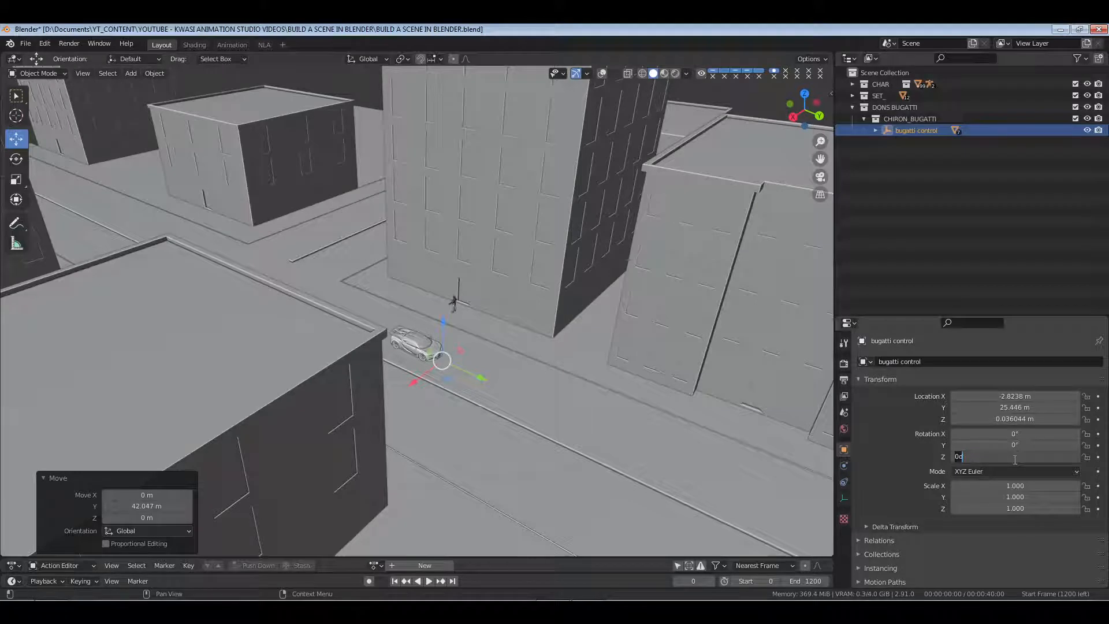
text(90)
key(Return)
Set the bugatti control's Z rotation to 180° and move the car about -2.4 m along X toward the curb
click(1014, 459)
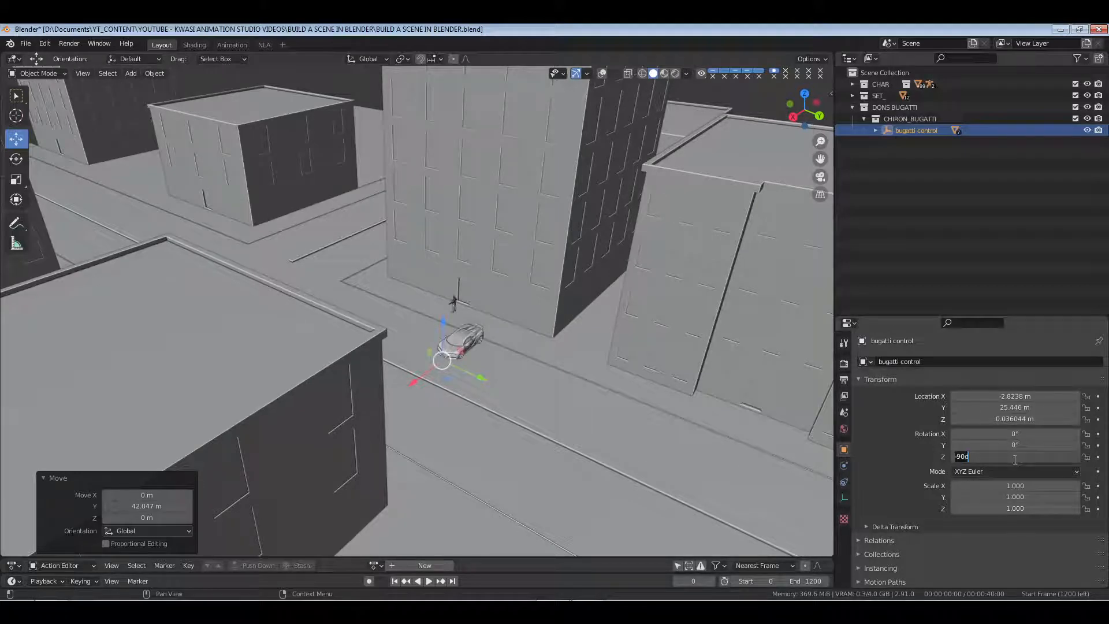
text(180)
key(Return)
middle_drag(454, 414, 506, 321)
drag(500, 303, 477, 301)
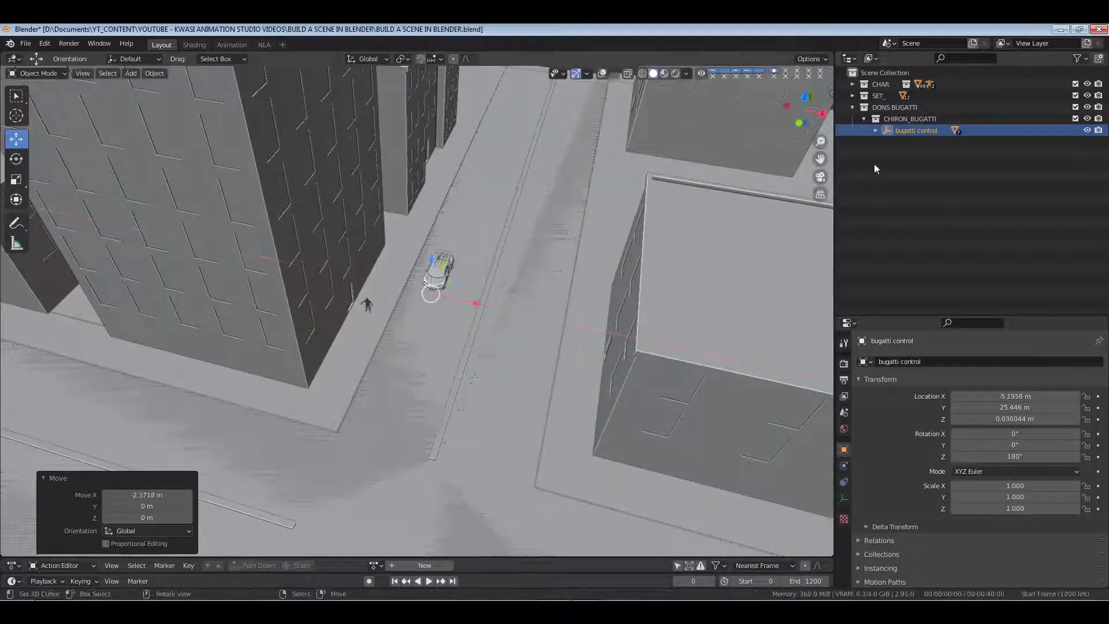
click(876, 131)
click(887, 142)
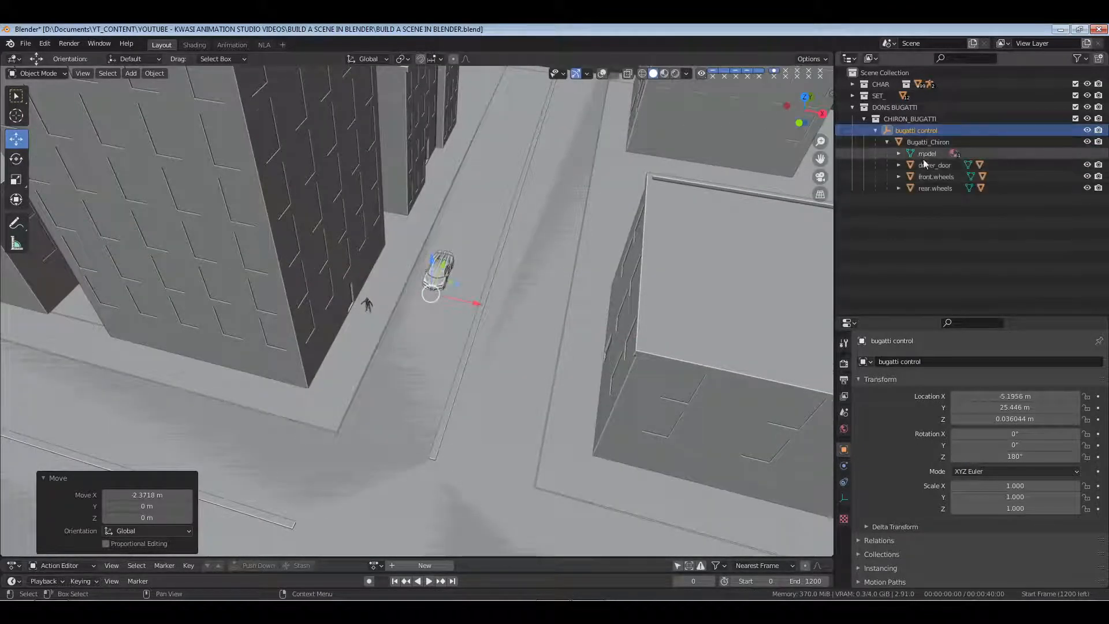
click(875, 131)
Move the car about -0.97 m further along X, closer to the curb on the character's side
scroll(437, 289, up, 3)
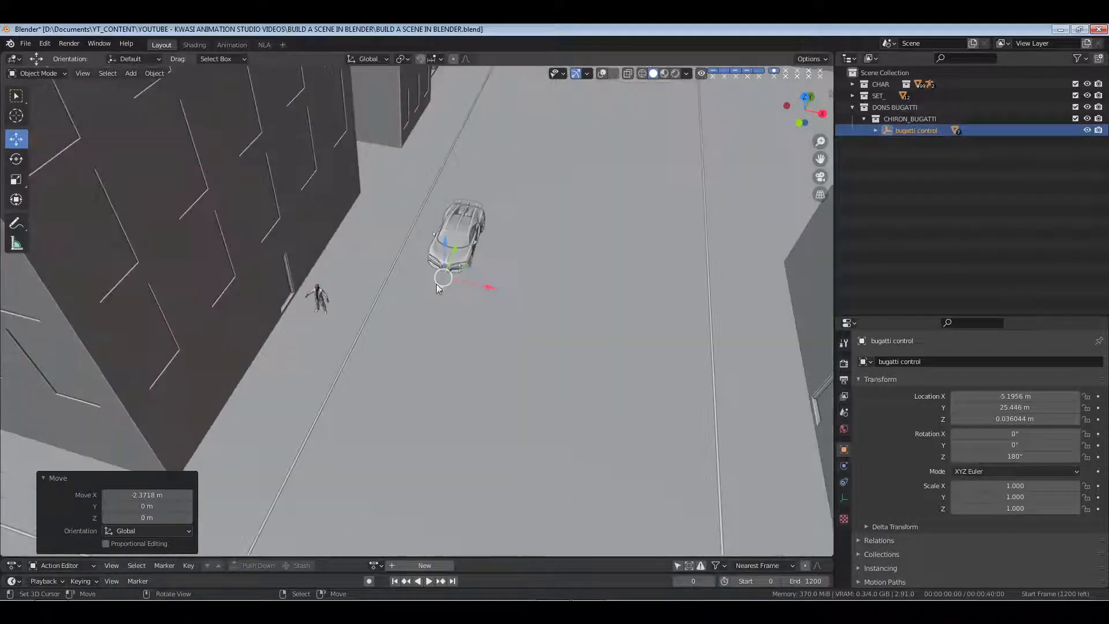
scroll(461, 261, up, 5)
shift+middle_drag(529, 232, 518, 299)
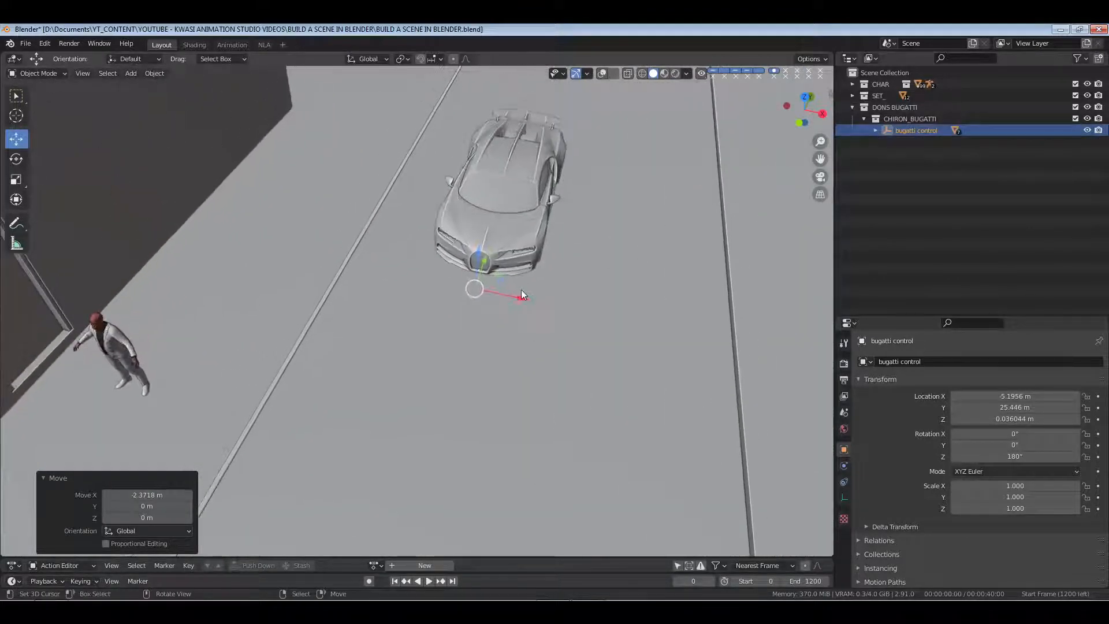
drag(521, 294, 474, 288)
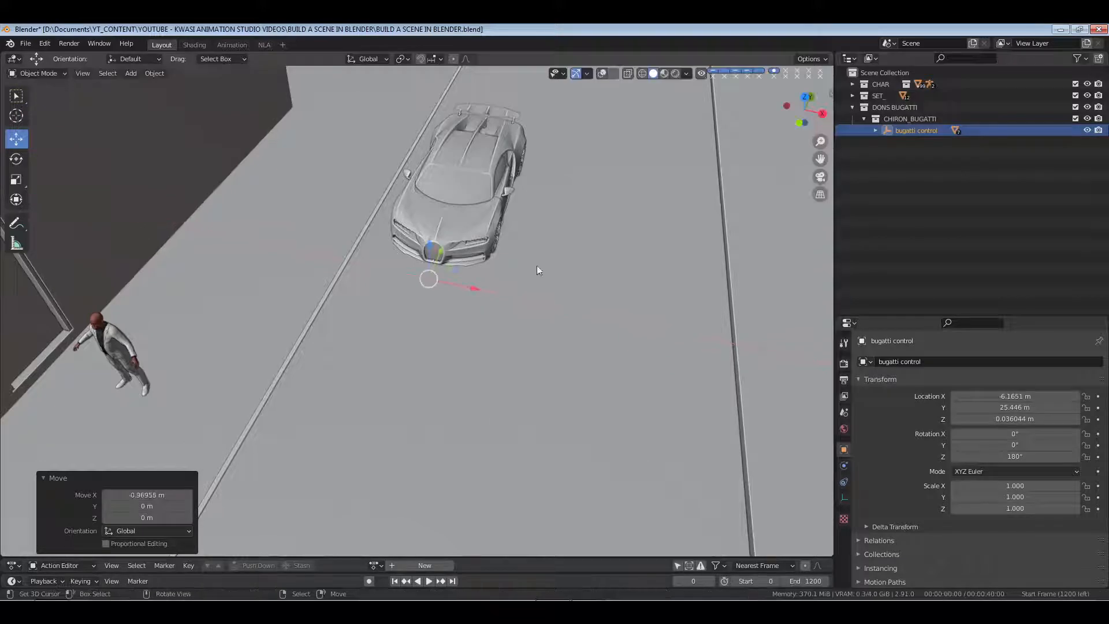
Move the car about -7.8 m along Y past the character and about -0.66 m along X against the curb
middle_drag(579, 241, 493, 349)
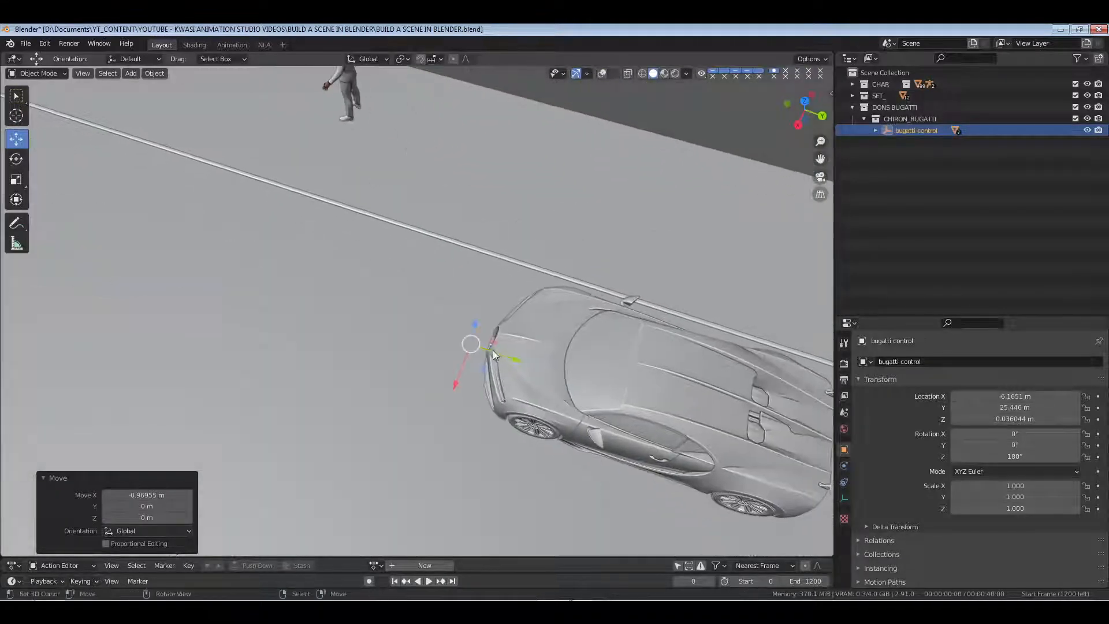
drag(493, 350, 87, 197)
middle_drag(396, 280, 552, 345)
key(g)
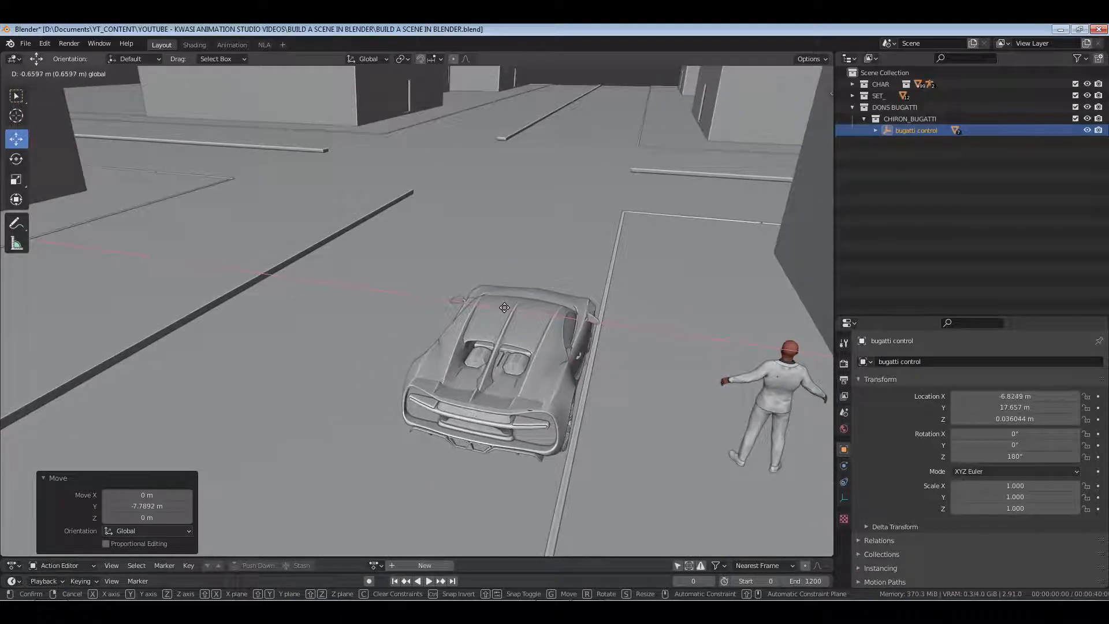
click(504, 308)
Deselect the car, save the file and view the scene from behind the character
middle_drag(505, 307, 571, 367)
scroll(497, 359, up, 3)
key(alt+a)
scroll(497, 300, up, 2)
key(ctrl+s)
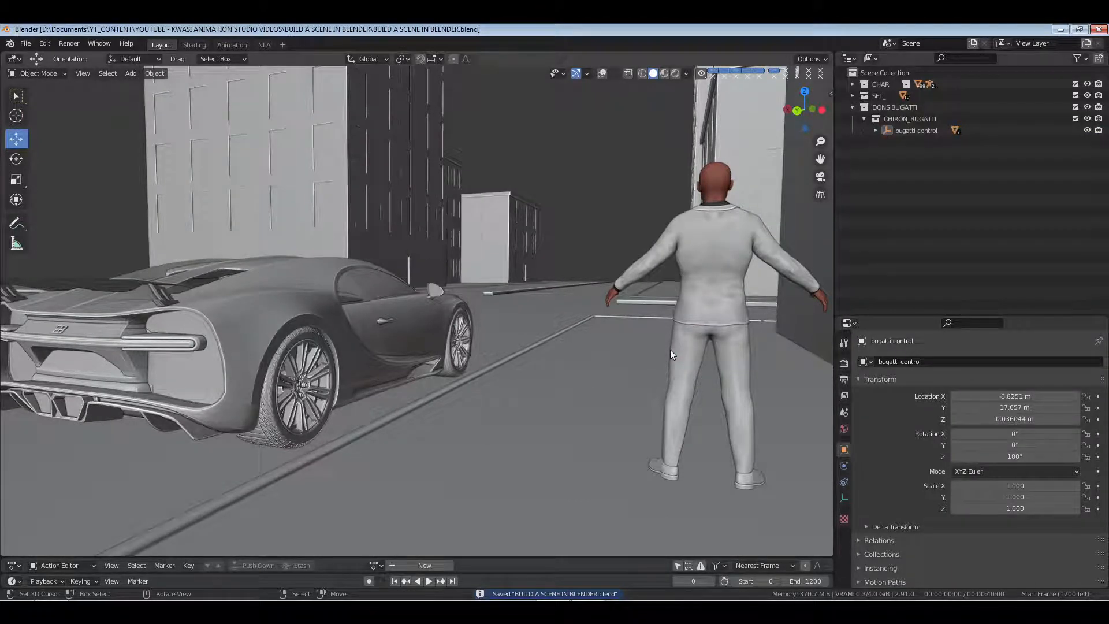
middle_drag(669, 345, 573, 313)
scroll(572, 315, up, 4)
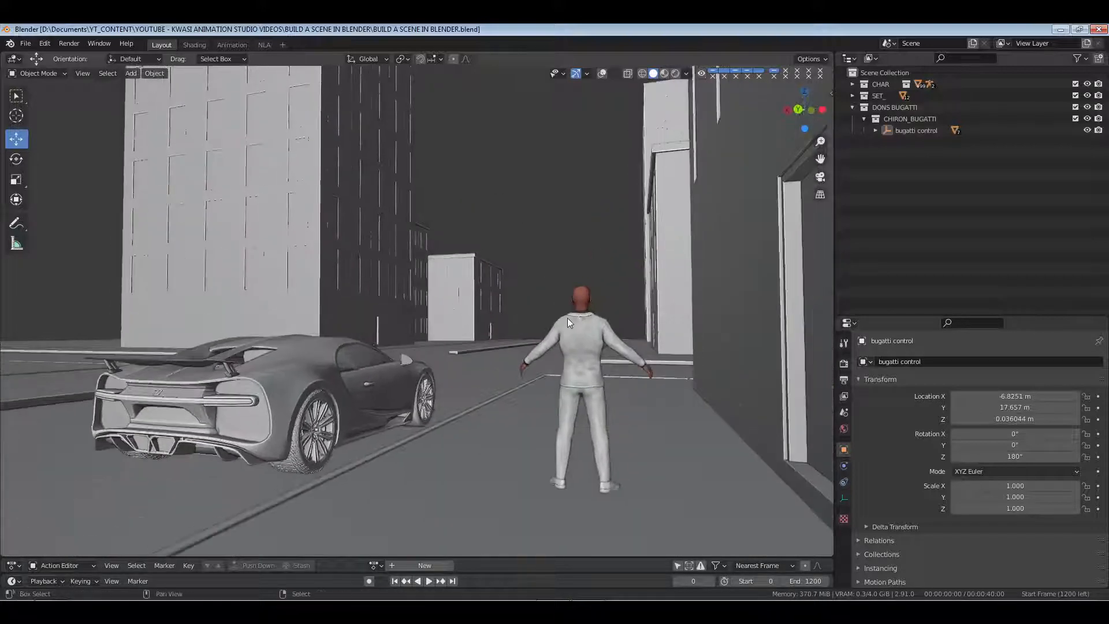